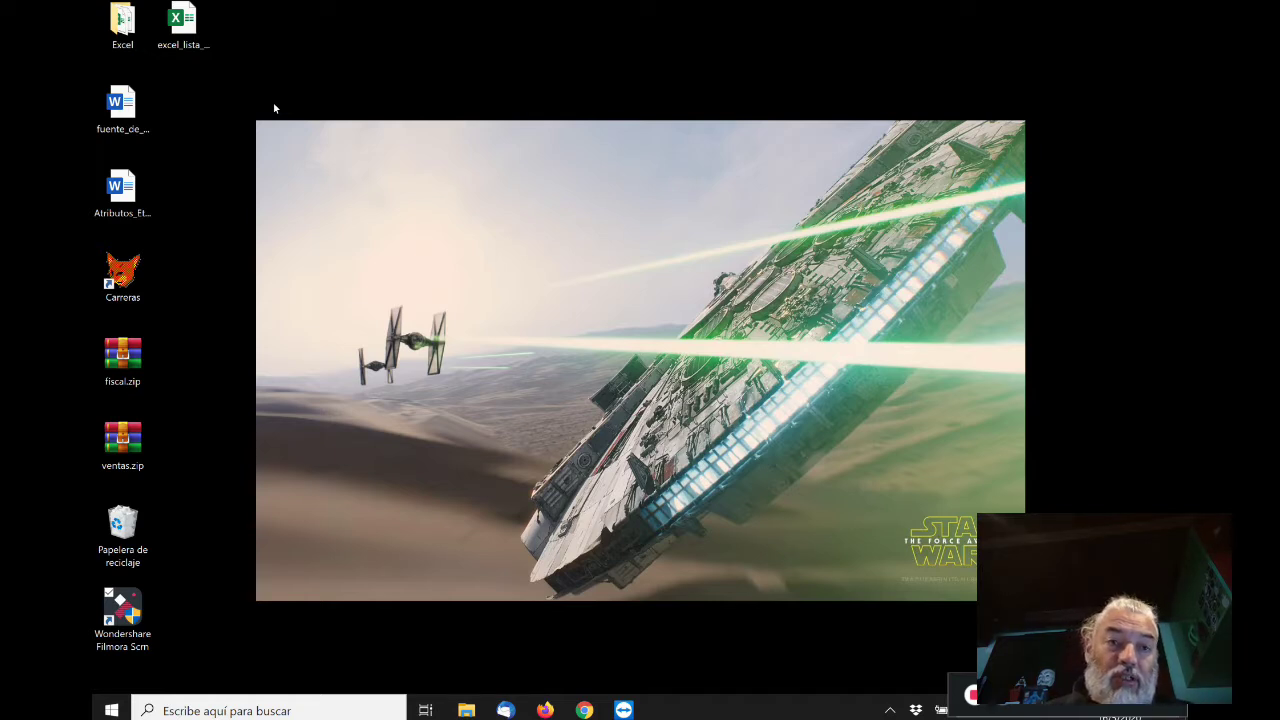
- Open the excel_lista_precios.xlsx workbook from the desktop and go to the Dólar rate cells above the price list
{"action": "left_click", "coordinate": [184, 25]}
{"action": "double_click", "coordinate": [195, 37]}
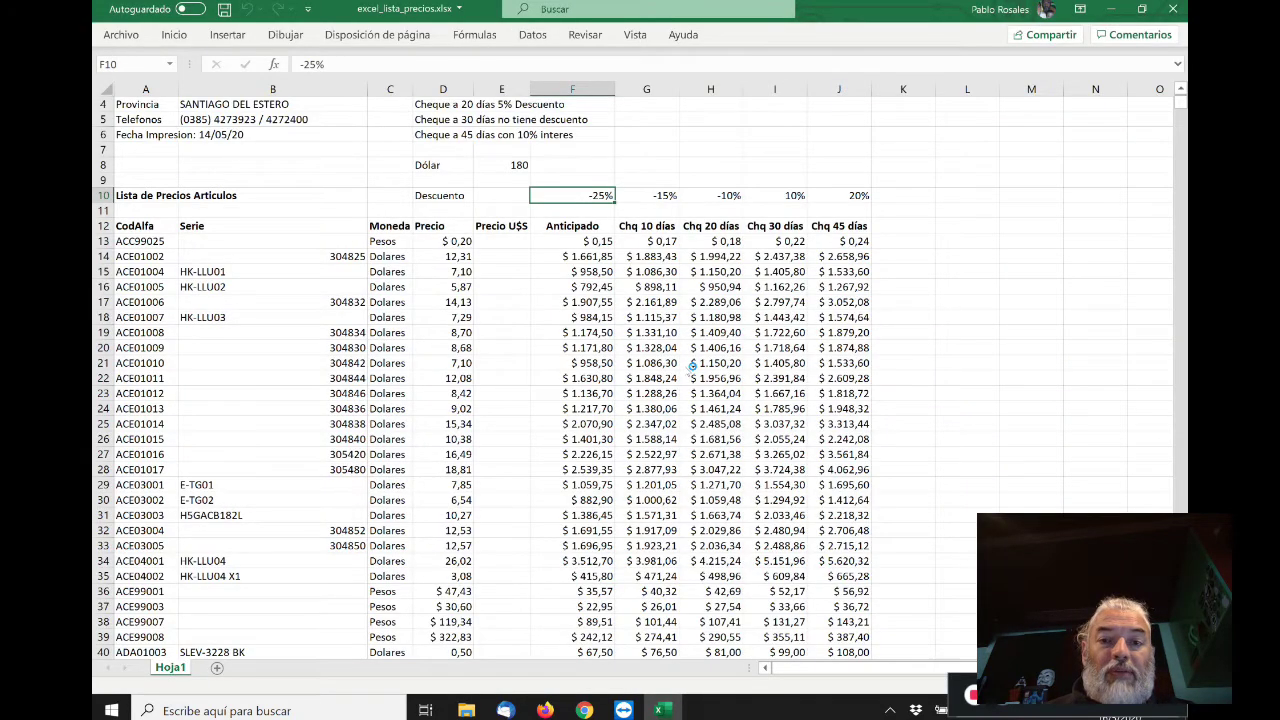
{"action": "left_click", "coordinate": [494, 160]}
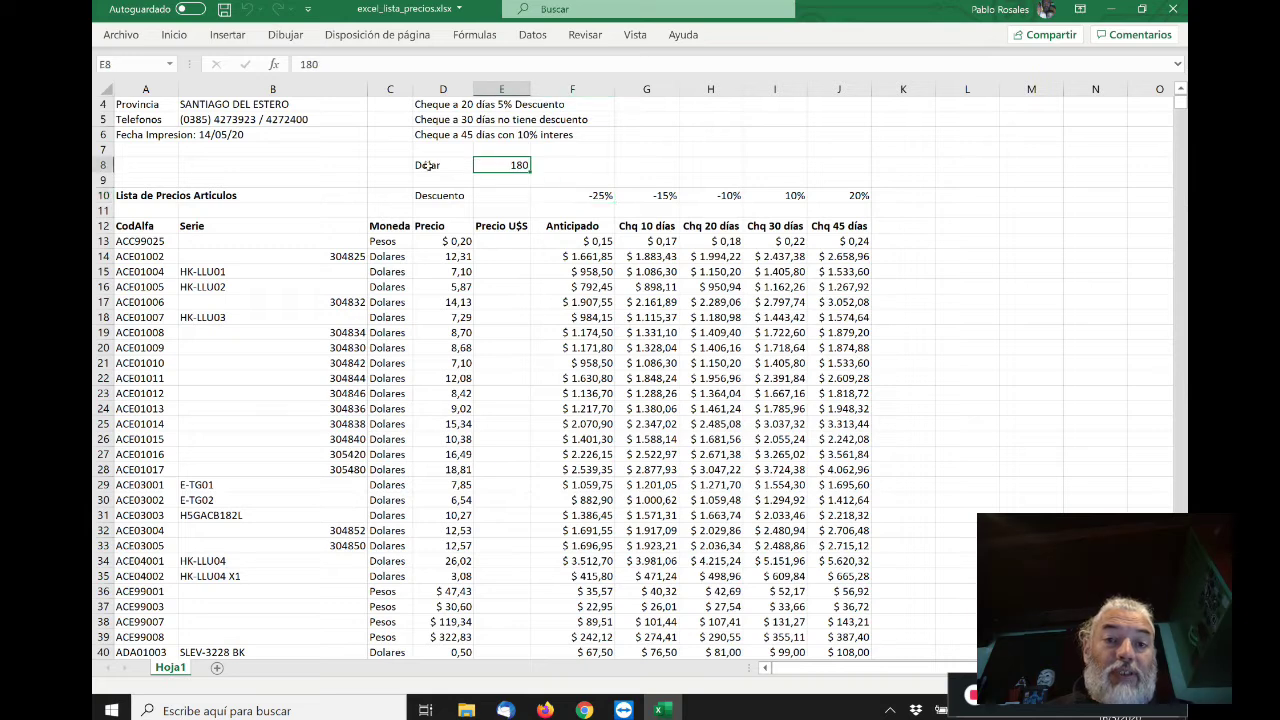
{"action": "left_click", "coordinate": [427, 165]}
- Examine the price list's headings and how the Moneda, Precio and Precio U$S columns are filled in down the article rows
{"action": "left_click", "coordinate": [428, 222]}
{"action": "key", "text": "Left"}
{"action": "key", "text": "Left"}
{"action": "key", "text": "Left"}
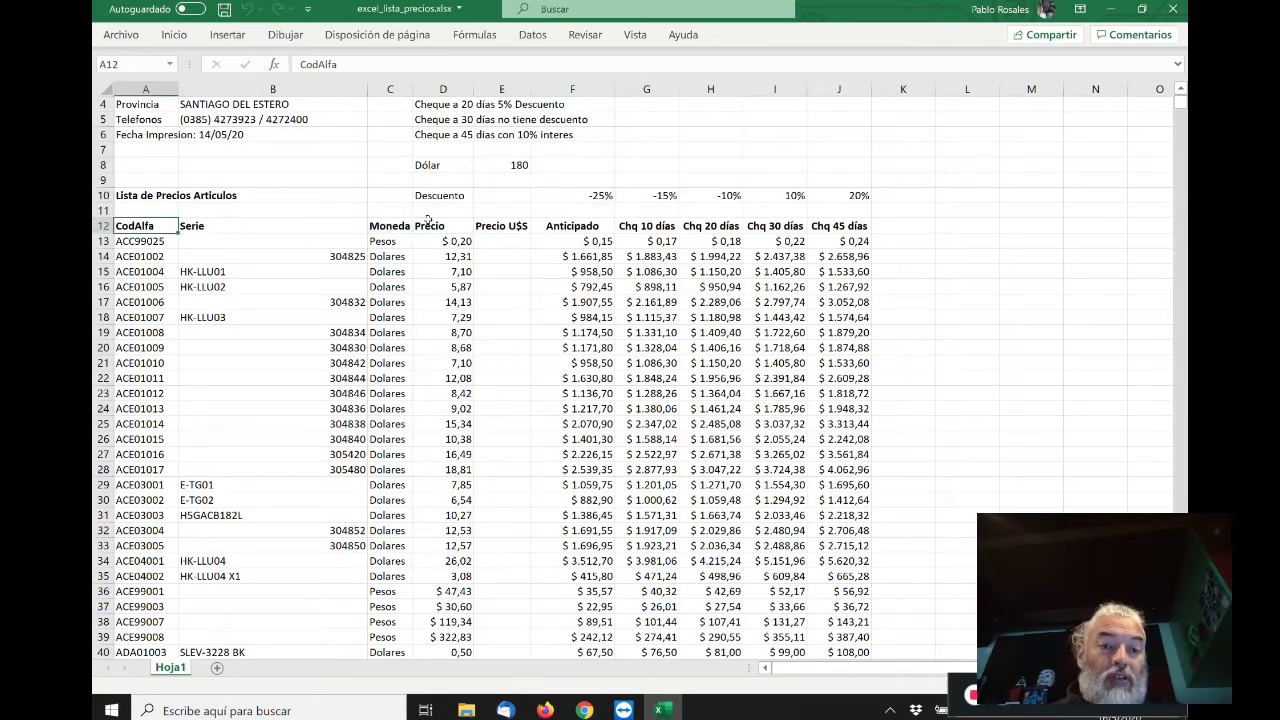
{"action": "key", "text": "Right"}
{"action": "key", "text": "Right"}
{"action": "key", "text": "Right"}
{"action": "key", "text": "Page_Down"}
{"action": "key", "text": "Page_Down"}
{"action": "key", "text": "Page_Down"}
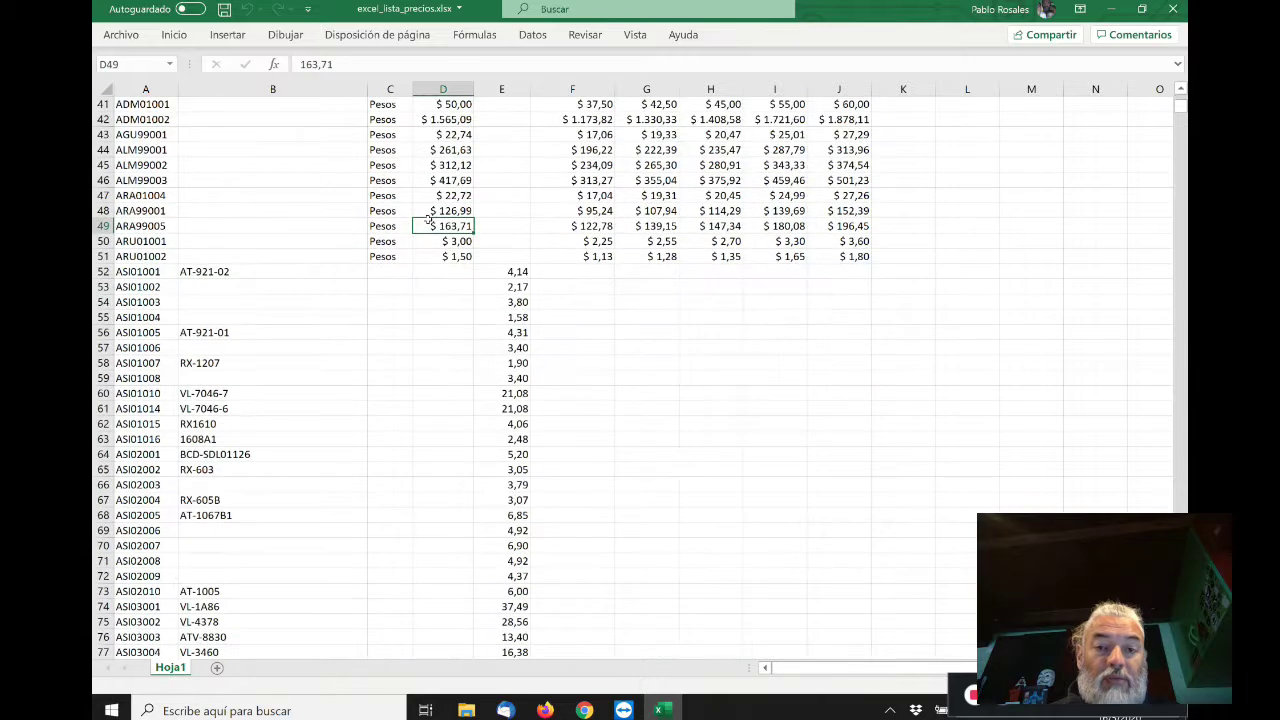
{"action": "key", "text": "Page_Down"}
{"action": "key", "text": "Page_Down"}
{"action": "key", "text": "Page_Down"}
{"action": "key", "text": "Page_Down"}
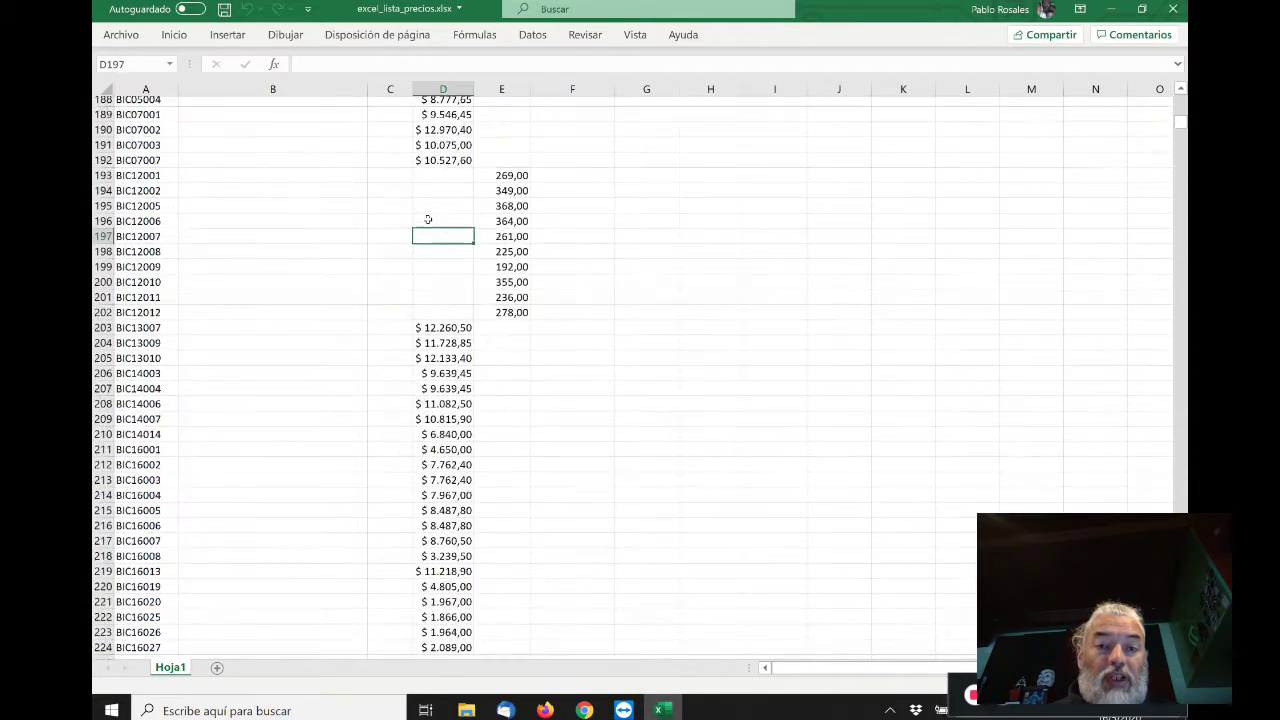
{"action": "key", "text": "Page_Down"}
{"action": "key", "text": "Page_Down"}
{"action": "key", "text": "Page_Down"}
{"action": "key", "text": "Page_Down"}
{"action": "key", "text": "Page_Down"}
{"action": "key", "text": "Page_Down"}
{"action": "key", "text": "Page_Down"}
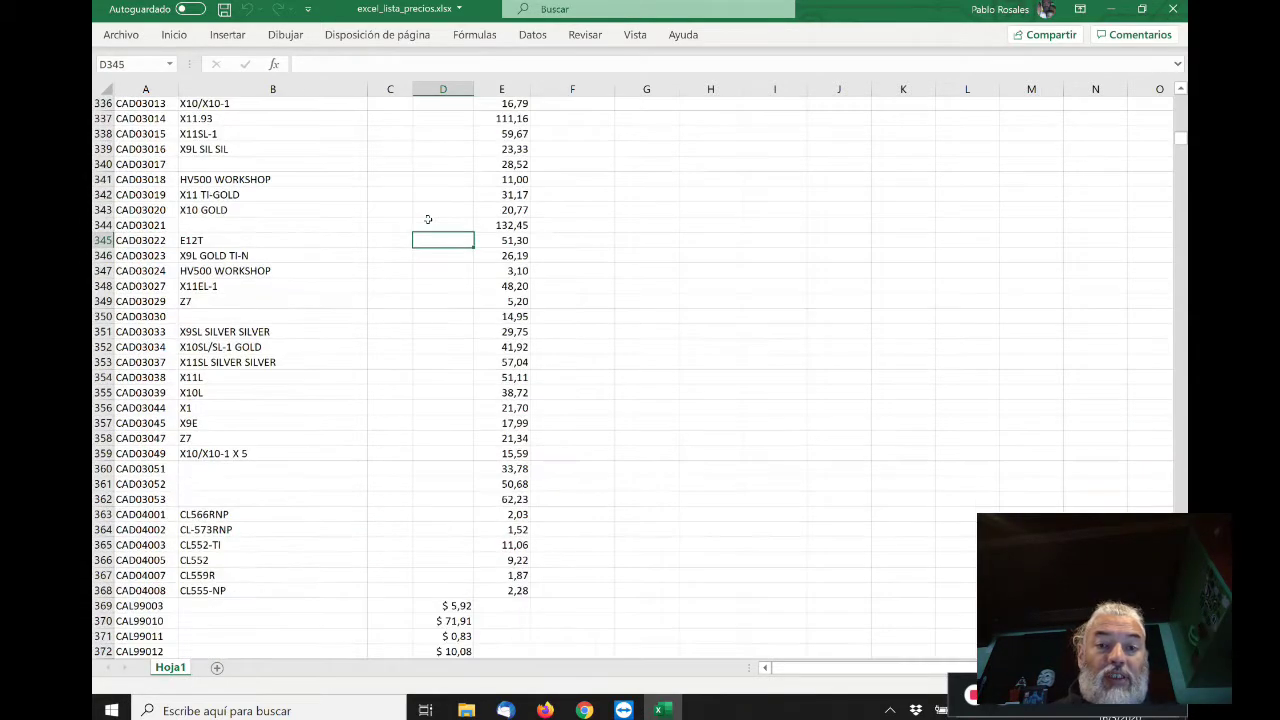
{"action": "key", "text": "Page_Up"}
{"action": "key", "text": "Page_Up"}
{"action": "key", "text": "Page_Up"}
{"action": "key", "text": "Page_Up"}
{"action": "key", "text": "Page_Up"}
{"action": "key", "text": "Page_Up"}
{"action": "key", "text": "Page_Up"}
{"action": "key", "text": "Page_Up"}
{"action": "key", "text": "Page_Up"}
{"action": "key", "text": "Page_Up"}
{"action": "key", "text": "Page_Up"}
{"action": "key", "text": "Page_Up"}
{"action": "key", "text": "Page_Up"}
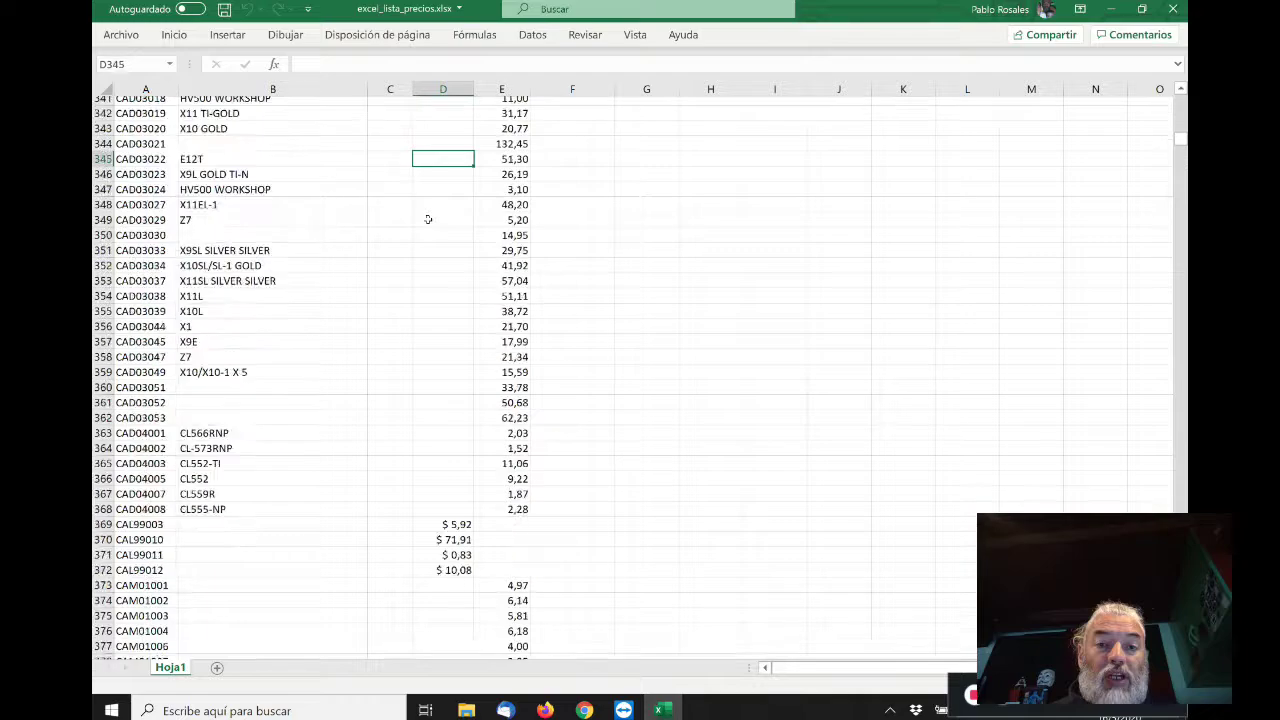
{"action": "key", "text": "Page_Up"}
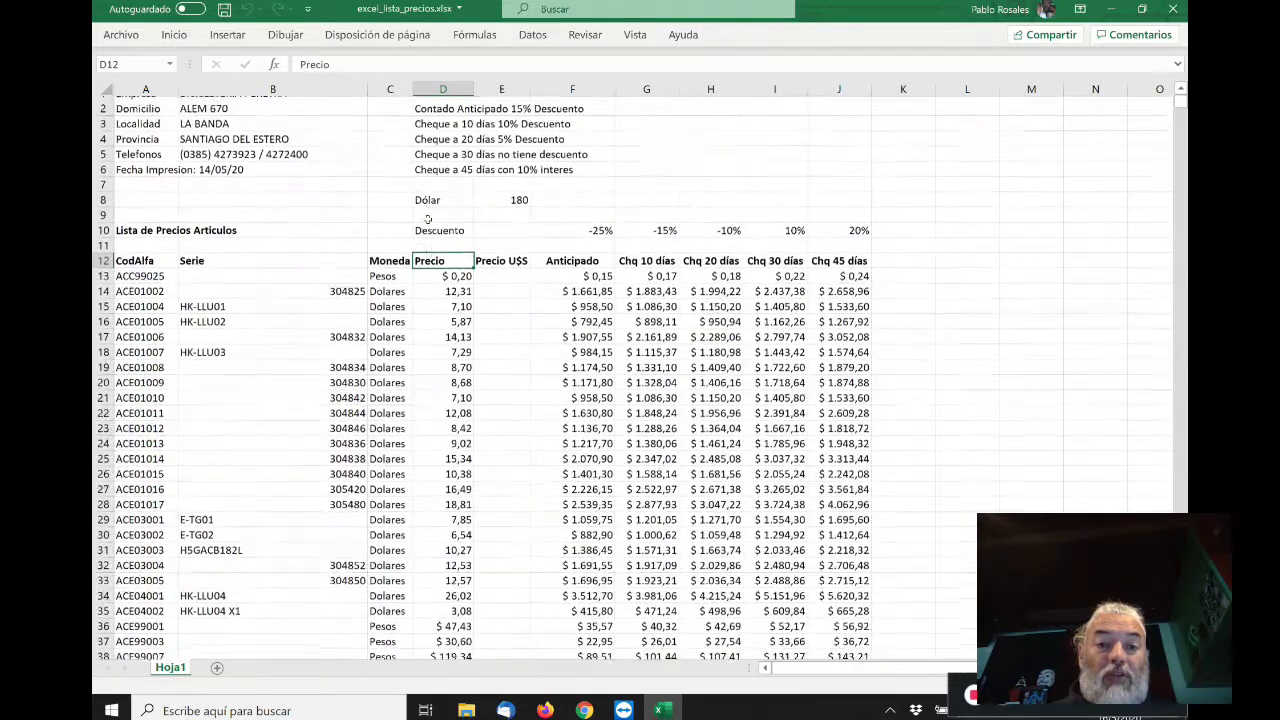
{"action": "key", "text": "Page_Down"}
{"action": "key", "text": "Page_Down"}
{"action": "key", "text": "Page_Down"}
{"action": "key", "text": "Page_Down"}
{"action": "key", "text": "Page_Down"}
{"action": "key", "text": "Page_Down"}
{"action": "key", "text": "Page_Down"}
{"action": "key", "text": "Page_Down"}
{"action": "key", "text": "Page_Down"}
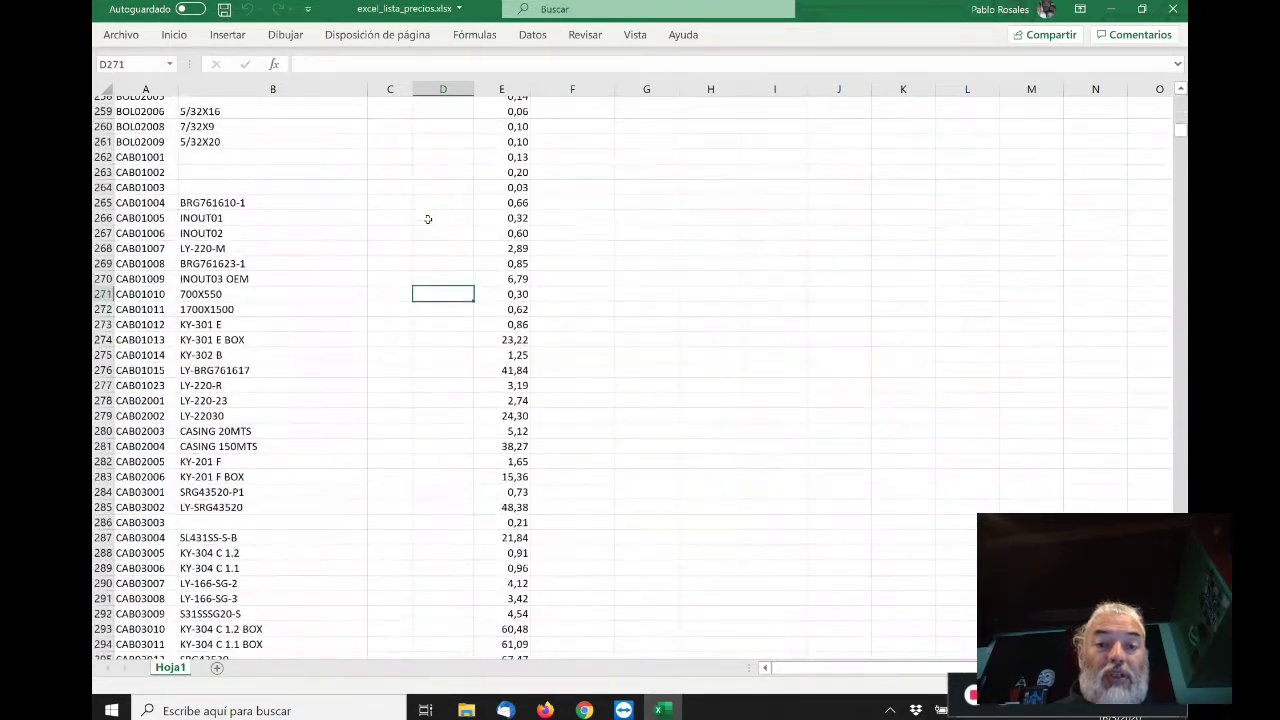
{"action": "key", "text": "Page_Up"}
{"action": "key", "text": "Page_Up"}
{"action": "key", "text": "Page_Up"}
{"action": "key", "text": "Page_Up"}
{"action": "key", "text": "Page_Up"}
{"action": "key", "text": "Page_Up"}
{"action": "key", "text": "Page_Up"}
{"action": "key", "text": "Page_Up"}
{"action": "key", "text": "Page_Up"}
{"action": "key", "text": "Page_Up"}
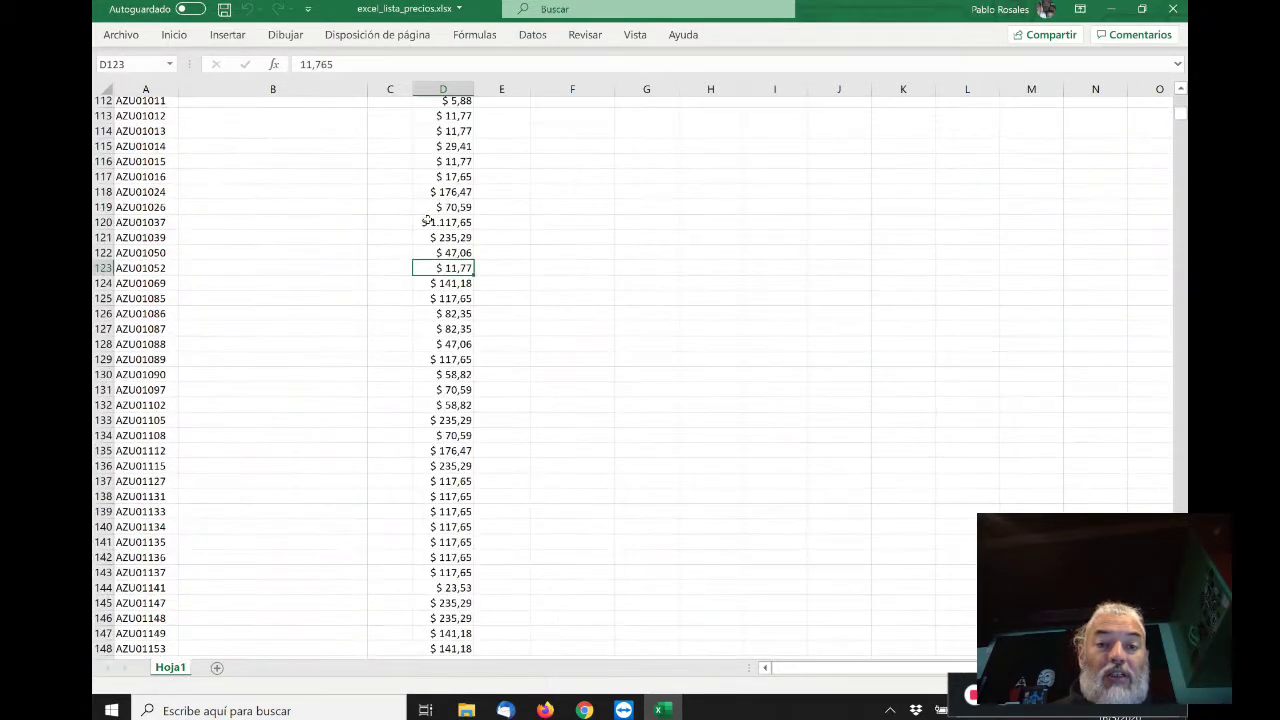
{"action": "key", "text": "Down"}
{"action": "key", "text": "Down"}
{"action": "key", "text": "Down"}
{"action": "key", "text": "Down"}
{"action": "key", "text": "Down"}
{"action": "key", "text": "Down"}
{"action": "key", "text": "Down"}
{"action": "key", "text": "Down"}
{"action": "key", "text": "Down"}
{"action": "key", "text": "Down"}
{"action": "key", "text": "Down"}
{"action": "key", "text": "Down"}
{"action": "key", "text": "Down"}
{"action": "key", "text": "Down"}
{"action": "key", "text": "Down"}
{"action": "key", "text": "Down"}
{"action": "key", "text": "Down"}
{"action": "key", "text": "Down"}
{"action": "key", "text": "Down"}
{"action": "key", "text": "Down"}
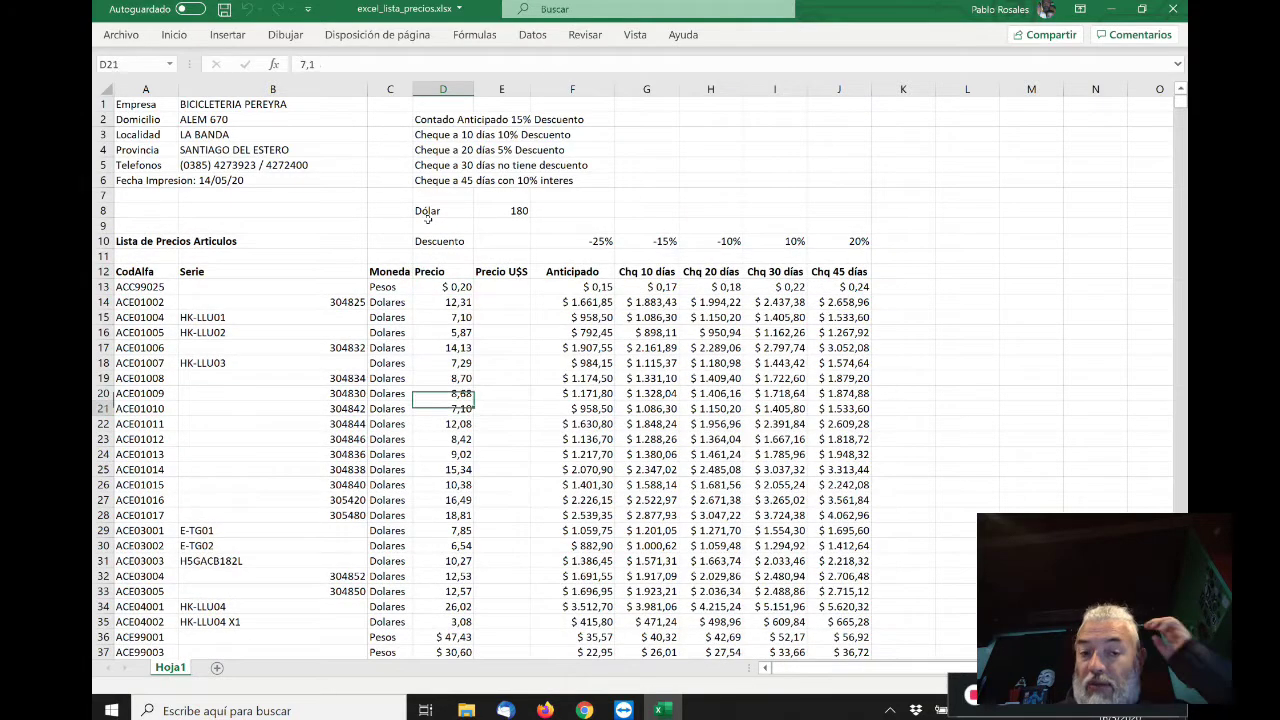
{"action": "key", "text": "Up"}
{"action": "key", "text": "Up"}
{"action": "key", "text": "Up"}
{"action": "key", "text": "Up"}
{"action": "key", "text": "Up"}
{"action": "key", "text": "Up"}
{"action": "key", "text": "Up"}
{"action": "key", "text": "Up"}
{"action": "key", "text": "Up"}
{"action": "key", "text": "Up"}
{"action": "key", "text": "Up"}
{"action": "key", "text": "Up"}
{"action": "key", "text": "Up"}
{"action": "key", "text": "Up"}
{"action": "key", "text": "Up"}
{"action": "key", "text": "Up"}
{"action": "key", "text": "Up"}
{"action": "key", "text": "Up"}
{"action": "key", "text": "Up"}
{"action": "key", "text": "Up"}
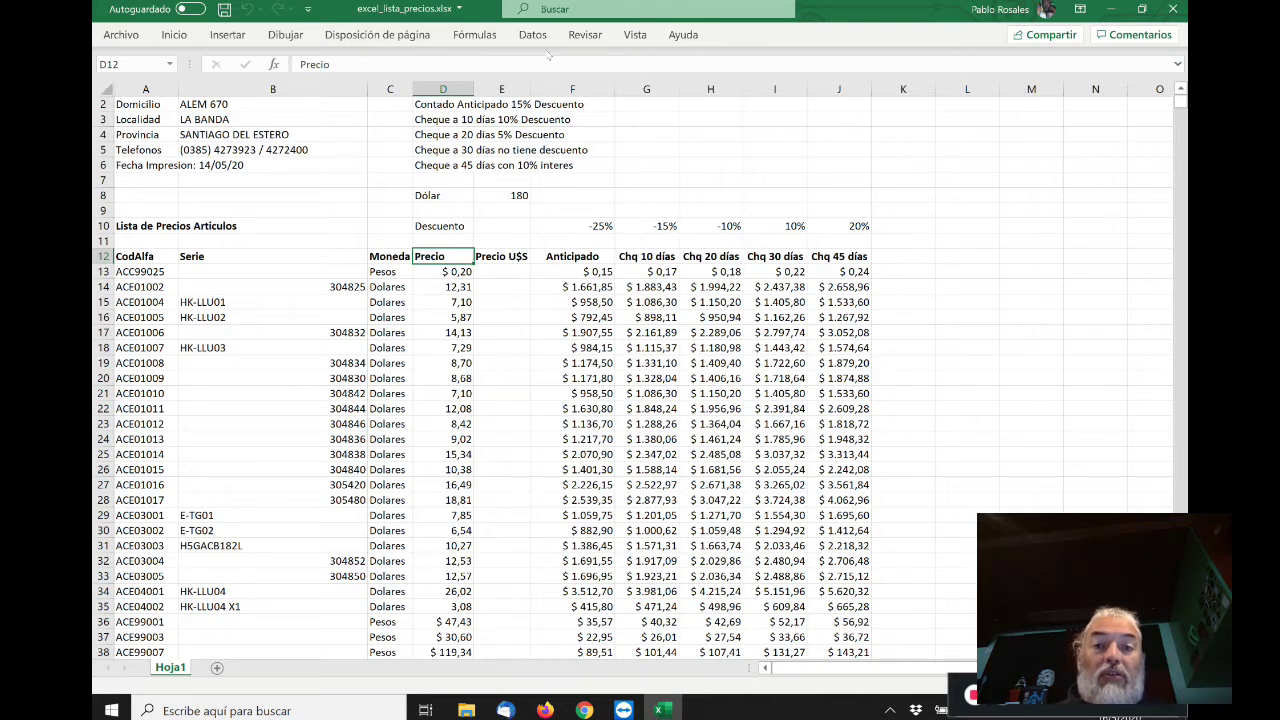
- Select the whole price table from the CodAlfa heading in A12 across to column J and down to the last article row, 4951
{"action": "left_click", "coordinate": [536, 36]}
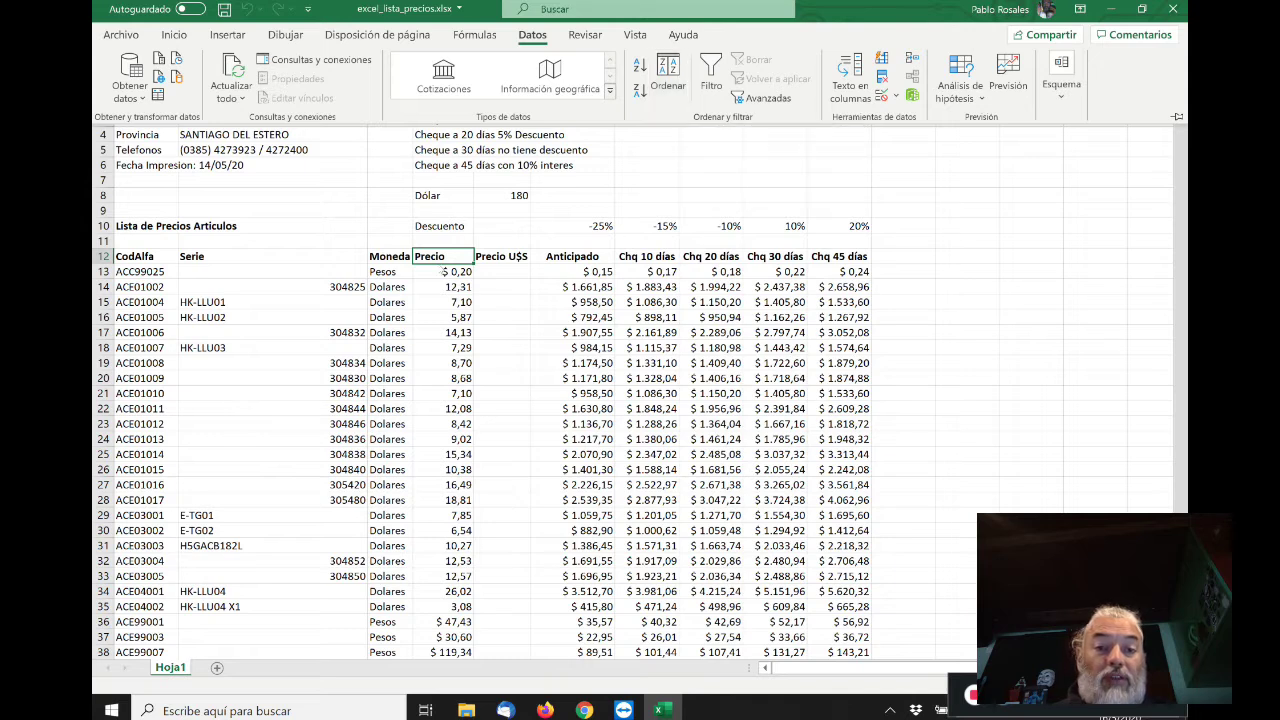
{"action": "left_click", "coordinate": [428, 258]}
{"action": "key", "text": "Left"}
{"action": "key", "text": "Left"}
{"action": "key", "text": "Left"}
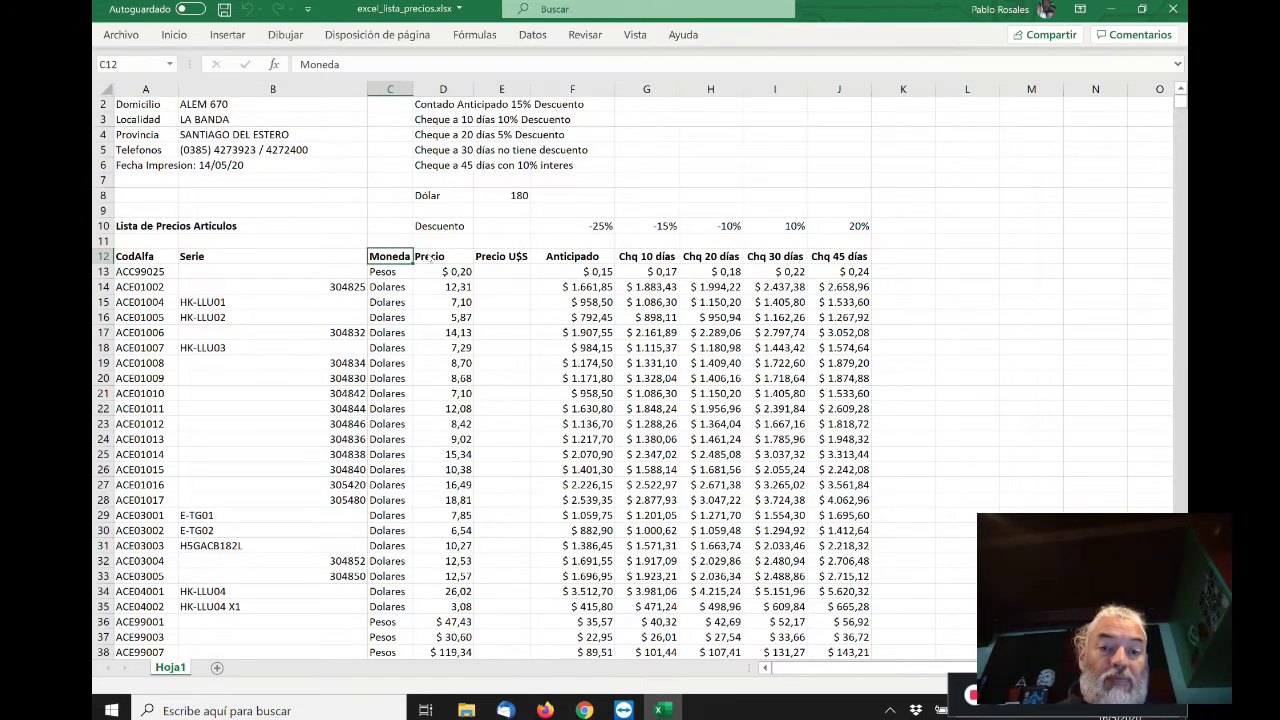
{"action": "key", "text": "shift+Right"}
{"action": "key", "text": "shift+Right"}
{"action": "key", "text": "shift+Right"}
{"action": "key", "text": "shift+Right"}
{"action": "key", "text": "shift+Right"}
{"action": "key", "text": "shift+Right"}
{"action": "key", "text": "shift+Right"}
{"action": "key", "text": "shift+Right"}
{"action": "key", "text": "shift+Right"}
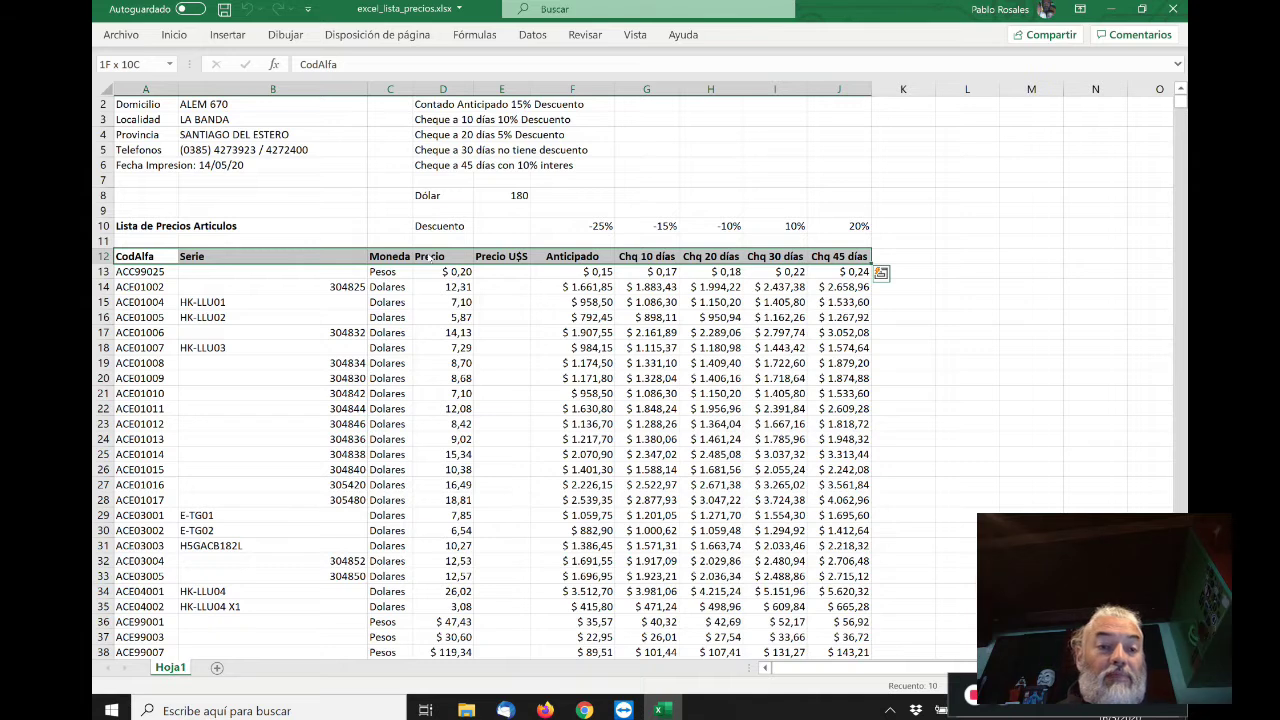
{"action": "key", "text": "ctrl+q"}
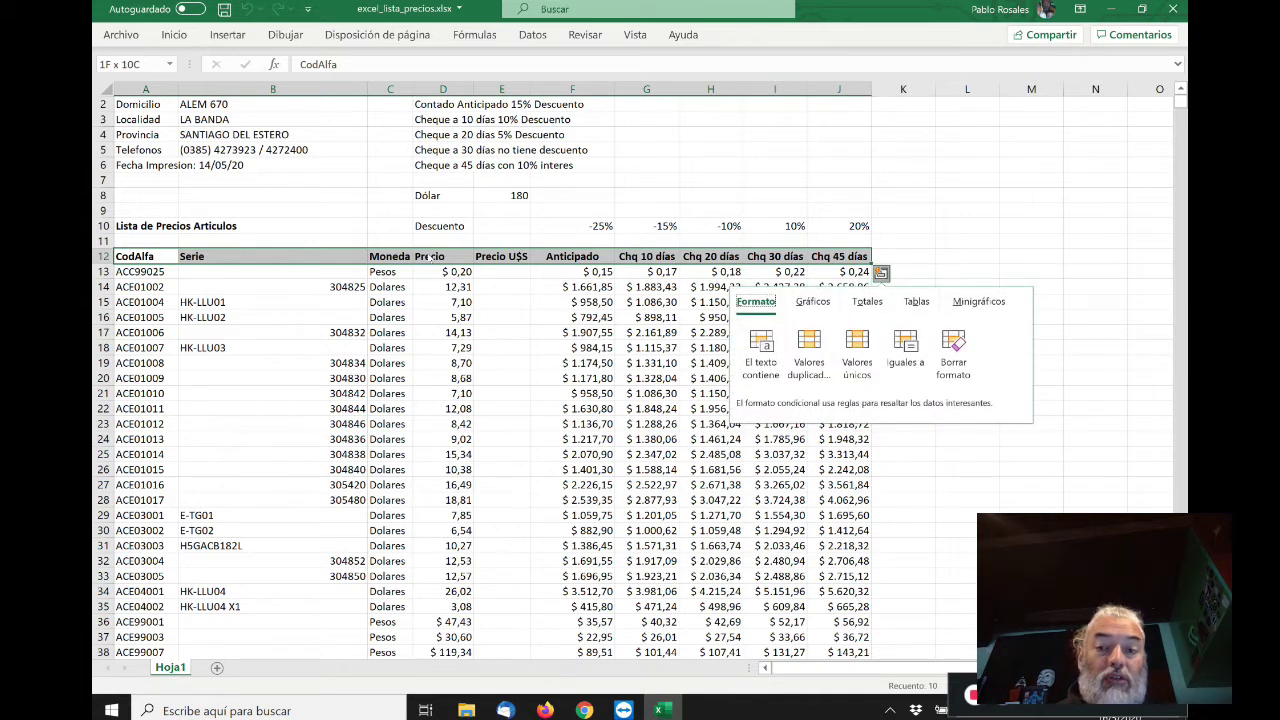
{"action": "key", "text": "Escape"}
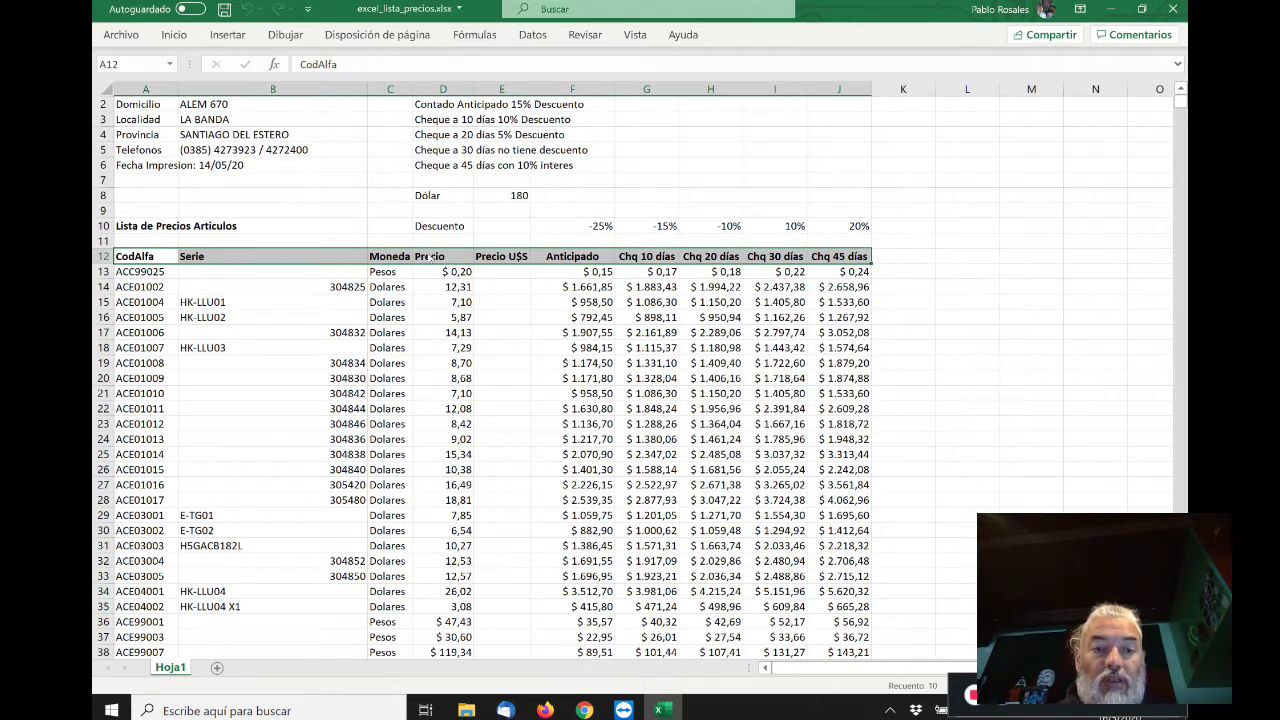
{"action": "key", "text": "ctrl+shift+Down"}
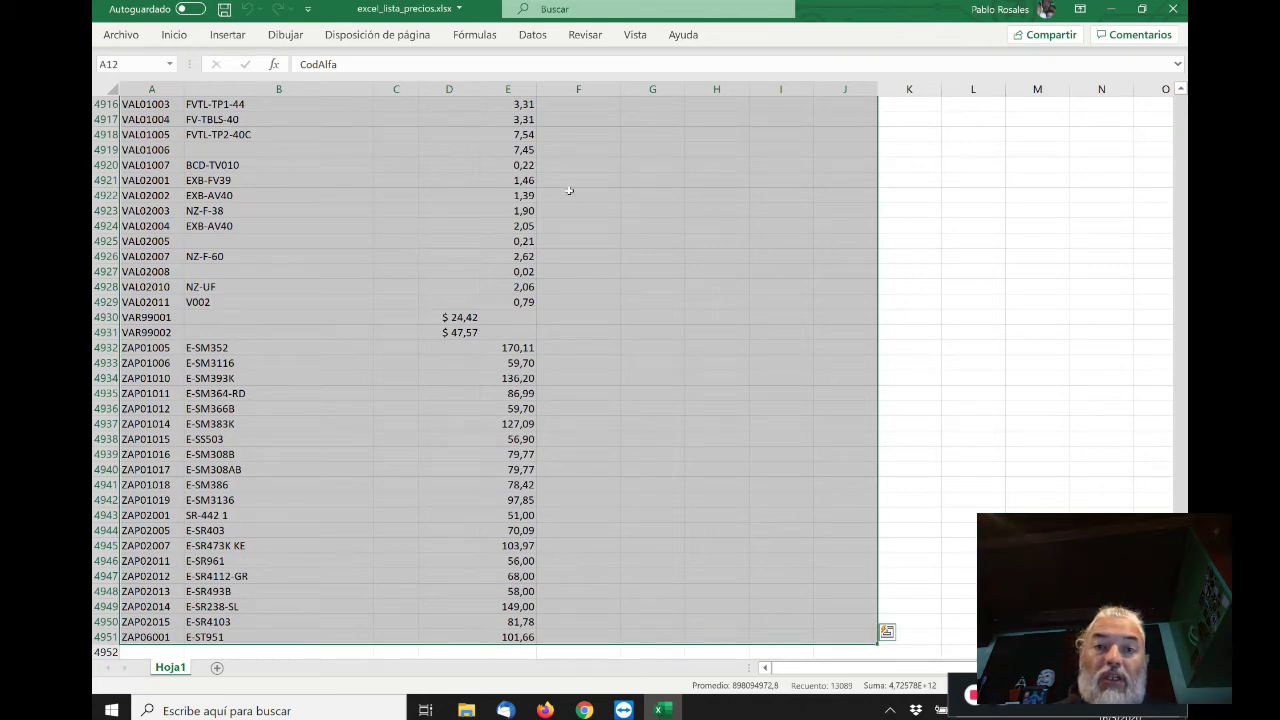
- Sort the selected table by the Precio column on cell values (Valores de celda), from smallest to largest (De menor a mayor)
{"action": "left_click", "coordinate": [533, 35]}
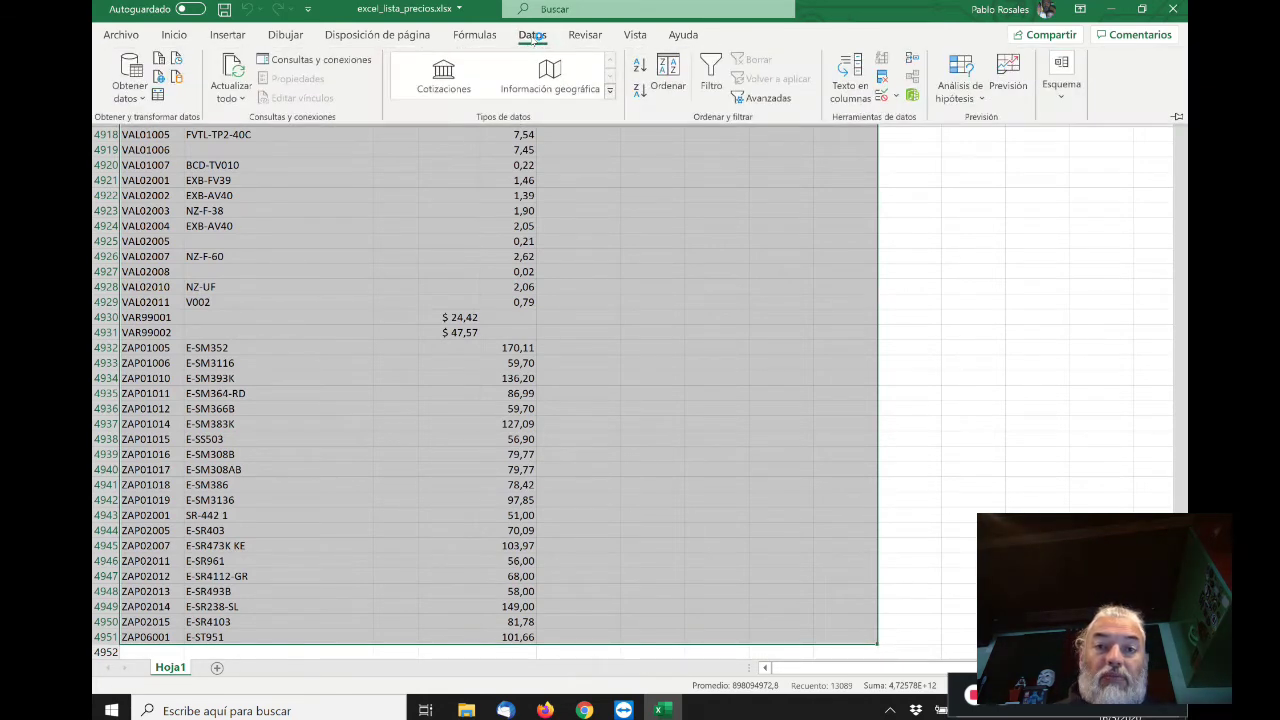
{"action": "left_click", "coordinate": [666, 72]}
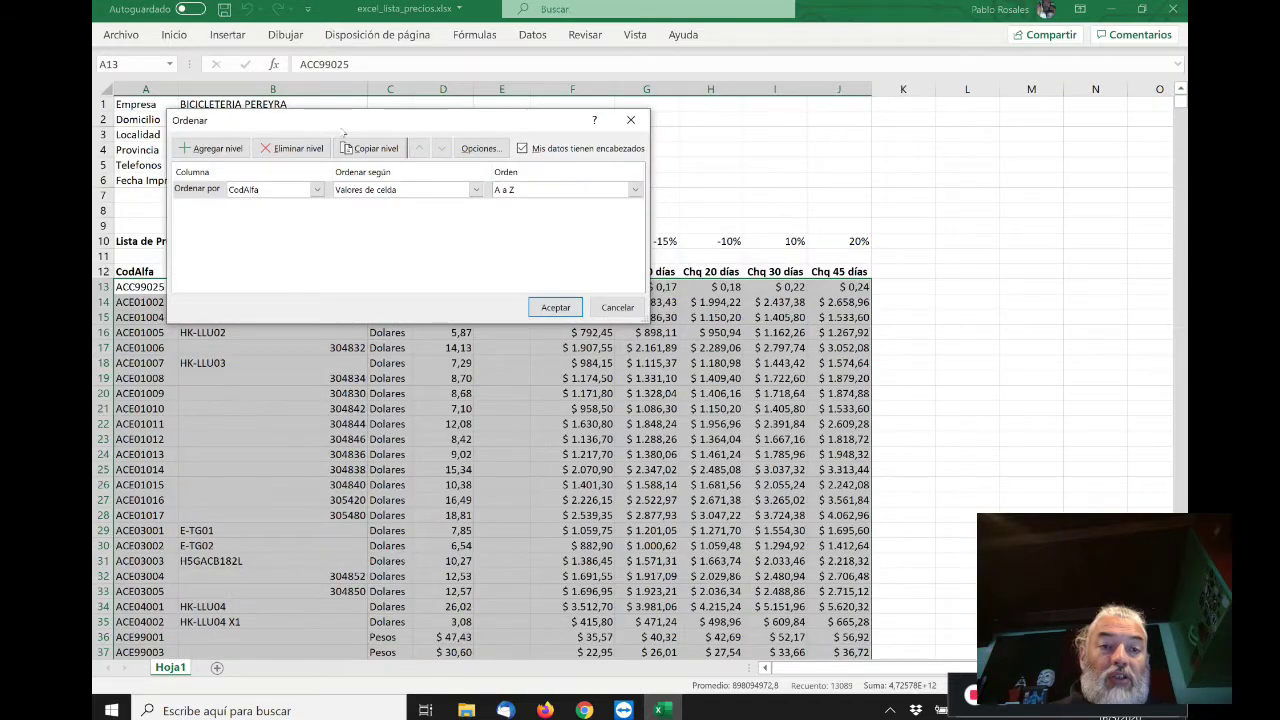
{"action": "left_click_drag", "start_coordinate": [350, 120], "coordinate": [511, 120]}
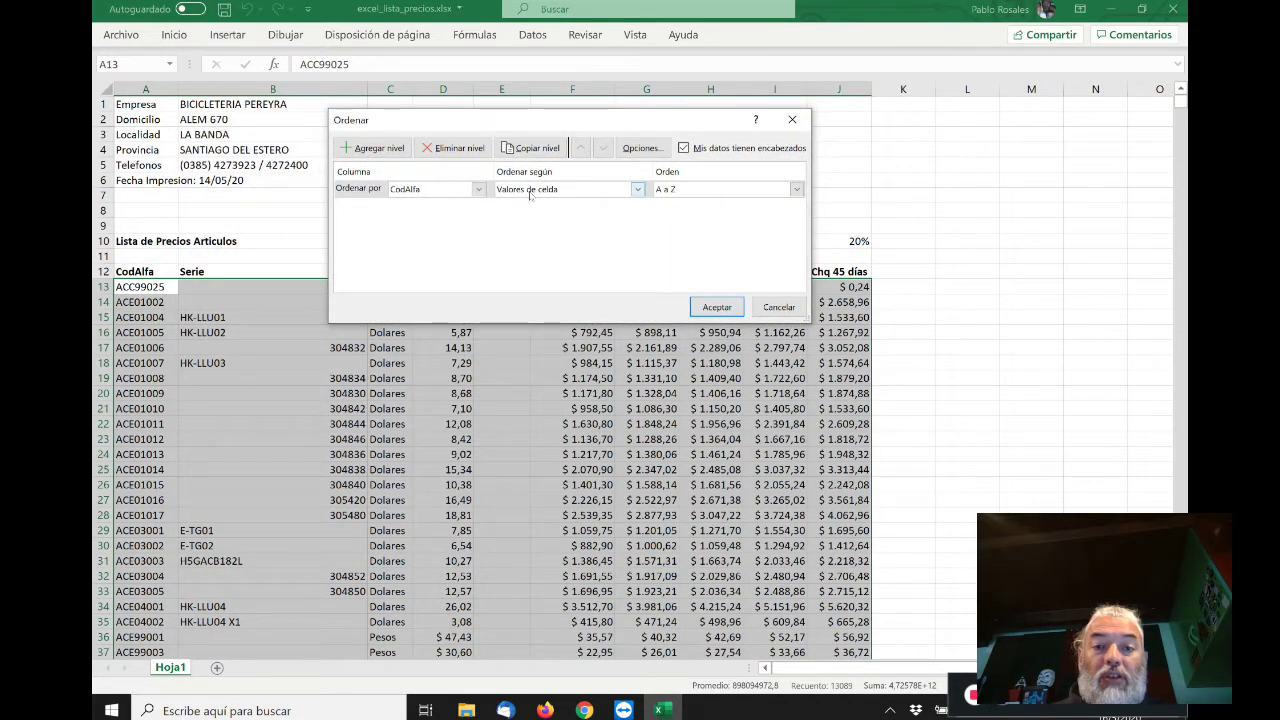
{"action": "left_click", "coordinate": [636, 189]}
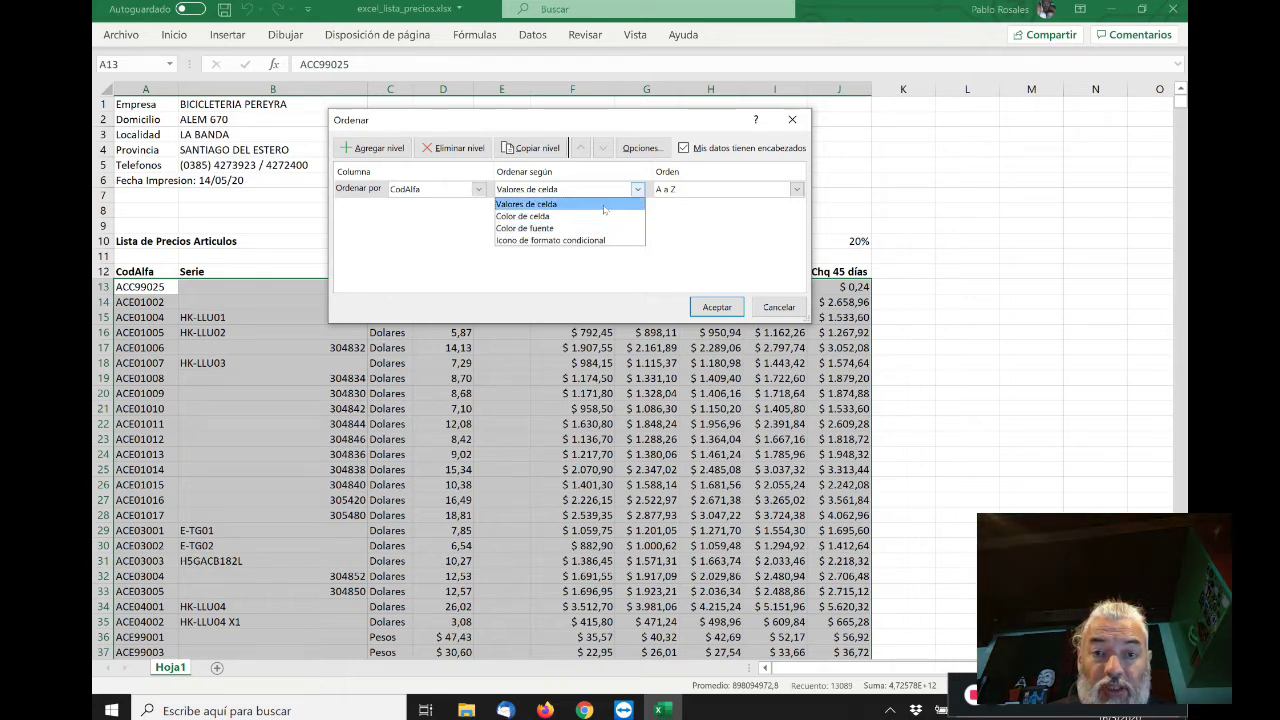
{"action": "left_click", "coordinate": [603, 206]}
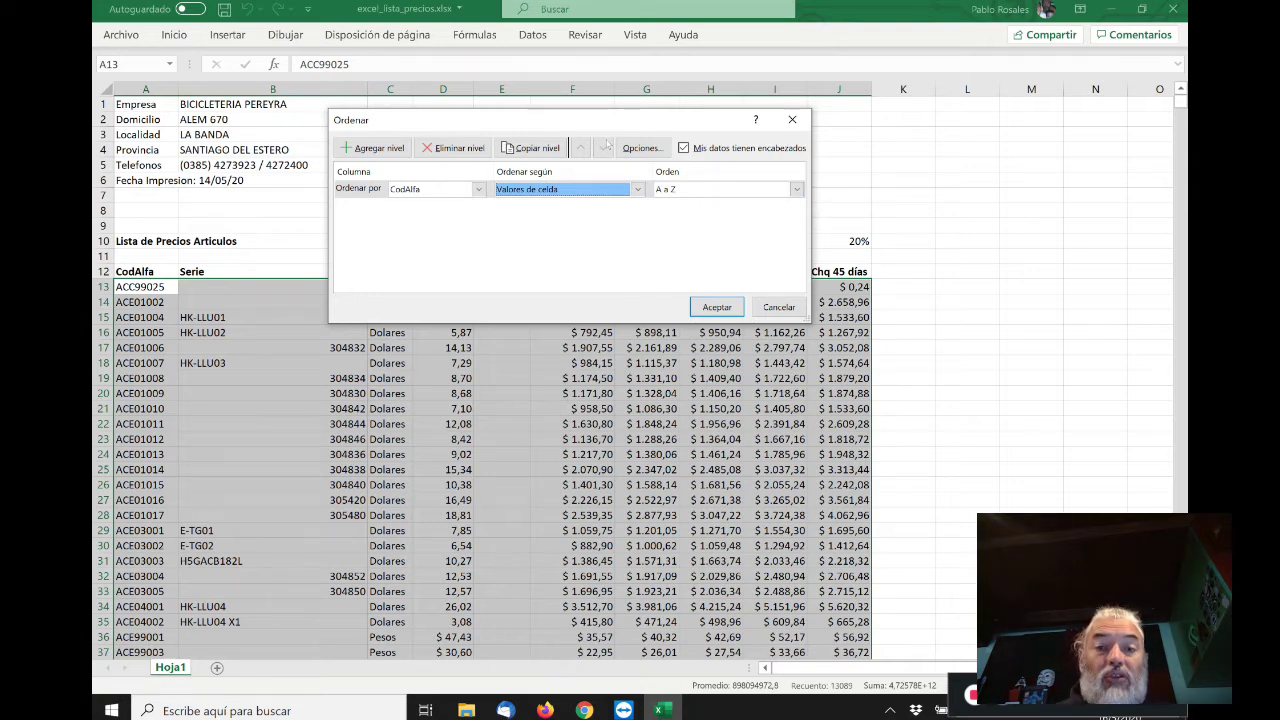
{"action": "left_click_drag", "start_coordinate": [576, 120], "coordinate": [452, 40]}
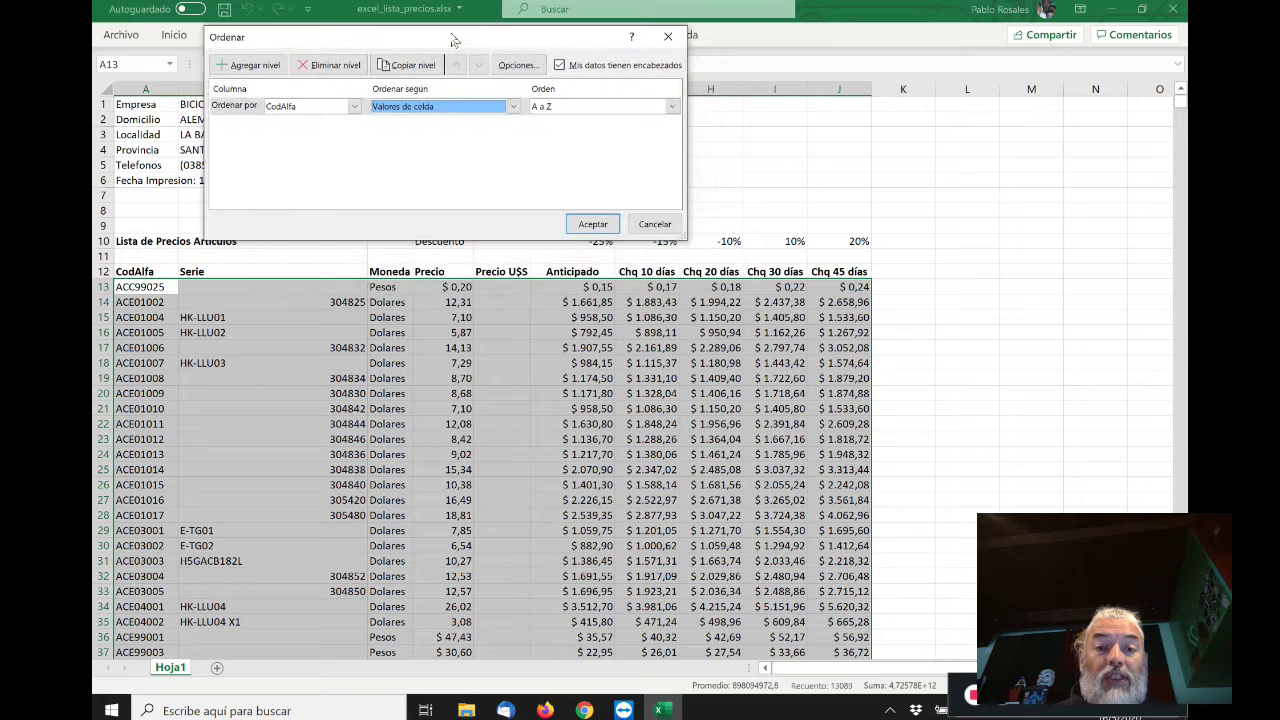
{"action": "left_click", "coordinate": [354, 106]}
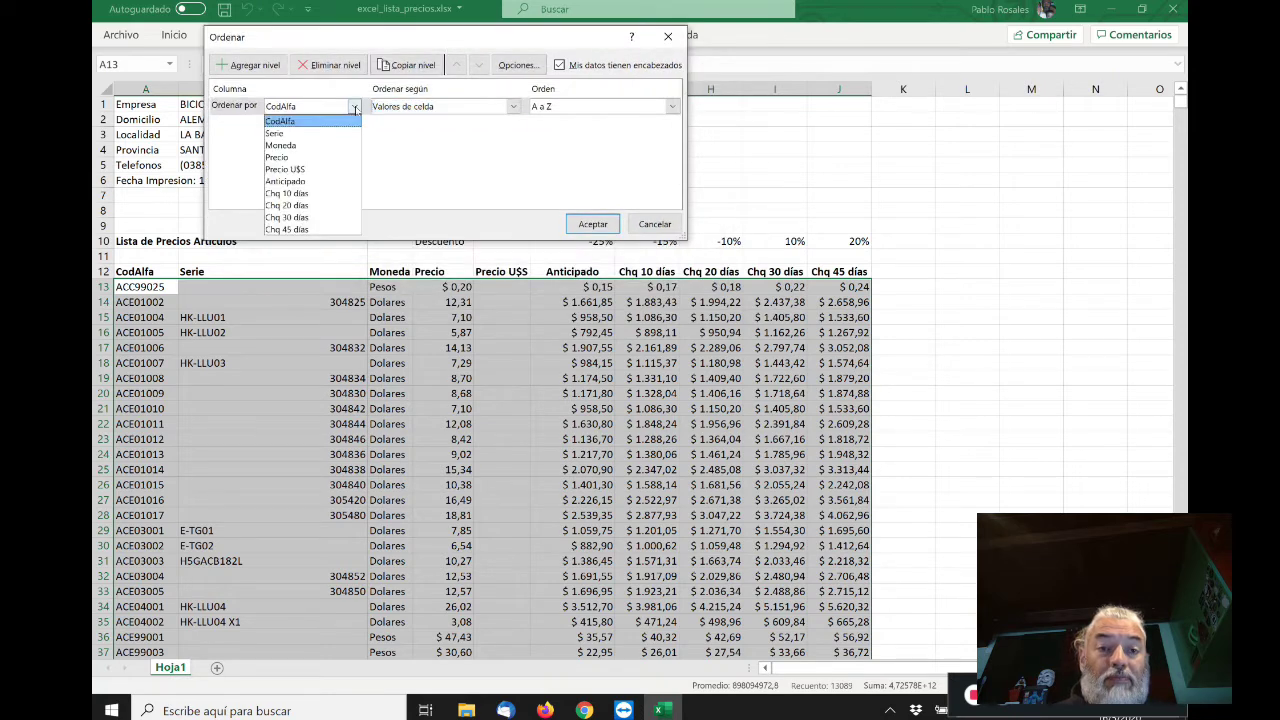
{"action": "left_click", "coordinate": [345, 158]}
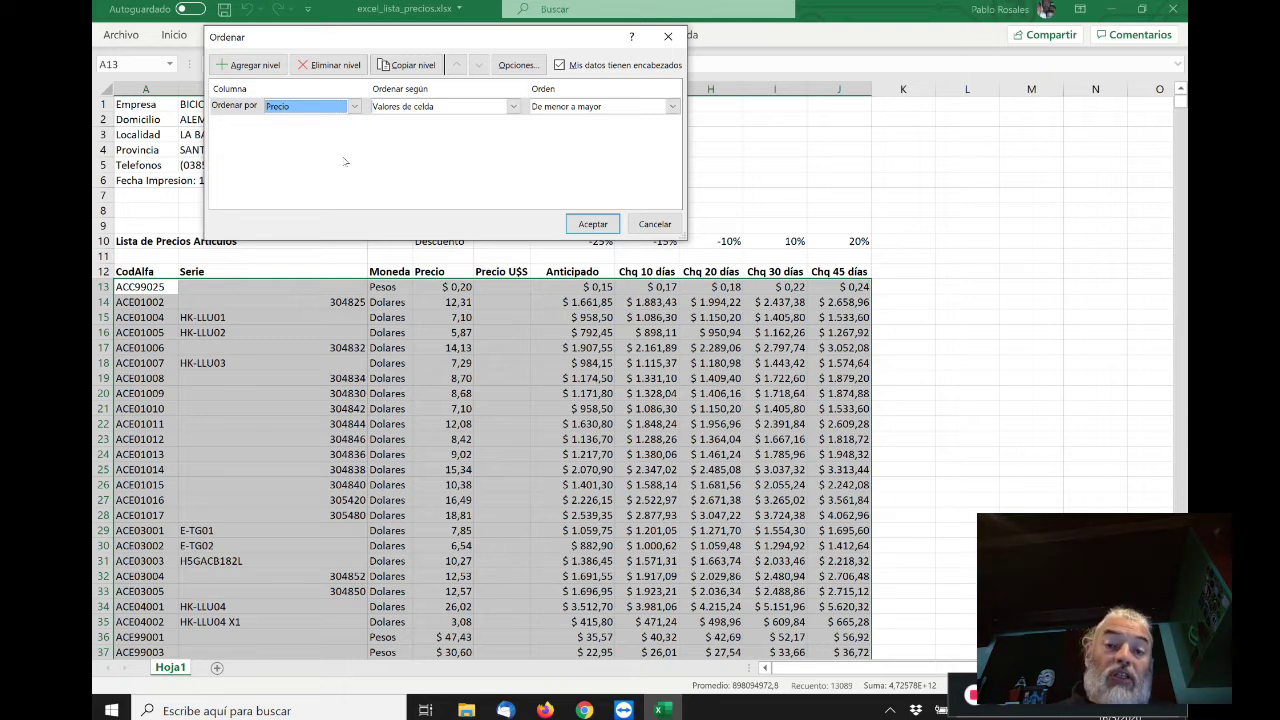
{"action": "left_click", "coordinate": [593, 224]}
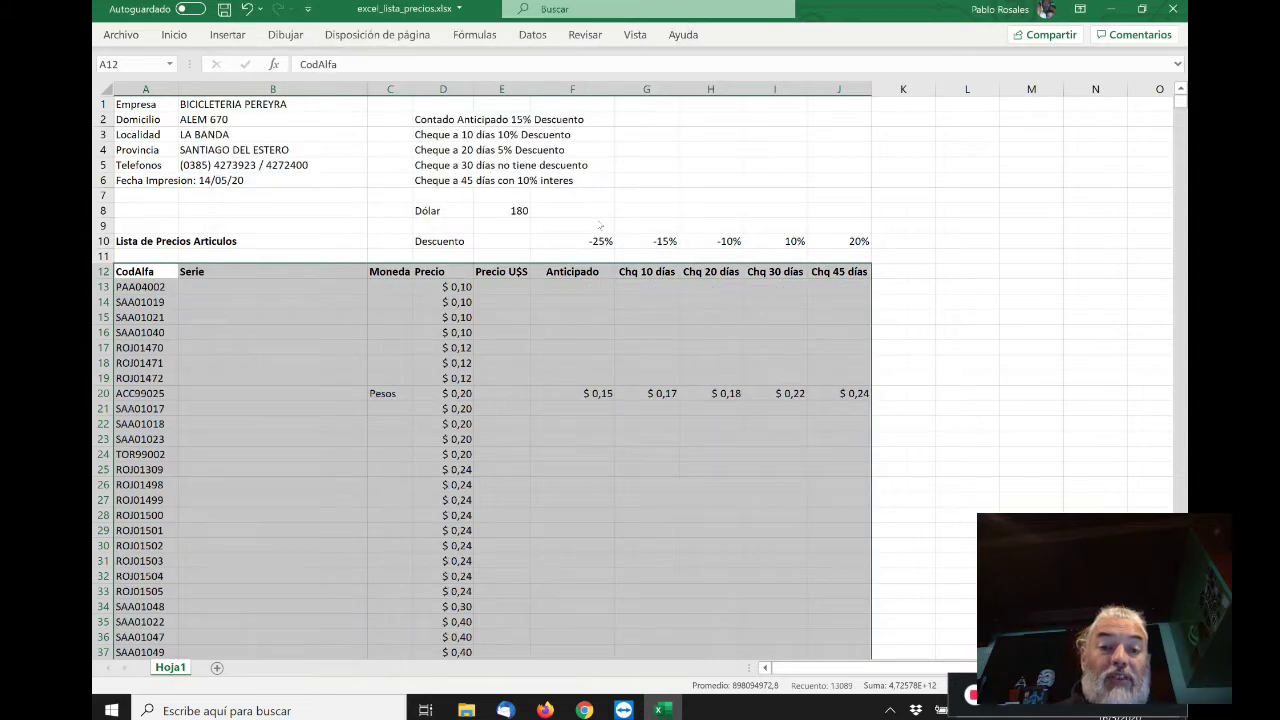
- Examine the sorted Precio column from the first article row down through the lowest-priced articles
{"action": "key", "text": "Down"}
{"action": "key", "text": "Right"}
{"action": "key", "text": "Right"}
{"action": "key", "text": "Right"}
{"action": "key", "text": "Down"}
{"action": "key", "text": "Down"}
{"action": "key", "text": "Down"}
{"action": "key", "text": "Down"}
{"action": "key", "text": "Down"}
{"action": "key", "text": "Down"}
{"action": "key", "text": "Down"}
{"action": "key", "text": "Down"}
{"action": "key", "text": "Down"}
{"action": "key", "text": "Down"}
{"action": "key", "text": "Down"}
{"action": "key", "text": "Down"}
{"action": "key", "text": "Down"}
{"action": "key", "text": "Down"}
{"action": "key", "text": "Down"}
{"action": "key", "text": "Down"}
{"action": "key", "text": "Down"}
{"action": "key", "text": "Down"}
{"action": "key", "text": "Down"}
{"action": "key", "text": "Down"}
{"action": "key", "text": "Down"}
{"action": "key", "text": "Down"}
{"action": "key", "text": "Down"}
{"action": "key", "text": "Down"}
{"action": "key", "text": "Down"}
{"action": "key", "text": "Down"}
{"action": "key", "text": "Down"}
{"action": "key", "text": "Down"}
{"action": "key", "text": "Down"}
{"action": "key", "text": "Down"}
{"action": "key", "text": "Down"}
{"action": "key", "text": "Down"}
{"action": "key", "text": "Down"}
{"action": "key", "text": "Down"}
{"action": "key", "text": "Down"}
{"action": "key", "text": "Down"}
{"action": "key", "text": "Down"}
{"action": "key", "text": "Down"}
{"action": "key", "text": "Down"}
{"action": "key", "text": "Down"}
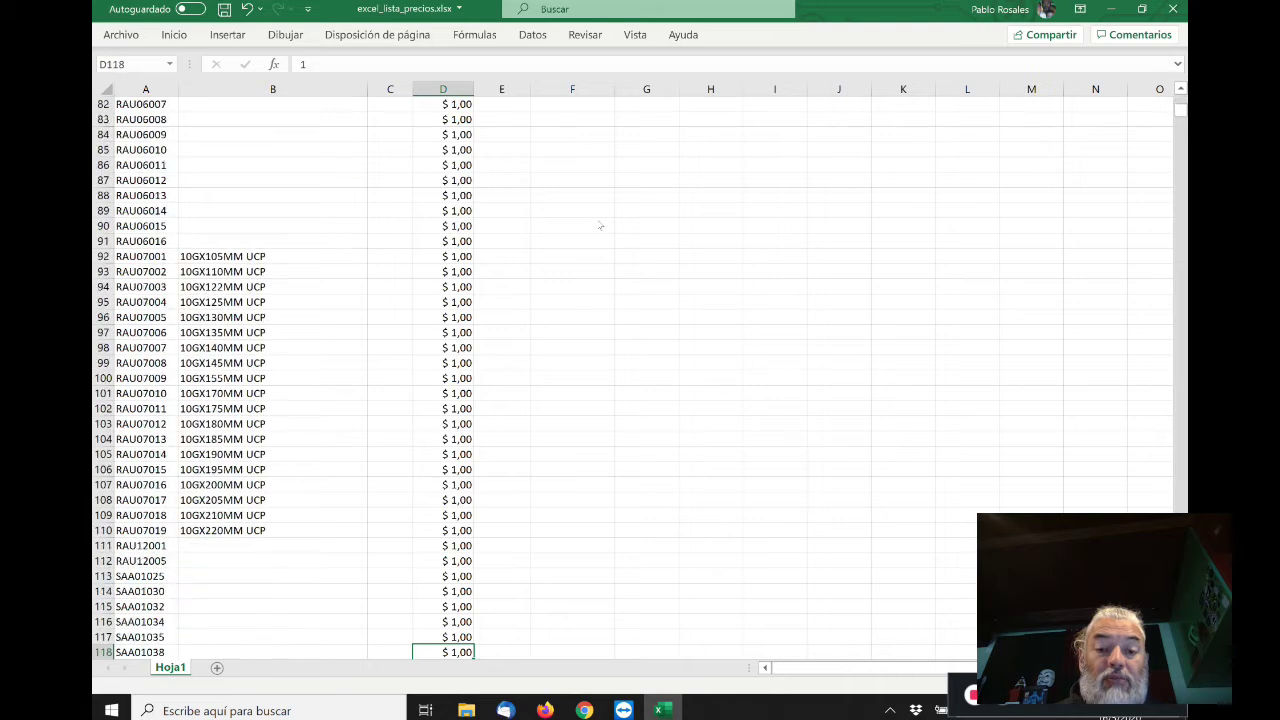
{"action": "key", "text": "Down"}
{"action": "key", "text": "Down"}
{"action": "key", "text": "Down"}
{"action": "key", "text": "Down"}
{"action": "key", "text": "Down"}
{"action": "key", "text": "Down"}
{"action": "key", "text": "Down"}
{"action": "key", "text": "Down"}
{"action": "key", "text": "Down"}
{"action": "key", "text": "Down"}
{"action": "key", "text": "Down"}
{"action": "key", "text": "Down"}
{"action": "key", "text": "Down"}
{"action": "key", "text": "Down"}
{"action": "key", "text": "Down"}
{"action": "key", "text": "Down"}
{"action": "key", "text": "Down"}
{"action": "key", "text": "Down"}
{"action": "key", "text": "Down"}
{"action": "key", "text": "Down"}
{"action": "key", "text": "Down"}
{"action": "key", "text": "Down"}
{"action": "key", "text": "Down"}
{"action": "key", "text": "Down"}
{"action": "key", "text": "Down"}
{"action": "key", "text": "Down"}
{"action": "key", "text": "Down"}
{"action": "key", "text": "Down"}
{"action": "key", "text": "Down"}
{"action": "key", "text": "Down"}
{"action": "key", "text": "Down"}
{"action": "key", "text": "Down"}
{"action": "key", "text": "Down"}
{"action": "key", "text": "Down"}
{"action": "key", "text": "Down"}
{"action": "key", "text": "Down"}
{"action": "key", "text": "Down"}
{"action": "key", "text": "Down"}
{"action": "key", "text": "Down"}
{"action": "key", "text": "Down"}
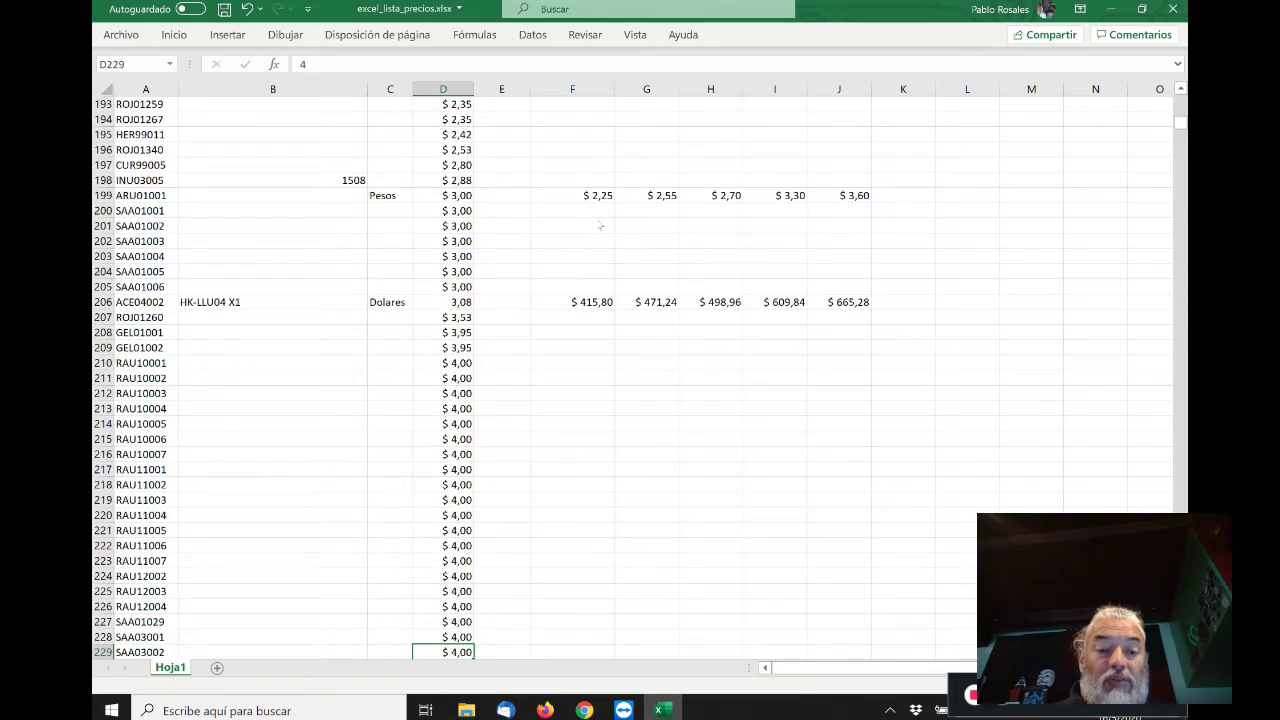
- Go to the last filled cell of the Precio column and examine the Precio U$S values in the article rows below it
{"action": "key", "text": "ctrl+Down"}
{"action": "key", "text": "Down"}
{"action": "key", "text": "Down"}
{"action": "key", "text": "Down"}
{"action": "key", "text": "Down"}
{"action": "key", "text": "Down"}
{"action": "key", "text": "Down"}
{"action": "key", "text": "Down"}
{"action": "key", "text": "Down"}
{"action": "key", "text": "Down"}
{"action": "key", "text": "Down"}
{"action": "key", "text": "Down"}
{"action": "key", "text": "Down"}
{"action": "key", "text": "Down"}
{"action": "key", "text": "Down"}
{"action": "key", "text": "Down"}
{"action": "key", "text": "Down"}
{"action": "key", "text": "Down"}
{"action": "key", "text": "Down"}
{"action": "key", "text": "Down"}
{"action": "key", "text": "Down"}
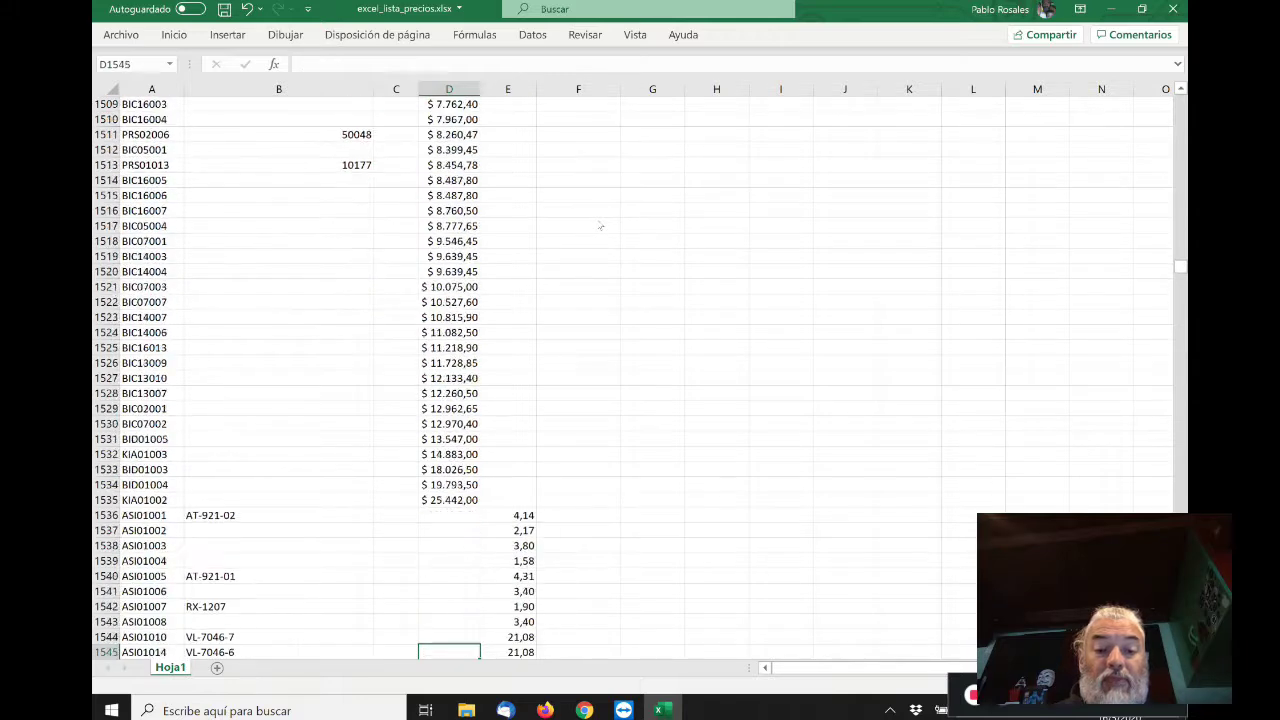
{"action": "key", "text": "Down"}
{"action": "key", "text": "Down"}
{"action": "key", "text": "Down"}
{"action": "key", "text": "Down"}
{"action": "key", "text": "Down"}
{"action": "key", "text": "Down"}
{"action": "key", "text": "Down"}
{"action": "key", "text": "Down"}
{"action": "key", "text": "Down"}
{"action": "key", "text": "Down"}
{"action": "key", "text": "Down"}
{"action": "key", "text": "Down"}
{"action": "key", "text": "Down"}
{"action": "key", "text": "Down"}
{"action": "key", "text": "Down"}
{"action": "key", "text": "Down"}
{"action": "key", "text": "Down"}
{"action": "key", "text": "Down"}
{"action": "key", "text": "Down"}
{"action": "key", "text": "Down"}
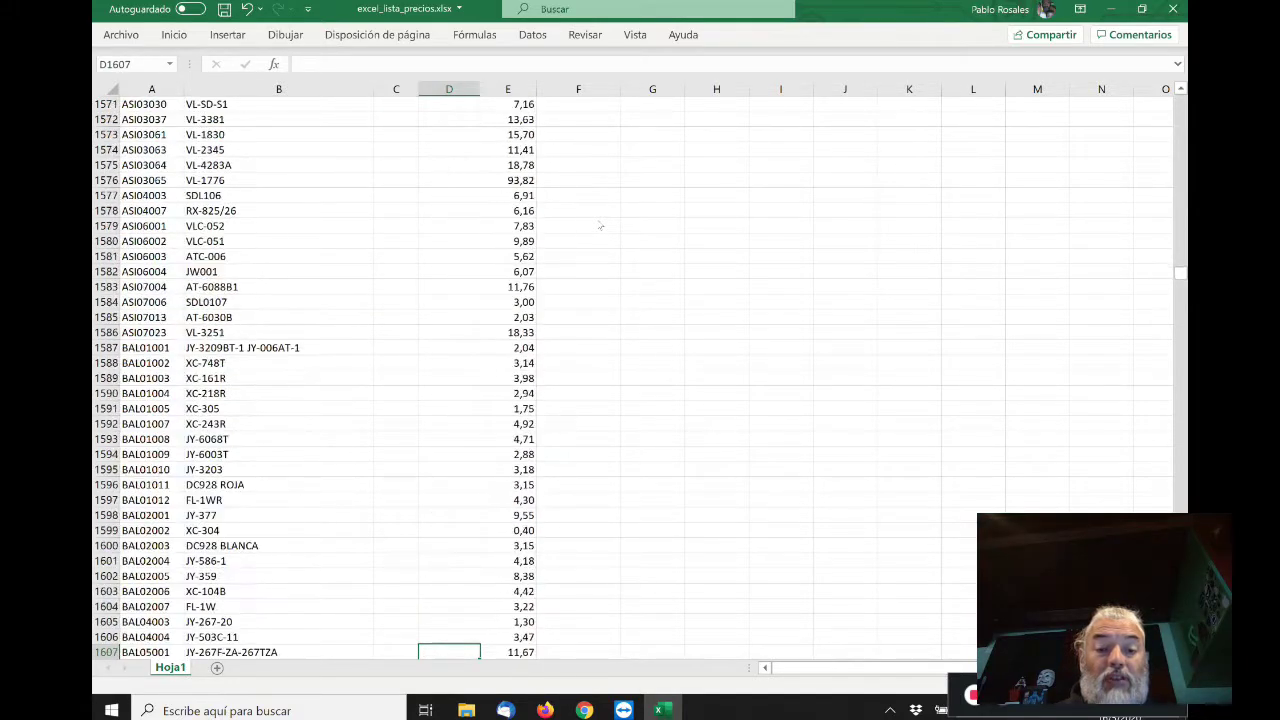
- Examine the Precio U$S values from row 1607 down through the remaining article rows to the end of the sheet
{"action": "key", "text": "Down"}
{"action": "key", "text": "Down"}
{"action": "key", "text": "Down"}
{"action": "key", "text": "Down"}
{"action": "key", "text": "Down"}
{"action": "key", "text": "Down"}
{"action": "key", "text": "Down"}
{"action": "key", "text": "Down"}
{"action": "key", "text": "Down"}
{"action": "key", "text": "Down"}
{"action": "key", "text": "Down"}
{"action": "key", "text": "Page_Down"}
{"action": "key", "text": "Page_Down"}
{"action": "key", "text": "Page_Down"}
{"action": "key", "text": "Page_Down"}
{"action": "key", "text": "Page_Down"}
{"action": "key", "text": "Page_Down"}
{"action": "key", "text": "Page_Down"}
{"action": "key", "text": "Page_Down"}
{"action": "key", "text": "Page_Down"}
{"action": "key", "text": "Page_Down"}
{"action": "key", "text": "Page_Down"}
{"action": "key", "text": "Page_Down"}
{"action": "key", "text": "Page_Down"}
{"action": "key", "text": "Page_Down"}
{"action": "key", "text": "Page_Down"}
{"action": "key", "text": "Page_Down"}
{"action": "key", "text": "Page_Down"}
{"action": "key", "text": "Page_Down"}
{"action": "key", "text": "Page_Down"}
{"action": "key", "text": "Page_Down"}
{"action": "key", "text": "Page_Down"}
{"action": "key", "text": "Page_Down"}
{"action": "key", "text": "Page_Down"}
{"action": "key", "text": "Page_Down"}
{"action": "key", "text": "Page_Down"}
{"action": "key", "text": "Page_Down"}
{"action": "key", "text": "Page_Down"}
{"action": "key", "text": "ctrl+Down"}
- Return to the last filled cell of the Precio column and examine the highest peso prices upward to row 1499
{"action": "key", "text": "ctrl+Up"}
{"action": "key", "text": "Up"}
{"action": "key", "text": "Up"}
{"action": "key", "text": "Up"}
{"action": "key", "text": "Up"}
{"action": "key", "text": "Up"}
{"action": "key", "text": "Up"}
{"action": "key", "text": "Up"}
{"action": "key", "text": "Up"}
{"action": "key", "text": "Up"}
{"action": "key", "text": "Up"}
{"action": "key", "text": "Up"}
{"action": "key", "text": "Up"}
{"action": "key", "text": "Up"}
{"action": "key", "text": "Up"}
{"action": "key", "text": "Up"}
{"action": "key", "text": "Up"}
{"action": "key", "text": "Up"}
{"action": "key", "text": "Up"}
{"action": "key", "text": "Up"}
{"action": "key", "text": "Up"}
{"action": "key", "text": "Up"}
{"action": "key", "text": "Up"}
{"action": "key", "text": "Up"}
{"action": "key", "text": "Up"}
{"action": "key", "text": "Up"}
{"action": "key", "text": "Up"}
{"action": "key", "text": "Up"}
{"action": "key", "text": "Up"}
{"action": "key", "text": "Up"}
{"action": "key", "text": "Up"}
{"action": "key", "text": "Up"}
{"action": "key", "text": "Up"}
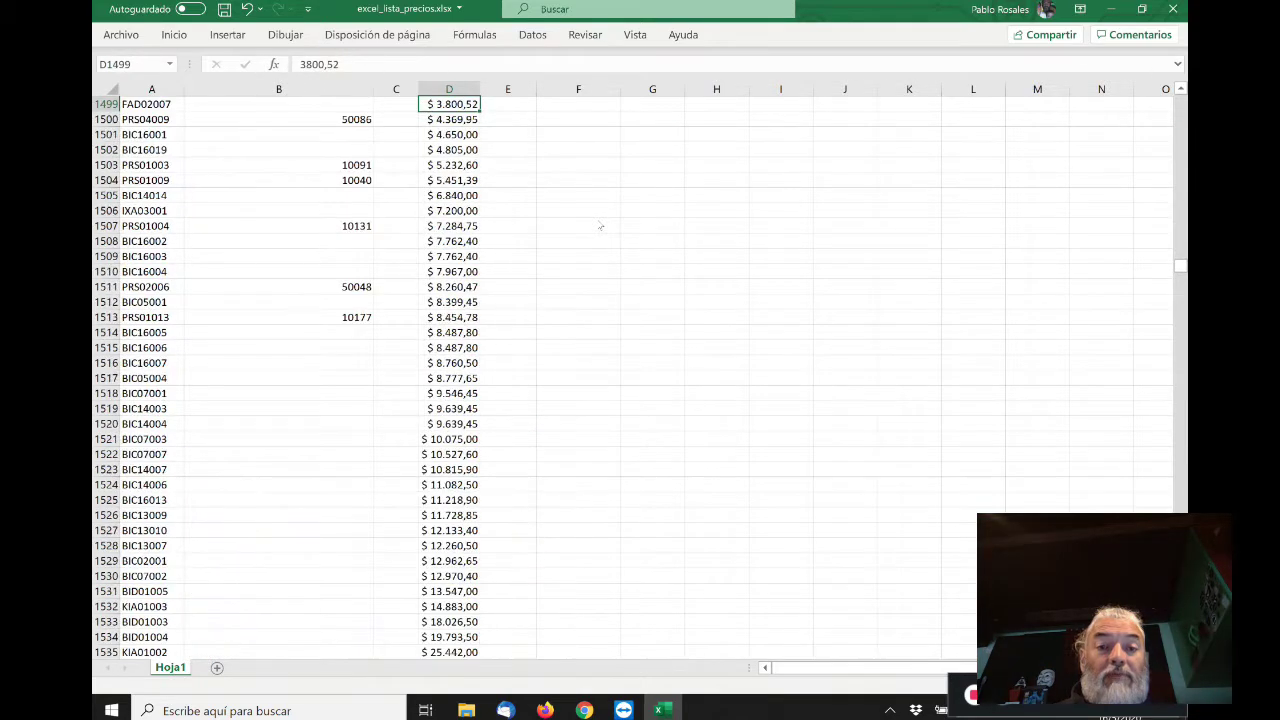
- Go back to the start of the Precio column and examine the currencies of the lowest-priced articles
{"action": "key", "text": "ctrl+Up"}
{"action": "key", "text": "Down"}
{"action": "key", "text": "Down"}
{"action": "key", "text": "Down"}
{"action": "key", "text": "Down"}
{"action": "key", "text": "Down"}
{"action": "key", "text": "Down"}
{"action": "key", "text": "Down"}
{"action": "key", "text": "Down"}
{"action": "key", "text": "Down"}
{"action": "key", "text": "Down"}
{"action": "key", "text": "Down"}
{"action": "key", "text": "Down"}
{"action": "key", "text": "Down"}
{"action": "key", "text": "Up"}
{"action": "key", "text": "Up"}
{"action": "key", "text": "Up"}
{"action": "key", "text": "Up"}
{"action": "key", "text": "Up"}
{"action": "key", "text": "Up"}
{"action": "key", "text": "Up"}
{"action": "key", "text": "Up"}
{"action": "key", "text": "Up"}
{"action": "key", "text": "Up"}
{"action": "key", "text": "Up"}
{"action": "key", "text": "Up"}
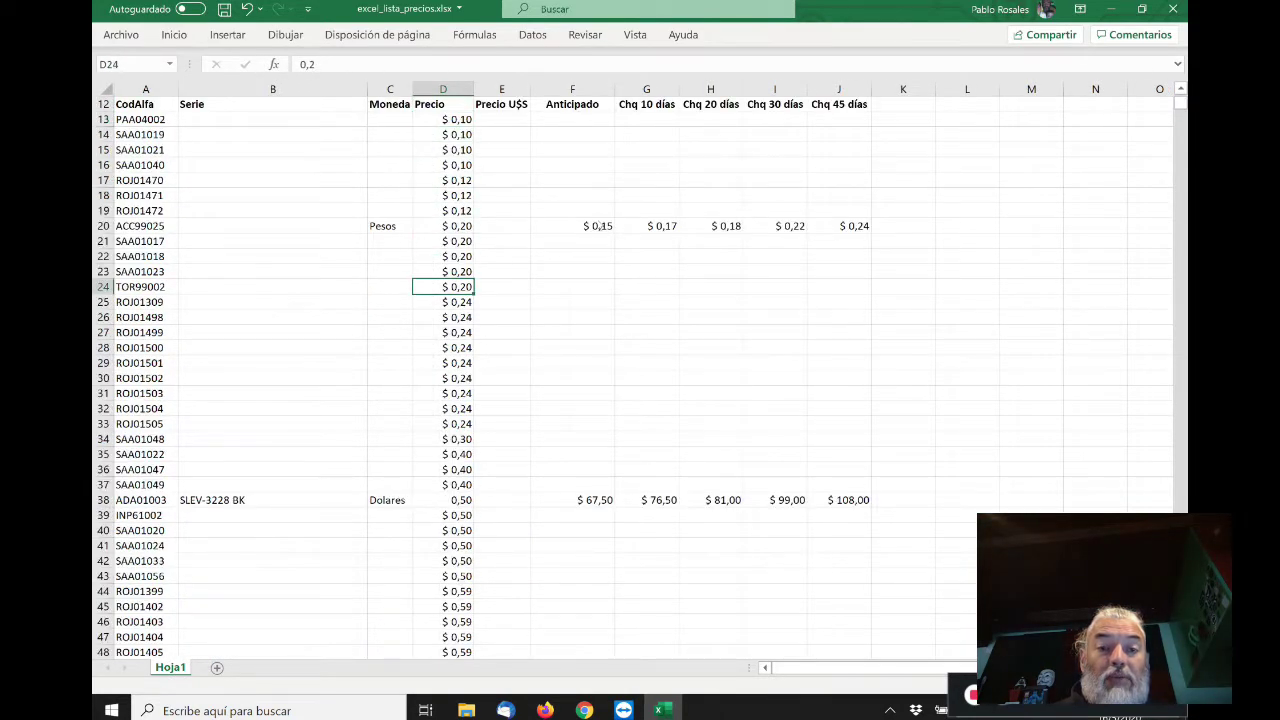
- Enter Pesos as the Moneda of the first article row, in C13
{"action": "key", "text": "Left"}
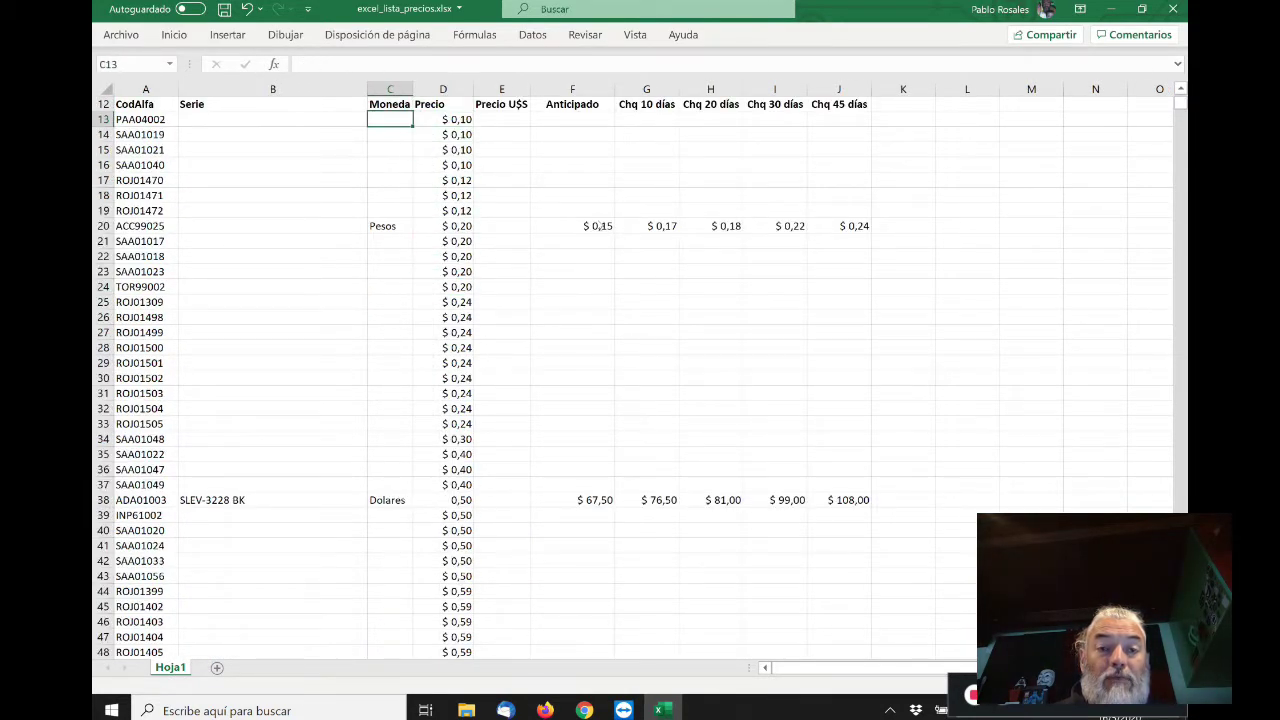
{"action": "key", "text": "Right"}
{"action": "key", "text": "Left"}
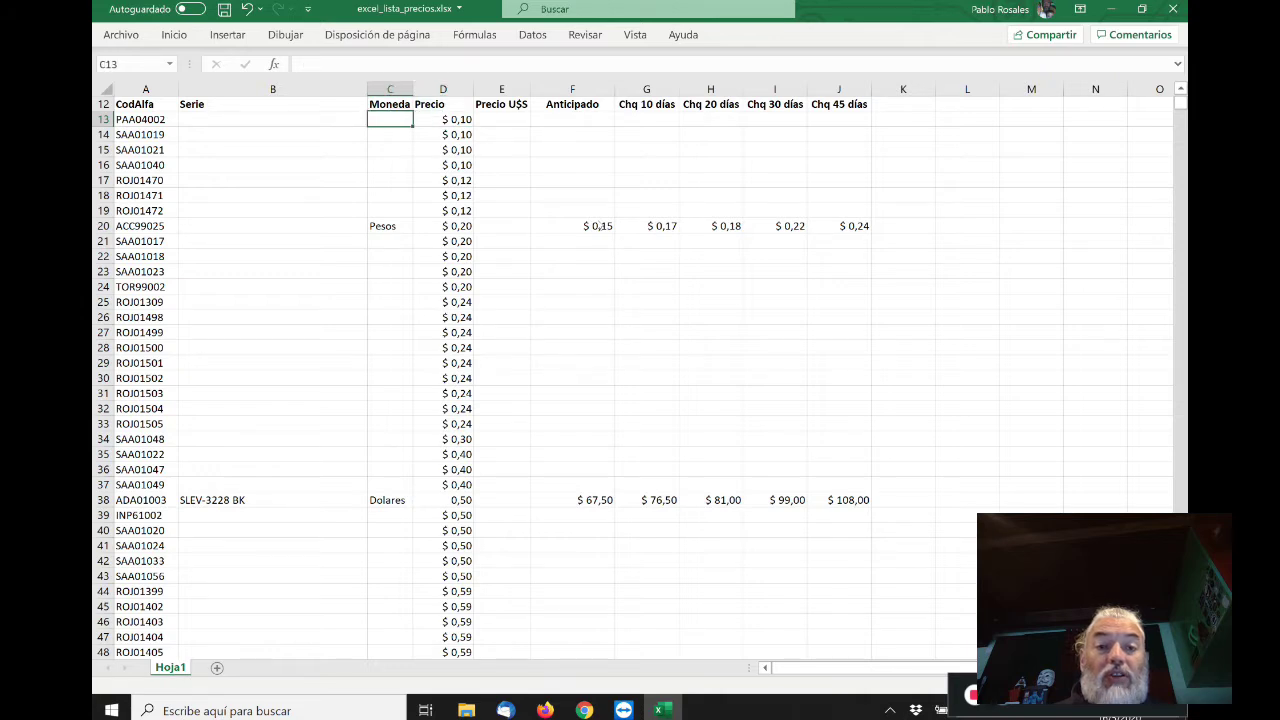
{"action": "type", "text": "P"}
{"action": "key", "text": "Return"}
- Copy Pesos from C13 into the Moneda cells C14 to C37, stopping above the Dolares row
{"action": "key", "text": "Up"}
{"action": "key", "text": "ctrl+c"}
{"action": "key", "text": "Down"}
{"action": "key", "text": "shift+Down"}
{"action": "key", "text": "shift+Down"}
{"action": "key", "text": "shift+Down"}
{"action": "key", "text": "shift+Down"}
{"action": "key", "text": "shift+Down"}
{"action": "key", "text": "shift+Down"}
{"action": "key", "text": "shift+Down"}
{"action": "key", "text": "shift+Down"}
{"action": "key", "text": "shift+Down"}
{"action": "key", "text": "shift+Down"}
{"action": "key", "text": "shift+Down"}
{"action": "key", "text": "shift+Down"}
{"action": "key", "text": "shift+Down"}
{"action": "key", "text": "shift+Down"}
{"action": "key", "text": "shift+Down"}
{"action": "key", "text": "shift+Down"}
{"action": "key", "text": "shift+Down"}
{"action": "key", "text": "shift+Down"}
{"action": "key", "text": "shift+Down"}
{"action": "key", "text": "shift+Down"}
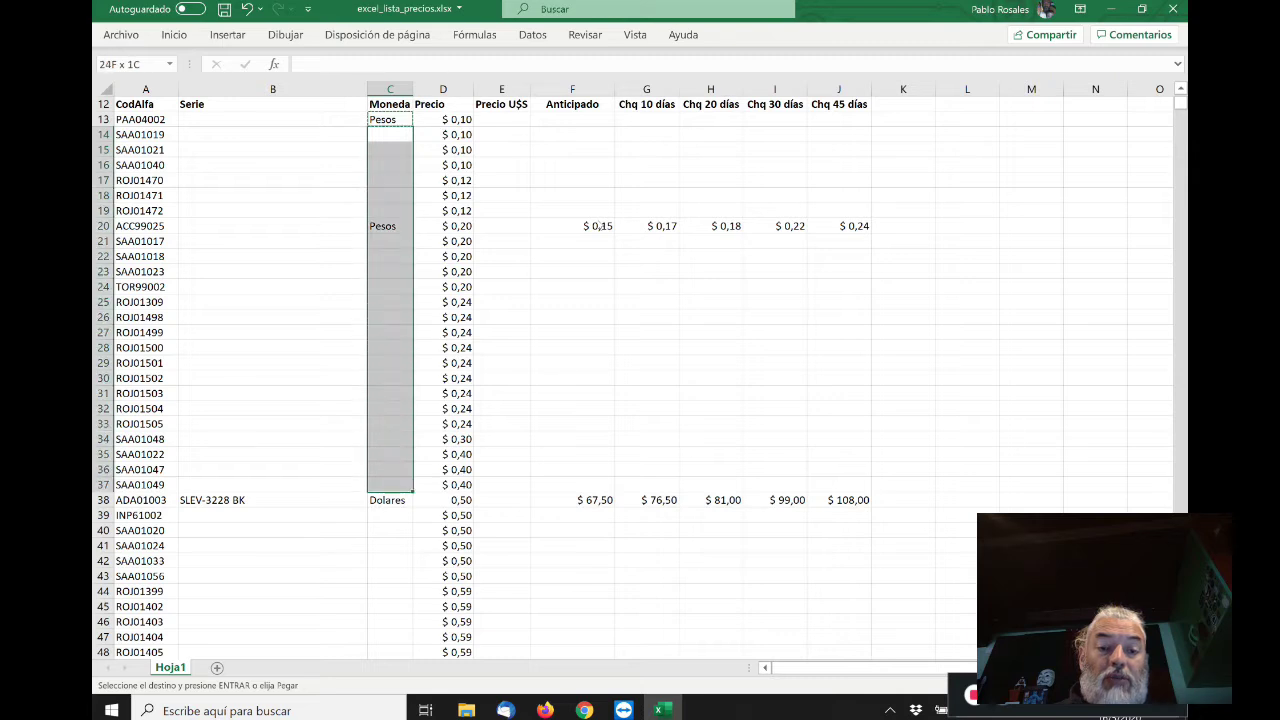
{"action": "key", "text": "ctrl+v"}
- Copy Pesos from C37 into the Moneda cells C39 to C205, stopping above the next Dolares row
{"action": "key", "text": "ctrl+Down"}
{"action": "key", "text": "Up"}
{"action": "key", "text": "ctrl+c"}
{"action": "key", "text": "Down"}
{"action": "key", "text": "Down"}
{"action": "key", "text": "shift+Down"}
{"action": "key", "text": "shift+Down"}
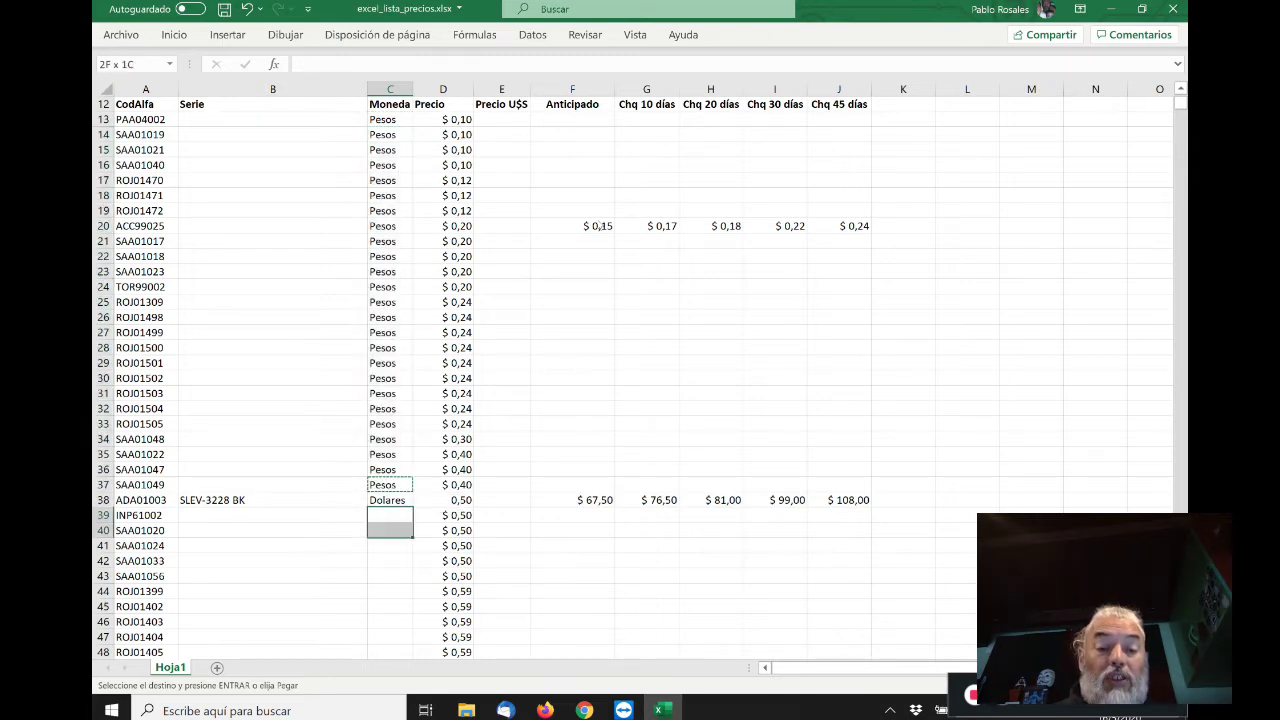
{"action": "key", "text": "ctrl+shift+Down"}
{"action": "key", "text": "shift+Up"}
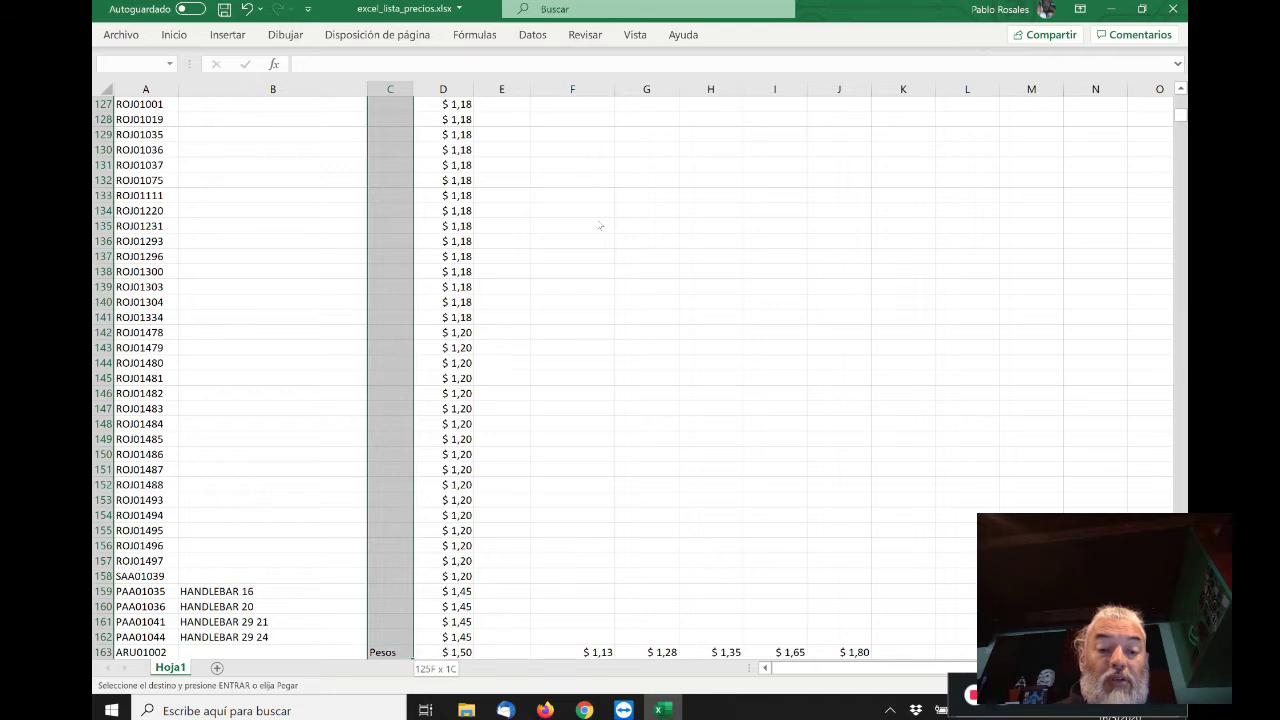
{"action": "key", "text": "shift+Down"}
{"action": "key", "text": "shift+Down"}
{"action": "key", "text": "shift+Down"}
{"action": "key", "text": "shift+Down"}
{"action": "key", "text": "shift+Down"}
{"action": "key", "text": "shift+Down"}
{"action": "key", "text": "shift+Down"}
{"action": "key", "text": "shift+Down"}
{"action": "key", "text": "shift+Down"}
{"action": "key", "text": "shift+Down"}
{"action": "key", "text": "shift+Down"}
{"action": "key", "text": "shift+Down"}
{"action": "key", "text": "shift+Down"}
{"action": "key", "text": "shift+Down"}
{"action": "key", "text": "shift+Down"}
{"action": "key", "text": "shift+Down"}
{"action": "key", "text": "shift+Down"}
{"action": "key", "text": "shift+Down"}
{"action": "key", "text": "shift+Down"}
{"action": "key", "text": "shift+Down"}
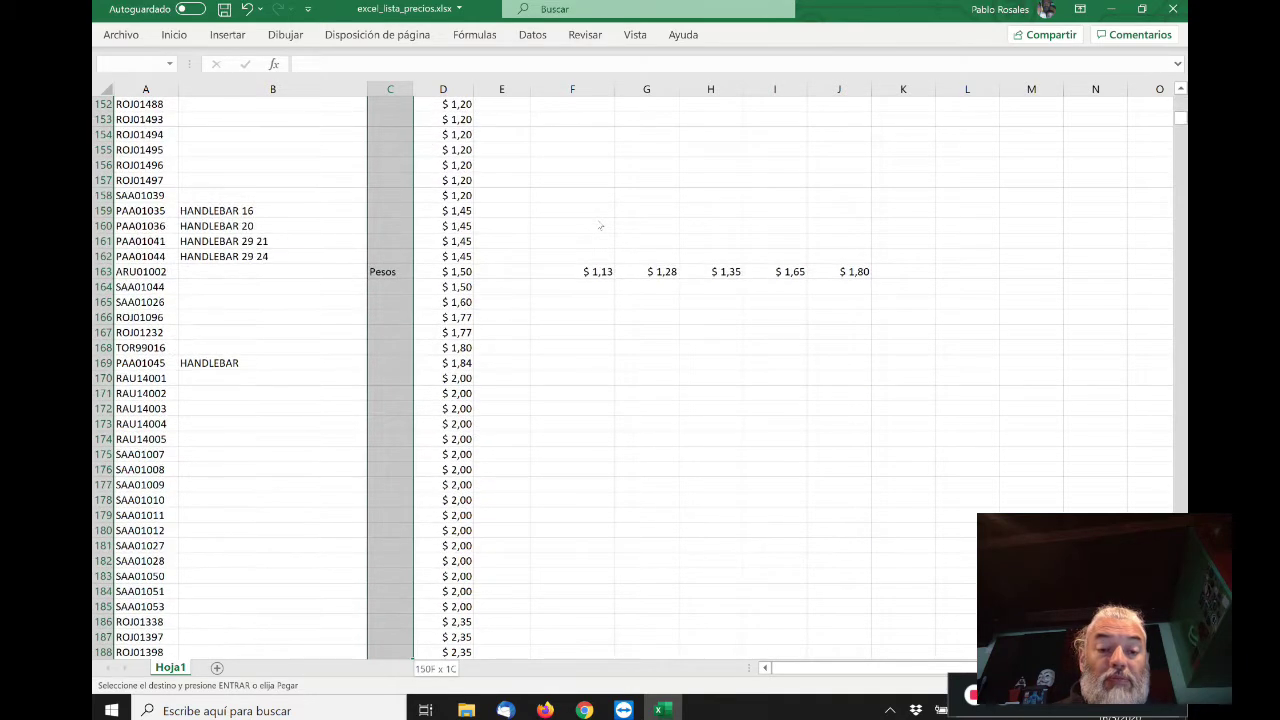
{"action": "key", "text": "shift+Down"}
{"action": "key", "text": "shift+Down"}
{"action": "key", "text": "shift+Down"}
{"action": "key", "text": "shift+Down"}
{"action": "key", "text": "shift+Down"}
{"action": "key", "text": "shift+Down"}
{"action": "key", "text": "shift+Down"}
{"action": "key", "text": "shift+Down"}
{"action": "key", "text": "shift+Down"}
{"action": "key", "text": "shift+Down"}
{"action": "key", "text": "shift+Down"}
{"action": "key", "text": "shift+Down"}
{"action": "key", "text": "shift+Down"}
{"action": "key", "text": "shift+Down"}
{"action": "key", "text": "shift+Down"}
{"action": "key", "text": "shift+Up"}
{"action": "key", "text": "shift+Up"}
{"action": "key", "text": "shift+Up"}
{"action": "key", "text": "shift+Up"}
{"action": "key", "text": "shift+Up"}
{"action": "key", "text": "shift+Up"}
{"action": "key", "text": "shift+Up"}
{"action": "key", "text": "shift+Up"}
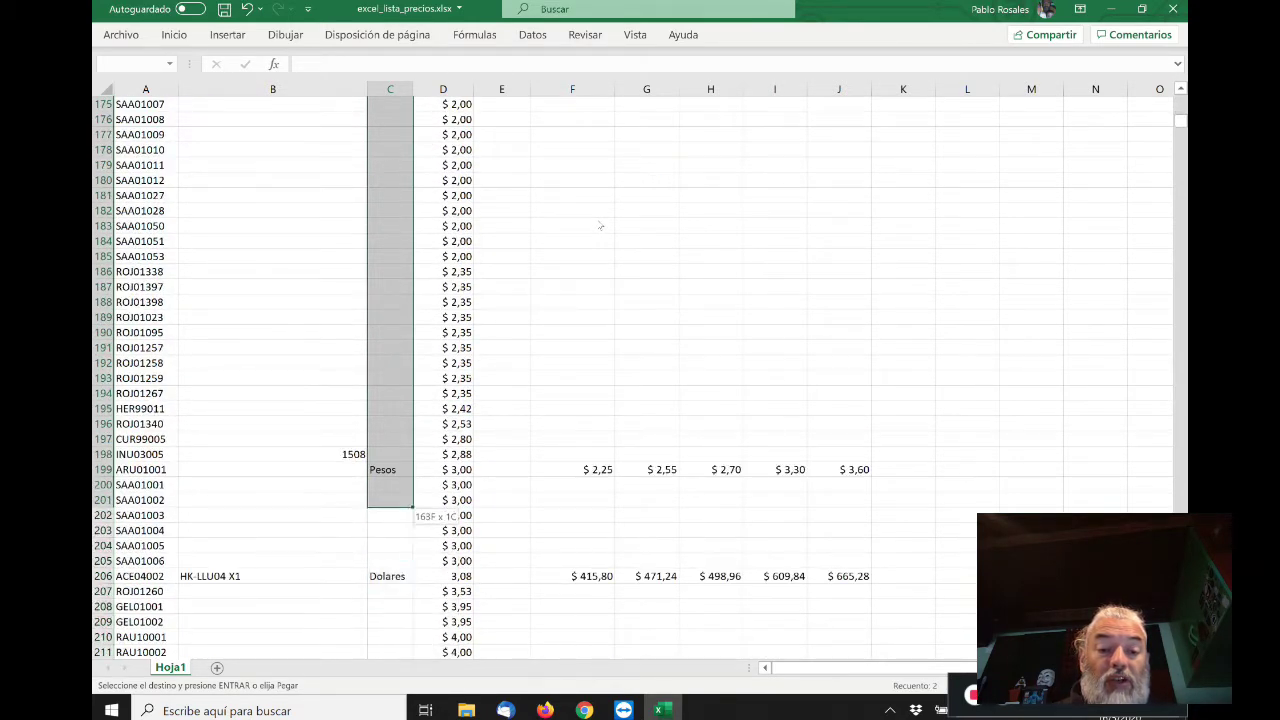
{"action": "key", "text": "shift+Down"}
{"action": "key", "text": "shift+Down"}
{"action": "key", "text": "ctrl+v"}
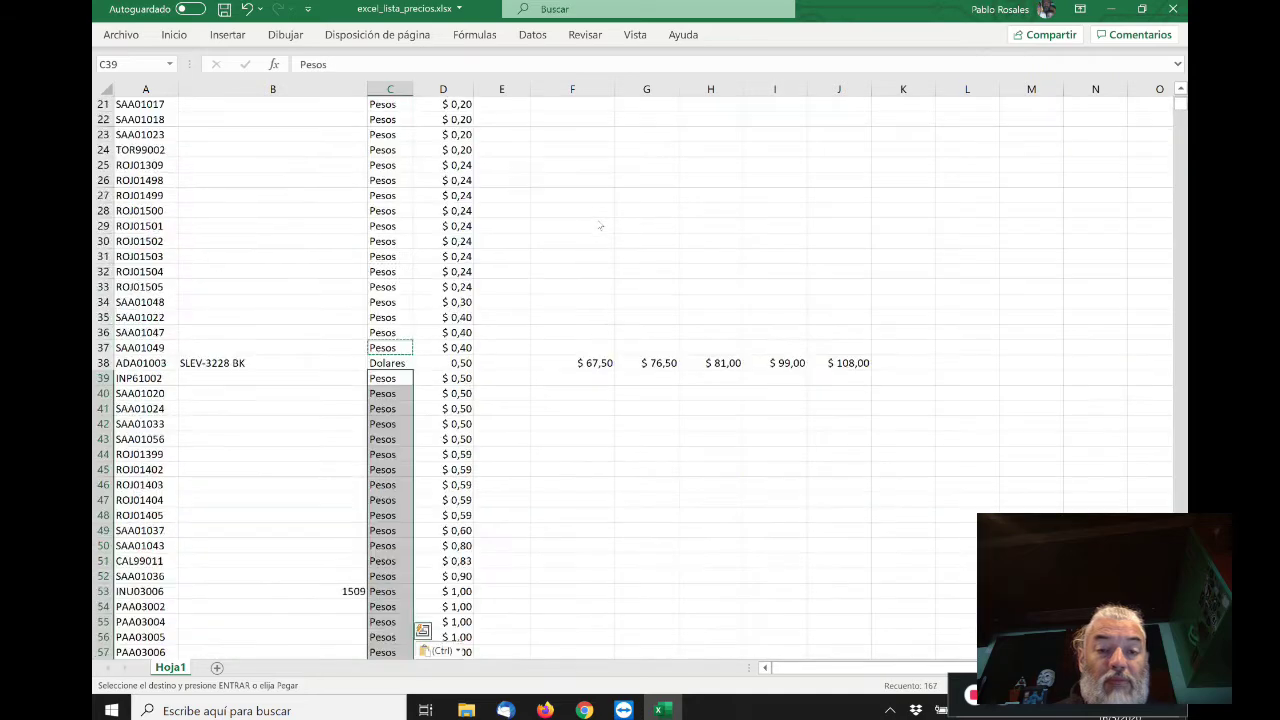
- Copy Pesos from C205 into the Moneda cells C207 to C240, between the two Dolares rows
{"action": "key", "text": "ctrl+Down"}
{"action": "key", "text": "Up"}
{"action": "key", "text": "Down"}
{"action": "key", "text": "shift+Down"}
{"action": "key", "text": "shift+Down"}
{"action": "key", "text": "shift+Down"}
{"action": "key", "text": "shift+Down"}
{"action": "key", "text": "shift+Down"}
{"action": "key", "text": "shift+Down"}
{"action": "key", "text": "shift+Down"}
{"action": "key", "text": "shift+Down"}
{"action": "key", "text": "shift+Down"}
{"action": "key", "text": "shift+Down"}
{"action": "key", "text": "shift+Down"}
{"action": "key", "text": "shift+Down"}
{"action": "key", "text": "shift+Down"}
{"action": "key", "text": "shift+Down"}
{"action": "key", "text": "shift+Down"}
{"action": "key", "text": "shift+Down"}
{"action": "key", "text": "shift+Down"}
{"action": "key", "text": "shift+Down"}
{"action": "key", "text": "shift+Down"}
{"action": "key", "text": "shift+Down"}
{"action": "key", "text": "shift+Down"}
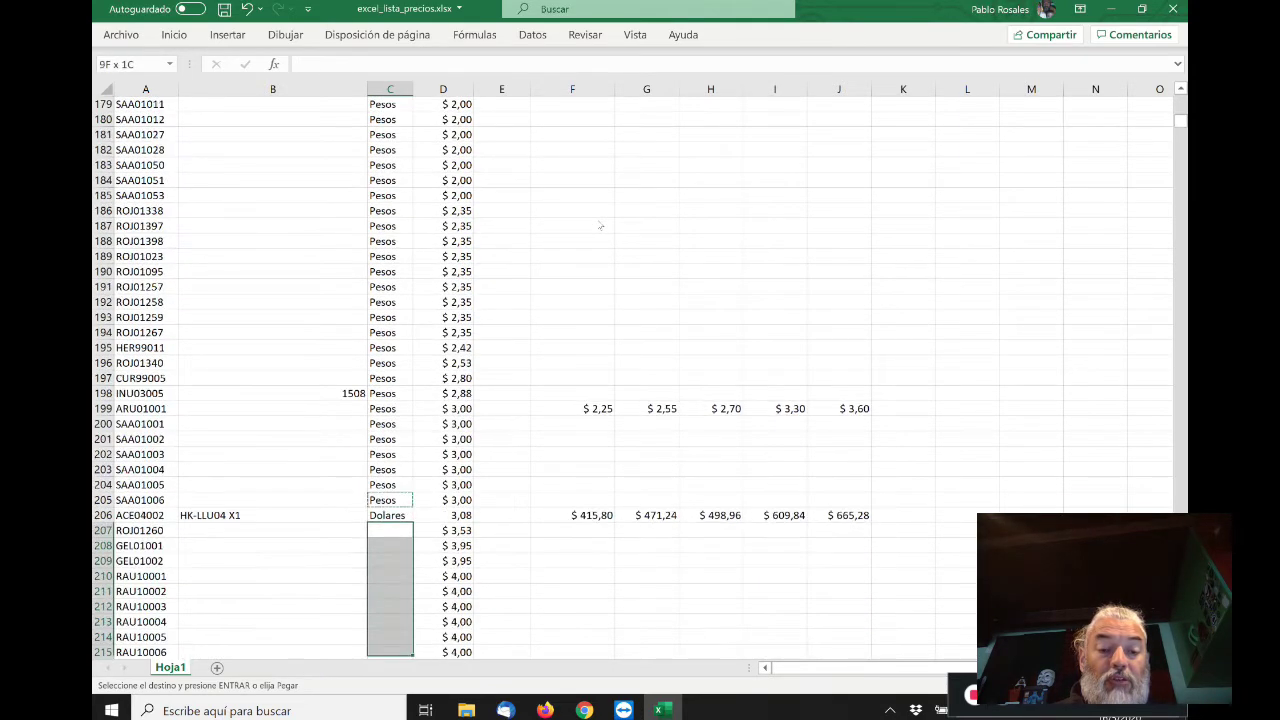
{"action": "key", "text": "shift+Down"}
{"action": "key", "text": "shift+Down"}
{"action": "key", "text": "shift+Down"}
{"action": "key", "text": "shift+Down"}
{"action": "key", "text": "shift+Down"}
{"action": "key", "text": "shift+Down"}
{"action": "key", "text": "shift+Down"}
{"action": "key", "text": "shift+Down"}
{"action": "key", "text": "shift+Down"}
{"action": "key", "text": "shift+Down"}
{"action": "key", "text": "shift+Down"}
{"action": "key", "text": "shift+Down"}
{"action": "key", "text": "shift+Down"}
{"action": "key", "text": "shift+Down"}
{"action": "key", "text": "shift+Down"}
{"action": "key", "text": "shift+Down"}
{"action": "key", "text": "shift+Down"}
{"action": "key", "text": "shift+Down"}
{"action": "key", "text": "shift+Down"}
{"action": "key", "text": "shift+Down"}
{"action": "key", "text": "shift+Up"}
{"action": "key", "text": "shift+Up"}
{"action": "key", "text": "shift+Up"}
{"action": "key", "text": "shift+Up"}
{"action": "key", "text": "shift+Up"}
{"action": "key", "text": "shift+Up"}
{"action": "key", "text": "shift+Up"}
{"action": "key", "text": "shift+Up"}
{"action": "key", "text": "shift+Up"}
{"action": "key", "text": "shift+Up"}
{"action": "key", "text": "shift+Up"}
{"action": "key", "text": "shift+Up"}
{"action": "key", "text": "shift+Up"}
{"action": "key", "text": "shift+Up"}
{"action": "key", "text": "ctrl+v"}
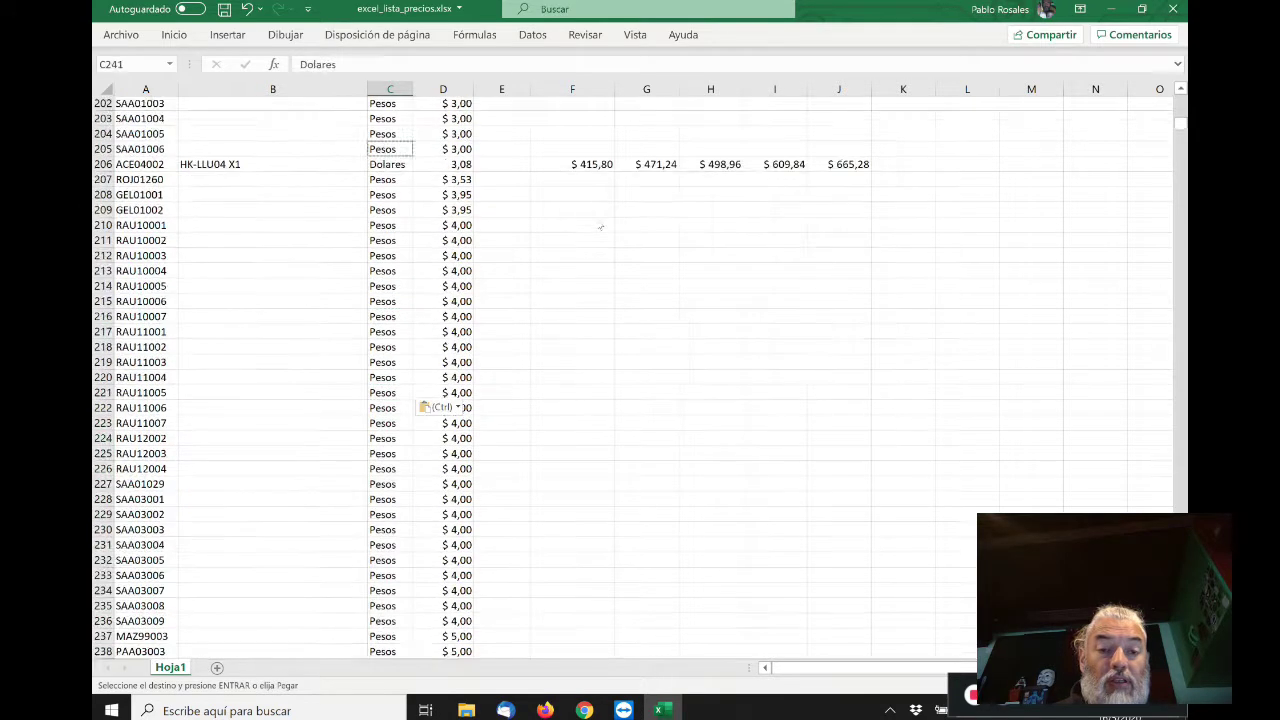
- Copy Pesos from C240 into the empty Moneda cells C242 to C301
{"action": "key", "text": "Up"}
{"action": "key", "text": "Up"}
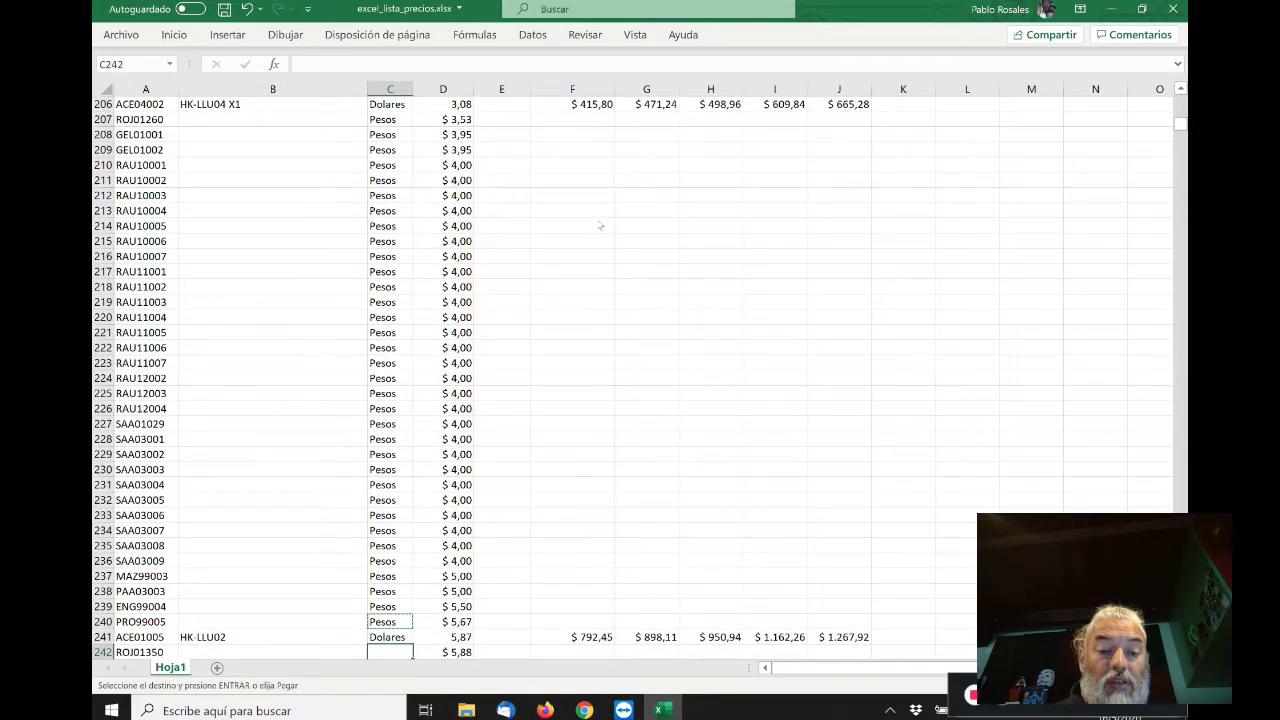
{"action": "key", "text": "shift+Down"}
{"action": "key", "text": "ctrl+shift+Down"}
{"action": "key", "text": "shift+Up"}
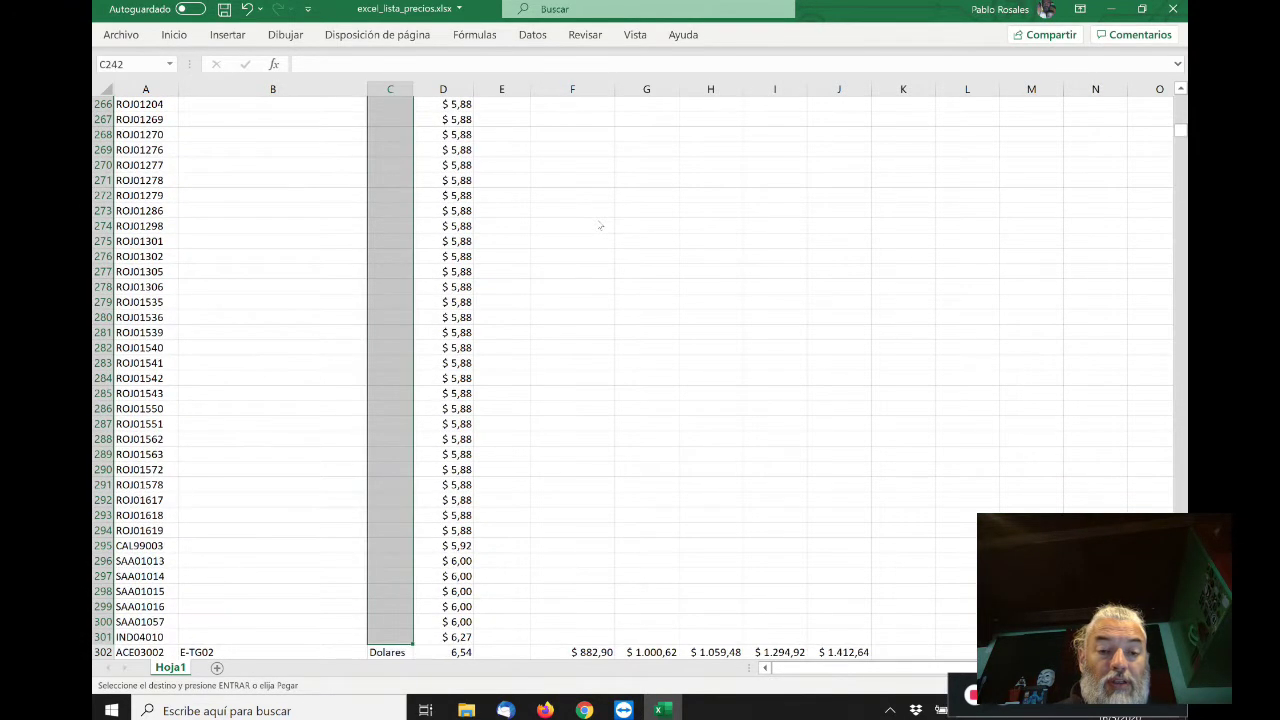
{"action": "key", "text": "ctrl+v"}
- Copy Pesos from C301 into the empty Moneda cells C307 to C316, skipping the Dolares rows
{"action": "key", "text": "ctrl+Down"}
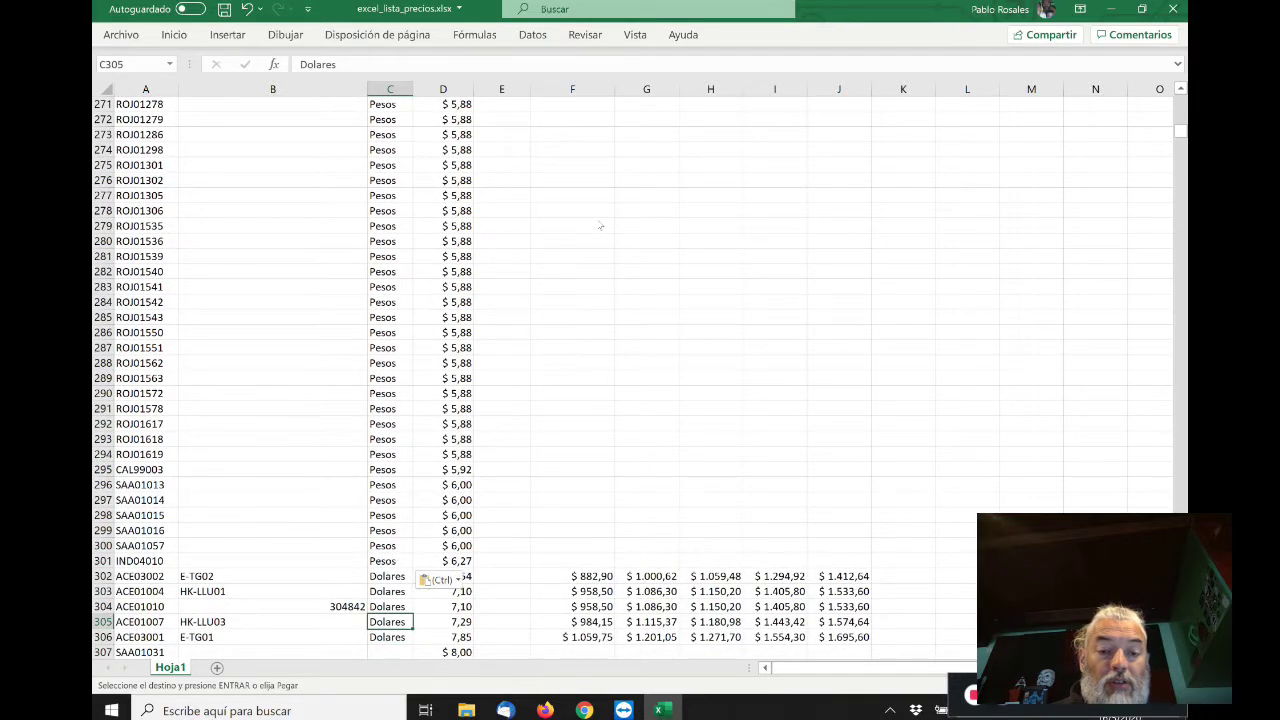
{"action": "key", "text": "Up"}
{"action": "key", "text": "Up"}
{"action": "key", "text": "Up"}
{"action": "key", "text": "Up"}
{"action": "key", "text": "ctrl+c"}
{"action": "key", "text": "Down"}
{"action": "key", "text": "Down"}
{"action": "key", "text": "Down"}
{"action": "key", "text": "Down"}
{"action": "key", "text": "Down"}
{"action": "key", "text": "Down"}
{"action": "key", "text": "ctrl+shift+Down"}
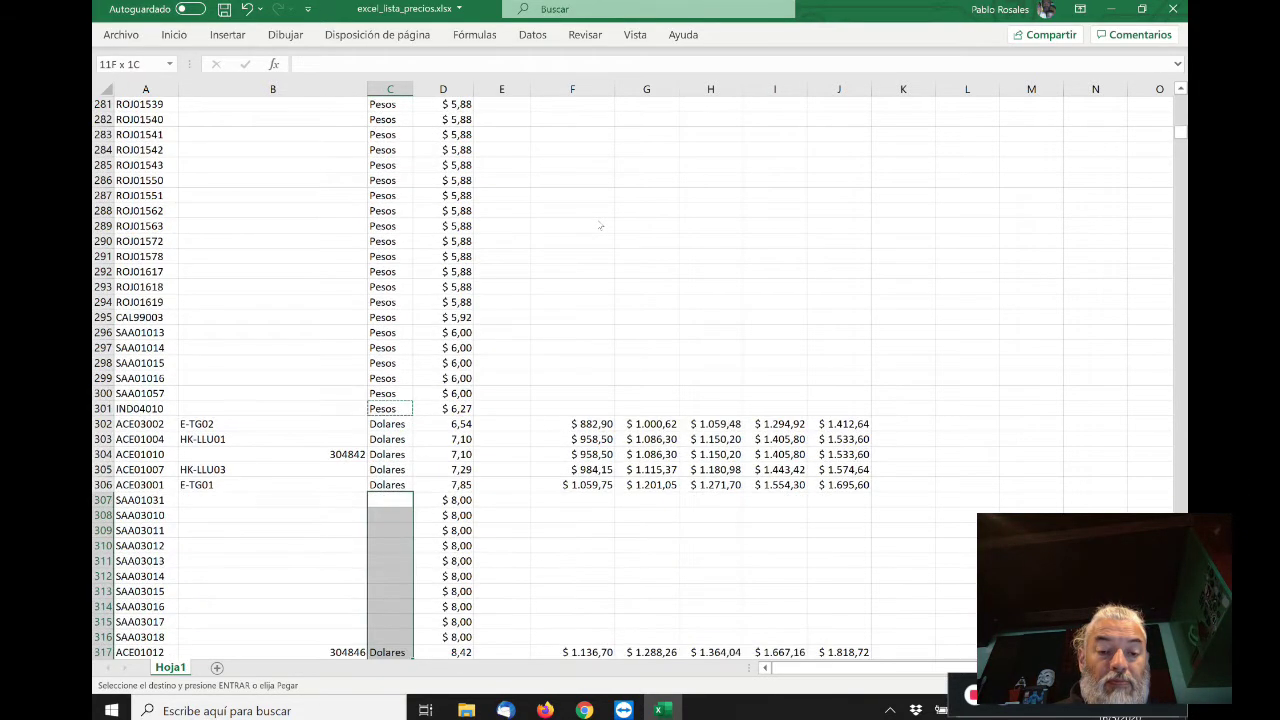
{"action": "key", "text": "ctrl+v"}
- Paste Pesos into the single empty Moneda cell C320, between the Dolares rows
{"action": "key", "text": "ctrl+Down"}
{"action": "key", "text": "Up"}
{"action": "key", "text": "Down"}
{"action": "key", "text": "Down"}
{"action": "key", "text": "shift+Down"}
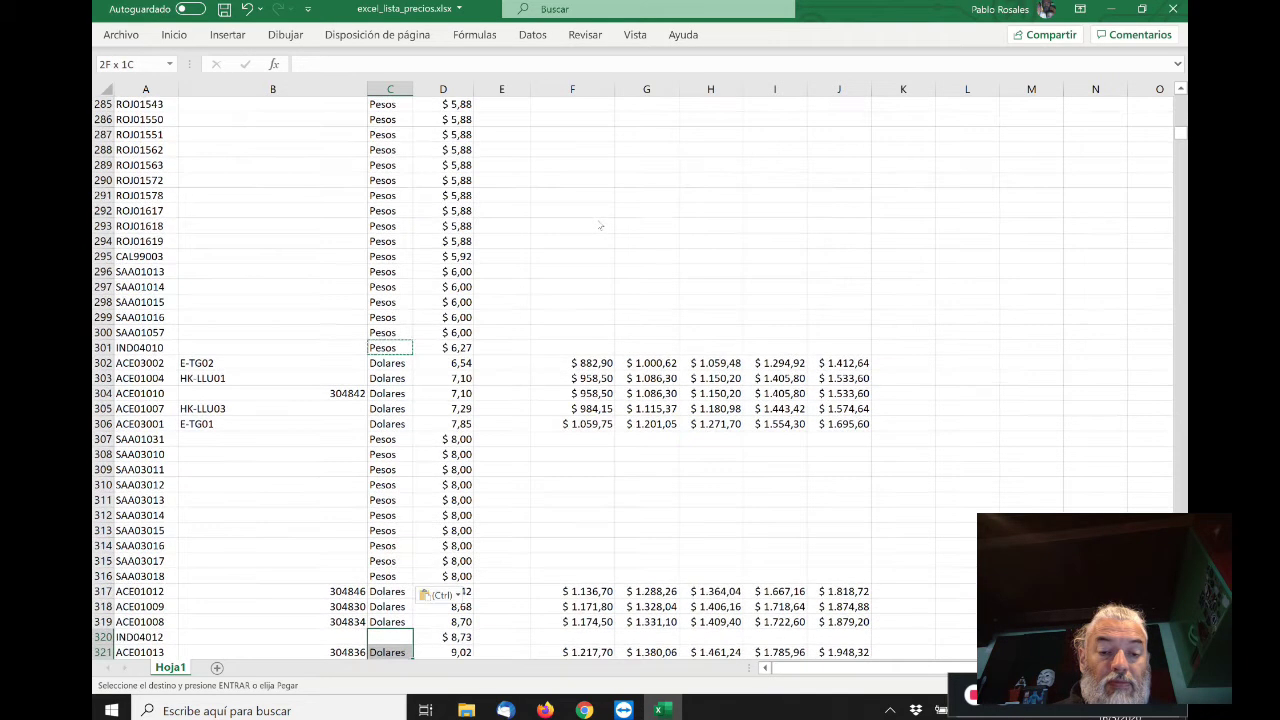
{"action": "key", "text": "Down"}
{"action": "key", "text": "Up"}
{"action": "key", "text": "ctrl+v"}
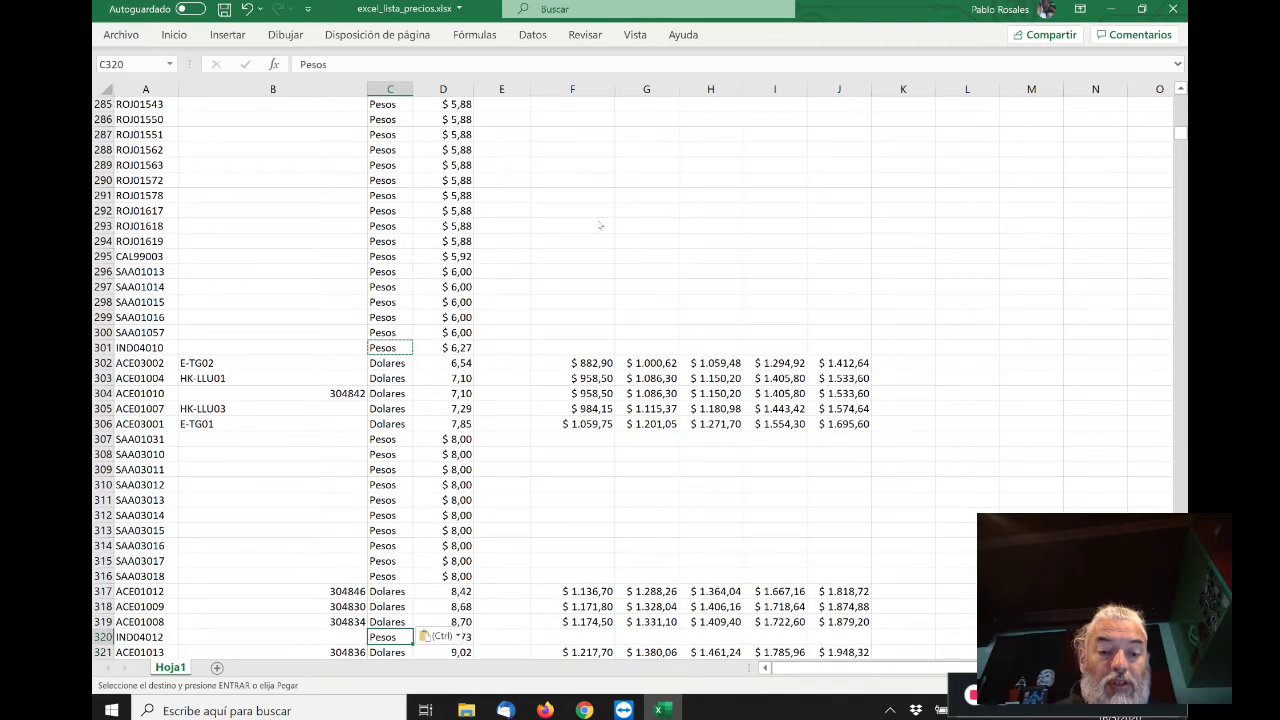
- Paste Pesos into the Moneda cells C322 to C328 and into the empty block starting at C331
{"action": "key", "text": "Down"}
{"action": "key", "text": "Down"}
{"action": "key", "text": "shift+Down"}
{"action": "key", "text": "shift+Down"}
{"action": "key", "text": "shift+Down"}
{"action": "key", "text": "shift+Down"}
{"action": "key", "text": "shift+Down"}
{"action": "key", "text": "shift+Down"}
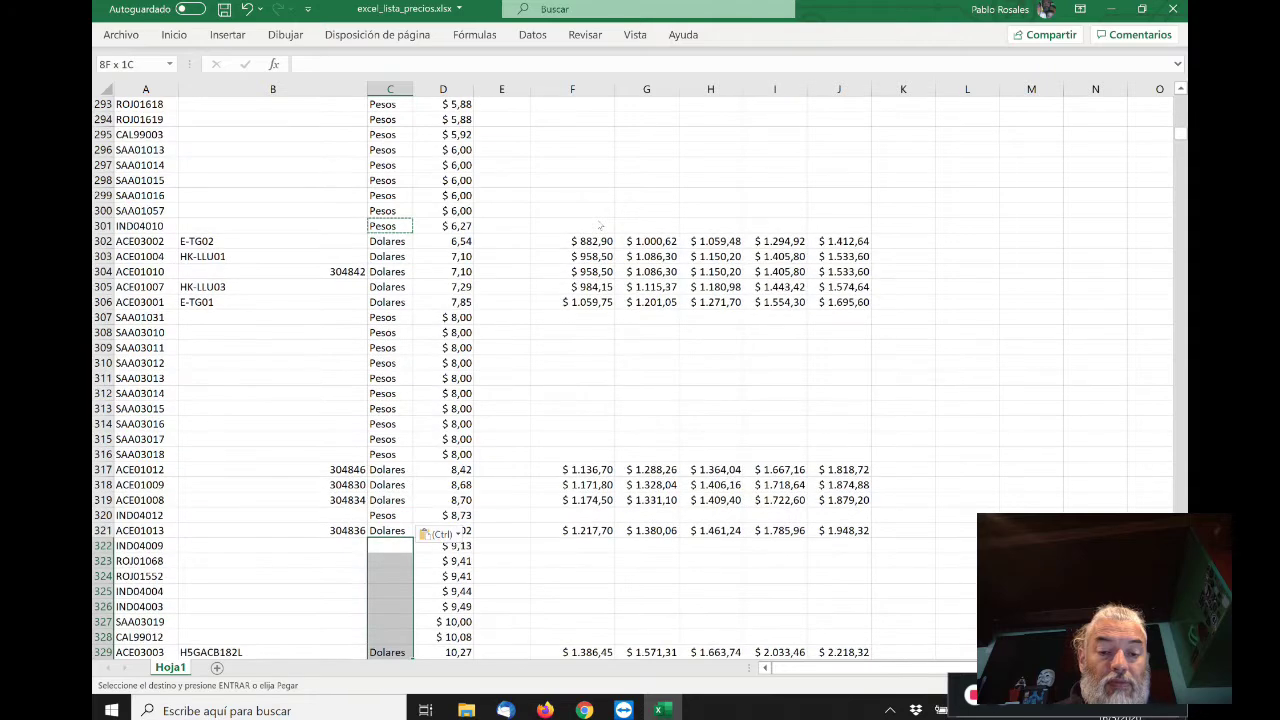
{"action": "key", "text": "shift+Down"}
{"action": "key", "text": "shift+Down"}
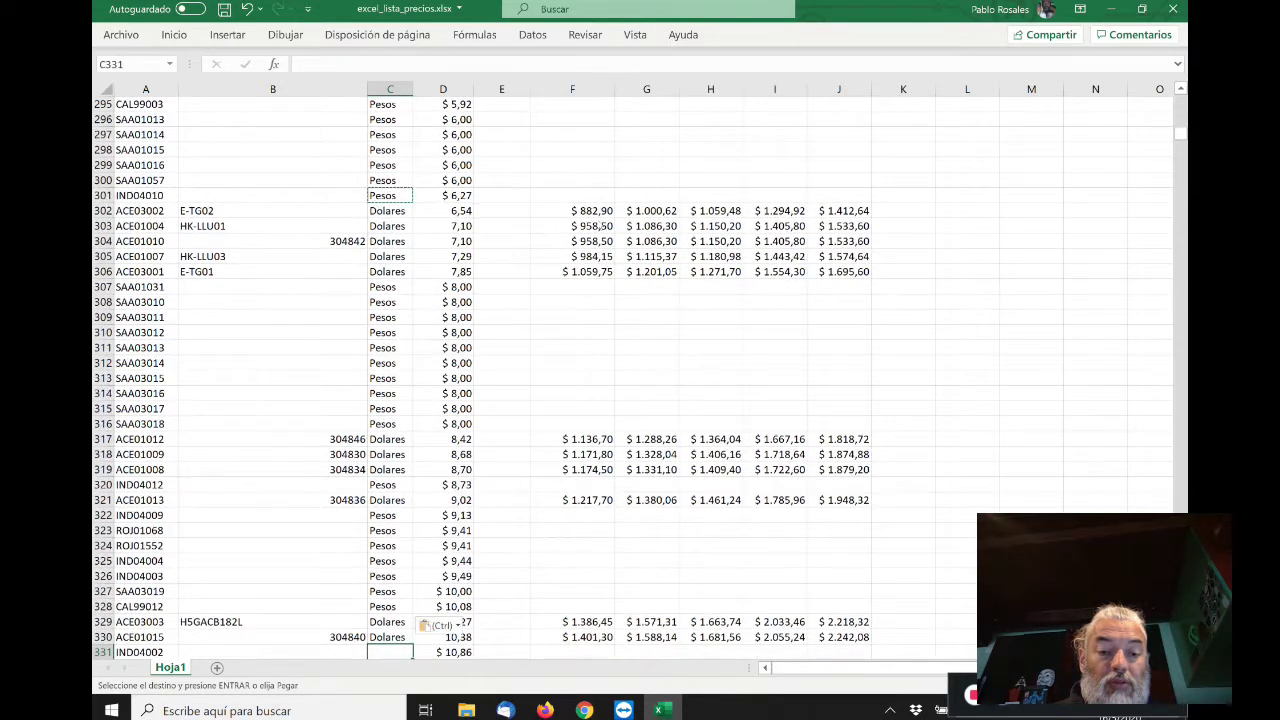
{"action": "key", "text": "ctrl+shift+Down"}
{"action": "key", "text": "ctrl+v"}
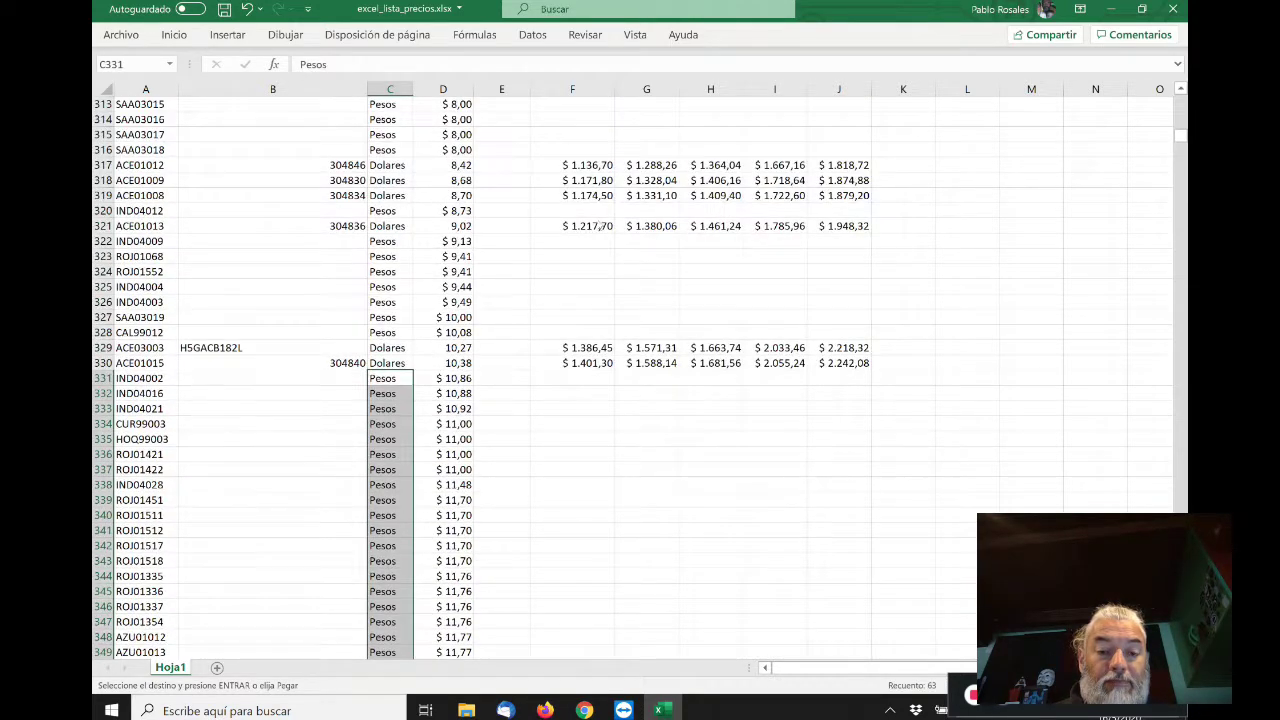
- Paste Pesos into the empty Moneda cells C398 to C400, below the Dolares rows
{"action": "key", "text": "ctrl+Down"}
{"action": "key", "text": "Down"}
{"action": "key", "text": "shift+Down"}
{"action": "key", "text": "shift+Down"}
{"action": "key", "text": "ctrl+v"}
- Paste Pesos into the empty Moneda cells C402 to C405, leaving the Dolares row above them untouched
{"action": "key", "text": "Down"}
{"action": "key", "text": "Down"}
{"action": "key", "text": "Down"}
{"action": "key", "text": "Down"}
{"action": "key", "text": "shift+Down"}
{"action": "key", "text": "shift+Down"}
{"action": "key", "text": "shift+Down"}
{"action": "key", "text": "shift+Down"}
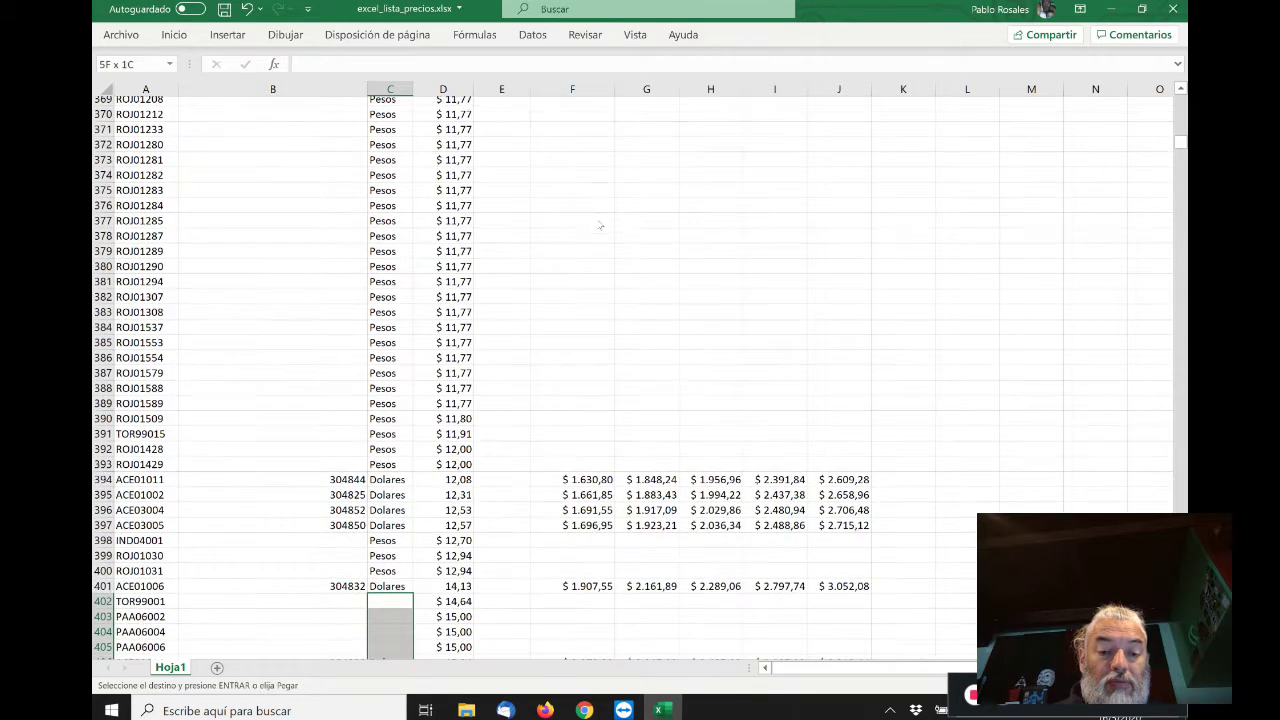
{"action": "key", "text": "shift+Up"}
{"action": "key", "text": "ctrl+v"}
- Fill the empty Moneda cells C408 to C420 with Pesos, stopping before the Dolares row
{"action": "key", "text": "ctrl+Down"}
{"action": "key", "text": "ctrl+Down"}
{"action": "key", "text": "ctrl+Up"}
{"action": "key", "text": "Down"}
{"action": "key", "text": "ctrl+shift+Down"}
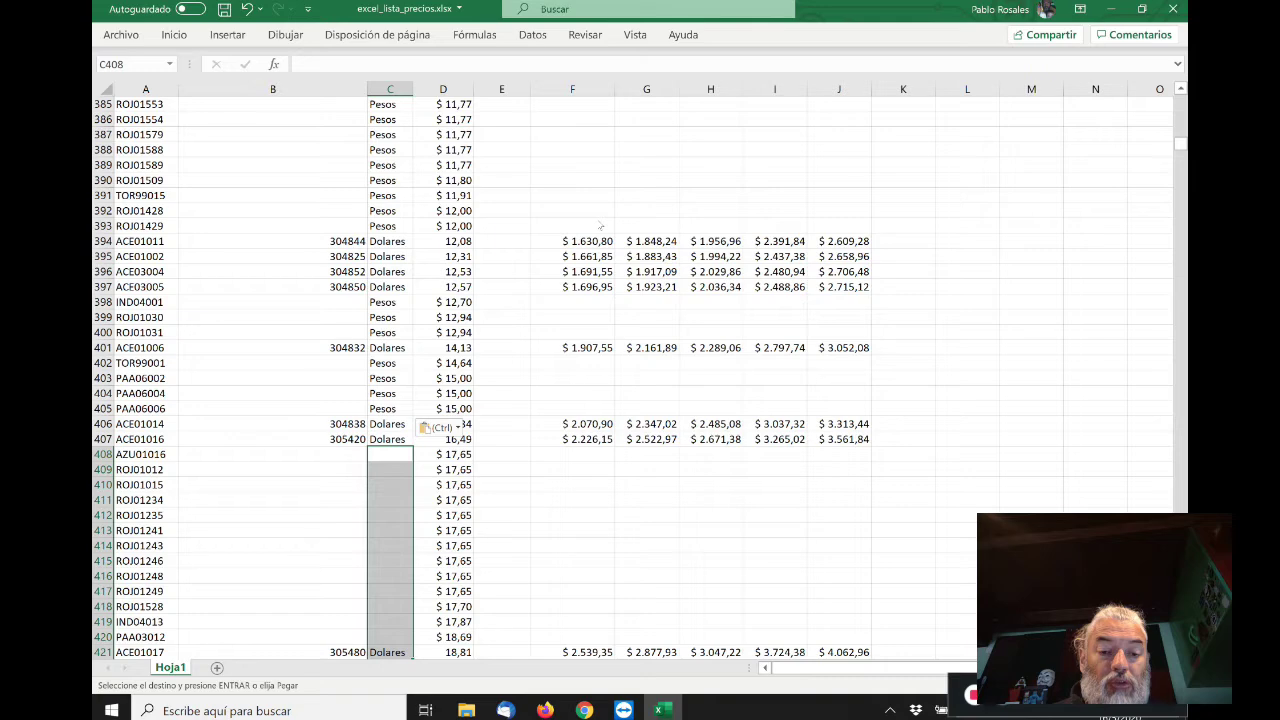
{"action": "key", "text": "ctrl+v"}
- Paste Pesos into the empty Moneda cells C422 to C428
{"action": "scroll", "coordinate": [600, 226], "scroll_direction": "down", "scroll_amount": 3}
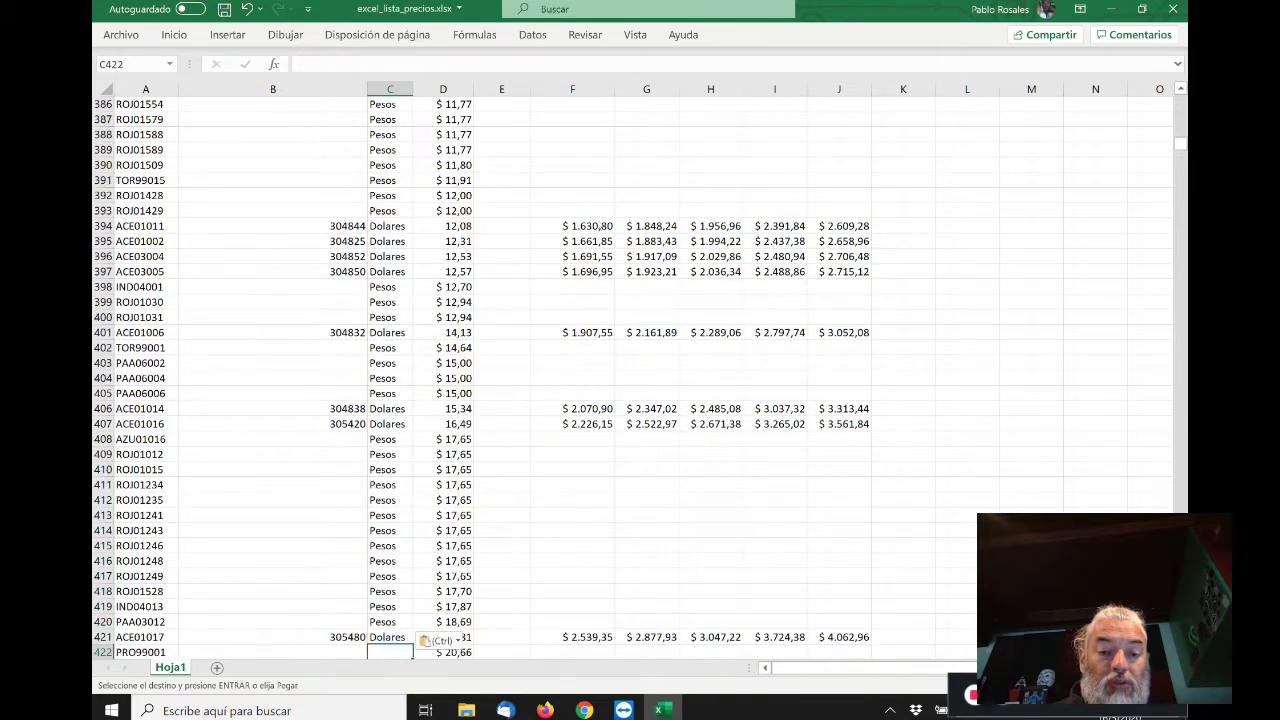
{"action": "left_click_drag", "start_coordinate": [390, 545], "coordinate": [390, 637]}
{"action": "key", "text": "ctrl+v"}
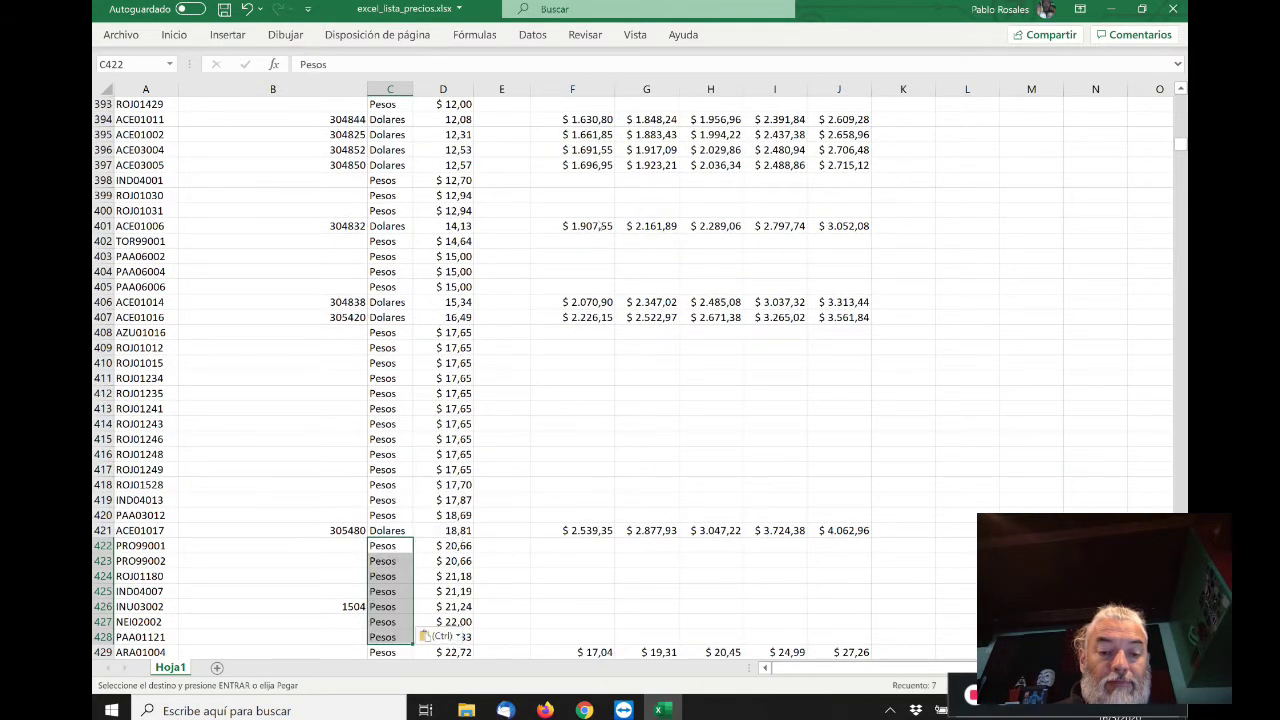
- Paste Pesos into the empty Moneda block from C430 down to C510, just above the Dolares row
{"action": "key", "text": "Down"}
{"action": "key", "text": "Down"}
{"action": "key", "text": "Down"}
{"action": "key", "text": "Down"}
{"action": "key", "text": "Down"}
{"action": "key", "text": "Down"}
{"action": "key", "text": "Down"}
{"action": "key", "text": "Down"}
{"action": "key", "text": "Down"}
{"action": "key", "text": "ctrl+shift+Down"}
{"action": "key", "text": "shift+Up"}
{"action": "key", "text": "ctrl+v"}
- Paste Pesos into the empty Moneda cells C512 to C523, below the Dolares row
{"action": "key", "text": "ctrl+Down"}
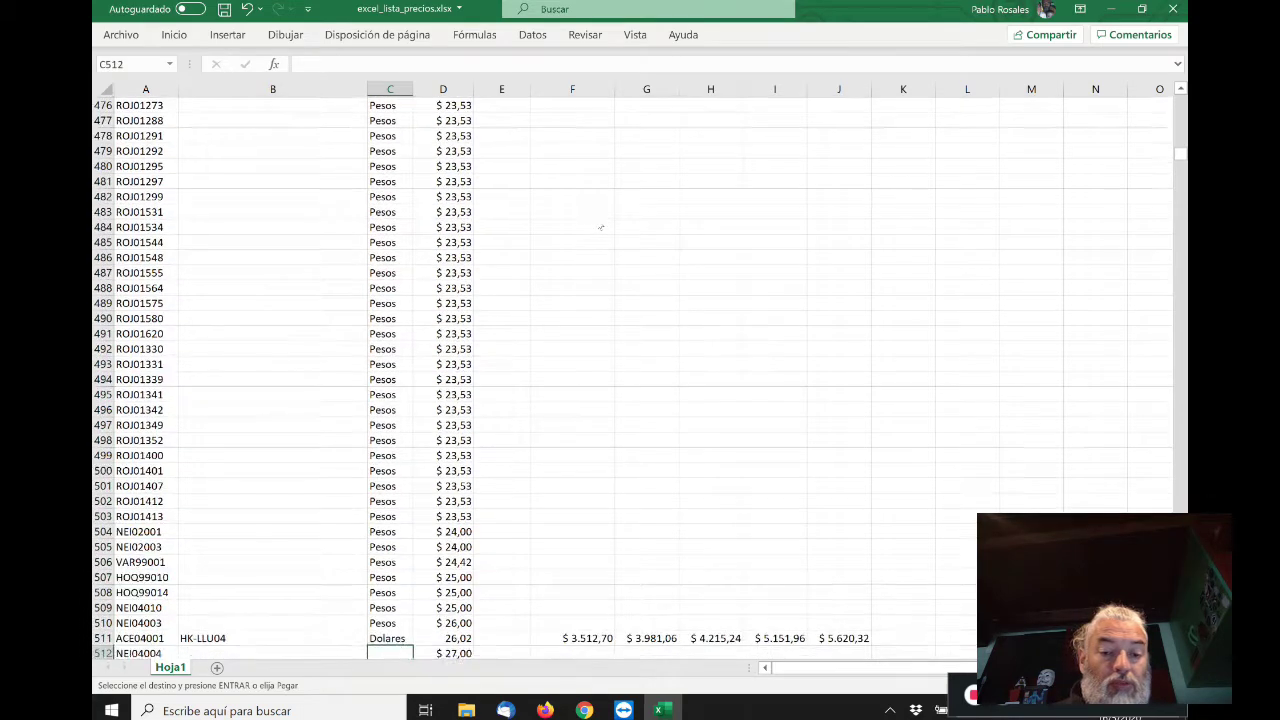
{"action": "key", "text": "Down"}
{"action": "key", "text": "ctrl+shift+Down"}
{"action": "key", "text": "shift+Up"}
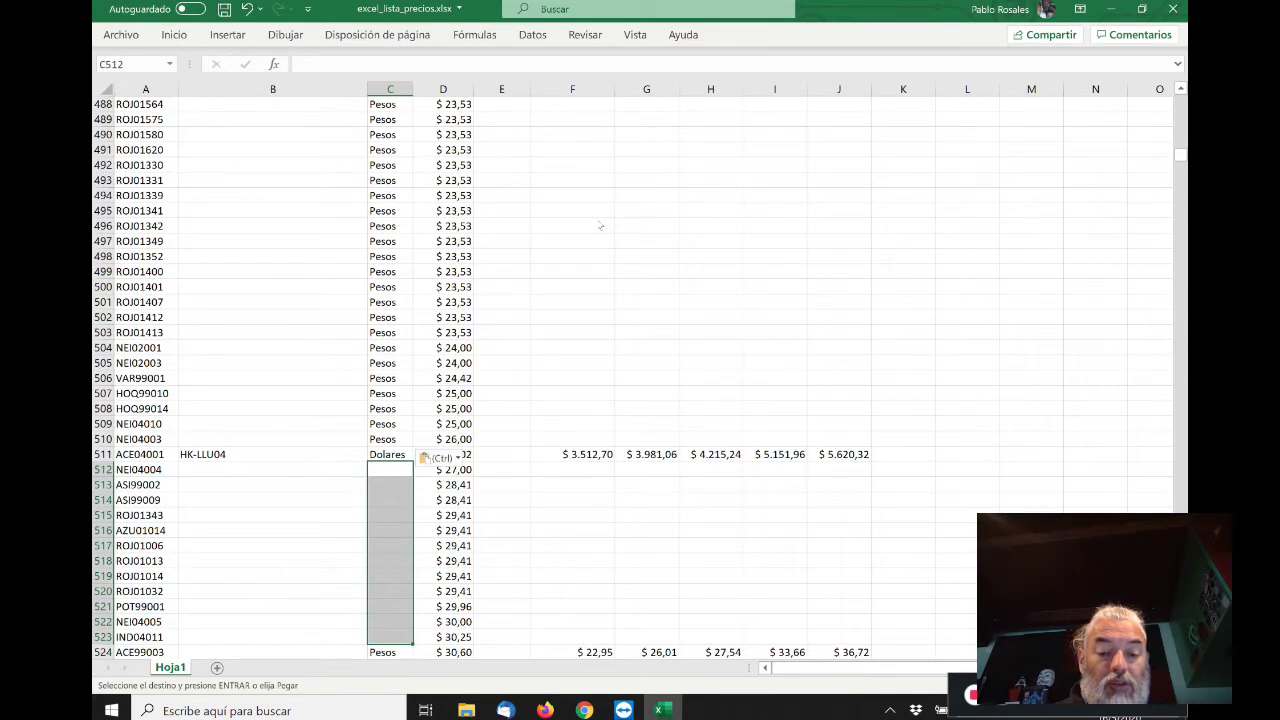
{"action": "key", "text": "ctrl+v"}
- Fill the empty Moneda block from C525 to C616 with Pesos
{"action": "key", "text": "ctrl+Down"}
{"action": "key", "text": "ctrl+Up"}
{"action": "key", "text": "Down"}
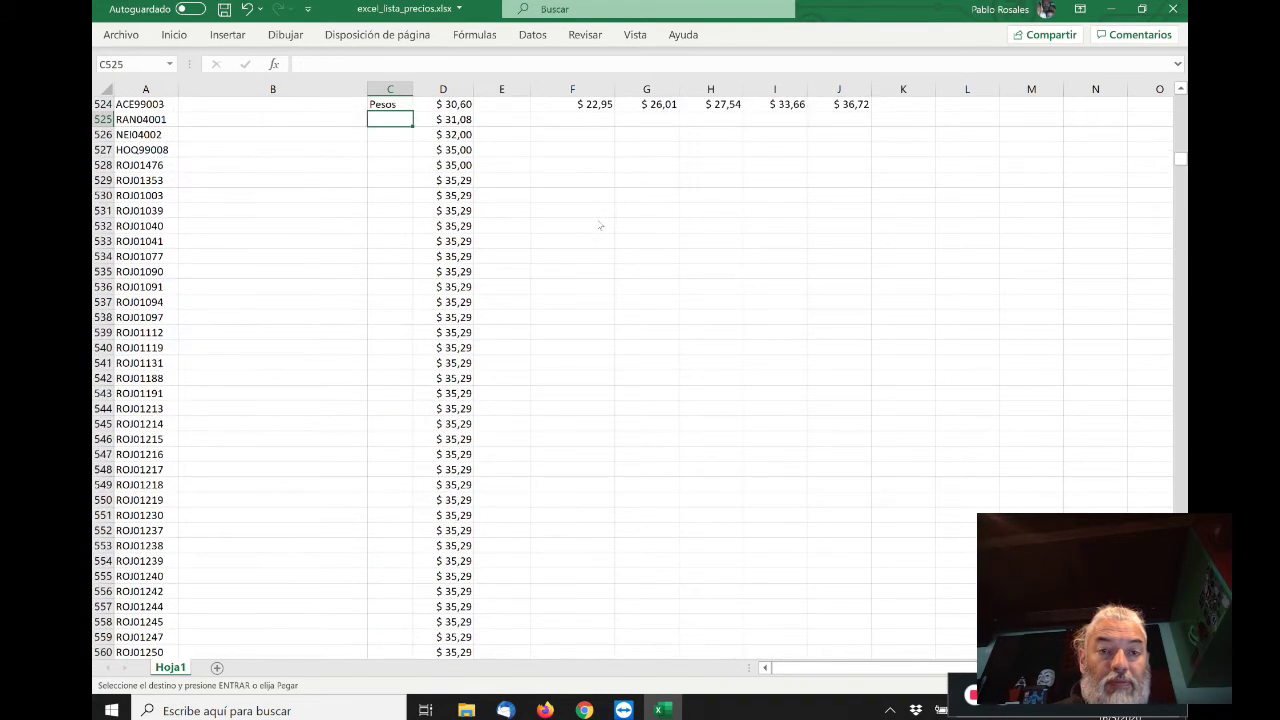
{"action": "key", "text": "ctrl+shift+Down"}
{"action": "key", "text": "shift+Up"}
{"action": "key", "text": "ctrl+v"}
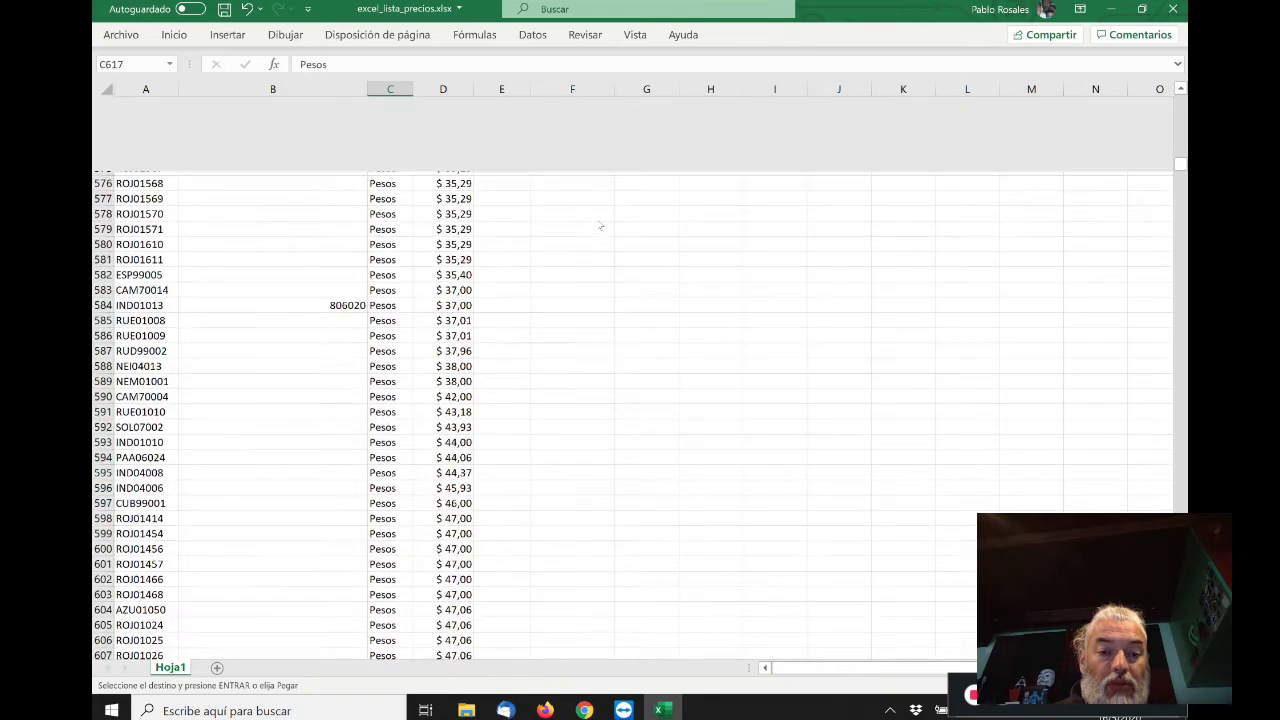
- Paste Pesos into the four empty Moneda cells C618 to C621
{"action": "key", "text": "ctrl+Down"}
{"action": "key", "text": "Down"}
{"action": "key", "text": "ctrl+shift+Down"}
{"action": "key", "text": "shift+Up"}
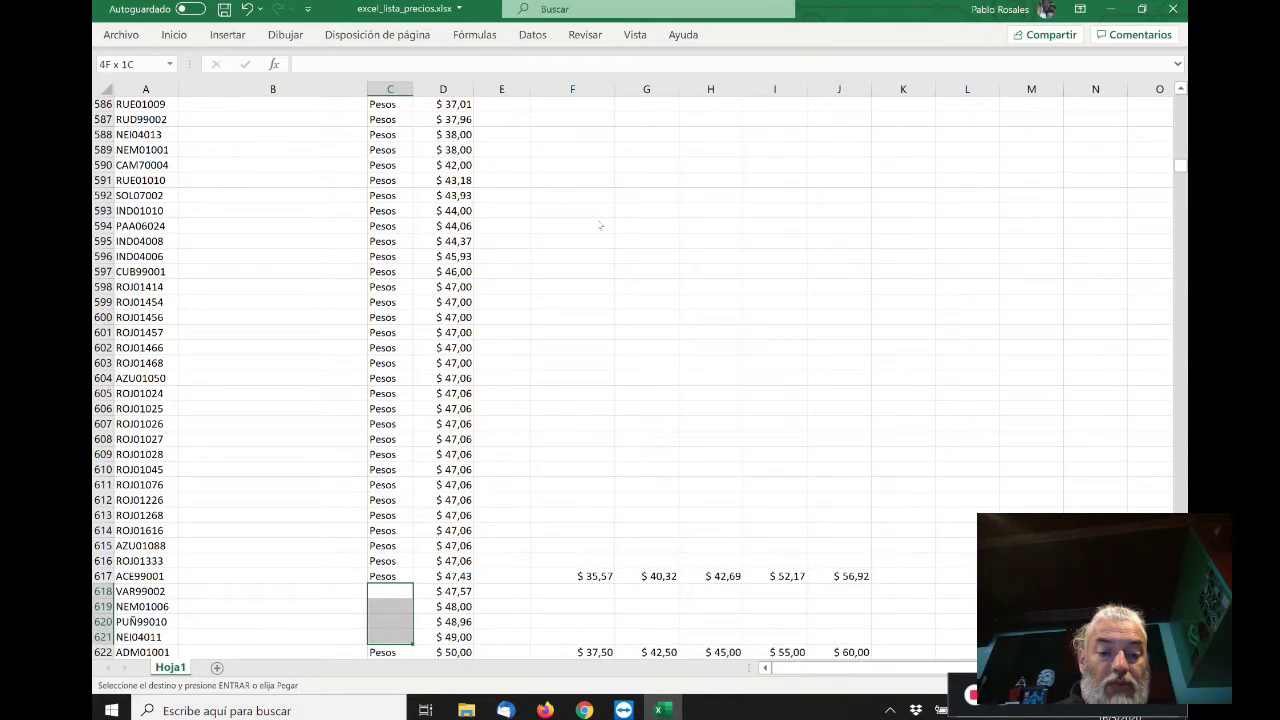
{"action": "key", "text": "ctrl+v"}
- Paste Pesos over all remaining Moneda cells from C623 to C1535, the last row with a price in column D, and end copy mode
{"action": "key", "text": "ctrl+Down"}
{"action": "key", "text": "Down"}
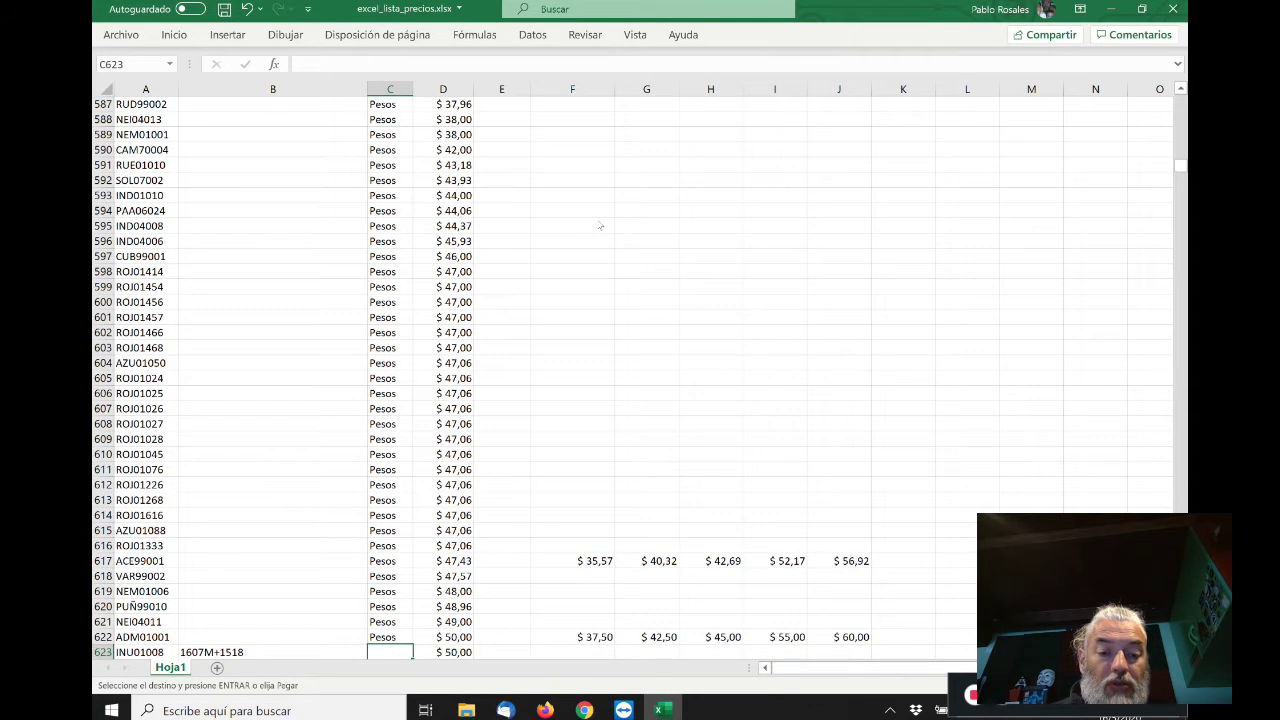
{"action": "key", "text": "ctrl+shift+Down"}
{"action": "key", "text": "shift+Up"}
{"action": "key", "text": "shift+Down"}
{"action": "key", "text": "shift+Down"}
{"action": "key", "text": "shift+Down"}
{"action": "key", "text": "shift+Down"}
{"action": "key", "text": "shift+Down"}
{"action": "key", "text": "shift+Down"}
{"action": "key", "text": "shift+Down"}
{"action": "key", "text": "shift+Down"}
{"action": "key", "text": "shift+Down"}
{"action": "key", "text": "shift+Down"}
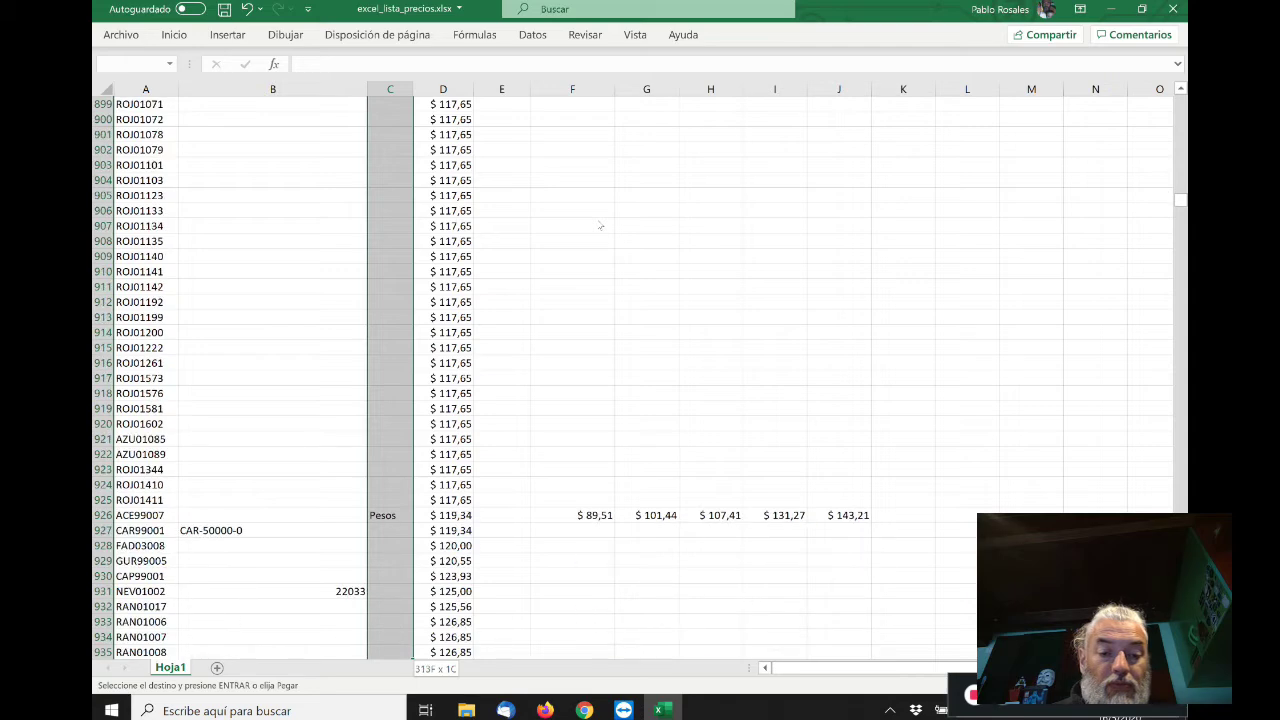
{"action": "key", "text": "ctrl+shift+Down"}
{"action": "key", "text": "ctrl+shift+Down"}
{"action": "key", "text": "ctrl+shift+Down"}
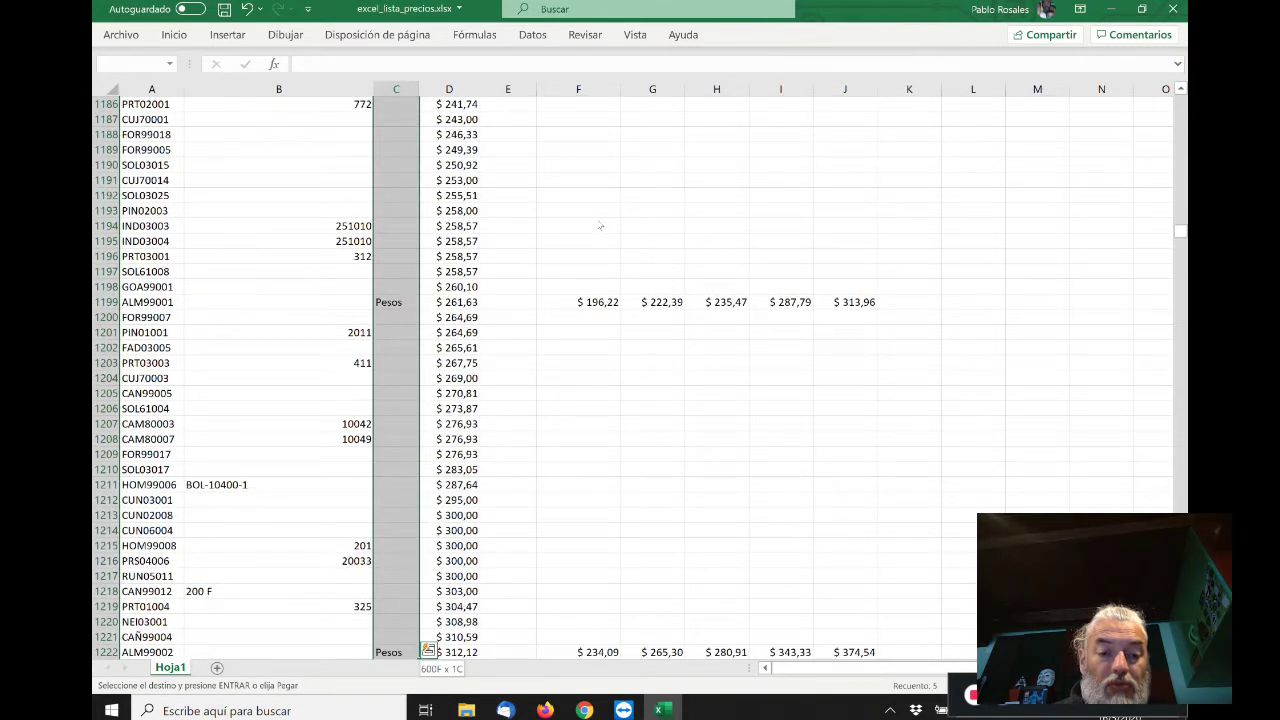
{"action": "key", "text": "ctrl+shift+Down"}
{"action": "key", "text": "ctrl+shift+Down"}
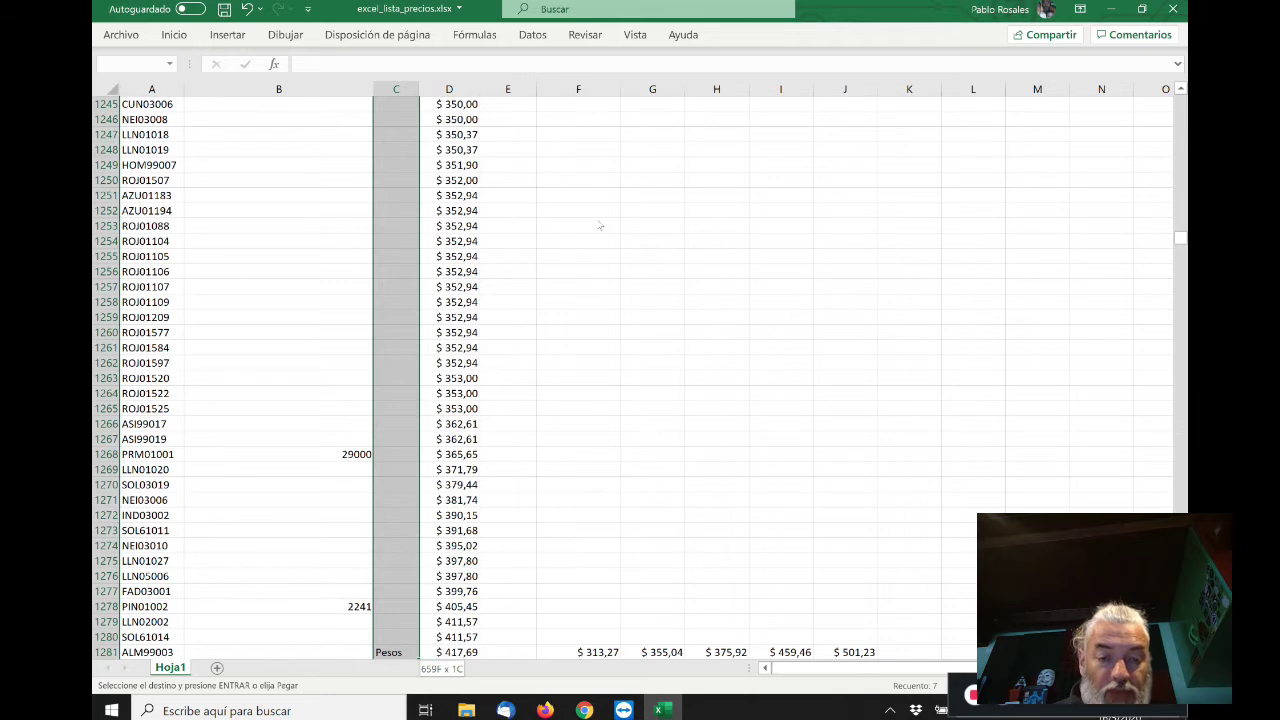
{"action": "key", "text": "ctrl+shift+Down"}
{"action": "key", "text": "ctrl+shift+Down"}
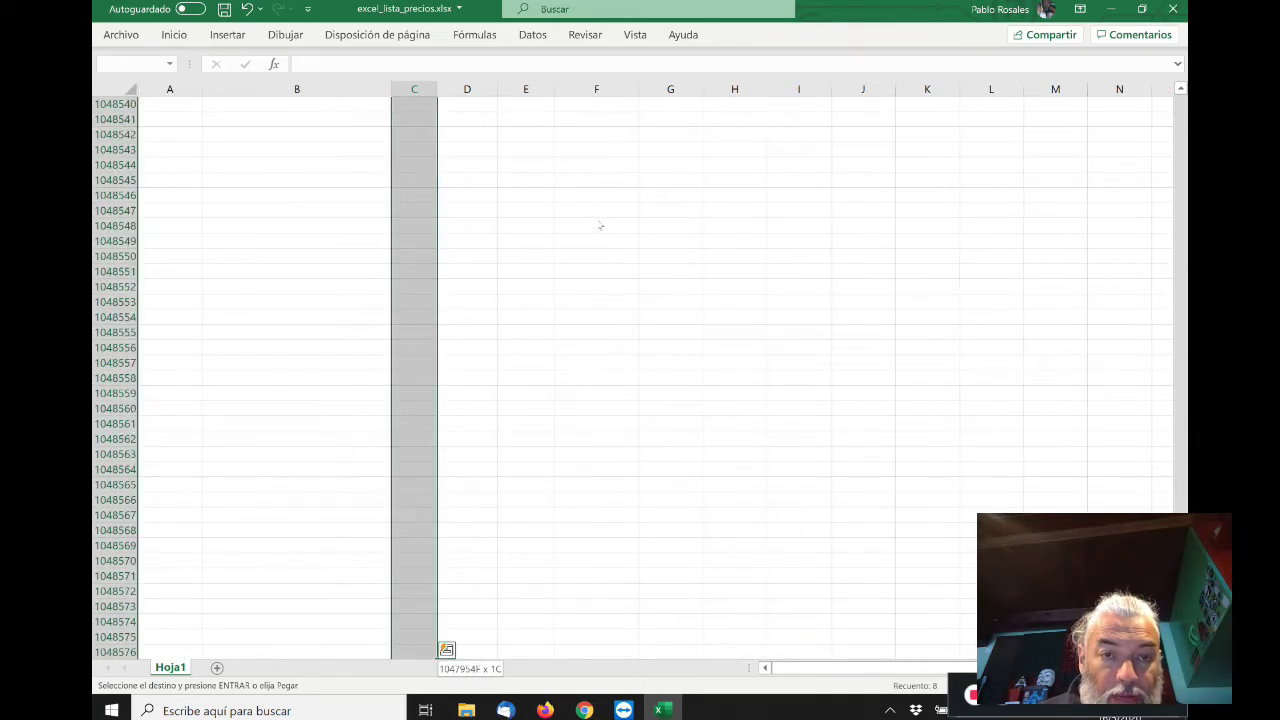
{"action": "key", "text": "ctrl+shift+Up"}
{"action": "key", "text": "shift+Down"}
{"action": "key", "text": "shift+Down"}
{"action": "key", "text": "shift+Down"}
{"action": "key", "text": "shift+Down"}
{"action": "key", "text": "shift+Down"}
{"action": "key", "text": "shift+Down"}
{"action": "key", "text": "shift+Down"}
{"action": "key", "text": "shift+Down"}
{"action": "key", "text": "shift+Down"}
{"action": "key", "text": "shift+Down"}
{"action": "key", "text": "shift+Down"}
{"action": "key", "text": "shift+Down"}
{"action": "key", "text": "shift+Down"}
{"action": "key", "text": "shift+Down"}
{"action": "key", "text": "shift+Down"}
{"action": "key", "text": "shift+Down"}
{"action": "key", "text": "shift+Down"}
{"action": "key", "text": "shift+Down"}
{"action": "key", "text": "shift+Down"}
{"action": "key", "text": "shift+Down"}
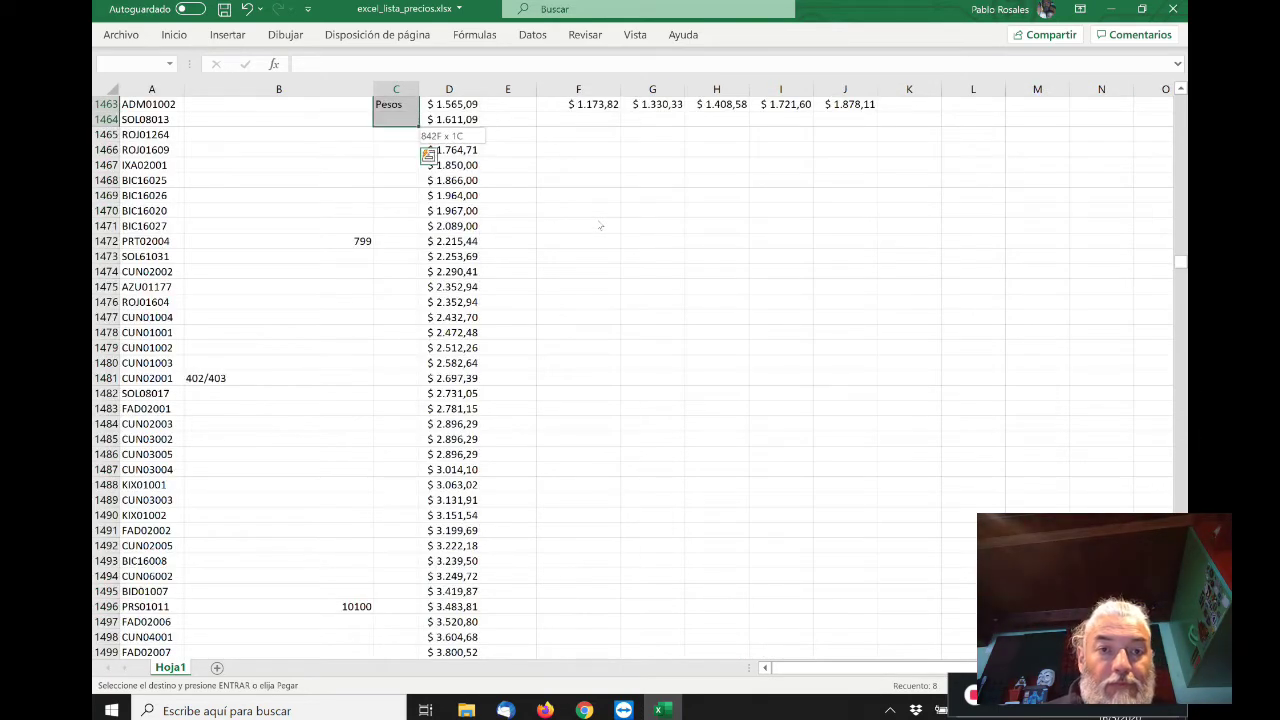
{"action": "key", "text": "shift+Down"}
{"action": "key", "text": "shift+Down"}
{"action": "key", "text": "shift+Down"}
{"action": "key", "text": "shift+Down"}
{"action": "key", "text": "shift+Down"}
{"action": "key", "text": "shift+Down"}
{"action": "key", "text": "shift+Down"}
{"action": "key", "text": "shift+Down"}
{"action": "key", "text": "shift+Down"}
{"action": "key", "text": "shift+Down"}
{"action": "key", "text": "shift+Down"}
{"action": "key", "text": "shift+Down"}
{"action": "key", "text": "shift+Down"}
{"action": "key", "text": "shift+Down"}
{"action": "key", "text": "shift+Down"}
{"action": "key", "text": "shift+Down"}
{"action": "key", "text": "shift+Down"}
{"action": "key", "text": "shift+Down"}
{"action": "key", "text": "shift+Down"}
{"action": "key", "text": "shift+Down"}
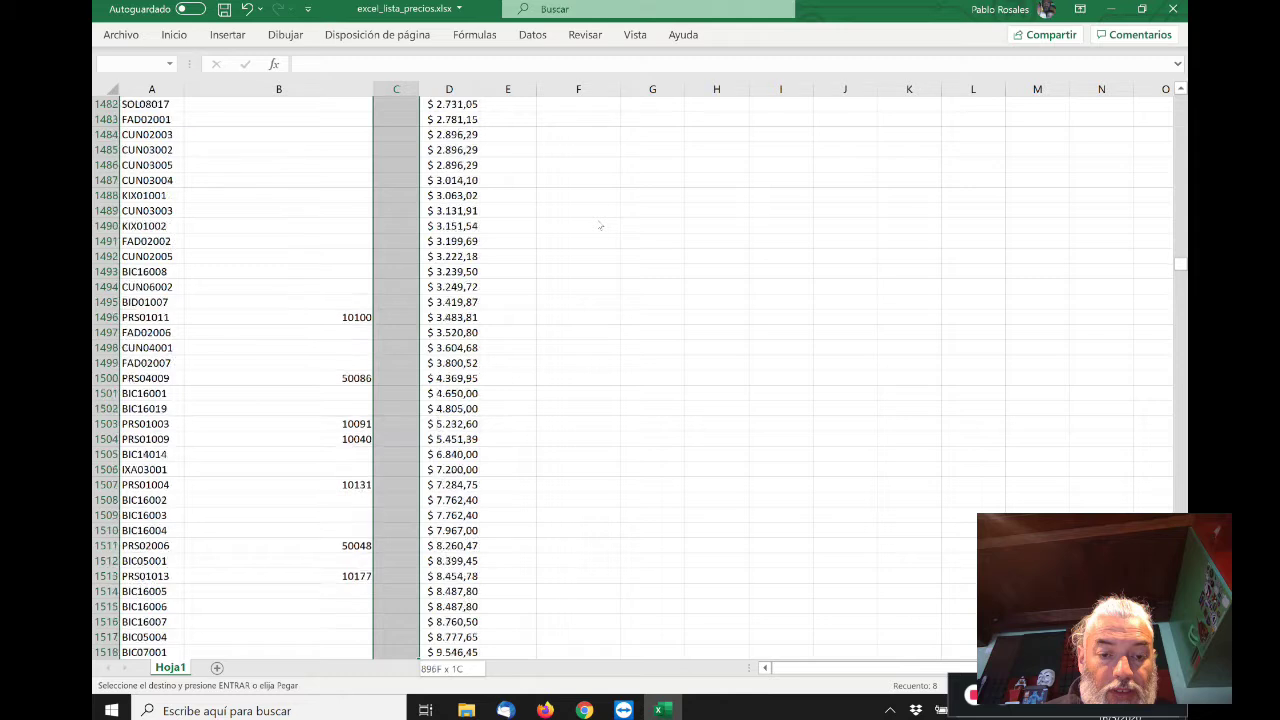
{"action": "key", "text": "shift+Up"}
{"action": "key", "text": "shift+Up"}
{"action": "key", "text": "shift+Up"}
{"action": "key", "text": "shift+Up"}
{"action": "key", "text": "shift+Up"}
{"action": "key", "text": "shift+Up"}
{"action": "key", "text": "shift+Up"}
{"action": "key", "text": "shift+Up"}
{"action": "key", "text": "shift+Up"}
{"action": "key", "text": "shift+Up"}
{"action": "key", "text": "shift+Up"}
{"action": "key", "text": "shift+Up"}
{"action": "key", "text": "shift+Up"}
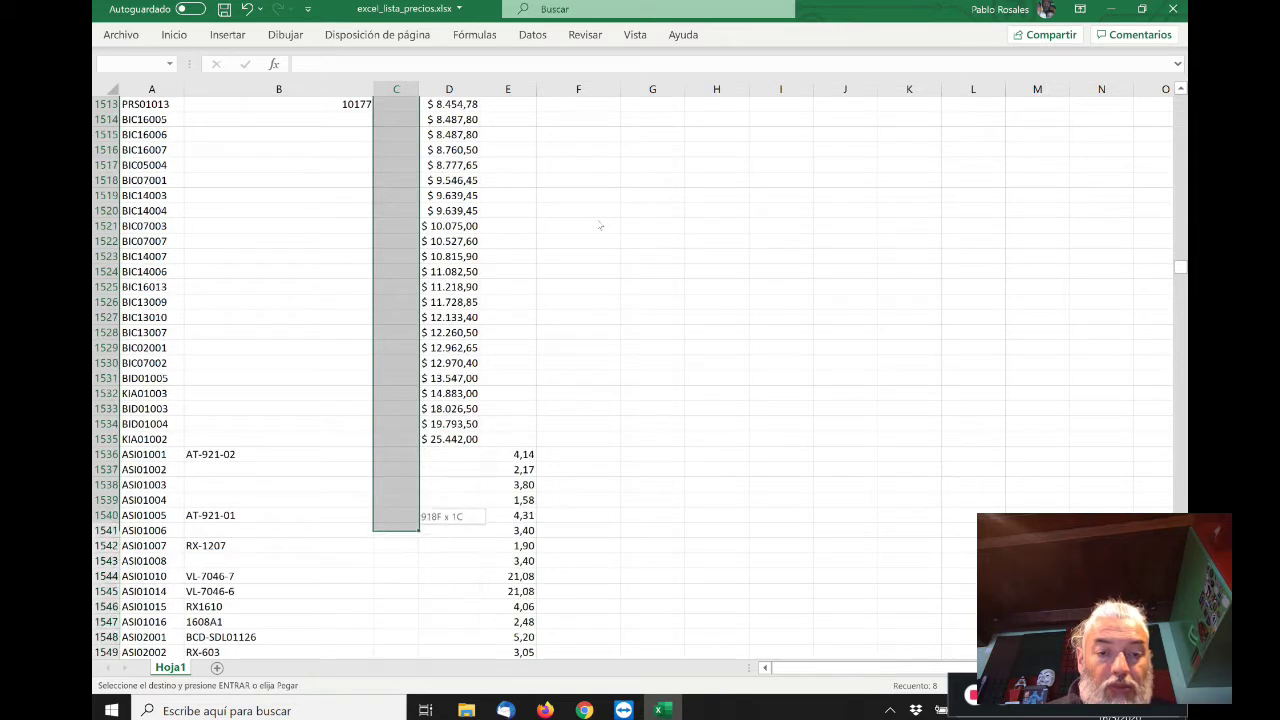
{"action": "key", "text": "ctrl+v"}
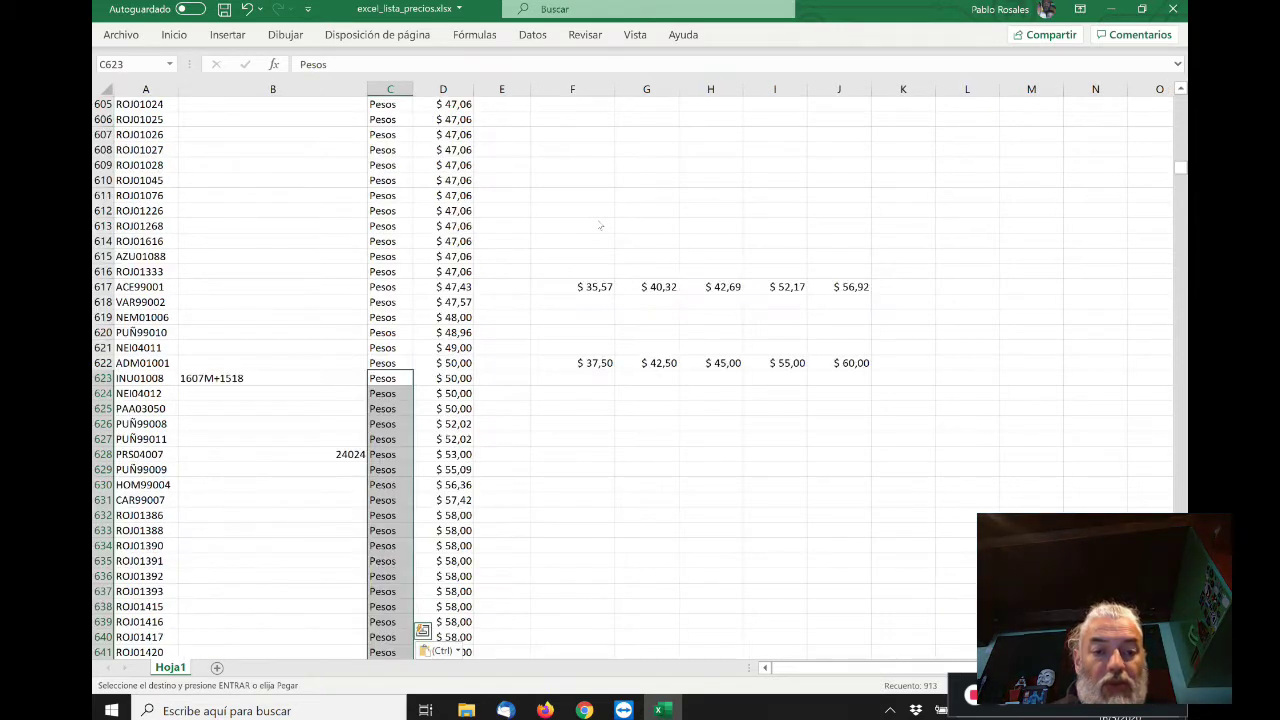
{"action": "key", "text": "Escape"}
- Check the filled Moneda column down to the last price in column D
{"action": "key", "text": "Down"}
{"action": "key", "text": "Down"}
{"action": "key", "text": "Down"}
{"action": "key", "text": "Down"}
{"action": "key", "text": "Down"}
{"action": "key", "text": "Down"}
{"action": "key", "text": "Down"}
{"action": "key", "text": "Down"}
{"action": "key", "text": "Down"}
{"action": "key", "text": "Down"}
{"action": "key", "text": "Down"}
{"action": "key", "text": "Down"}
{"action": "key", "text": "Down"}
{"action": "key", "text": "Down"}
{"action": "key", "text": "Down"}
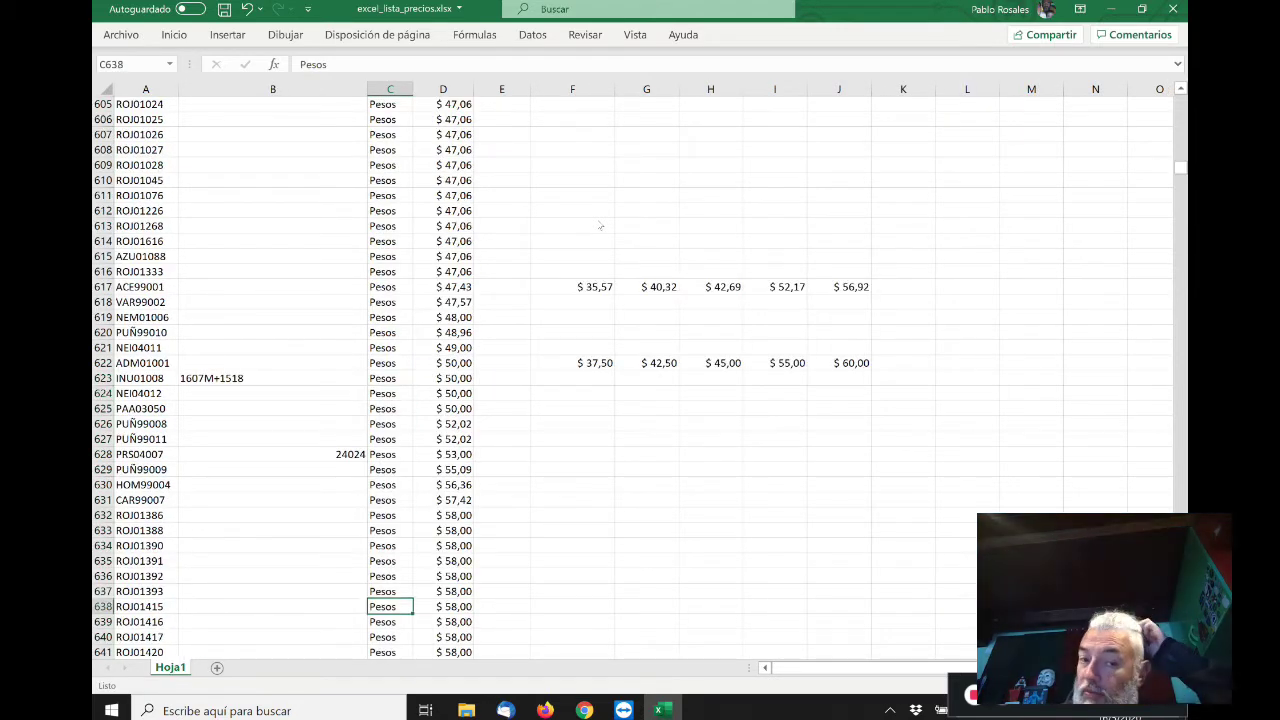
{"action": "key", "text": "Right"}
{"action": "key", "text": "ctrl+Down"}
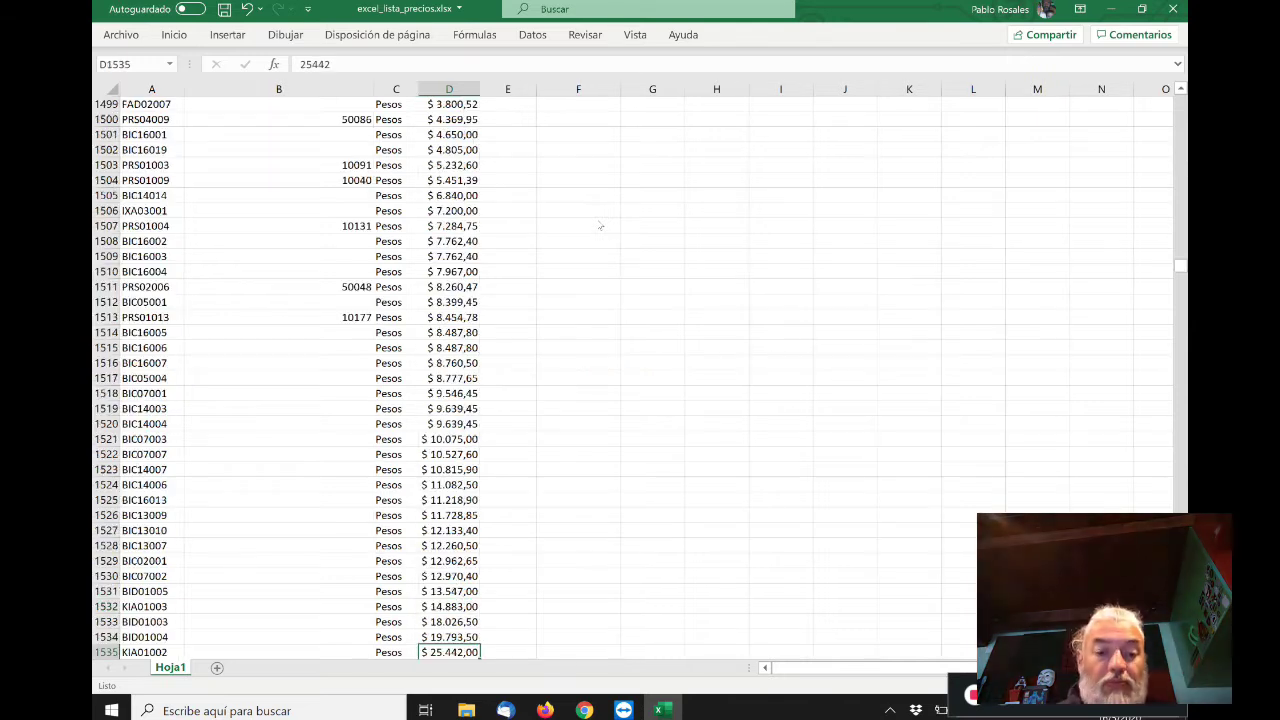
- Examine the rows below row 1535 to see where the prices in column E begin and which Moneda cells are empty
{"action": "key", "text": "Down"}
{"action": "key", "text": "Down"}
{"action": "key", "text": "Down"}
{"action": "key", "text": "Down"}
{"action": "key", "text": "Down"}
{"action": "key", "text": "Down"}
{"action": "key", "text": "Down"}
{"action": "key", "text": "Down"}
{"action": "key", "text": "Down"}
{"action": "key", "text": "Down"}
{"action": "key", "text": "Down"}
{"action": "key", "text": "Down"}
{"action": "key", "text": "Down"}
{"action": "key", "text": "Down"}
{"action": "key", "text": "Down"}
{"action": "key", "text": "Down"}
{"action": "key", "text": "Down"}
{"action": "key", "text": "Down"}
{"action": "key", "text": "Down"}
{"action": "key", "text": "Down"}
{"action": "key", "text": "Down"}
{"action": "key", "text": "Down"}
{"action": "key", "text": "Down"}
{"action": "key", "text": "Down"}
{"action": "key", "text": "Down"}
{"action": "key", "text": "Down"}
{"action": "key", "text": "Down"}
{"action": "key", "text": "Down"}
{"action": "key", "text": "Down"}
{"action": "key", "text": "Up"}
{"action": "key", "text": "Up"}
{"action": "key", "text": "Up"}
{"action": "key", "text": "Up"}
{"action": "key", "text": "Up"}
{"action": "key", "text": "Up"}
{"action": "key", "text": "Up"}
{"action": "key", "text": "Up"}
{"action": "key", "text": "Up"}
{"action": "key", "text": "Up"}
{"action": "key", "text": "Up"}
{"action": "key", "text": "Up"}
{"action": "key", "text": "Up"}
{"action": "key", "text": "Up"}
{"action": "key", "text": "Up"}
{"action": "key", "text": "Up"}
{"action": "key", "text": "Up"}
{"action": "key", "text": "Up"}
{"action": "key", "text": "Up"}
{"action": "key", "text": "Up"}
{"action": "key", "text": "Up"}
{"action": "key", "text": "Up"}
{"action": "key", "text": "Up"}
{"action": "key", "text": "Up"}
{"action": "key", "text": "Up"}
{"action": "key", "text": "Up"}
{"action": "key", "text": "Up"}
- Enter Dolares in the empty Moneda cell C1536, the first row priced in column E, and copy that cell
{"action": "key", "text": "Right"}
{"action": "key", "text": "Down"}
{"action": "key", "text": "Down"}
{"action": "key", "text": "Down"}
{"action": "key", "text": "Down"}
{"action": "key", "text": "Left"}
{"action": "key", "text": "Left"}
{"action": "type", "text": "Dolares"}
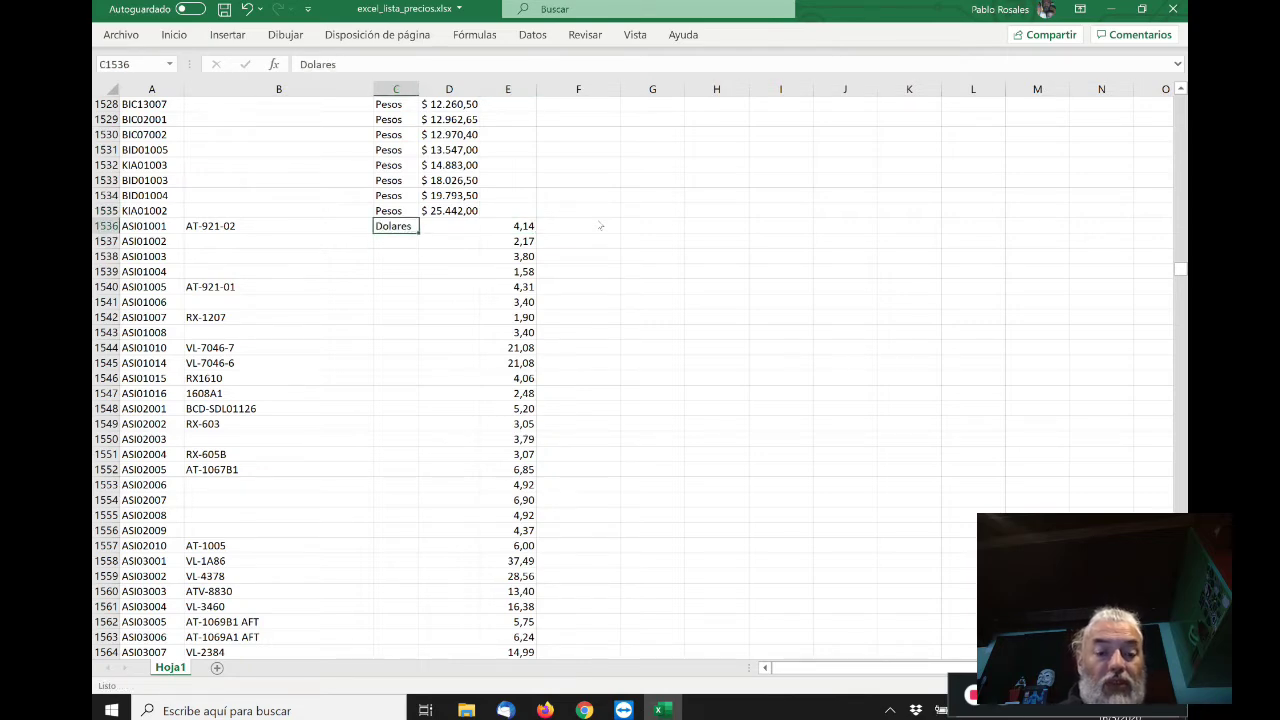
{"action": "key", "text": "ctrl+c"}
- Select the empty Moneda cells from C1537 down through the rows priced in column E, past row 4682, as the paste range for Dolares
{"action": "key", "text": "Down"}
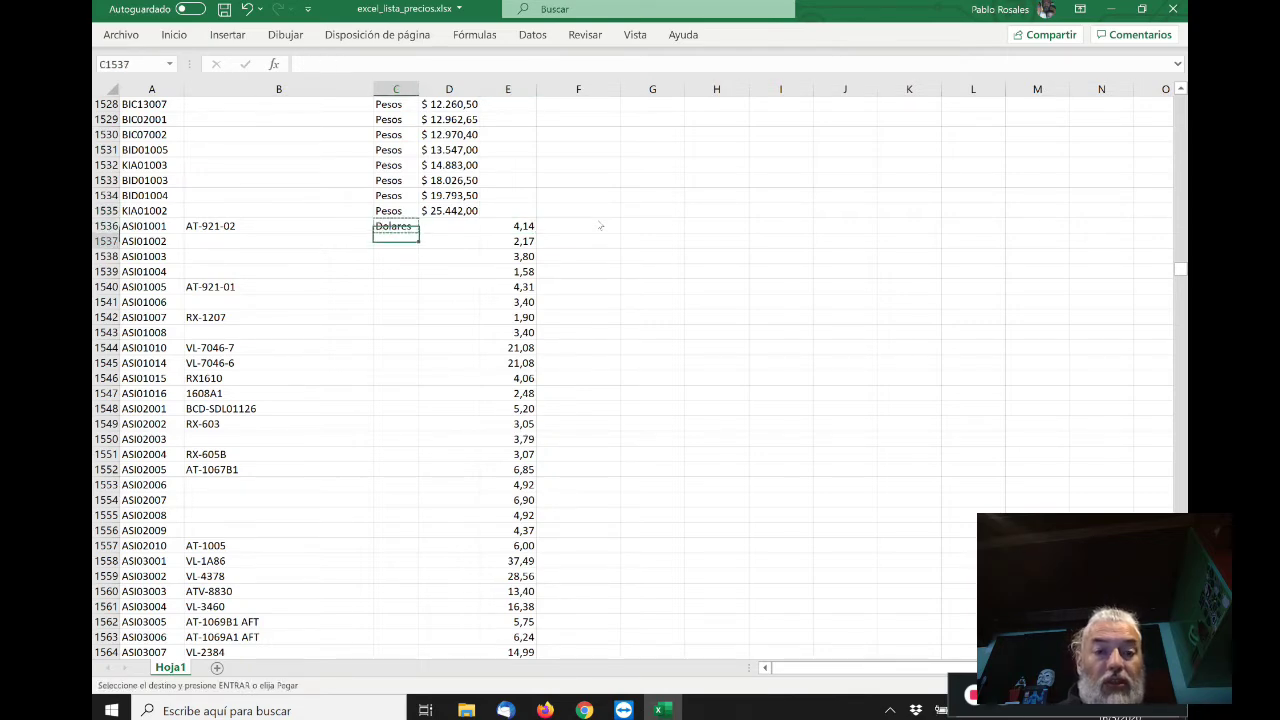
{"action": "key", "text": "shift+Page_Down"}
{"action": "key", "text": "shift+Page_Down"}
{"action": "key", "text": "shift+Page_Down"}
{"action": "key", "text": "shift+Page_Down"}
{"action": "key", "text": "shift+Page_Down"}
{"action": "key", "text": "shift+Page_Down"}
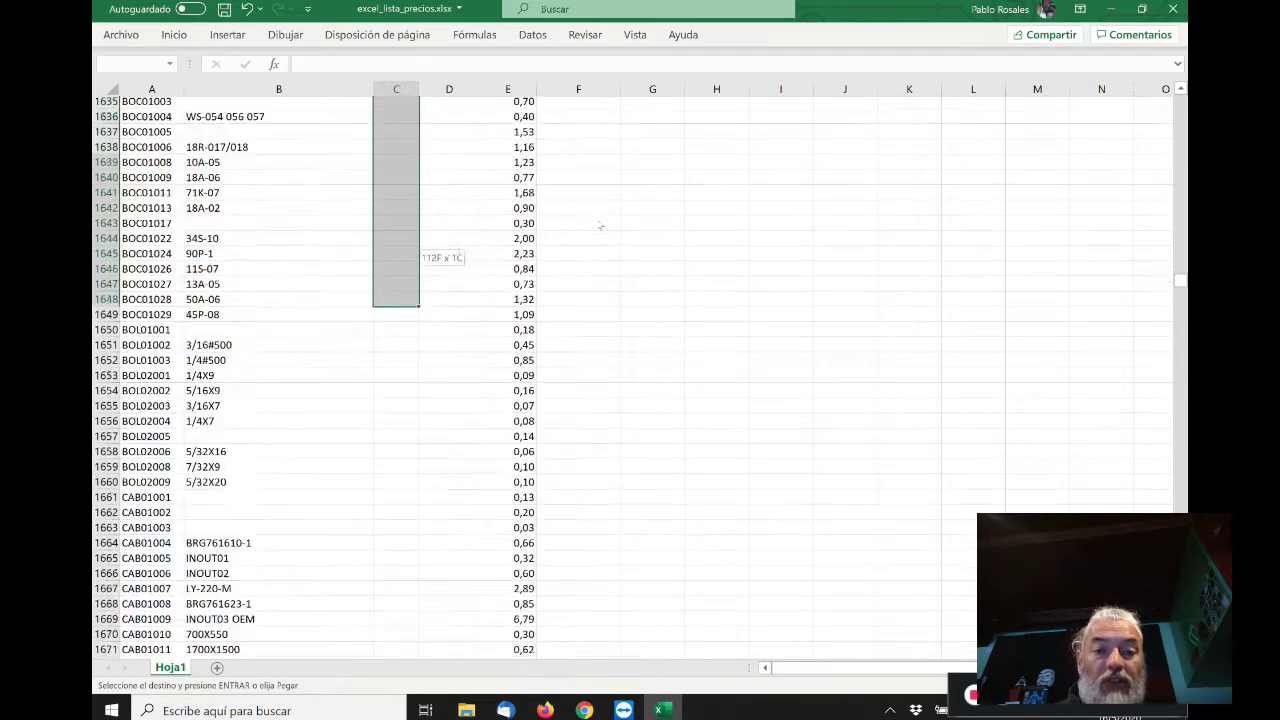
{"action": "key", "text": "shift+Page_Down"}
{"action": "key", "text": "shift+Page_Down"}
{"action": "key", "text": "shift+Page_Down"}
{"action": "key", "text": "shift+Page_Down"}
{"action": "key", "text": "shift+Page_Down"}
{"action": "key", "text": "shift+Page_Down"}
{"action": "key", "text": "shift+Page_Down"}
{"action": "key", "text": "shift+Page_Down"}
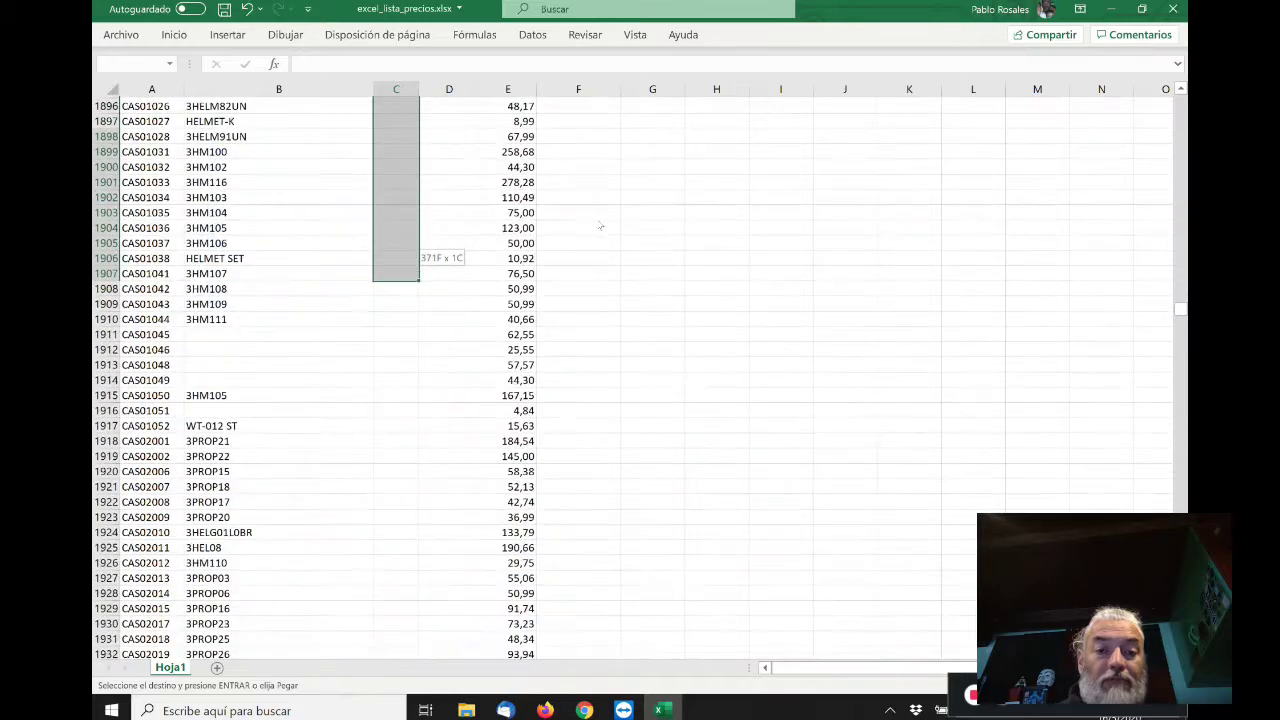
{"action": "key", "text": "shift+Page_Down"}
{"action": "key", "text": "shift+Page_Down"}
{"action": "key", "text": "shift+Page_Down"}
{"action": "key", "text": "shift+Page_Down"}
{"action": "key", "text": "shift+Page_Down"}
{"action": "key", "text": "shift+Page_Down"}
{"action": "key", "text": "shift+Page_Down"}
{"action": "key", "text": "shift+Page_Down"}
{"action": "key", "text": "shift+Page_Down"}
{"action": "key", "text": "shift+Page_Down"}
{"action": "key", "text": "shift+Page_Down"}
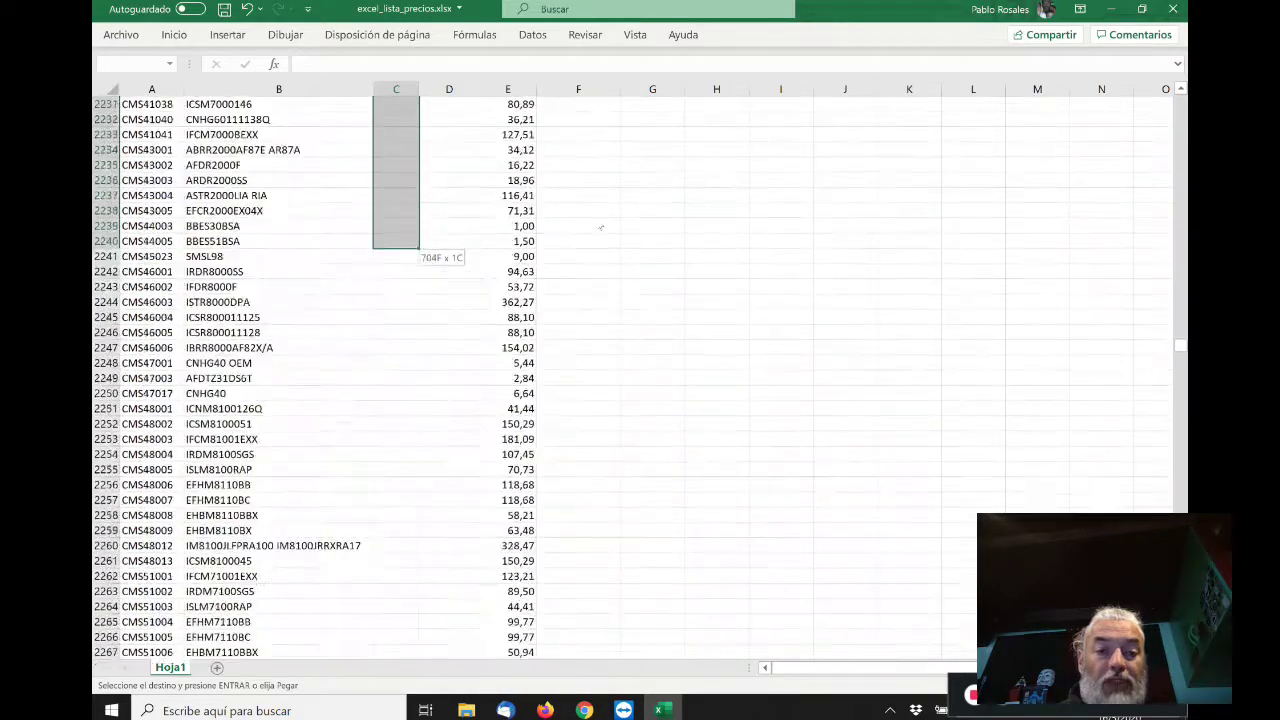
{"action": "key", "text": "shift+Page_Down"}
{"action": "key", "text": "shift+Page_Down"}
{"action": "key", "text": "shift+Page_Down"}
{"action": "key", "text": "shift+Page_Down"}
{"action": "key", "text": "shift+Page_Down"}
{"action": "key", "text": "shift+Page_Down"}
{"action": "key", "text": "shift+Page_Down"}
{"action": "key", "text": "shift+Page_Down"}
{"action": "key", "text": "shift+Page_Down"}
{"action": "key", "text": "shift+Page_Down"}
{"action": "key", "text": "shift+Page_Down"}
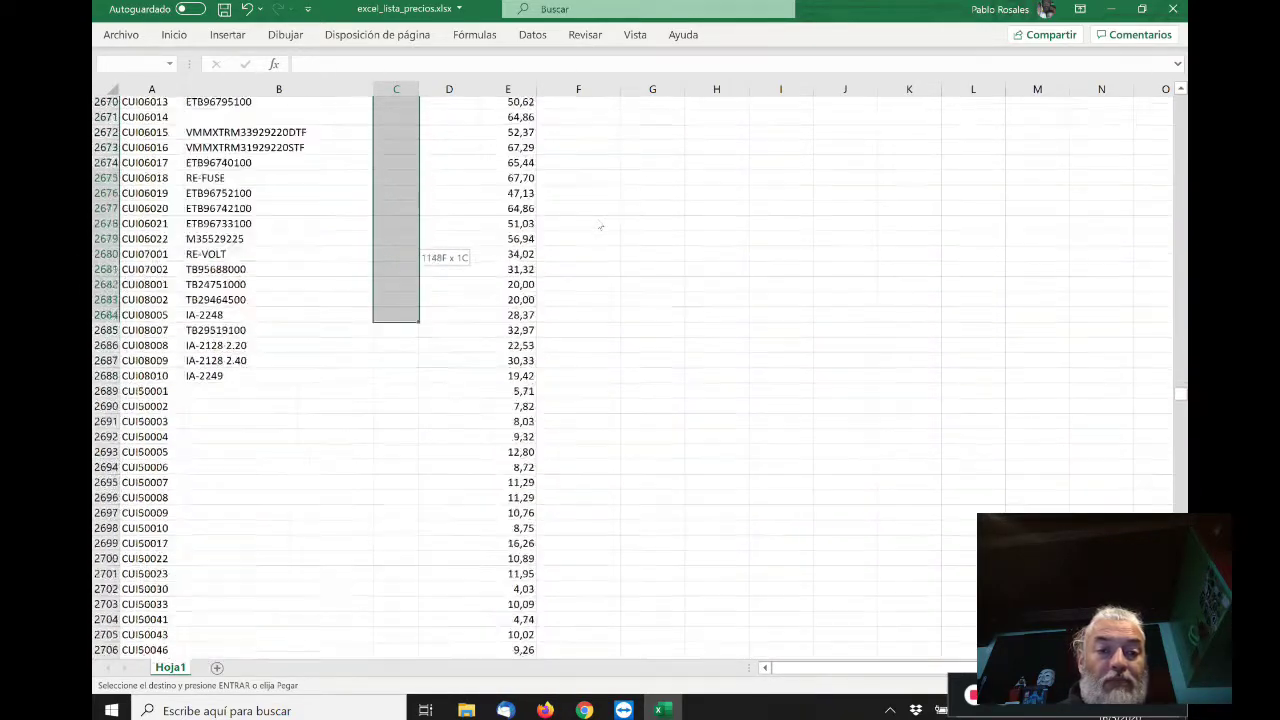
{"action": "key", "text": "shift+Page_Down"}
{"action": "key", "text": "shift+Page_Down"}
{"action": "key", "text": "shift+Page_Down"}
{"action": "key", "text": "shift+Page_Down"}
{"action": "key", "text": "shift+Page_Down"}
{"action": "key", "text": "shift+Page_Down"}
{"action": "key", "text": "shift+Page_Down"}
{"action": "key", "text": "shift+Page_Down"}
{"action": "key", "text": "shift+Page_Down"}
{"action": "key", "text": "shift+Page_Down"}
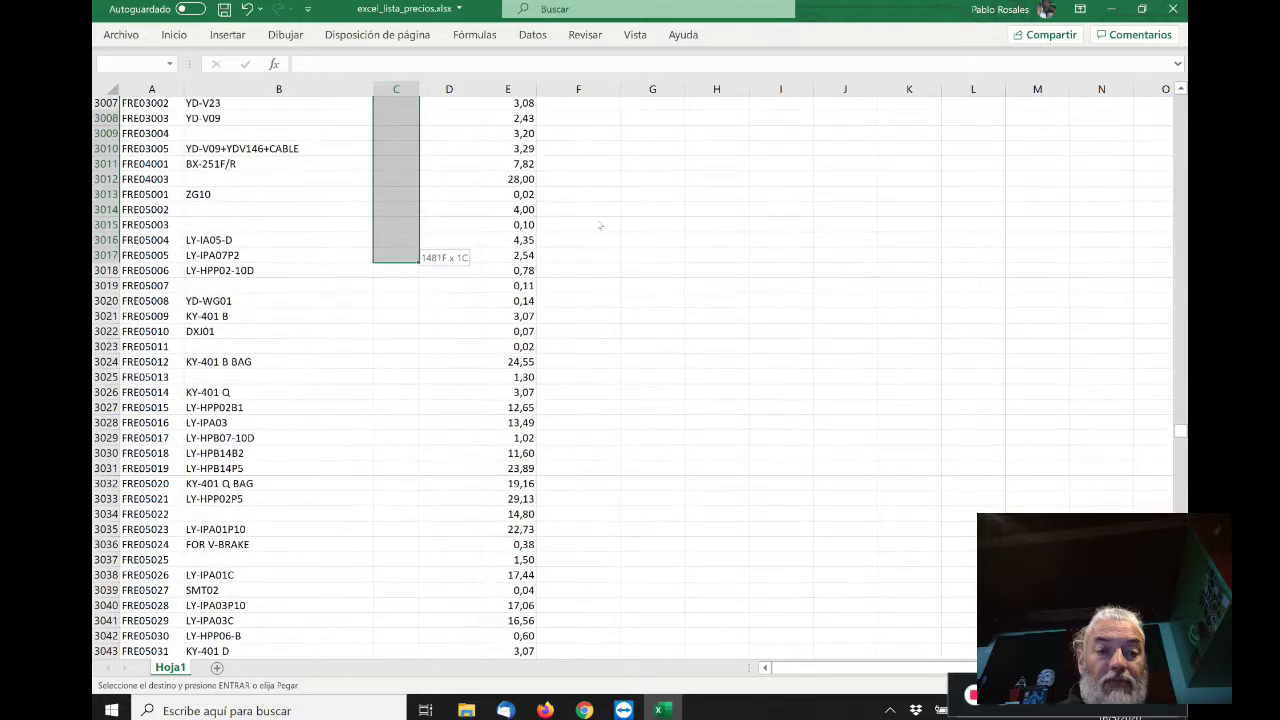
{"action": "key", "text": "shift+Page_Down"}
{"action": "key", "text": "shift+Page_Down"}
{"action": "key", "text": "shift+Page_Down"}
{"action": "key", "text": "shift+Page_Down"}
{"action": "key", "text": "shift+Page_Down"}
{"action": "key", "text": "shift+Page_Down"}
{"action": "key", "text": "shift+Page_Down"}
{"action": "key", "text": "shift+Page_Down"}
{"action": "key", "text": "shift+Page_Down"}
{"action": "key", "text": "shift+Page_Down"}
{"action": "key", "text": "shift+Page_Down"}
{"action": "key", "text": "shift+Page_Down"}
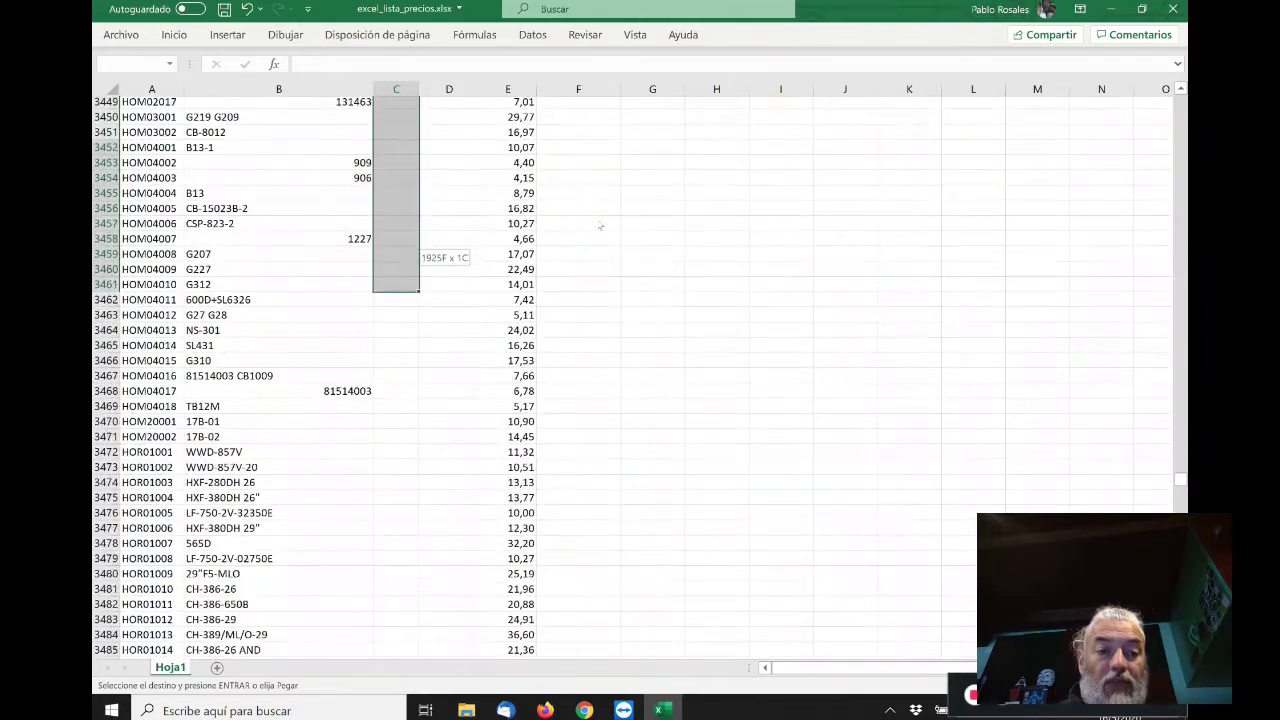
{"action": "key", "text": "shift+Page_Down"}
{"action": "key", "text": "shift+Page_Down"}
{"action": "key", "text": "shift+Page_Down"}
{"action": "key", "text": "shift+Page_Down"}
{"action": "key", "text": "shift+Page_Down"}
{"action": "key", "text": "shift+Page_Down"}
{"action": "key", "text": "shift+Page_Down"}
{"action": "key", "text": "shift+Page_Down"}
{"action": "key", "text": "shift+Page_Down"}
{"action": "key", "text": "shift+Page_Down"}
{"action": "key", "text": "shift+Page_Down"}
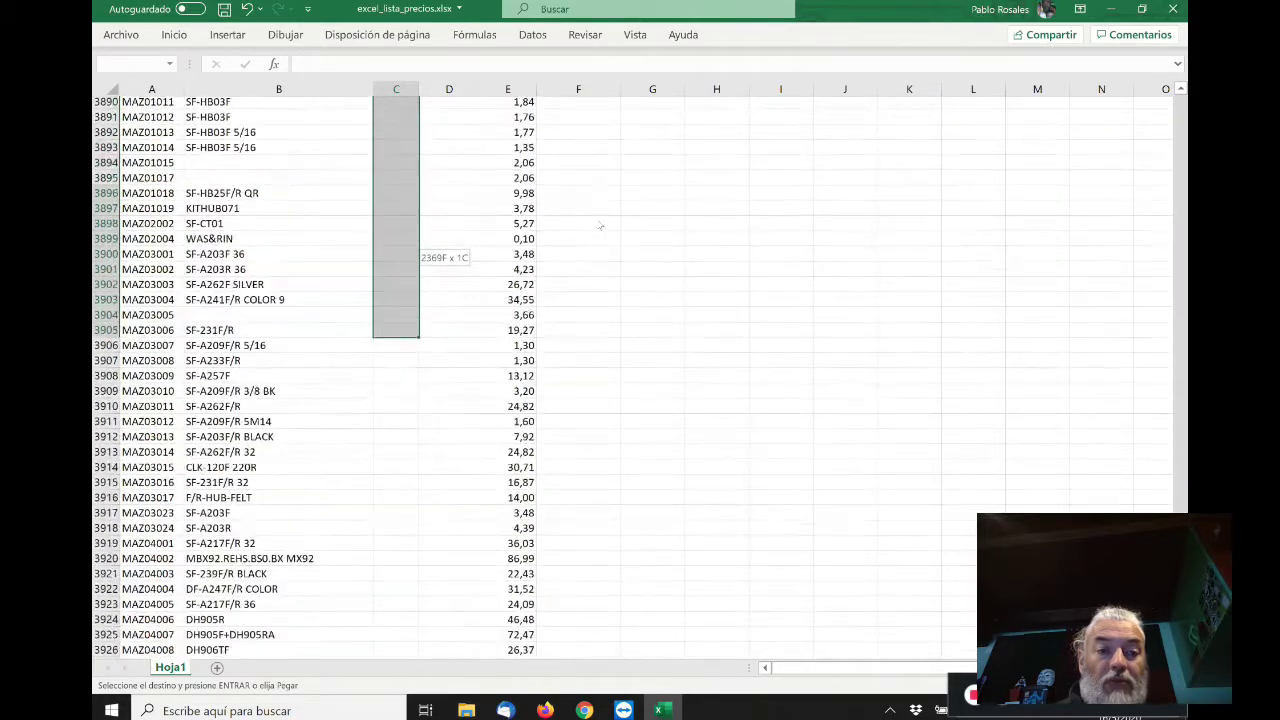
{"action": "key", "text": "shift+Page_Down"}
{"action": "key", "text": "shift+Page_Down"}
{"action": "key", "text": "shift+Page_Down"}
{"action": "key", "text": "shift+Page_Down"}
{"action": "key", "text": "shift+Page_Down"}
{"action": "key", "text": "shift+Page_Down"}
{"action": "key", "text": "shift+Page_Down"}
{"action": "key", "text": "shift+Page_Down"}
{"action": "key", "text": "shift+Page_Down"}
{"action": "key", "text": "shift+Page_Down"}
{"action": "key", "text": "shift+Page_Down"}
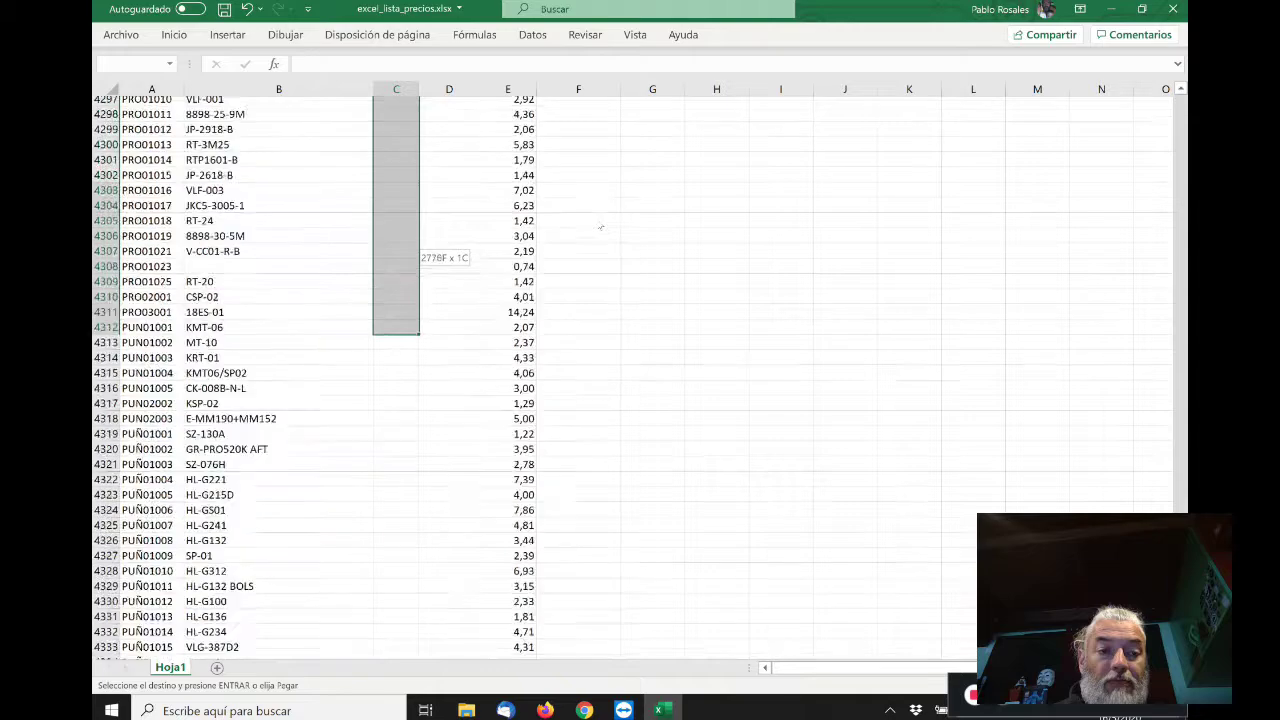
{"action": "key", "text": "shift+Page_Down"}
{"action": "key", "text": "shift+Page_Down"}
{"action": "key", "text": "shift+Page_Down"}
{"action": "key", "text": "shift+Page_Down"}
{"action": "key", "text": "shift+Page_Down"}
{"action": "key", "text": "shift+Page_Down"}
{"action": "key", "text": "shift+Page_Down"}
{"action": "key", "text": "shift+Page_Down"}
{"action": "key", "text": "shift+Page_Down"}
{"action": "key", "text": "shift+Page_Down"}
{"action": "key", "text": "shift+Page_Down"}
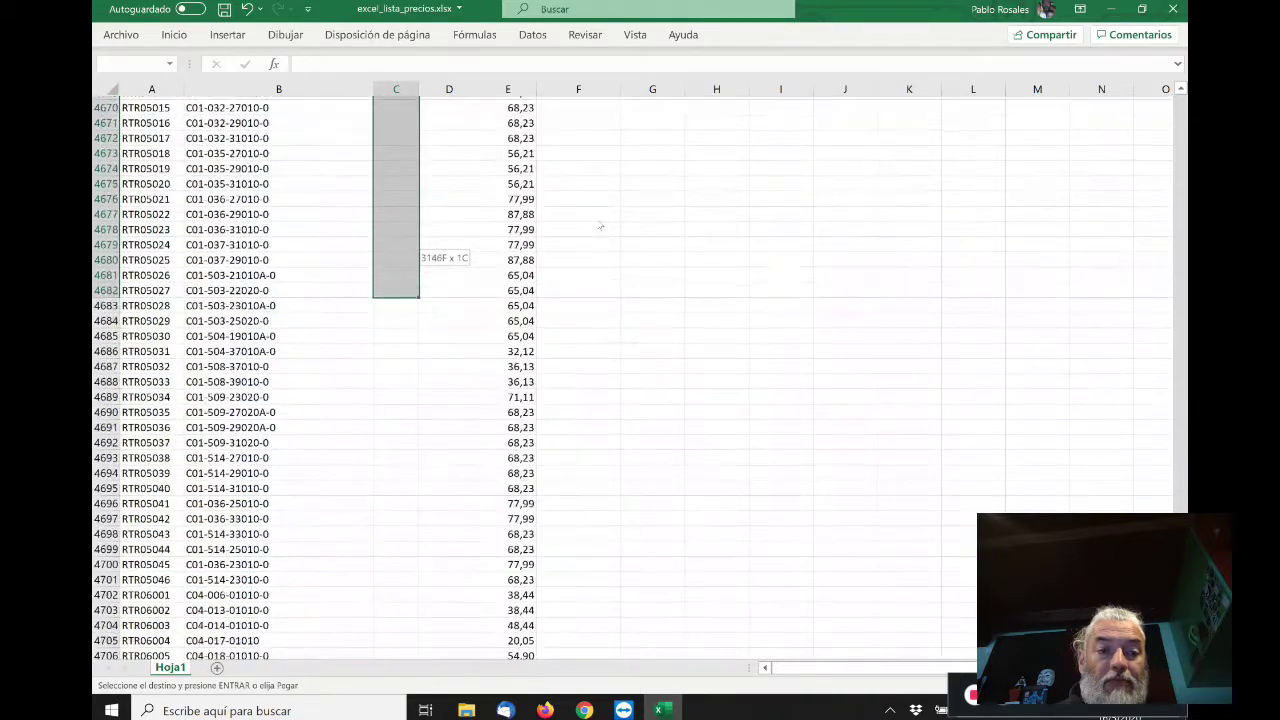
- End the Moneda paste range at row 4951, the last priced row, and fill it with the copied Dolares
{"action": "key", "text": "shift+Page_Down"}
{"action": "key", "text": "shift+Page_Down"}
{"action": "key", "text": "shift+Page_Down"}
{"action": "key", "text": "shift+Page_Down"}
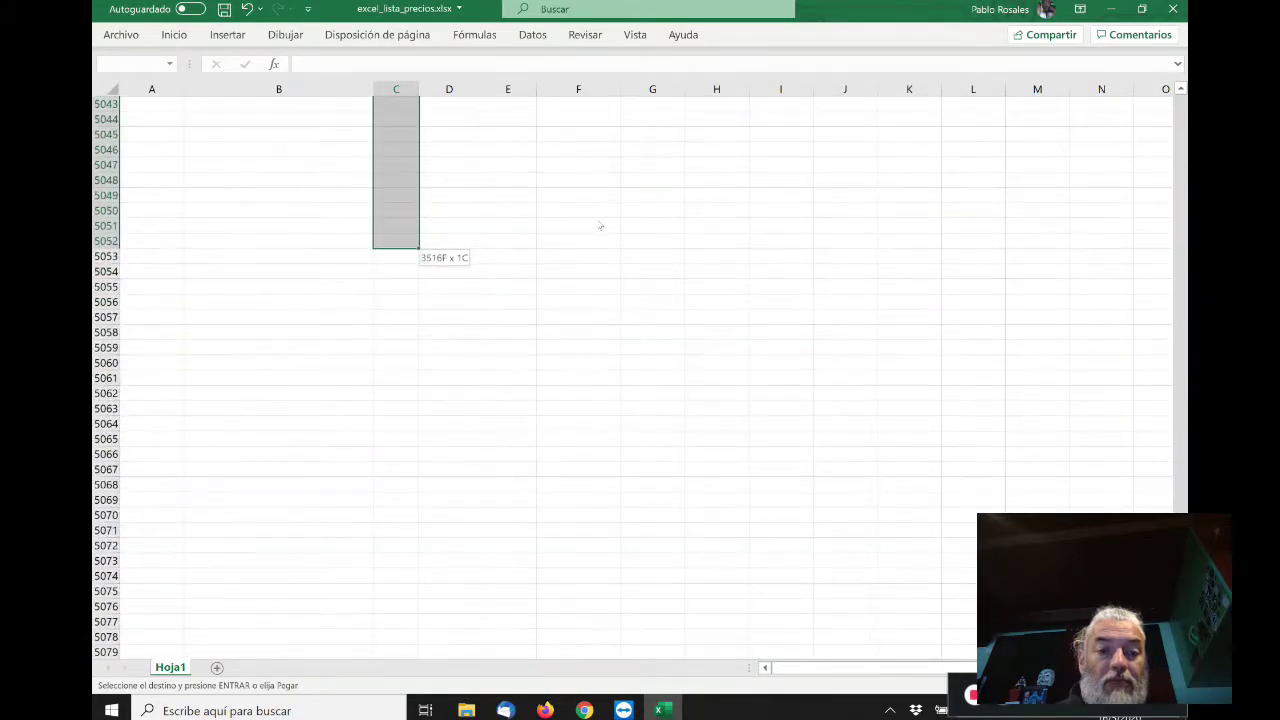
{"action": "key", "text": "shift+Down"}
{"action": "key", "text": "shift+Down"}
{"action": "key", "text": "shift+Down"}
{"action": "key", "text": "shift+Down"}
{"action": "key", "text": "shift+Down"}
{"action": "key", "text": "shift+Down"}
{"action": "key", "text": "shift+Down"}
{"action": "key", "text": "shift+Down"}
{"action": "key", "text": "shift+Down"}
{"action": "key", "text": "shift+Down"}
{"action": "key", "text": "shift+Down"}
{"action": "key", "text": "shift+Up"}
{"action": "key", "text": "ctrl+v"}
{"action": "key", "text": "Up"}
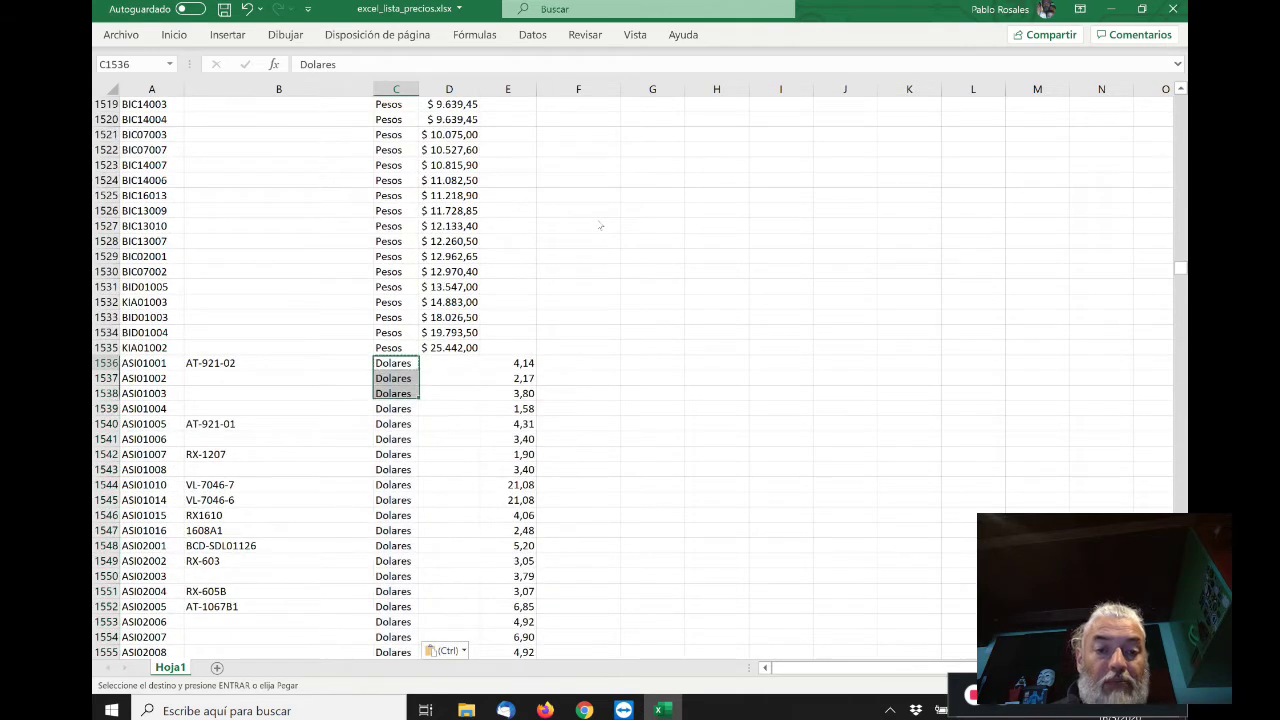
{"action": "key", "text": "Escape"}
- Move the first dollar price from E1536 into the Precio column at D1536
{"action": "key", "text": "Right"}
{"action": "key", "text": "Right"}
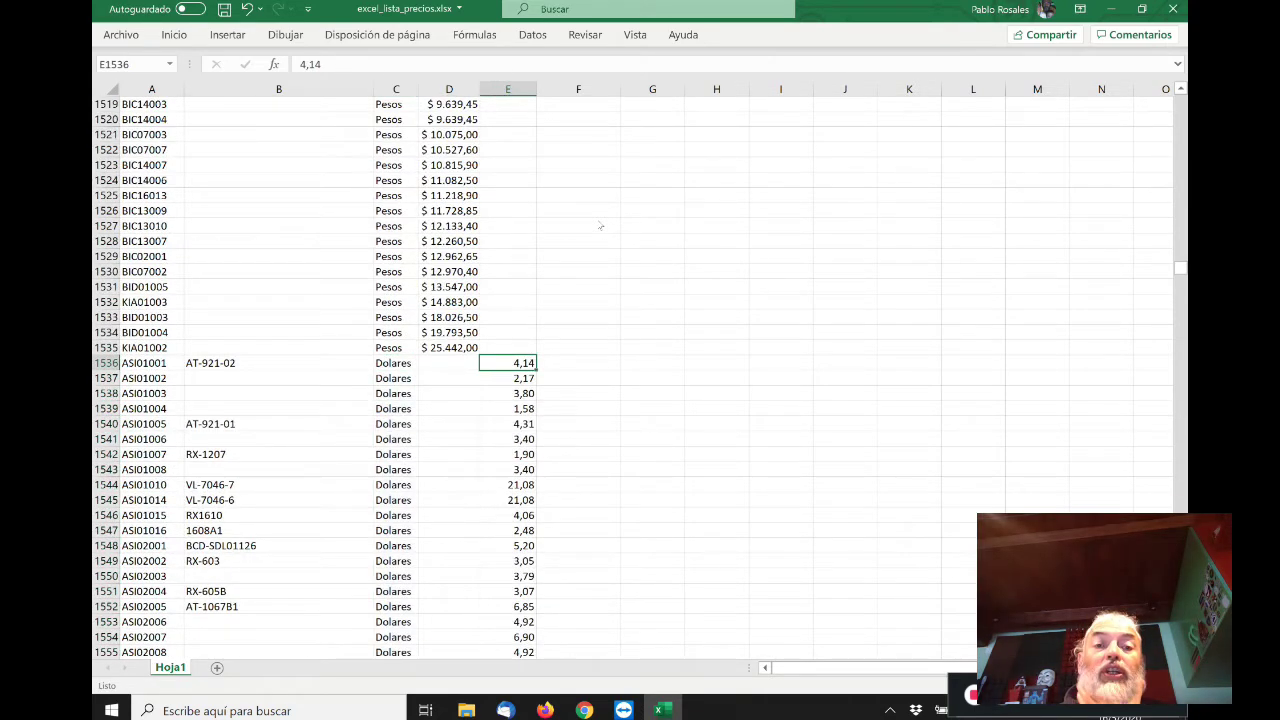
{"action": "key", "text": "Left"}
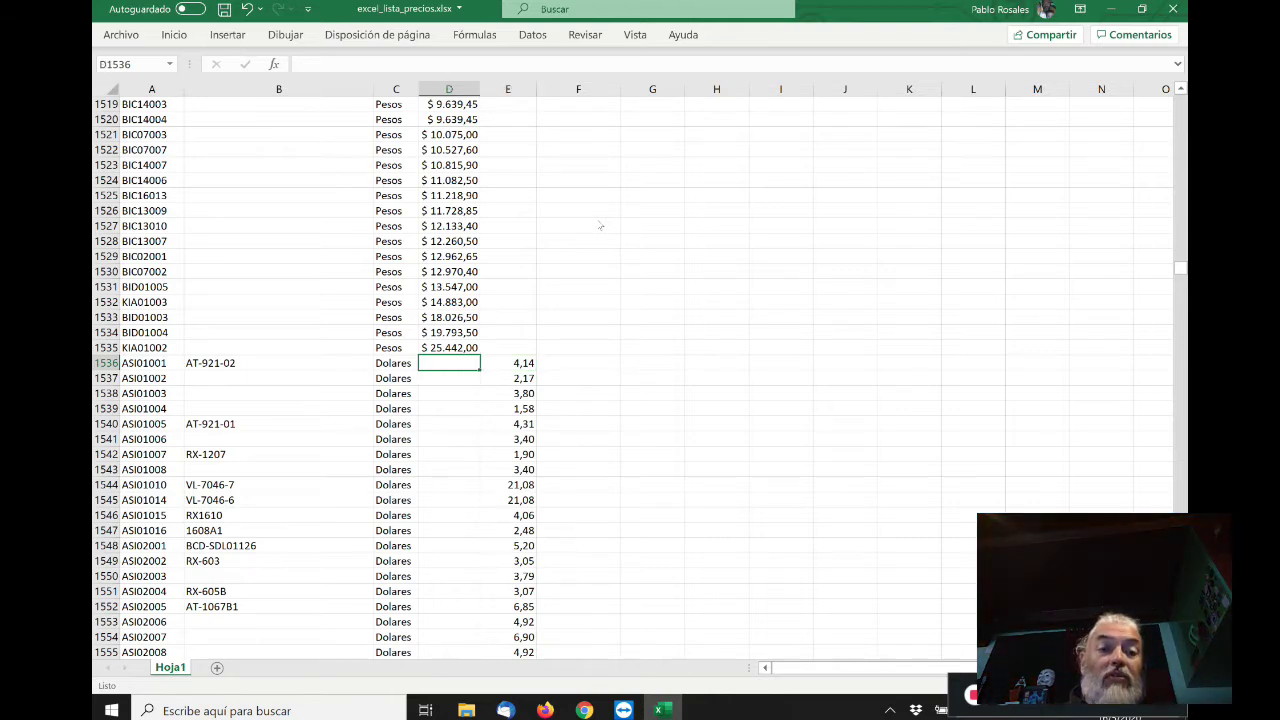
{"action": "key", "text": "Right"}
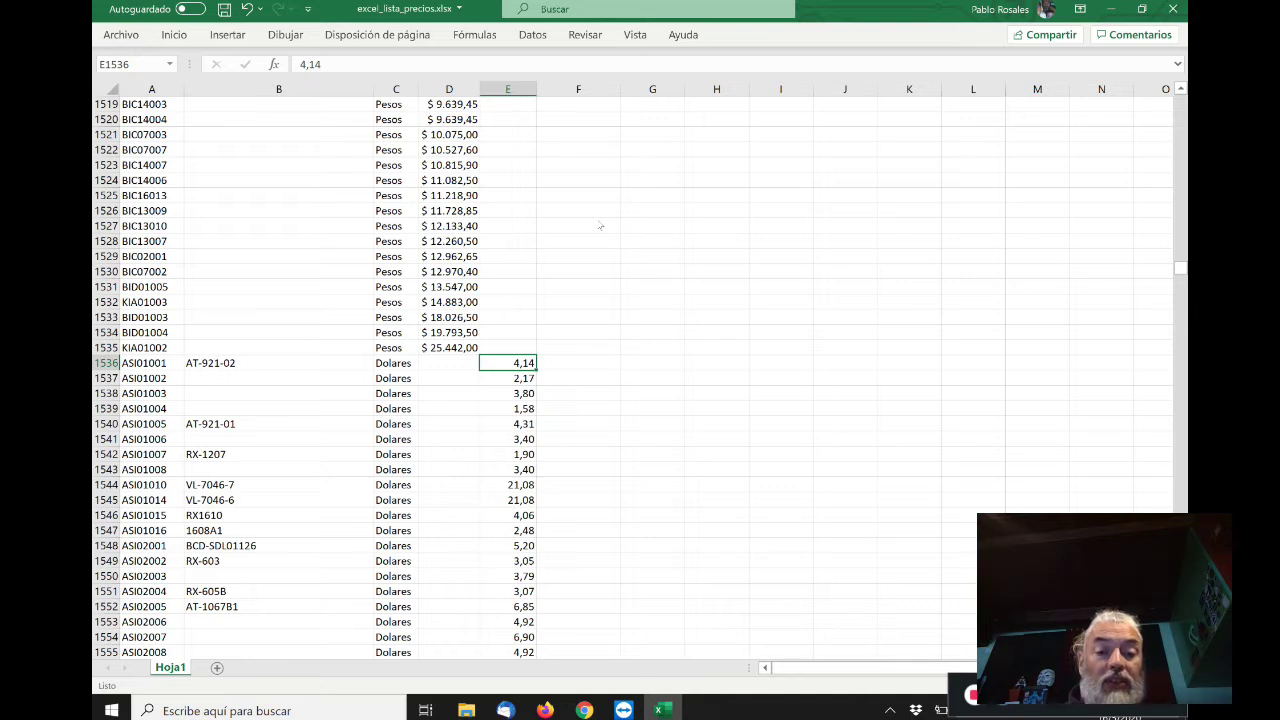
{"action": "key", "text": "ctrl+c"}
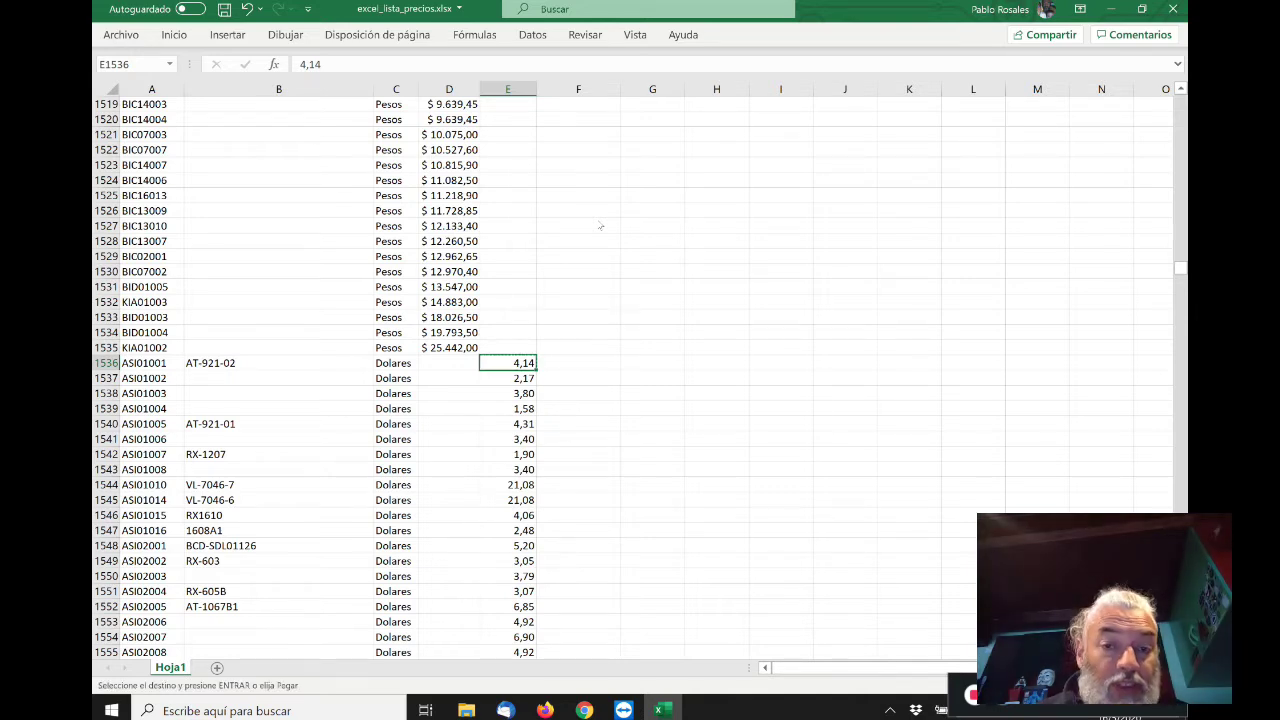
{"action": "key", "text": "Left"}
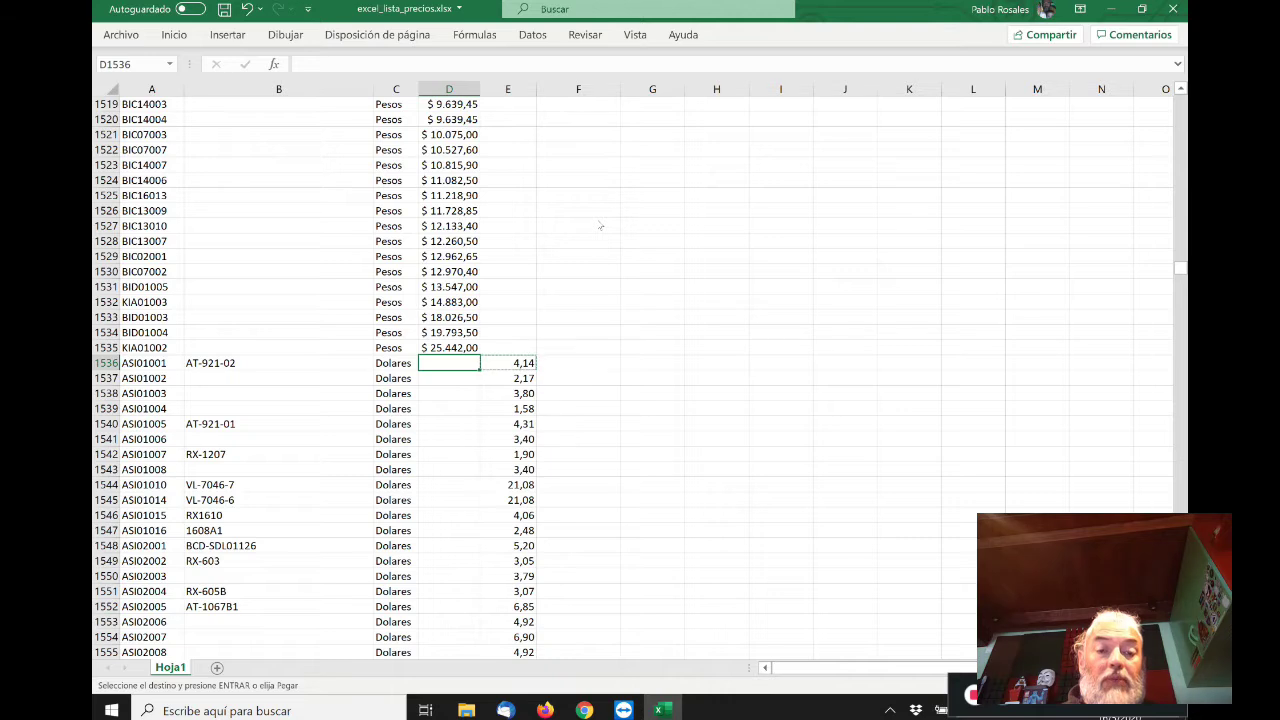
{"action": "key", "text": "ctrl+v"}
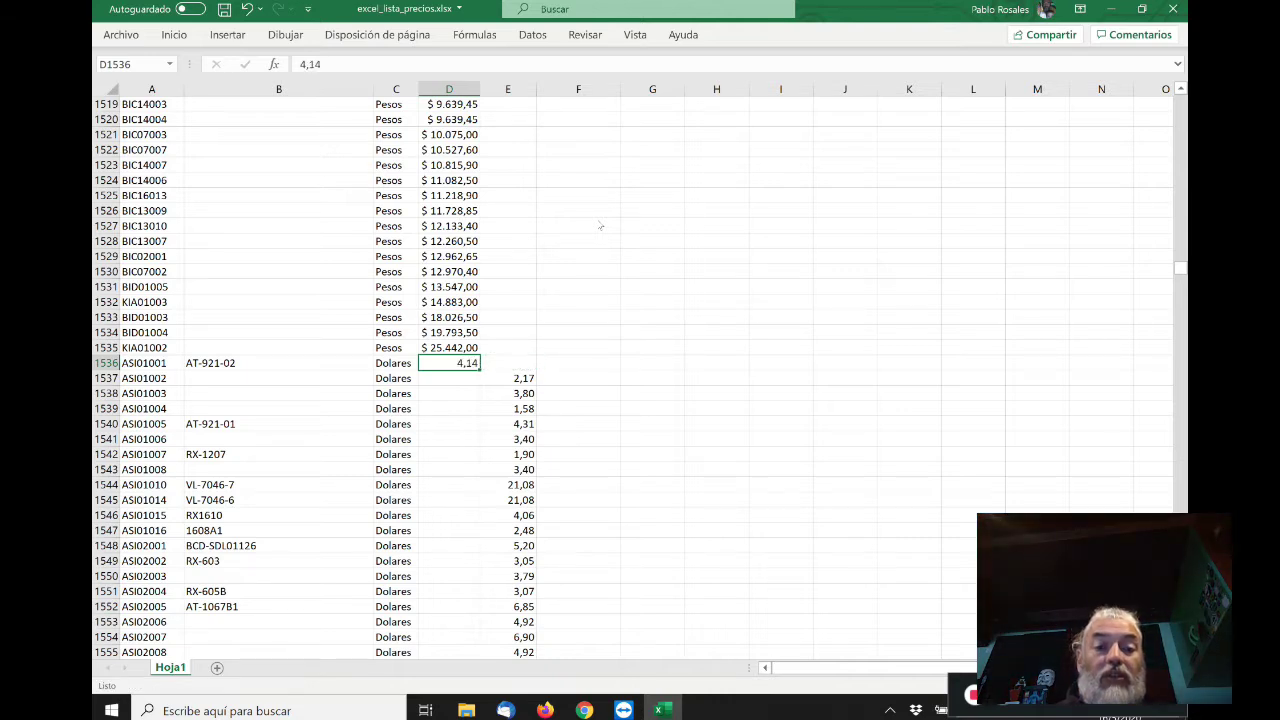
- Move the remaining dollar prices E1537:E4951 into the Precio column starting at D1537
{"action": "key", "text": "Right"}
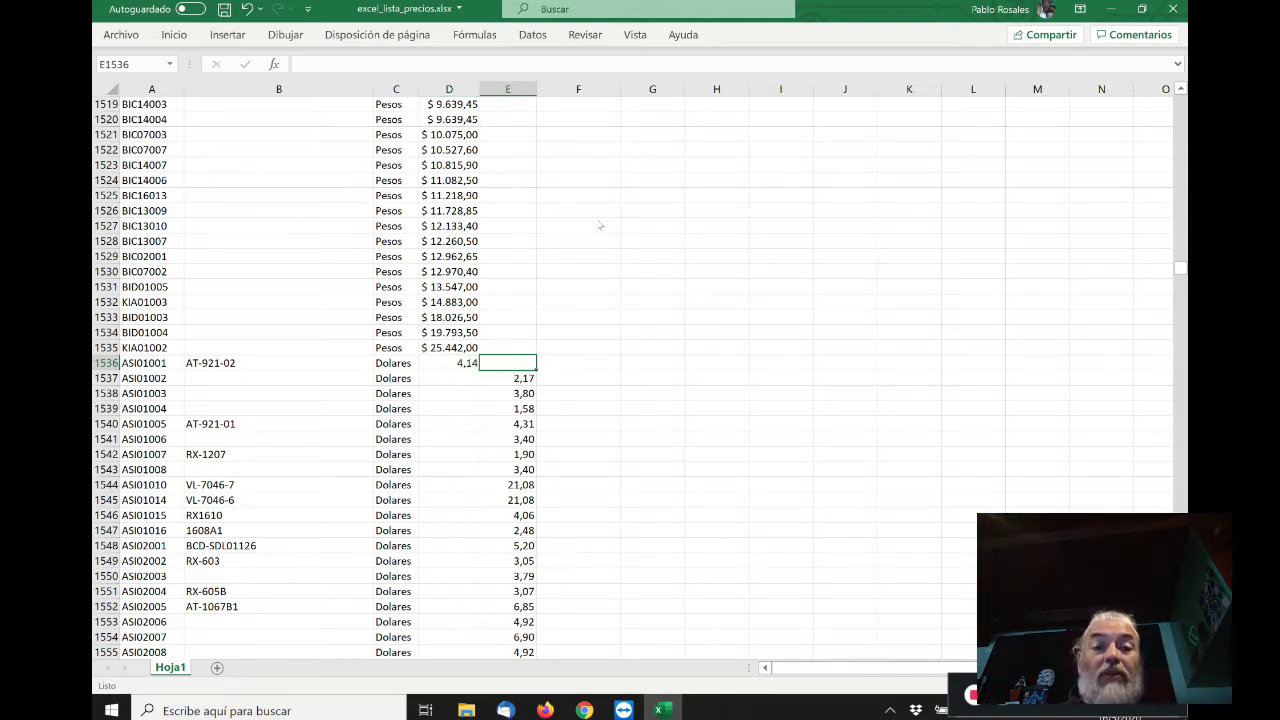
{"action": "key", "text": "Down"}
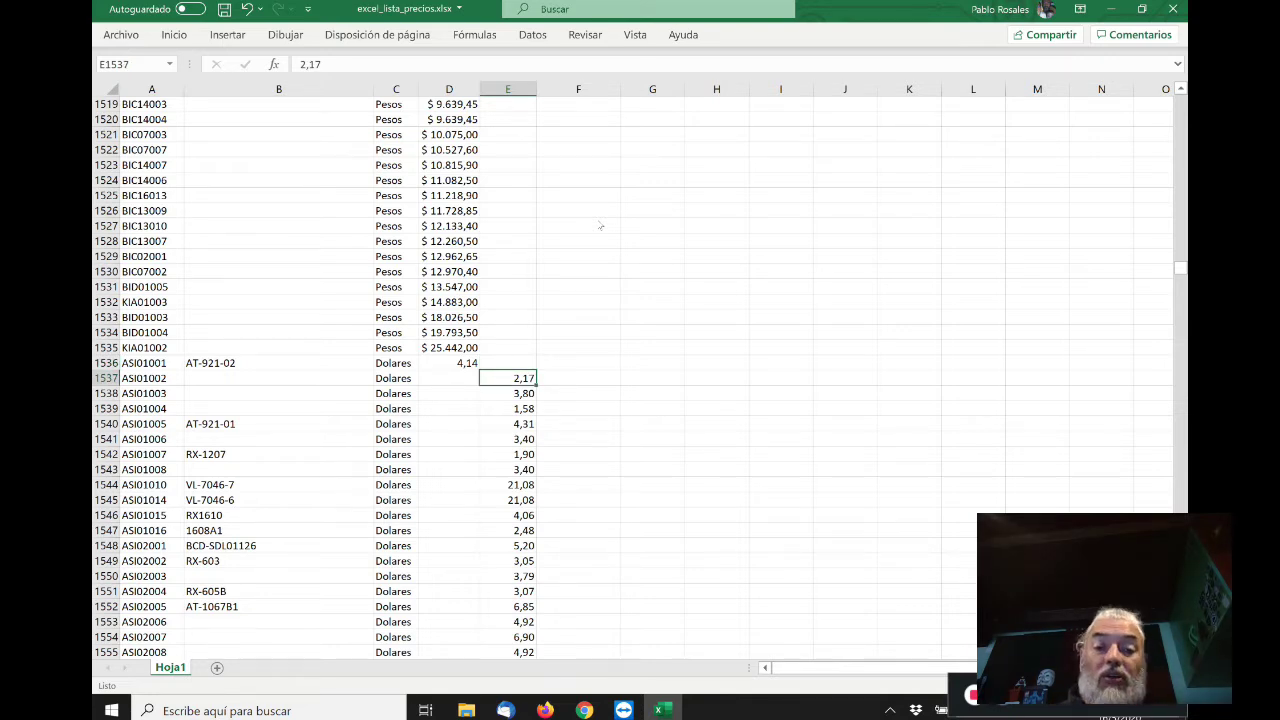
{"action": "key", "text": "ctrl+shift+Down"}
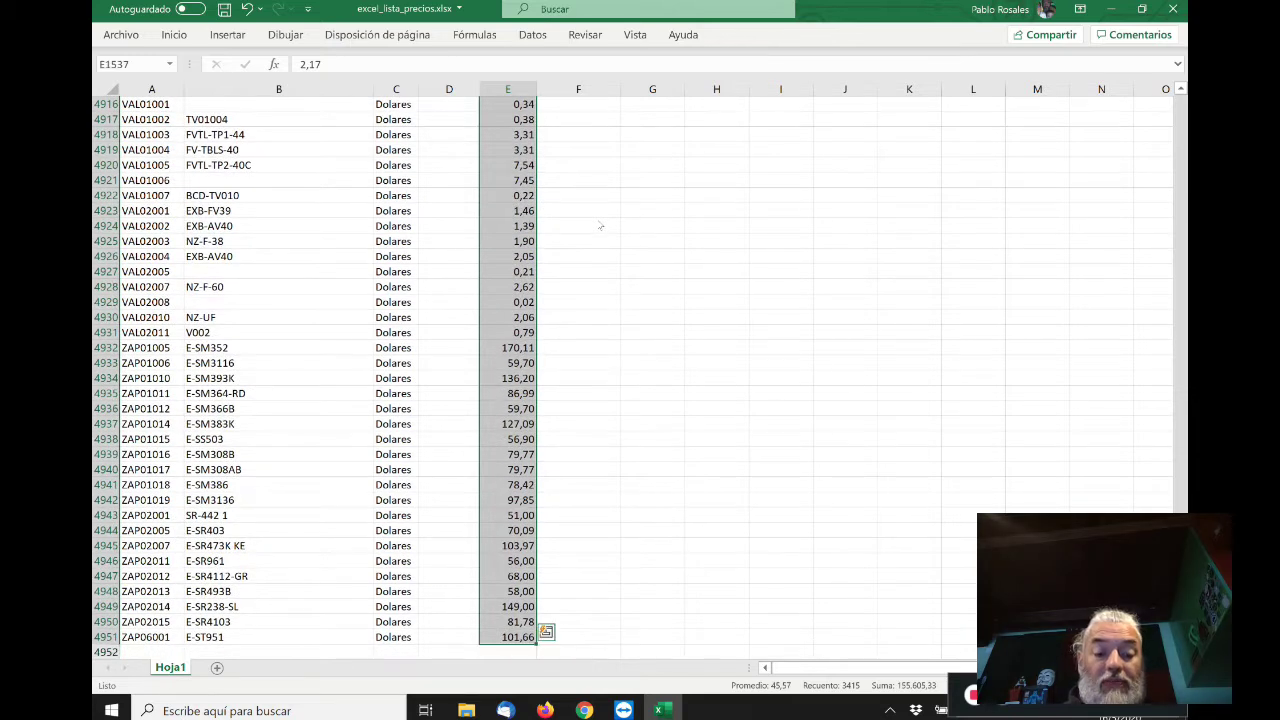
{"action": "key", "text": "ctrl+c"}
{"action": "key", "text": "Left"}
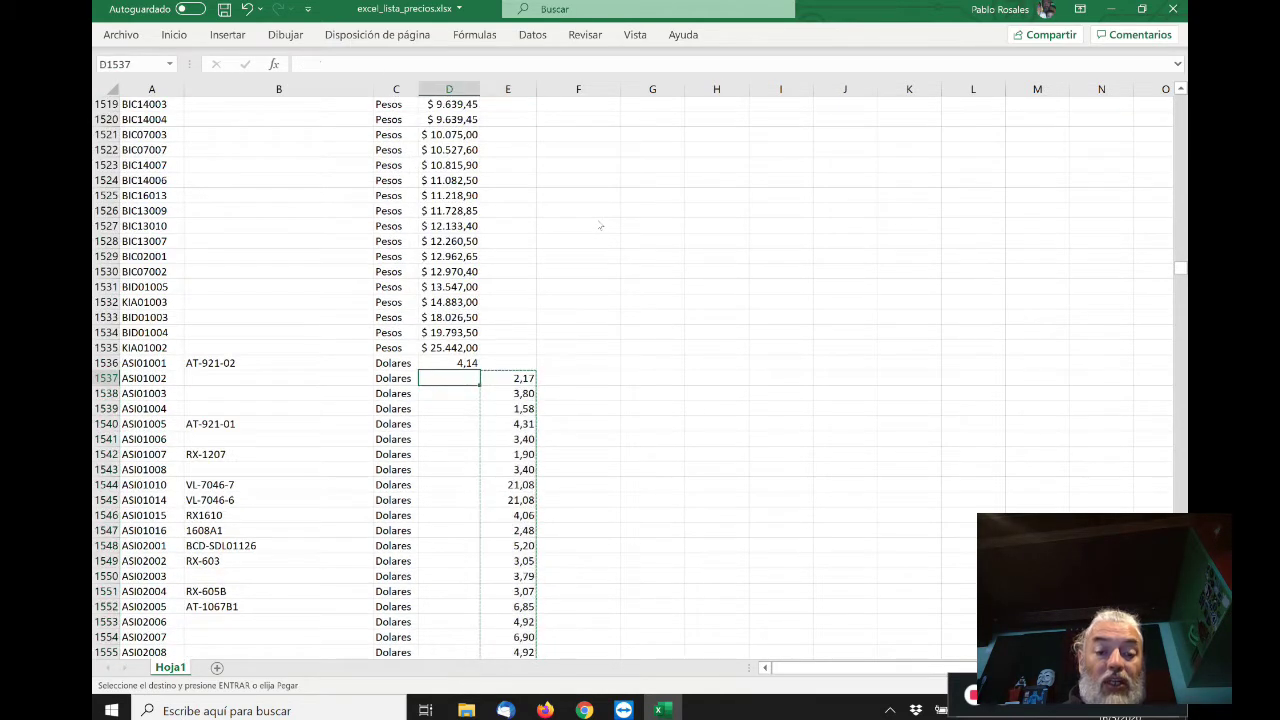
{"action": "key", "text": "ctrl+v"}
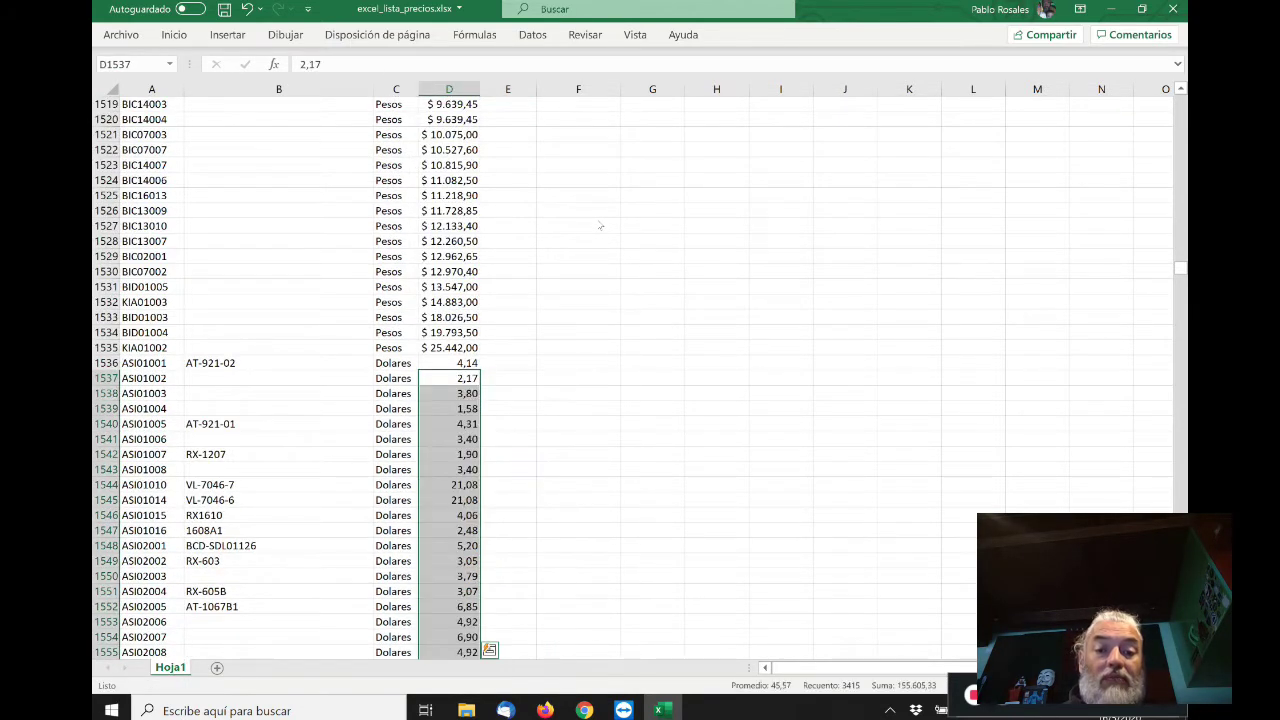
- Check the Moneda and Precio columns down to the last row 4951, and the emptied Precio U$S column's heading
{"action": "key", "text": "ctrl+Up"}
{"action": "key", "text": "ctrl+Down"}
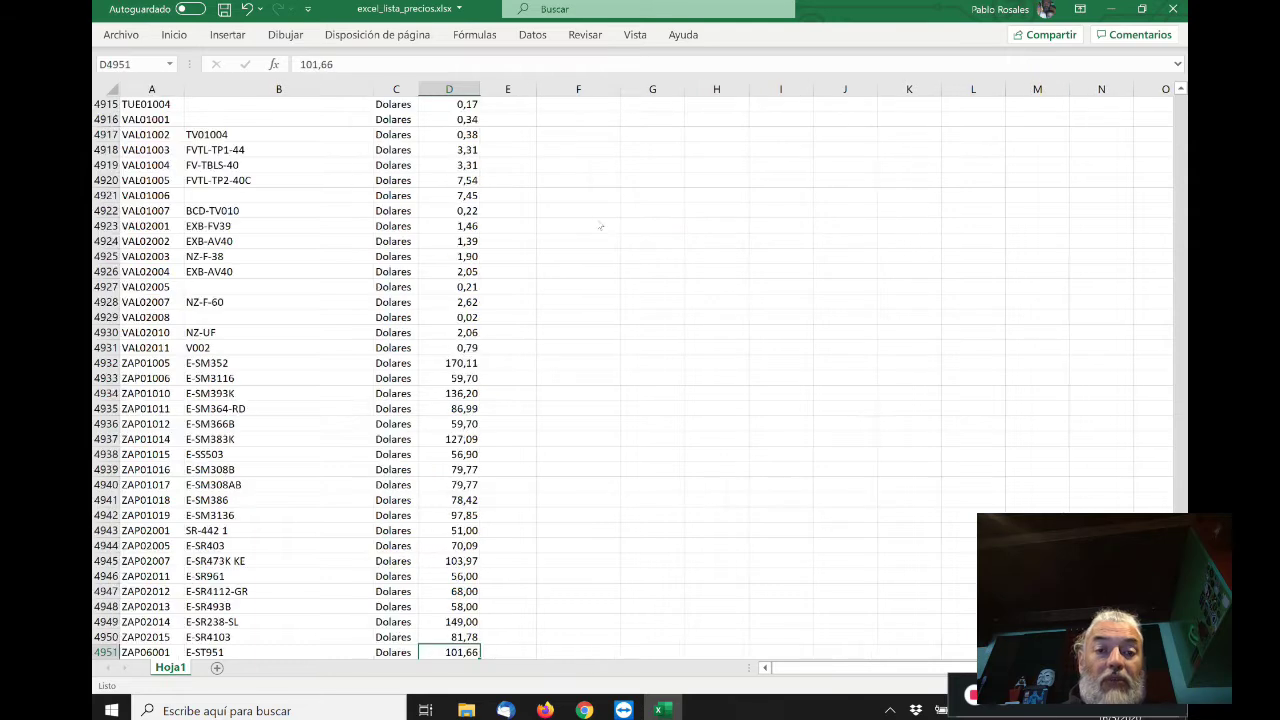
{"action": "key", "text": "ctrl+Up"}
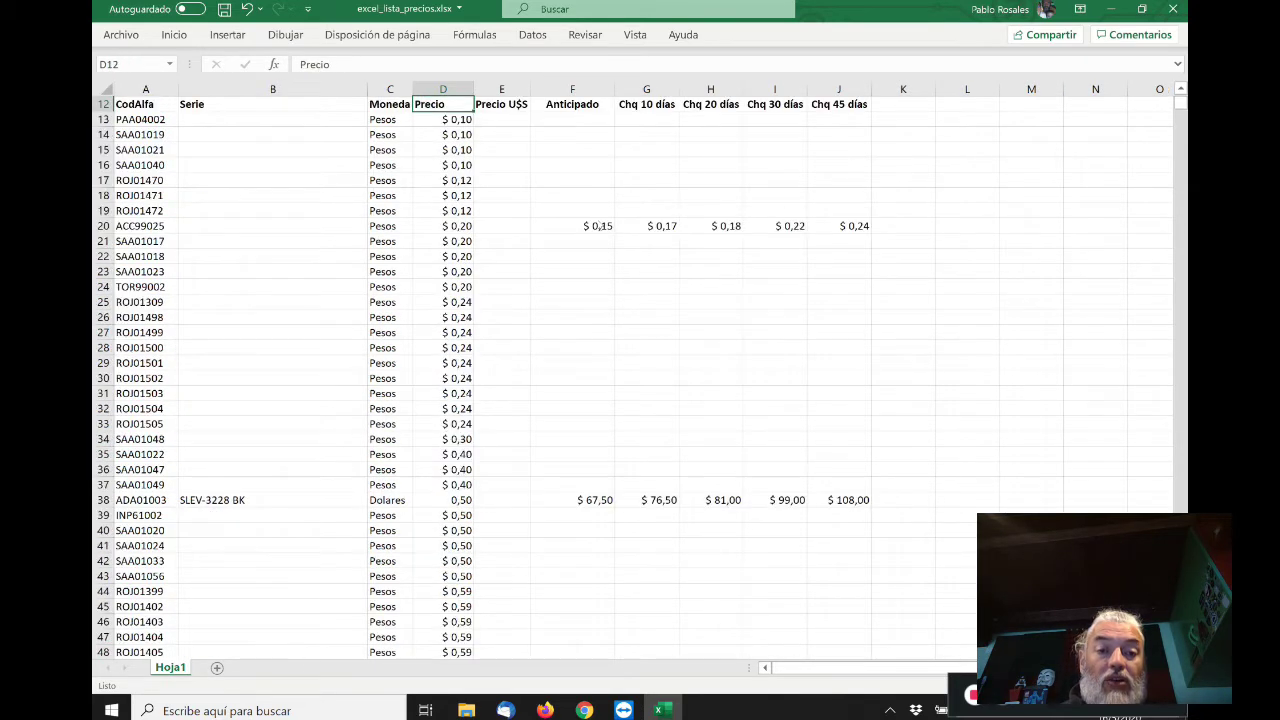
{"action": "key", "text": "Left"}
{"action": "key", "text": "ctrl+Down"}
{"action": "key", "text": "Right"}
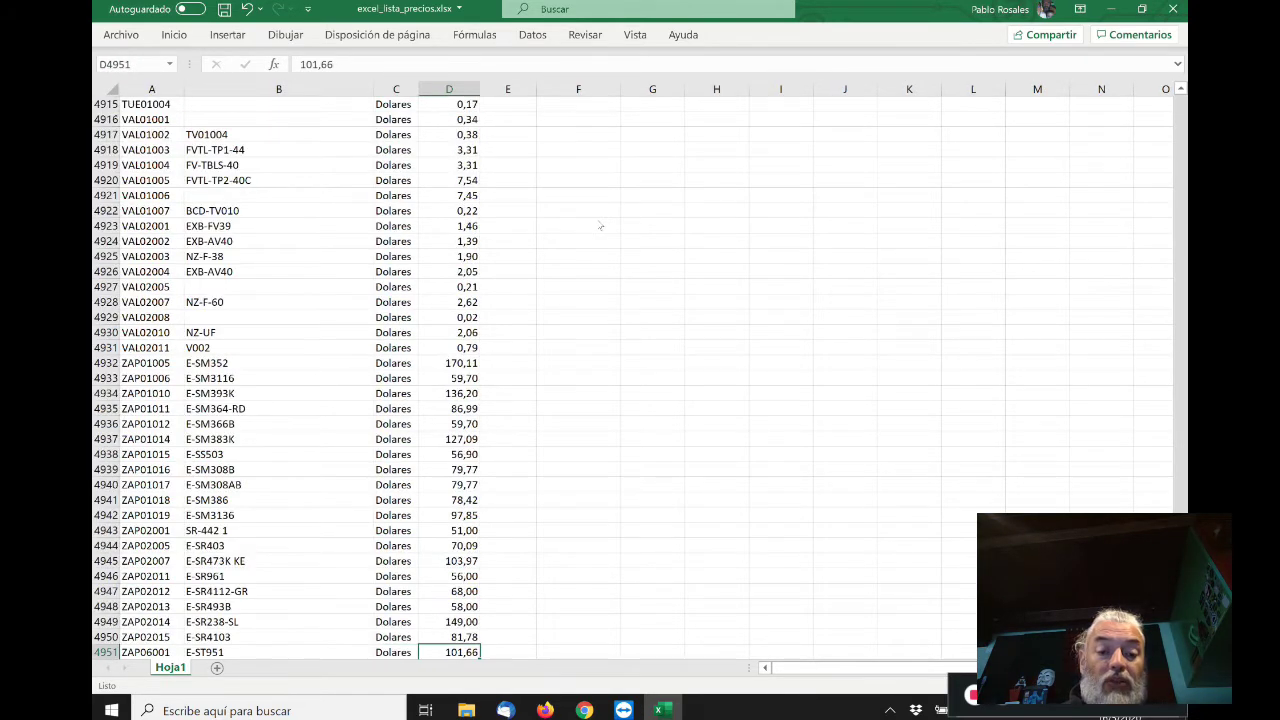
{"action": "key", "text": "ctrl+Up"}
{"action": "key", "text": "ctrl+Up"}
{"action": "key", "text": "ctrl+Up"}
{"action": "key", "text": "ctrl+Up"}
{"action": "key", "text": "ctrl+Up"}
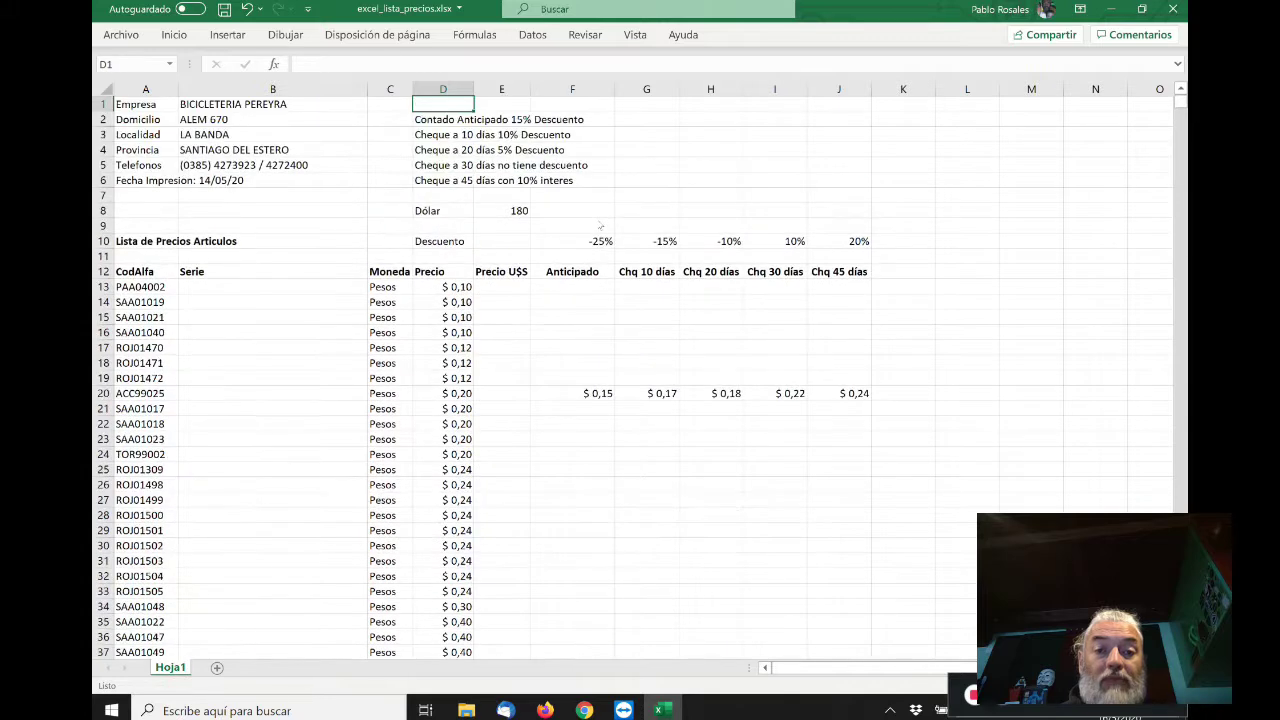
{"action": "key", "text": "Down"}
{"action": "key", "text": "Down"}
{"action": "key", "text": "Down"}
{"action": "key", "text": "Down"}
{"action": "key", "text": "Down"}
{"action": "key", "text": "Down"}
{"action": "key", "text": "Down"}
{"action": "key", "text": "Down"}
{"action": "key", "text": "Down"}
{"action": "key", "text": "Down"}
{"action": "key", "text": "Right"}
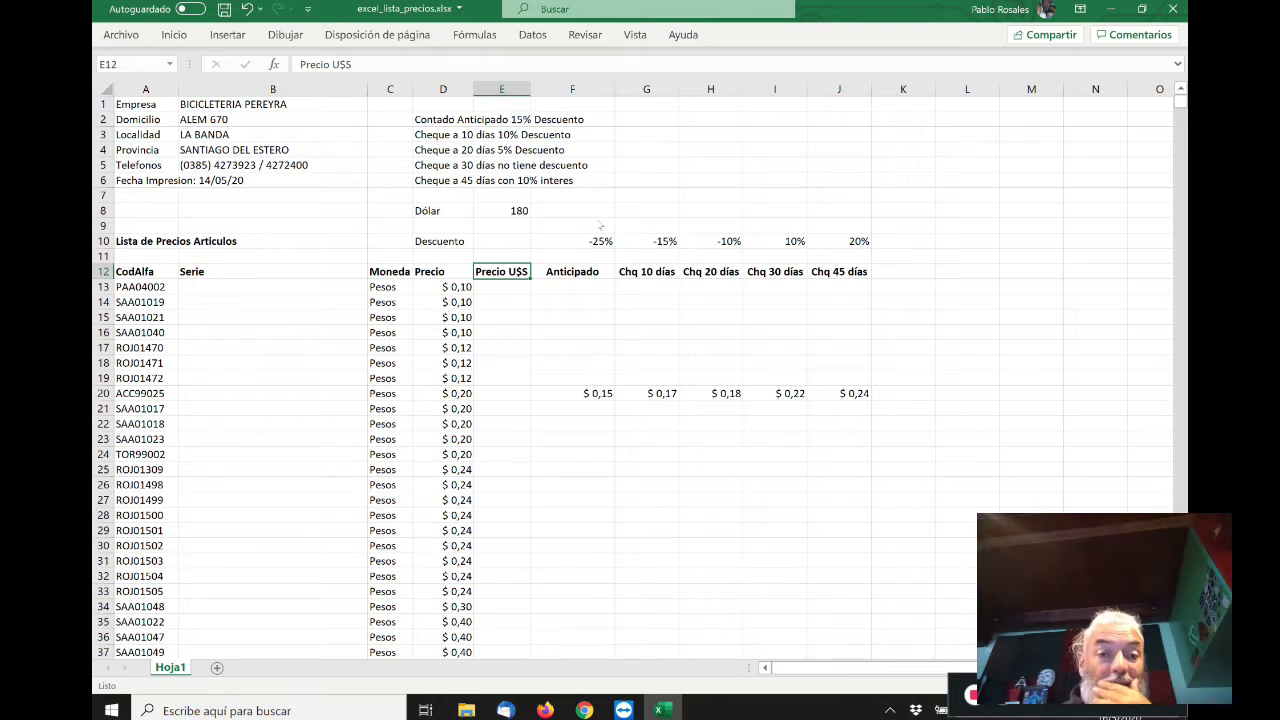
- Move the Dólar rate of 180 from E8 to F8, out of the Precio U$S column
{"action": "key", "text": "Up"}
{"action": "key", "text": "Up"}
{"action": "key", "text": "Up"}
{"action": "key", "text": "Up"}
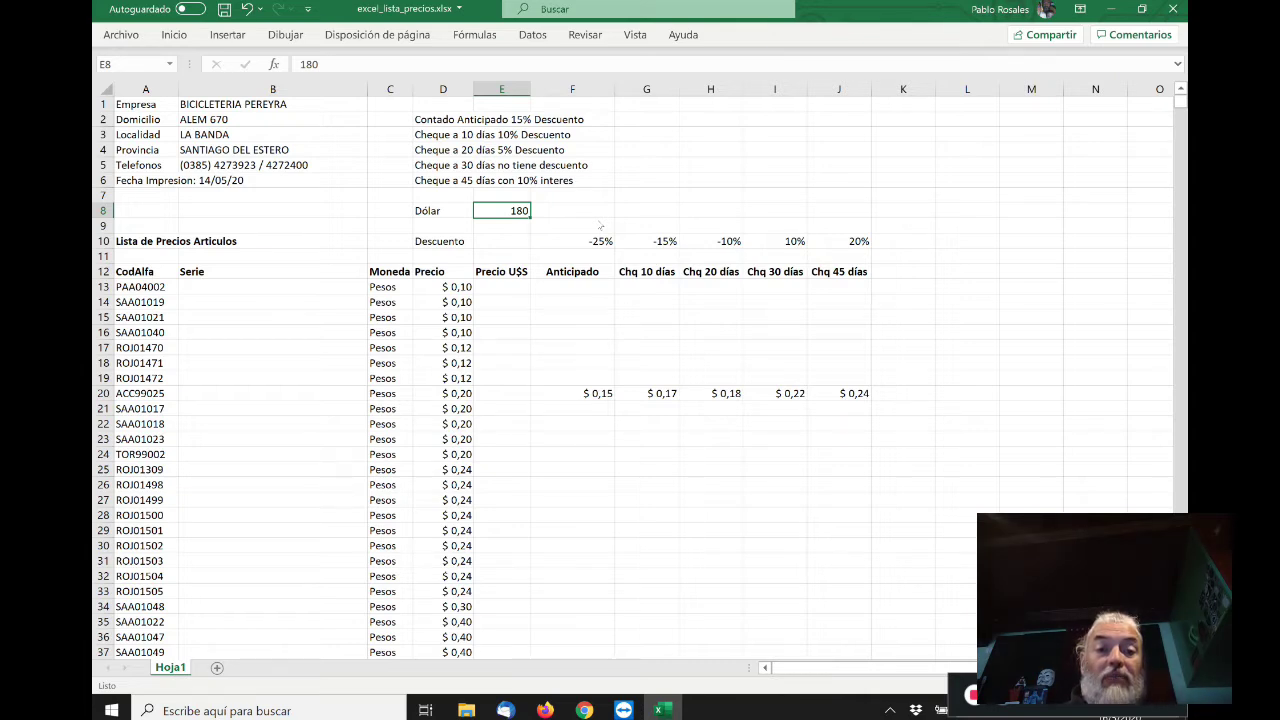
{"action": "key", "text": "Left"}
{"action": "key", "text": "Right"}
{"action": "key", "text": "Right"}
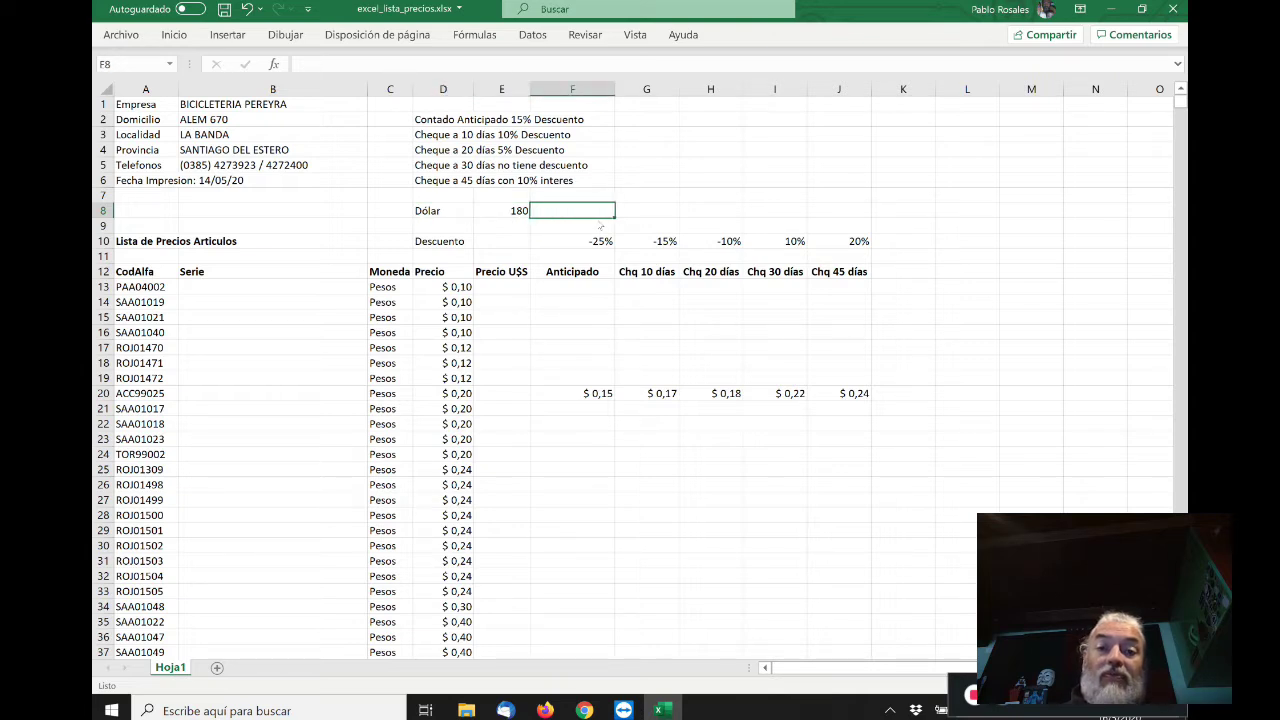
{"action": "key", "text": "Left"}
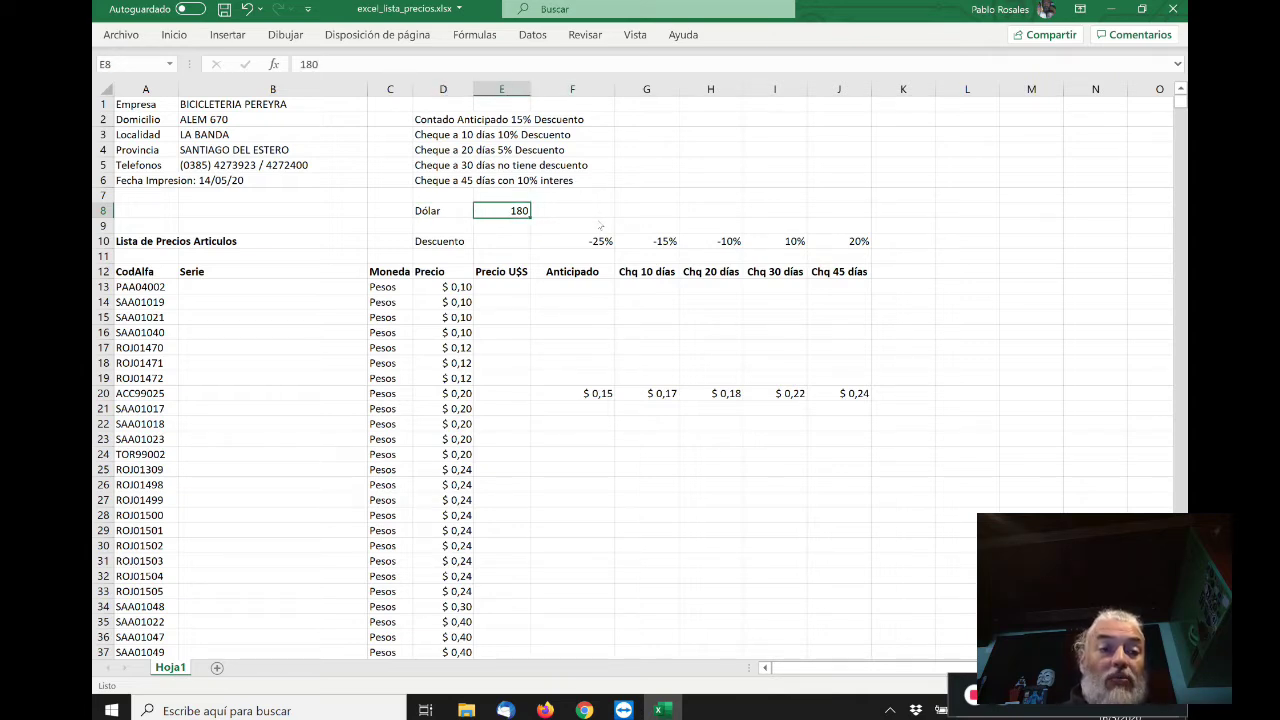
{"action": "key", "text": "ctrl+c"}
{"action": "key", "text": "Right"}
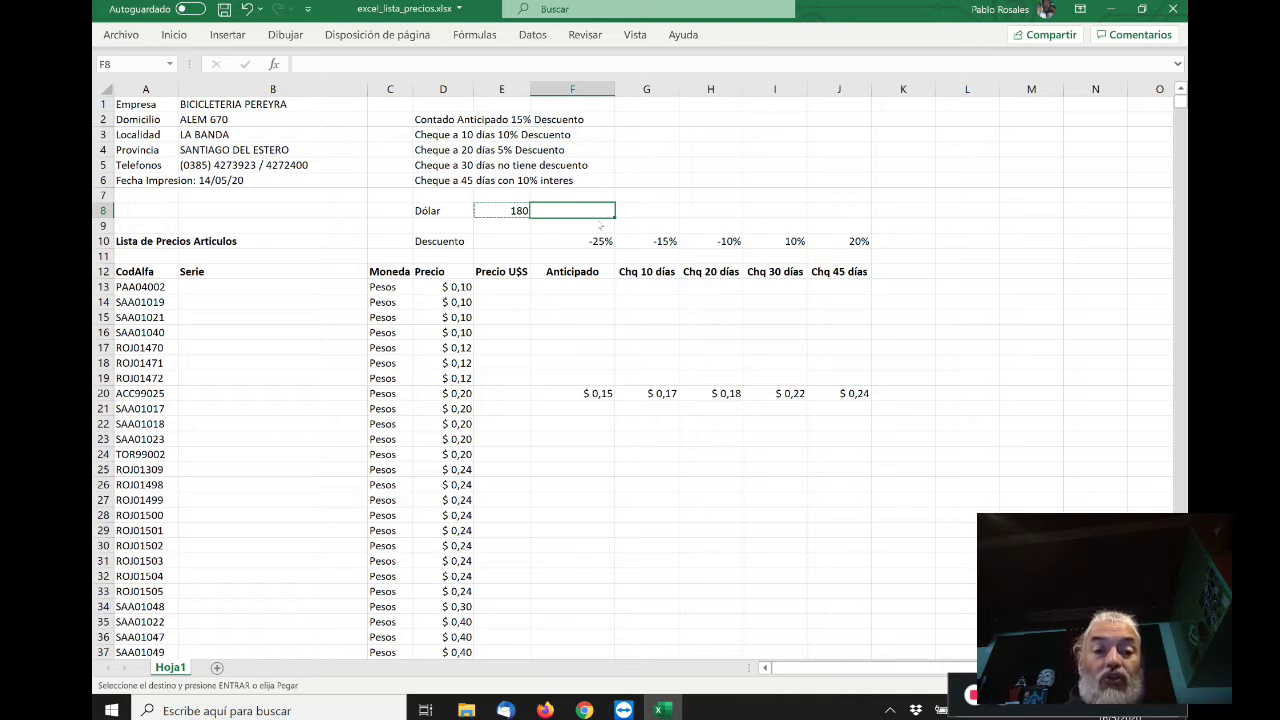
{"action": "key", "text": "Return"}
- Examine the price formulas in row 20, starting from the Anticipado column, to see which dollar rate cell they reference
{"action": "key", "text": "Down"}
{"action": "key", "text": "Down"}
{"action": "key", "text": "Down"}
{"action": "key", "text": "Down"}
{"action": "key", "text": "Down"}
{"action": "key", "text": "Down"}
{"action": "key", "text": "Down"}
{"action": "key", "text": "Down"}
{"action": "key", "text": "Down"}
{"action": "key", "text": "Down"}
{"action": "key", "text": "Down"}
{"action": "key", "text": "Down"}
{"action": "key", "text": "Down"}
{"action": "key", "text": "Down"}
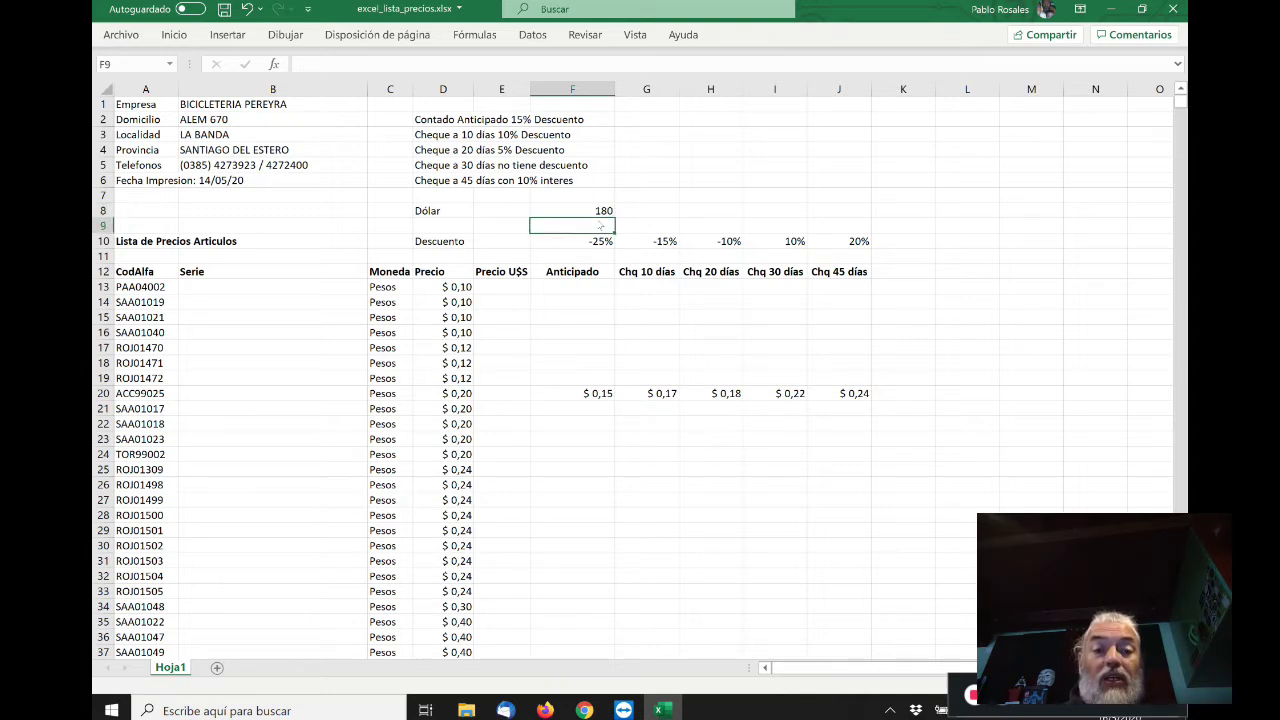
{"action": "key", "text": "Up"}
{"action": "key", "text": "Up"}
{"action": "key", "text": "Right"}
{"action": "key", "text": "Right"}
{"action": "key", "text": "Right"}
{"action": "key", "text": "Right"}
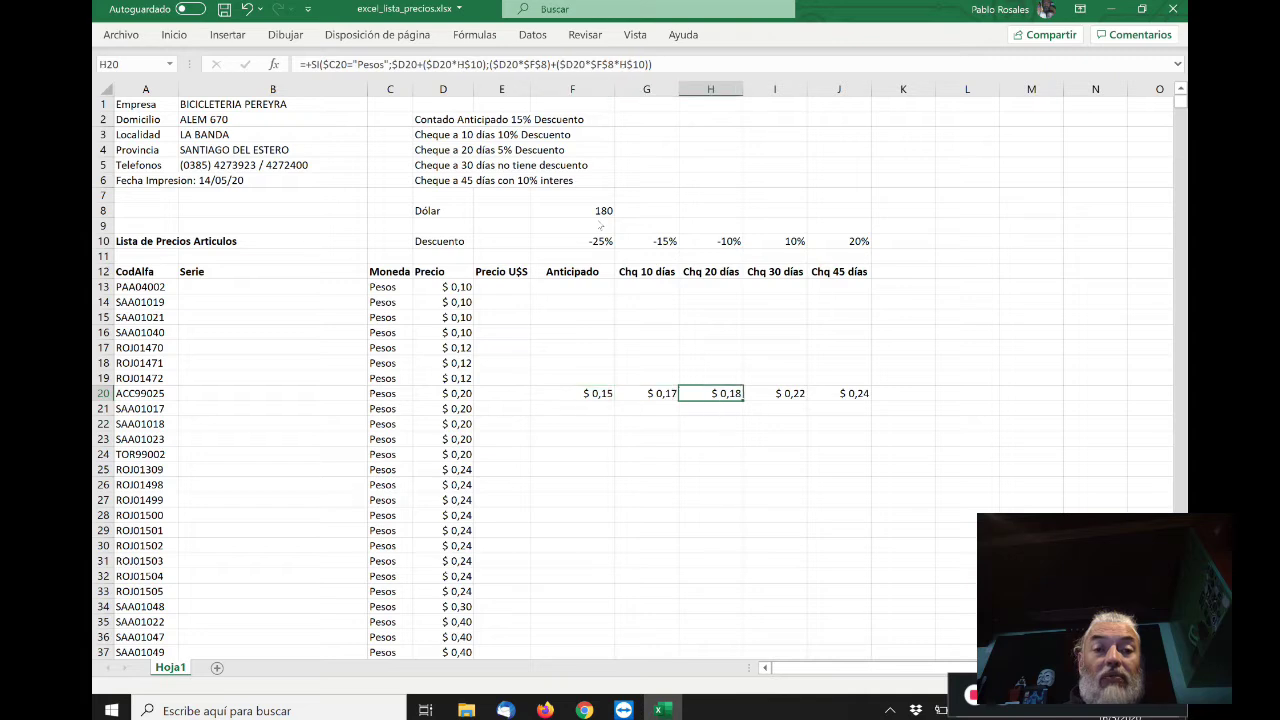
{"action": "key", "text": "Left"}
{"action": "key", "text": "Left"}
{"action": "key", "text": "Left"}
{"action": "key", "text": "Left"}
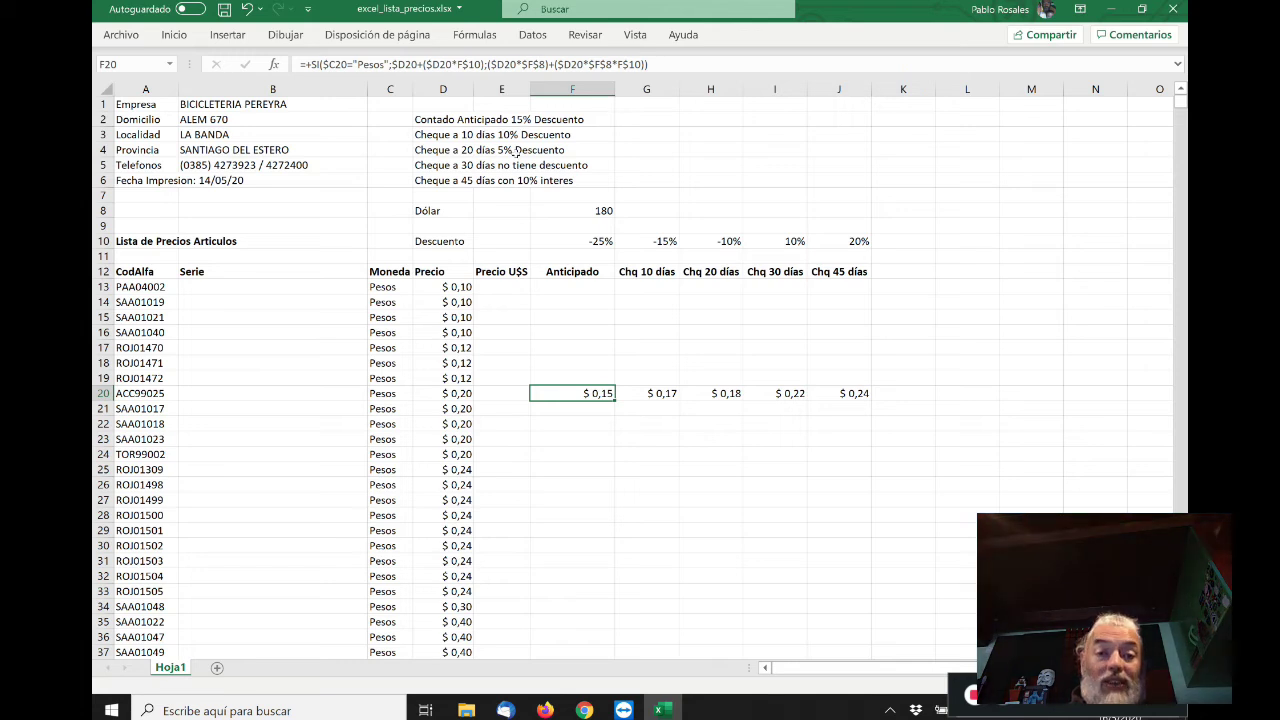
- Compare the Anticipado formula in F20 with the dollar rate in F8 and the discount in F10
{"action": "left_click", "coordinate": [587, 266]}
{"action": "key", "text": "Up"}
{"action": "key", "text": "Up"}
{"action": "key", "text": "Up"}
{"action": "key", "text": "Up"}
{"action": "key", "text": "Up"}
{"action": "key", "text": "Up"}
{"action": "key", "text": "Up"}
{"action": "key", "text": "Up"}
{"action": "key", "text": "Up"}
{"action": "key", "text": "Up"}
{"action": "key", "text": "Up"}
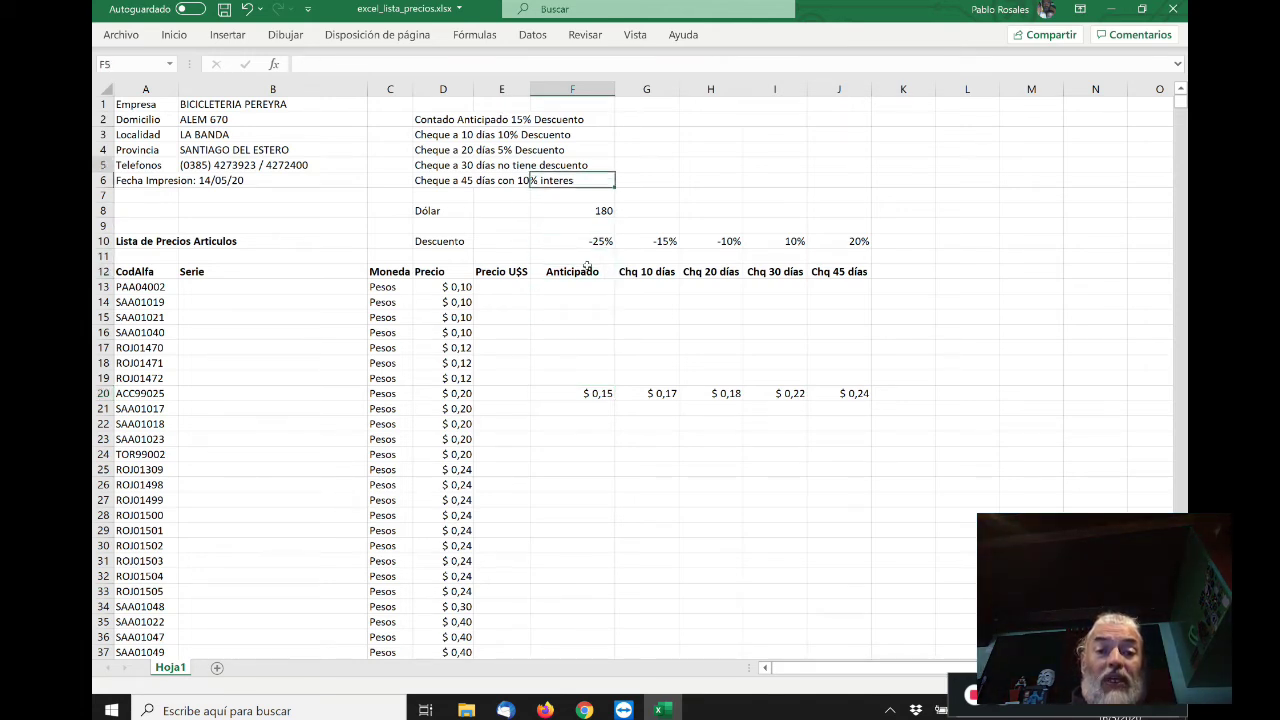
{"action": "key", "text": "Down"}
{"action": "key", "text": "Down"}
{"action": "key", "text": "Down"}
{"action": "key", "text": "Down"}
{"action": "key", "text": "Down"}
{"action": "key", "text": "Down"}
{"action": "key", "text": "Down"}
{"action": "key", "text": "Down"}
{"action": "key", "text": "Down"}
{"action": "key", "text": "Down"}
{"action": "key", "text": "Down"}
{"action": "key", "text": "Down"}
{"action": "key", "text": "Down"}
{"action": "key", "text": "Down"}
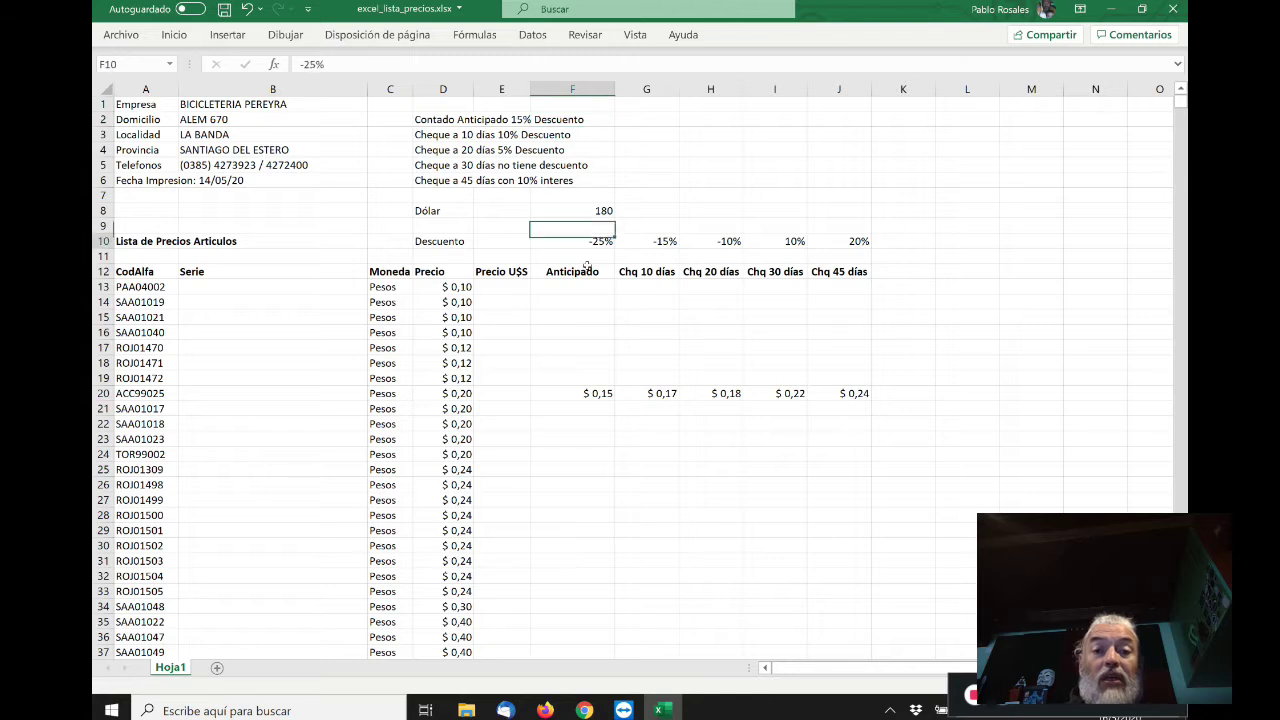
{"action": "key", "text": "Down"}
{"action": "key", "text": "Down"}
{"action": "key", "text": "Down"}
{"action": "key", "text": "Down"}
{"action": "key", "text": "Down"}
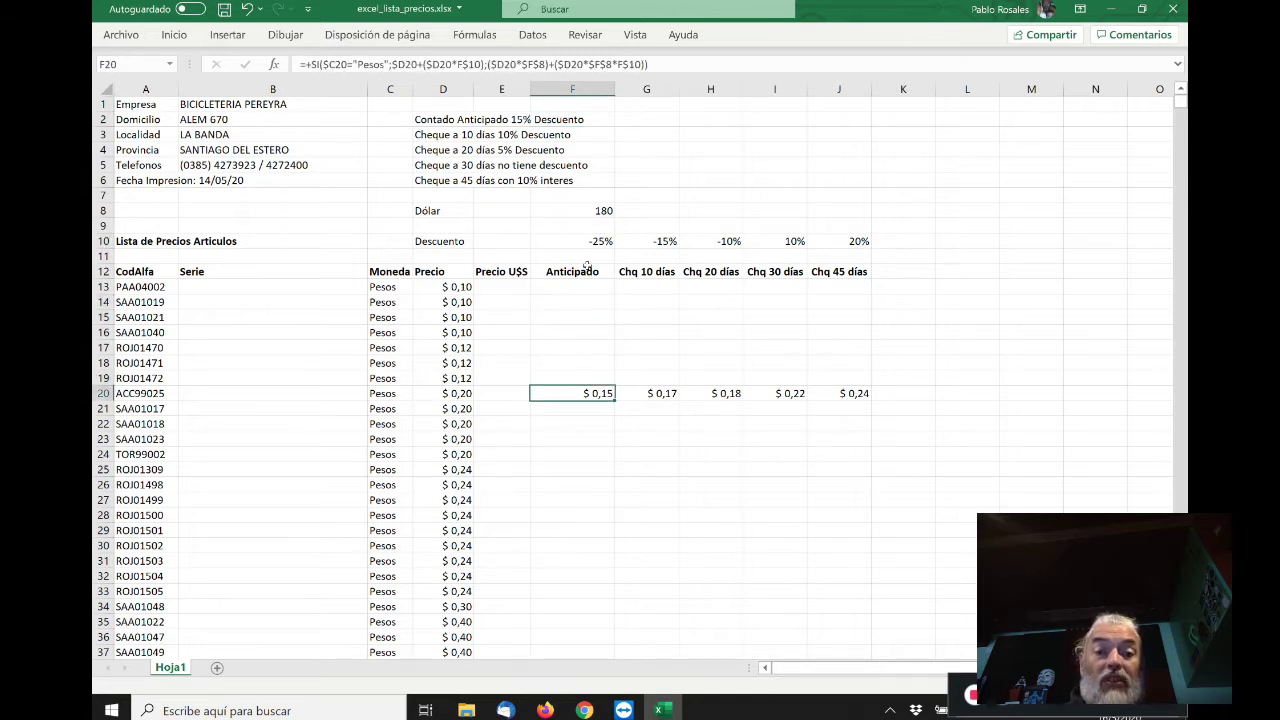
- Delete the whole empty Precio U$S column E
{"action": "key", "text": "Up"}
{"action": "key", "text": "Up"}
{"action": "key", "text": "Up"}
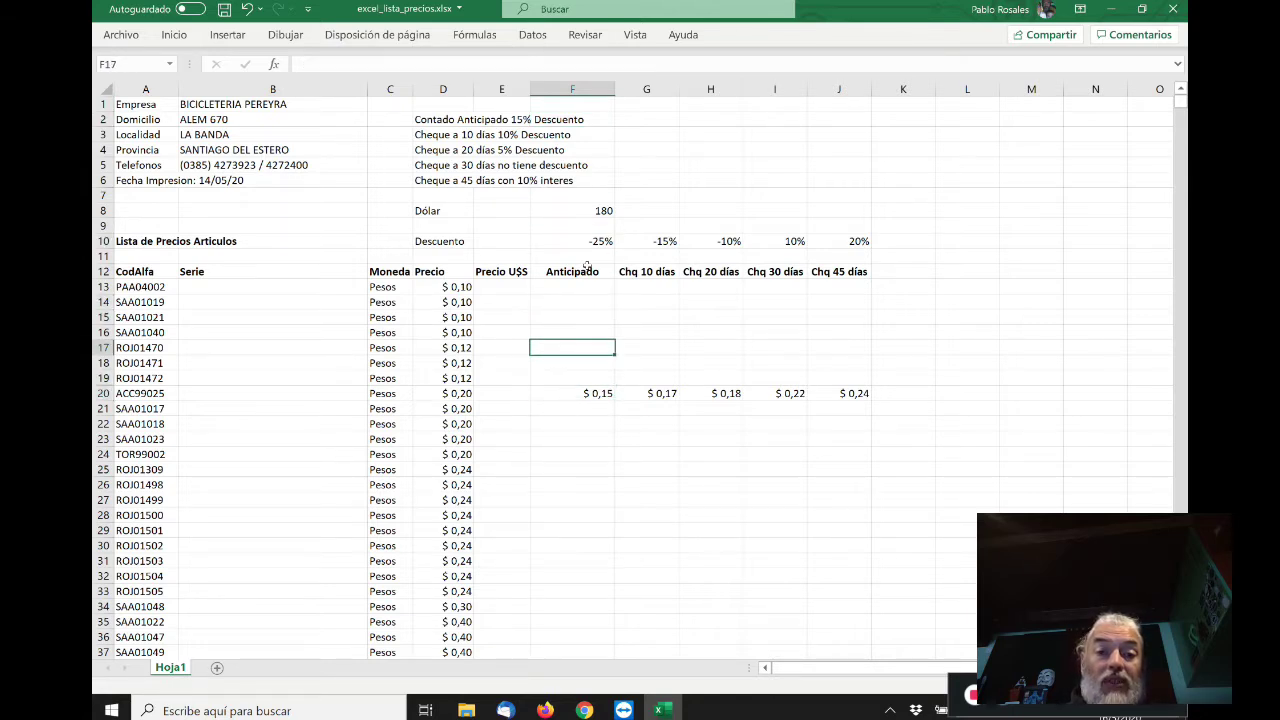
{"action": "key", "text": "Left"}
{"action": "key", "text": "Right"}
{"action": "key", "text": "Left"}
{"action": "key", "text": "Right"}
{"action": "key", "text": "Left"}
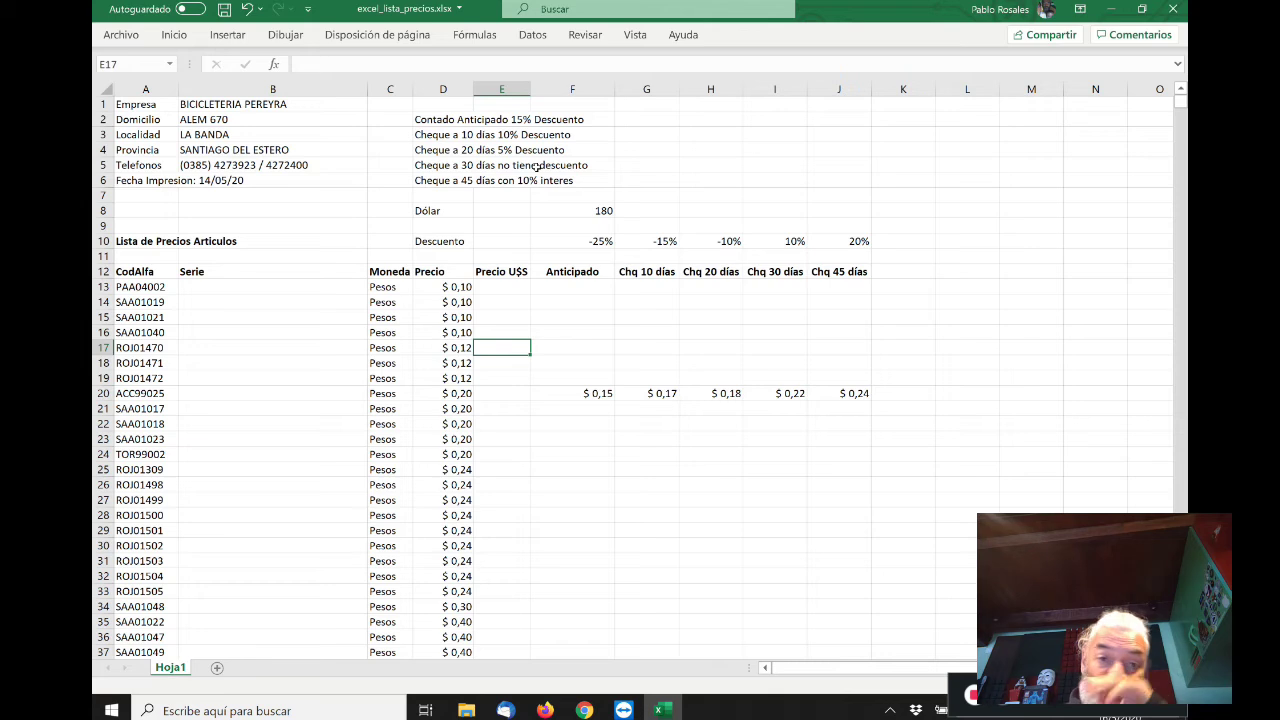
{"action": "left_click", "coordinate": [501, 89]}
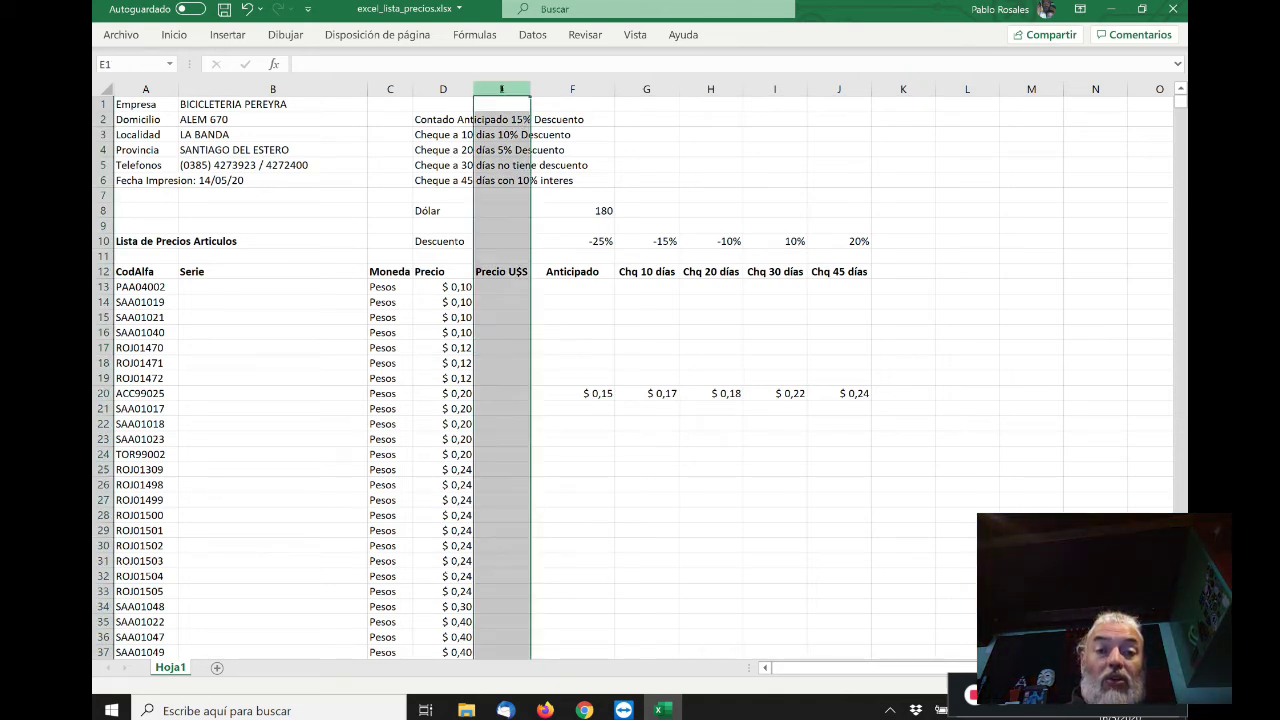
{"action": "right_click", "coordinate": [501, 89]}
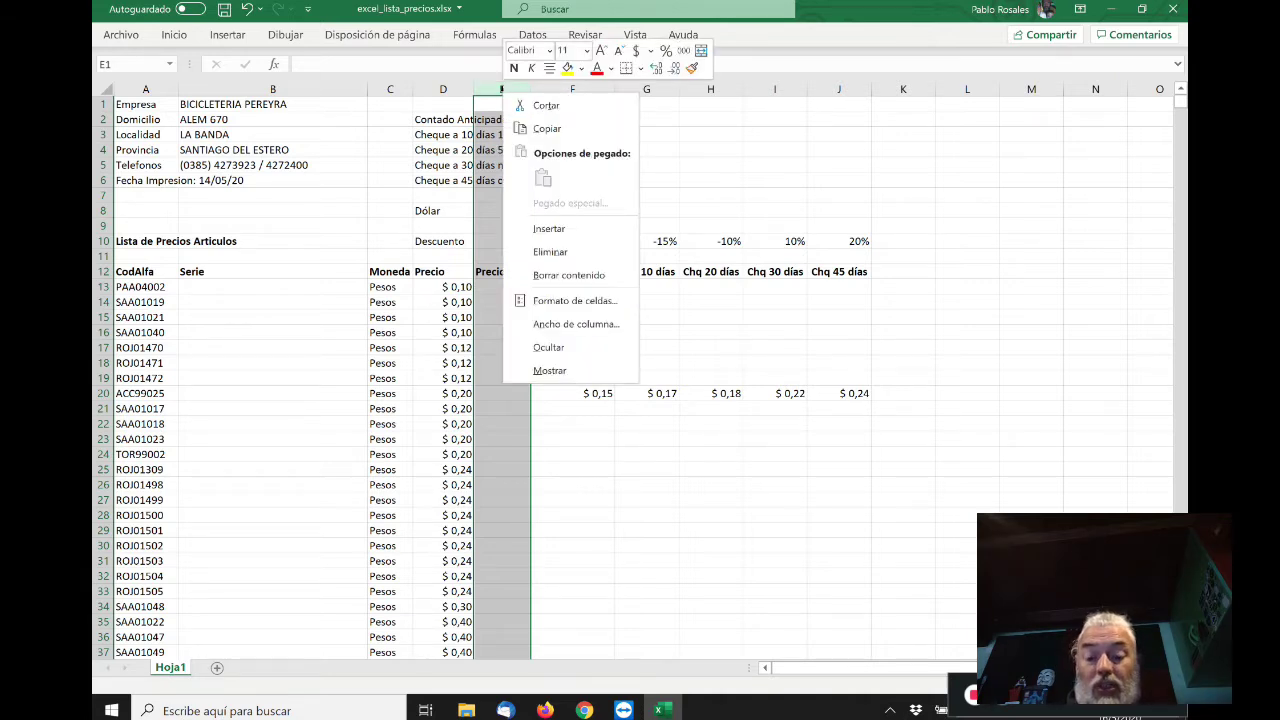
{"action": "left_click", "coordinate": [570, 253]}
{"action": "left_click", "coordinate": [570, 253]}
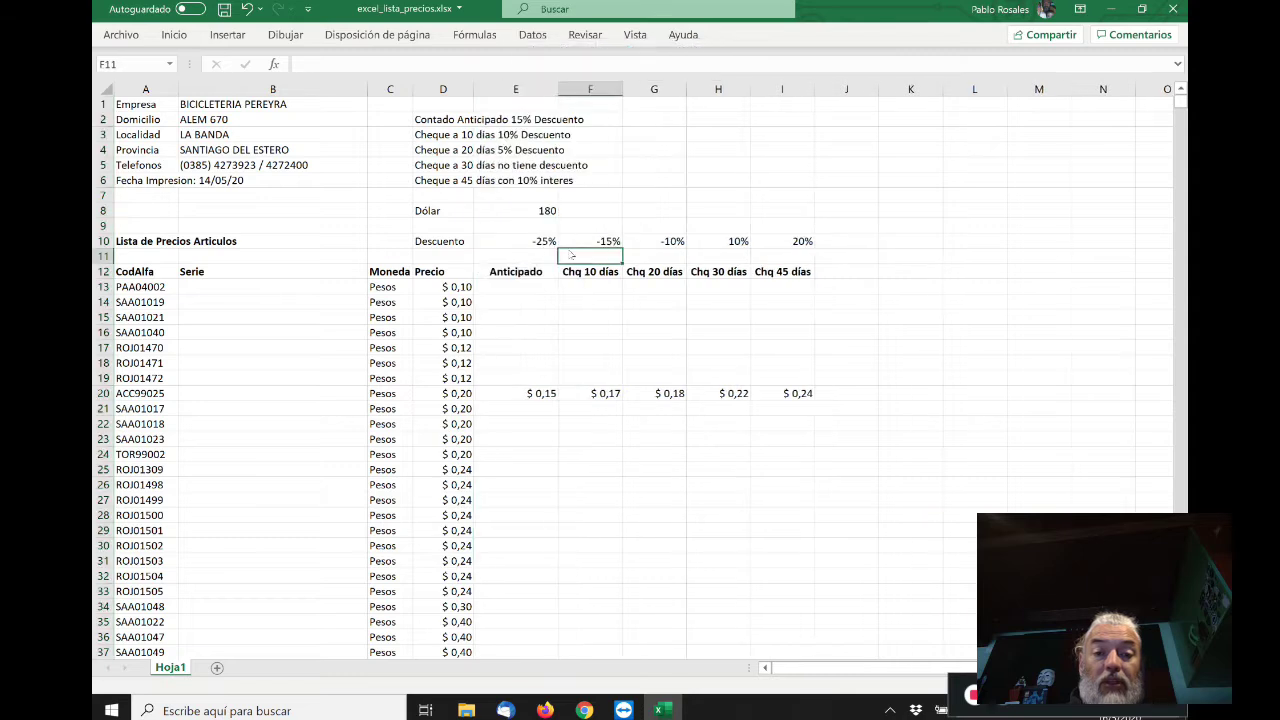
- Check the Dólar rate in E8 and the payment-term headings in row 12, from Anticipado to Chq 45 días
{"action": "left_click", "coordinate": [501, 207]}
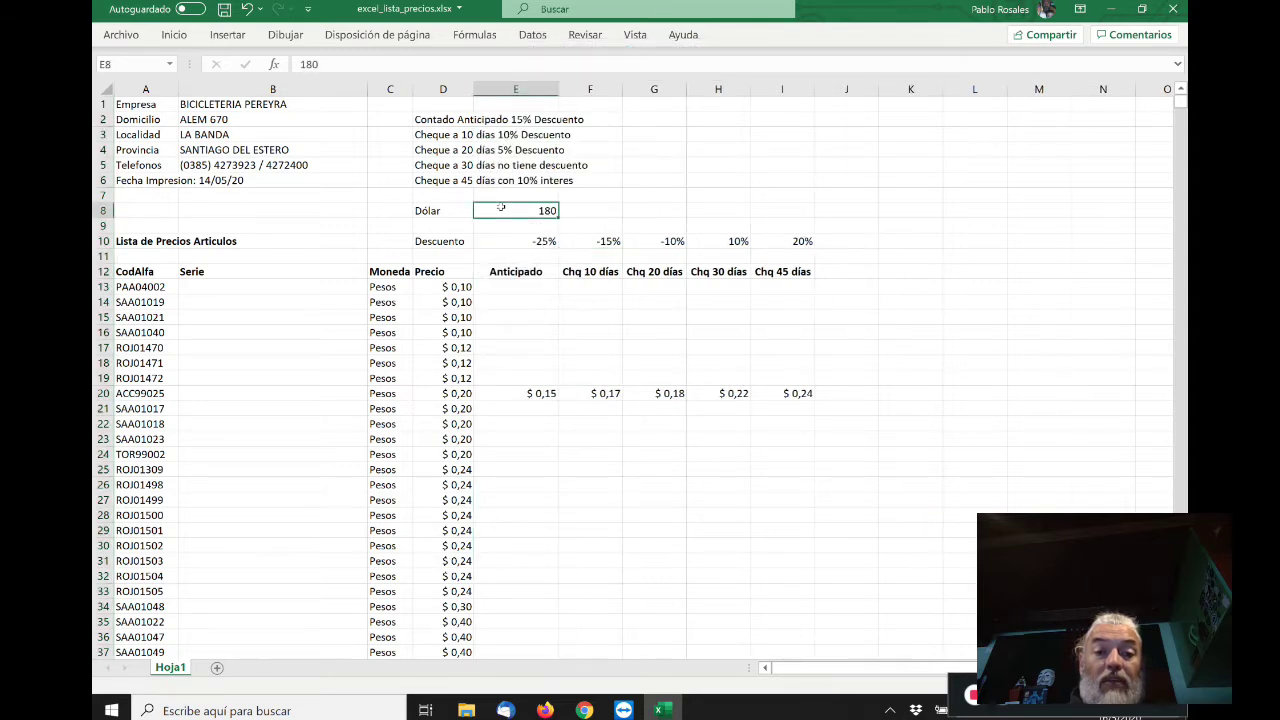
{"action": "key", "text": "Down"}
{"action": "key", "text": "Down"}
{"action": "key", "text": "Down"}
{"action": "key", "text": "Down"}
{"action": "key", "text": "Right"}
{"action": "key", "text": "Right"}
{"action": "key", "text": "Left"}
{"action": "key", "text": "Left"}
{"action": "key", "text": "Right"}
{"action": "key", "text": "Right"}
{"action": "key", "text": "Right"}
{"action": "key", "text": "Right"}
{"action": "key", "text": "Left"}
{"action": "key", "text": "Left"}
{"action": "key", "text": "Left"}
{"action": "key", "text": "Left"}
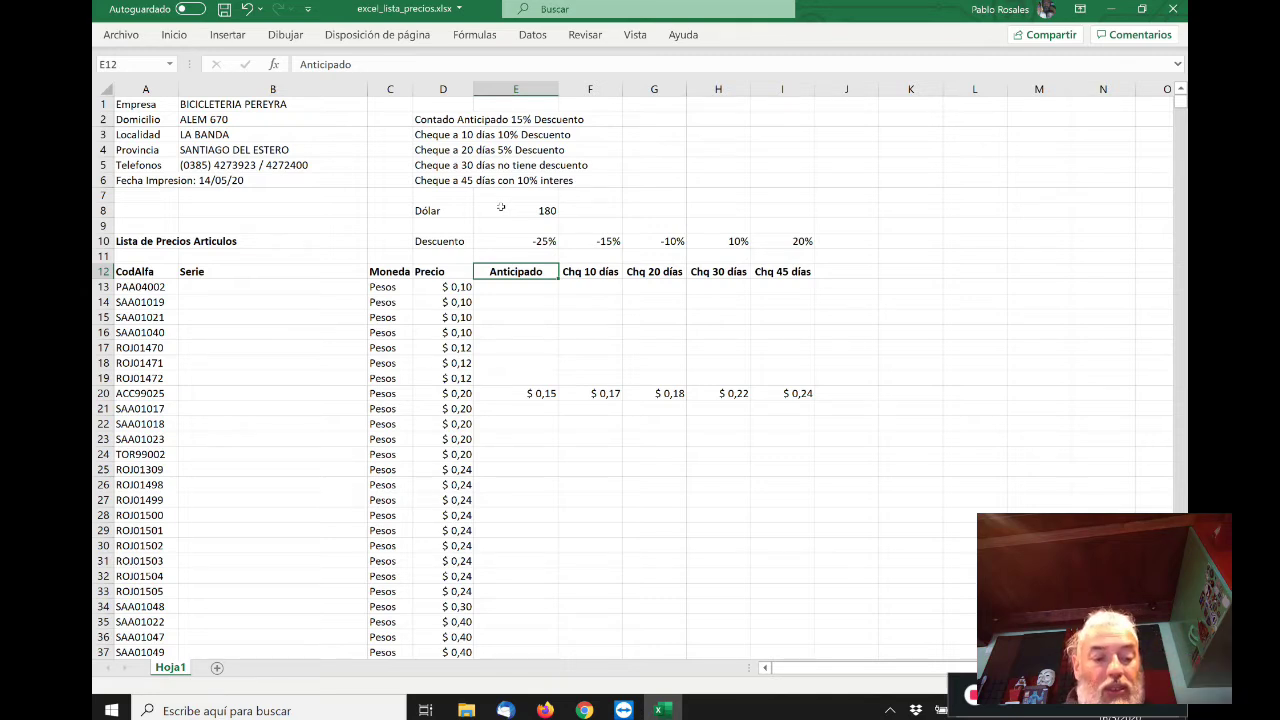
- Undo the deletion of the Precio U$S column and select cell E15 inside it
{"action": "key", "text": "ctrl+z"}
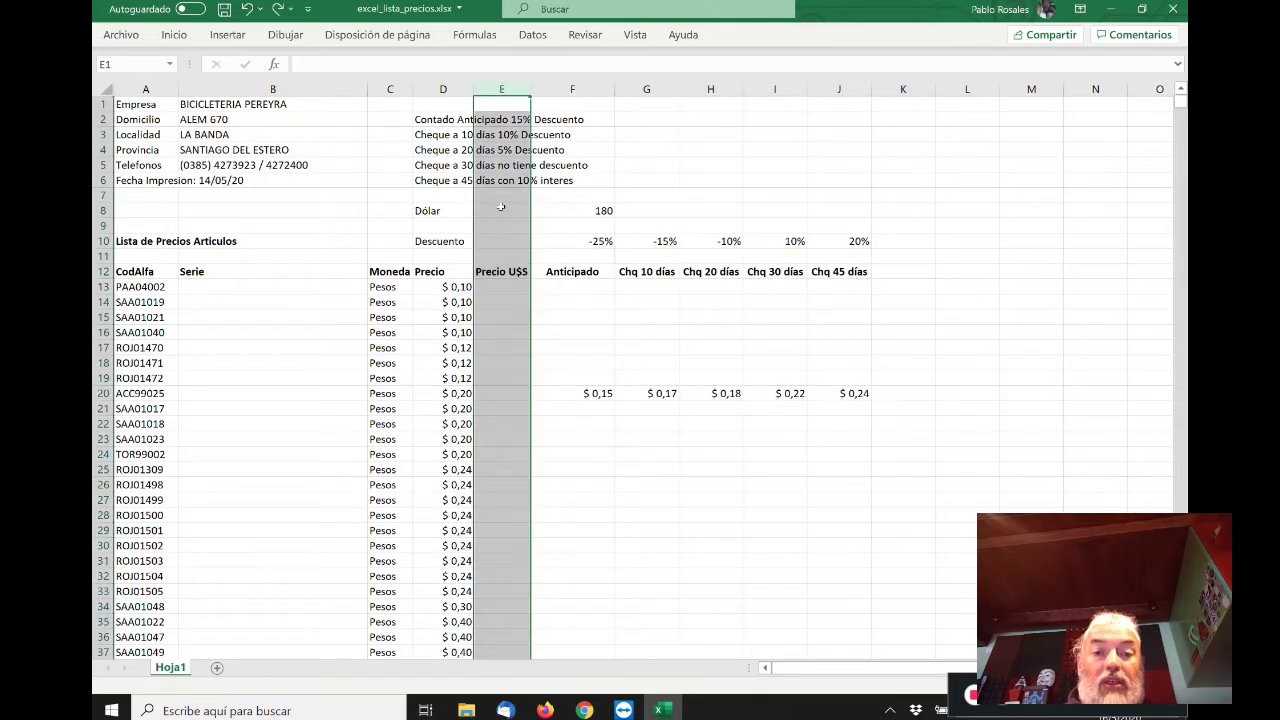
{"action": "key", "text": "Down"}
{"action": "key", "text": "Down"}
{"action": "key", "text": "Down"}
{"action": "key", "text": "Down"}
{"action": "key", "text": "Down"}
{"action": "key", "text": "Down"}
{"action": "key", "text": "Down"}
{"action": "key", "text": "Down"}
{"action": "key", "text": "Down"}
{"action": "key", "text": "Down"}
{"action": "key", "text": "Down"}
{"action": "key", "text": "Down"}
{"action": "key", "text": "Down"}
{"action": "key", "text": "Down"}
{"action": "key", "text": "Up"}
{"action": "key", "text": "Up"}
{"action": "key", "text": "Down"}
{"action": "key", "text": "Down"}
{"action": "key", "text": "Down"}
{"action": "key", "text": "Up"}
{"action": "key", "text": "Up"}
{"action": "key", "text": "Up"}
{"action": "key", "text": "Down"}
{"action": "key", "text": "Down"}
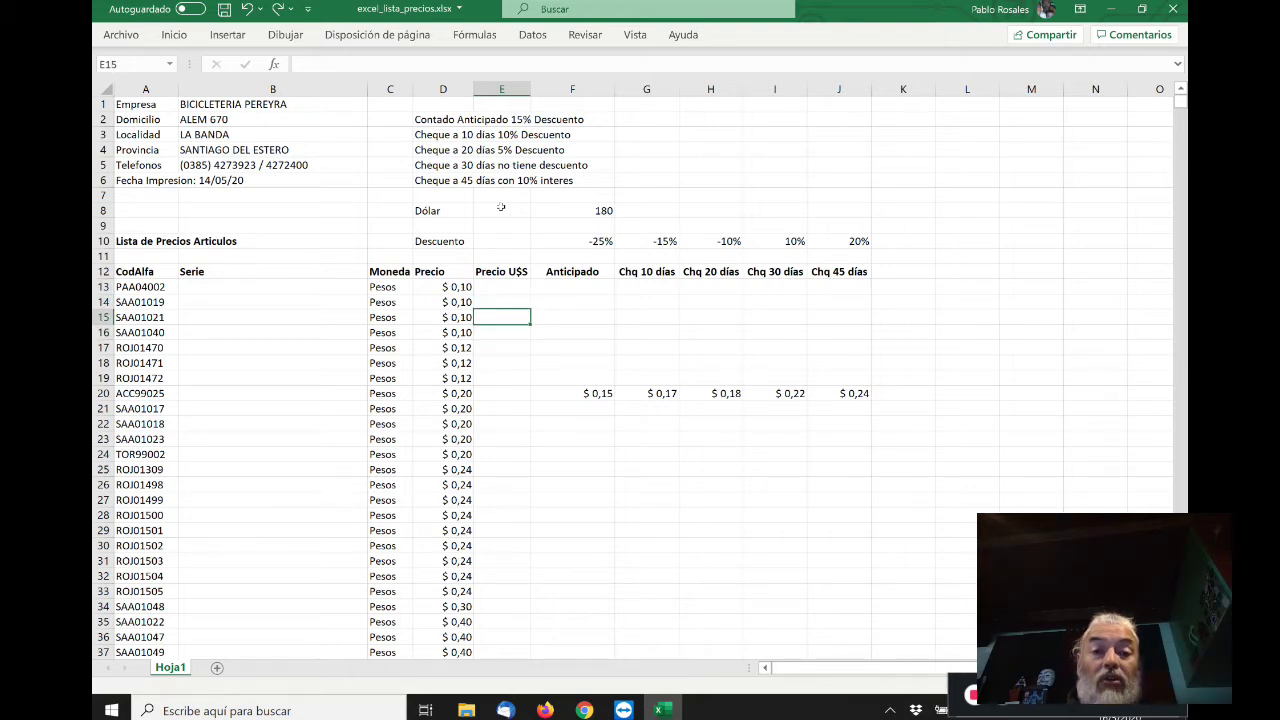
- Try to delete the entire Precio U$S column from cell E15 with the Toda la columna option, and undo it
{"action": "right_click", "coordinate": [505, 316]}
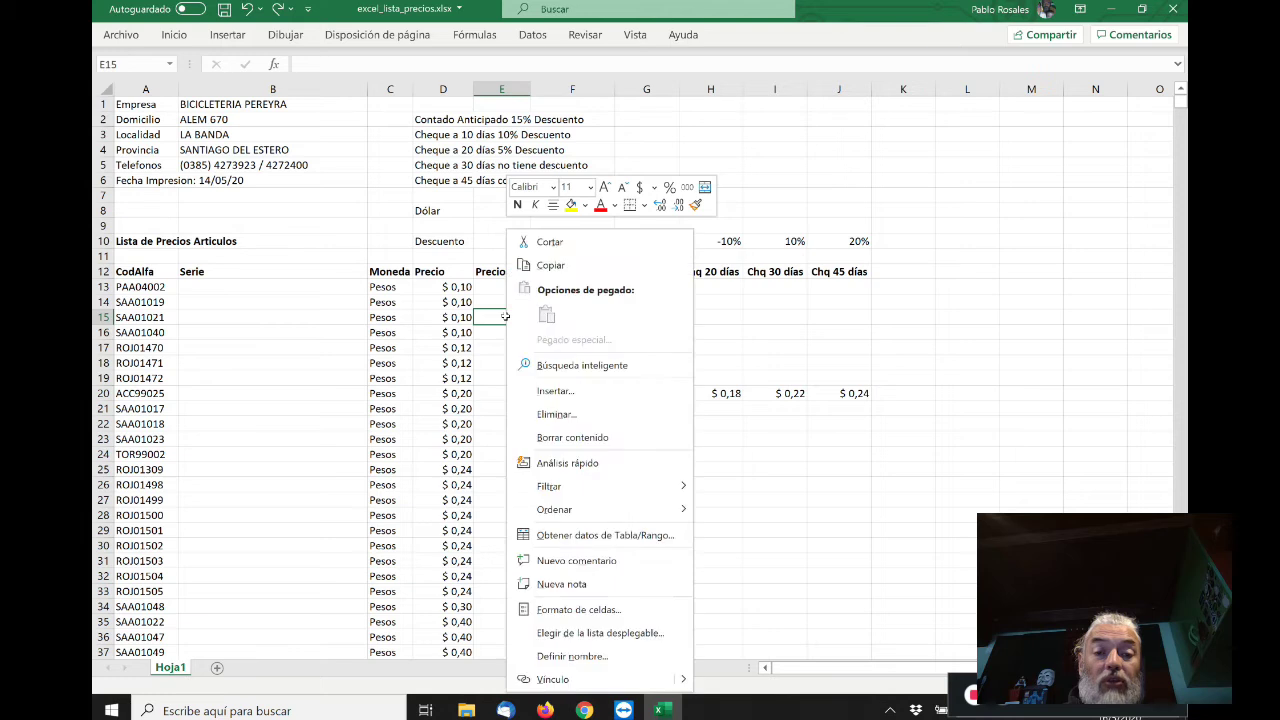
{"action": "left_click", "coordinate": [577, 415]}
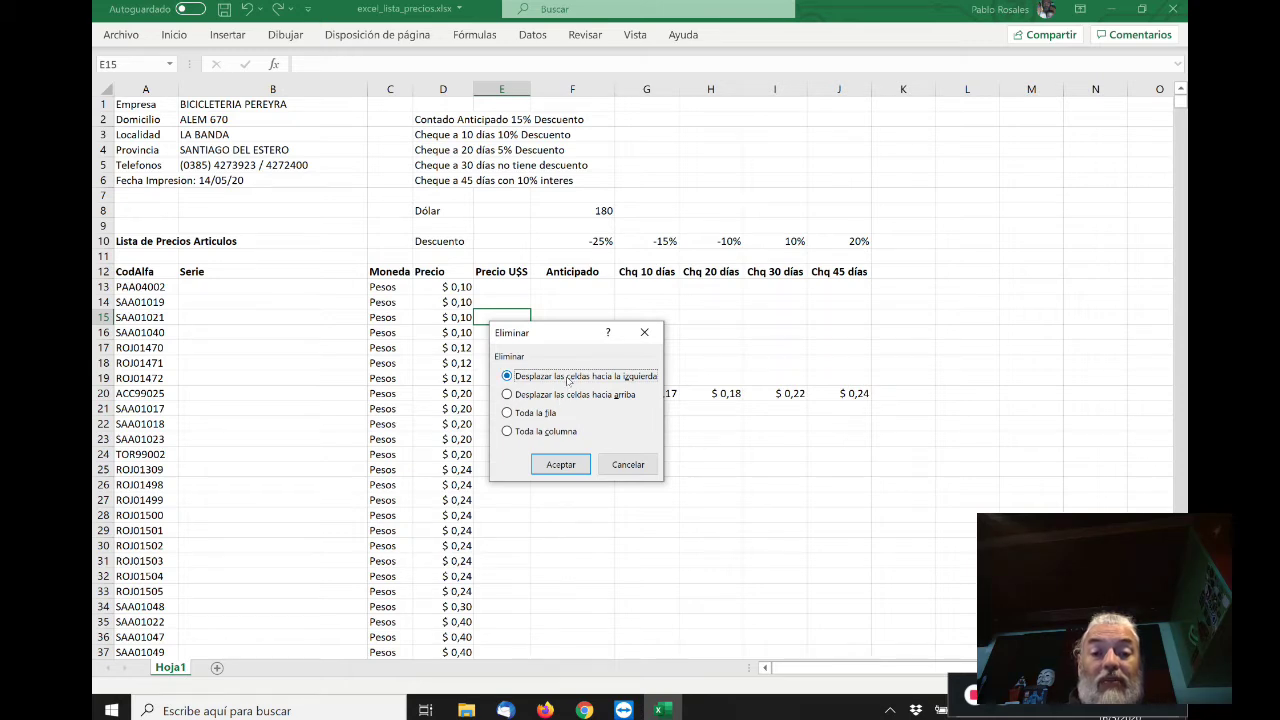
{"action": "left_click", "coordinate": [553, 432]}
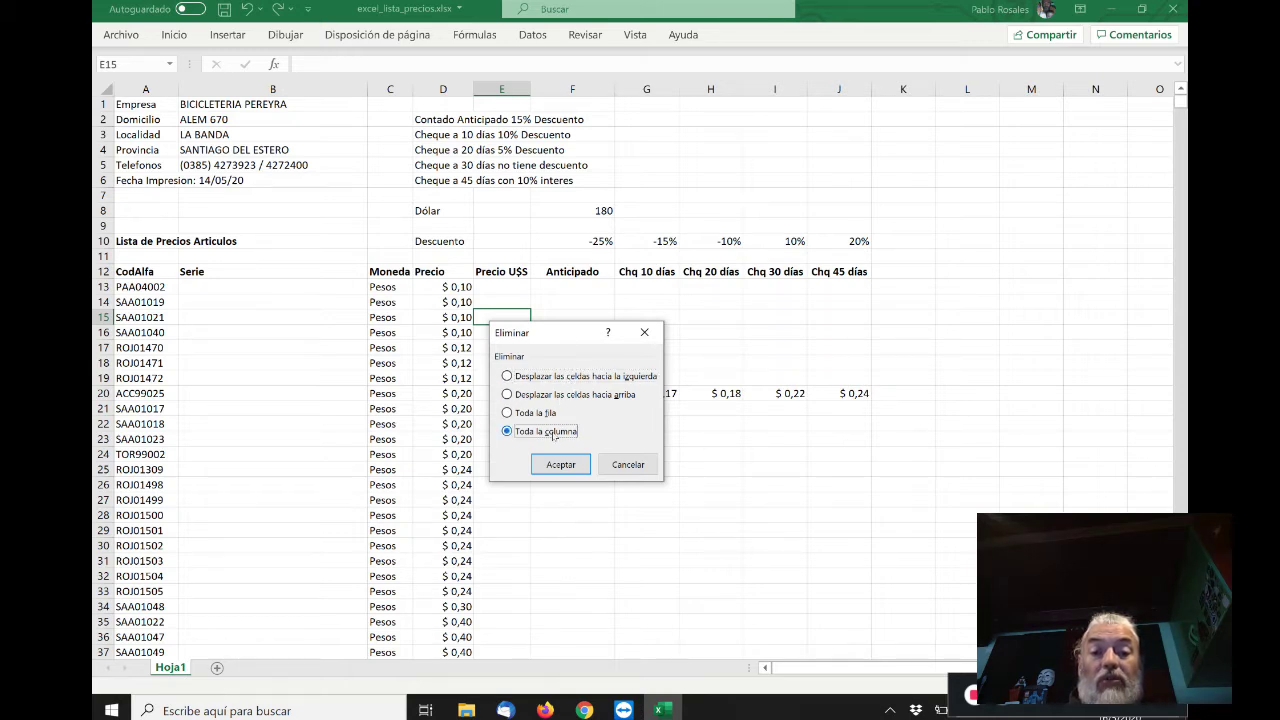
{"action": "left_click", "coordinate": [561, 465]}
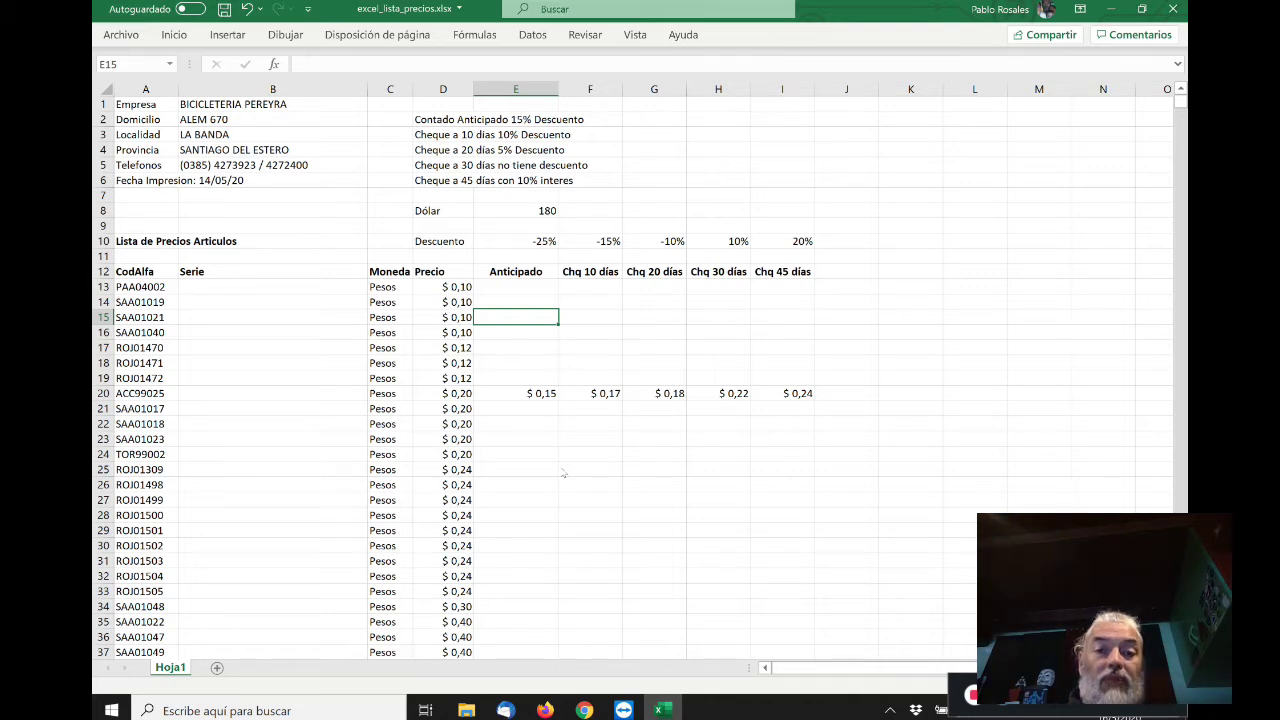
{"action": "key", "text": "ctrl+z"}
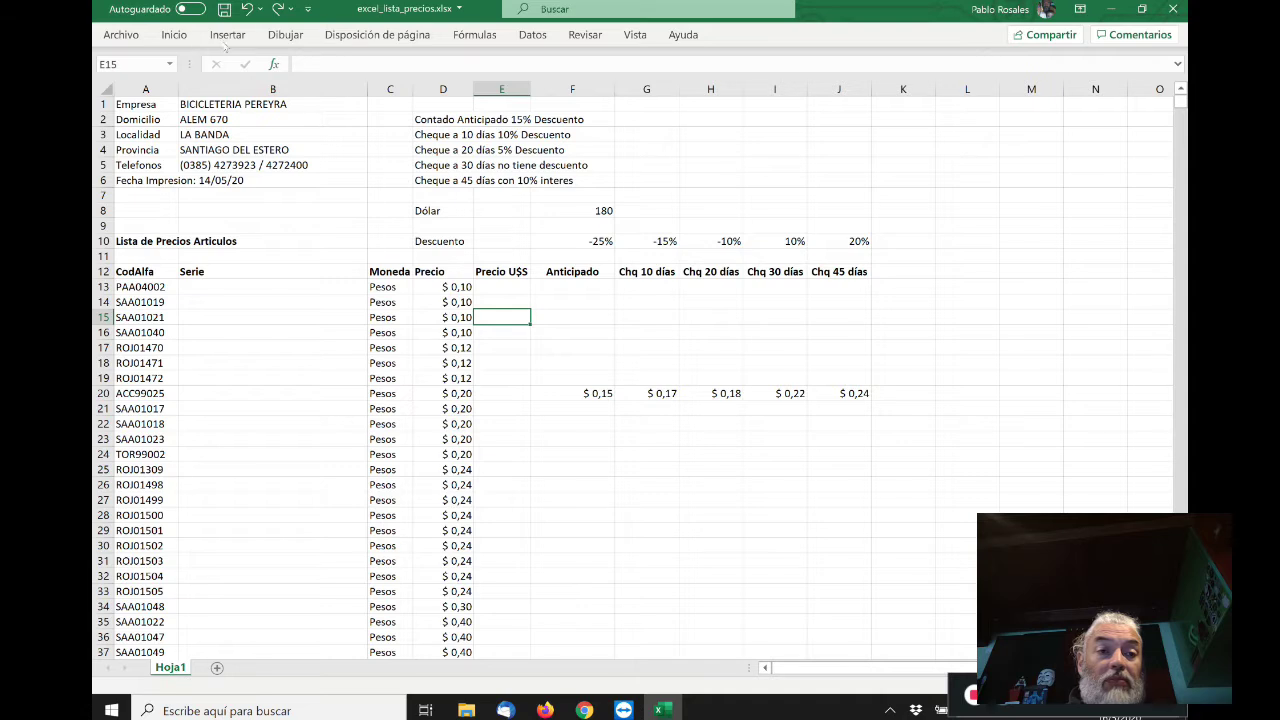
- Delete the whole Precio U$S sheet column through its selected cell
{"action": "left_click", "coordinate": [176, 36]}
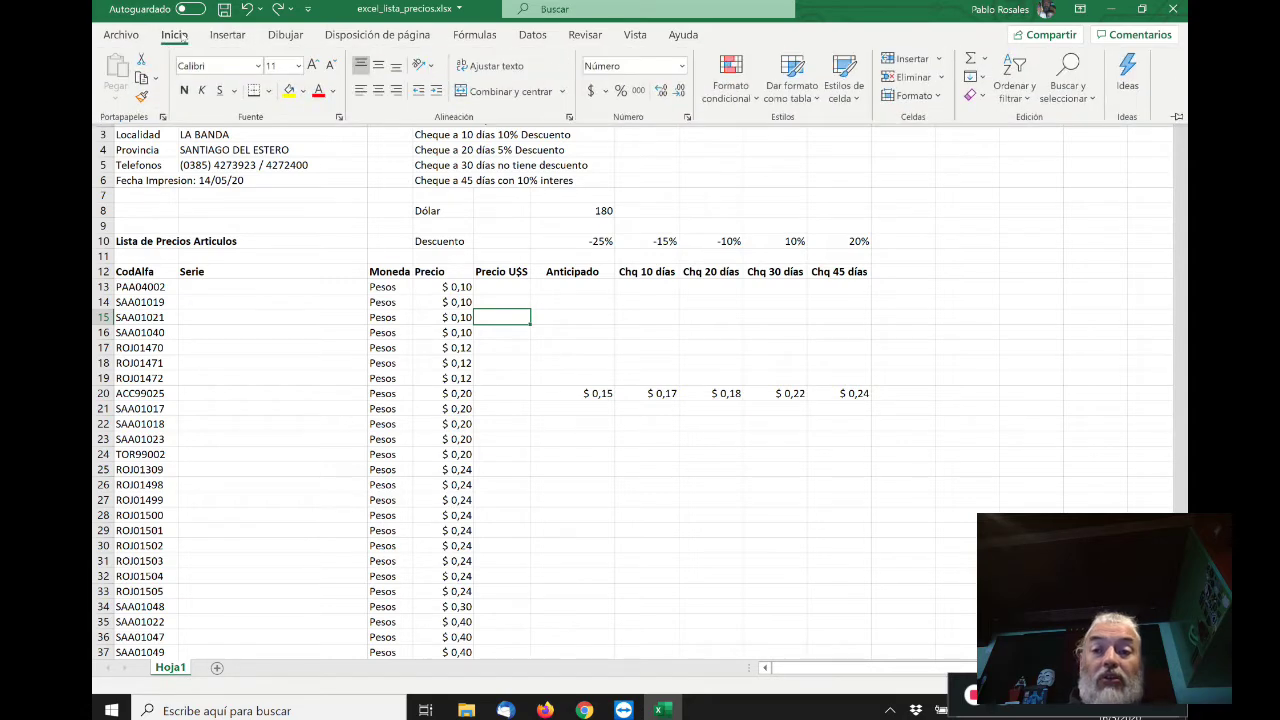
{"action": "left_click", "coordinate": [938, 94]}
{"action": "left_click", "coordinate": [940, 78]}
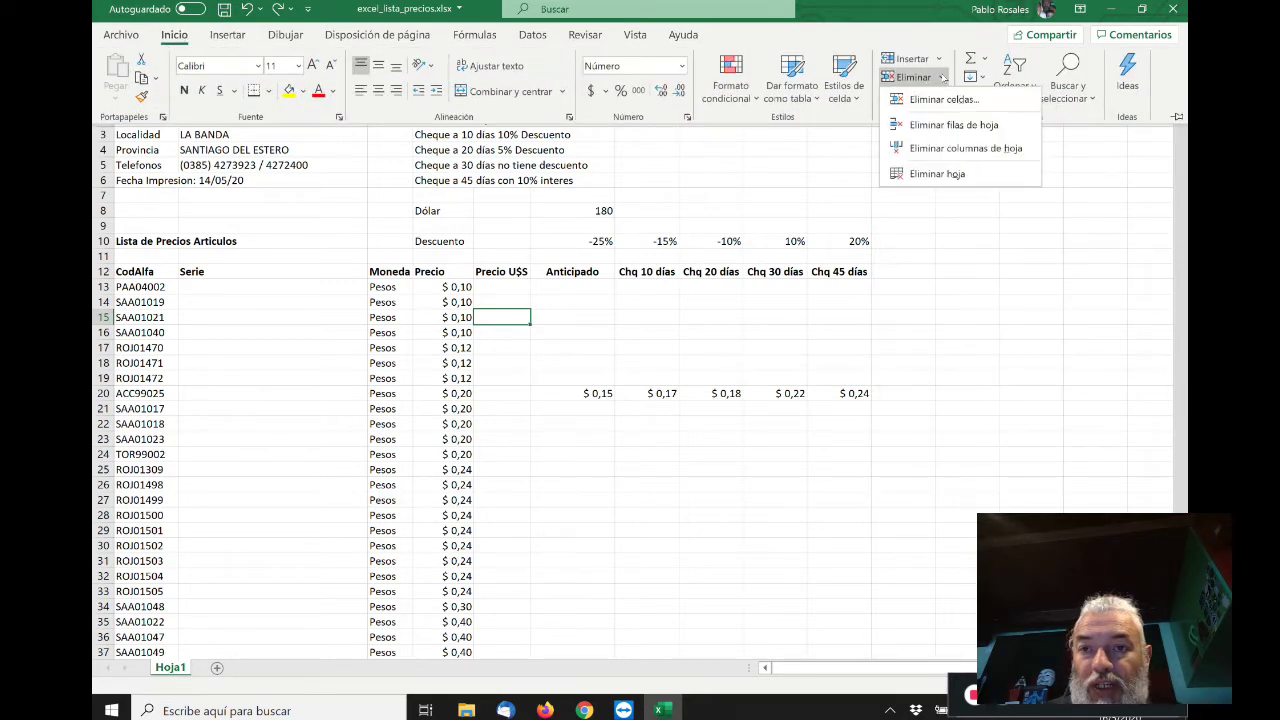
{"action": "left_click", "coordinate": [960, 149]}
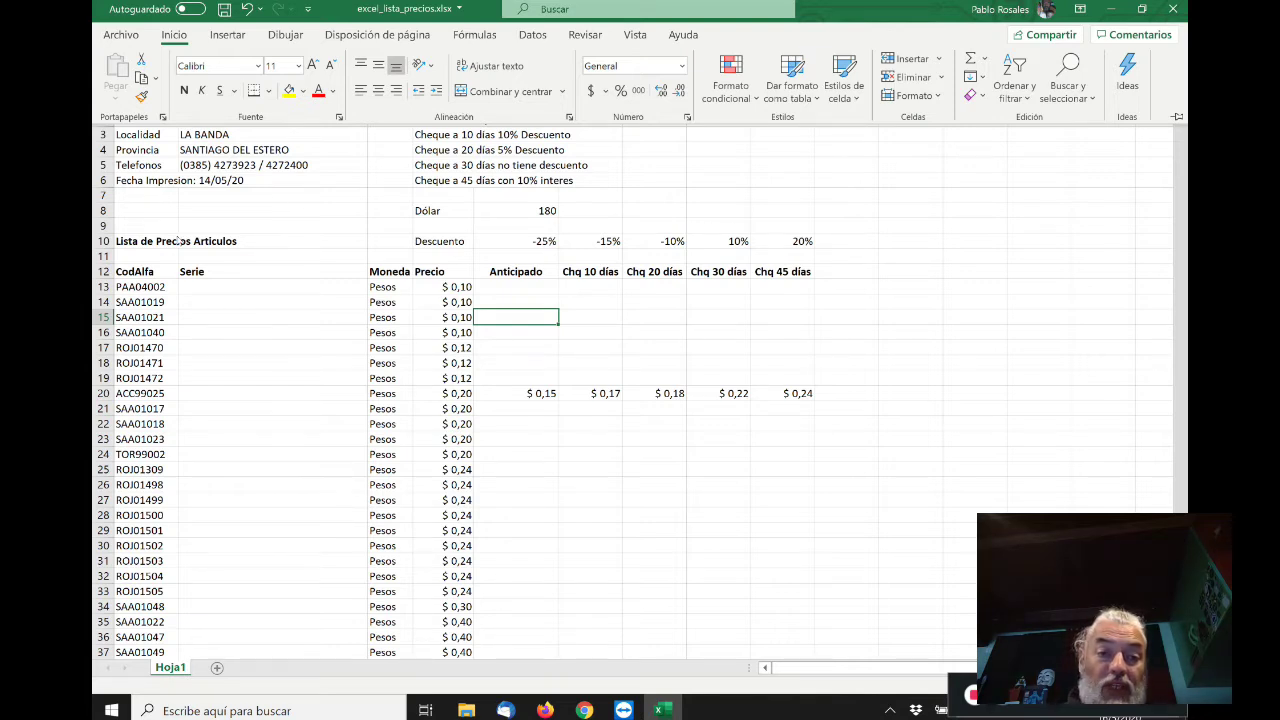
- Check the row 12 headings from CodAlfa through Chq 45 días to confirm how far the list extends
{"action": "left_click", "coordinate": [159, 266]}
{"action": "left_click", "coordinate": [152, 273]}
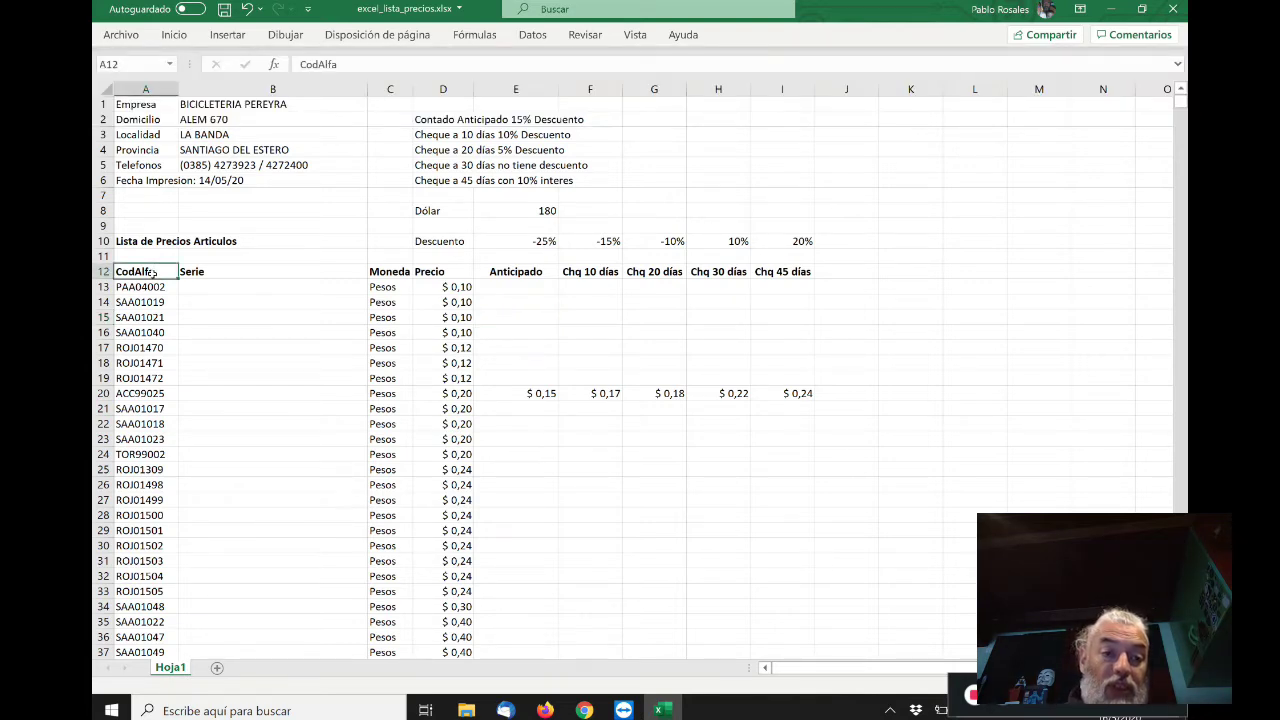
{"action": "key", "text": "Right"}
{"action": "key", "text": "Right"}
{"action": "key", "text": "Right"}
{"action": "key", "text": "Right"}
{"action": "key", "text": "Right"}
{"action": "key", "text": "Right"}
{"action": "key", "text": "Right"}
{"action": "key", "text": "Right"}
{"action": "key", "text": "Right"}
{"action": "key", "text": "Right"}
{"action": "key", "text": "Left"}
{"action": "key", "text": "Left"}
{"action": "key", "text": "Left"}
{"action": "key", "text": "Left"}
{"action": "key", "text": "Left"}
{"action": "key", "text": "Left"}
{"action": "key", "text": "Left"}
{"action": "key", "text": "Left"}
{"action": "key", "text": "Left"}
{"action": "key", "text": "Left"}
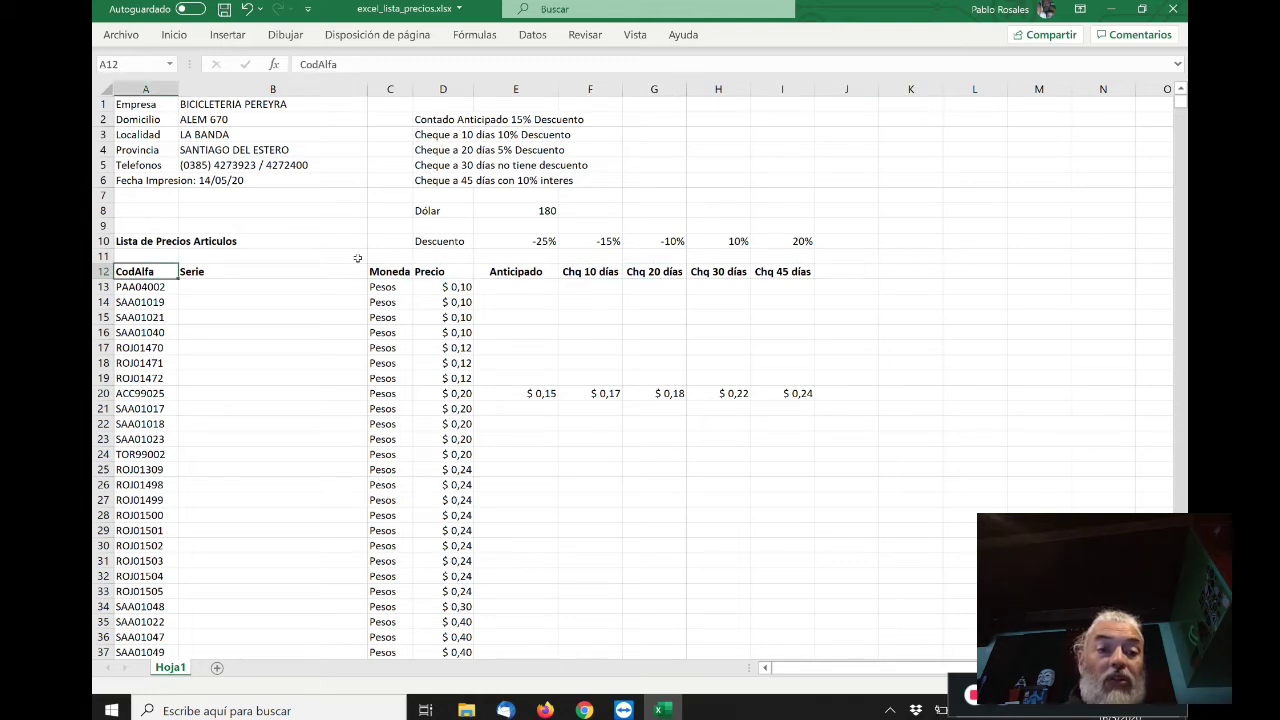
- Sort the price list by CodAlfa cell values from A to Z, keeping the header row
{"action": "left_click", "coordinate": [536, 36]}
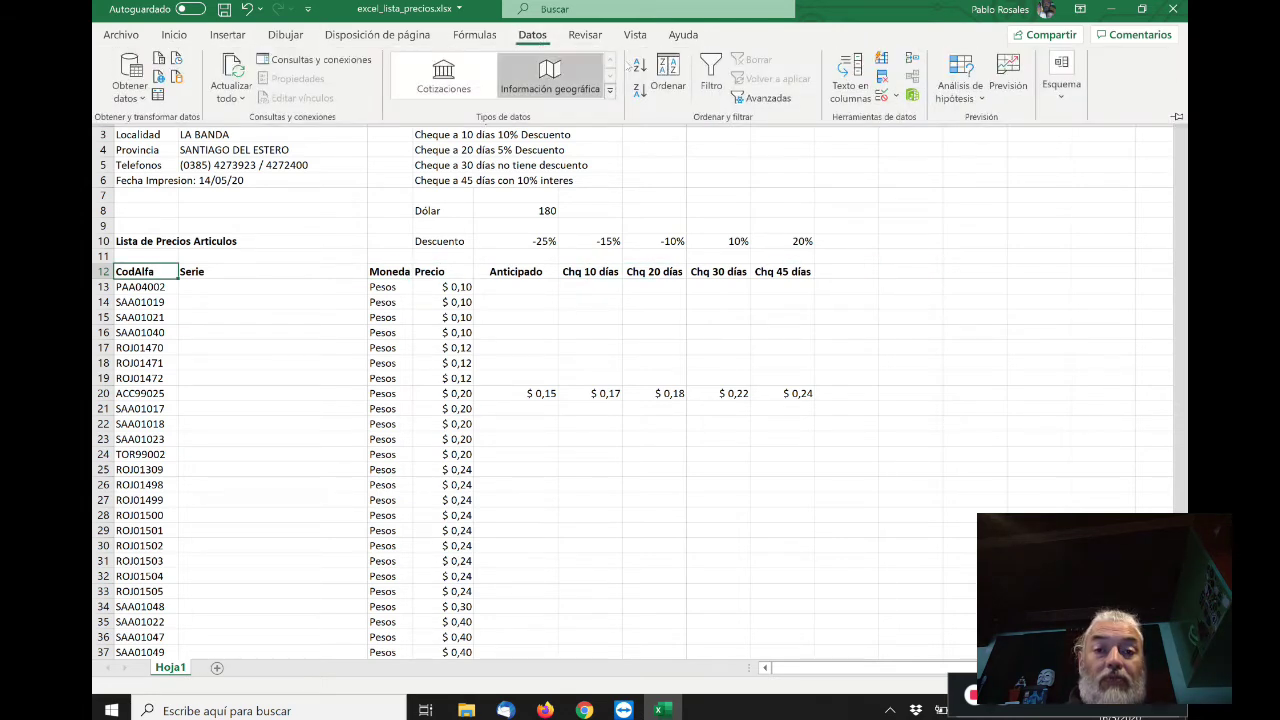
{"action": "left_click", "coordinate": [668, 68]}
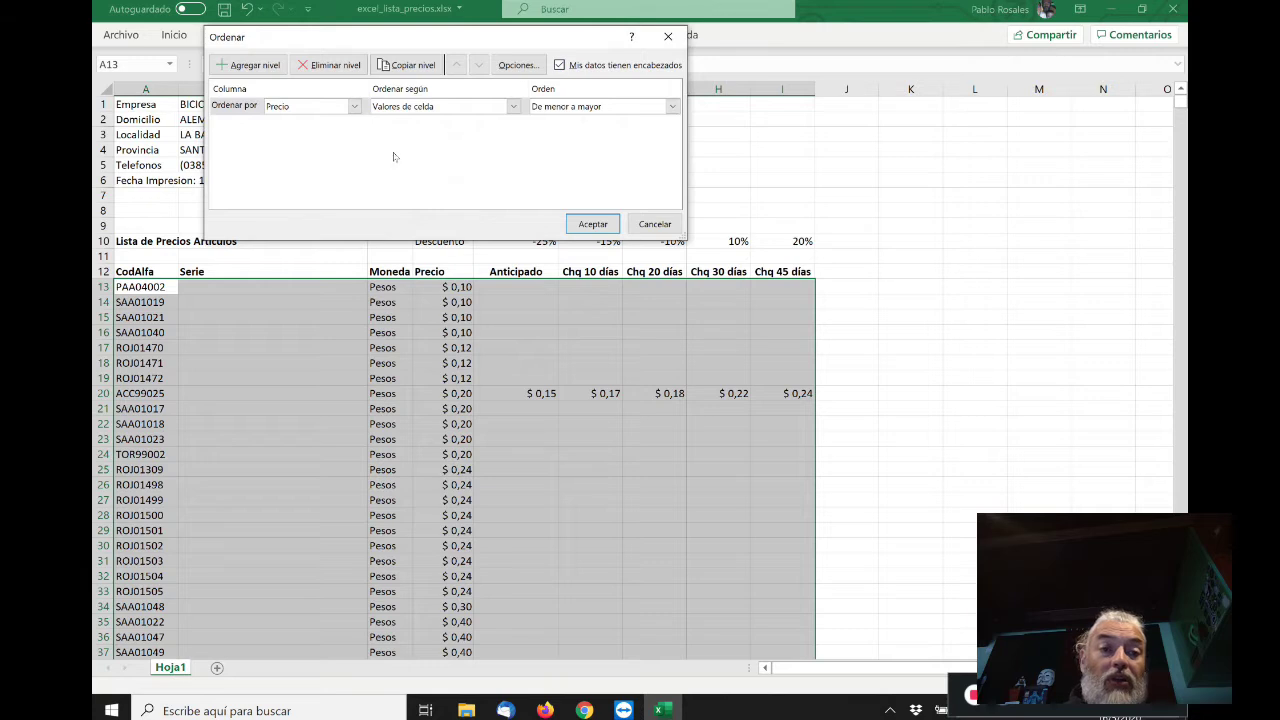
{"action": "left_click", "coordinate": [354, 106]}
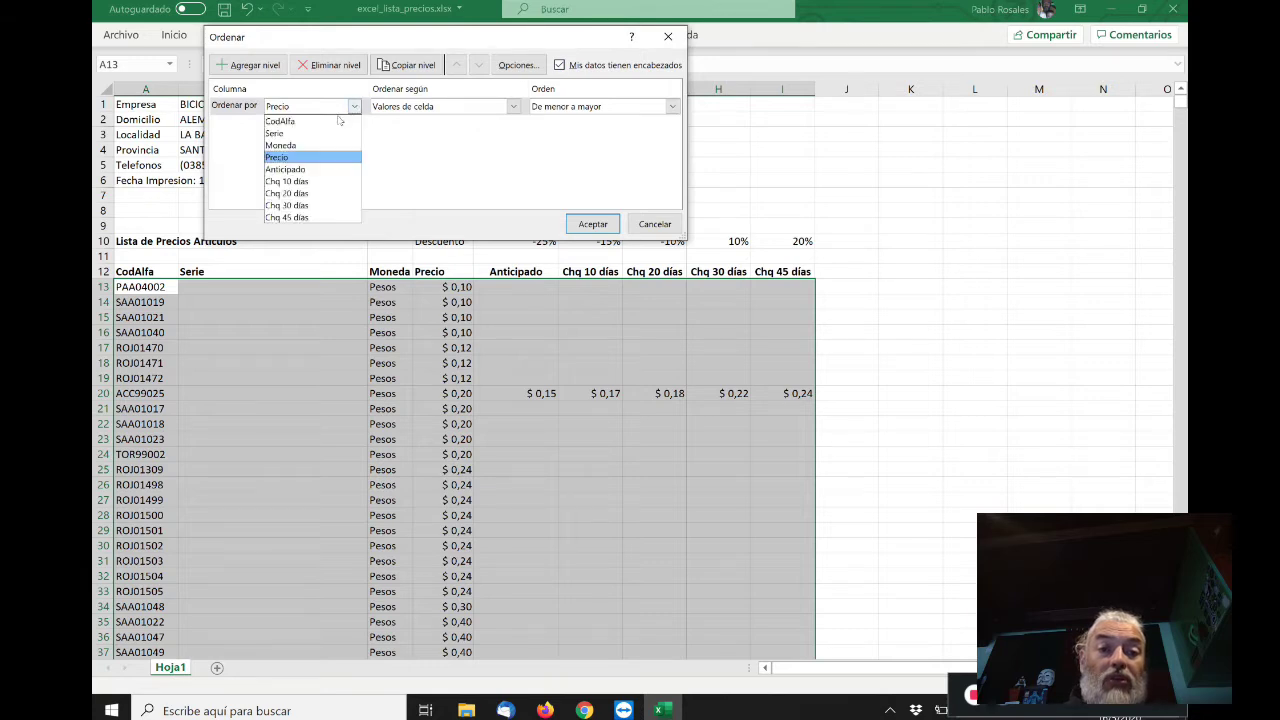
{"action": "left_click", "coordinate": [337, 122]}
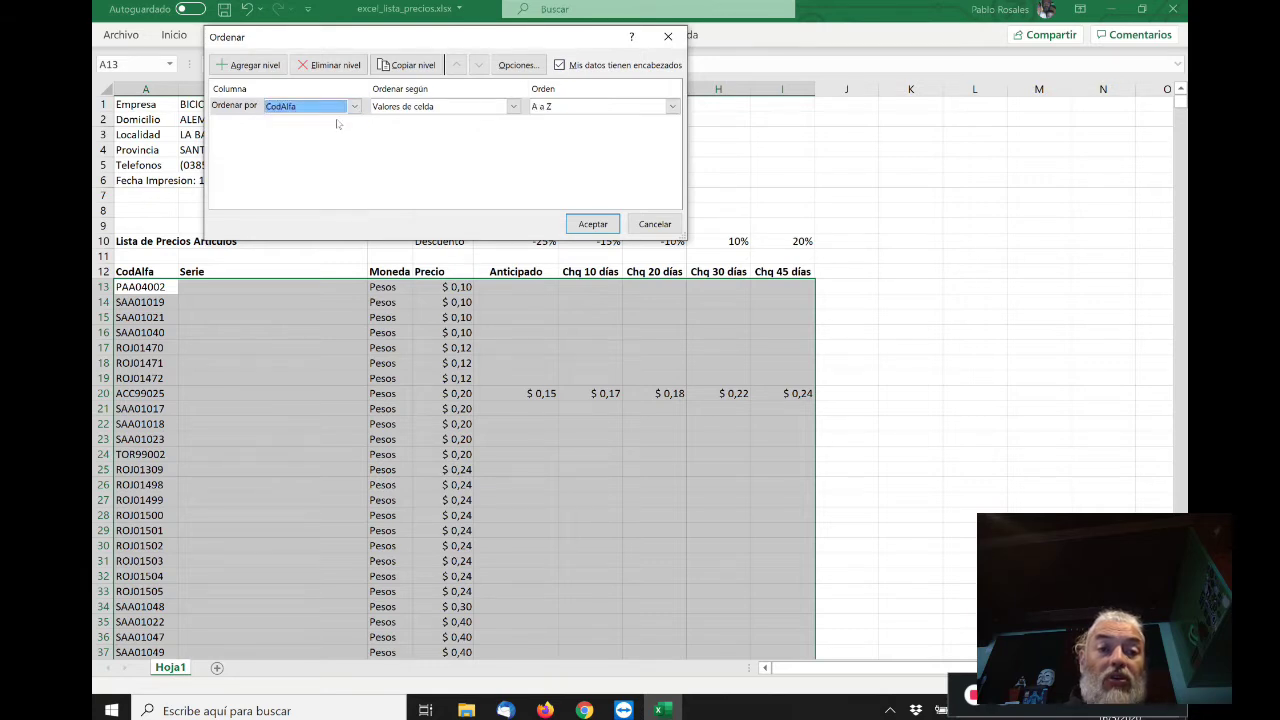
{"action": "left_click", "coordinate": [590, 224]}
- Examine the Anticipado column down the sorted list to find where the calculated prices end
{"action": "key", "text": "Right"}
{"action": "key", "text": "Right"}
{"action": "key", "text": "Right"}
{"action": "key", "text": "Right"}
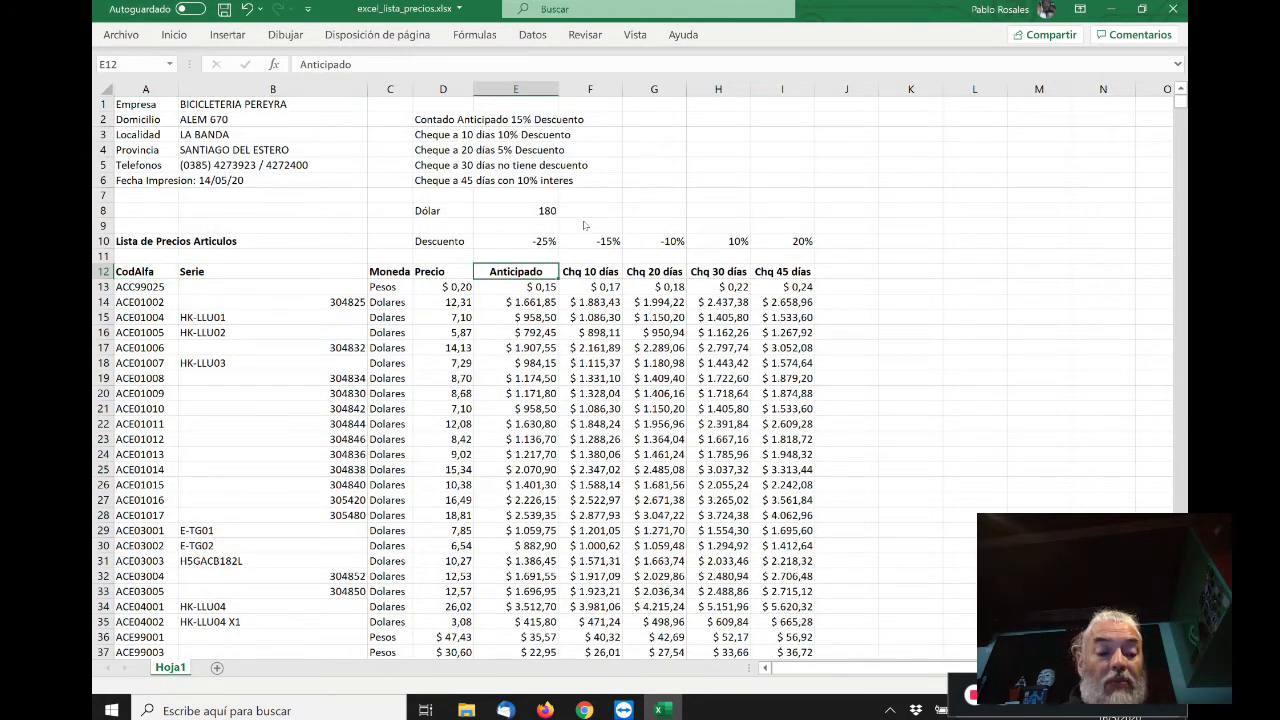
{"action": "key", "text": "Down"}
{"action": "key", "text": "Down"}
{"action": "key", "text": "Down"}
{"action": "key", "text": "Down"}
{"action": "key", "text": "Down"}
{"action": "key", "text": "Down"}
{"action": "key", "text": "Down"}
{"action": "key", "text": "Down"}
{"action": "key", "text": "Down"}
{"action": "key", "text": "Down"}
{"action": "key", "text": "Down"}
{"action": "key", "text": "Down"}
{"action": "key", "text": "Down"}
{"action": "key", "text": "Down"}
{"action": "key", "text": "Down"}
{"action": "key", "text": "Down"}
{"action": "key", "text": "Down"}
{"action": "key", "text": "Down"}
{"action": "key", "text": "Down"}
{"action": "key", "text": "Down"}
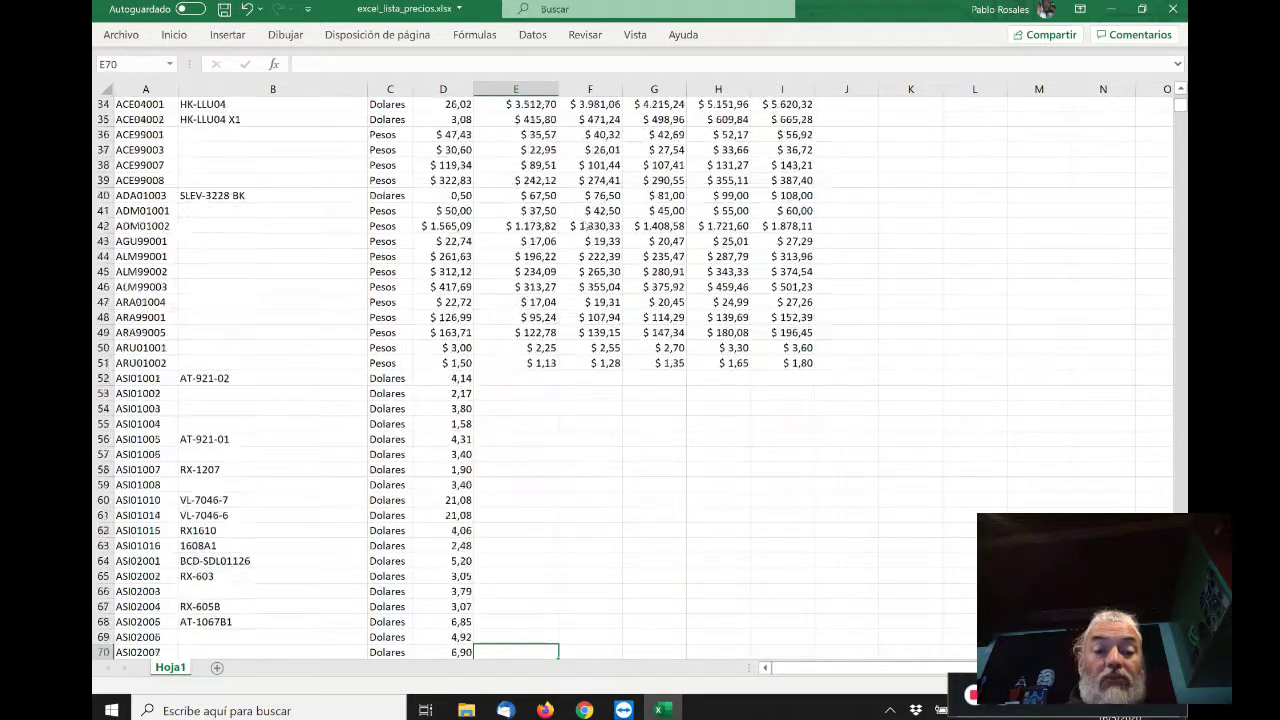
{"action": "key", "text": "Up"}
{"action": "key", "text": "Up"}
{"action": "key", "text": "Up"}
{"action": "key", "text": "Up"}
{"action": "key", "text": "Up"}
{"action": "key", "text": "Up"}
{"action": "key", "text": "Up"}
{"action": "key", "text": "Up"}
{"action": "key", "text": "Up"}
{"action": "key", "text": "Up"}
{"action": "key", "text": "Up"}
{"action": "key", "text": "Up"}
{"action": "key", "text": "Up"}
{"action": "key", "text": "Up"}
{"action": "key", "text": "Up"}
{"action": "key", "text": "Up"}
{"action": "key", "text": "Up"}
{"action": "key", "text": "Up"}
{"action": "key", "text": "Up"}
{"action": "key", "text": "Up"}
- Copy the Anticipado formula from E51 into all the empty payment-term cells, E52 through I4951, down to the last article
{"action": "key", "text": "Down"}
{"action": "key", "text": "ctrl+c"}
{"action": "key", "text": "Down"}
{"action": "key", "text": "Up"}
{"action": "key", "text": "Down"}
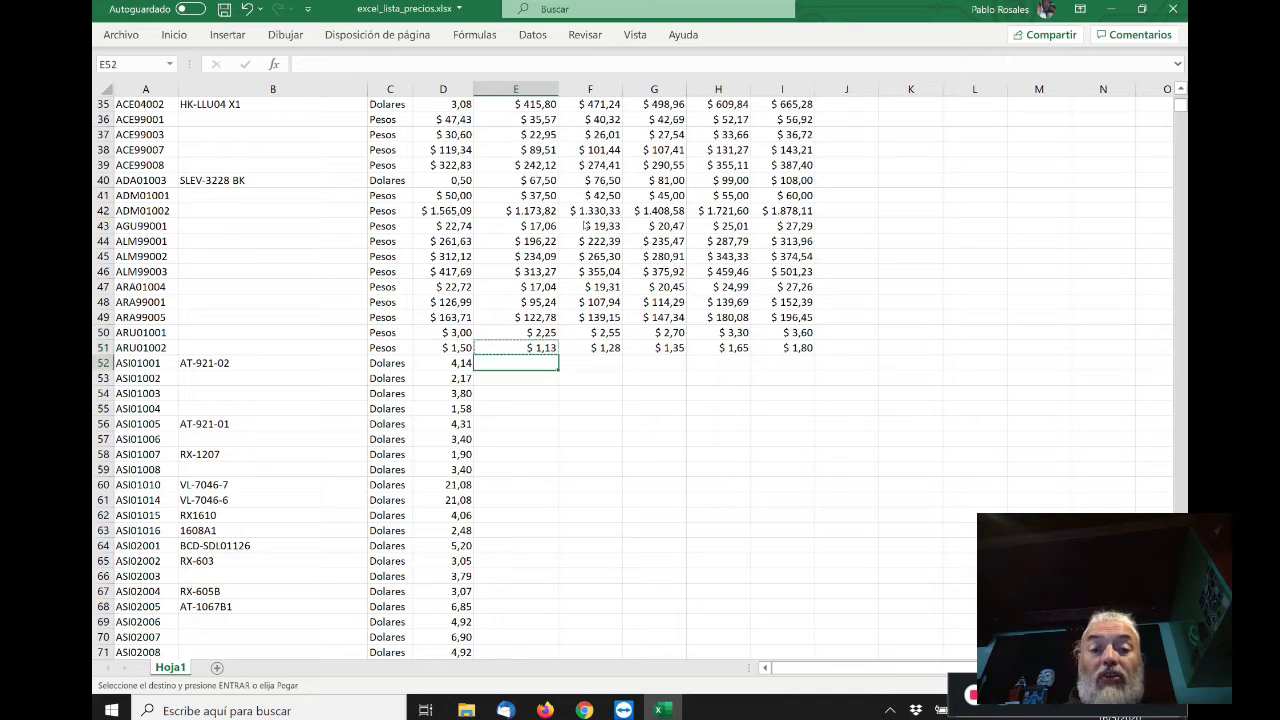
{"action": "key", "text": "shift+Right"}
{"action": "key", "text": "shift+Right"}
{"action": "key", "text": "shift+Right"}
{"action": "key", "text": "shift+Right"}
{"action": "key", "text": "shift+Page_Down"}
{"action": "key", "text": "shift+Page_Down"}
{"action": "key", "text": "shift+Page_Down"}
{"action": "key", "text": "shift+Page_Down"}
{"action": "key", "text": "shift+Page_Down"}
{"action": "key", "text": "shift+Page_Down"}
{"action": "key", "text": "shift+Page_Down"}
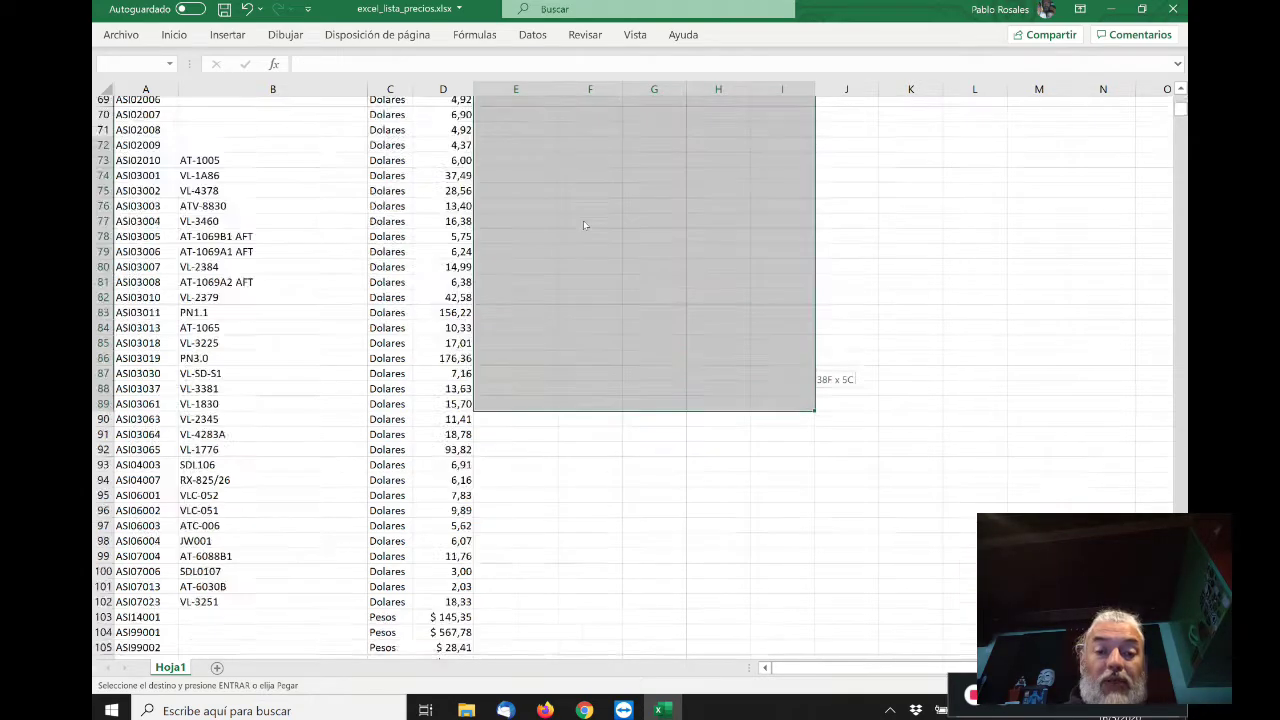
{"action": "key", "text": "shift+Page_Down"}
{"action": "key", "text": "shift+Page_Down"}
{"action": "key", "text": "shift+Page_Down"}
{"action": "key", "text": "shift+Page_Down"}
{"action": "key", "text": "shift+Page_Down"}
{"action": "key", "text": "shift+Page_Down"}
{"action": "key", "text": "shift+Page_Down"}
{"action": "key", "text": "shift+Page_Down"}
{"action": "key", "text": "shift+Page_Down"}
{"action": "key", "text": "shift+Page_Down"}
{"action": "key", "text": "shift+Page_Down"}
{"action": "key", "text": "shift+Page_Down"}
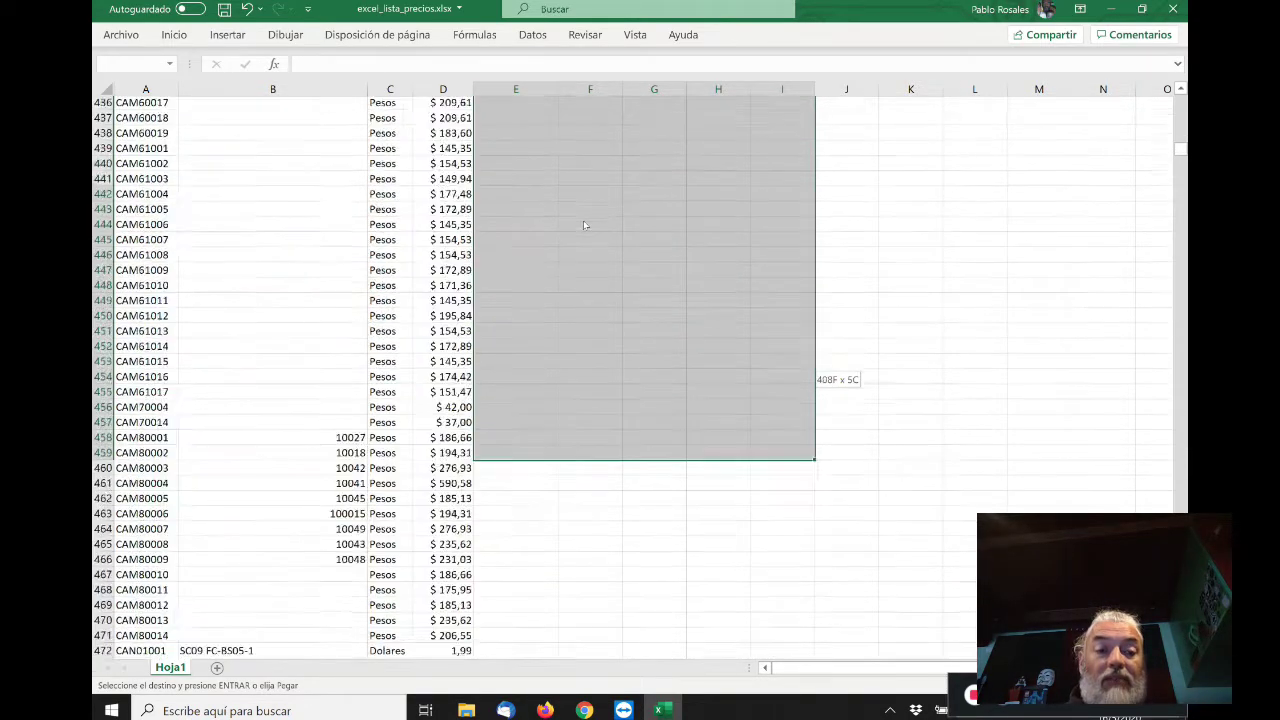
{"action": "key", "text": "shift+Page_Down"}
{"action": "key", "text": "shift+Page_Down"}
{"action": "key", "text": "shift+Page_Down"}
{"action": "key", "text": "shift+Page_Down"}
{"action": "key", "text": "shift+Page_Down"}
{"action": "key", "text": "shift+Page_Down"}
{"action": "key", "text": "shift+Page_Down"}
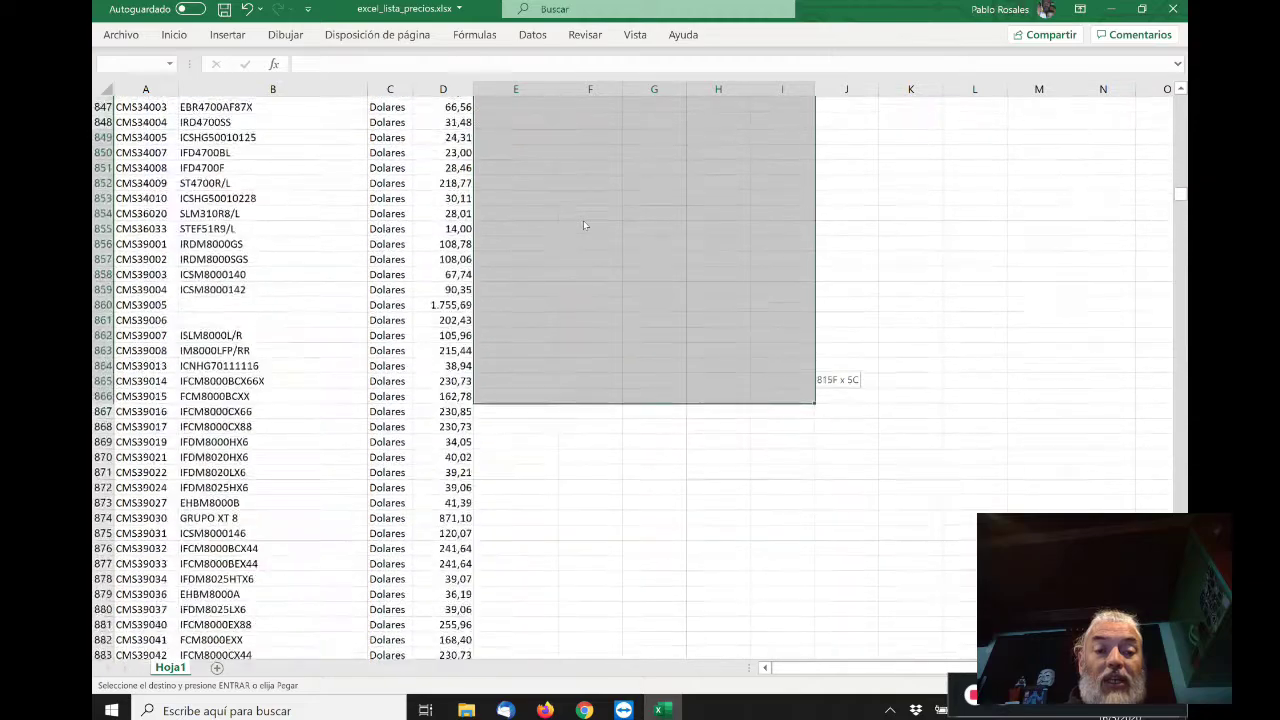
{"action": "key", "text": "shift+Page_Down"}
{"action": "key", "text": "shift+Page_Down"}
{"action": "key", "text": "shift+Page_Down"}
{"action": "key", "text": "shift+Page_Down"}
{"action": "key", "text": "shift+Page_Down"}
{"action": "key", "text": "shift+Page_Down"}
{"action": "key", "text": "shift+Page_Down"}
{"action": "key", "text": "shift+Page_Down"}
{"action": "key", "text": "shift+Page_Down"}
{"action": "key", "text": "shift+Page_Down"}
{"action": "key", "text": "shift+Page_Down"}
{"action": "key", "text": "shift+Page_Down"}
{"action": "key", "text": "shift+Page_Down"}
{"action": "key", "text": "shift+Page_Down"}
{"action": "key", "text": "shift+Page_Down"}
{"action": "key", "text": "shift+Page_Down"}
{"action": "key", "text": "shift+Page_Down"}
{"action": "key", "text": "shift+Page_Down"}
{"action": "key", "text": "shift+Page_Down"}
{"action": "key", "text": "shift+Page_Down"}
{"action": "key", "text": "shift+Page_Down"}
{"action": "key", "text": "shift+Page_Down"}
{"action": "key", "text": "shift+Page_Down"}
{"action": "key", "text": "shift+Page_Down"}
{"action": "key", "text": "shift+Page_Down"}
{"action": "key", "text": "shift+Page_Down"}
{"action": "key", "text": "shift+Page_Down"}
{"action": "key", "text": "shift+Page_Down"}
{"action": "key", "text": "shift+Page_Down"}
{"action": "key", "text": "shift+Page_Down"}
{"action": "key", "text": "shift+Page_Down"}
{"action": "key", "text": "shift+Page_Down"}
{"action": "key", "text": "shift+Page_Down"}
{"action": "key", "text": "shift+Page_Down"}
{"action": "key", "text": "shift+Page_Down"}
{"action": "key", "text": "shift+Page_Down"}
{"action": "key", "text": "shift+Page_Down"}
{"action": "key", "text": "shift+Page_Down"}
{"action": "key", "text": "shift+Page_Down"}
{"action": "key", "text": "shift+Page_Down"}
{"action": "key", "text": "shift+Page_Down"}
{"action": "key", "text": "shift+Page_Down"}
{"action": "key", "text": "shift+Page_Down"}
{"action": "key", "text": "shift+Page_Down"}
{"action": "key", "text": "shift+Page_Down"}
{"action": "key", "text": "shift+Page_Down"}
{"action": "key", "text": "shift+Page_Down"}
{"action": "key", "text": "shift+Page_Down"}
{"action": "key", "text": "shift+Page_Down"}
{"action": "key", "text": "shift+Page_Down"}
{"action": "key", "text": "shift+Page_Down"}
{"action": "key", "text": "shift+Page_Down"}
{"action": "key", "text": "shift+Page_Down"}
{"action": "key", "text": "shift+Page_Down"}
{"action": "key", "text": "shift+Page_Down"}
{"action": "key", "text": "shift+Page_Down"}
{"action": "key", "text": "shift+Page_Down"}
{"action": "key", "text": "shift+Page_Down"}
{"action": "key", "text": "shift+Page_Down"}
{"action": "key", "text": "shift+Page_Down"}
{"action": "key", "text": "shift+Page_Down"}
{"action": "key", "text": "shift+Page_Down"}
{"action": "key", "text": "shift+Page_Down"}
{"action": "key", "text": "shift+Page_Down"}
{"action": "key", "text": "shift+Page_Down"}
{"action": "key", "text": "shift+Page_Down"}
{"action": "key", "text": "shift+Page_Down"}
{"action": "key", "text": "shift+Page_Down"}
{"action": "key", "text": "shift+Page_Down"}
{"action": "key", "text": "shift+Page_Down"}
{"action": "key", "text": "shift+Page_Down"}
{"action": "key", "text": "shift+Page_Down"}
{"action": "key", "text": "shift+Page_Down"}
{"action": "key", "text": "shift+Page_Down"}
{"action": "key", "text": "shift+Page_Down"}
{"action": "key", "text": "shift+Page_Down"}
{"action": "key", "text": "shift+Page_Down"}
{"action": "key", "text": "shift+Page_Down"}
{"action": "key", "text": "shift+Page_Down"}
{"action": "key", "text": "shift+Page_Down"}
{"action": "key", "text": "shift+Page_Down"}
{"action": "key", "text": "shift+Page_Down"}
{"action": "key", "text": "shift+Page_Down"}
{"action": "key", "text": "shift+Page_Down"}
{"action": "key", "text": "shift+Page_Down"}
{"action": "key", "text": "shift+Page_Down"}
{"action": "key", "text": "shift+Page_Down"}
{"action": "key", "text": "shift+Page_Down"}
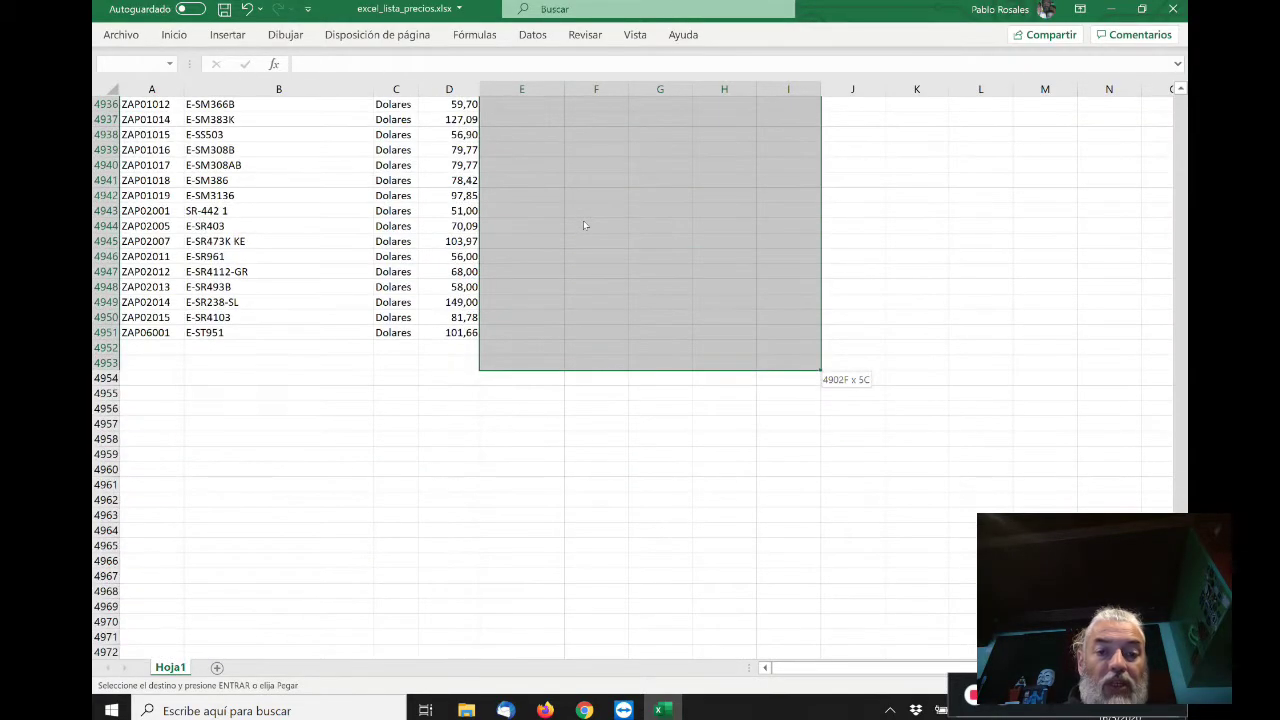
{"action": "key", "text": "shift+Up"}
{"action": "key", "text": "shift+Up"}
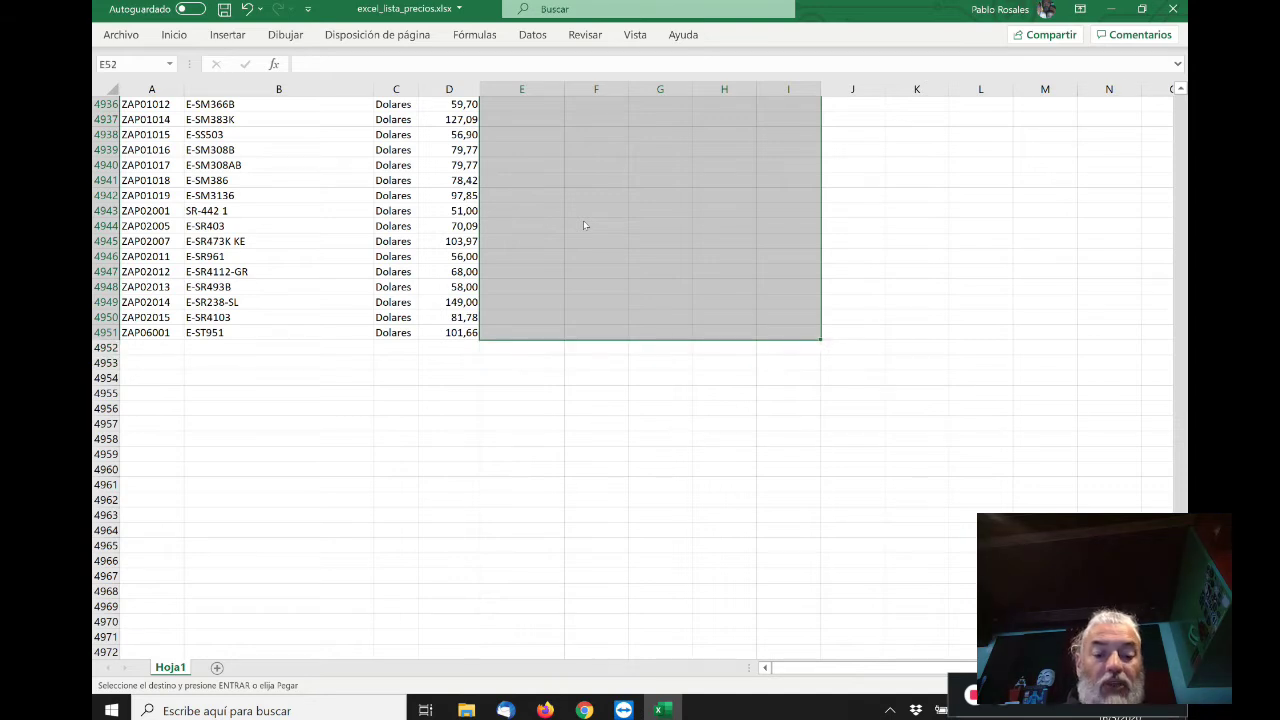
{"action": "key", "text": "ctrl+v"}
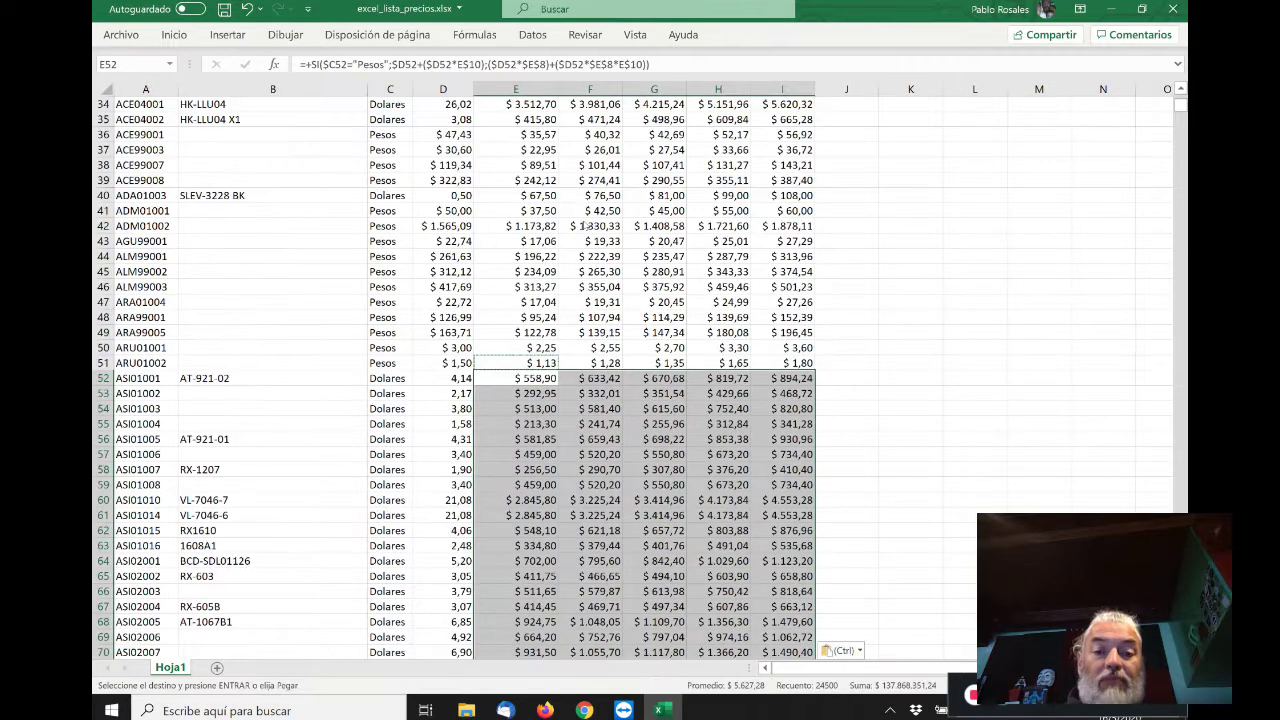
- Check the pasted Anticipado formulas down to the last article in row 4951, return to the row 12 heading and leave copy mode
{"action": "key", "text": "Down"}
{"action": "key", "text": "Up"}
{"action": "key", "text": "Down"}
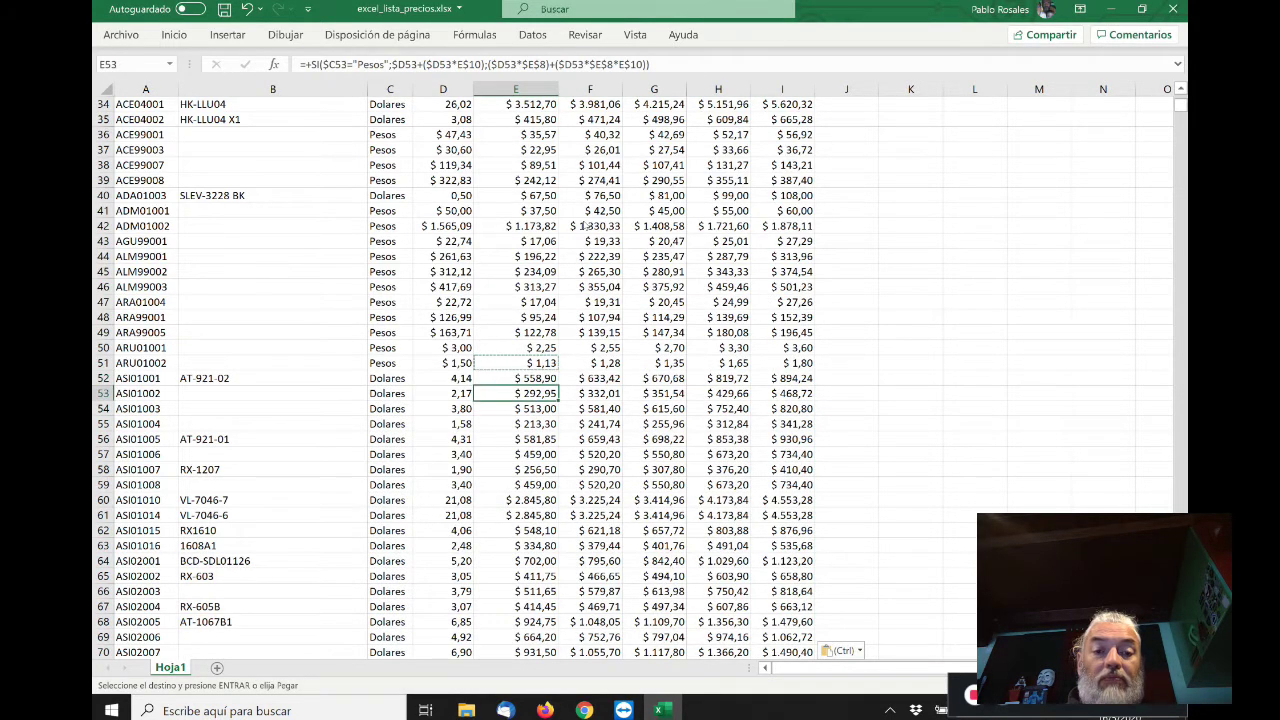
{"action": "key", "text": "ctrl+Down"}
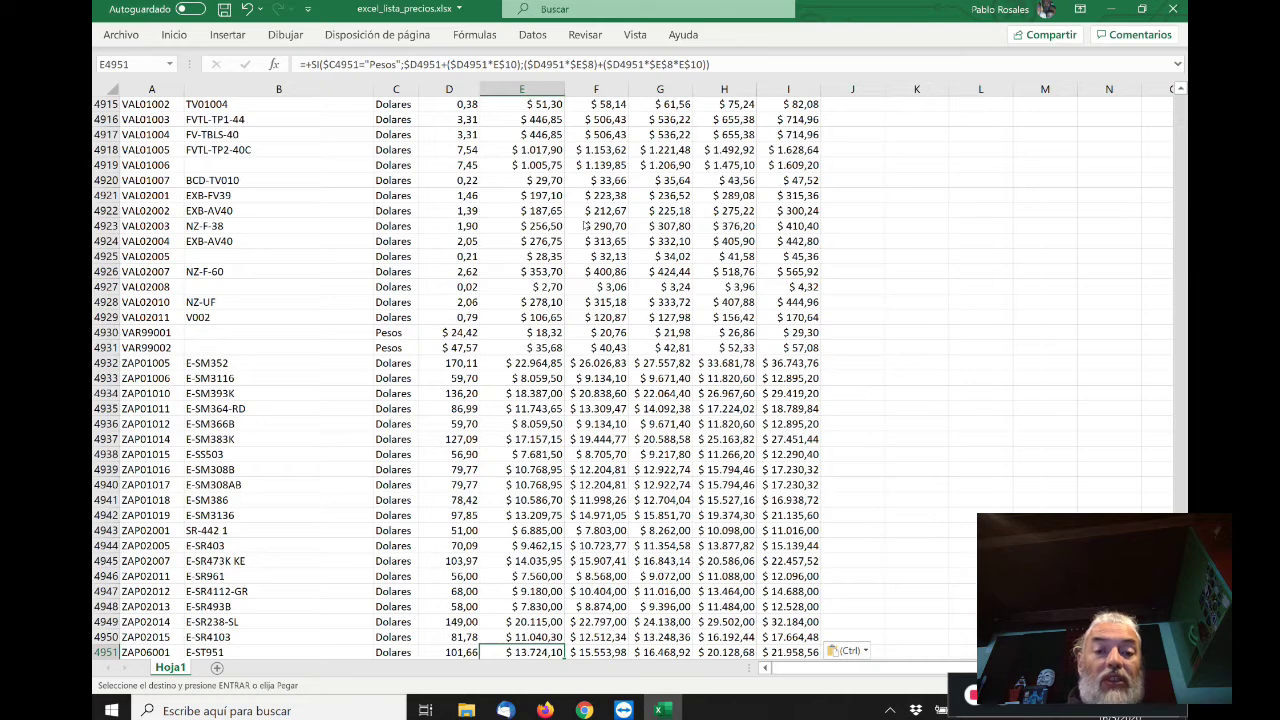
{"action": "key", "text": "ctrl+Up"}
{"action": "key", "text": "Escape"}
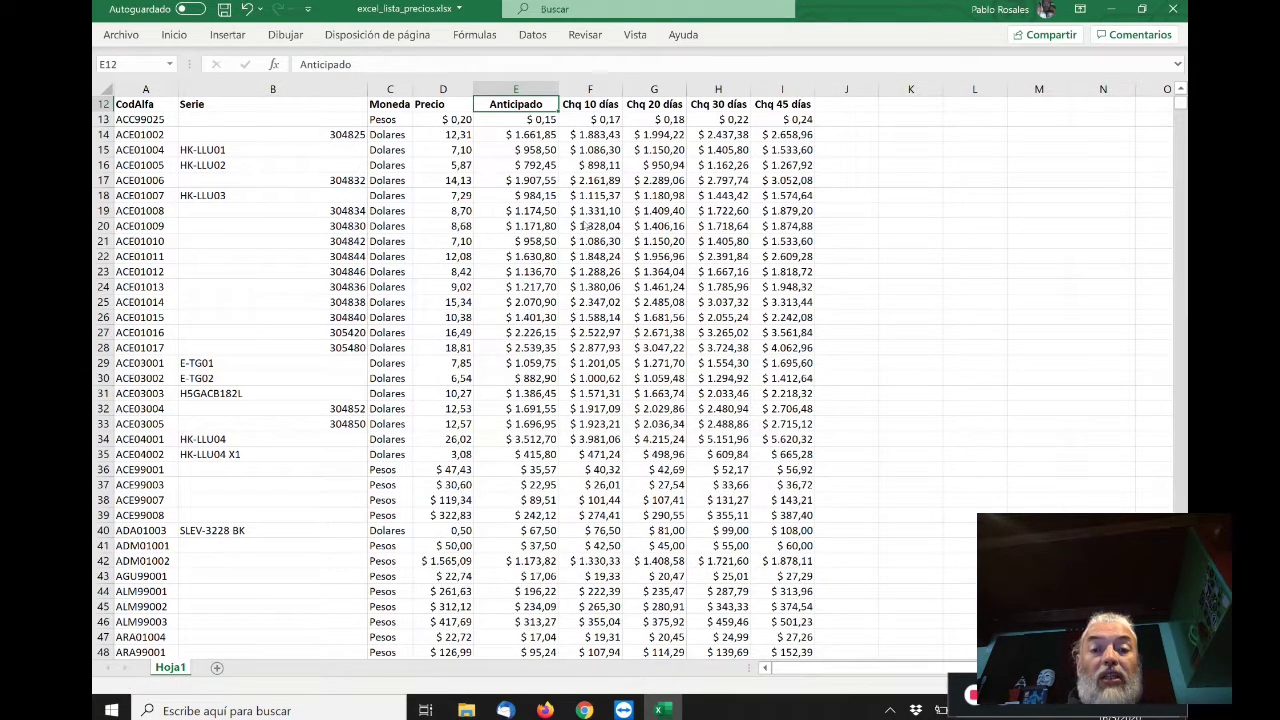
- Examine the Dólar rate in E8 and the Moneda column heading in the price list's header area
{"action": "key", "text": "Up"}
{"action": "key", "text": "Up"}
{"action": "key", "text": "Up"}
{"action": "key", "text": "Up"}
{"action": "key", "text": "Up"}
{"action": "key", "text": "Up"}
{"action": "key", "text": "Up"}
{"action": "key", "text": "Up"}
{"action": "key", "text": "Up"}
{"action": "key", "text": "Up"}
{"action": "key", "text": "Up"}
{"action": "key", "text": "Down"}
{"action": "key", "text": "Down"}
{"action": "key", "text": "Down"}
{"action": "key", "text": "Down"}
{"action": "key", "text": "Down"}
{"action": "key", "text": "Down"}
{"action": "key", "text": "Down"}
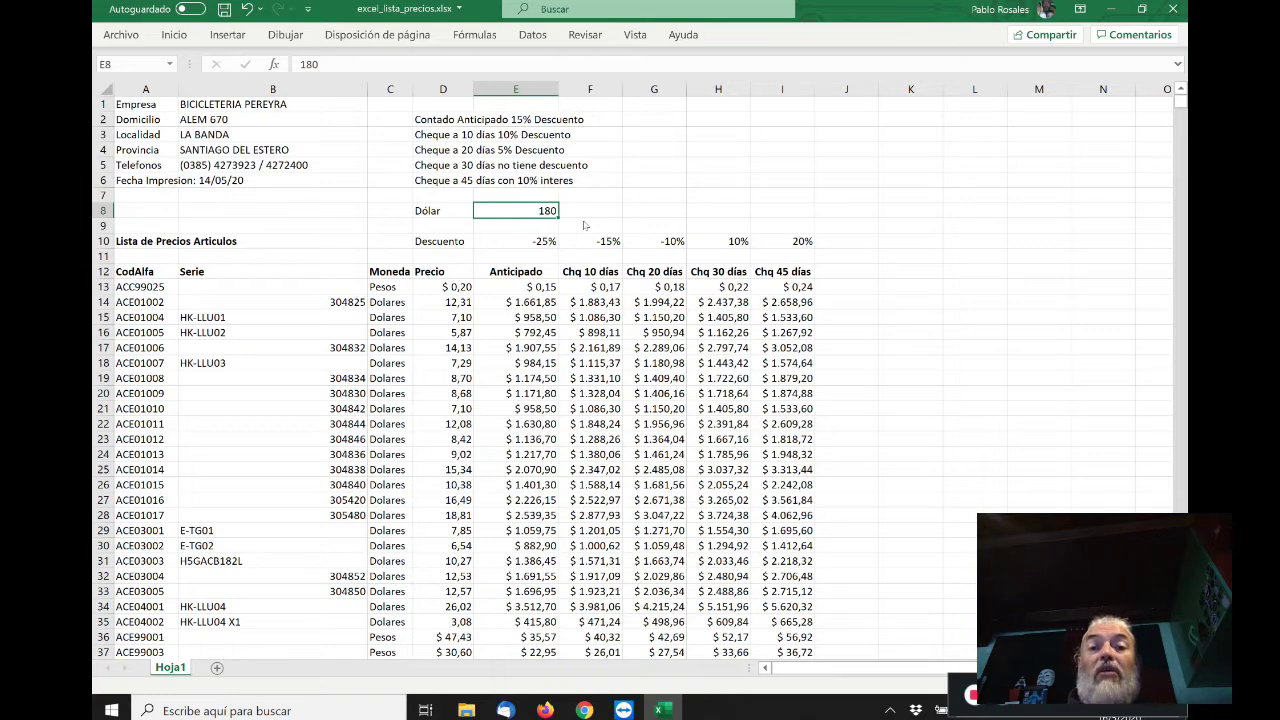
{"action": "key", "text": "Down"}
{"action": "key", "text": "Down"}
{"action": "key", "text": "Down"}
{"action": "key", "text": "Down"}
{"action": "key", "text": "Left"}
{"action": "key", "text": "Left"}
{"action": "key", "text": "Down"}
{"action": "key", "text": "Down"}
{"action": "key", "text": "Up"}
{"action": "key", "text": "Down"}
{"action": "key", "text": "Up"}
{"action": "key", "text": "Up"}
{"action": "key", "text": "Up"}
{"action": "key", "text": "Up"}
{"action": "key", "text": "Up"}
{"action": "key", "text": "Up"}
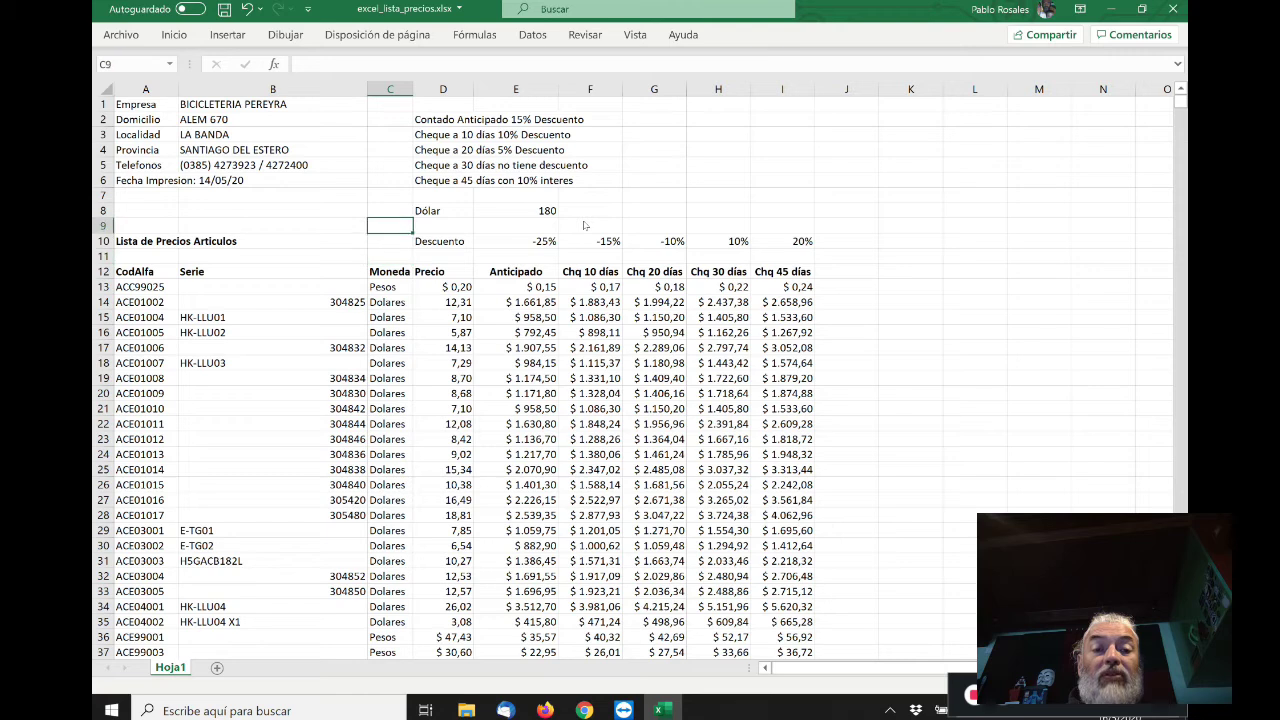
{"action": "key", "text": "Right"}
{"action": "key", "text": "Right"}
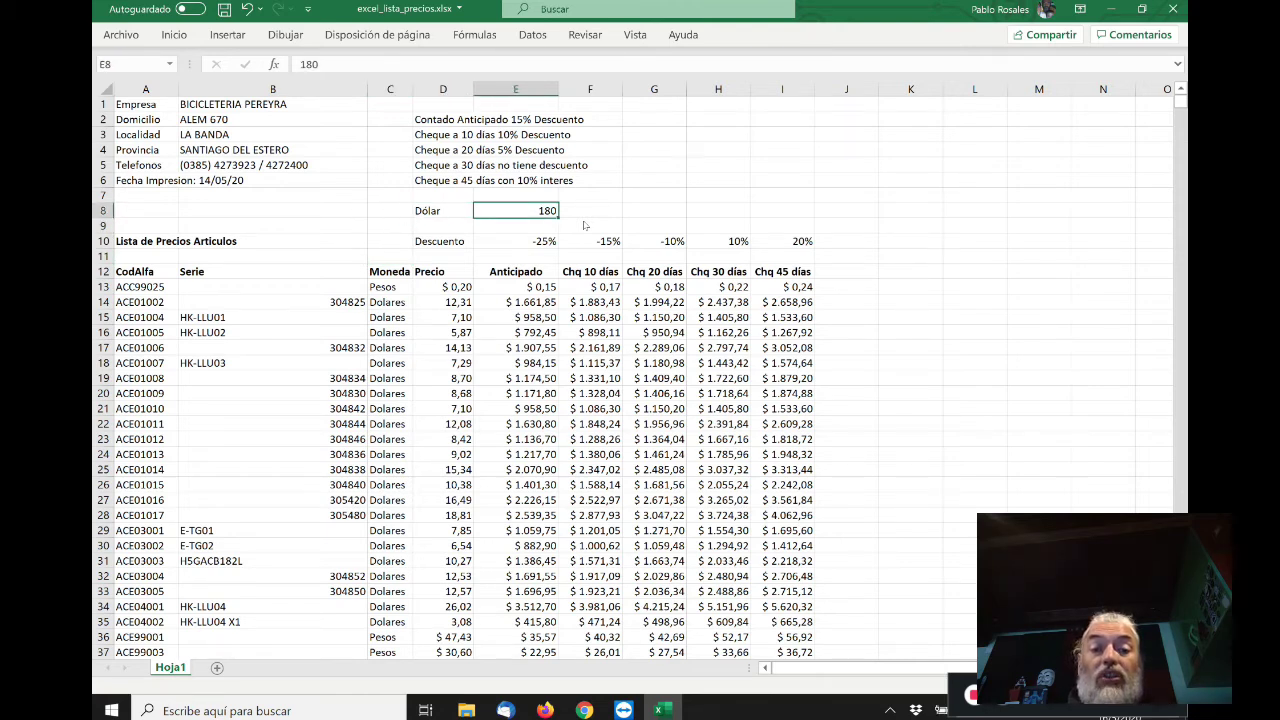
- Review the Descuento percentages in row 10 for each payment term, from Anticipado to Chq 45 días
{"action": "key", "text": "Down"}
{"action": "key", "text": "Down"}
{"action": "key", "text": "Right"}
{"action": "key", "text": "Right"}
{"action": "key", "text": "Right"}
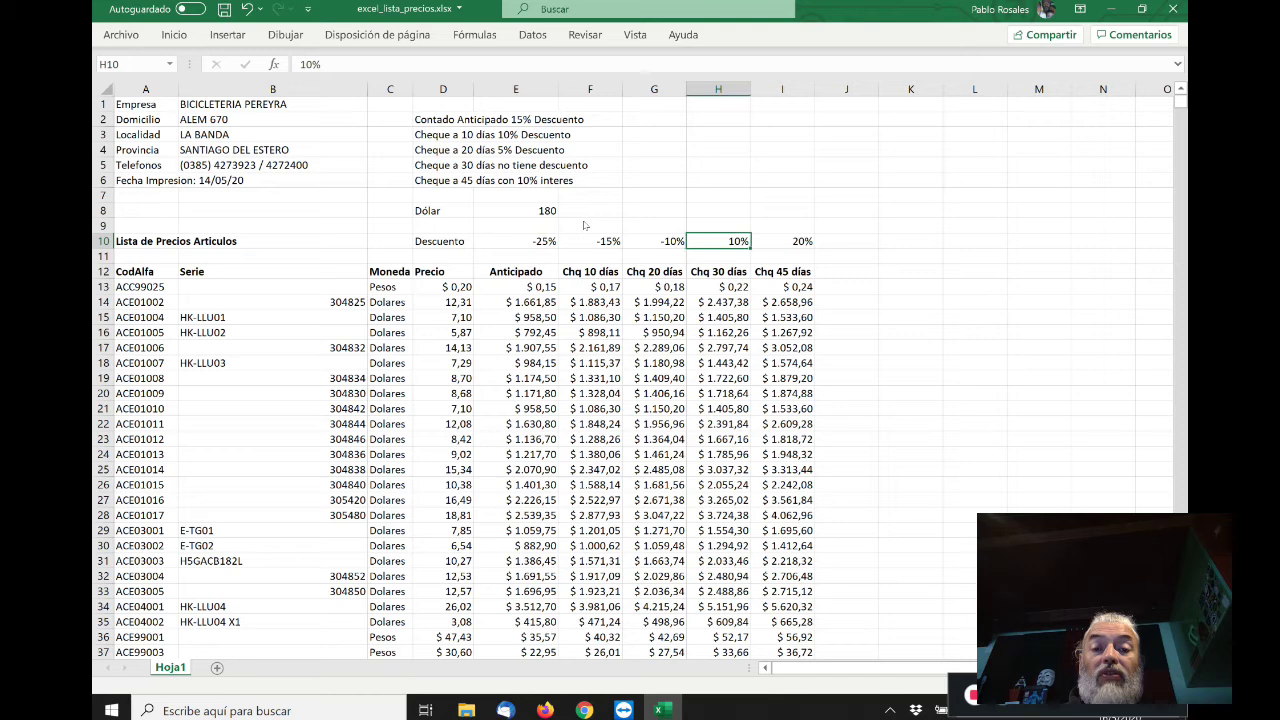
{"action": "key", "text": "Left"}
{"action": "key", "text": "Left"}
{"action": "key", "text": "Left"}
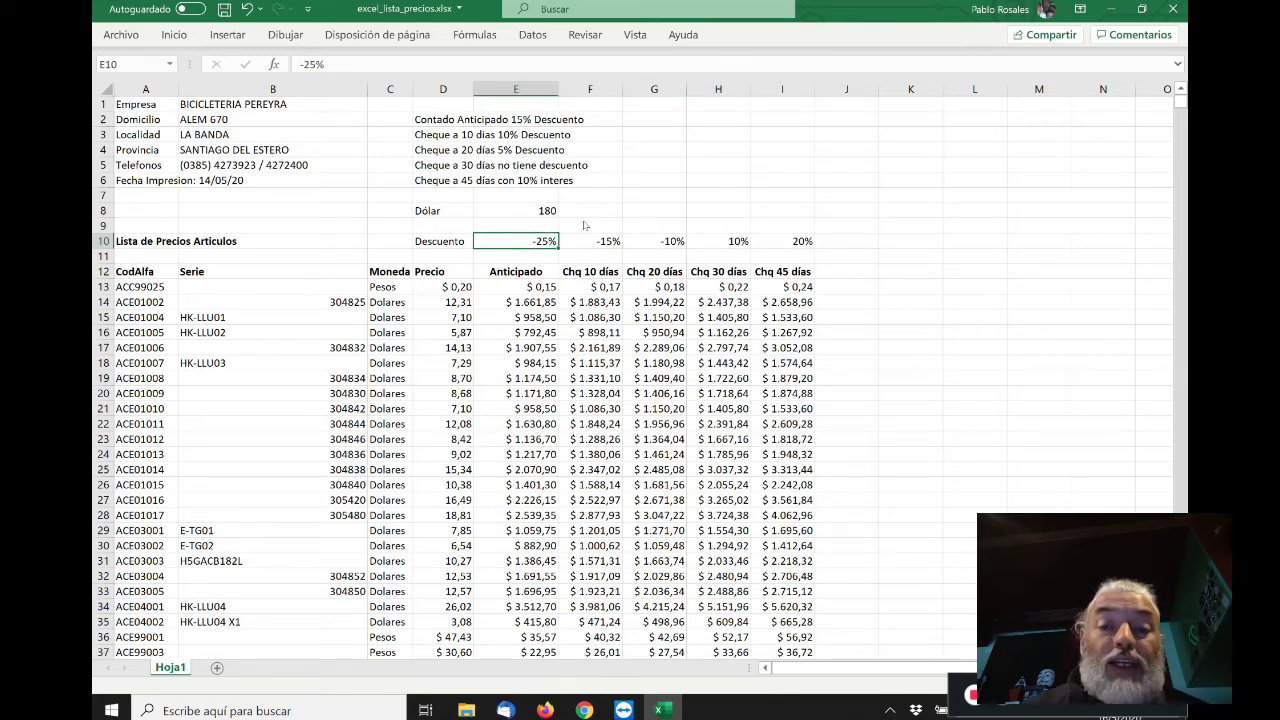
{"action": "key", "text": "Right"}
{"action": "key", "text": "Right"}
{"action": "key", "text": "Right"}
{"action": "key", "text": "Right"}
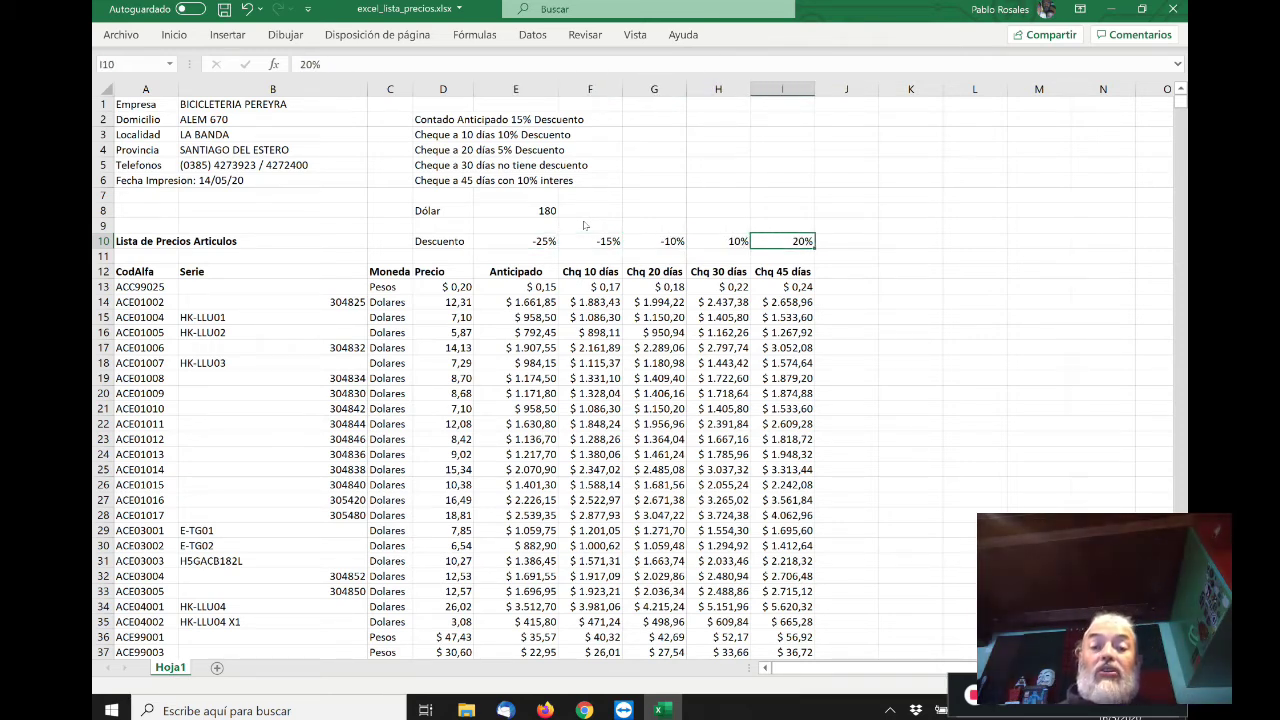
- Check the Anticipado prices down to the last article in row 4951 and return to the start of the sheet
{"action": "key", "text": "Left"}
{"action": "key", "text": "Left"}
{"action": "key", "text": "Left"}
{"action": "key", "text": "Left"}
{"action": "key", "text": "Down"}
{"action": "key", "text": "Down"}
{"action": "key", "text": "ctrl+Down"}
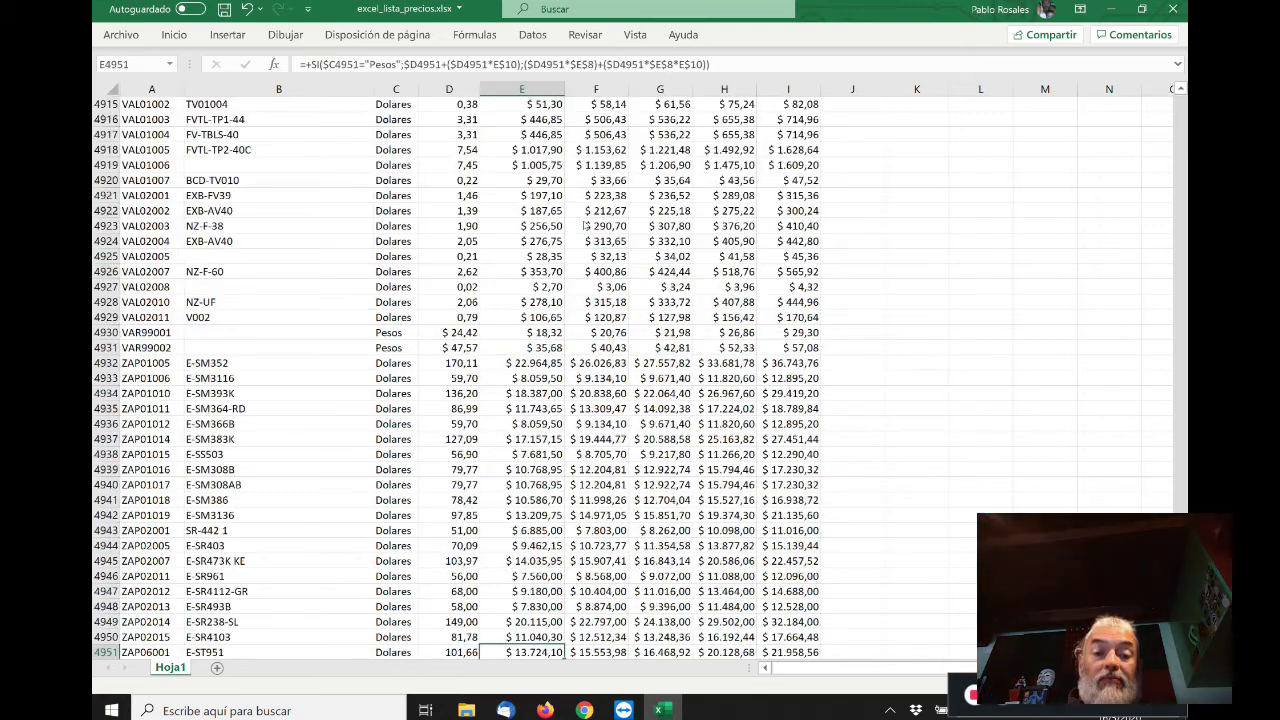
{"action": "key", "text": "ctrl+Up"}
{"action": "key", "text": "Up"}
{"action": "key", "text": "Up"}
{"action": "key", "text": "ctrl+Up"}
{"action": "key", "text": "ctrl+Up"}
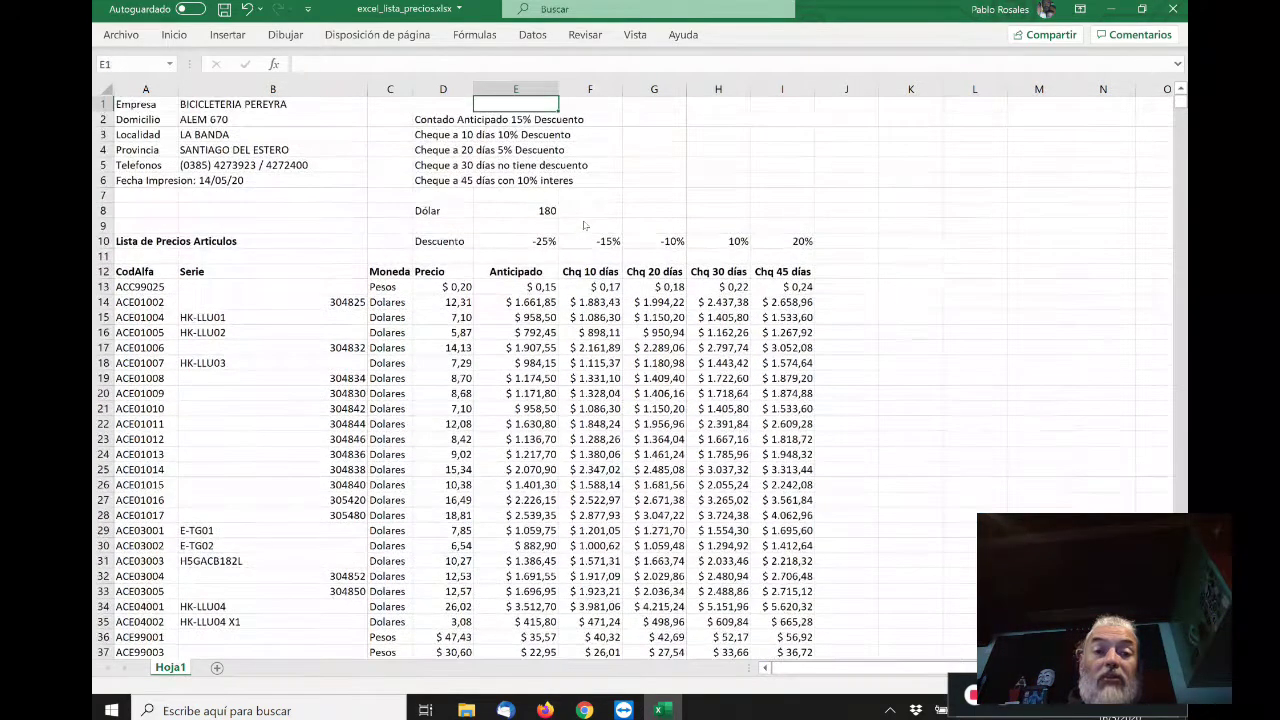
- Set the Dólar exchange rate in E8 to 130
{"action": "key", "text": "Down"}
{"action": "key", "text": "Left"}
{"action": "key", "text": "ctrl+Down"}
{"action": "key", "text": "ctrl+Down"}
{"action": "key", "text": "Right"}
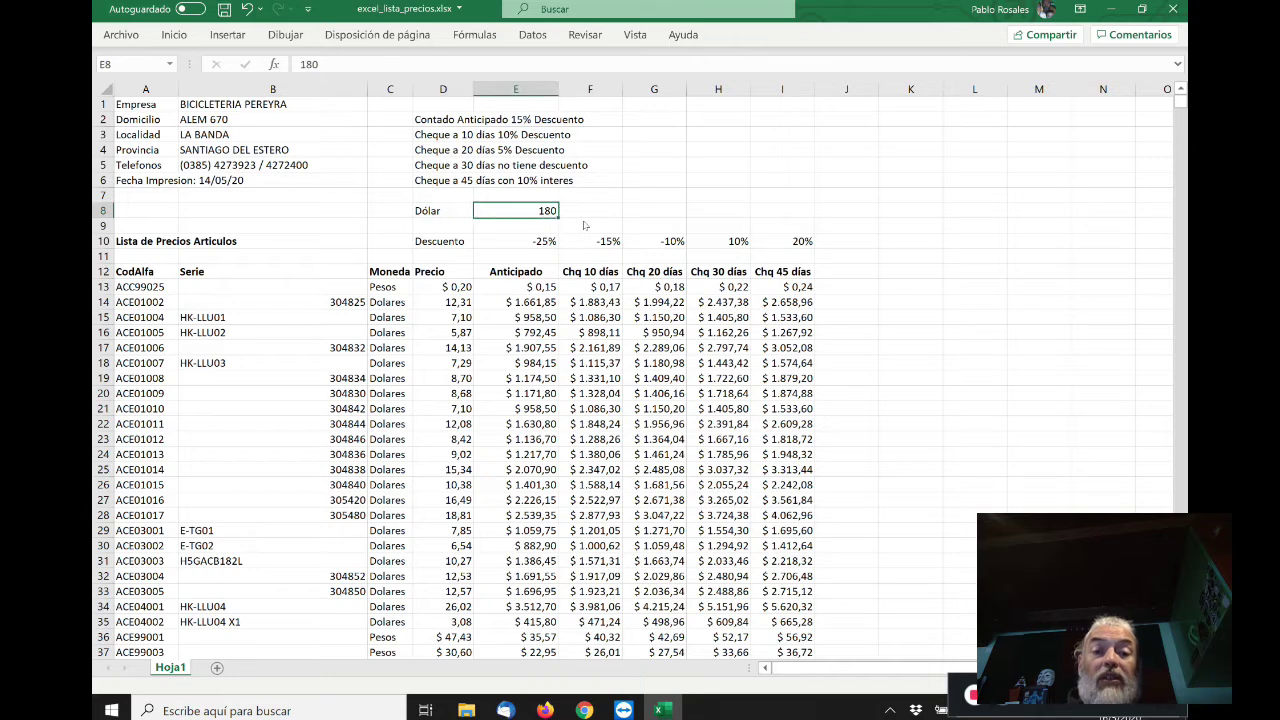
{"action": "type", "text": "130"}
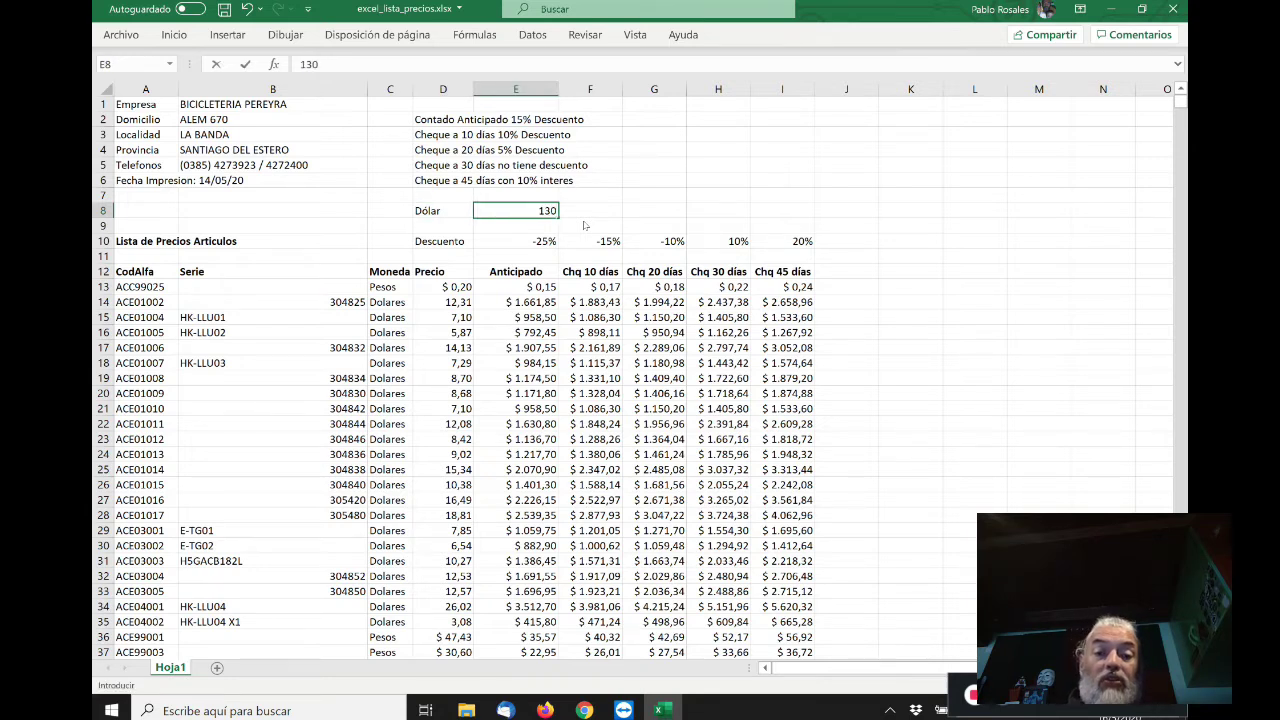
{"action": "key", "text": "Return"}
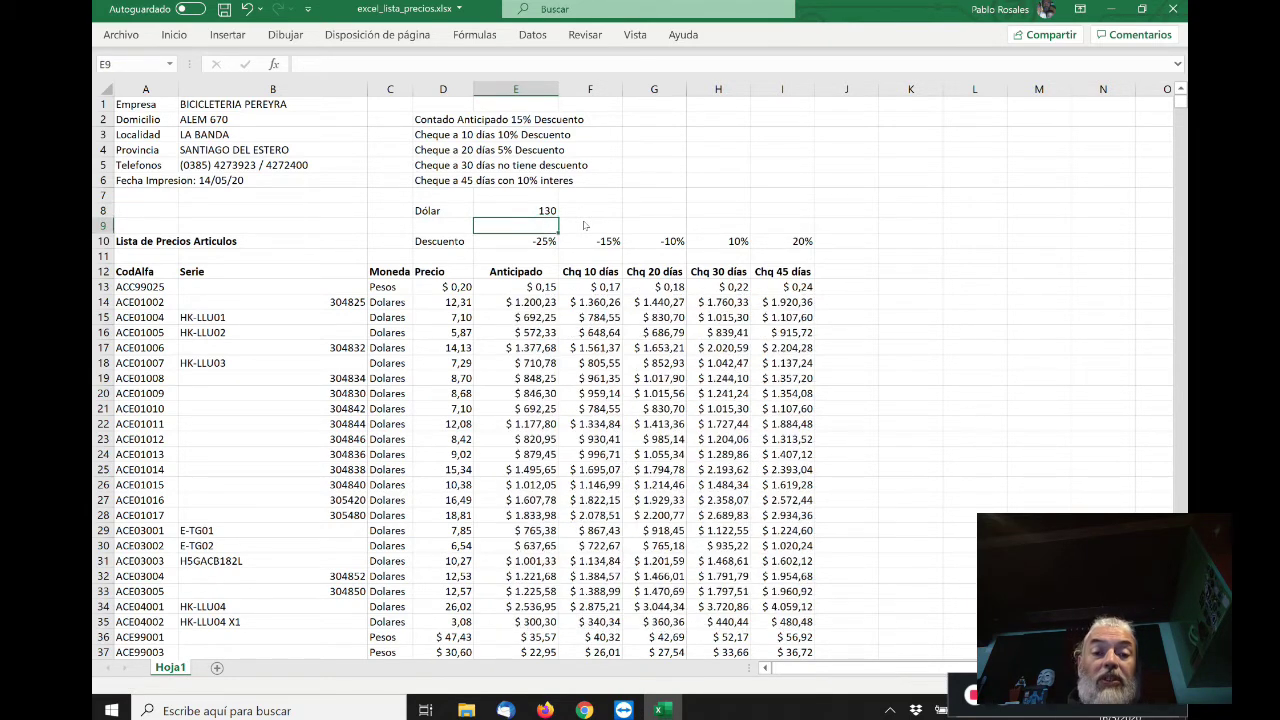
- Set the Anticipado discount in E10 to -35%
{"action": "key", "text": "Down"}
{"action": "key", "text": "Down"}
{"action": "key", "text": "Down"}
{"action": "key", "text": "Down"}
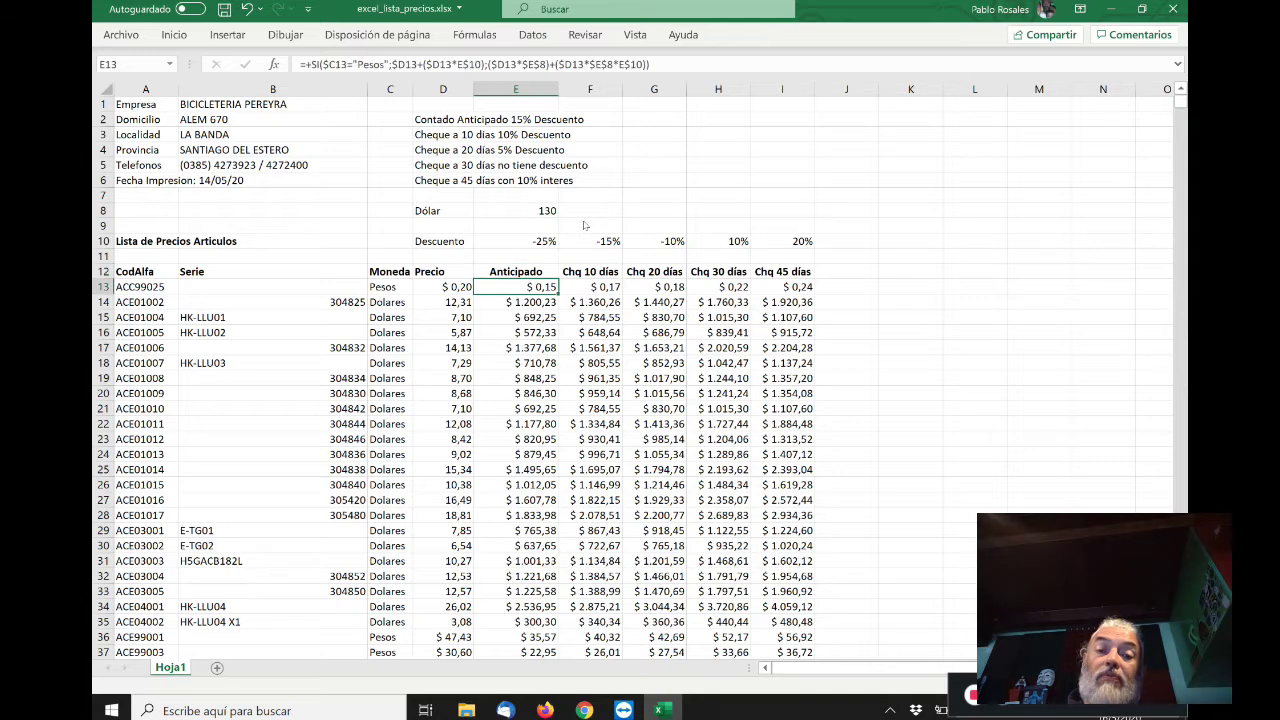
{"action": "key", "text": "Up"}
{"action": "key", "text": "Up"}
{"action": "key", "text": "Up"}
{"action": "key", "text": "Up"}
{"action": "key", "text": "Up"}
{"action": "key", "text": "Down"}
{"action": "key", "text": "Down"}
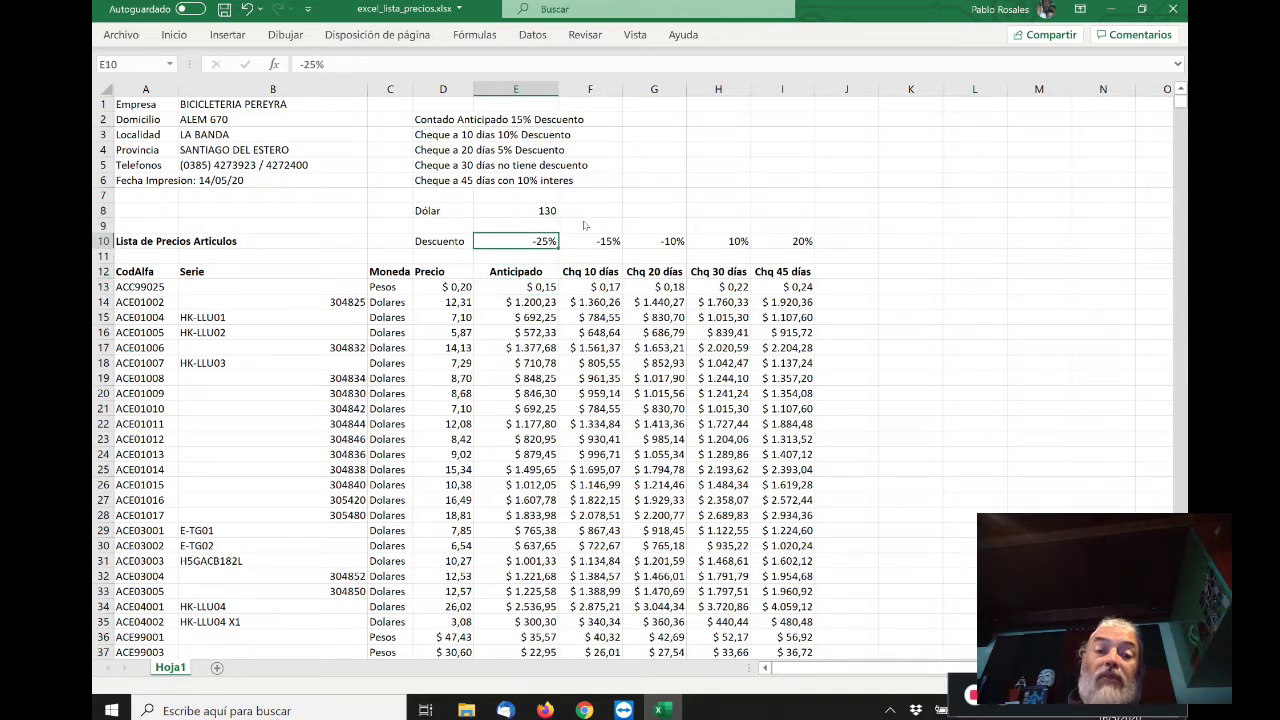
{"action": "type", "text": "-35%"}
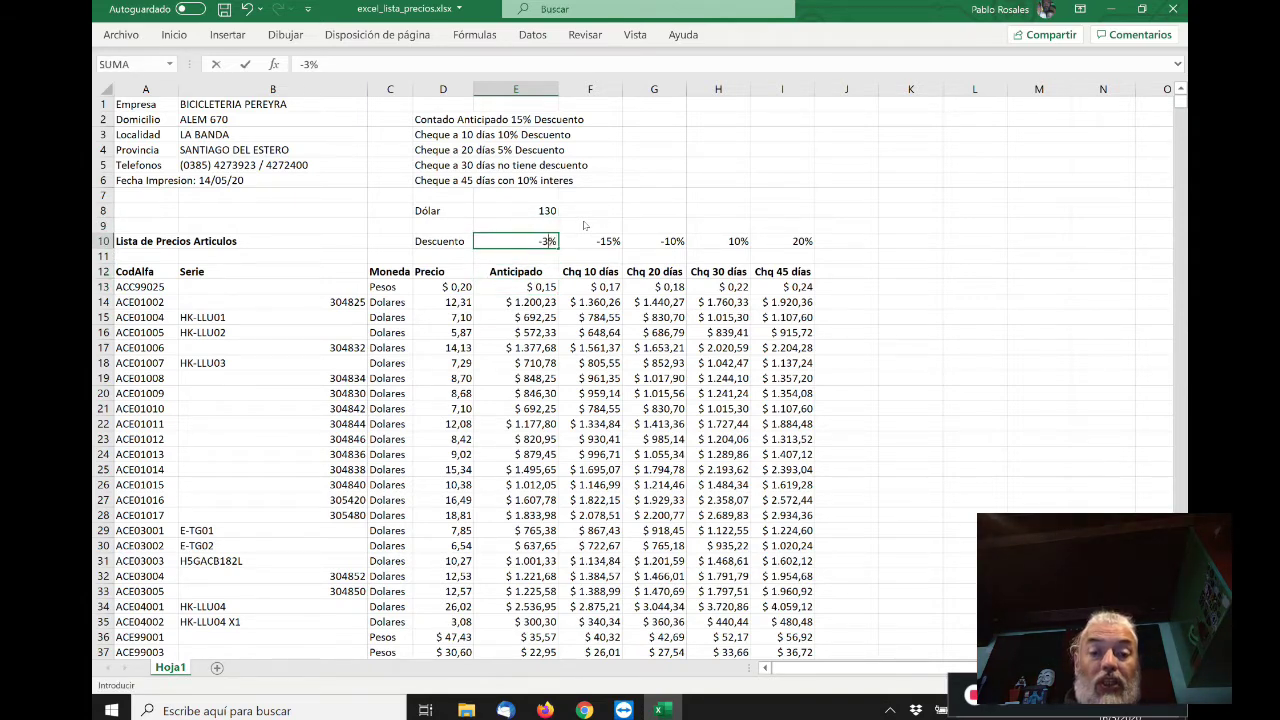
{"action": "key", "text": "Return"}
- Restore the Anticipado discount in E10 to -25%
{"action": "key", "text": "Up"}
{"action": "type", "text": "-25%"}
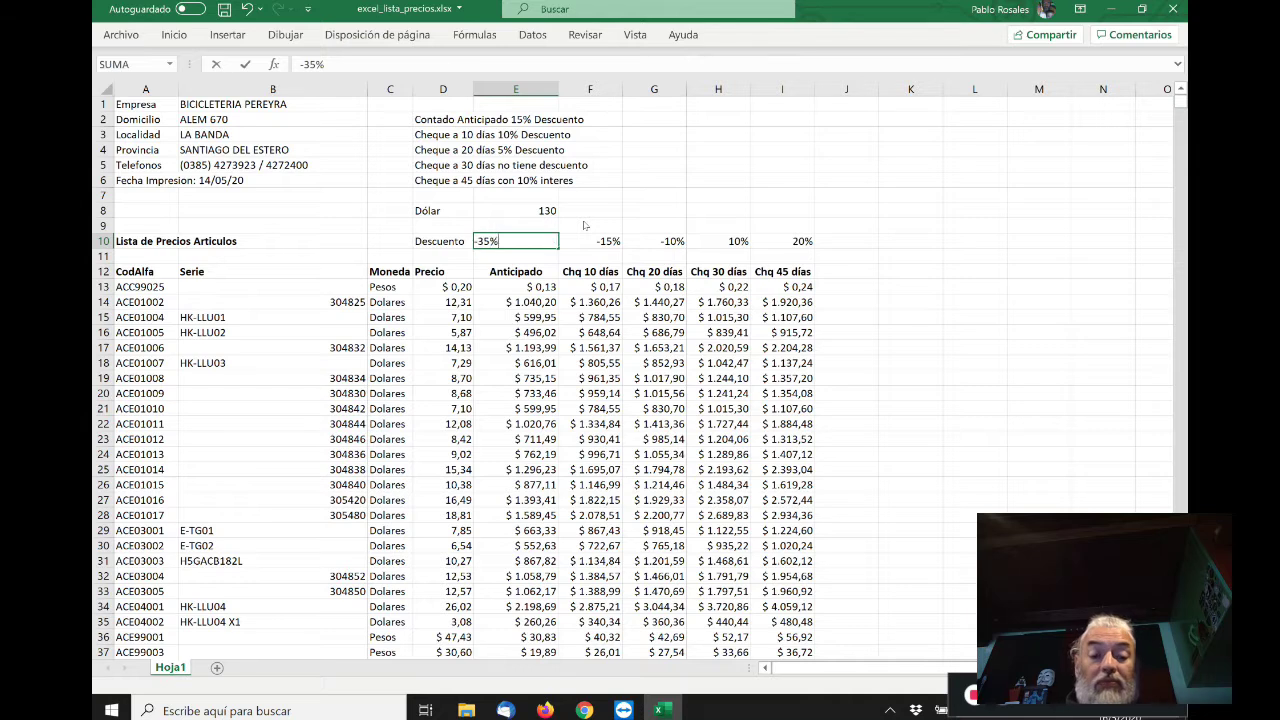
{"action": "key", "text": "Return"}
{"action": "key", "text": "Down"}
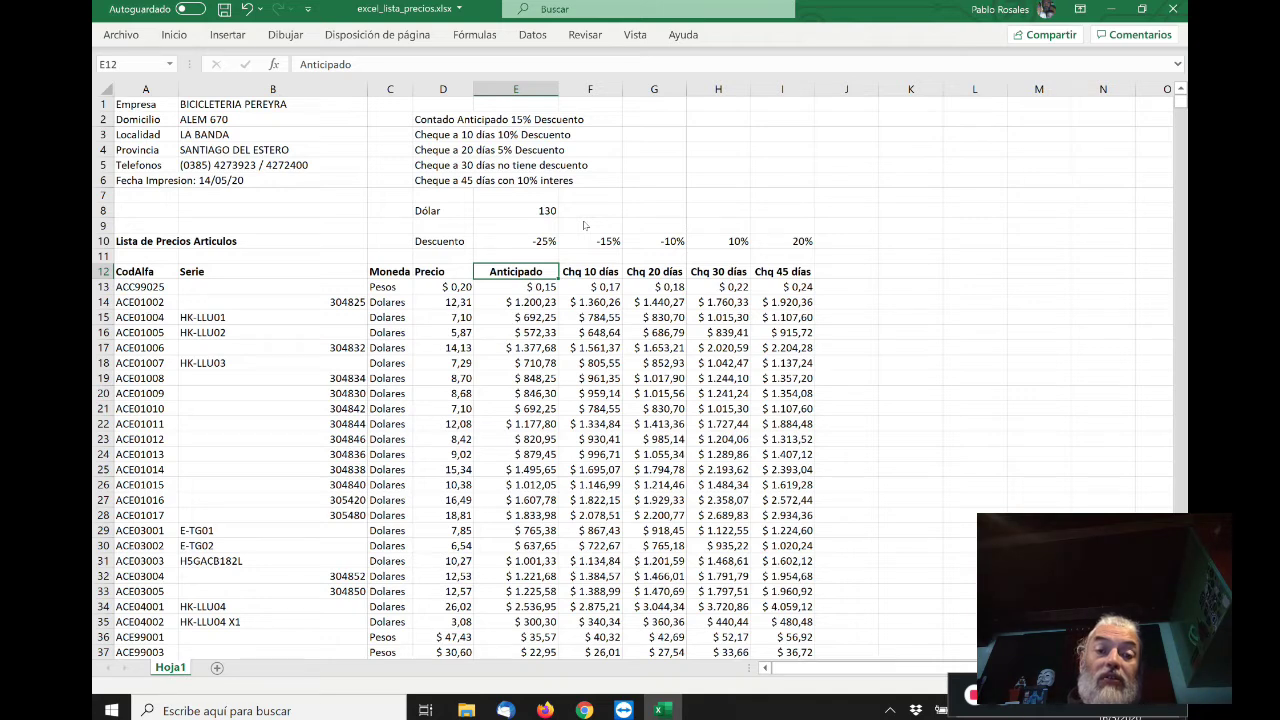
- Review the cells that drive the prices: the Dólar rate and the Descuento percentages across row 10
{"action": "key", "text": "Up"}
{"action": "key", "text": "Up"}
{"action": "key", "text": "Up"}
{"action": "key", "text": "Up"}
{"action": "key", "text": "Up"}
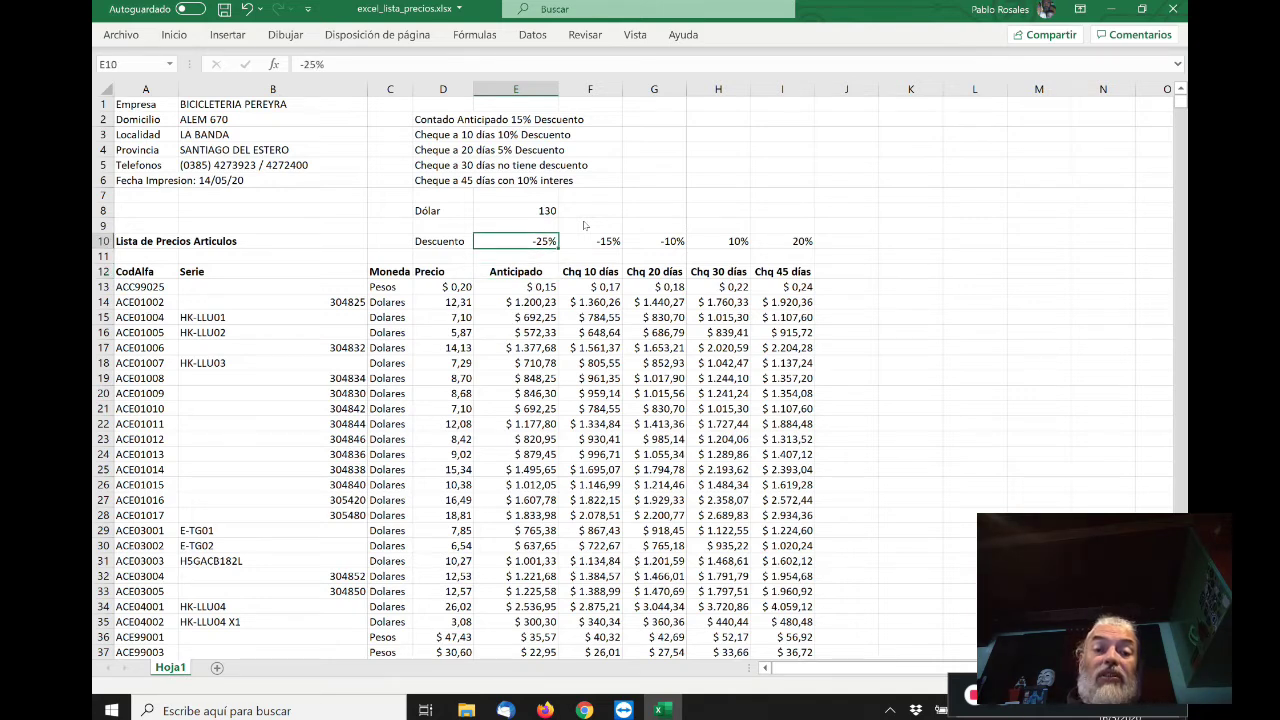
{"action": "key", "text": "Down"}
{"action": "key", "text": "Down"}
{"action": "key", "text": "Down"}
{"action": "key", "text": "Down"}
{"action": "key", "text": "Up"}
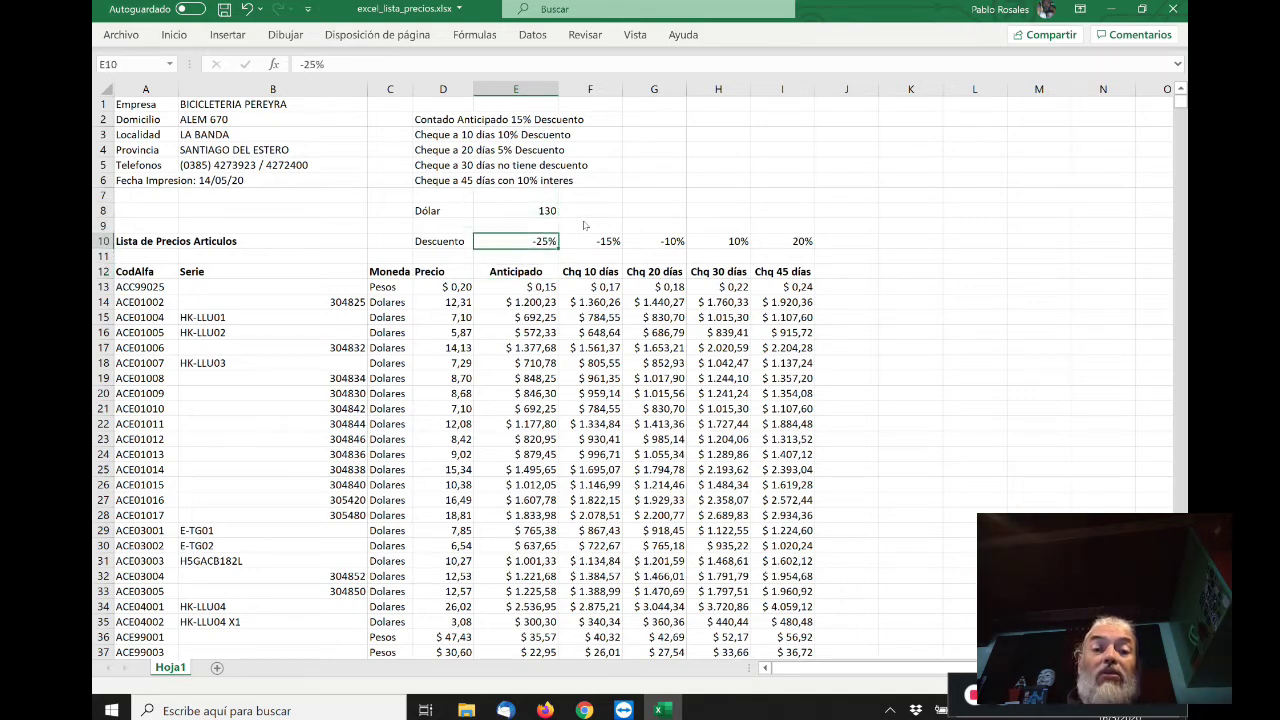
{"action": "key", "text": "Right"}
{"action": "key", "text": "Right"}
{"action": "key", "text": "Right"}
{"action": "key", "text": "Right"}
{"action": "key", "text": "Left"}
{"action": "key", "text": "Left"}
{"action": "key", "text": "Left"}
{"action": "key", "text": "Left"}
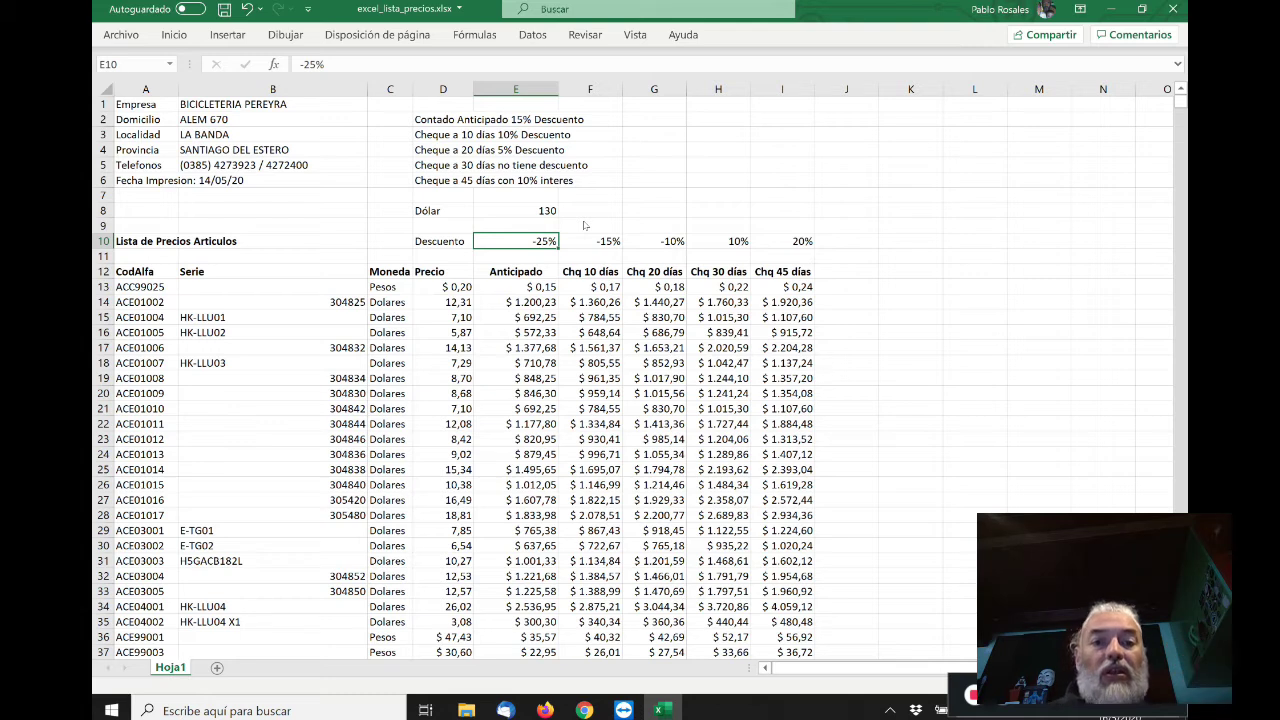
- Fill the Dólar label and its rate, cells D8 and E8, with standard light green
{"action": "key", "text": "Down"}
{"action": "key", "text": "Up"}
{"action": "key", "text": "Up"}
{"action": "key", "text": "Up"}
{"action": "key", "text": "Left"}
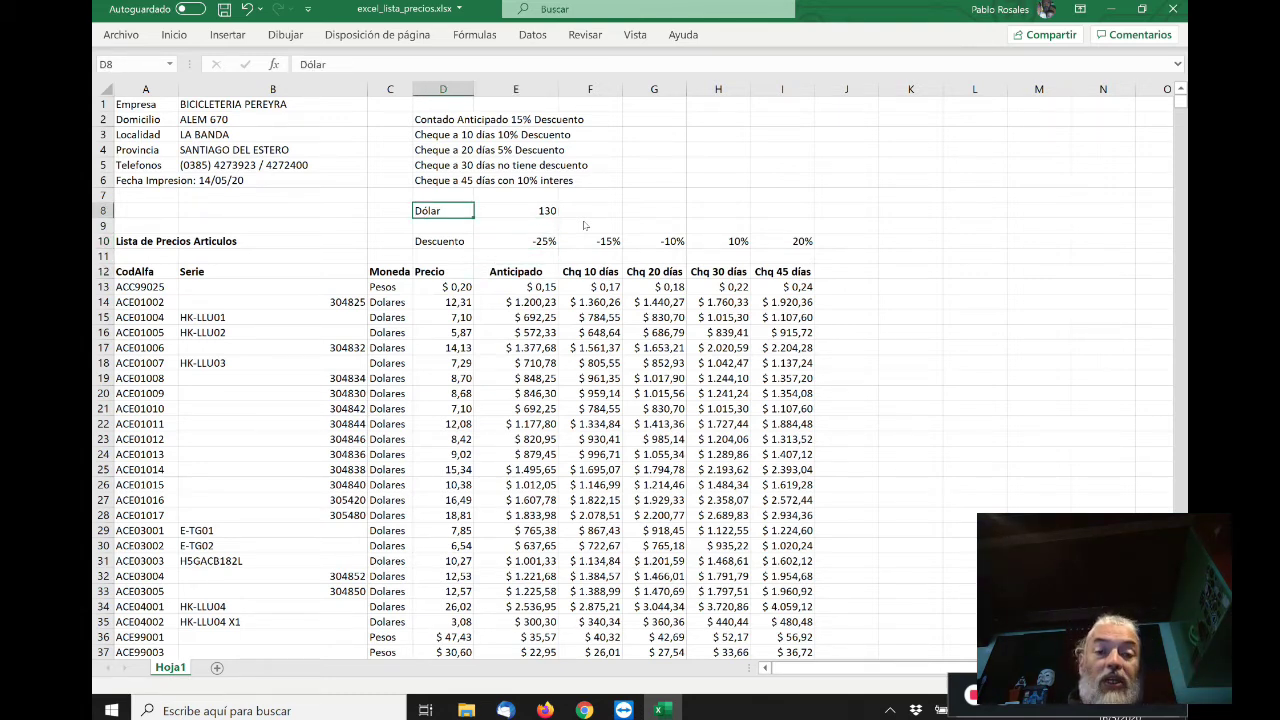
{"action": "key", "text": "shift+Right"}
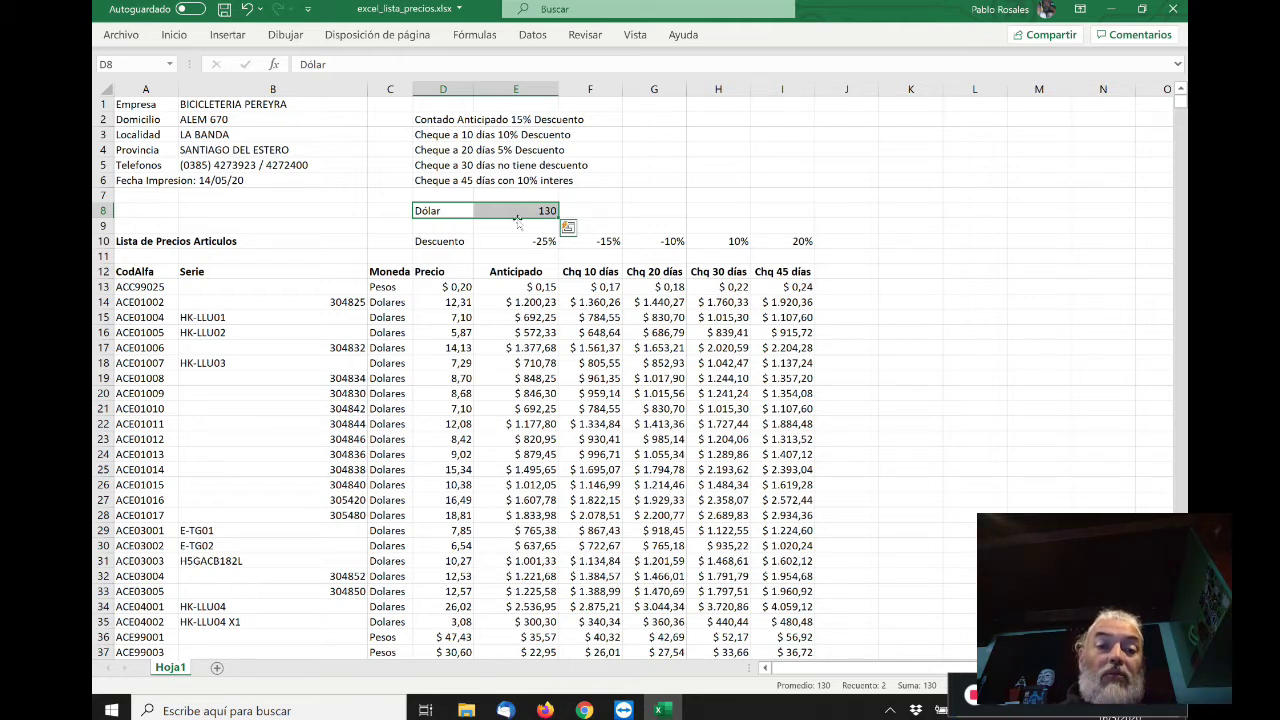
{"action": "key", "text": "shift+Left"}
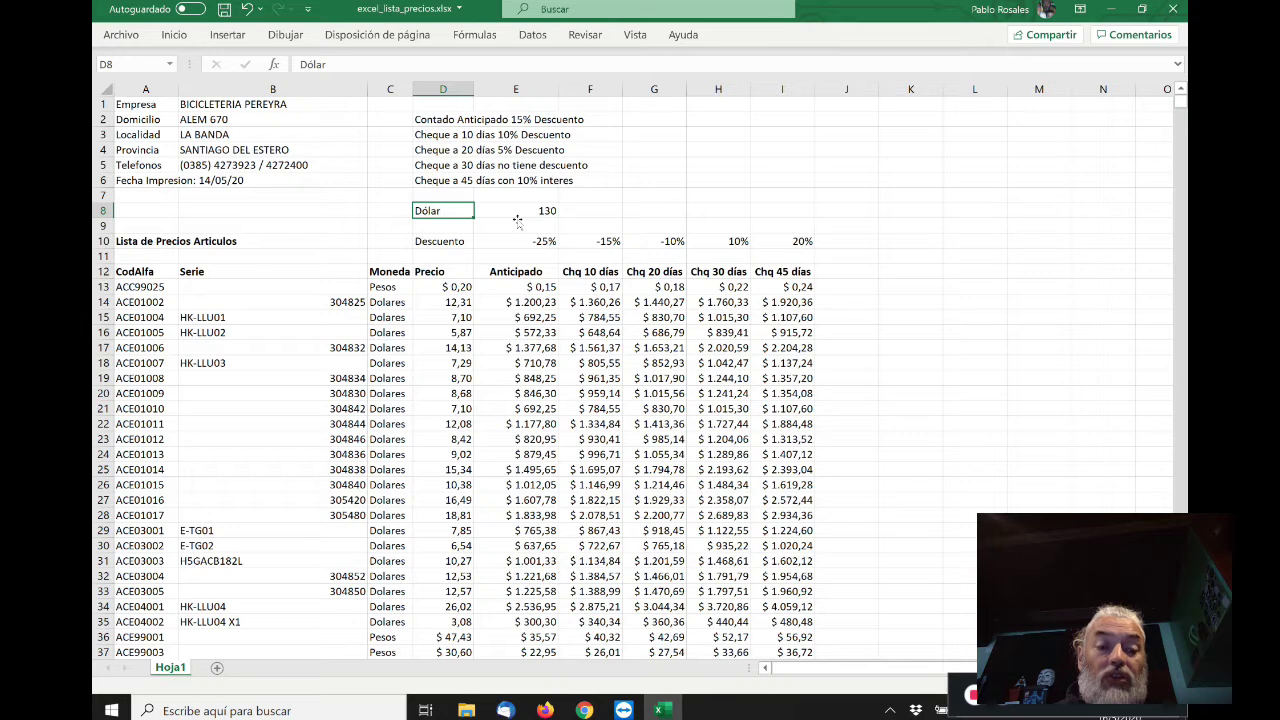
{"action": "key", "text": "shift+Right"}
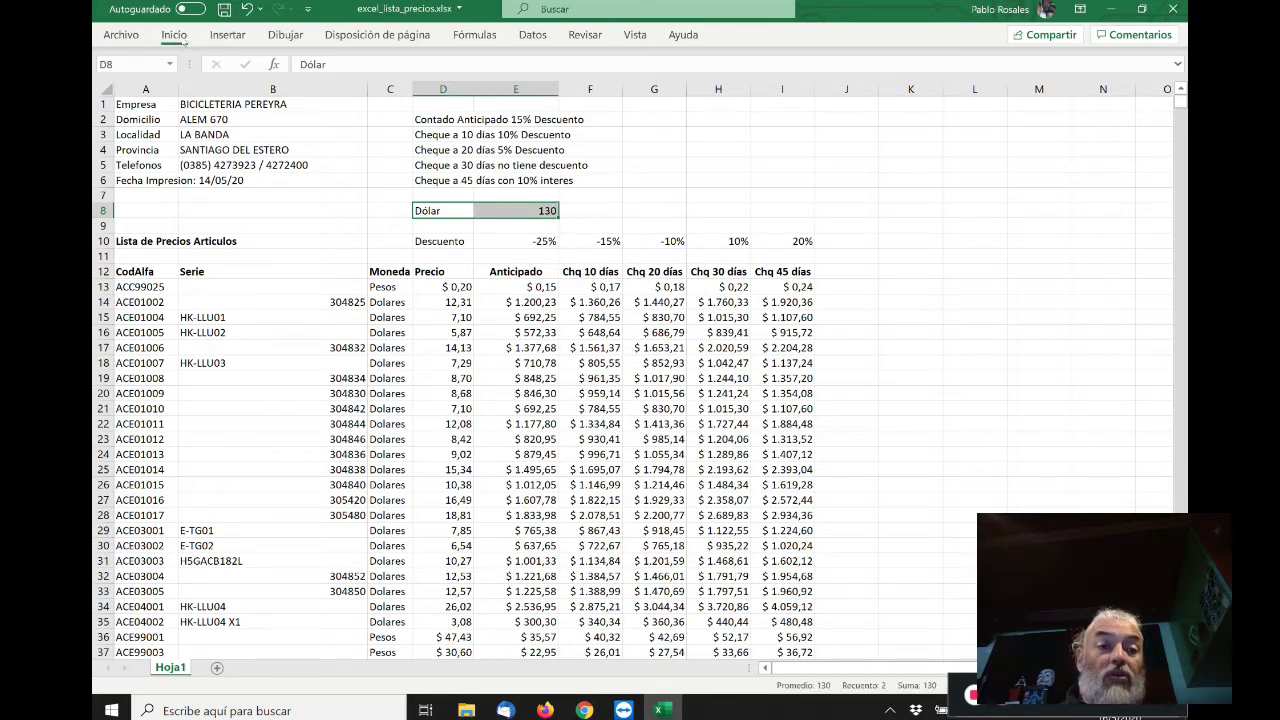
{"action": "left_click", "coordinate": [176, 36]}
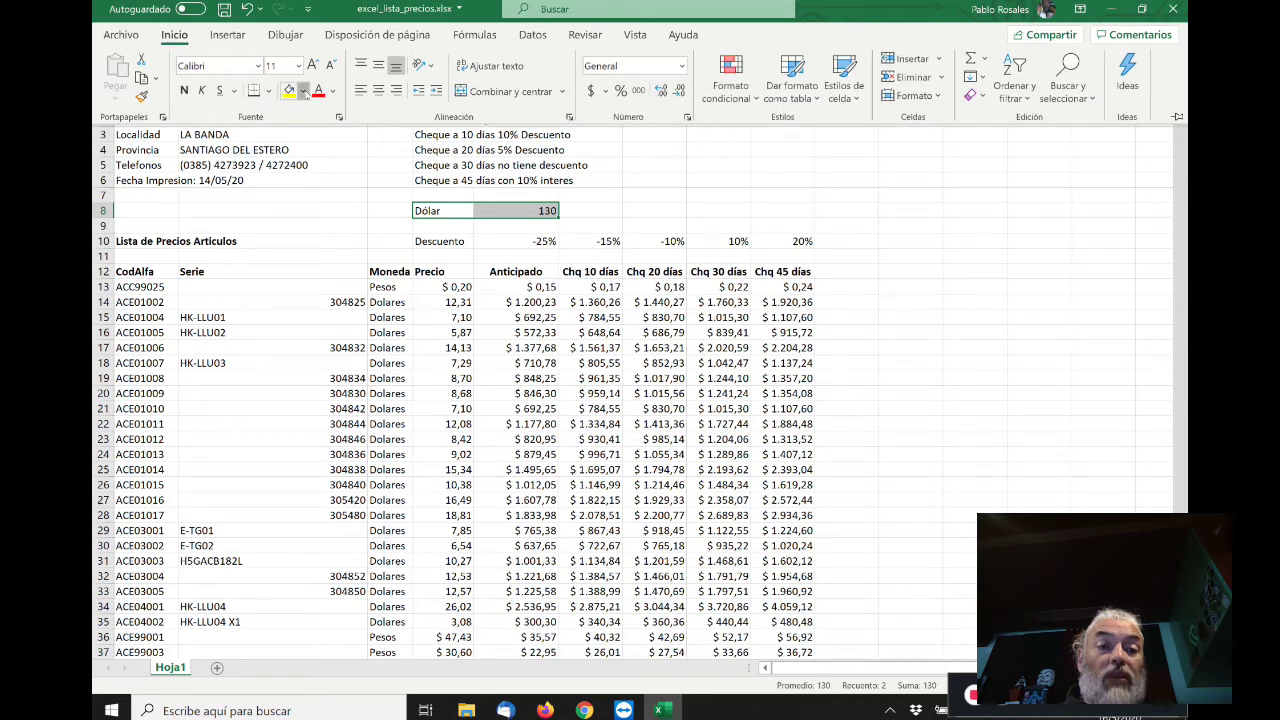
{"action": "left_click", "coordinate": [303, 91]}
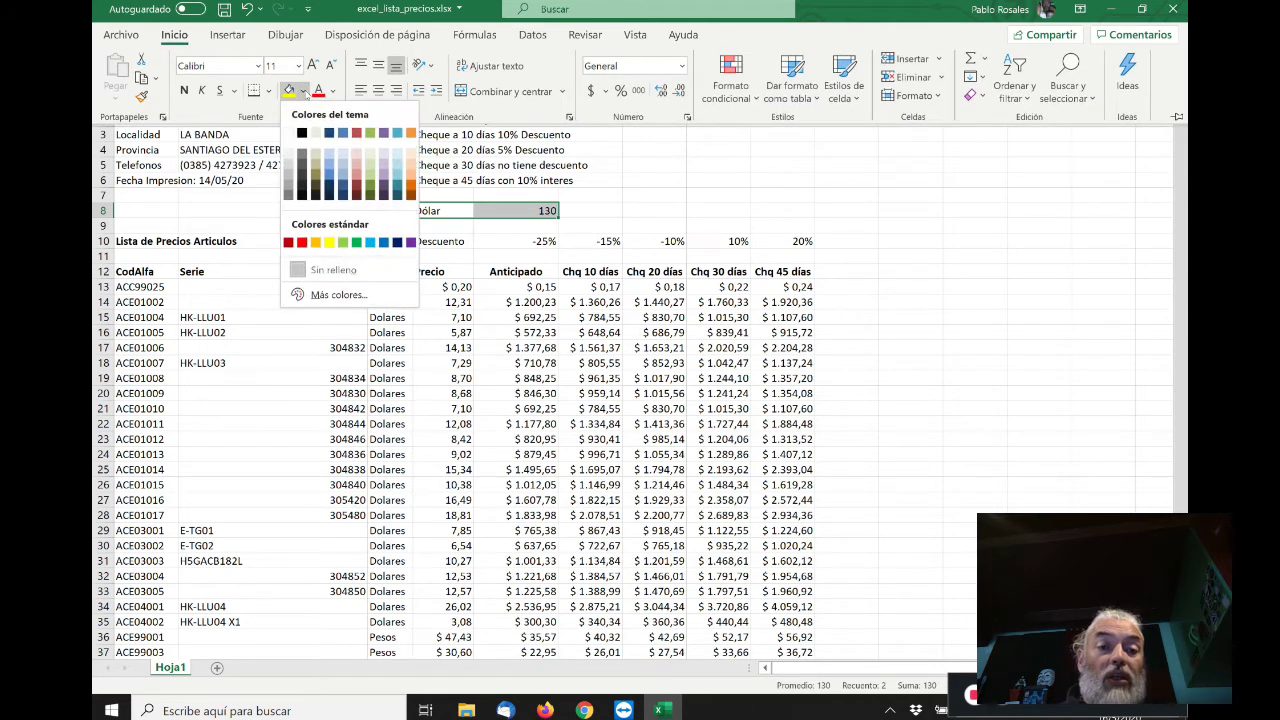
{"action": "left_click", "coordinate": [343, 243]}
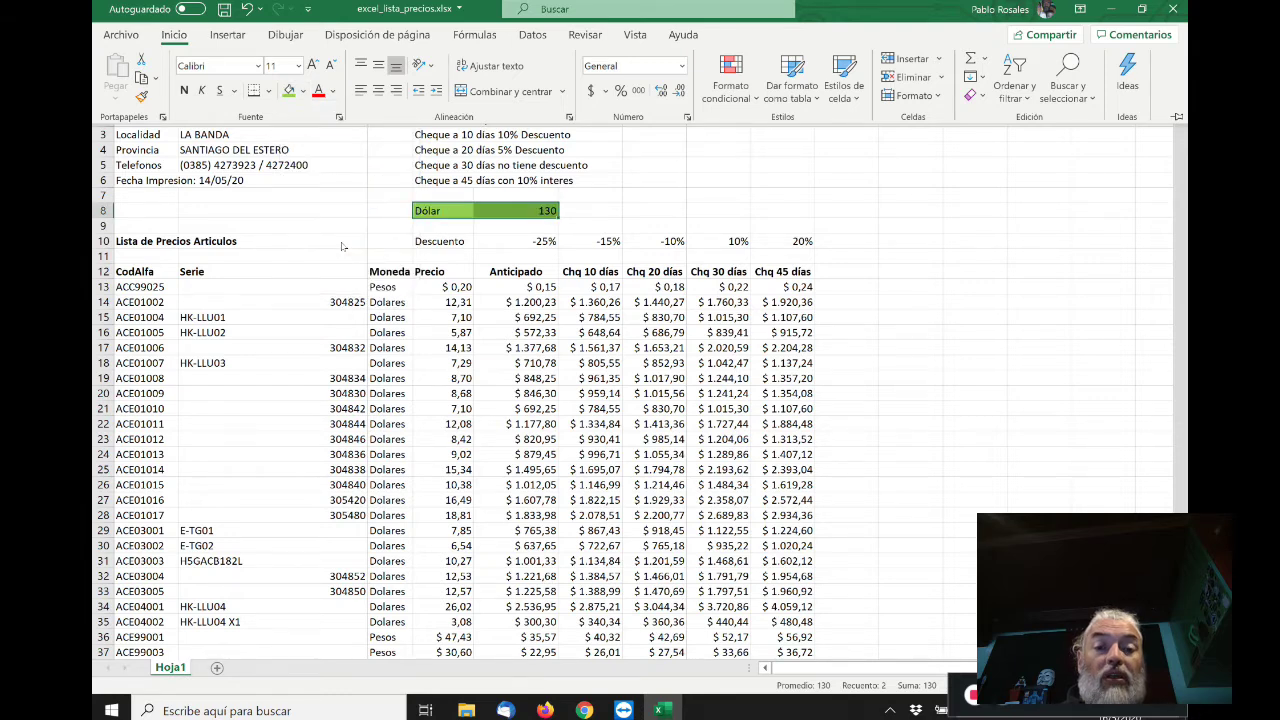
- Set the font size of the Dólar label and its rate in D8:E8 to 14
{"action": "left_click", "coordinate": [466, 252]}
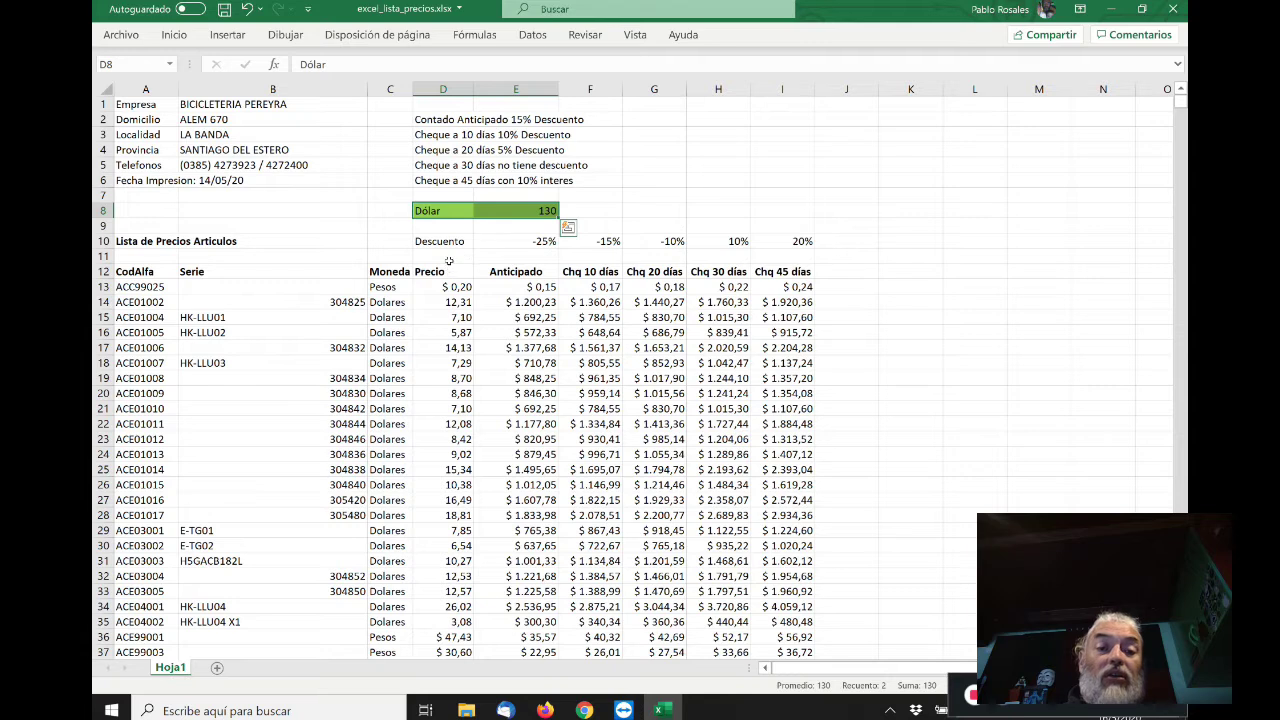
{"action": "left_click", "coordinate": [449, 258]}
{"action": "key", "text": "Up"}
{"action": "key", "text": "Up"}
{"action": "key", "text": "Up"}
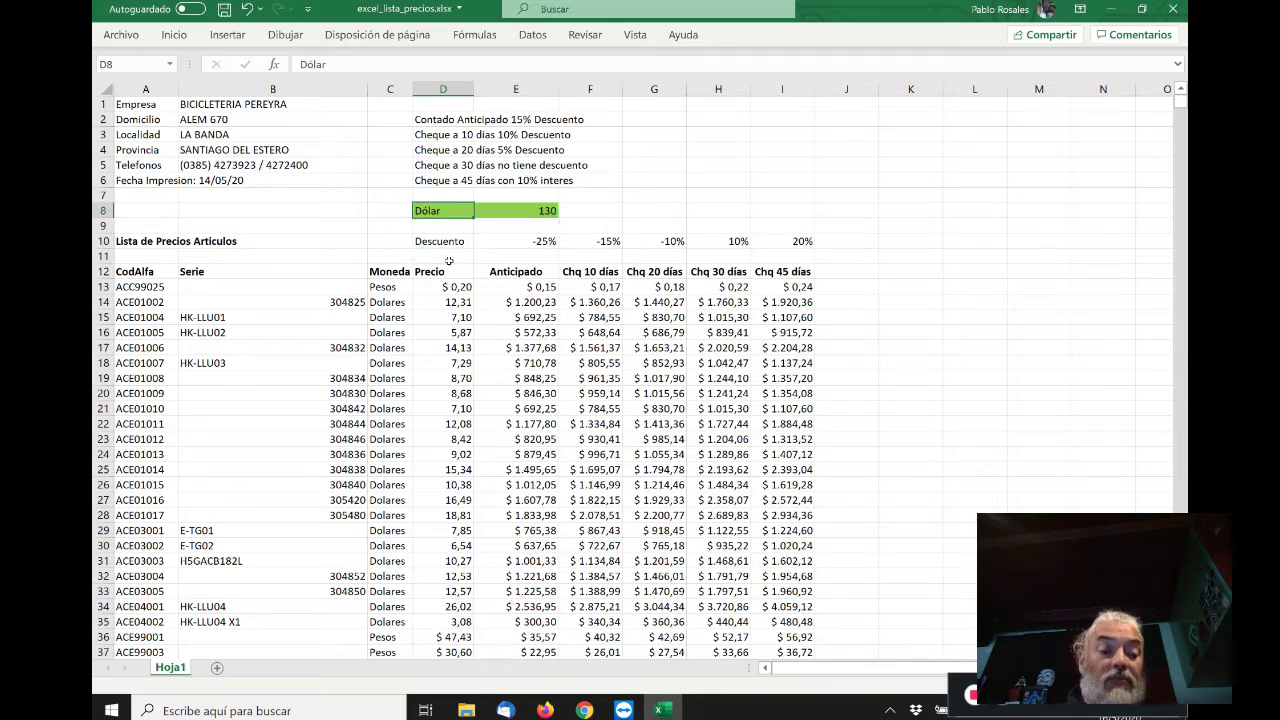
{"action": "key", "text": "shift+Right"}
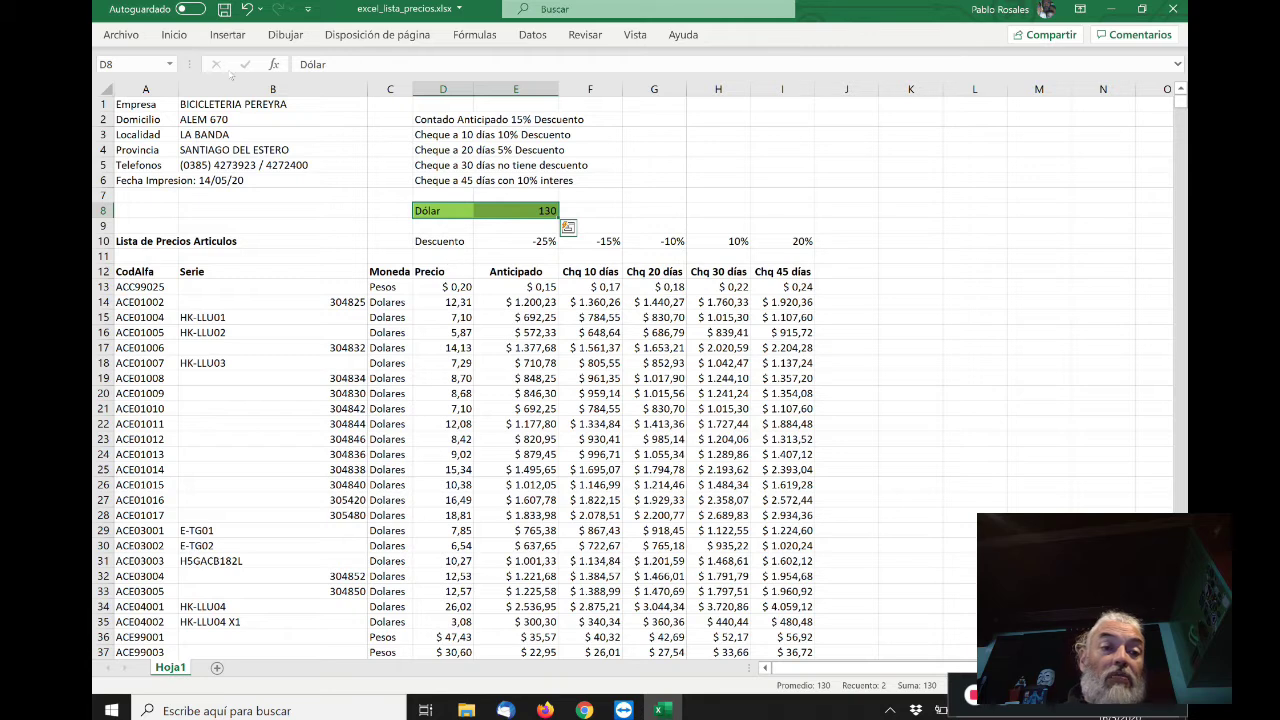
{"action": "left_click", "coordinate": [174, 34]}
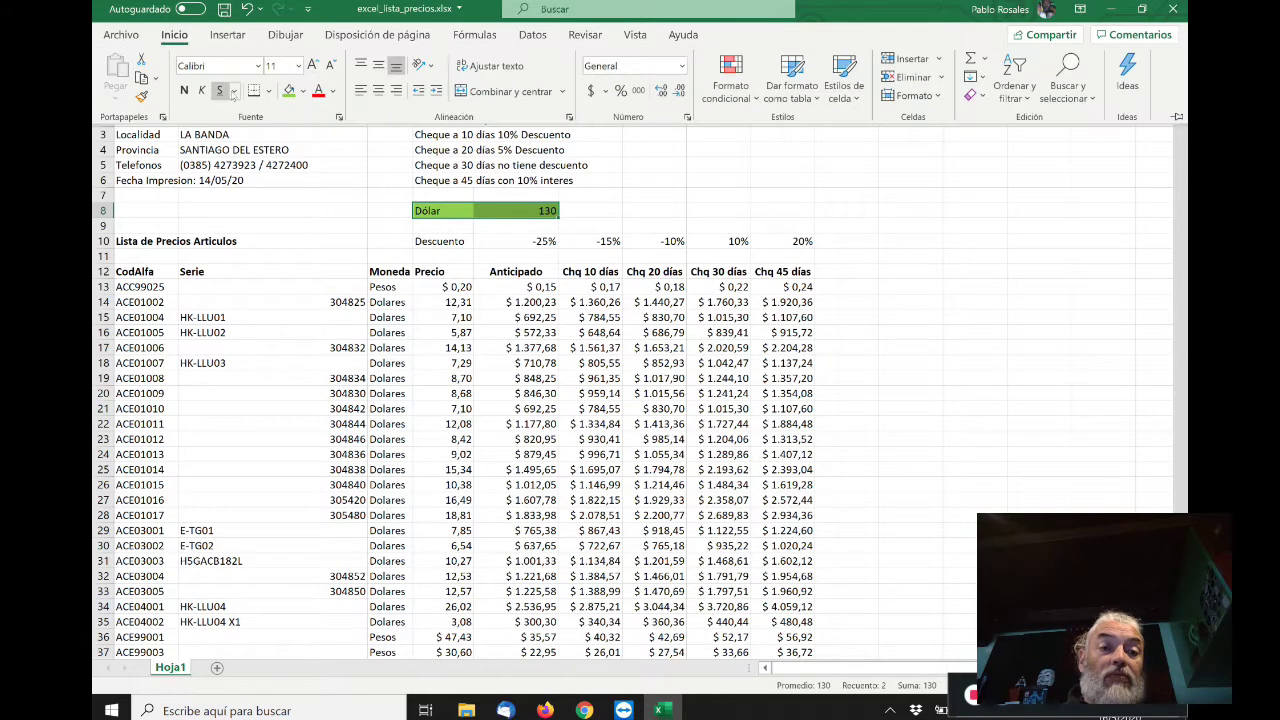
{"action": "left_click", "coordinate": [298, 66]}
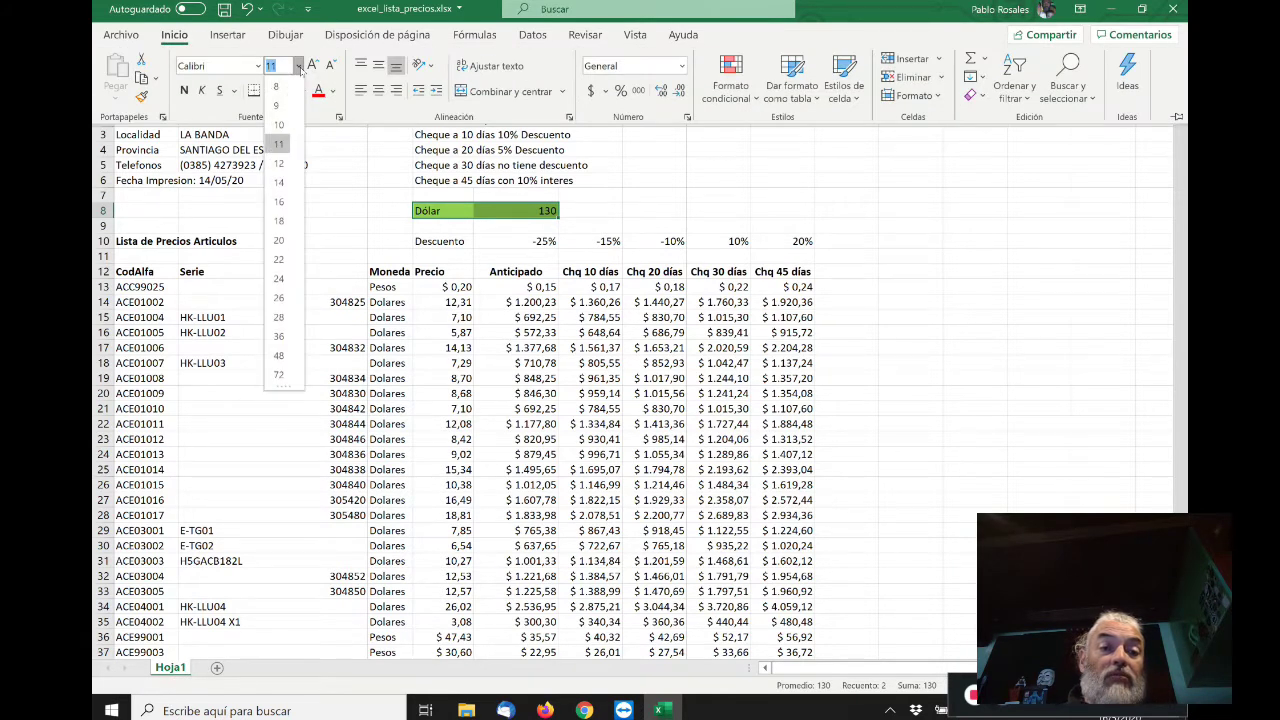
{"action": "left_click", "coordinate": [280, 183]}
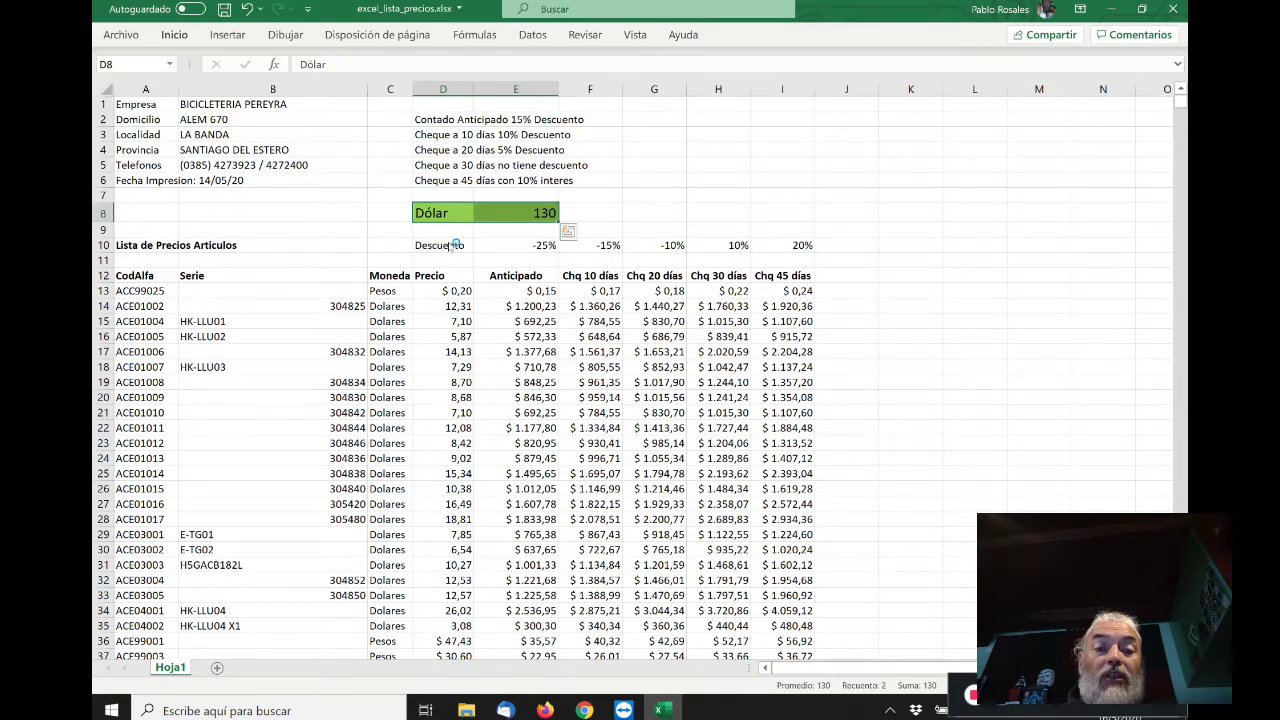
- Fill the Descuento label and its percentages, cells D10:I10, with standard red
{"action": "left_click", "coordinate": [438, 212]}
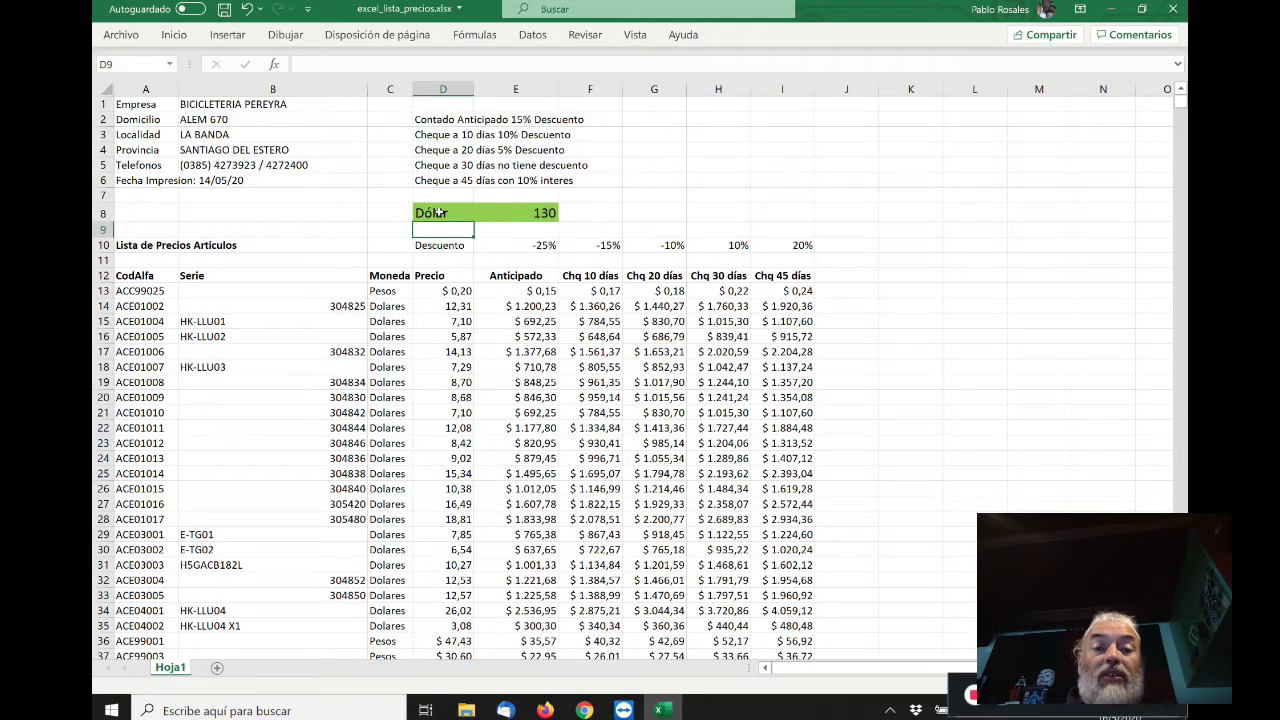
{"action": "key", "text": "Down"}
{"action": "key", "text": "Down"}
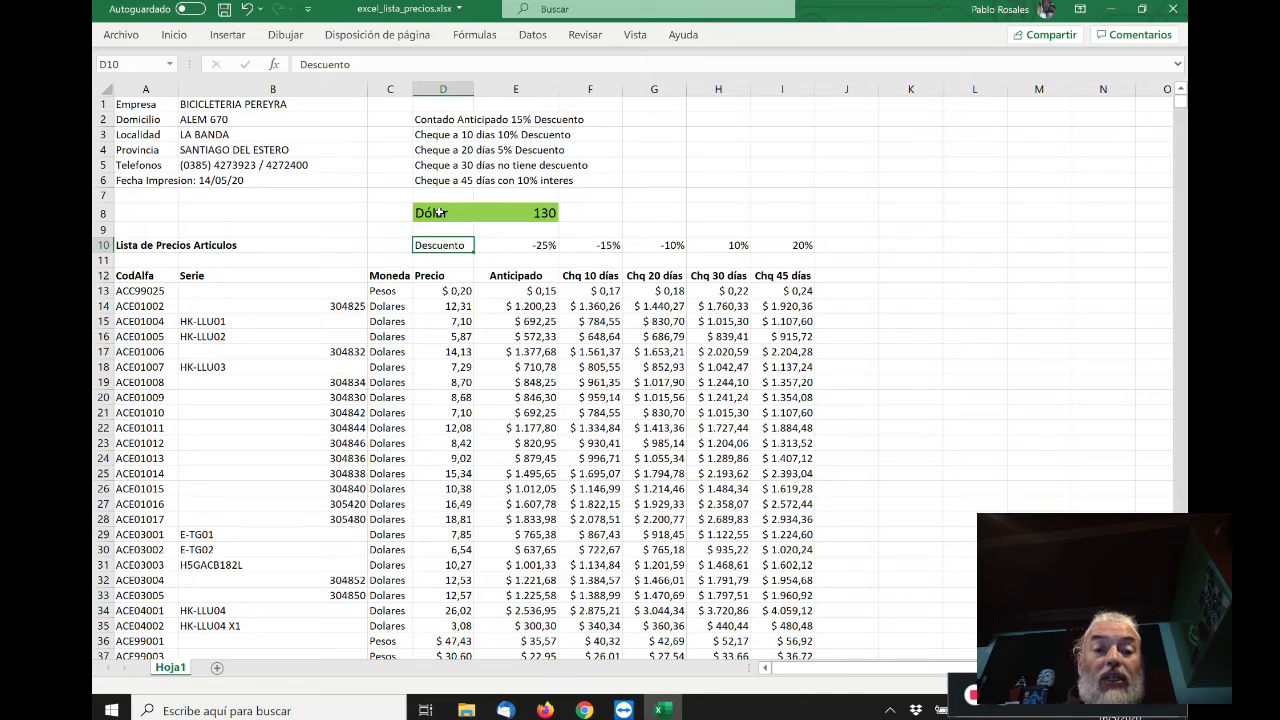
{"action": "key", "text": "shift+Right"}
{"action": "key", "text": "shift+Right"}
{"action": "key", "text": "shift+Right"}
{"action": "key", "text": "shift+Right"}
{"action": "key", "text": "shift+Right"}
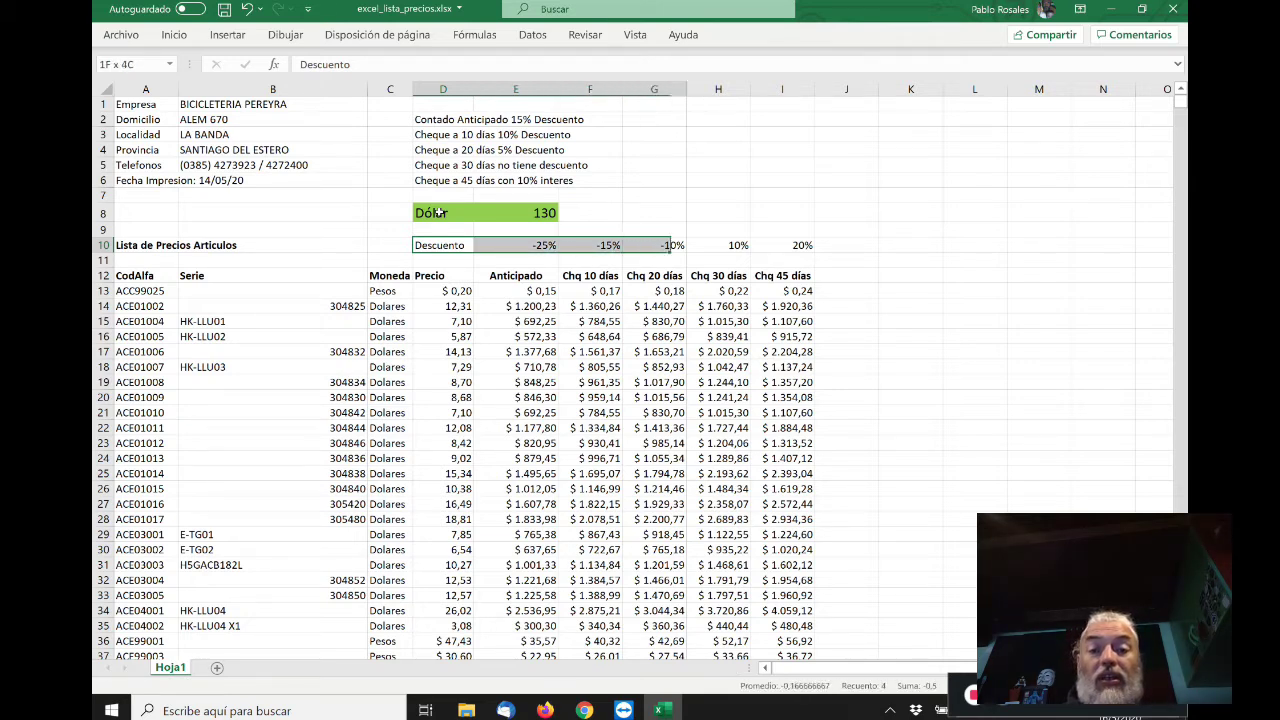
{"action": "key", "text": "Left"}
{"action": "key", "text": "Right"}
{"action": "key", "text": "shift+Right"}
{"action": "key", "text": "shift+Right"}
{"action": "key", "text": "shift+Right"}
{"action": "key", "text": "shift+Right"}
{"action": "key", "text": "shift+Right"}
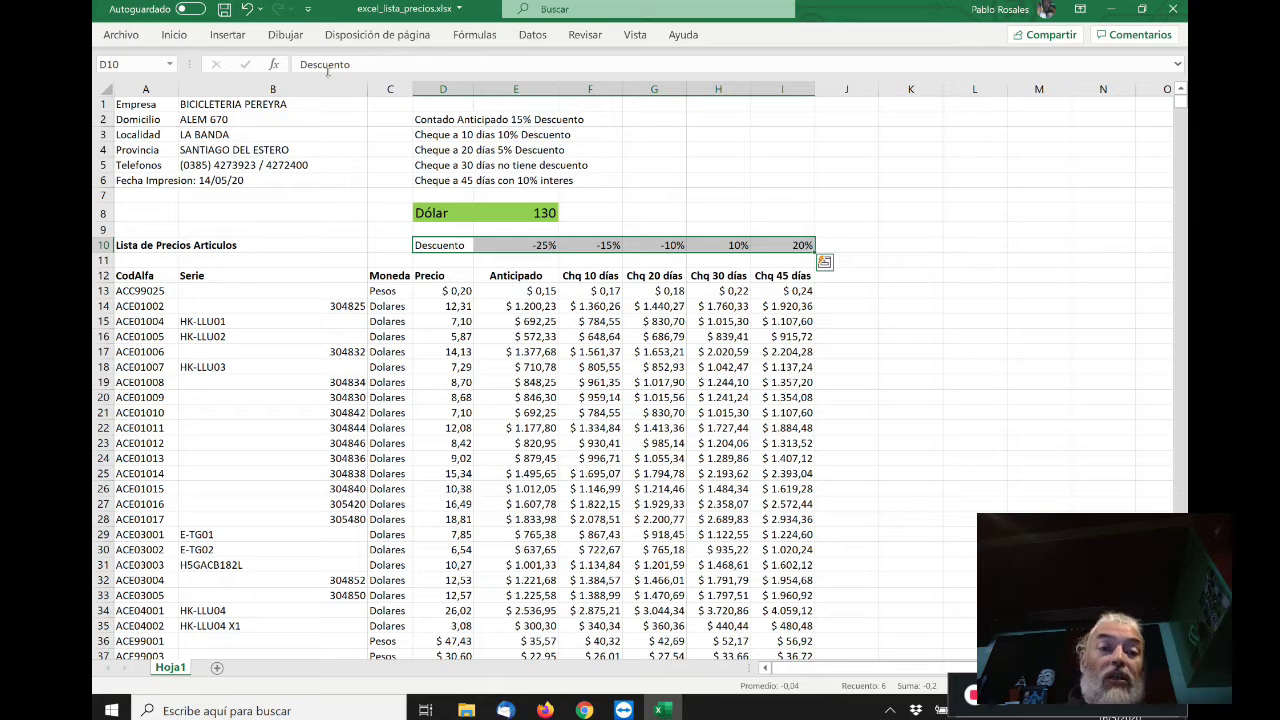
{"action": "key", "text": "shift+Left"}
{"action": "key", "text": "shift+Left"}
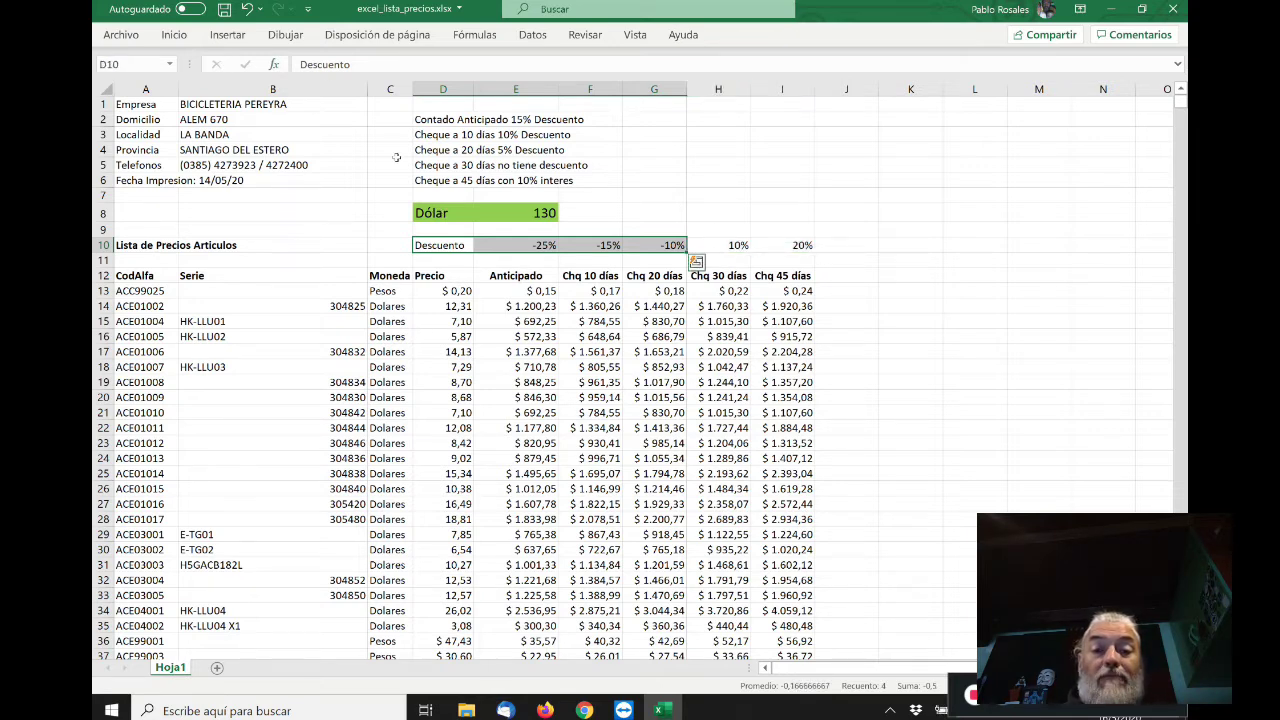
{"action": "key", "text": "shift+Left"}
{"action": "key", "text": "shift+Left"}
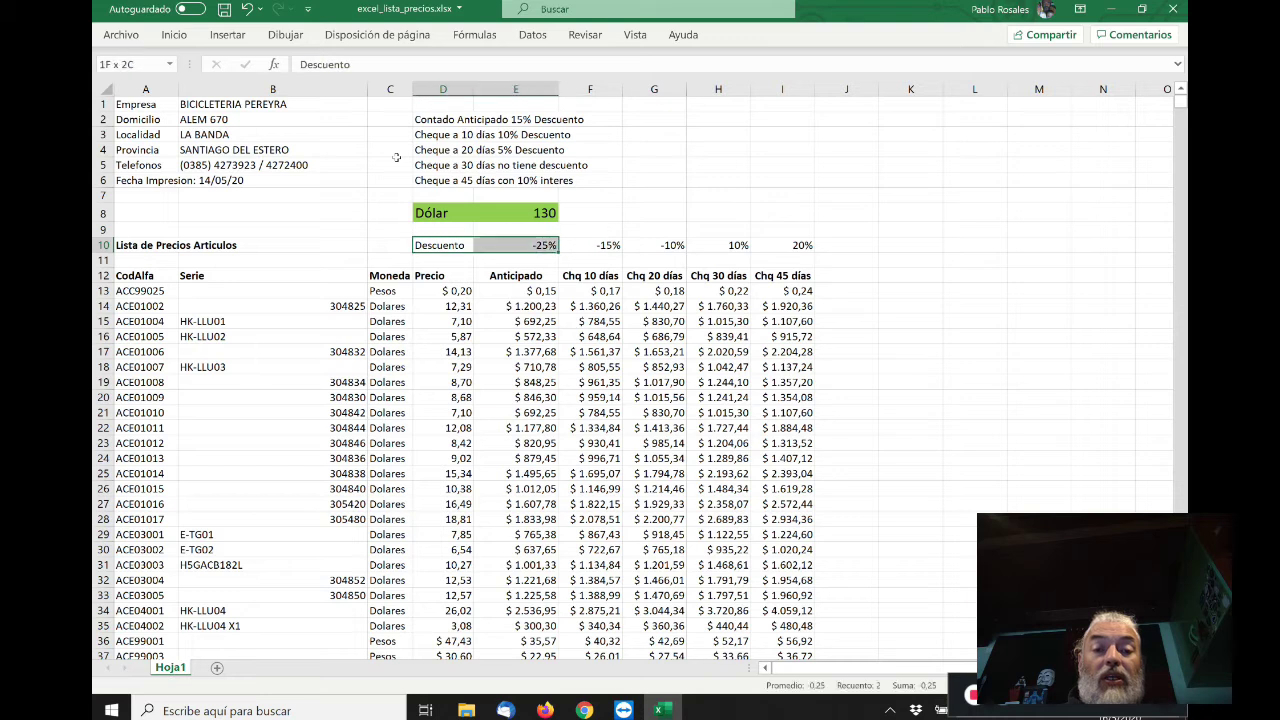
{"action": "key", "text": "shift+Right"}
{"action": "key", "text": "shift+Right"}
{"action": "key", "text": "shift+Right"}
{"action": "key", "text": "shift+Right"}
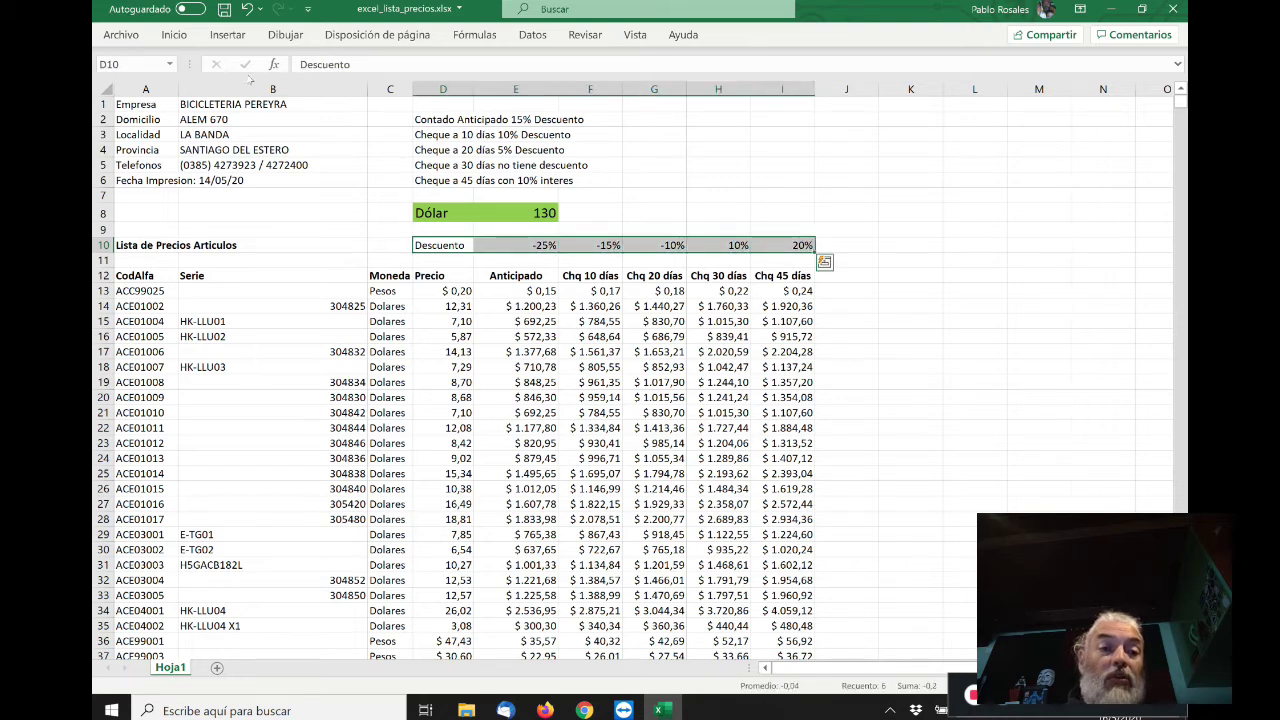
{"action": "left_click", "coordinate": [174, 34]}
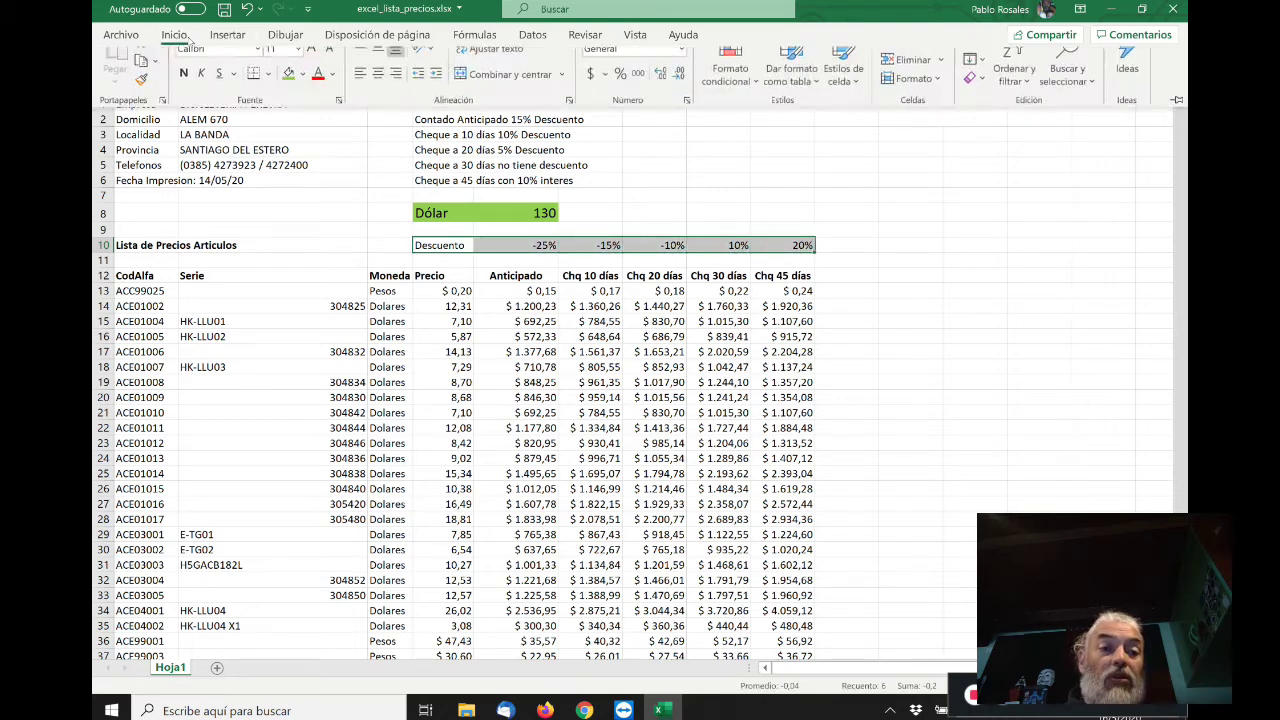
{"action": "left_click", "coordinate": [304, 92]}
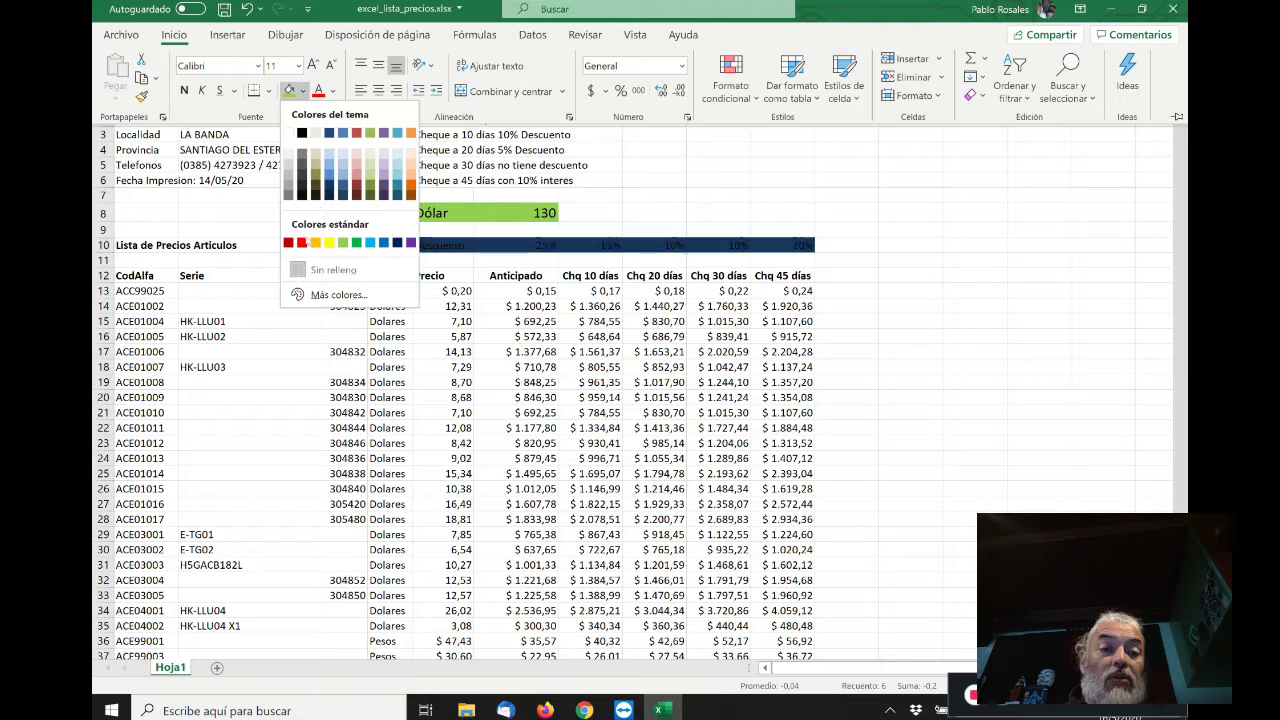
{"action": "left_click", "coordinate": [302, 243]}
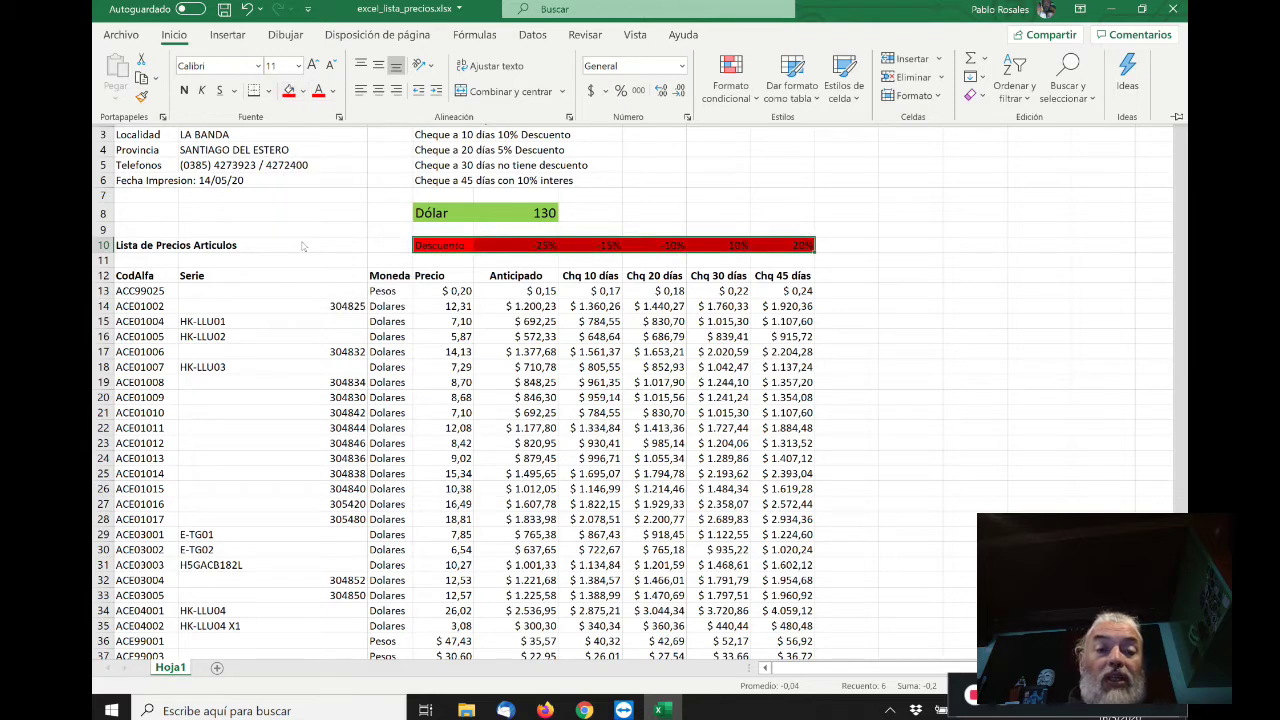
- Apply all borders to the Descuento row D10:I10 and set its font size to 16
{"action": "left_click", "coordinate": [268, 91]}
{"action": "left_click", "coordinate": [307, 262]}
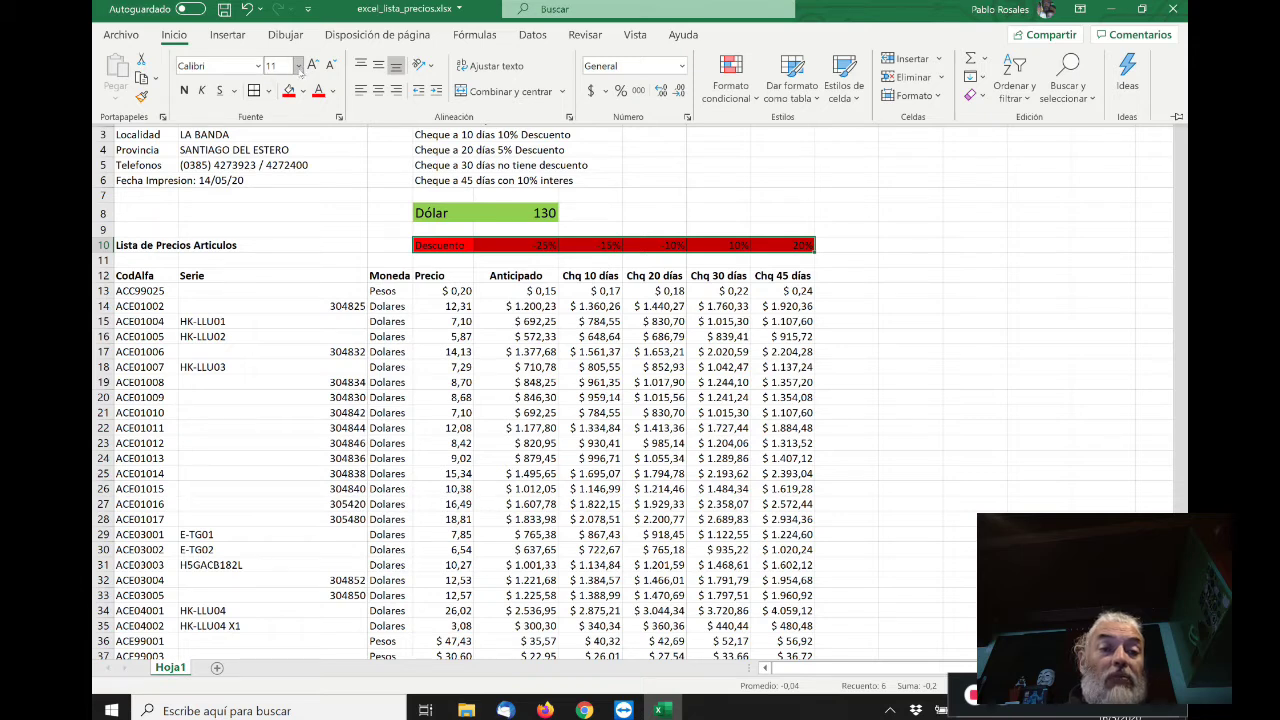
{"action": "left_click", "coordinate": [298, 66]}
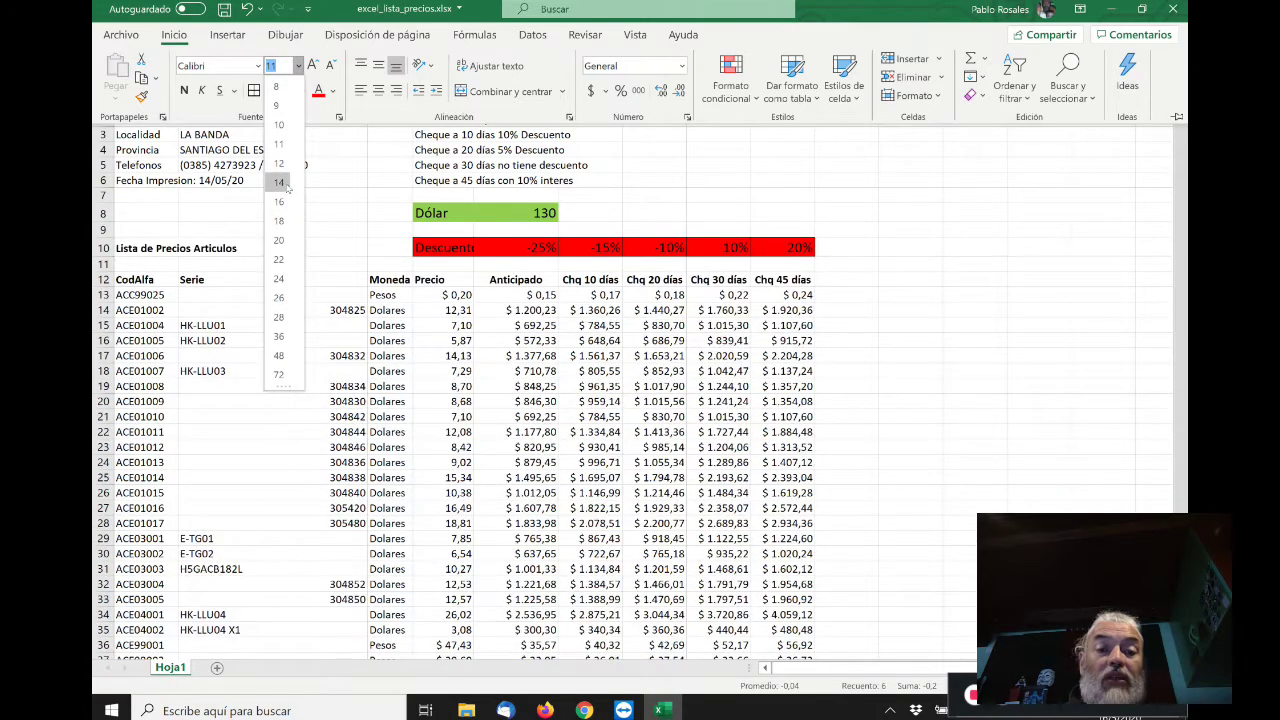
{"action": "left_click", "coordinate": [284, 203]}
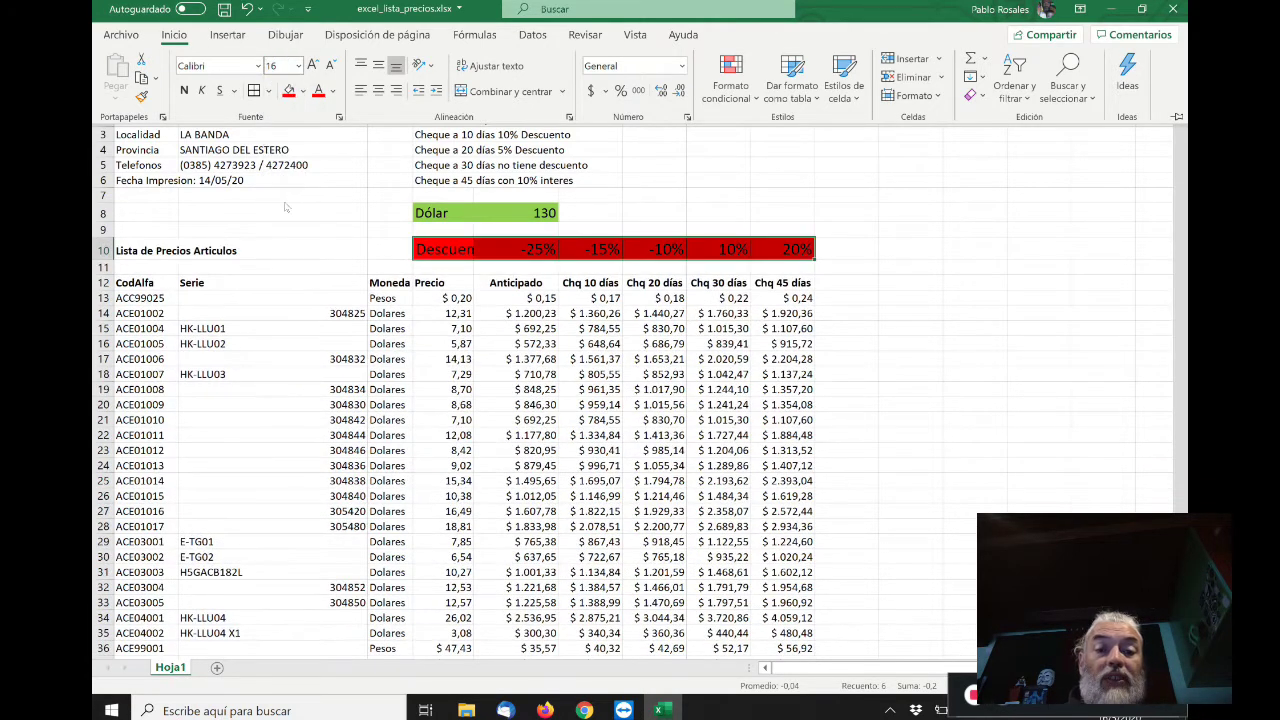
{"action": "key", "text": "alt+h"}
{"action": "key", "text": "f"}
{"action": "key", "text": "s"}
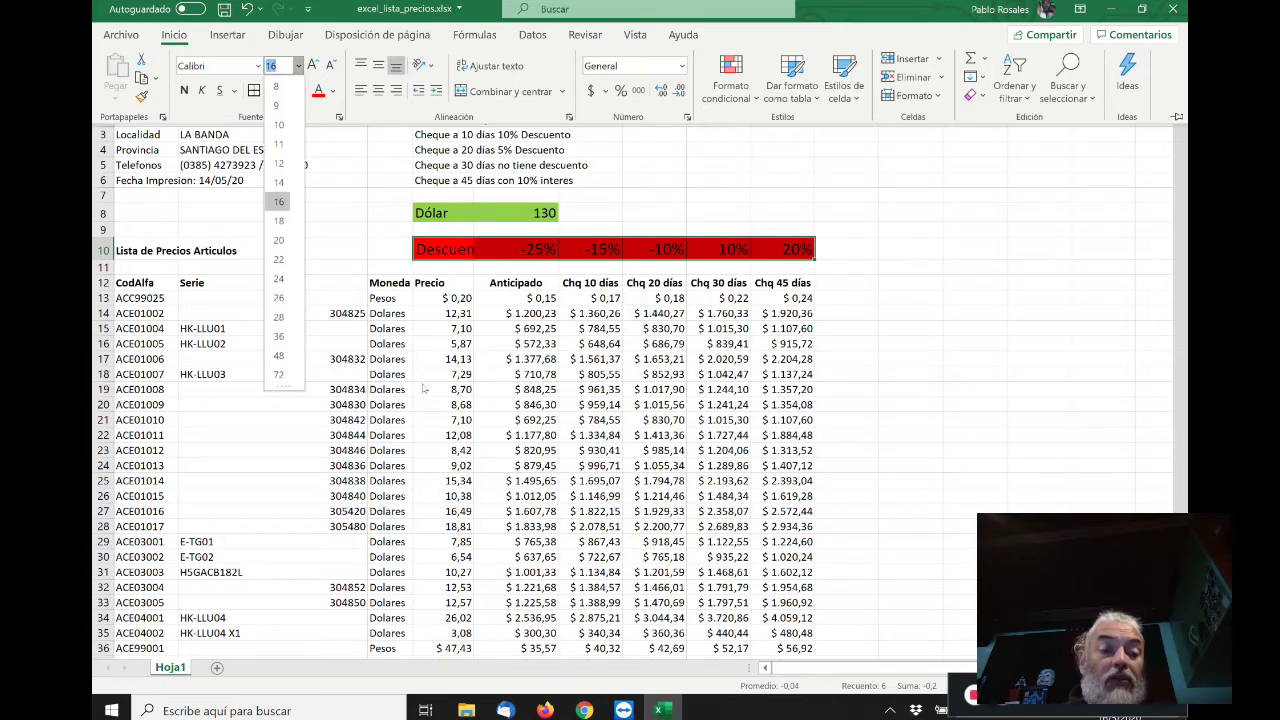
{"action": "key", "text": "Escape"}
{"action": "key", "text": "Escape"}
{"action": "key", "text": "Up"}
{"action": "key", "text": "Down"}
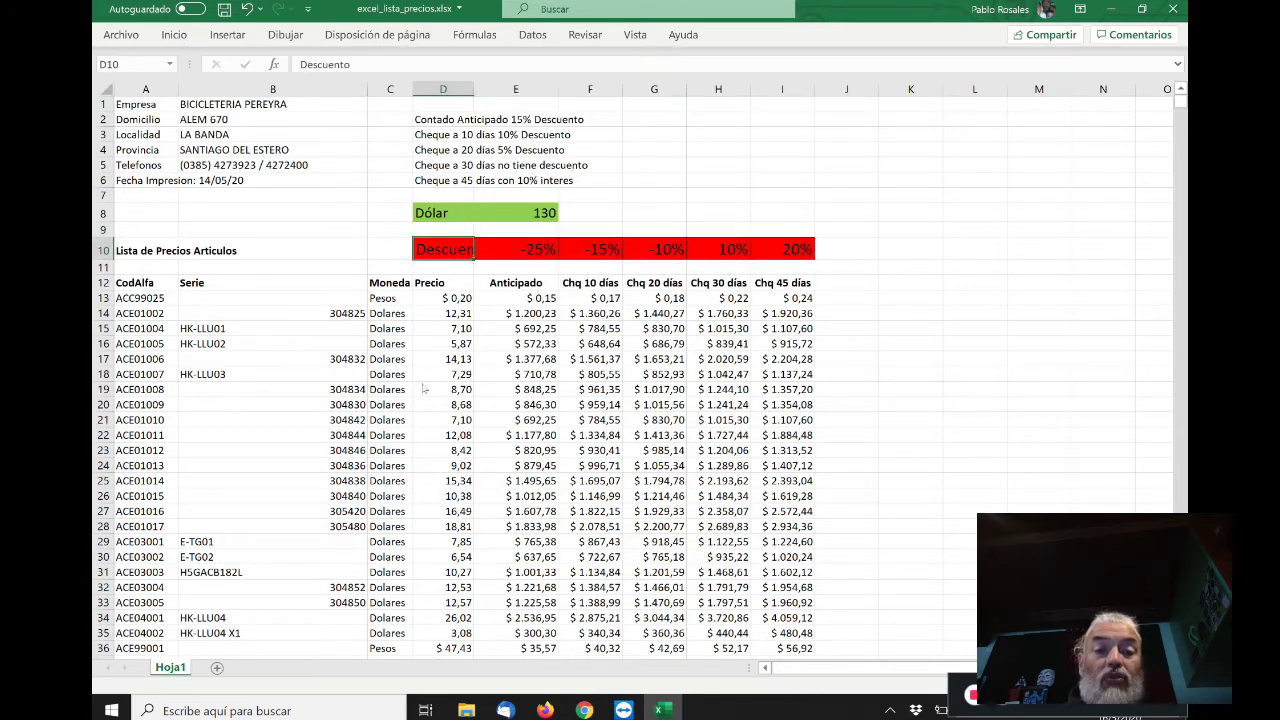
- Make the text of the Descuento row D10:I10 bold and white
{"action": "key", "text": "shift+Right"}
{"action": "key", "text": "shift+Right"}
{"action": "key", "text": "shift+Right"}
{"action": "key", "text": "shift+Right"}
{"action": "key", "text": "shift+Right"}
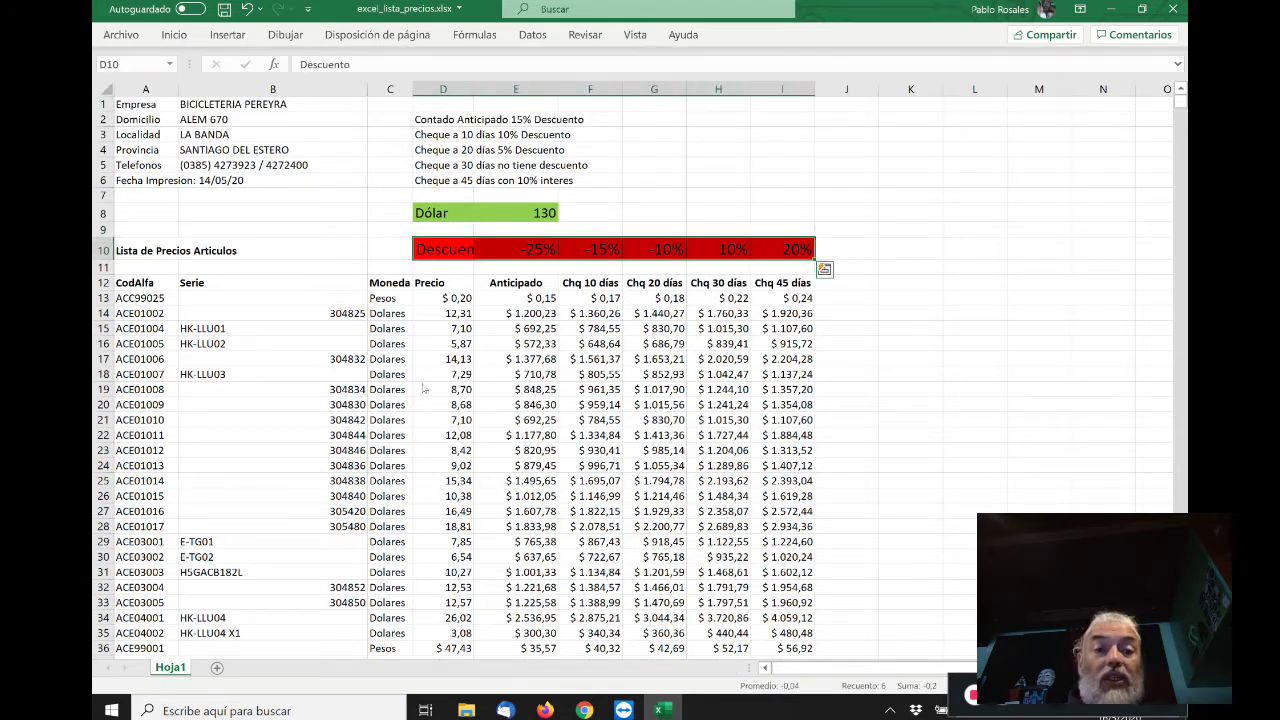
{"action": "left_click", "coordinate": [174, 34]}
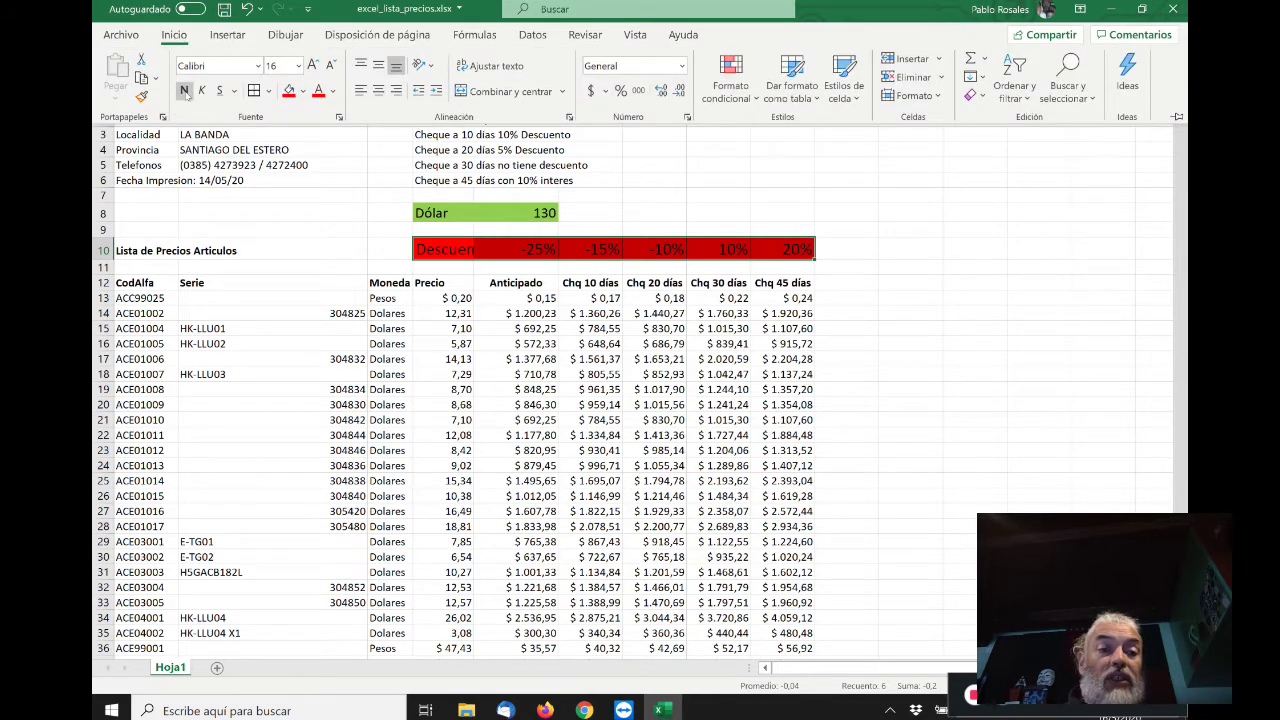
{"action": "left_click", "coordinate": [185, 91]}
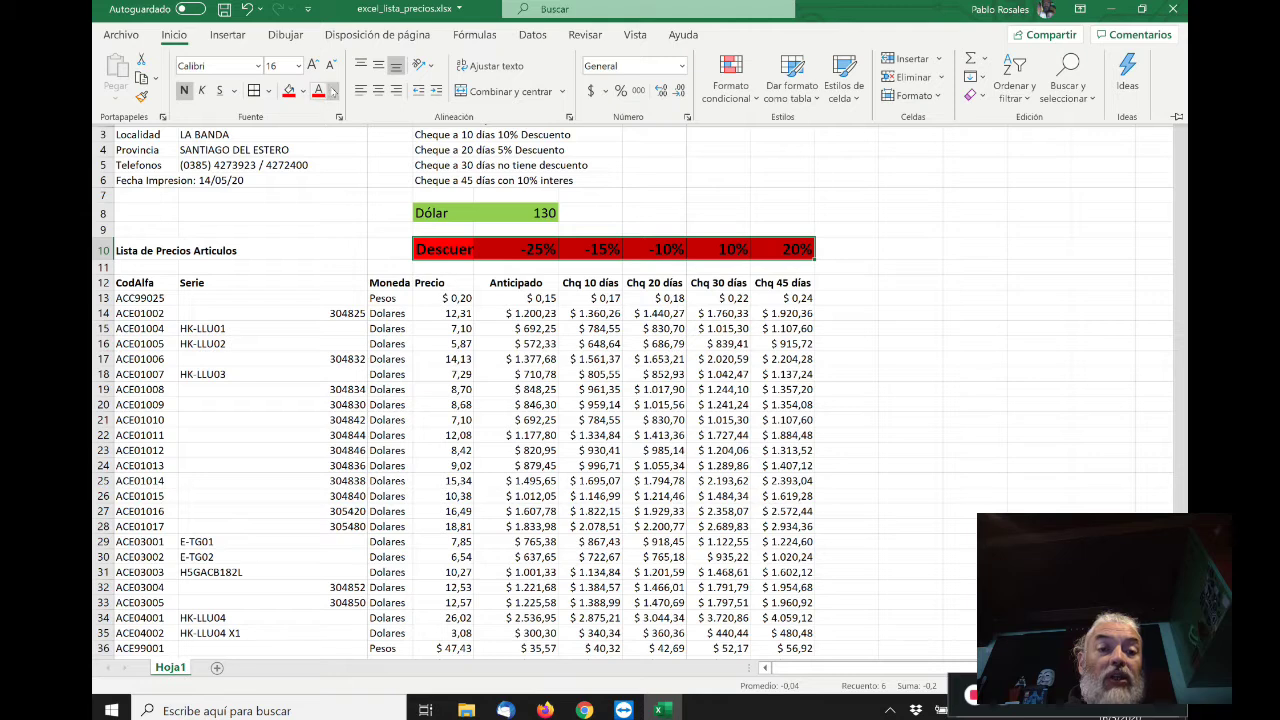
{"action": "left_click", "coordinate": [334, 91]}
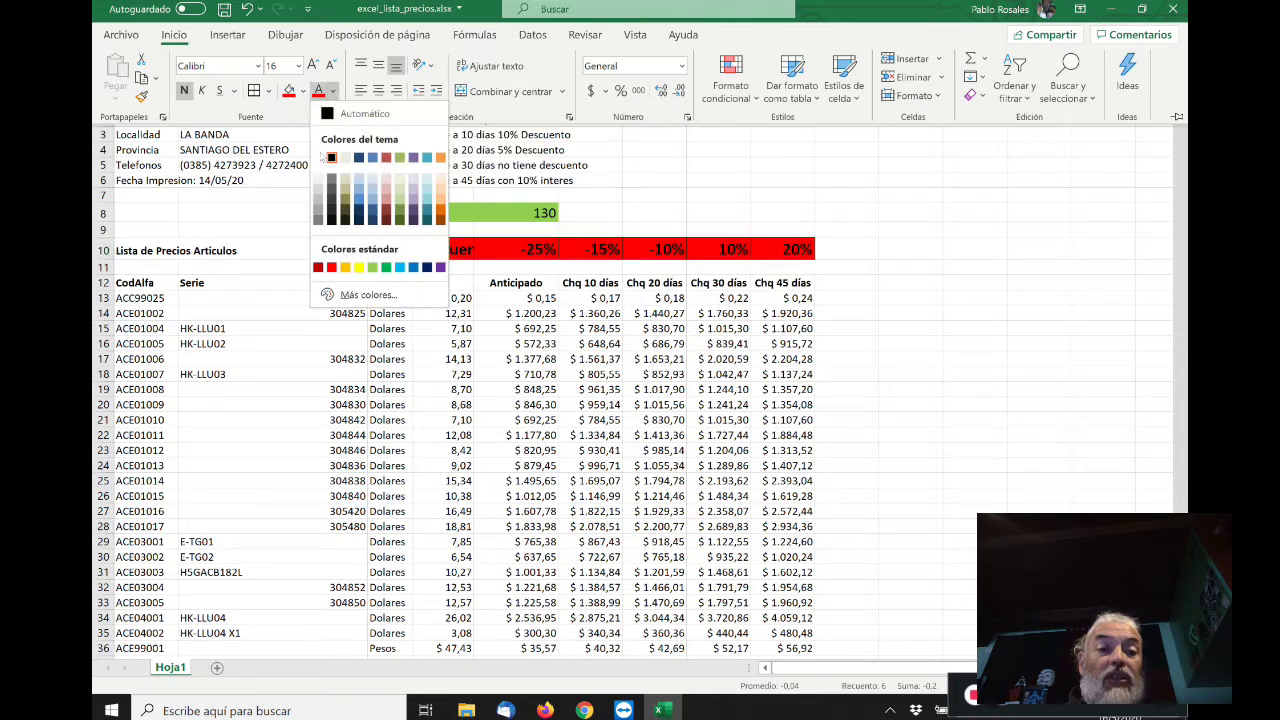
{"action": "left_click", "coordinate": [319, 158]}
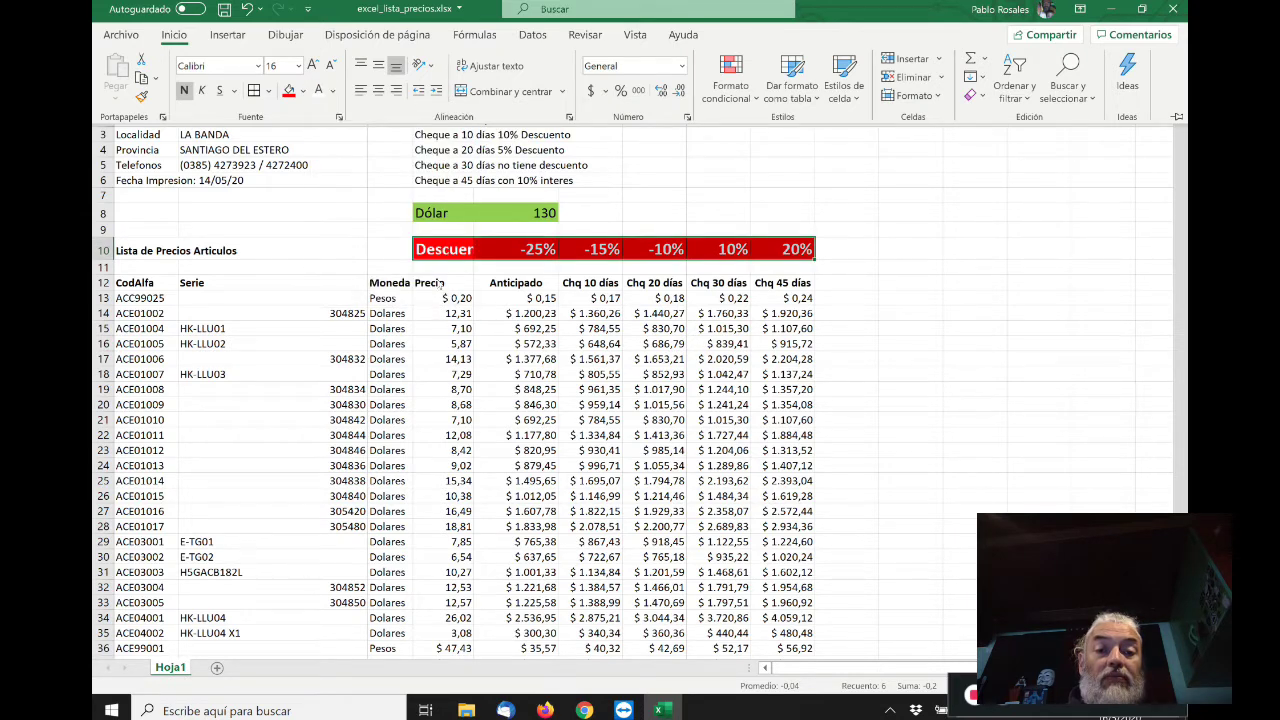
- Review the price table's column headings across row 12, from CodAlfa to Chq 45 días
{"action": "left_click", "coordinate": [441, 284]}
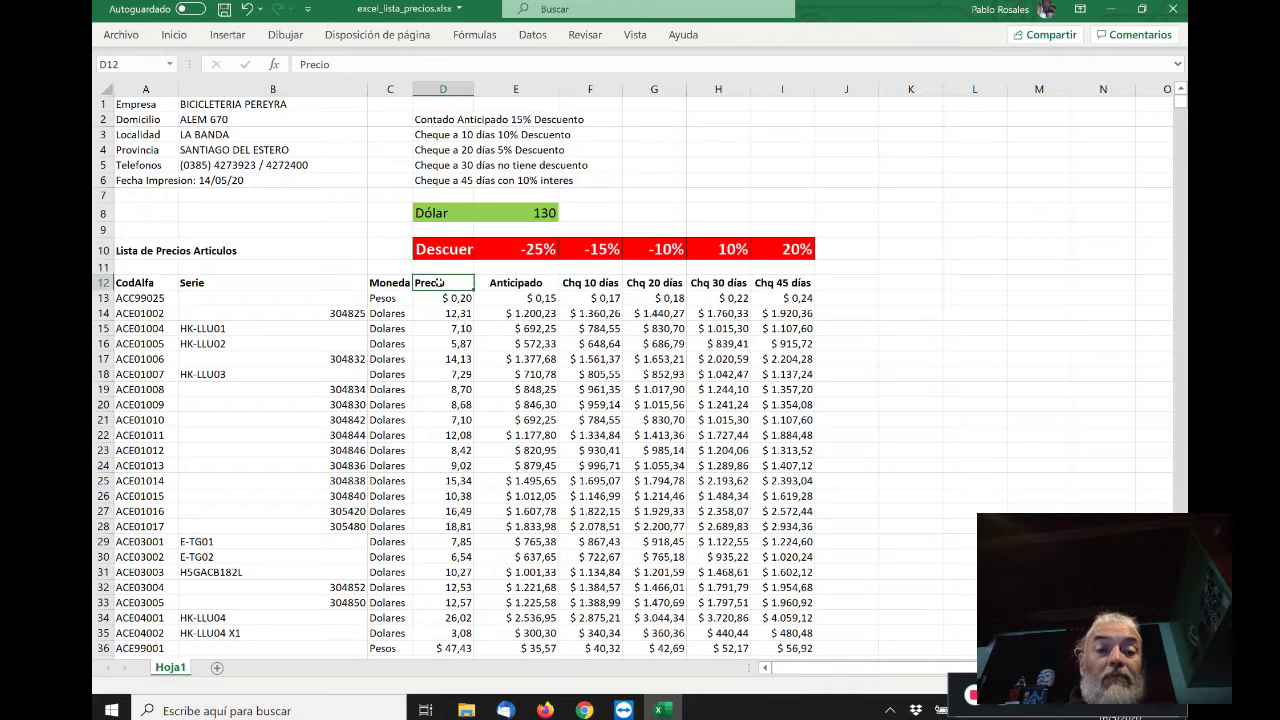
{"action": "key", "text": "Up"}
{"action": "key", "text": "Up"}
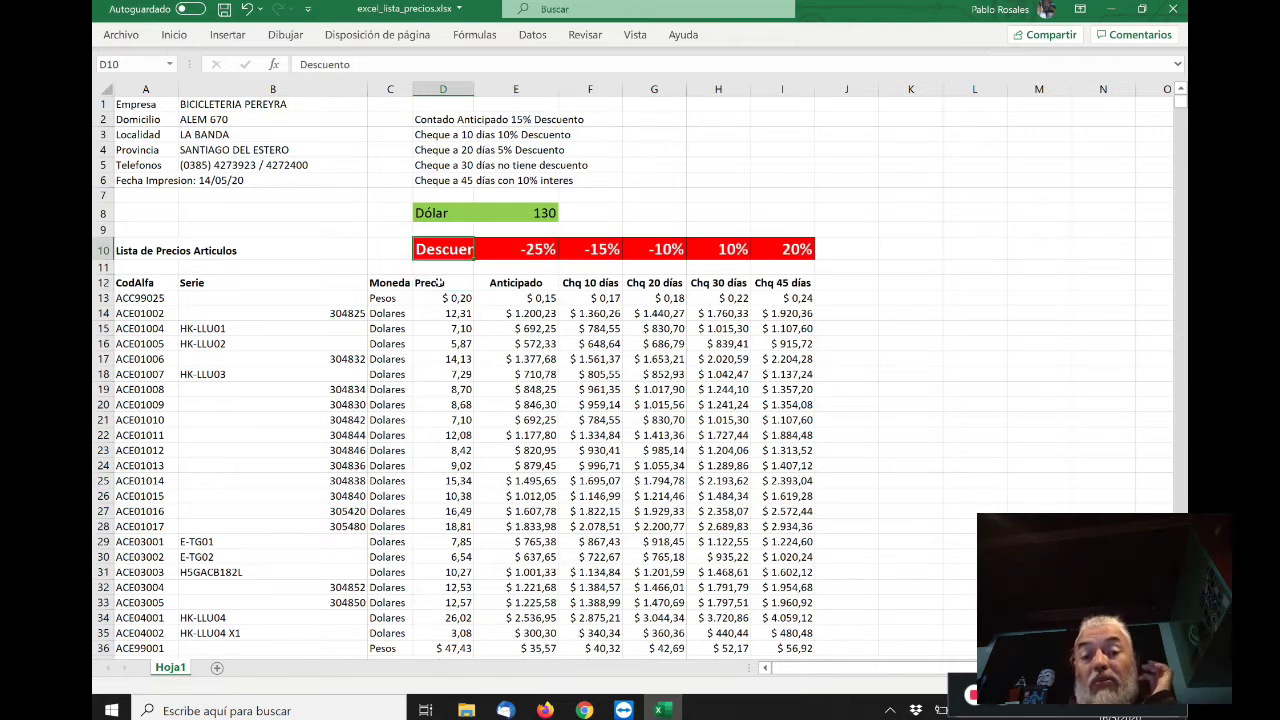
{"action": "key", "text": "Down"}
{"action": "key", "text": "Down"}
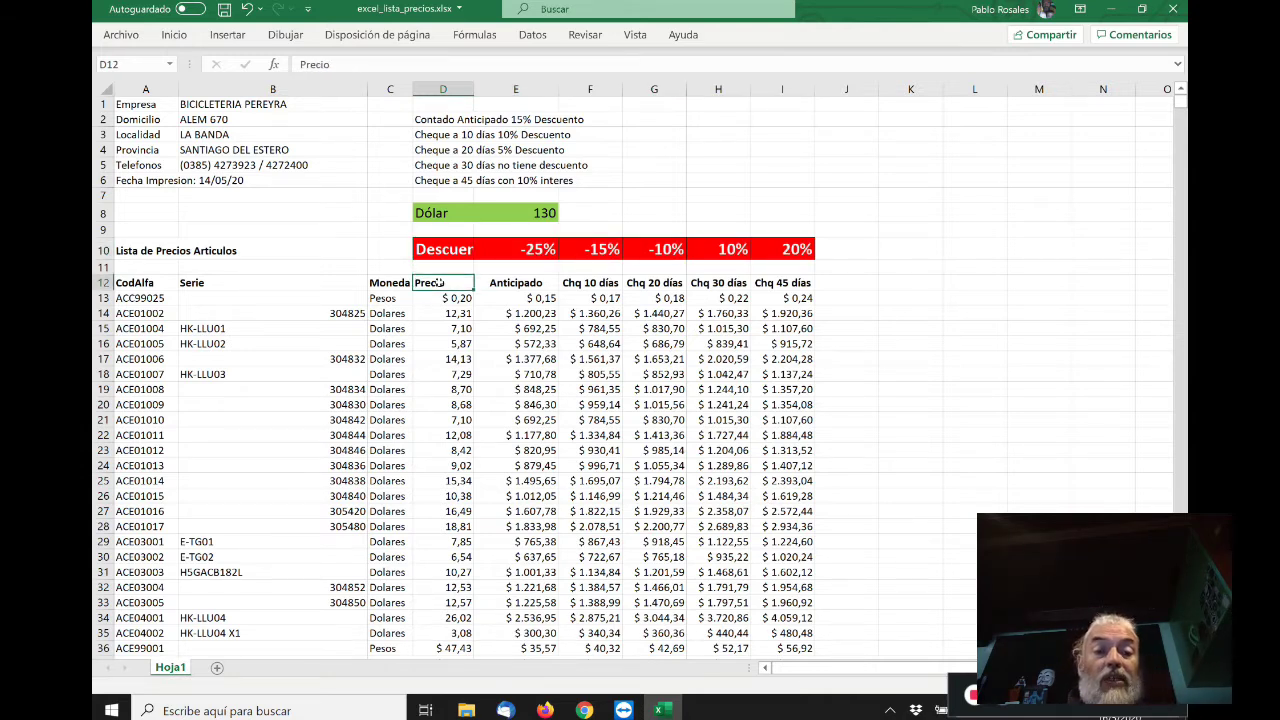
{"action": "key", "text": "Left"}
{"action": "key", "text": "Left"}
{"action": "key", "text": "Left"}
{"action": "key", "text": "Right"}
{"action": "key", "text": "Right"}
{"action": "key", "text": "Right"}
{"action": "key", "text": "Right"}
{"action": "key", "text": "Right"}
{"action": "key", "text": "Right"}
{"action": "key", "text": "Right"}
{"action": "key", "text": "Right"}
{"action": "key", "text": "Right"}
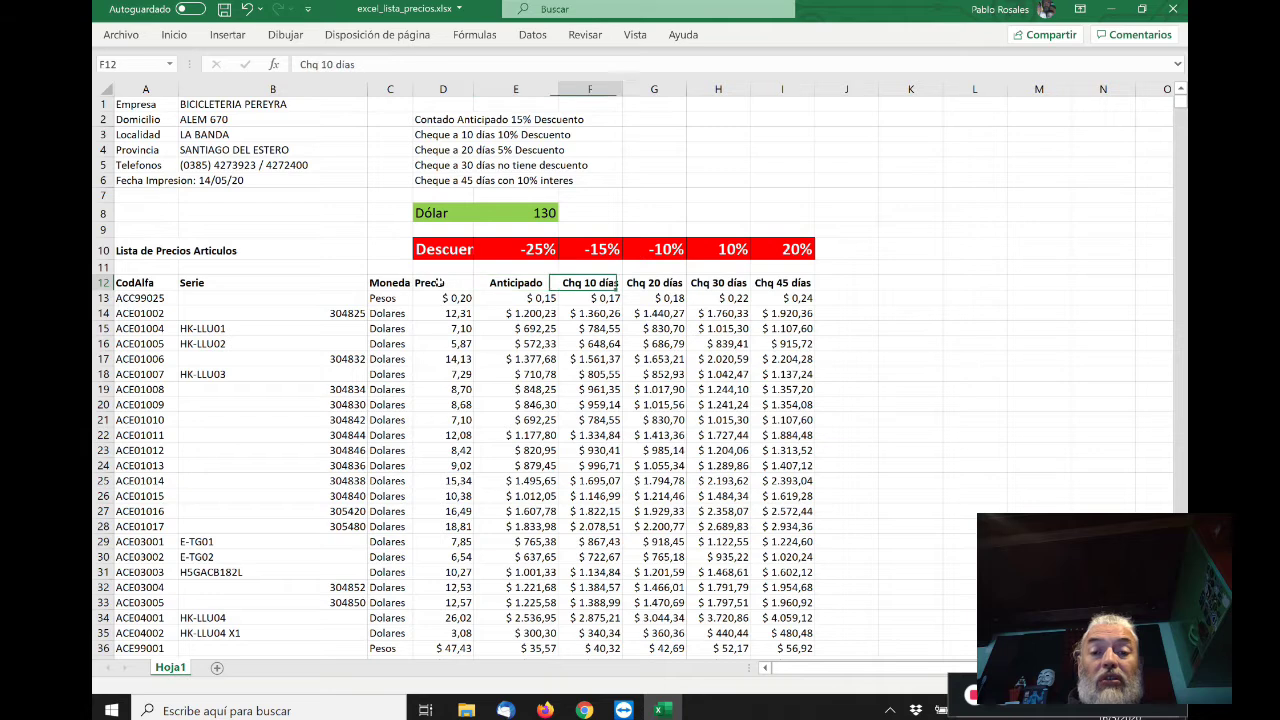
{"action": "key", "text": "Left"}
{"action": "key", "text": "Left"}
{"action": "key", "text": "Home"}
{"action": "key", "text": "Right"}
{"action": "key", "text": "Right"}
{"action": "key", "text": "Right"}
{"action": "key", "text": "Right"}
{"action": "key", "text": "Right"}
{"action": "key", "text": "Right"}
{"action": "key", "text": "Right"}
{"action": "key", "text": "Right"}
{"action": "key", "text": "Right"}
{"action": "key", "text": "Left"}
- Apply all borders to the whole price table, from the CodAlfa heading in A12 through I4951
{"action": "key", "text": "Home"}
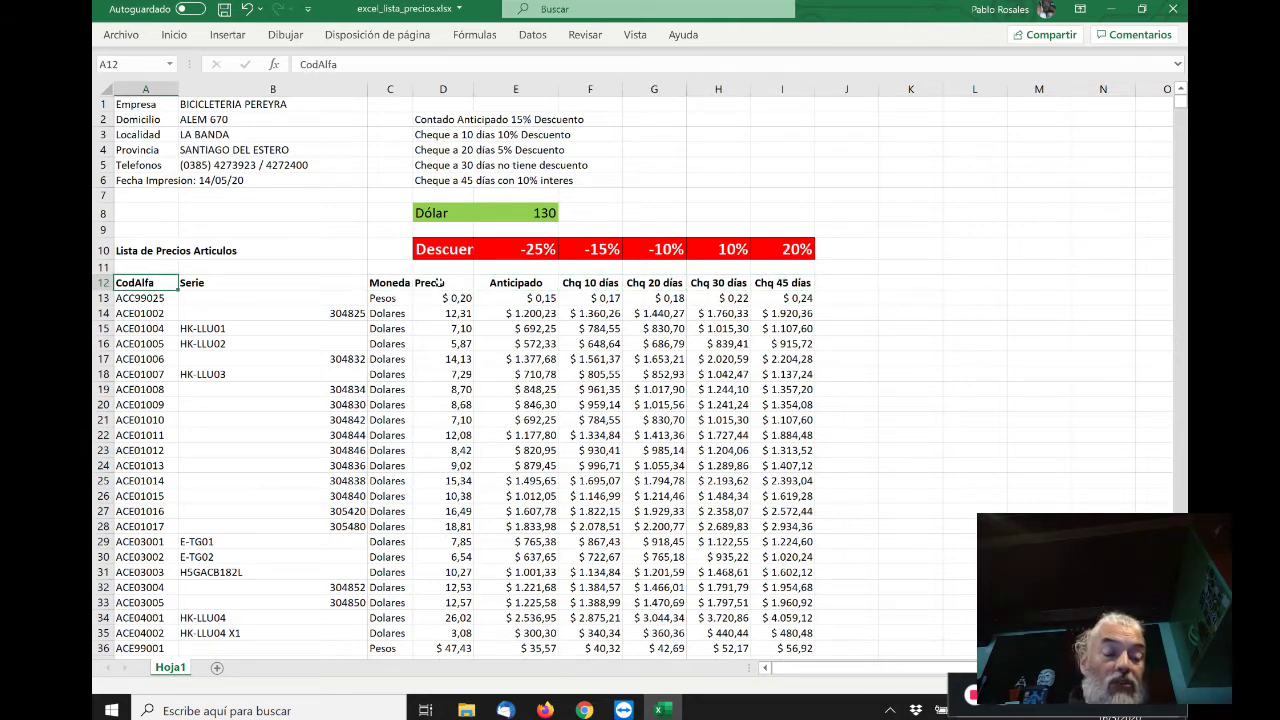
{"action": "key", "text": "ctrl+shift+Right"}
{"action": "key", "text": "ctrl+shift+Down"}
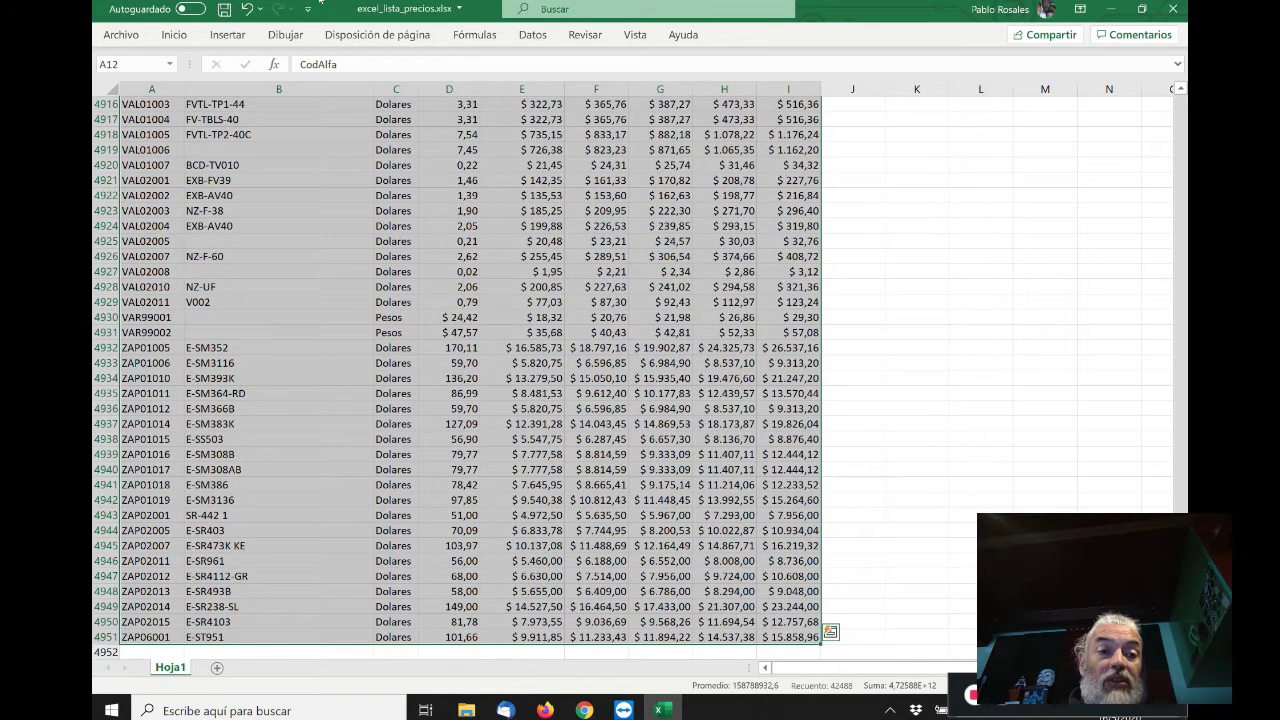
{"action": "left_click", "coordinate": [185, 35]}
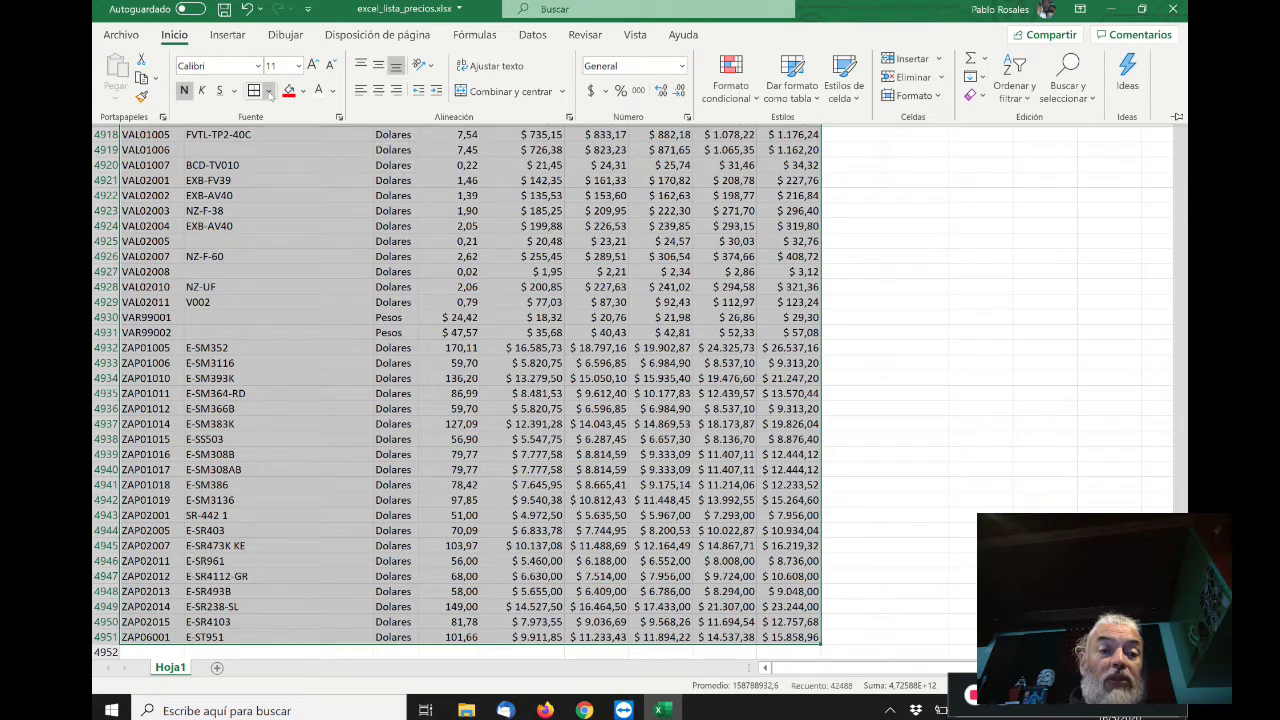
{"action": "left_click", "coordinate": [267, 92]}
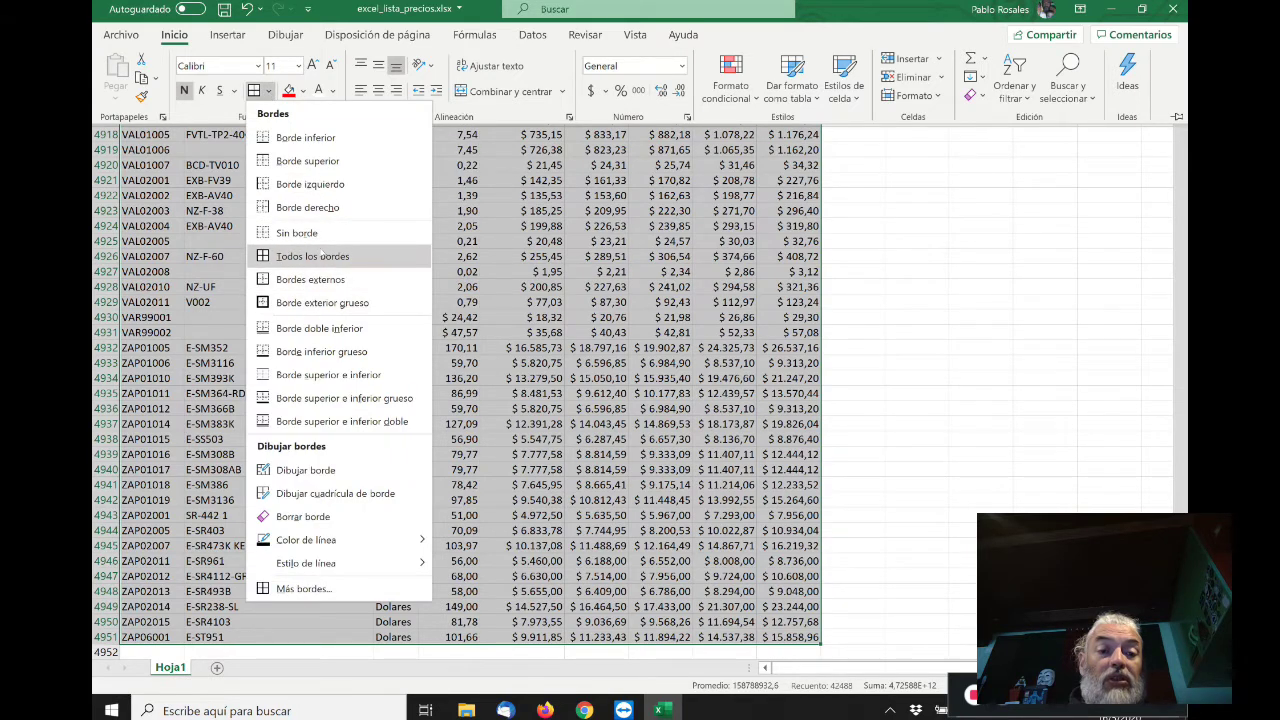
{"action": "left_click", "coordinate": [357, 258]}
{"action": "key", "text": "ctrl+BackSpace"}
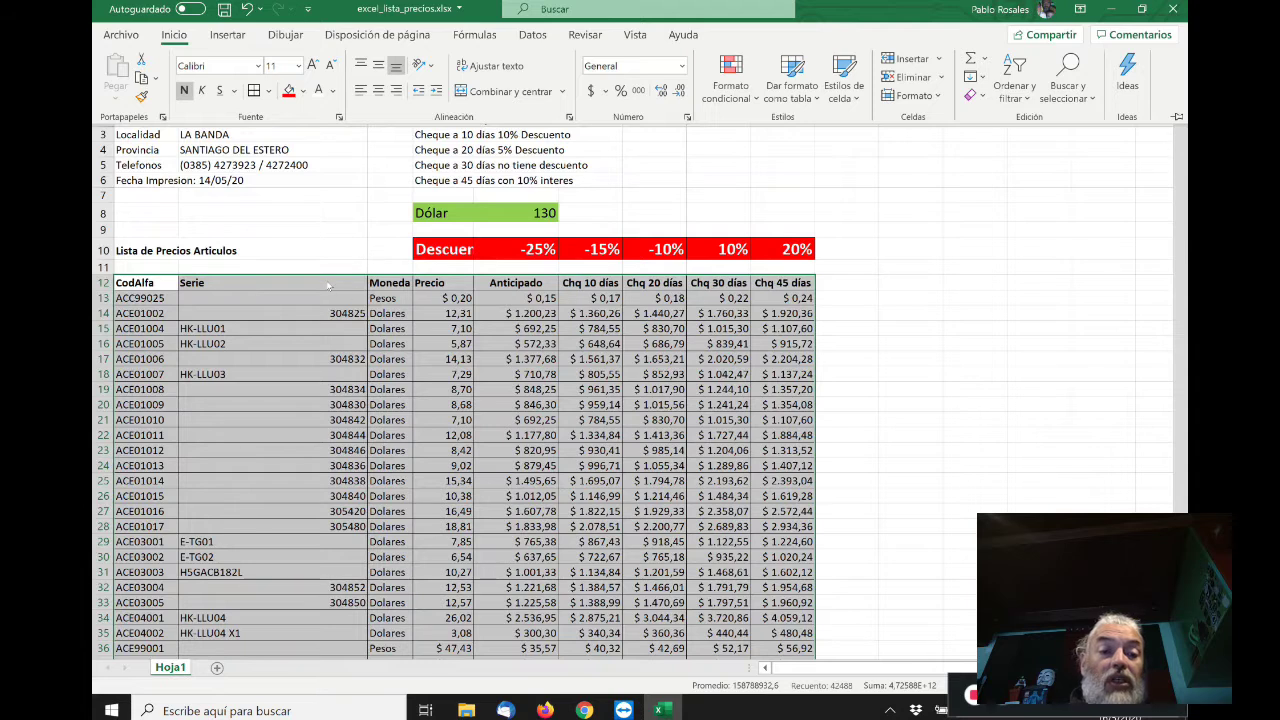
{"action": "key", "text": "ctrl+F1"}
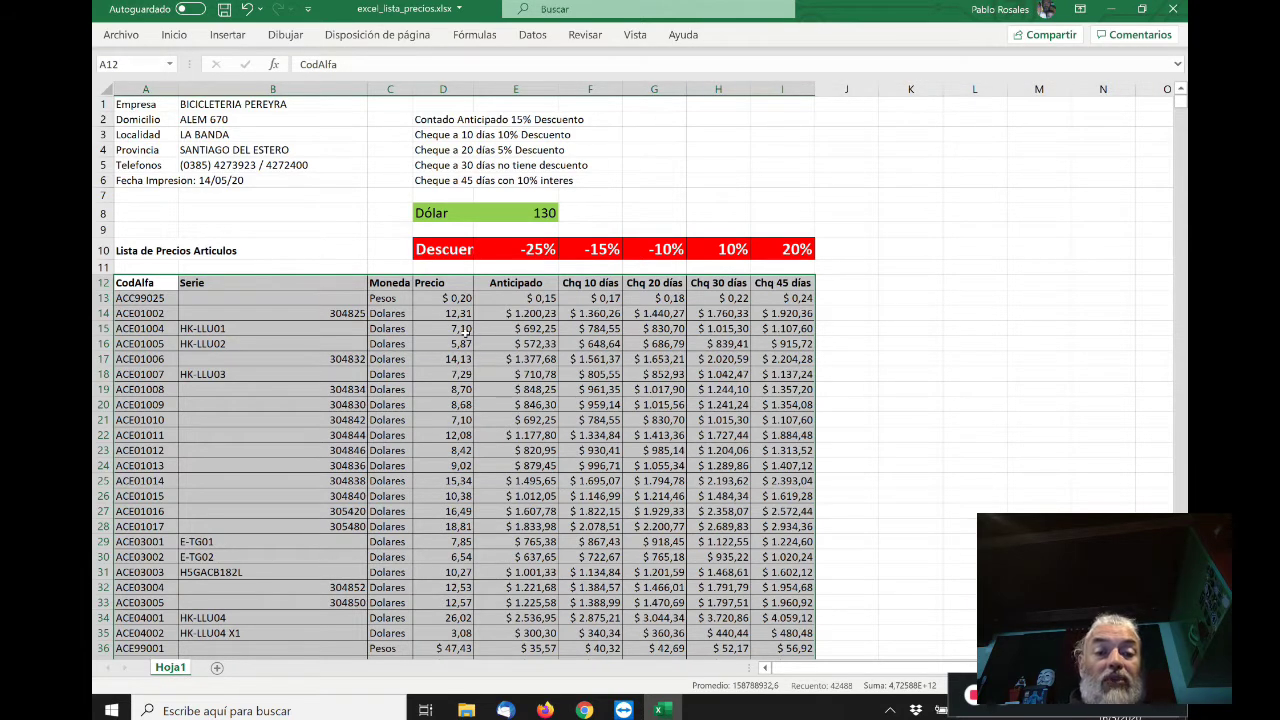
- Fill the table's heading row A12:I12 with light gray and center its text
{"action": "left_click", "coordinate": [466, 331]}
{"action": "key", "text": "Up"}
{"action": "key", "text": "Up"}
{"action": "key", "text": "Up"}
{"action": "key", "text": "Left"}
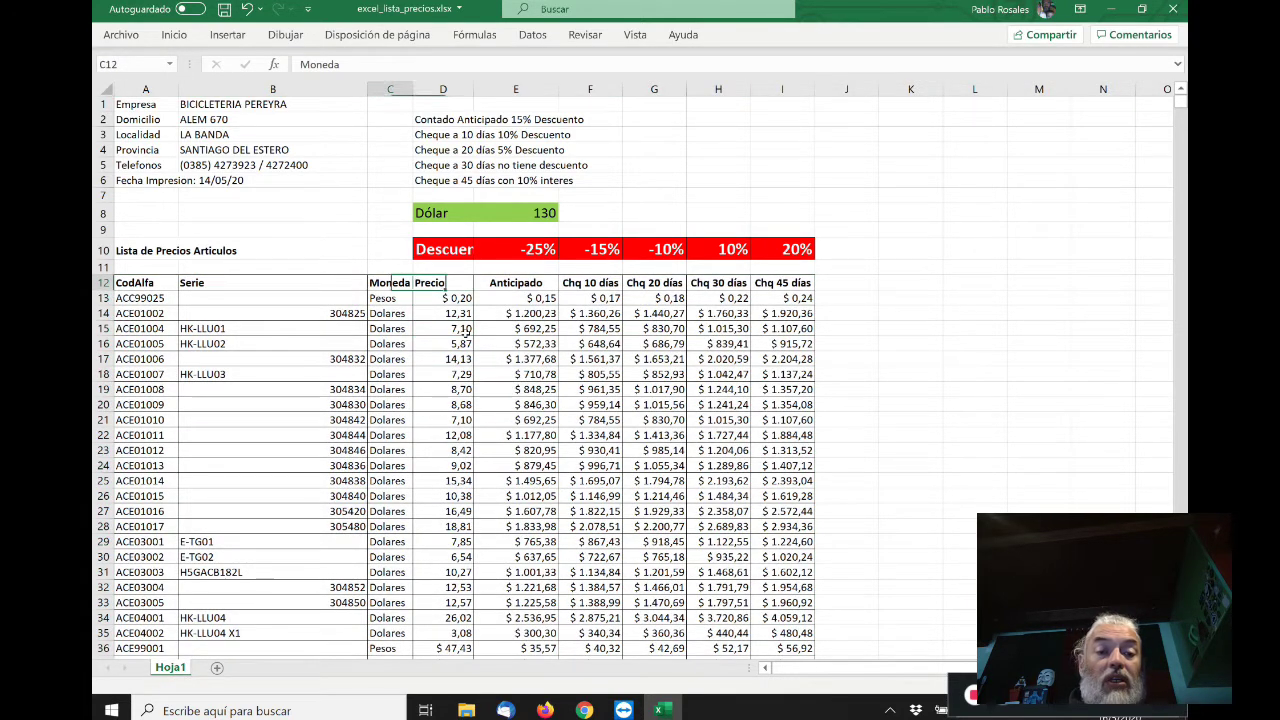
{"action": "key", "text": "Left"}
{"action": "key", "text": "Left"}
{"action": "key", "text": "shift+Right"}
{"action": "key", "text": "shift+Right"}
{"action": "key", "text": "shift+Right"}
{"action": "key", "text": "shift+Right"}
{"action": "key", "text": "shift+Right"}
{"action": "key", "text": "shift+Right"}
{"action": "key", "text": "shift+Right"}
{"action": "key", "text": "shift+Right"}
{"action": "key", "text": "shift+Right"}
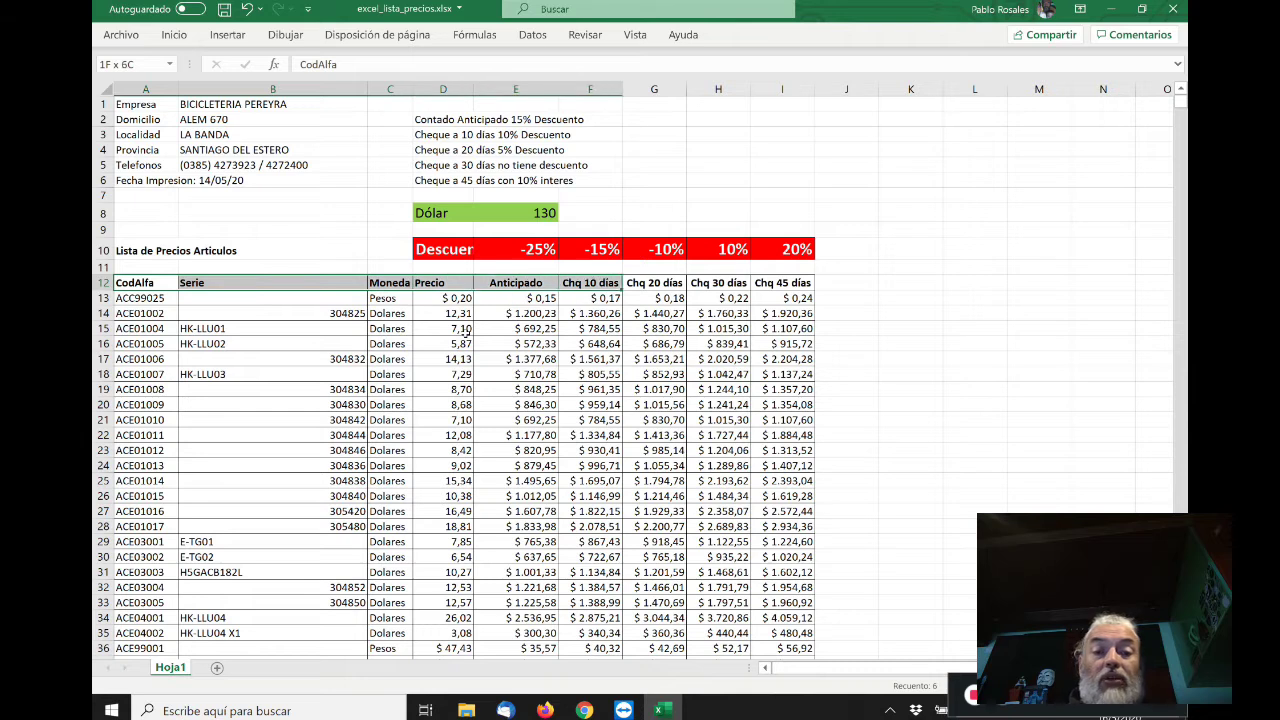
{"action": "key", "text": "shift+Left"}
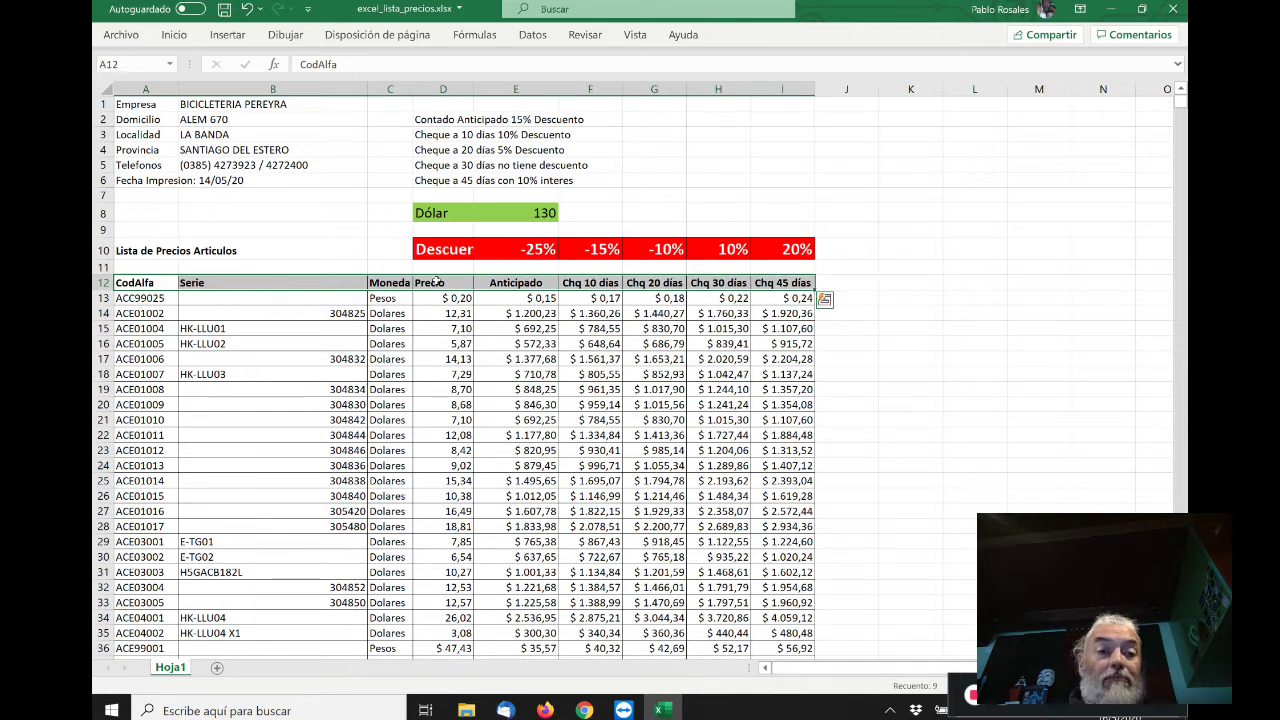
{"action": "left_click", "coordinate": [176, 38]}
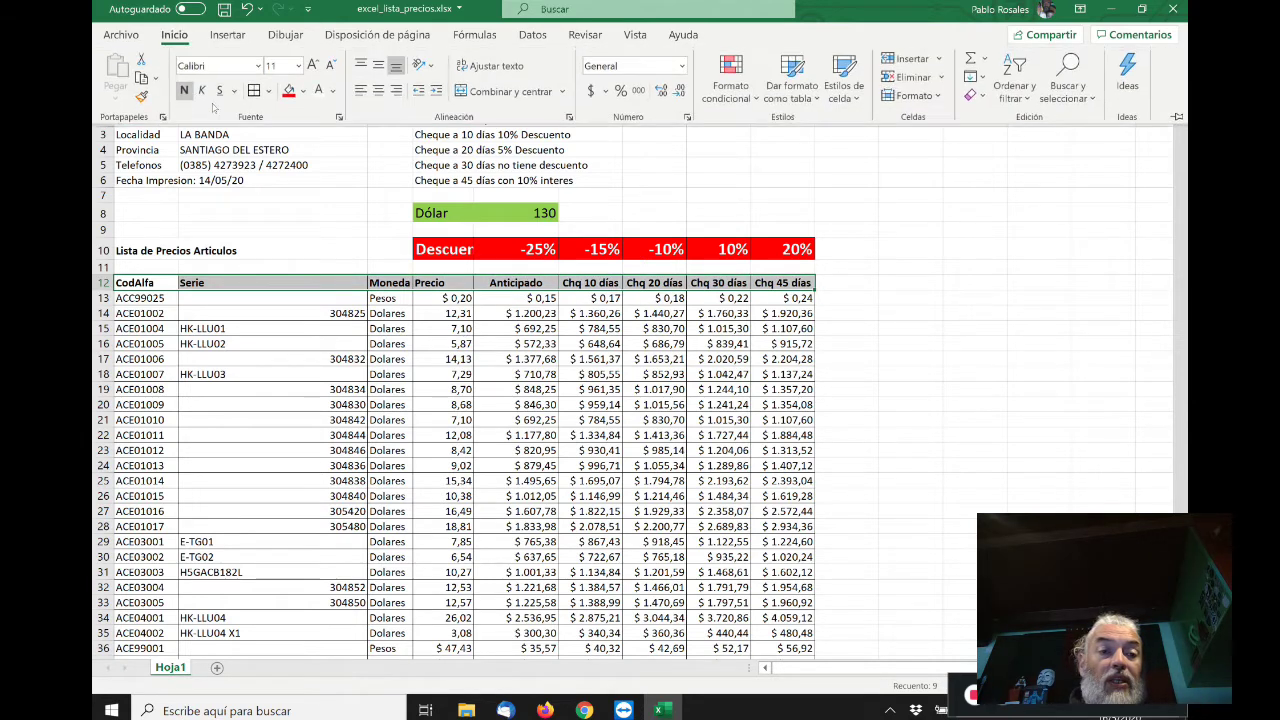
{"action": "left_click", "coordinate": [303, 91]}
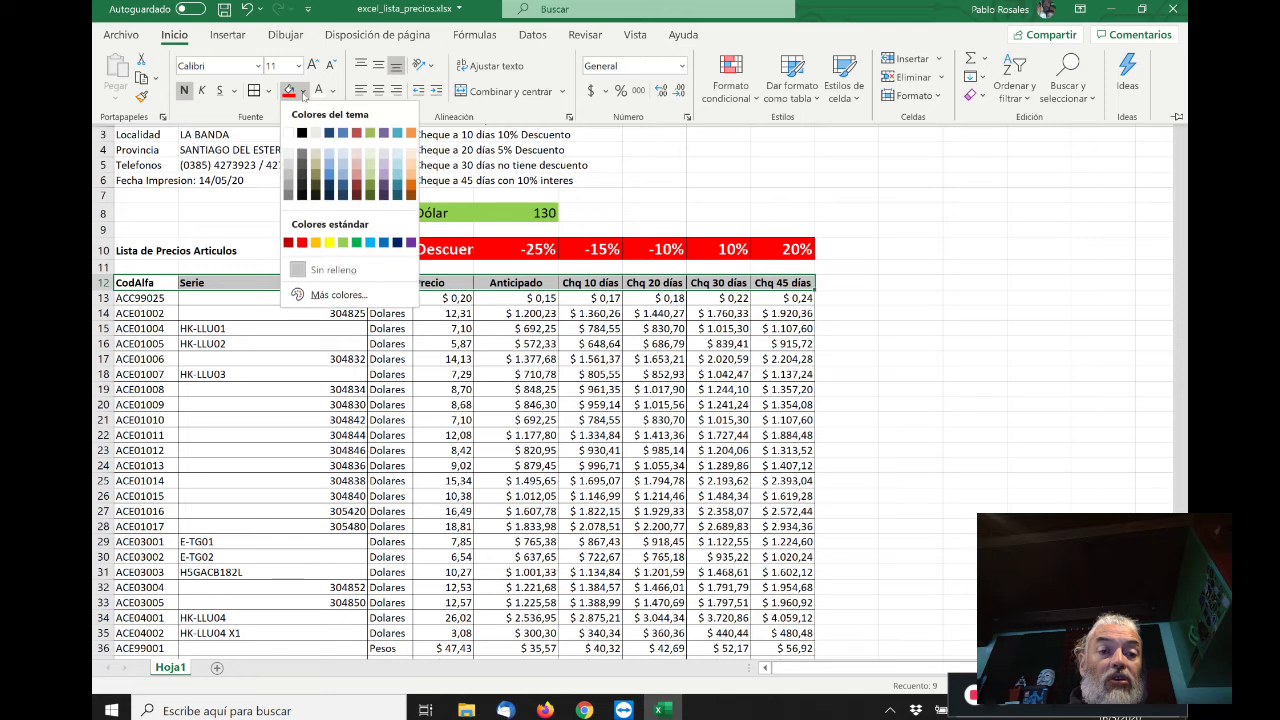
{"action": "left_click", "coordinate": [288, 163]}
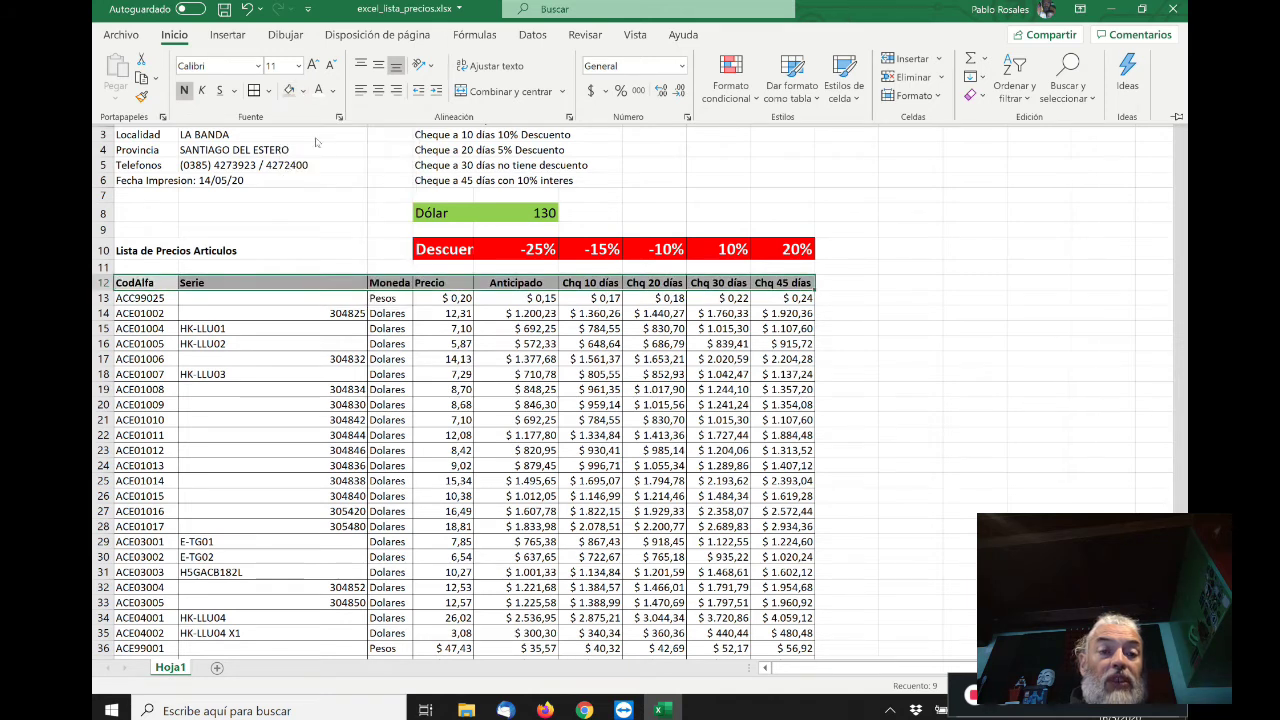
{"action": "left_click", "coordinate": [379, 91]}
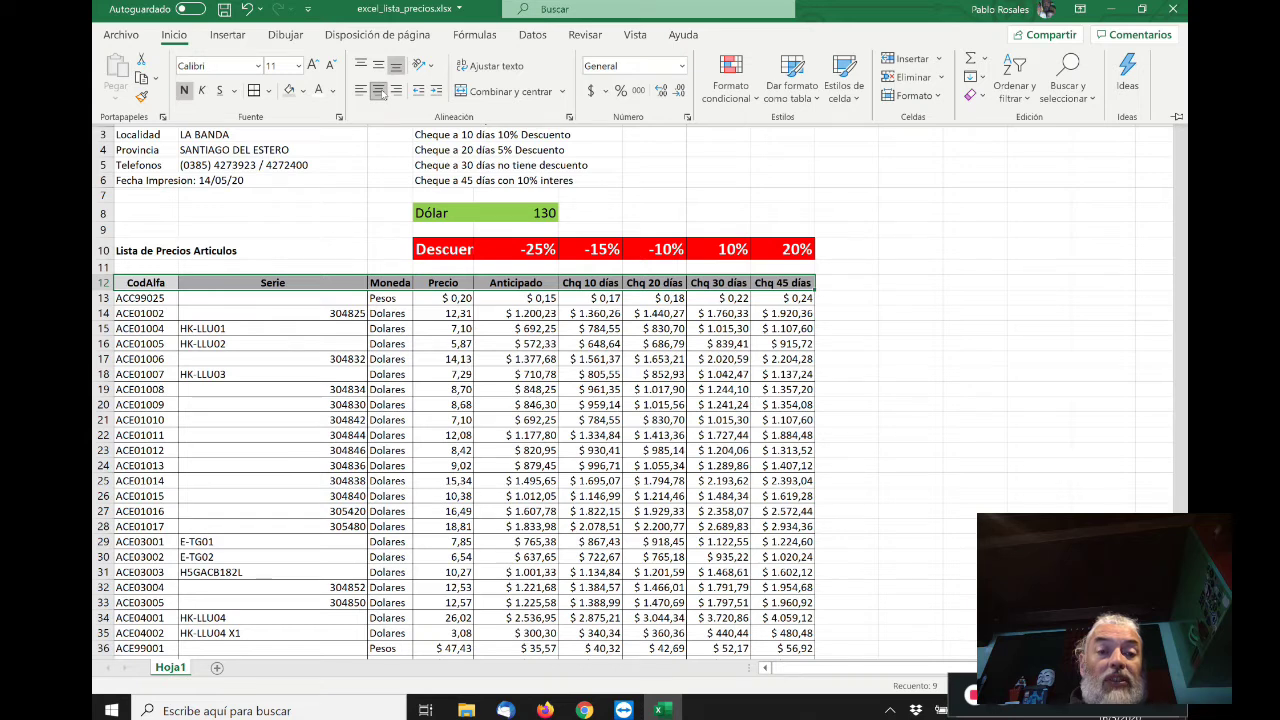
{"action": "left_click", "coordinate": [509, 315]}
{"action": "left_click", "coordinate": [523, 297]}
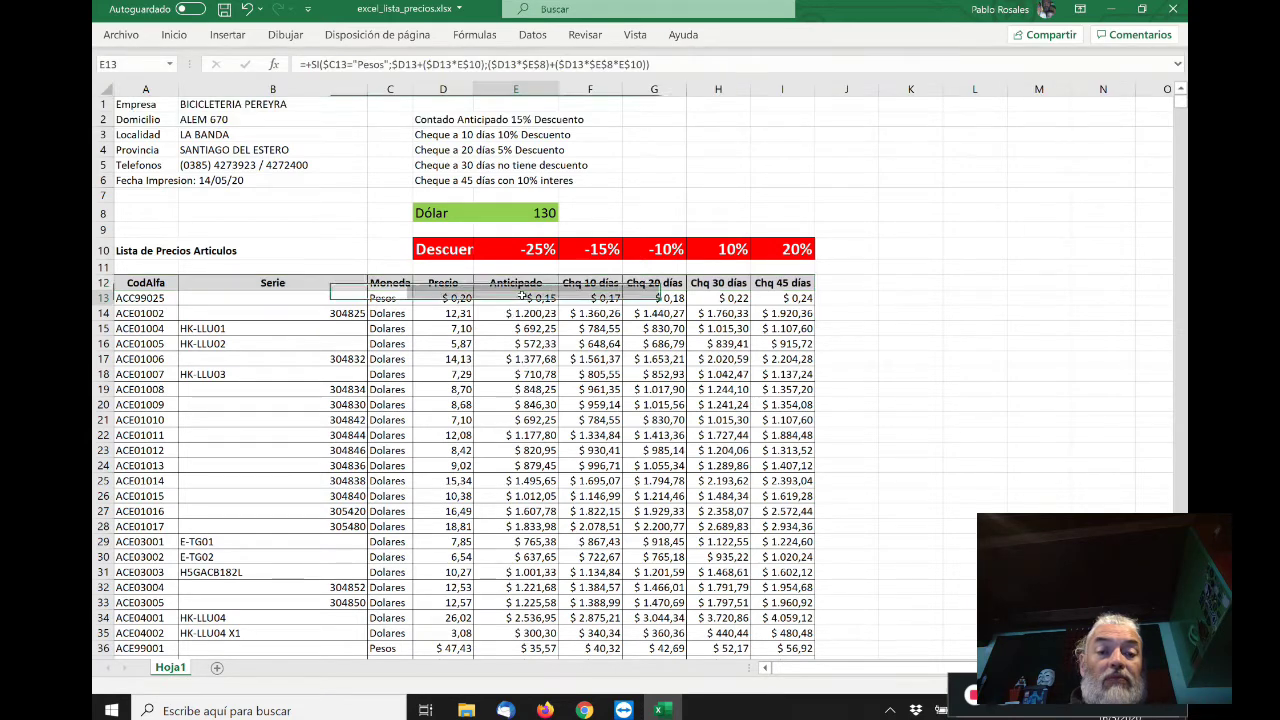
- Review the formatted column headings along row 12, from CodAlfa across to Chq 45 días
{"action": "key", "text": "Up"}
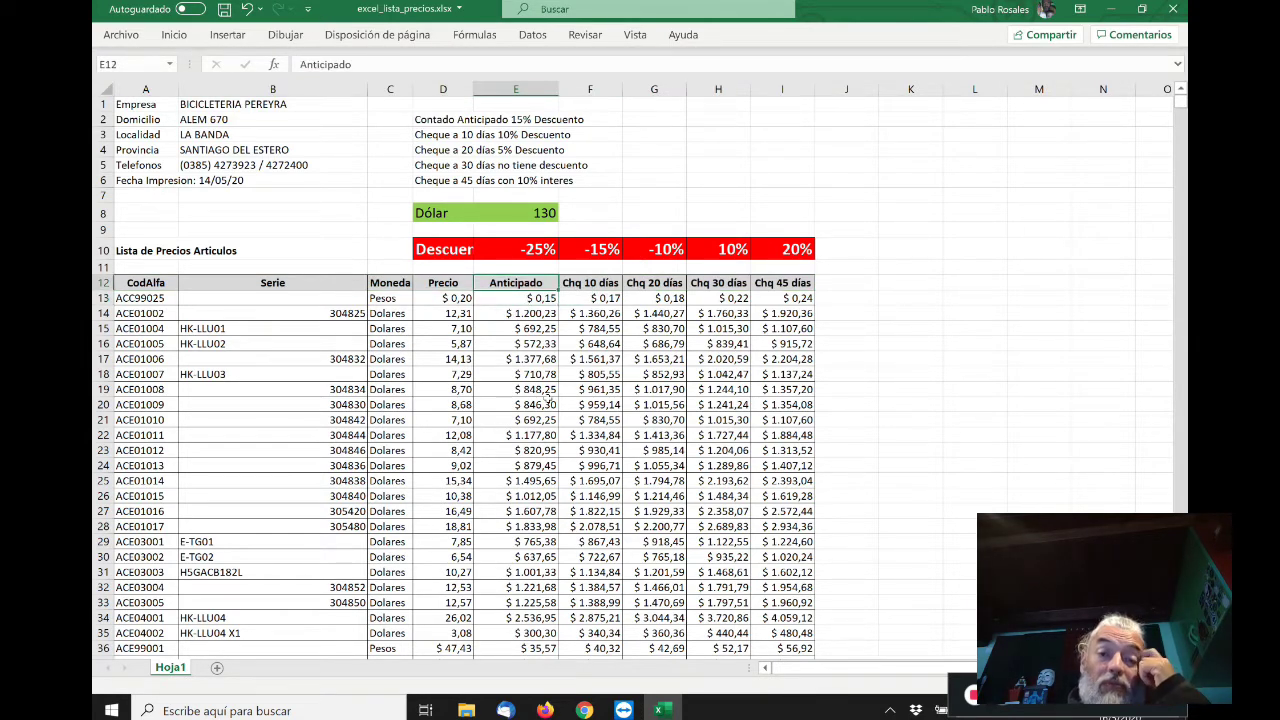
{"action": "key", "text": "Left"}
{"action": "key", "text": "Left"}
{"action": "key", "text": "Left"}
{"action": "key", "text": "Left"}
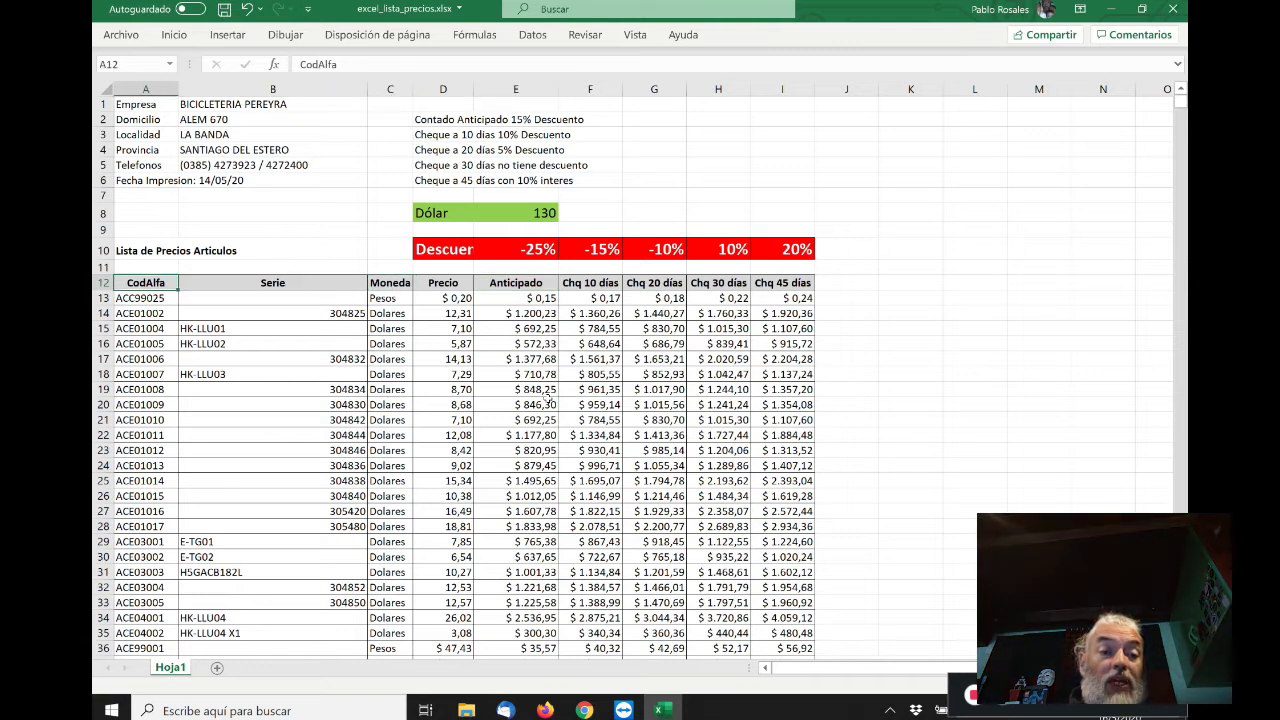
{"action": "key", "text": "Right"}
{"action": "key", "text": "Right"}
{"action": "key", "text": "Right"}
{"action": "key", "text": "Right"}
{"action": "key", "text": "Right"}
{"action": "key", "text": "Right"}
{"action": "key", "text": "Right"}
{"action": "key", "text": "Right"}
{"action": "key", "text": "Left"}
{"action": "key", "text": "Left"}
{"action": "key", "text": "Home"}
- Check the end of the CodAlfa column at A4951 and return to the rows above the table
{"action": "key", "text": "ctrl+Down"}
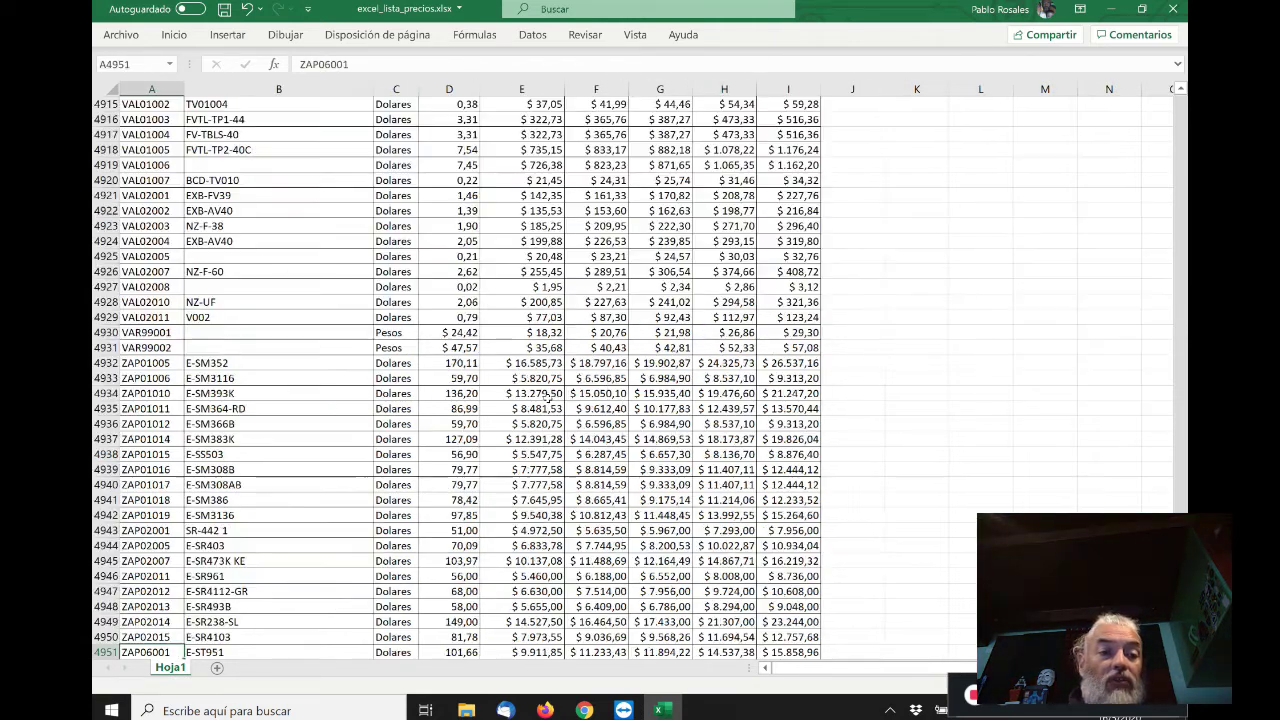
{"action": "key", "text": "ctrl+Up"}
{"action": "key", "text": "Up"}
{"action": "key", "text": "Up"}
{"action": "key", "text": "Up"}
{"action": "key", "text": "Up"}
{"action": "key", "text": "Up"}
{"action": "key", "text": "Up"}
{"action": "key", "text": "Up"}
{"action": "key", "text": "Up"}
{"action": "key", "text": "Up"}
{"action": "key", "text": "Up"}
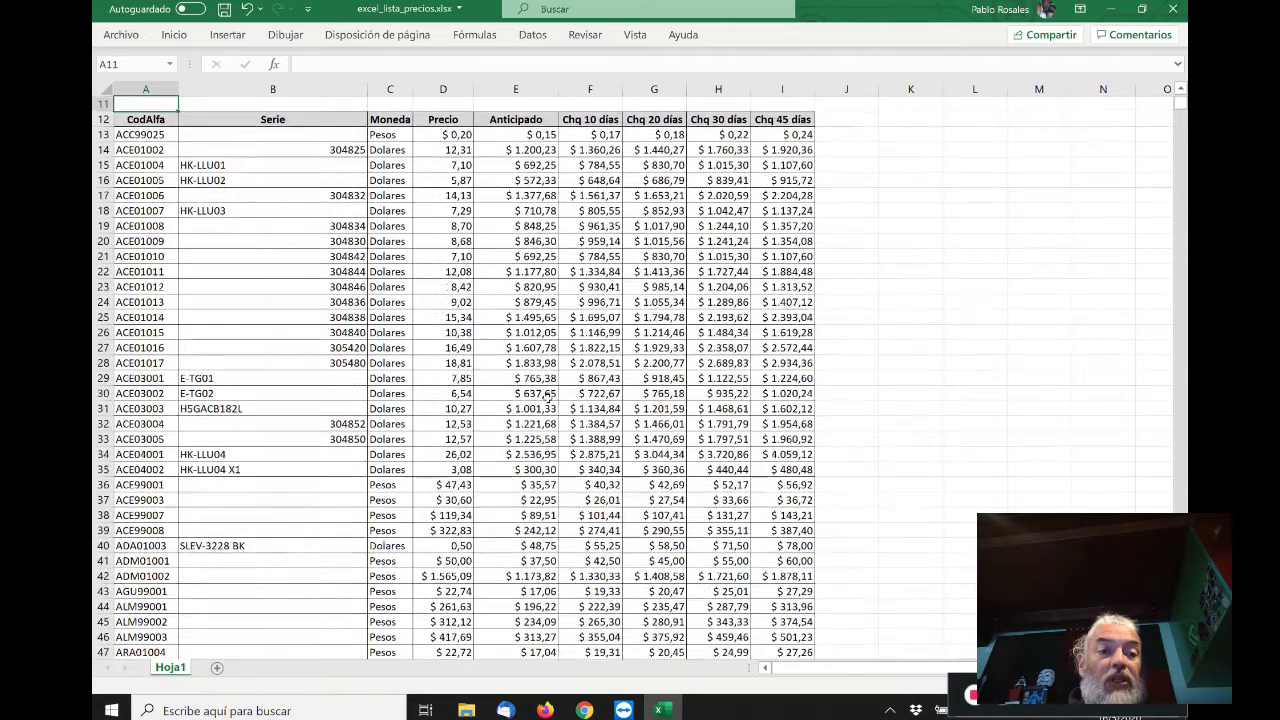
{"action": "key", "text": "Down"}
{"action": "key", "text": "Down"}
{"action": "key", "text": "Down"}
{"action": "key", "text": "Down"}
{"action": "key", "text": "Down"}
{"action": "key", "text": "Down"}
{"action": "key", "text": "Down"}
{"action": "key", "text": "Down"}
{"action": "key", "text": "Down"}
{"action": "key", "text": "Down"}
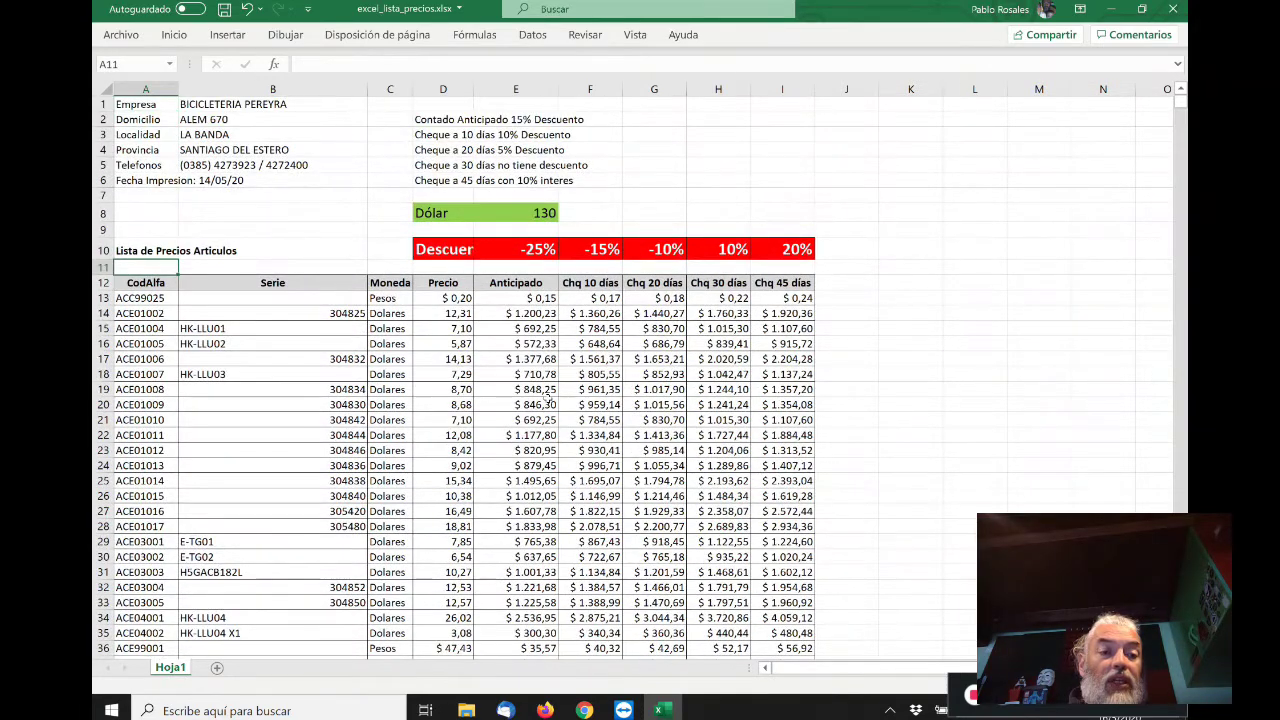
- Jump between the last CodAlfa entry in A4951 and the top of the column, ending on A12
{"action": "key", "text": "ctrl+Down"}
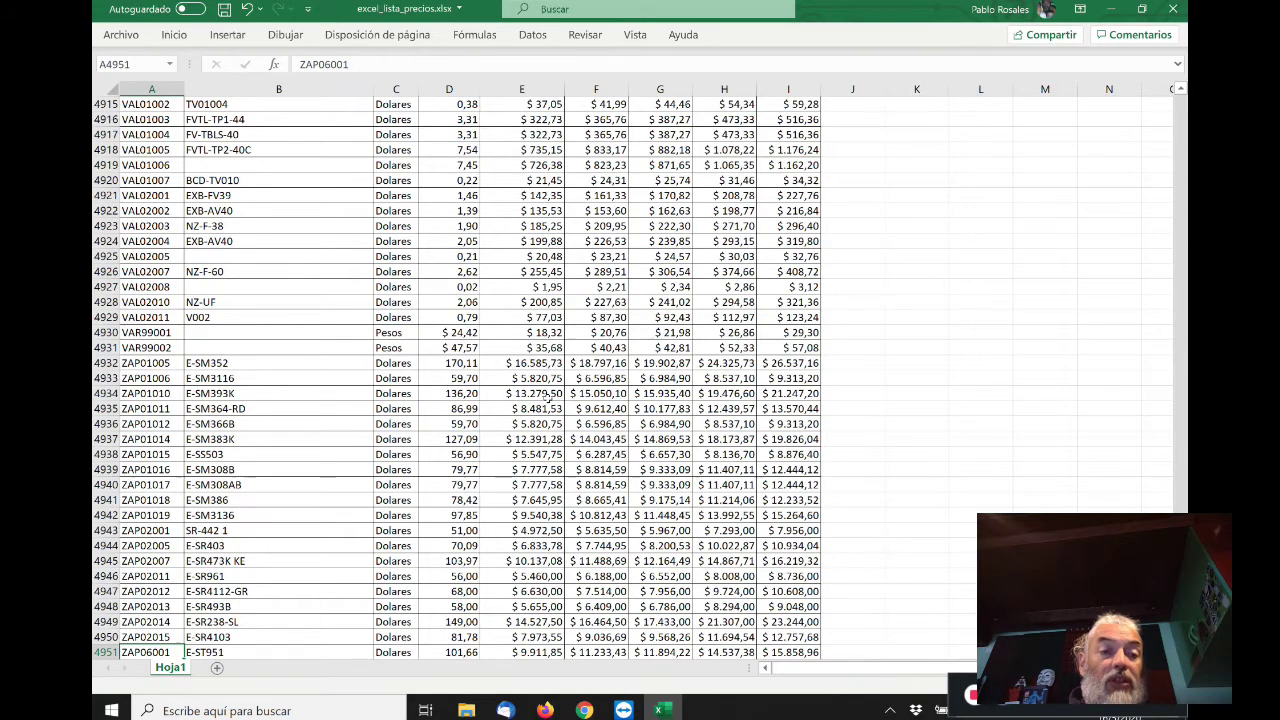
{"action": "key", "text": "ctrl+Up"}
{"action": "key", "text": "ctrl+Up"}
{"action": "key", "text": "ctrl+Up"}
{"action": "key", "text": "ctrl+Up"}
{"action": "key", "text": "ctrl+Down"}
{"action": "key", "text": "ctrl+Down"}
{"action": "key", "text": "ctrl+Down"}
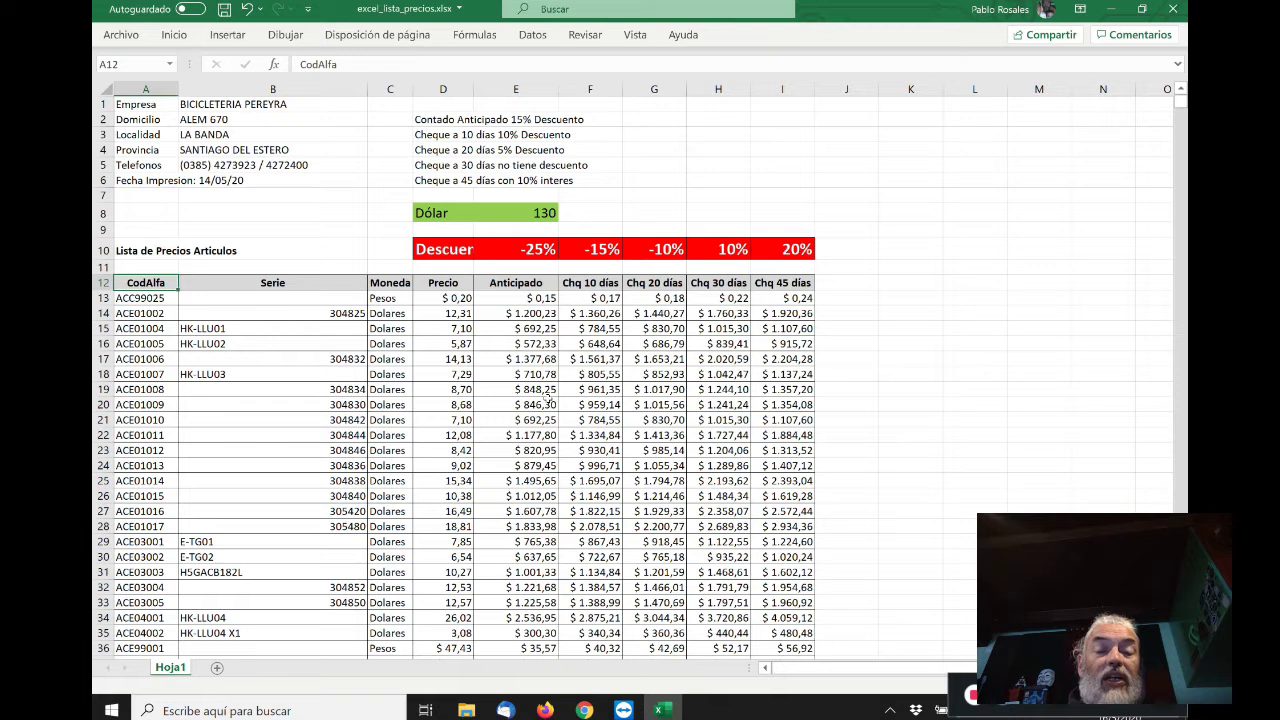
{"action": "key", "text": "shift+Down"}
{"action": "key", "text": "shift+Down"}
{"action": "key", "text": "shift+Down"}
{"action": "key", "text": "Up"}
{"action": "key", "text": "Down"}
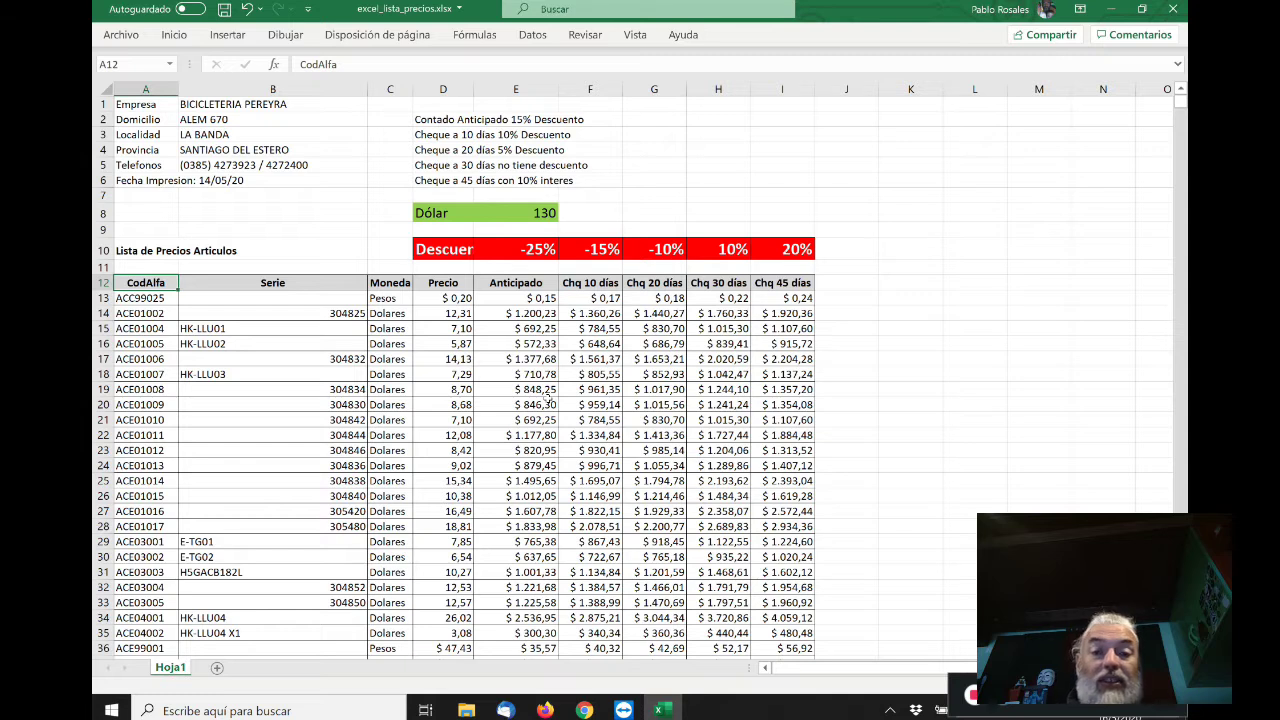
- Select the heading row A12:I12, extend the selection down to row 4951, and return to A12
{"action": "key", "text": "ctrl+shift+Right"}
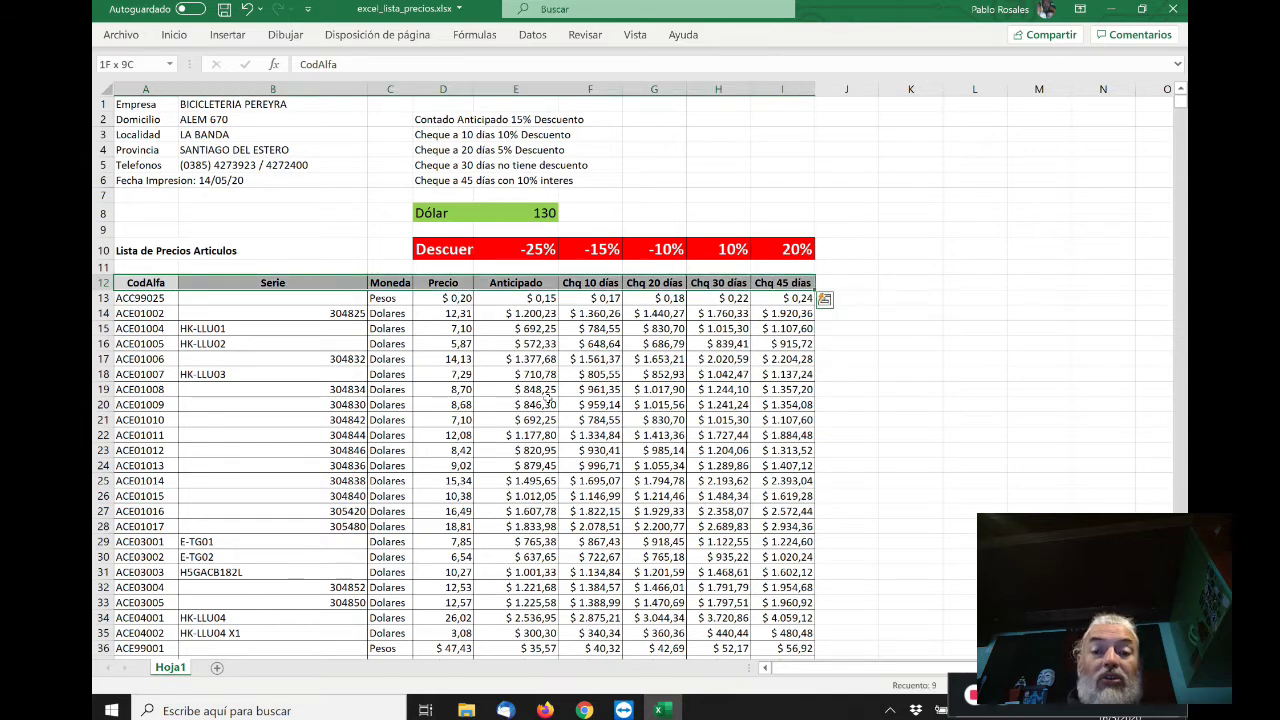
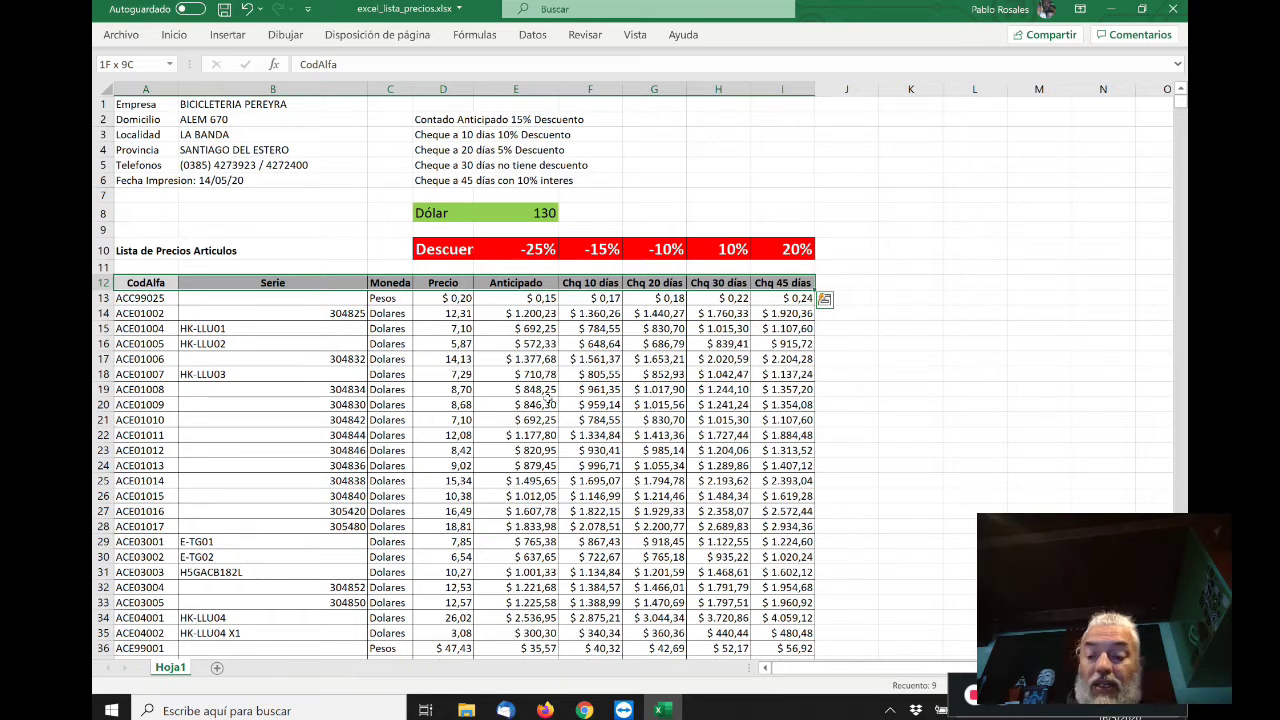
{"action": "key", "text": "ctrl+shift+Down"}
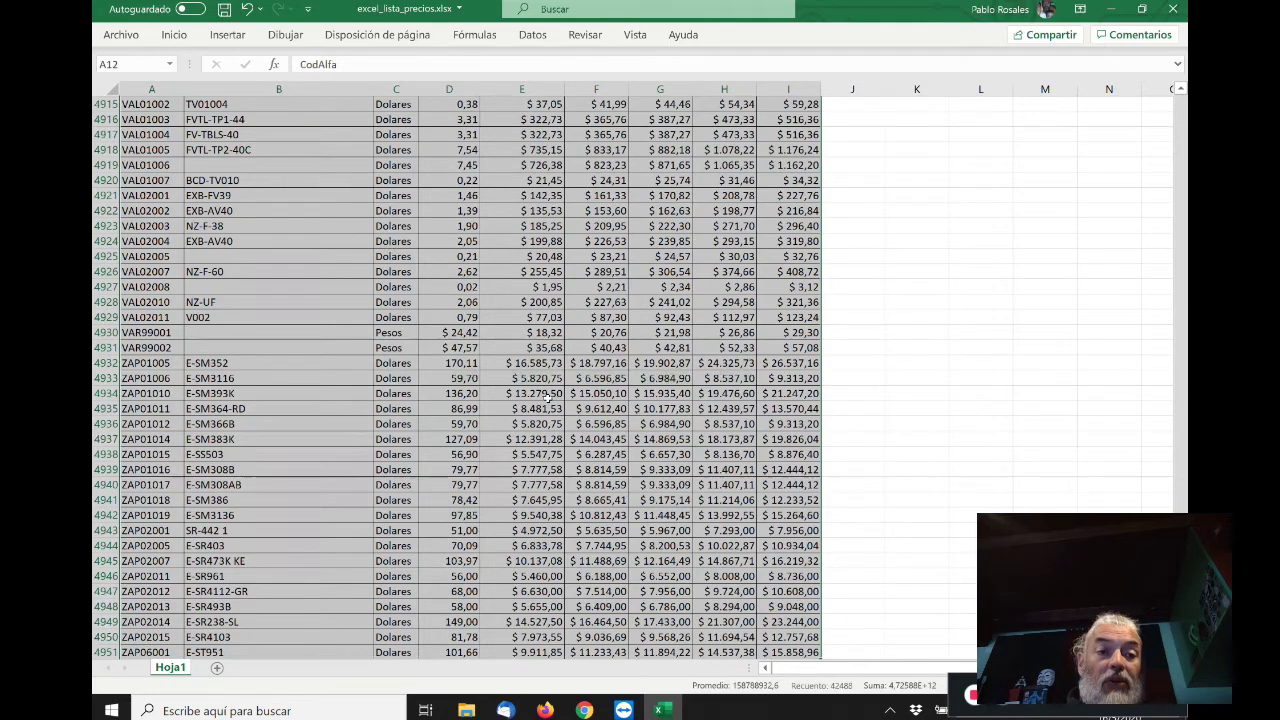
{"action": "key", "text": "Up"}
{"action": "key", "text": "Up"}
{"action": "key", "text": "Up"}
{"action": "key", "text": "Up"}
{"action": "key", "text": "Up"}
{"action": "key", "text": "Up"}
{"action": "key", "text": "Up"}
{"action": "key", "text": "Up"}
{"action": "key", "text": "Up"}
{"action": "key", "text": "Up"}
{"action": "key", "text": "Up"}
{"action": "key", "text": "Down"}
{"action": "key", "text": "Down"}
{"action": "key", "text": "Down"}
{"action": "key", "text": "Down"}
{"action": "key", "text": "Down"}
{"action": "key", "text": "Down"}
{"action": "key", "text": "Down"}
{"action": "key", "text": "Down"}
{"action": "key", "text": "Down"}
{"action": "key", "text": "Down"}
{"action": "key", "text": "Down"}
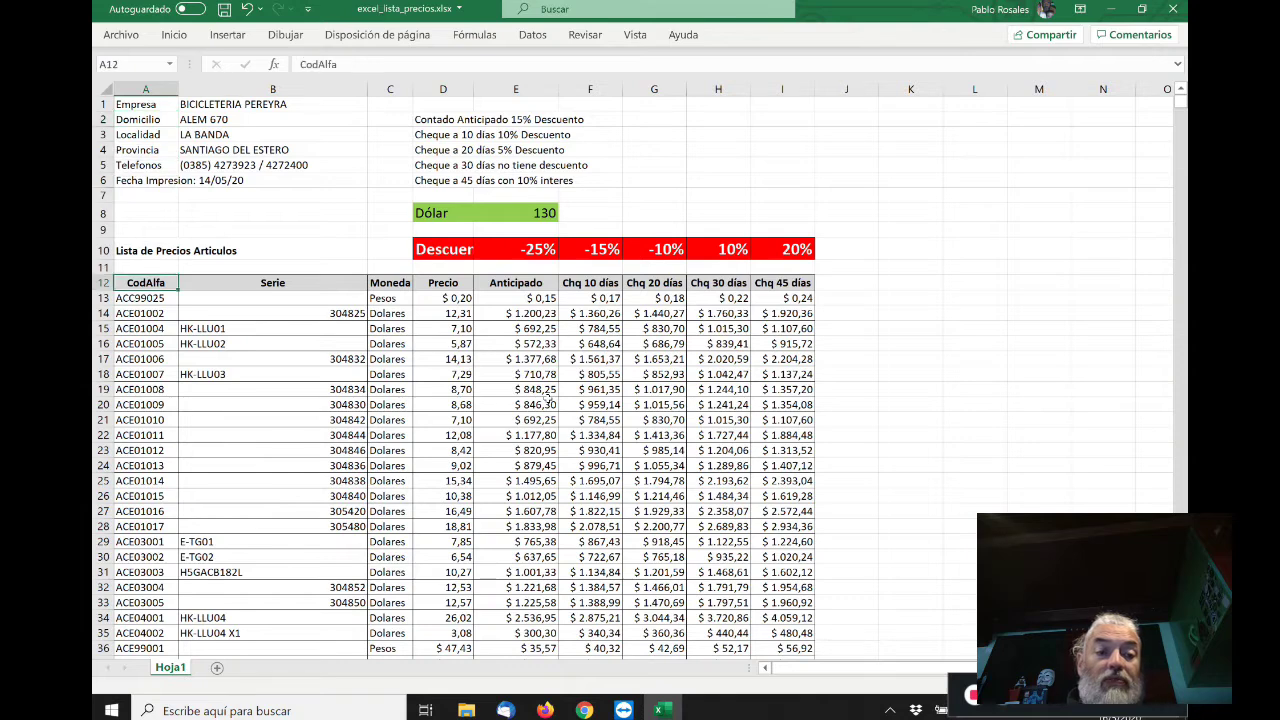
- Select the CodAlfa column from A12 to A4951, extend the selection across to column I, and return to A12
{"action": "key", "text": "ctrl+Down"}
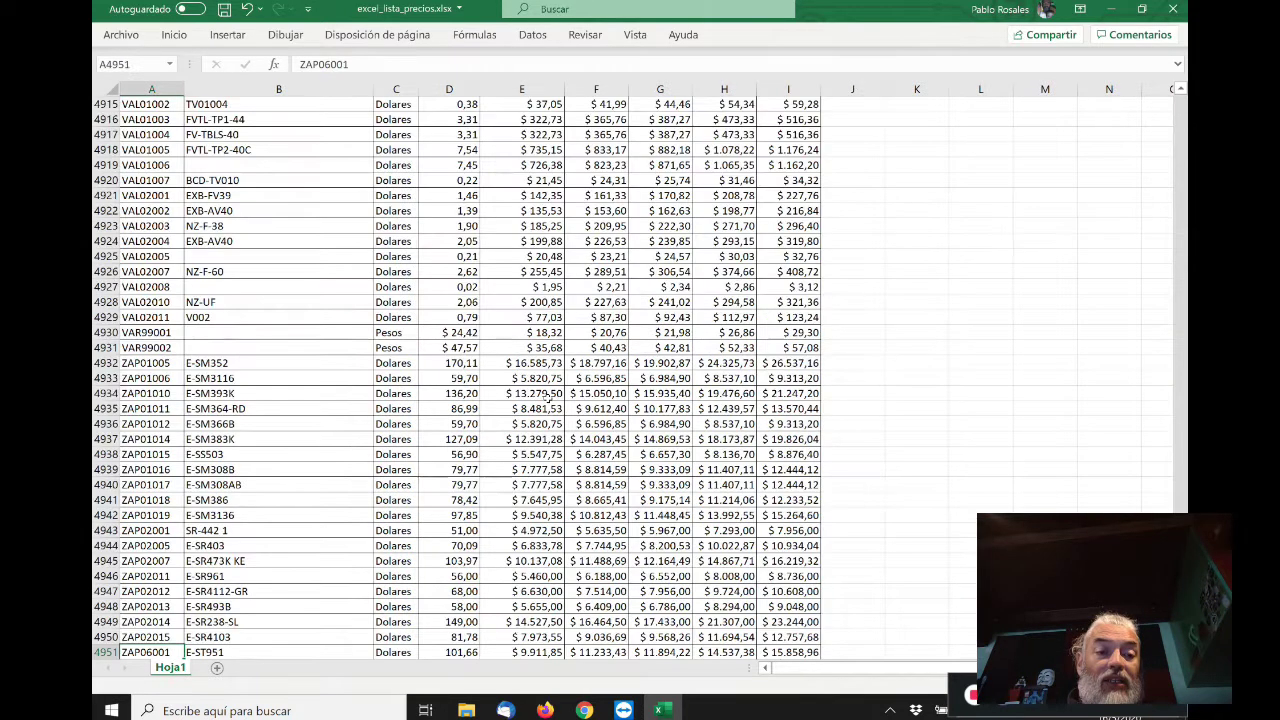
{"action": "key", "text": "ctrl+Up"}
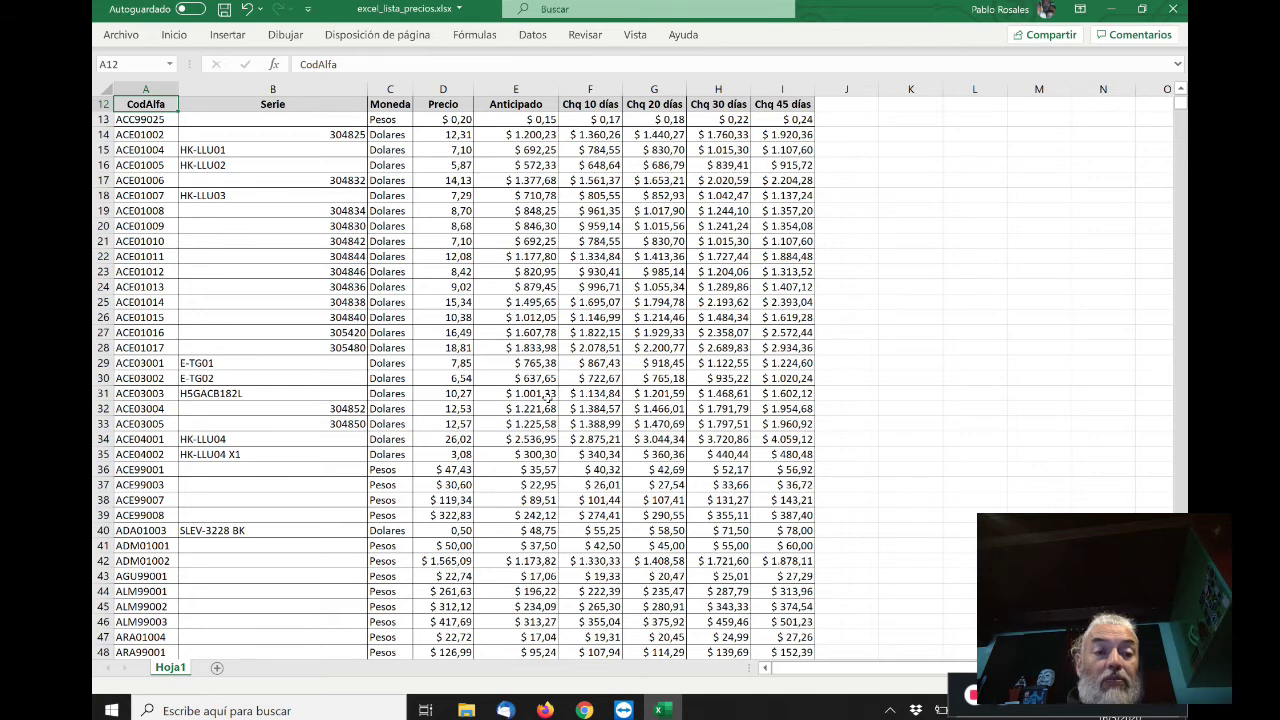
{"action": "scroll", "coordinate": [548, 398], "scroll_direction": "up", "scroll_amount": 1}
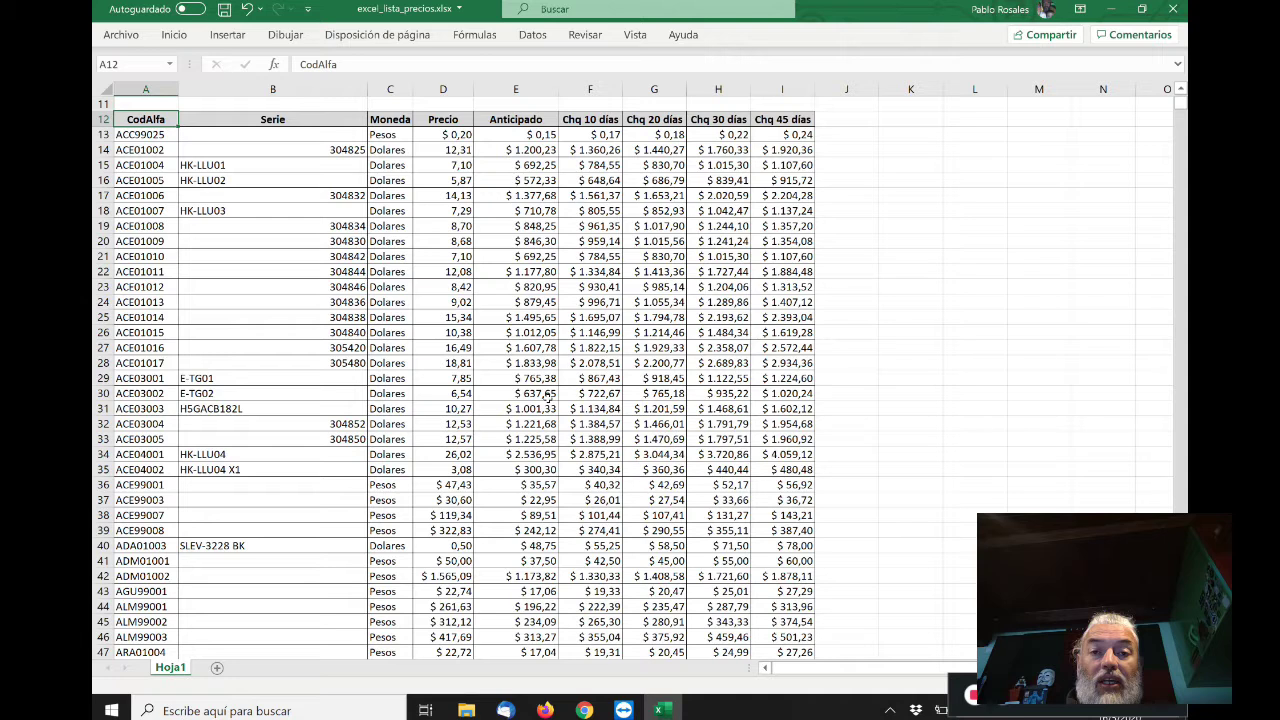
{"action": "key", "text": "ctrl+shift+Down"}
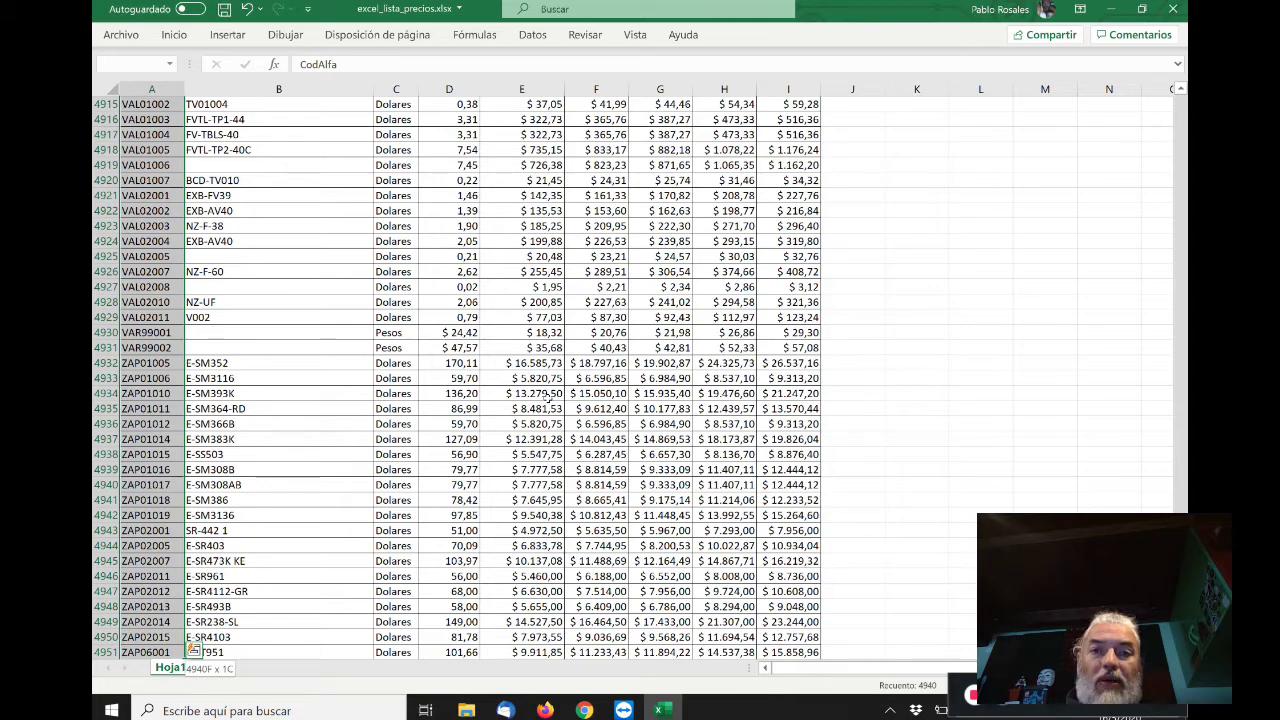
{"action": "key", "text": "ctrl+shift+Right"}
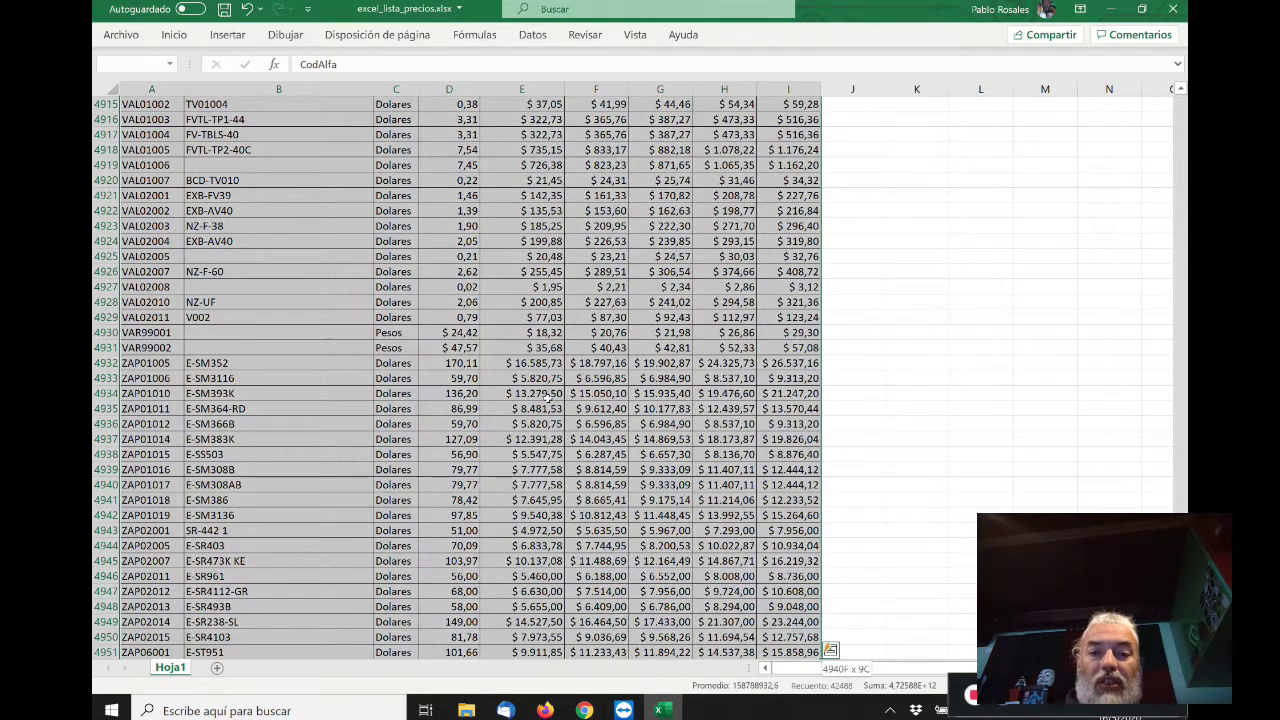
{"action": "scroll", "coordinate": [548, 398], "scroll_direction": "up", "scroll_amount": 20}
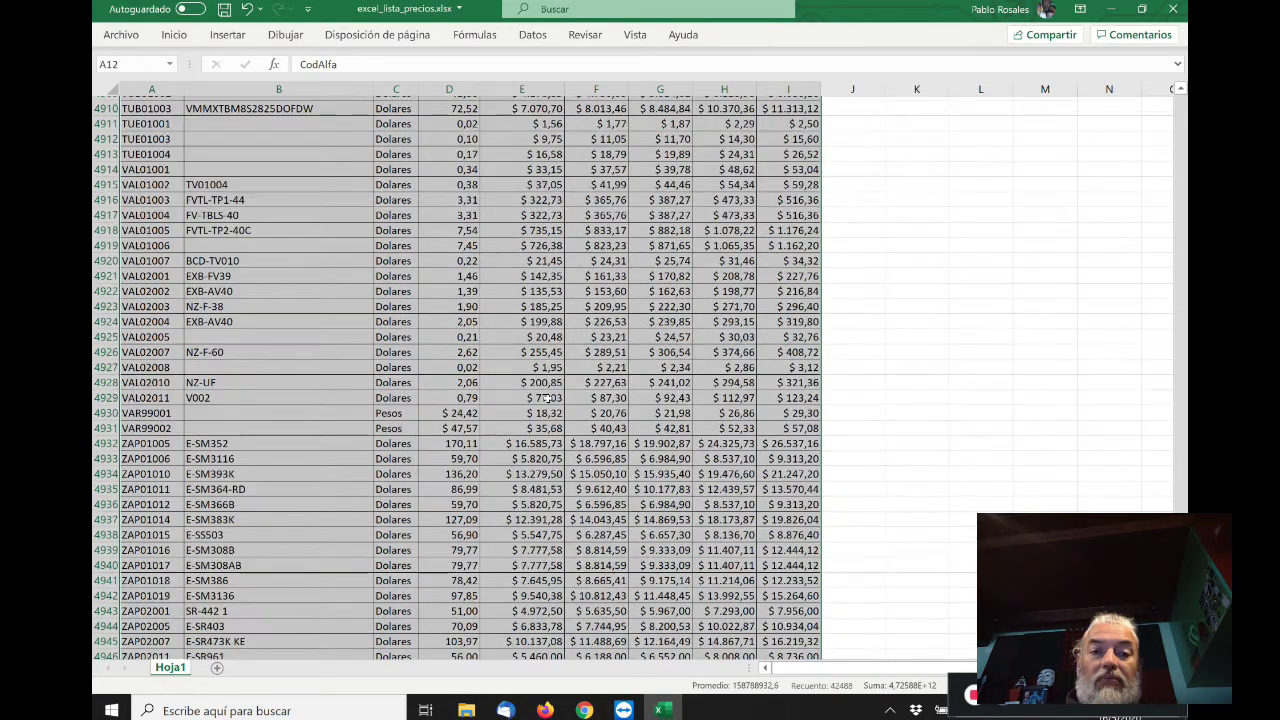
{"action": "scroll", "coordinate": [548, 398], "scroll_direction": "up", "scroll_amount": 20}
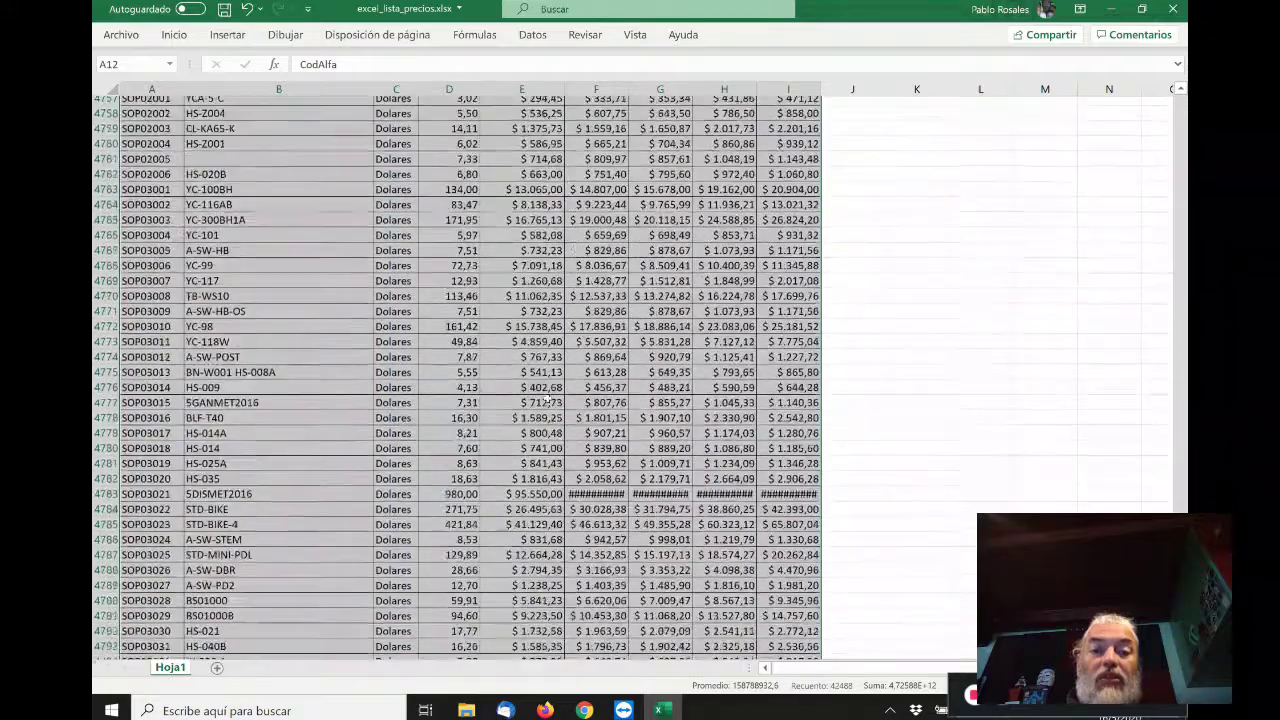
{"action": "key", "text": "ctrl+Home"}
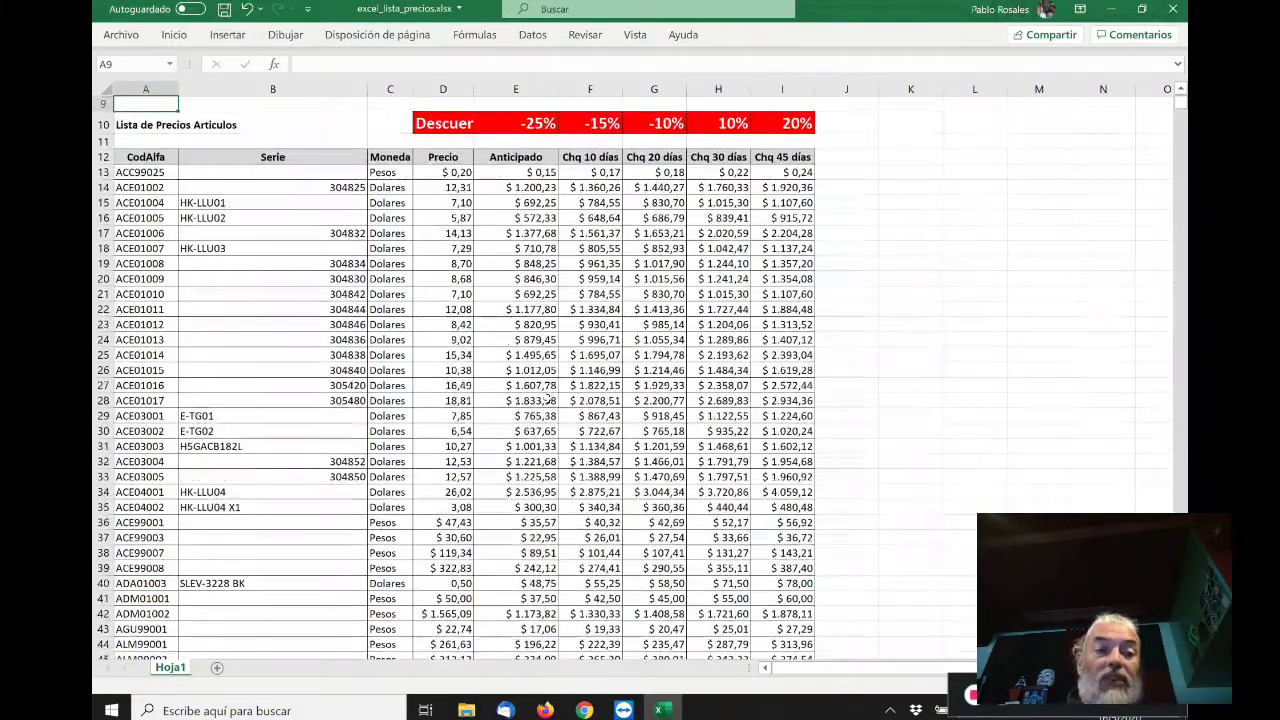
{"action": "key", "text": "Down"}
{"action": "key", "text": "Down"}
{"action": "key", "text": "Down"}
{"action": "key", "text": "Down"}
{"action": "key", "text": "Down"}
{"action": "key", "text": "Down"}
{"action": "key", "text": "Down"}
{"action": "key", "text": "Down"}
{"action": "key", "text": "Down"}
{"action": "key", "text": "Down"}
{"action": "key", "text": "Down"}
{"action": "key", "text": "Down"}
{"action": "key", "text": "Down"}
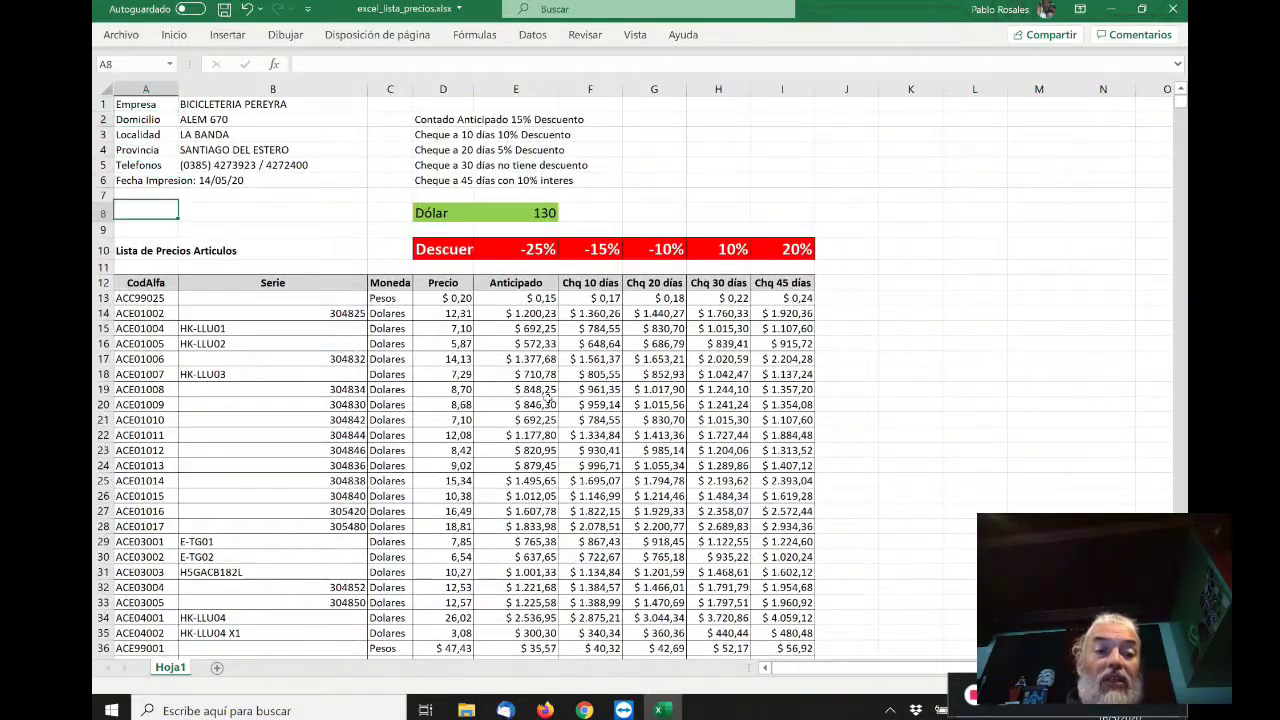
{"action": "key", "text": "Up"}
{"action": "key", "text": "Up"}
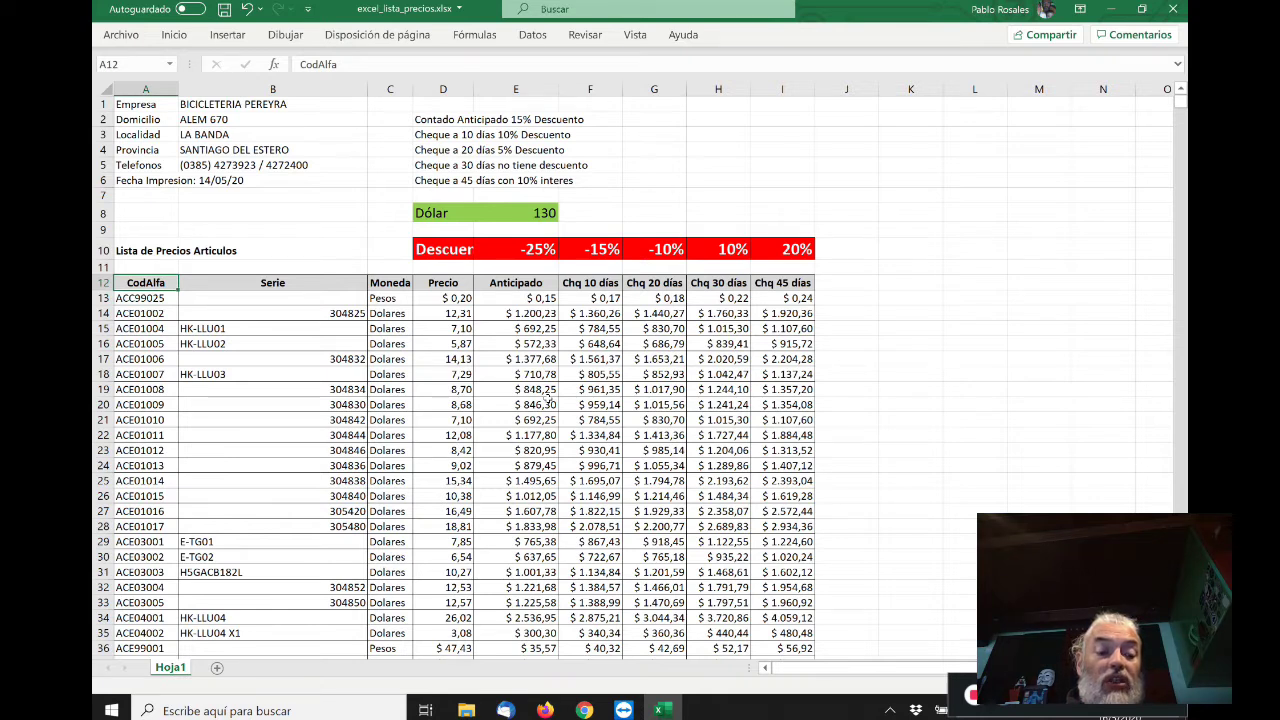
- Extend the selection row by row from A12 down the CodAlfa column past row 90, and return to A12
{"action": "key", "text": "shift+Down"}
{"action": "key", "text": "shift+Down"}
{"action": "key", "text": "shift+Down"}
{"action": "key", "text": "shift+Down"}
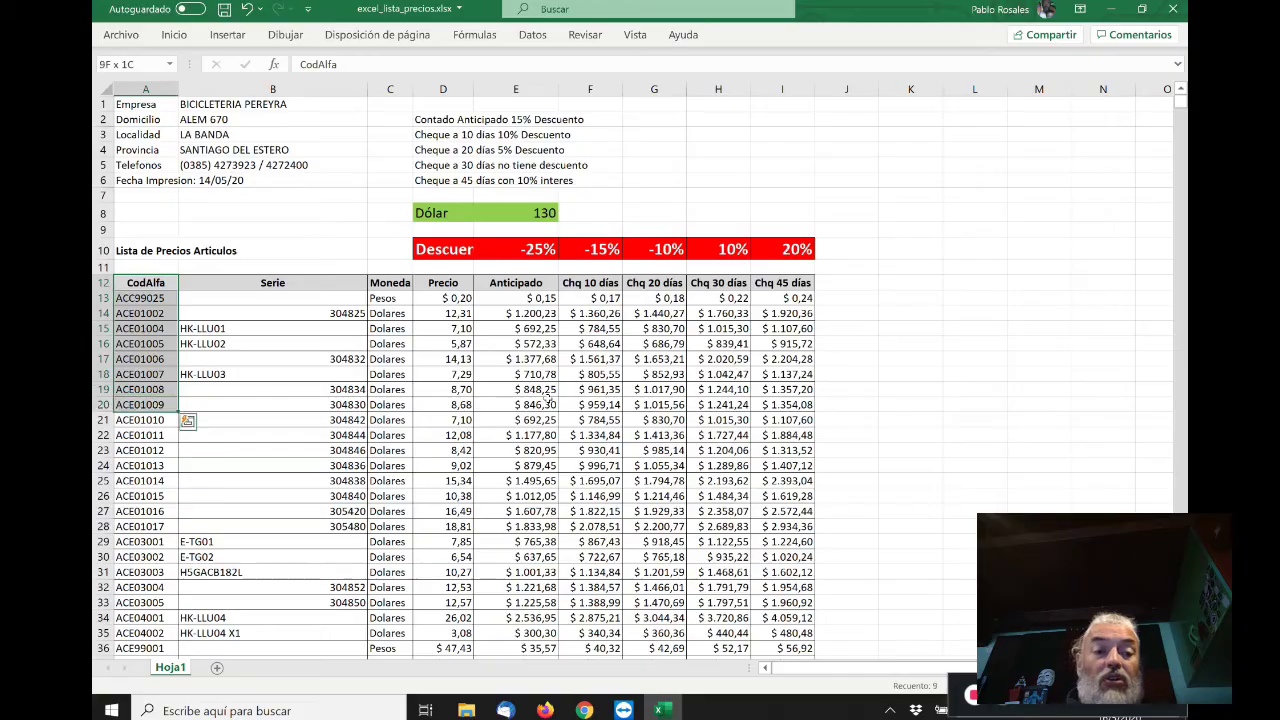
{"action": "key", "text": "shift+Down"}
{"action": "key", "text": "shift+Down"}
{"action": "key", "text": "shift+Down"}
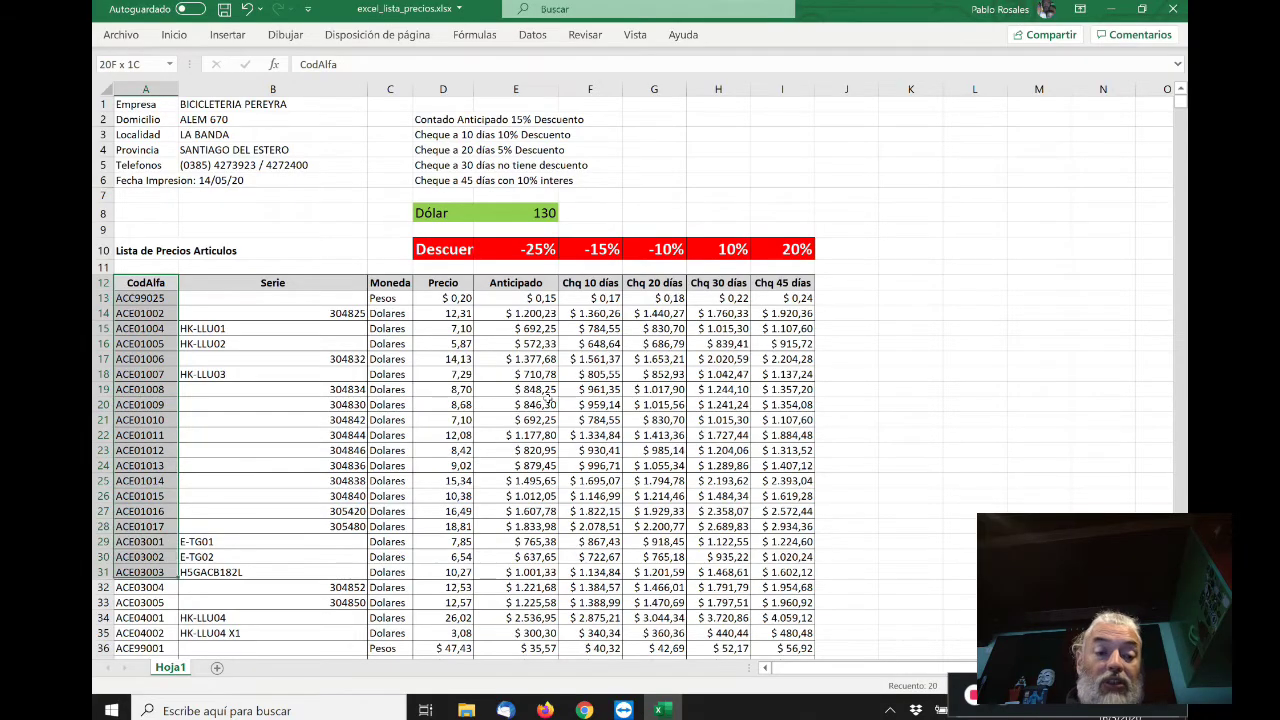
{"action": "key", "text": "shift+Down"}
{"action": "key", "text": "shift+Down"}
{"action": "key", "text": "shift+Down"}
{"action": "key", "text": "shift+Down"}
{"action": "key", "text": "shift+Down"}
{"action": "key", "text": "shift+Down"}
{"action": "key", "text": "shift+Down"}
{"action": "key", "text": "shift+Down"}
{"action": "key", "text": "shift+Down"}
{"action": "key", "text": "shift+Down"}
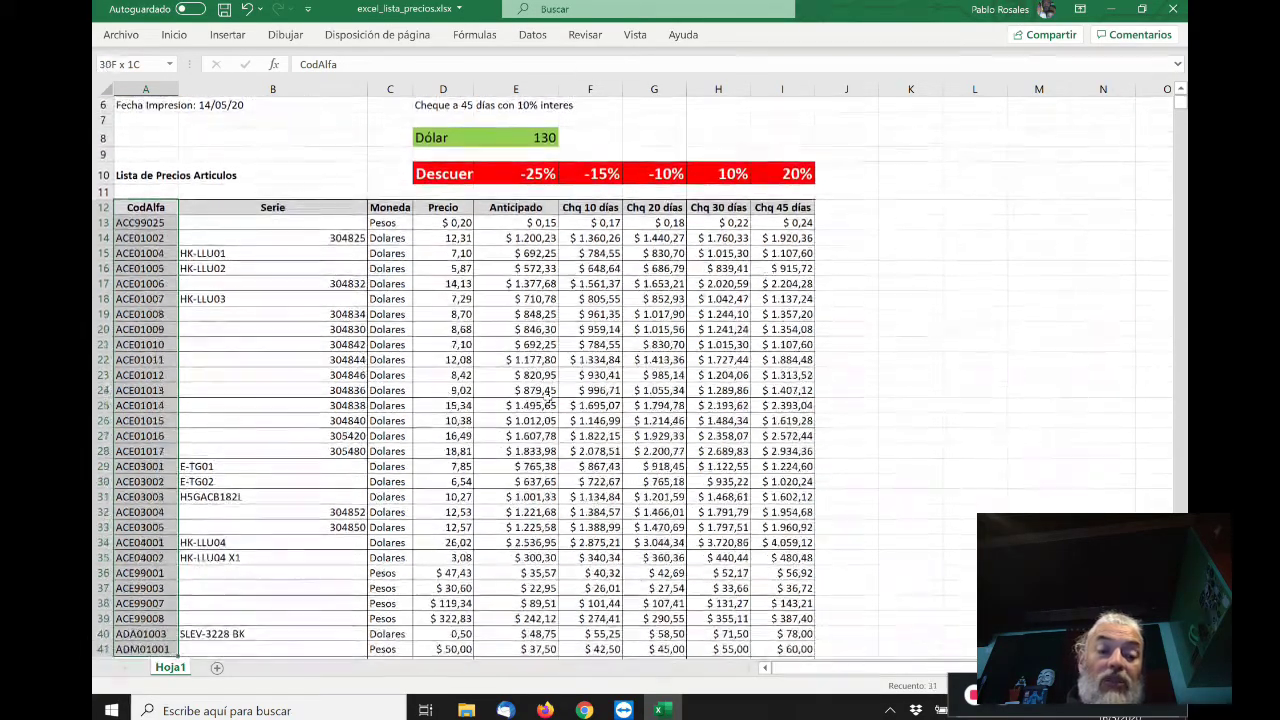
{"action": "key", "text": "shift+Down"}
{"action": "key", "text": "shift+Down"}
{"action": "key", "text": "shift+Down"}
{"action": "key", "text": "shift+Down"}
{"action": "key", "text": "shift+Down"}
{"action": "key", "text": "shift+Down"}
{"action": "key", "text": "shift+Down"}
{"action": "key", "text": "shift+Down"}
{"action": "key", "text": "shift+Down"}
{"action": "key", "text": "shift+Down"}
{"action": "key", "text": "shift+Down"}
{"action": "key", "text": "shift+Down"}
{"action": "key", "text": "shift+Down"}
{"action": "key", "text": "shift+Down"}
{"action": "key", "text": "shift+Down"}
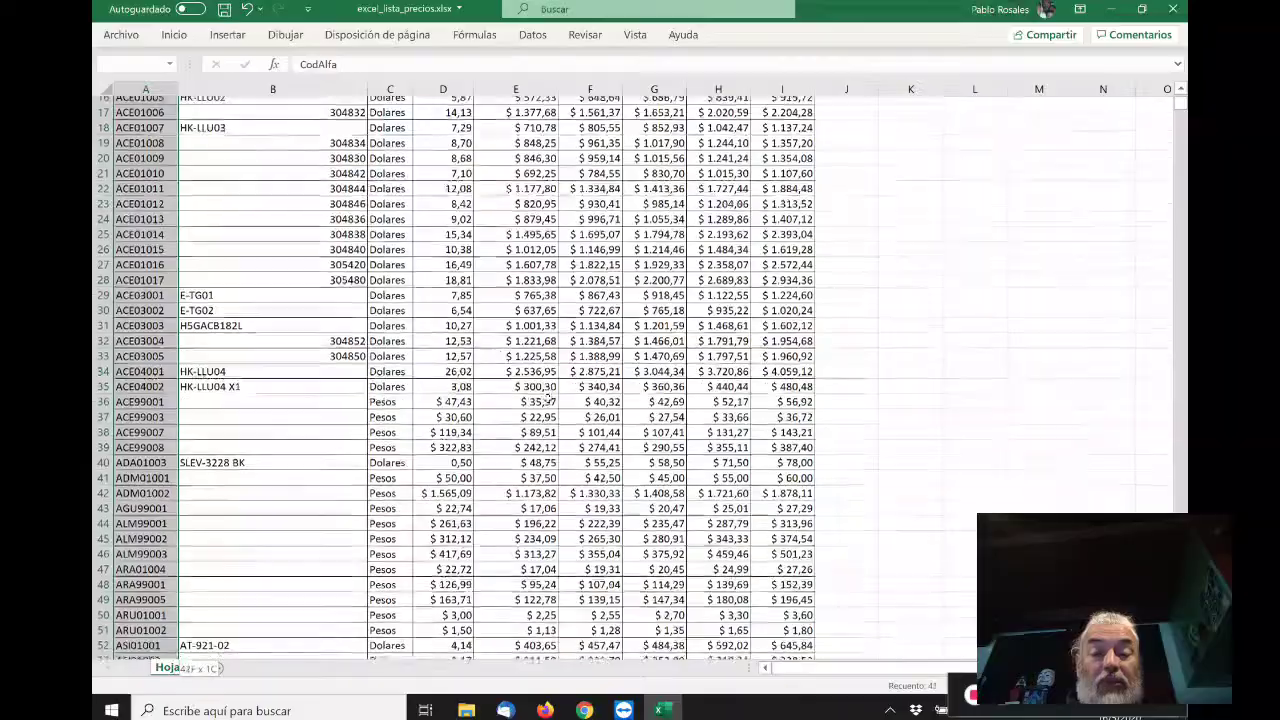
{"action": "key", "text": "shift+Down"}
{"action": "key", "text": "shift+Down"}
{"action": "key", "text": "shift+Down"}
{"action": "key", "text": "shift+Down"}
{"action": "key", "text": "shift+Down"}
{"action": "key", "text": "shift+Down"}
{"action": "key", "text": "shift+Down"}
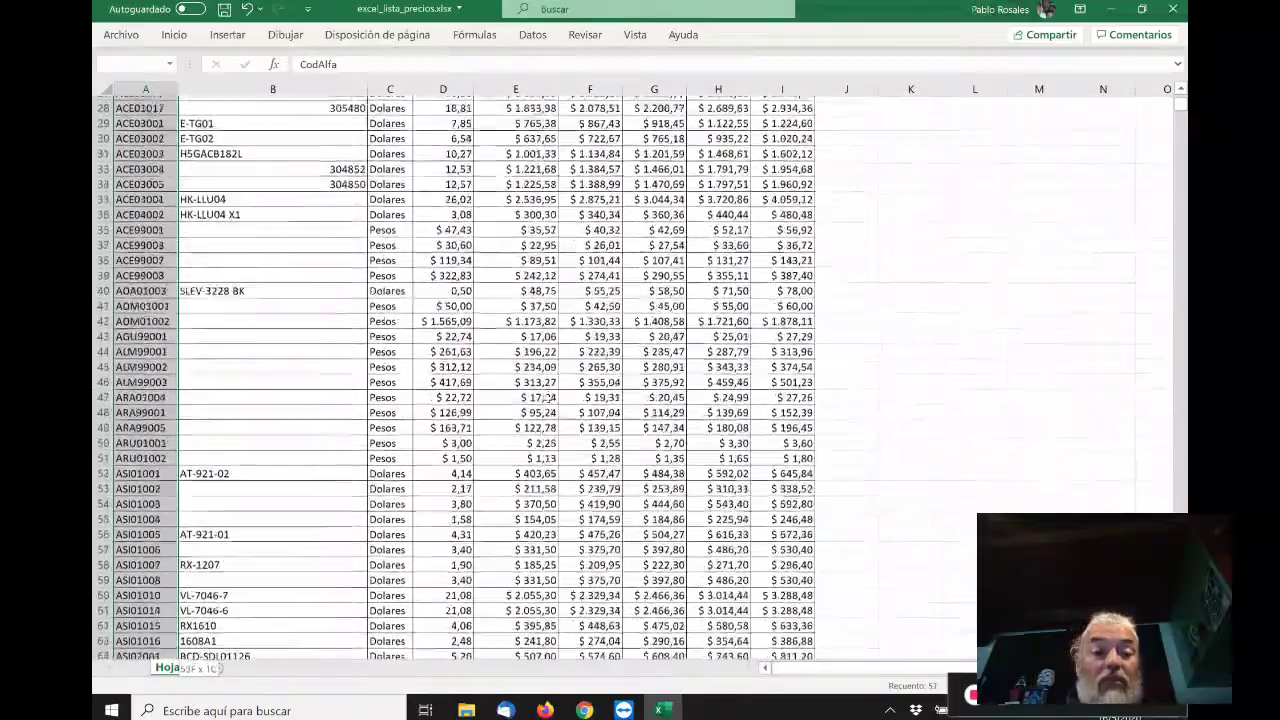
{"action": "key", "text": "shift+Down"}
{"action": "key", "text": "shift+Down"}
{"action": "key", "text": "shift+Down"}
{"action": "key", "text": "shift+Down"}
{"action": "key", "text": "shift+Down"}
{"action": "key", "text": "shift+Down"}
{"action": "key", "text": "shift+Down"}
{"action": "key", "text": "shift+Down"}
{"action": "key", "text": "shift+Down"}
{"action": "key", "text": "shift+Down"}
{"action": "key", "text": "shift+Down"}
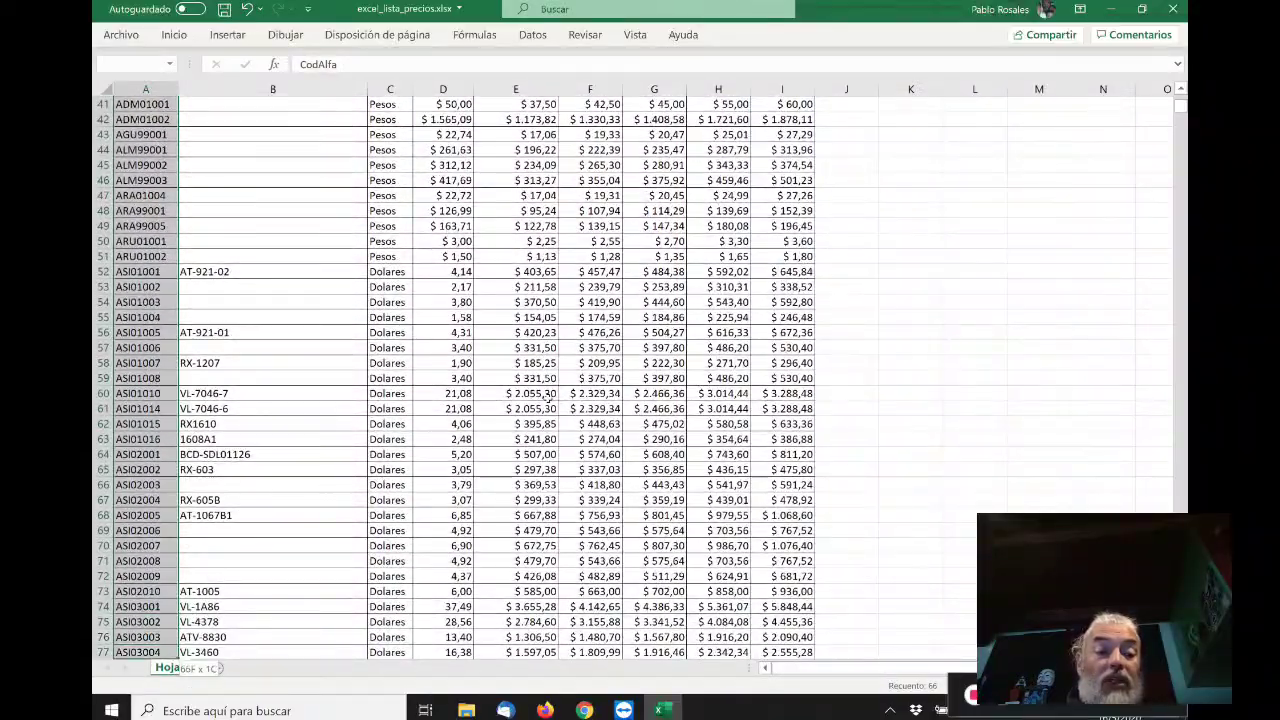
{"action": "key", "text": "shift+Down"}
{"action": "key", "text": "shift+Down"}
{"action": "key", "text": "shift+Down"}
{"action": "key", "text": "shift+Down"}
{"action": "key", "text": "shift+Down"}
{"action": "key", "text": "shift+Down"}
{"action": "key", "text": "shift+Down"}
{"action": "key", "text": "shift+Down"}
{"action": "key", "text": "shift+Down"}
{"action": "key", "text": "shift+Down"}
{"action": "key", "text": "shift+Down"}
{"action": "key", "text": "shift+Down"}
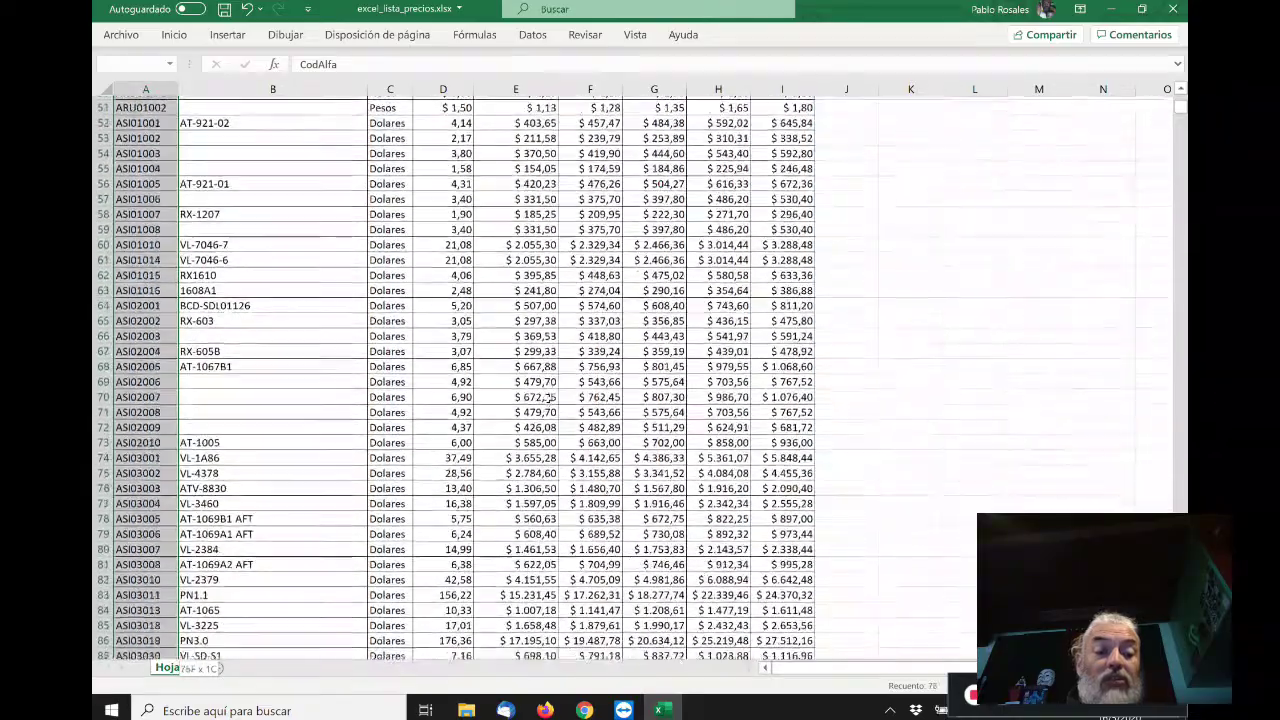
{"action": "key", "text": "shift+Down"}
{"action": "key", "text": "shift+Down"}
{"action": "key", "text": "shift+Down"}
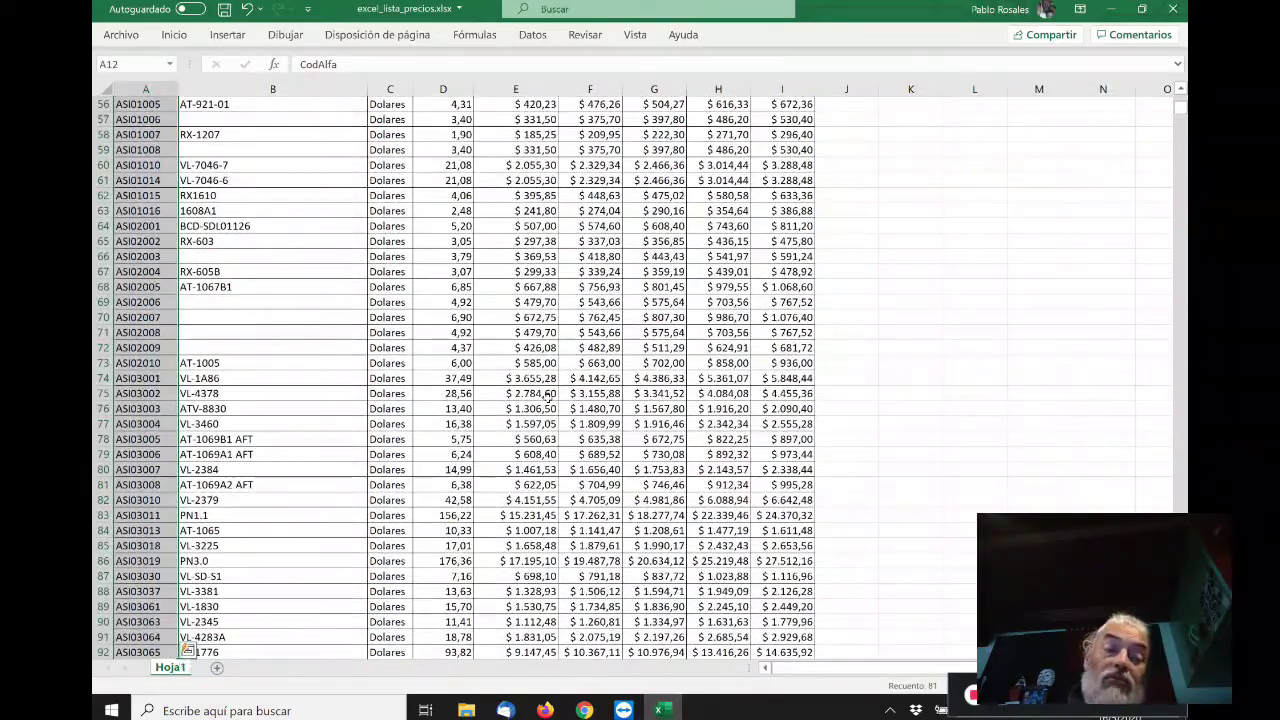
{"action": "key", "text": "Up"}
{"action": "key", "text": "Down"}
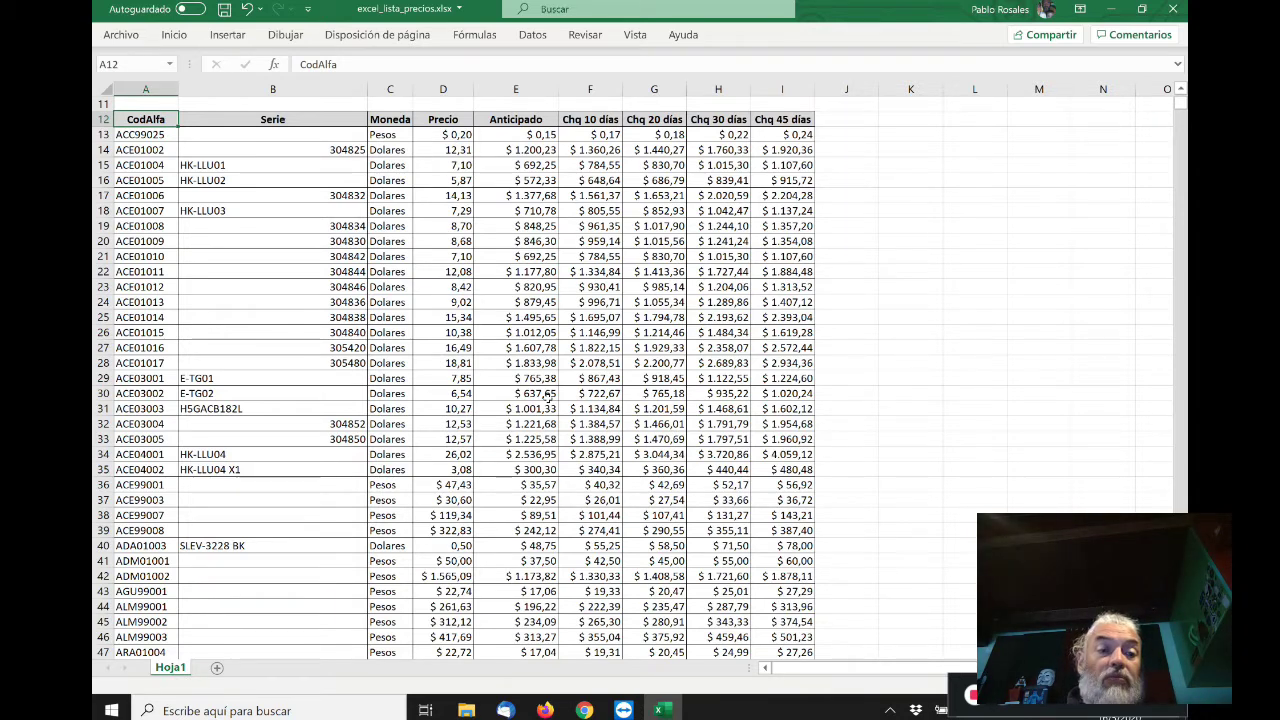
- Select the whole table from A12 down to row 4951 and across to column I, and return to A1
{"action": "key", "text": "ctrl+shift+Down"}
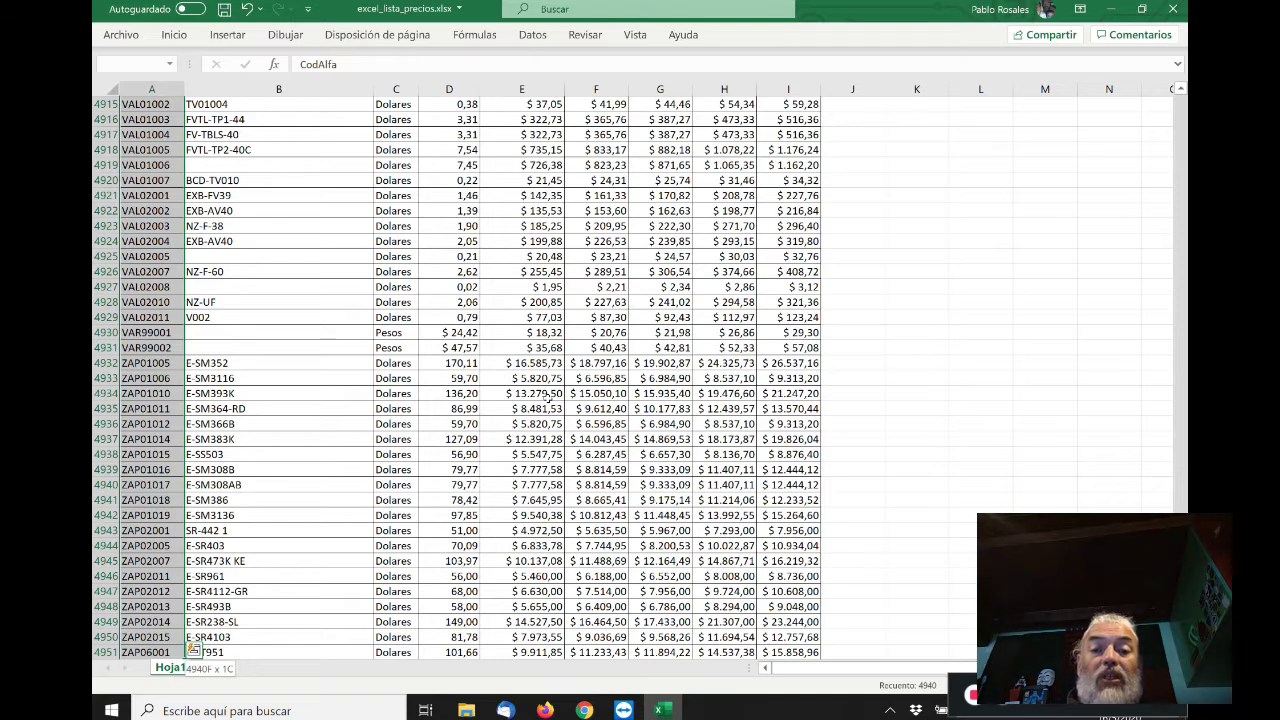
{"action": "key", "text": "ctrl+shift+Right"}
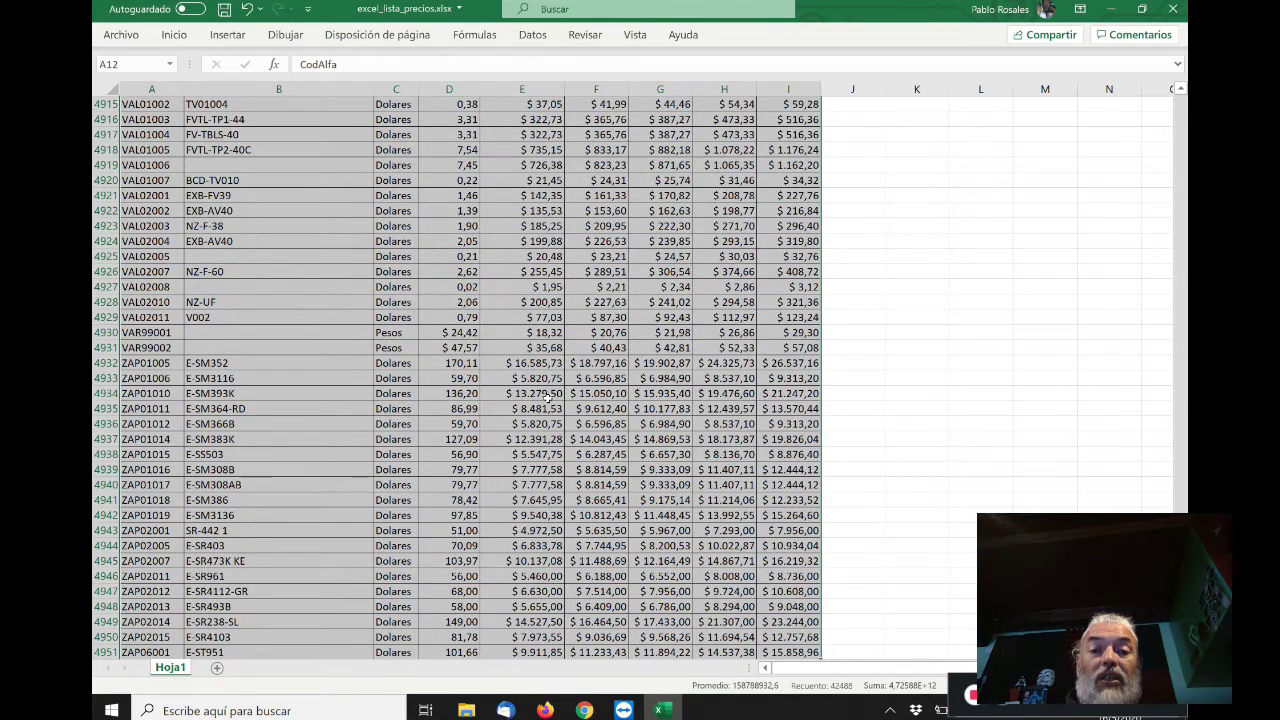
{"action": "key", "text": "ctrl+Home"}
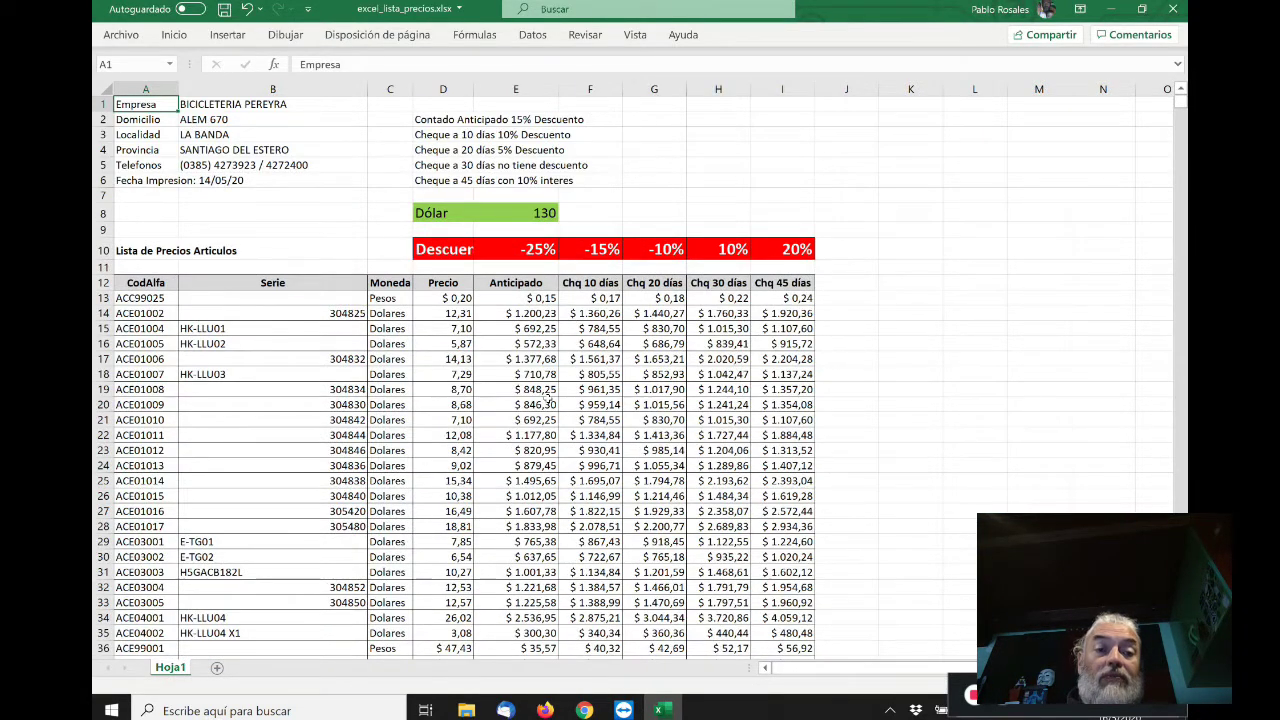
{"action": "key", "text": "Down"}
{"action": "key", "text": "Down"}
{"action": "key", "text": "Up"}
{"action": "key", "text": "Up"}
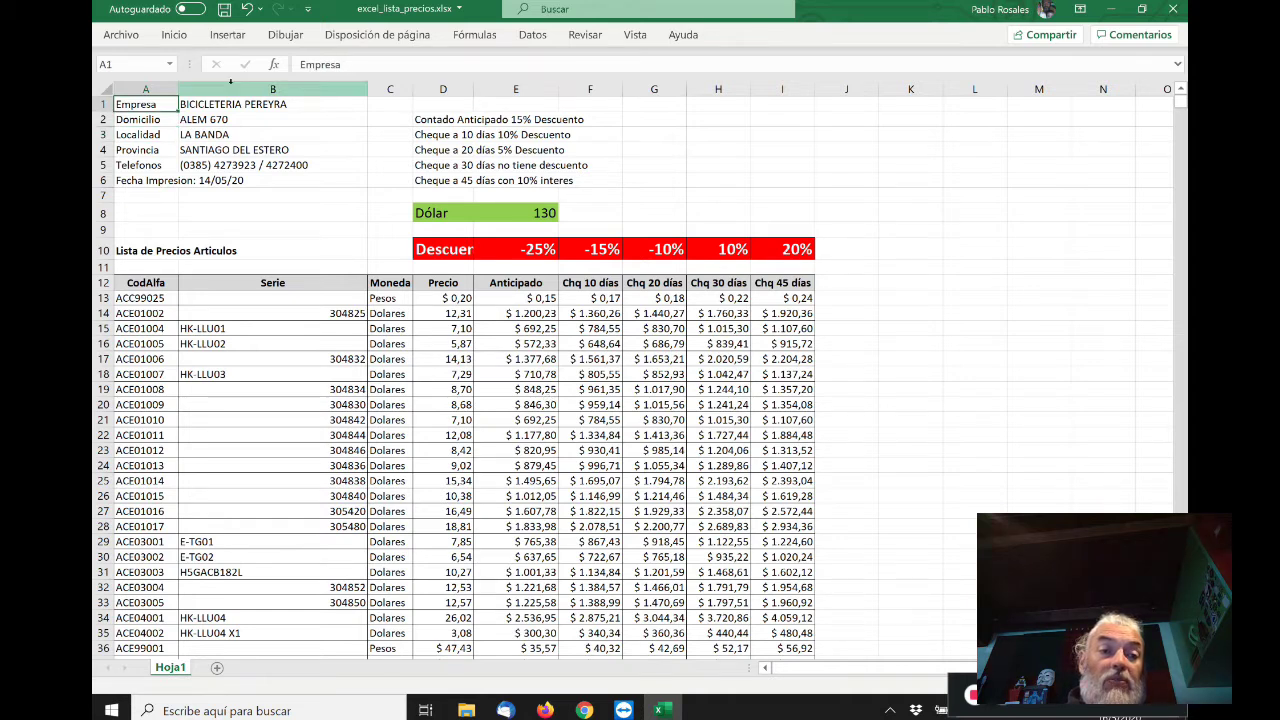
- Make the Empresa label in A1 bold and set the company name in B1 to font size 18
{"action": "left_click", "coordinate": [174, 35]}
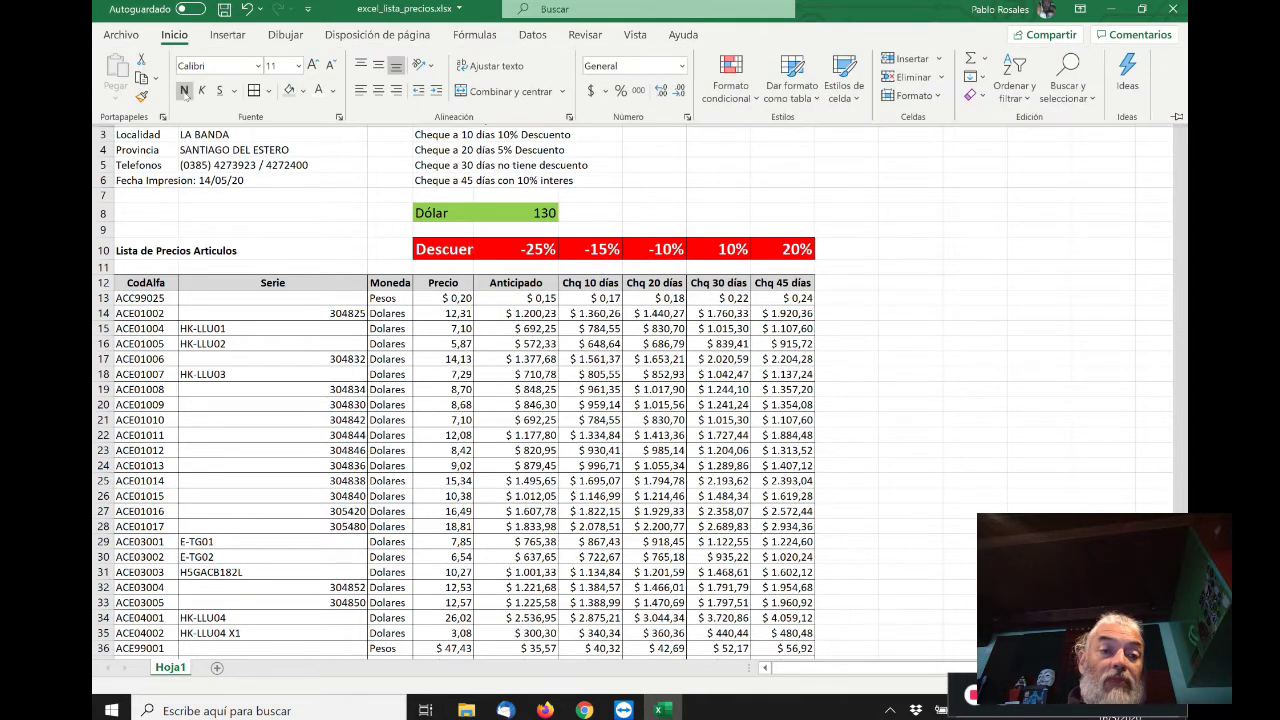
{"action": "left_click", "coordinate": [147, 183]}
{"action": "key", "text": "Right"}
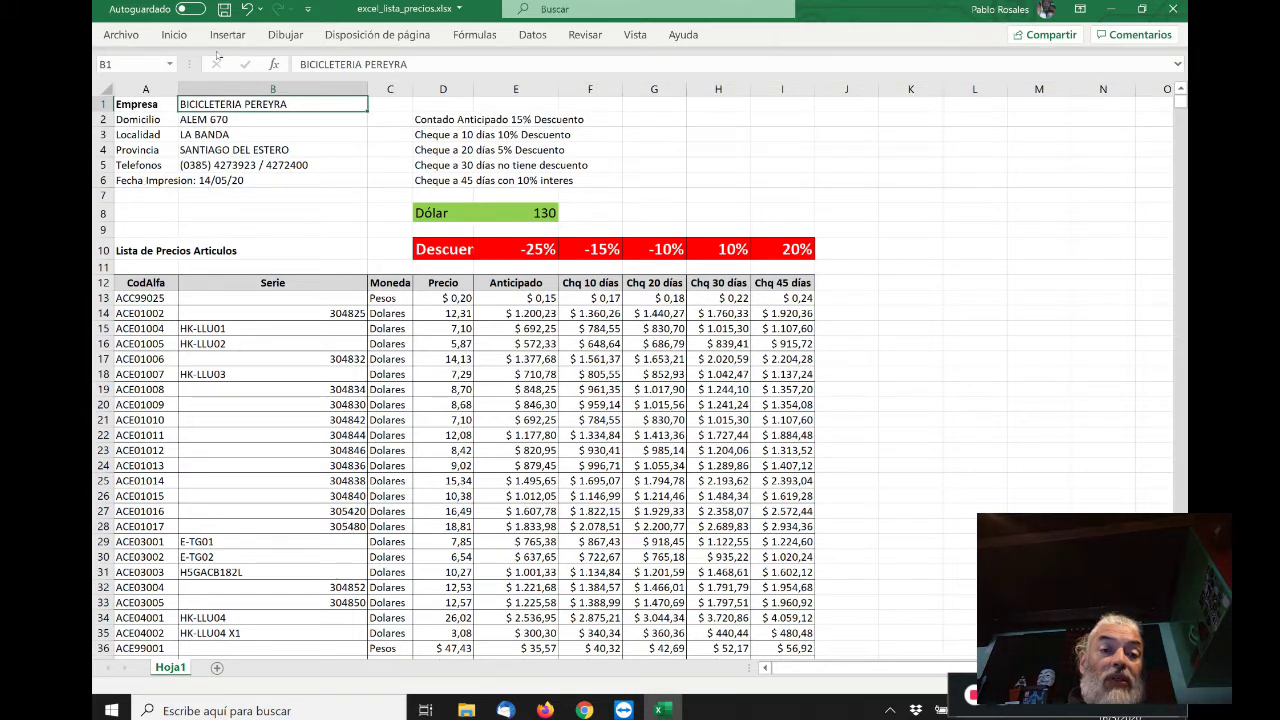
{"action": "left_click", "coordinate": [177, 35]}
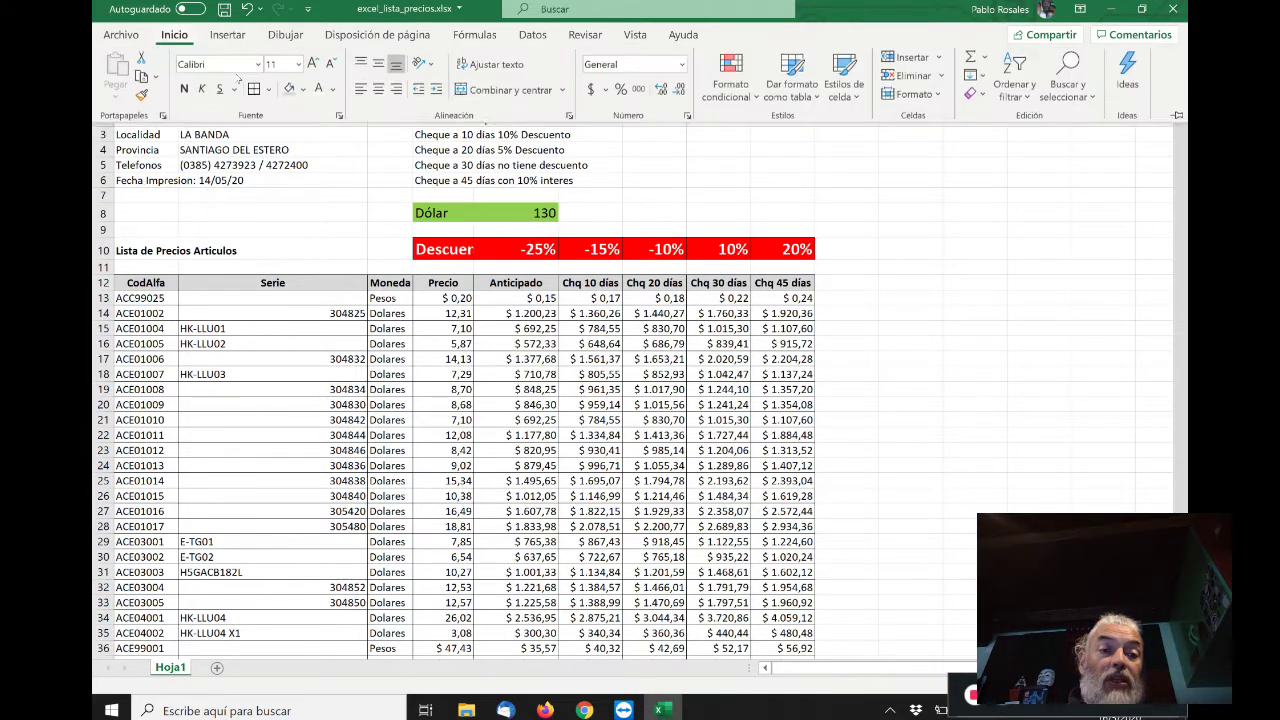
{"action": "left_click", "coordinate": [298, 66]}
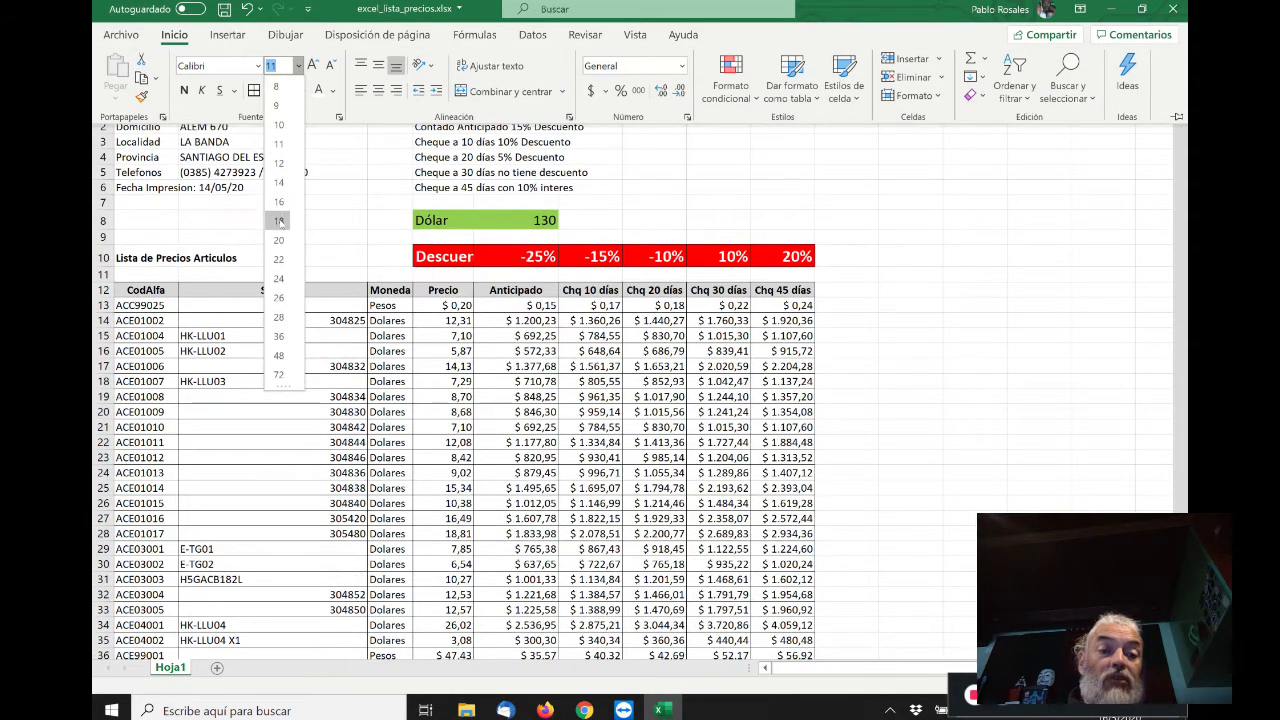
{"action": "left_click", "coordinate": [280, 220]}
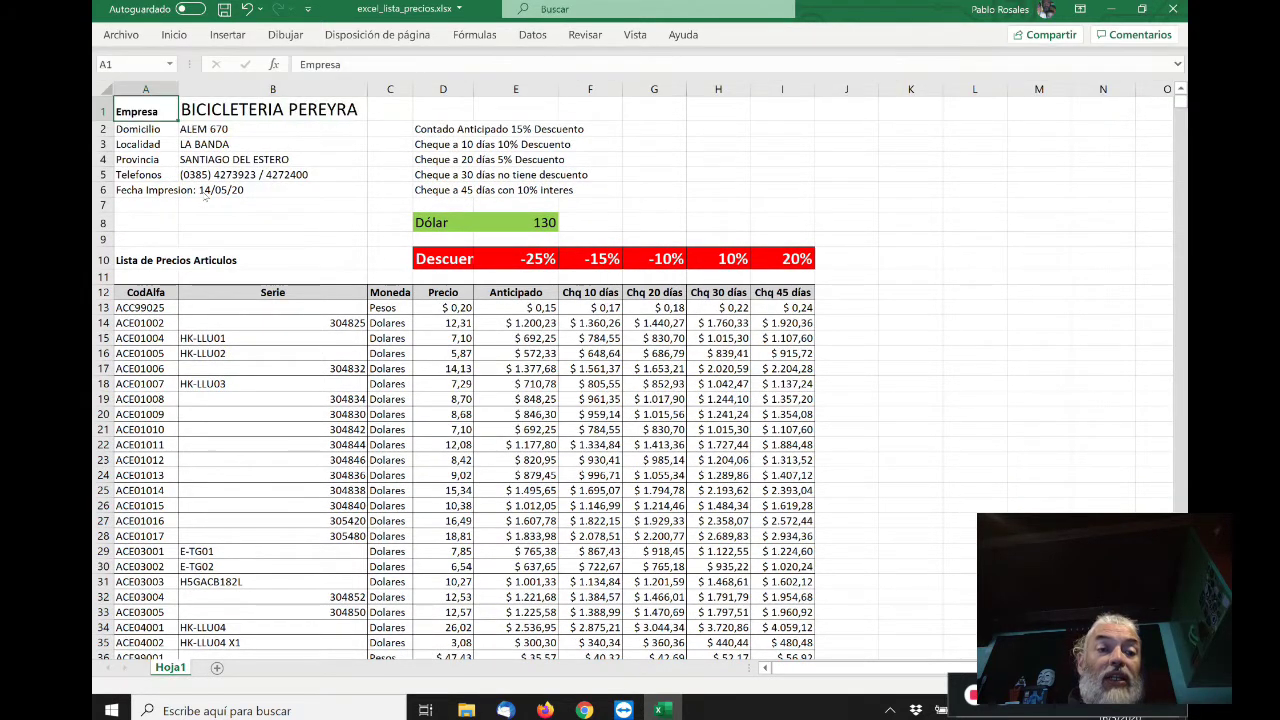
- Review the payment terms in D2:D6 and the Dólar cell in row 8, continuing down column D to row 11
{"action": "key", "text": "Right"}
{"action": "key", "text": "Right"}
{"action": "key", "text": "Right"}
{"action": "key", "text": "Right"}
{"action": "key", "text": "Left"}
{"action": "key", "text": "Left"}
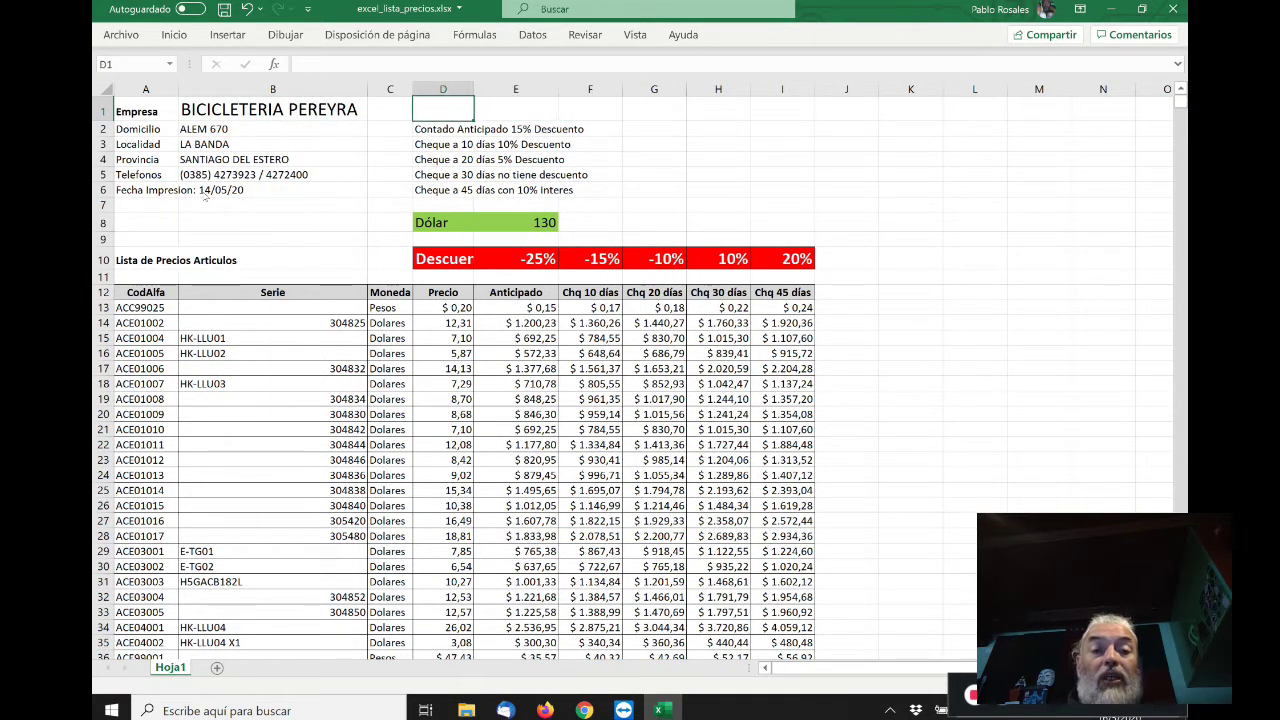
{"action": "key", "text": "Down"}
{"action": "key", "text": "Down"}
{"action": "key", "text": "Down"}
{"action": "key", "text": "Down"}
{"action": "key", "text": "Down"}
{"action": "key", "text": "Up"}
{"action": "key", "text": "Up"}
{"action": "key", "text": "Up"}
{"action": "key", "text": "Up"}
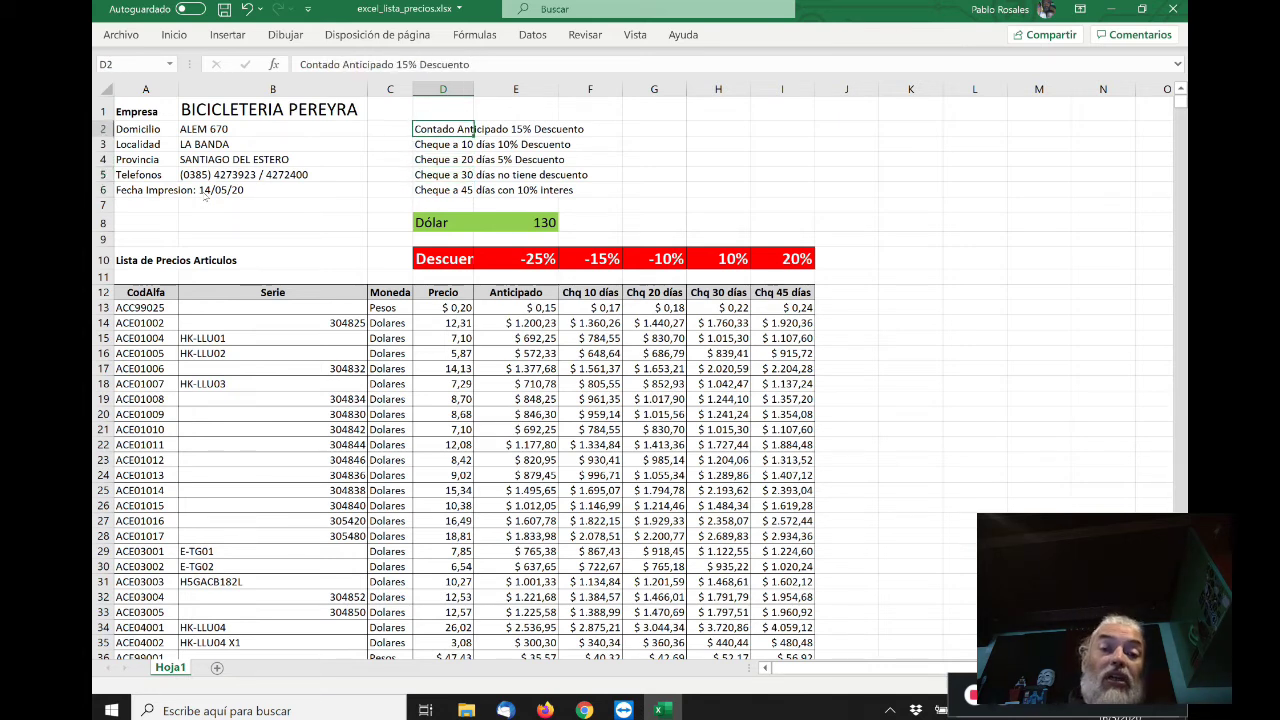
{"action": "key", "text": "Down"}
{"action": "key", "text": "Down"}
{"action": "key", "text": "Down"}
{"action": "key", "text": "Down"}
{"action": "key", "text": "Down"}
{"action": "key", "text": "Down"}
{"action": "key", "text": "Down"}
{"action": "key", "text": "Down"}
{"action": "key", "text": "Down"}
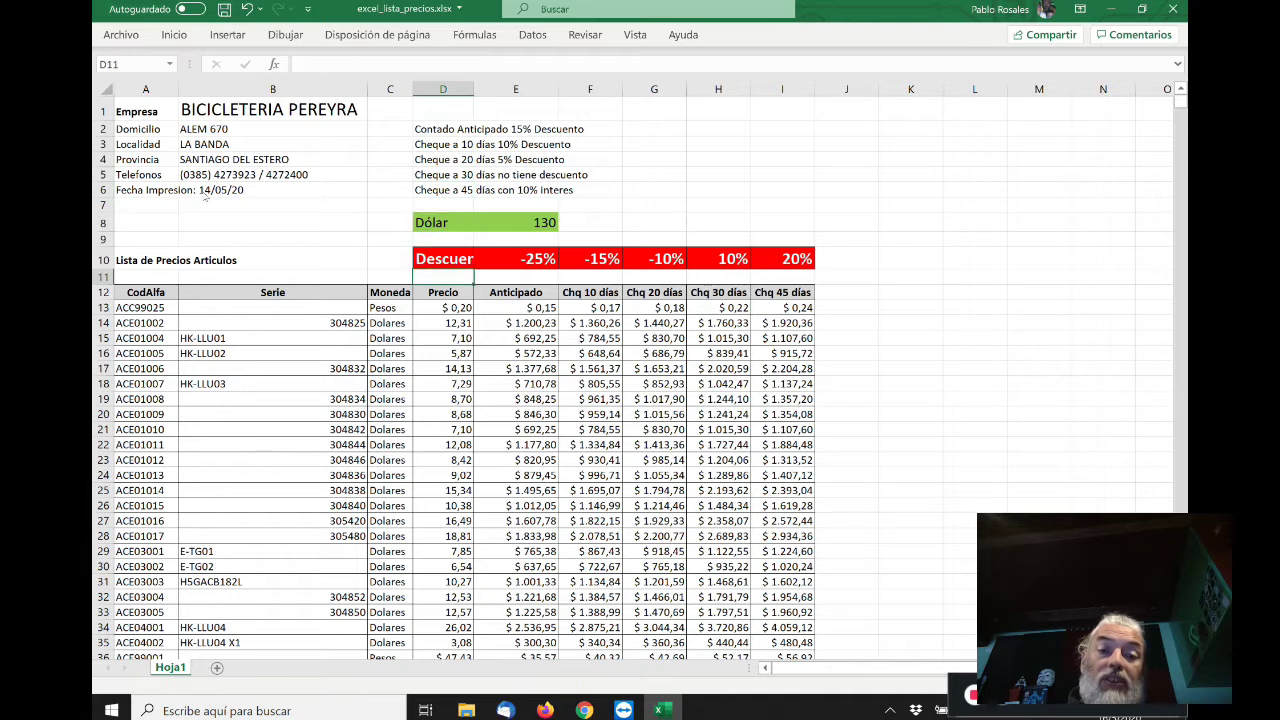
- Review the discount and surcharge percentages in row 10 through column I, and go to the CodAlfa heading in A12
{"action": "key", "text": "Up"}
{"action": "key", "text": "Right"}
{"action": "key", "text": "Right"}
{"action": "key", "text": "Right"}
{"action": "key", "text": "Right"}
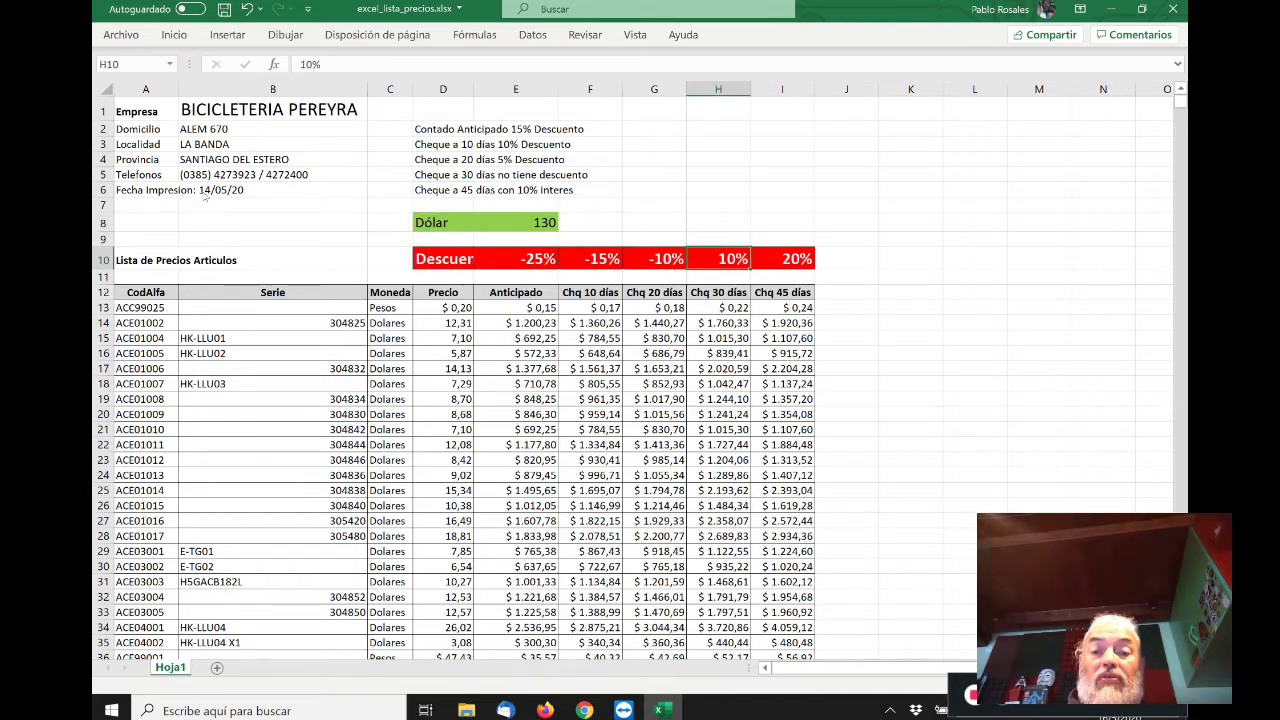
{"action": "key", "text": "Right"}
{"action": "key", "text": "Down"}
{"action": "key", "text": "Down"}
{"action": "key", "text": "Home"}
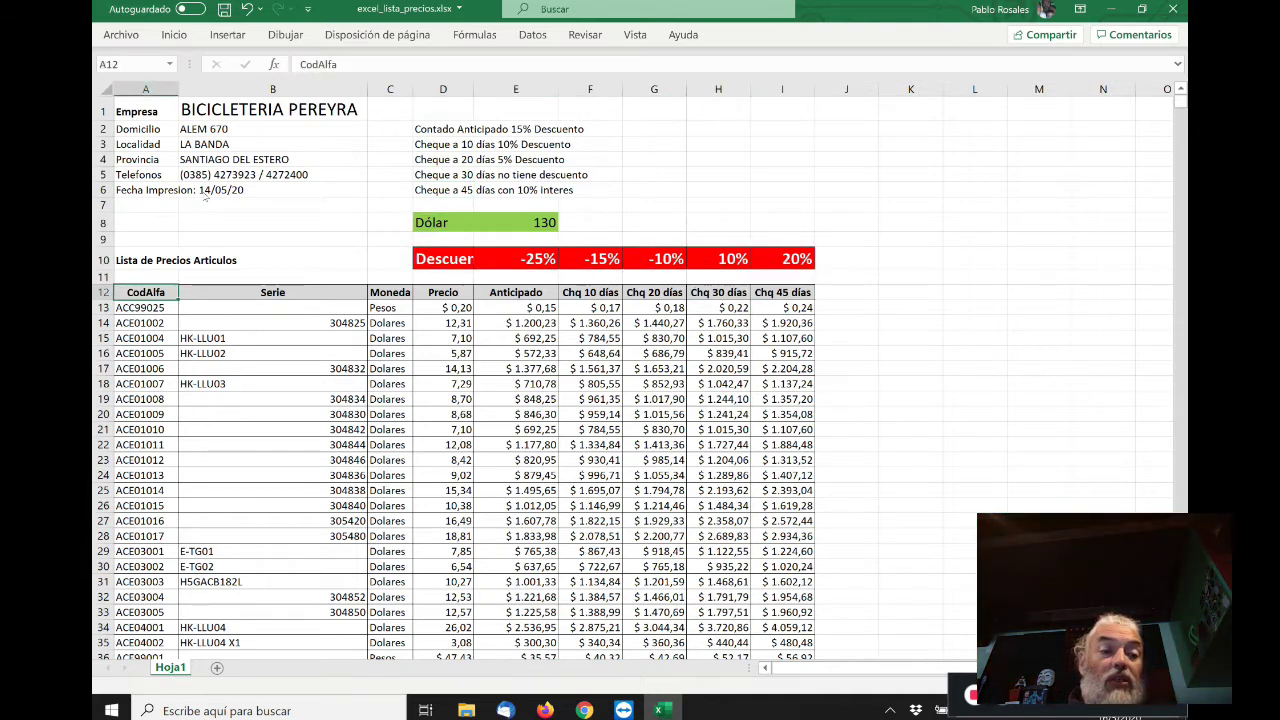
- Review the table headings in row 12, from Serie across to the cheque price columns
{"action": "key", "text": "Right"}
{"action": "key", "text": "Right"}
{"action": "key", "text": "Right"}
{"action": "key", "text": "Right"}
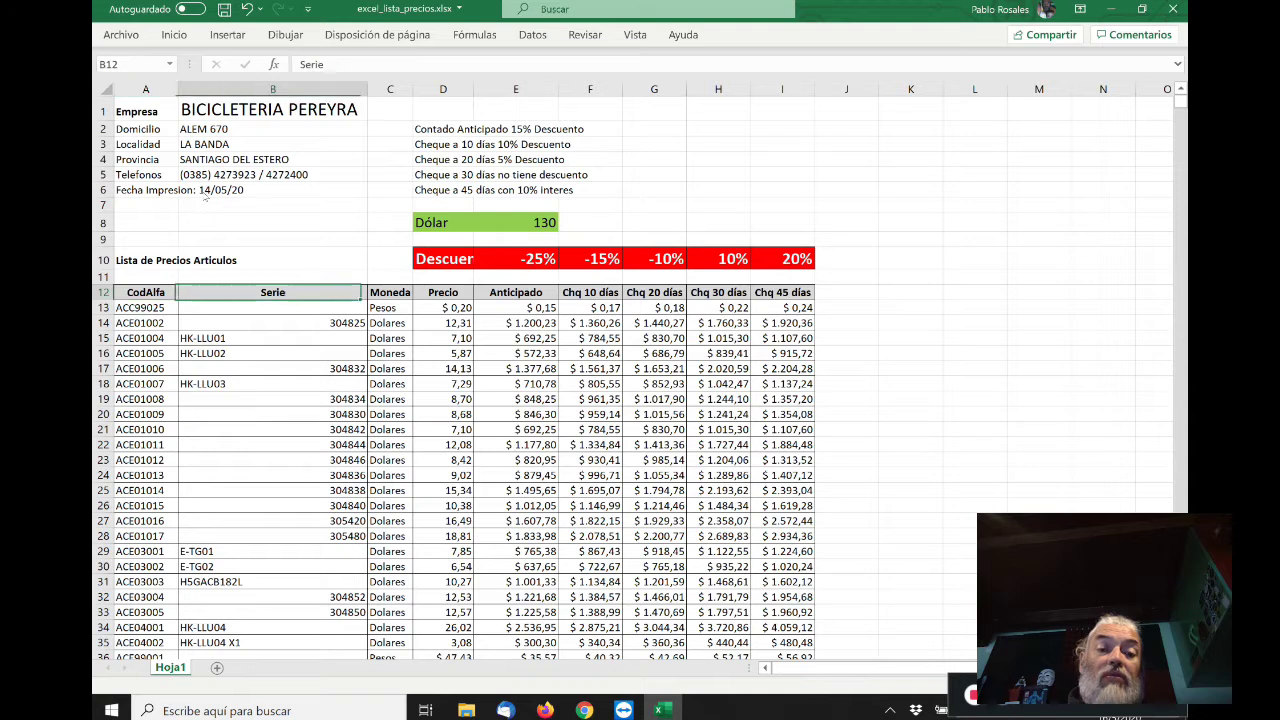
{"action": "key", "text": "Right"}
{"action": "key", "text": "Right"}
{"action": "key", "text": "Right"}
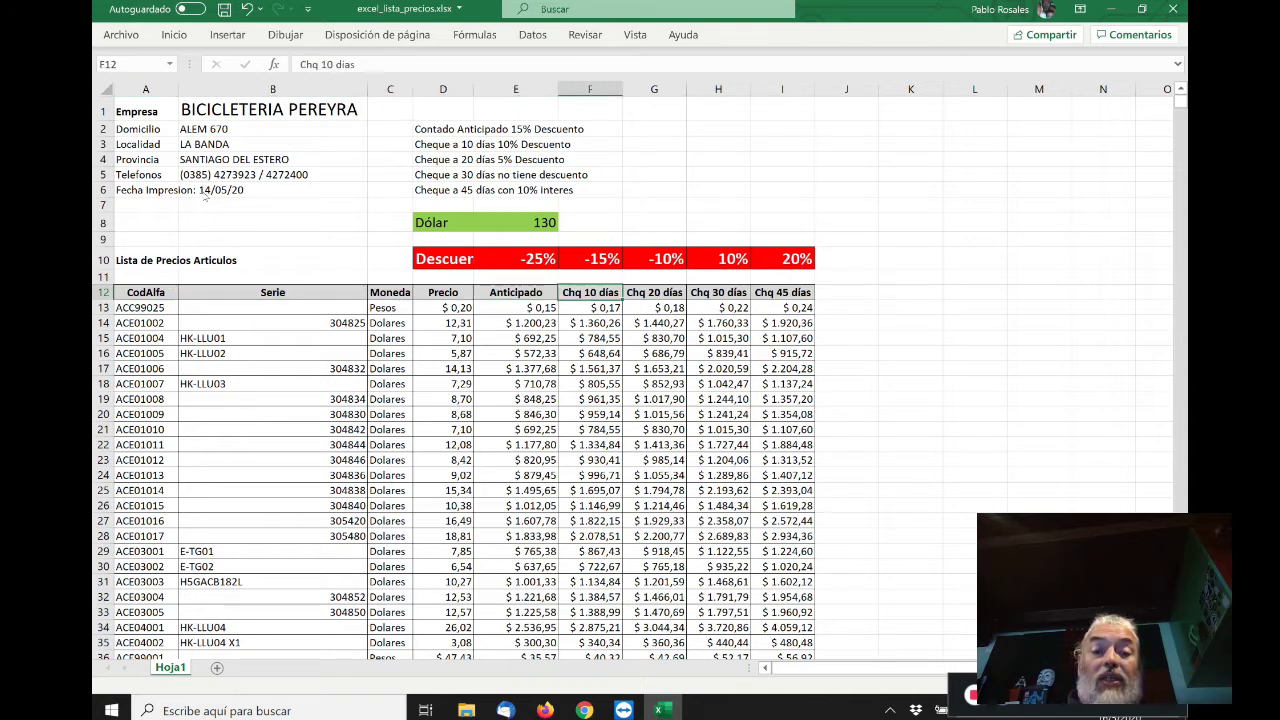
{"action": "key", "text": "Left"}
{"action": "key", "text": "Right"}
{"action": "key", "text": "Right"}
{"action": "key", "text": "Left"}
{"action": "key", "text": "Left"}
{"action": "key", "text": "Left"}
{"action": "key", "text": "Left"}
- Move down from the Anticipado heading and examine the price formula in E13
{"action": "key", "text": "Down"}
{"action": "key", "text": "Down"}
{"action": "key", "text": "Down"}
{"action": "key", "text": "Down"}
{"action": "key", "text": "Down"}
{"action": "key", "text": "Down"}
{"action": "key", "text": "Down"}
{"action": "key", "text": "Down"}
{"action": "key", "text": "Down"}
{"action": "key", "text": "Down"}
{"action": "key", "text": "Down"}
{"action": "key", "text": "Down"}
{"action": "key", "text": "Down"}
{"action": "key", "text": "Down"}
{"action": "key", "text": "Down"}
{"action": "key", "text": "Down"}
{"action": "key", "text": "Down"}
{"action": "key", "text": "Down"}
{"action": "key", "text": "Down"}
{"action": "key", "text": "Down"}
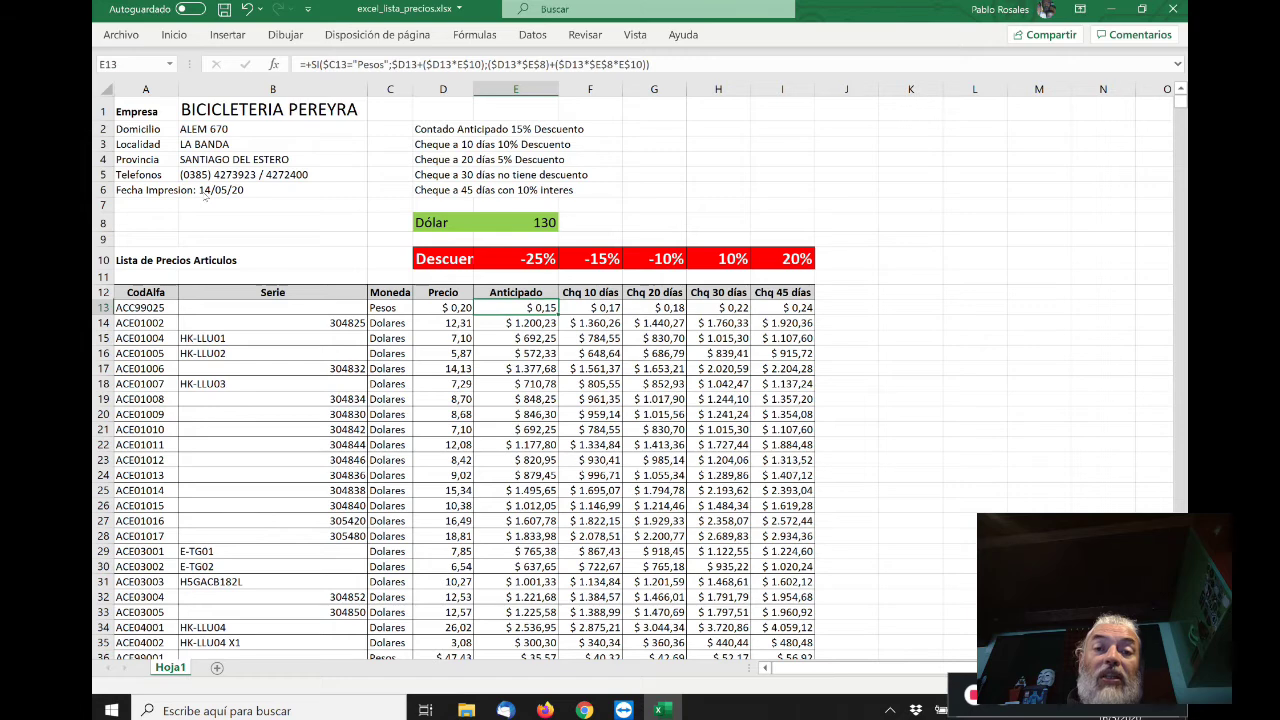
- Review the Anticipado prices down column E to row 46, and return to the heading in E12
{"action": "key", "text": "Down"}
{"action": "key", "text": "Down"}
{"action": "key", "text": "Down"}
{"action": "key", "text": "Down"}
{"action": "key", "text": "Down"}
{"action": "key", "text": "Down"}
{"action": "key", "text": "Down"}
{"action": "key", "text": "Down"}
{"action": "key", "text": "Down"}
{"action": "key", "text": "Down"}
{"action": "key", "text": "Down"}
{"action": "key", "text": "Down"}
{"action": "key", "text": "Down"}
{"action": "key", "text": "Down"}
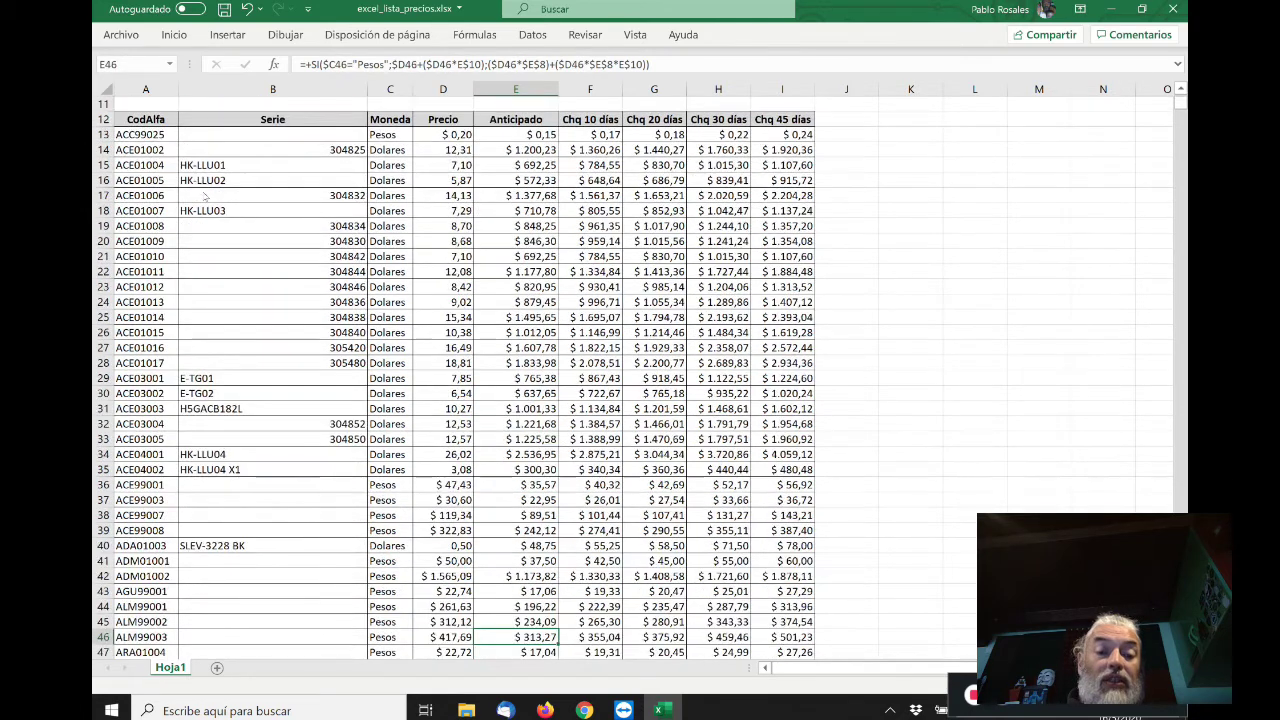
{"action": "key", "text": "ctrl+Up"}
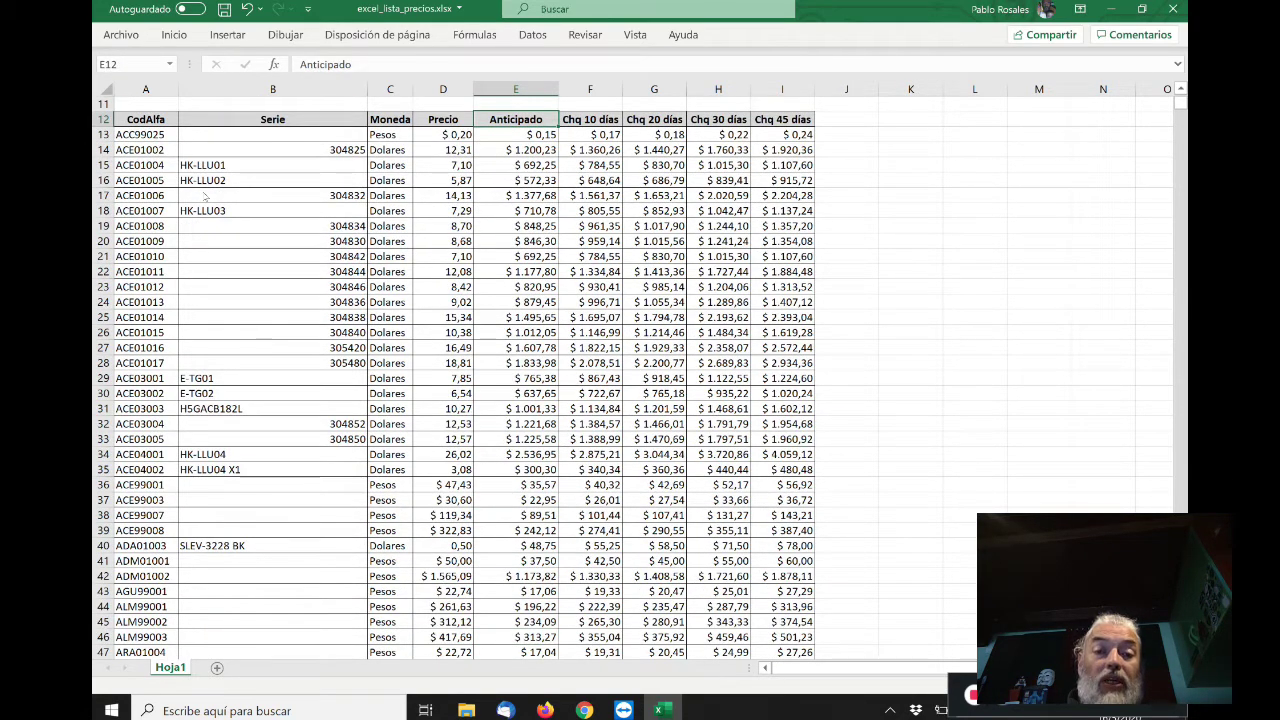
- Fill the Anticipado prices in yellow, from E13 down to the last row of the list
{"action": "key", "text": "Down"}
{"action": "key", "text": "ctrl+shift+Down"}
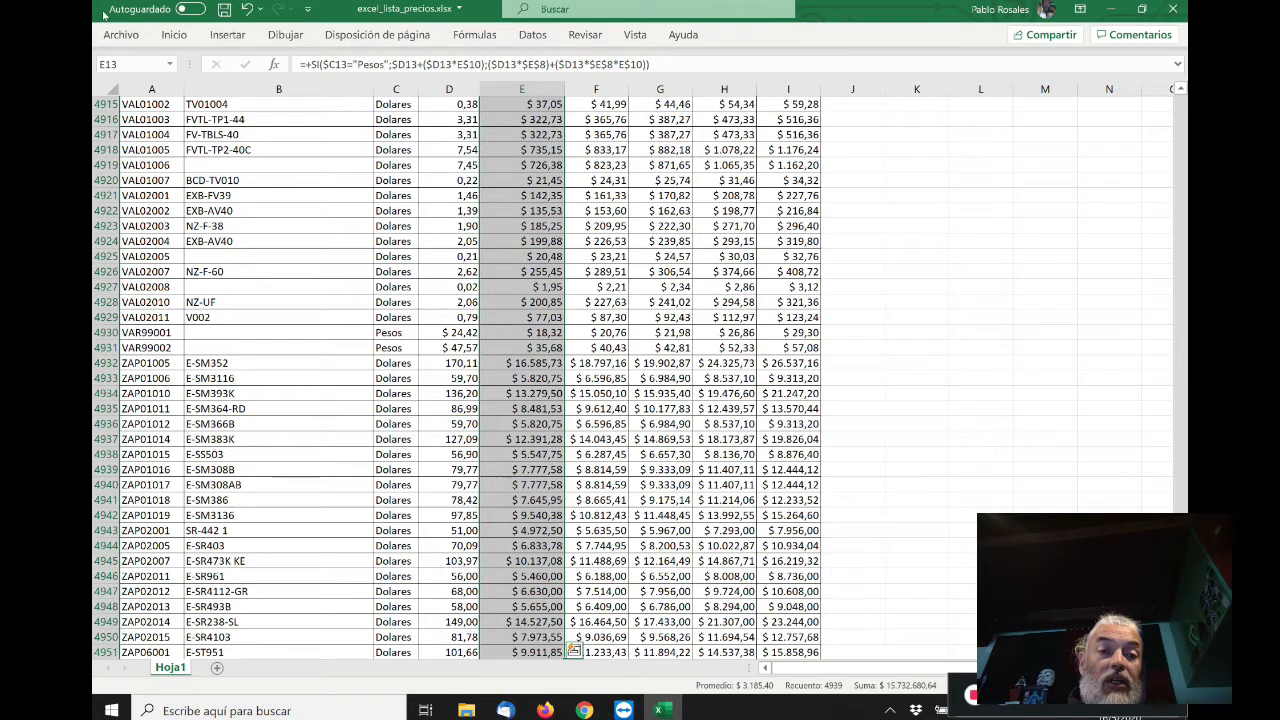
{"action": "left_click", "coordinate": [174, 34]}
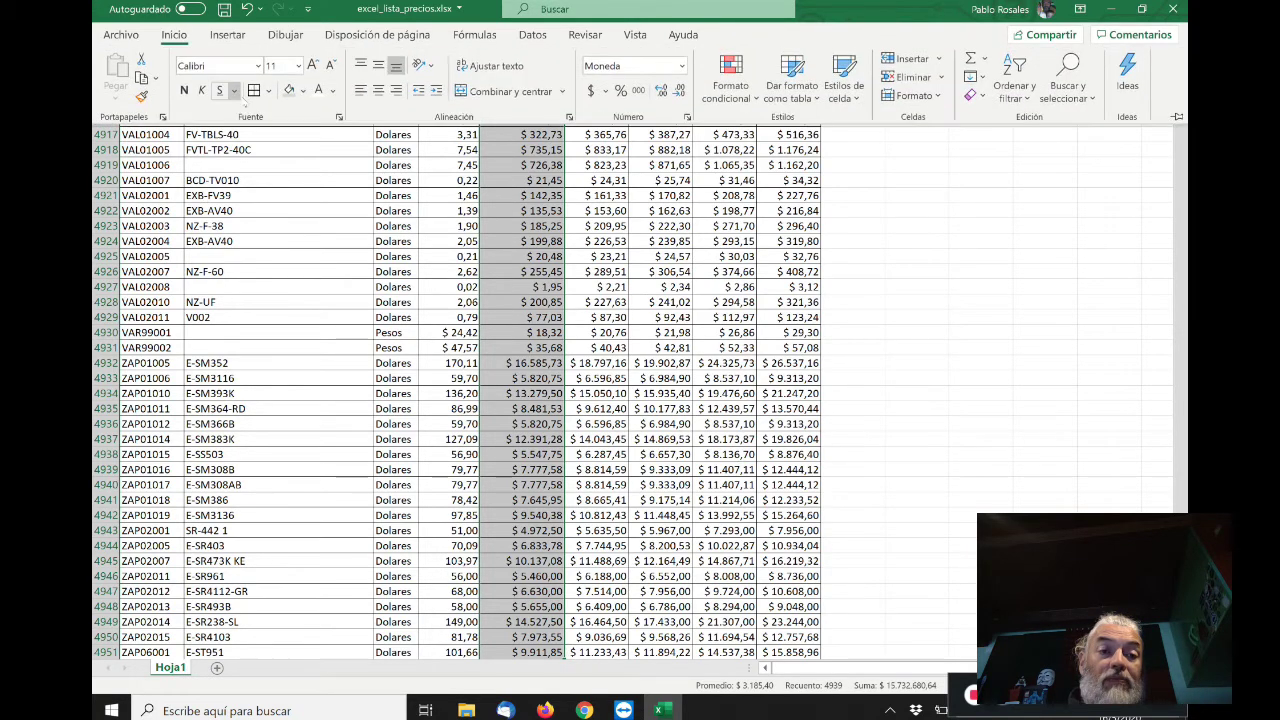
{"action": "left_click", "coordinate": [303, 90]}
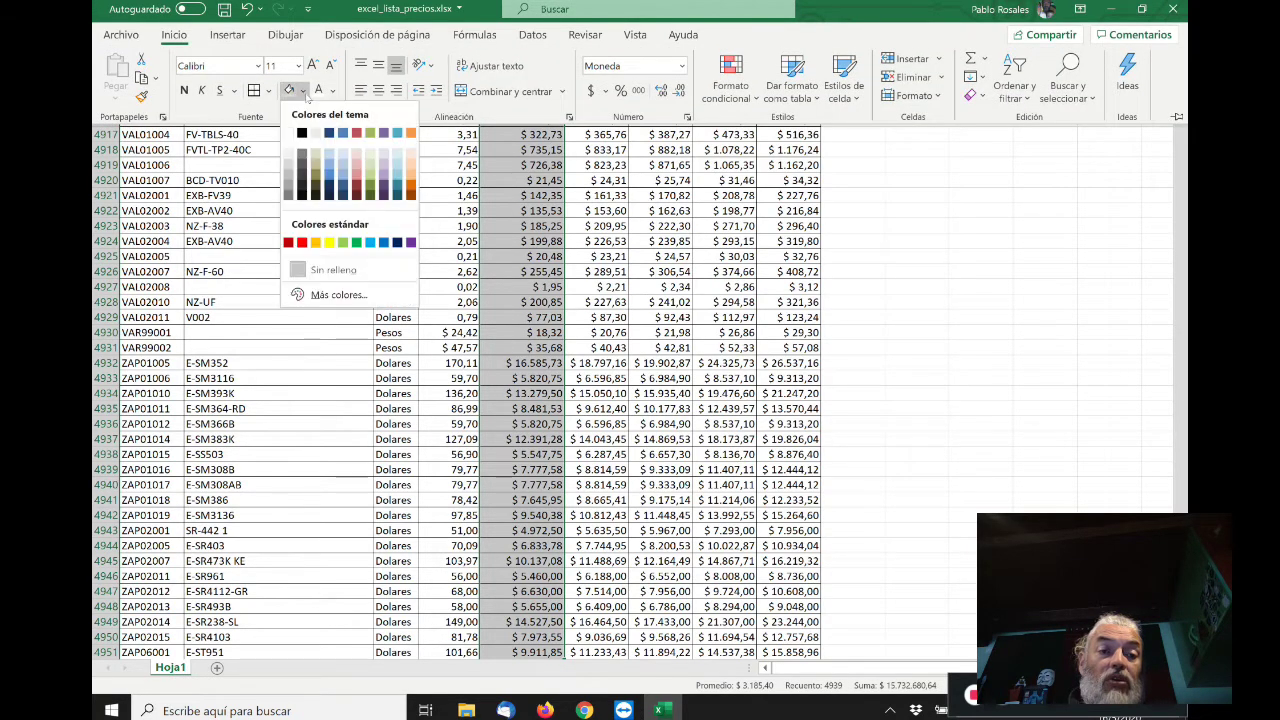
{"action": "left_click", "coordinate": [333, 244]}
{"action": "left_click", "coordinate": [527, 332]}
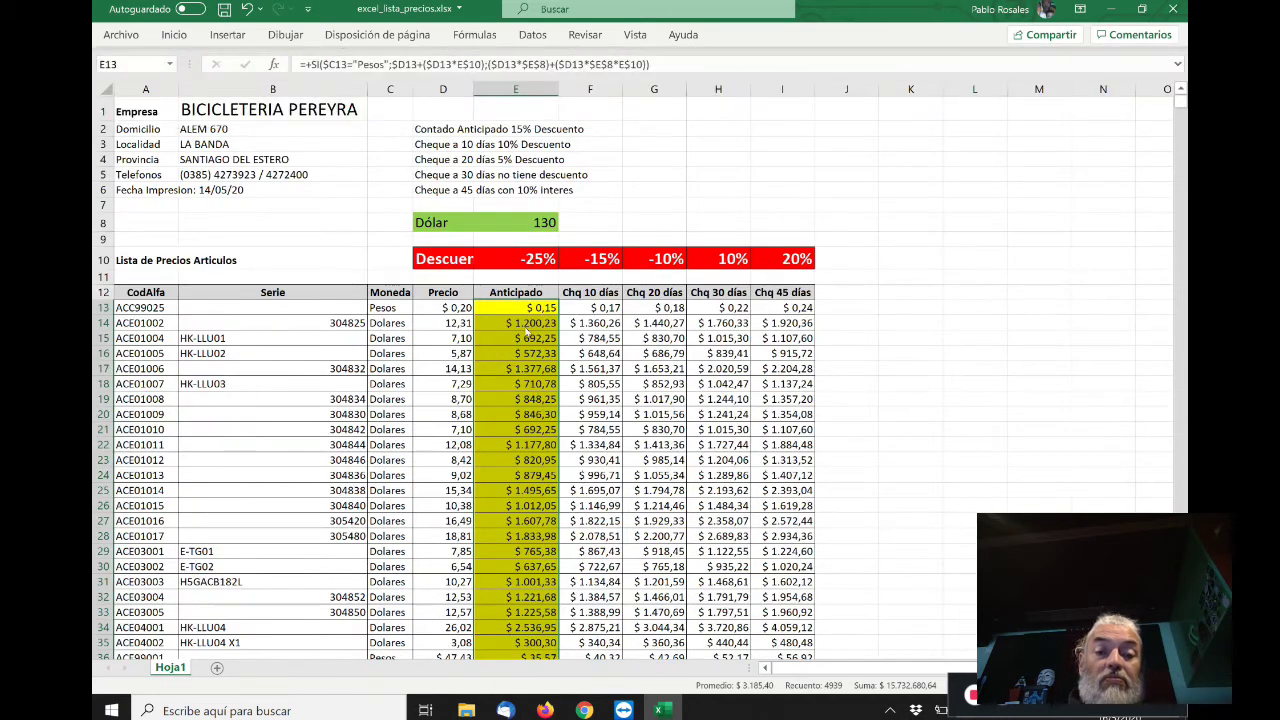
- Review the yellow Anticipado prices down column E to row 114
{"action": "key", "text": "Up"}
{"action": "key", "text": "Down"}
{"action": "key", "text": "Down"}
{"action": "key", "text": "Down"}
{"action": "key", "text": "Up"}
{"action": "key", "text": "Up"}
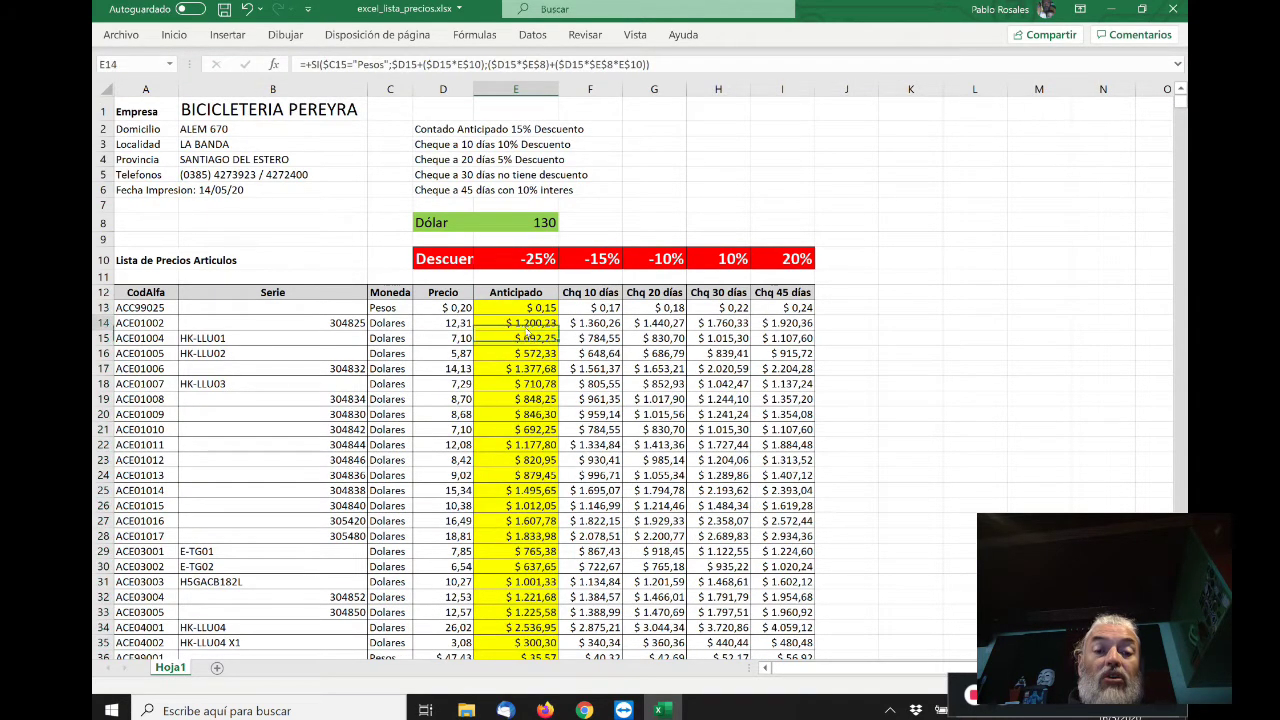
{"action": "key", "text": "Down"}
{"action": "key", "text": "Down"}
{"action": "key", "text": "Down"}
{"action": "key", "text": "Down"}
{"action": "key", "text": "Down"}
{"action": "key", "text": "Down"}
{"action": "key", "text": "Down"}
{"action": "key", "text": "Down"}
{"action": "key", "text": "Down"}
{"action": "key", "text": "Down"}
{"action": "key", "text": "Down"}
{"action": "key", "text": "Down"}
{"action": "key", "text": "Down"}
{"action": "key", "text": "Down"}
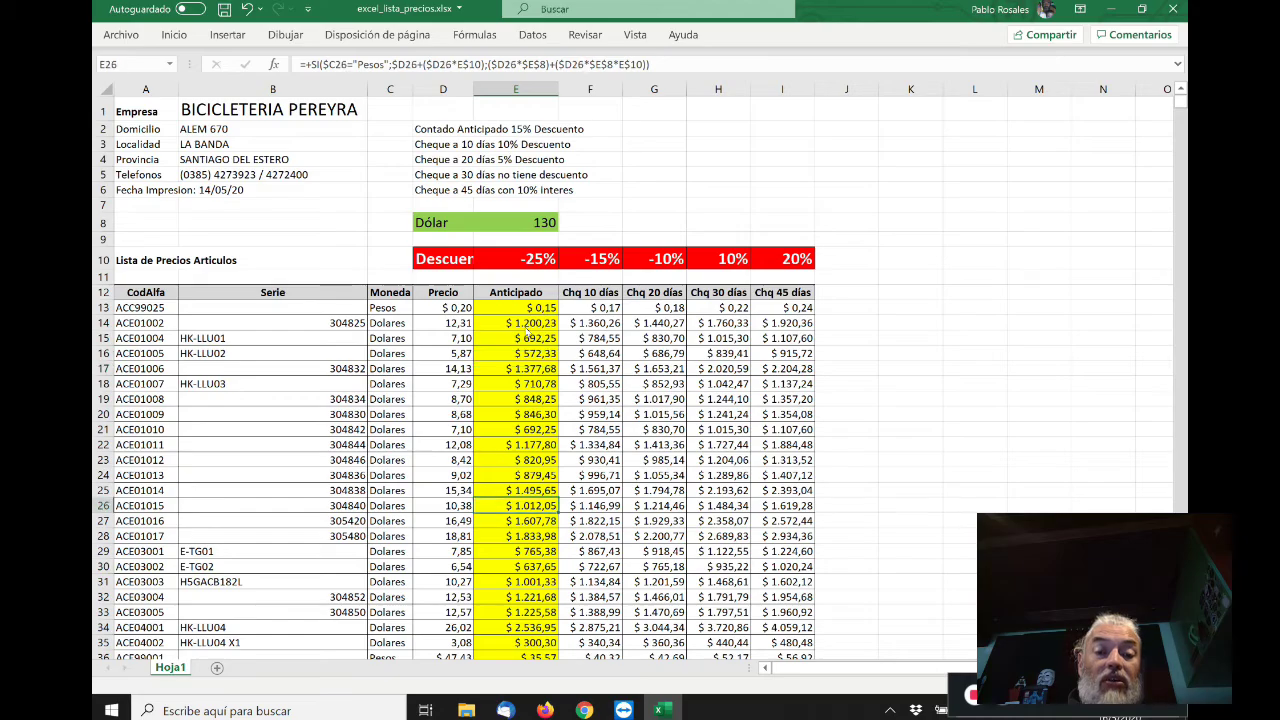
{"action": "key", "text": "Down"}
{"action": "key", "text": "Down"}
{"action": "key", "text": "Down"}
{"action": "key", "text": "Down"}
{"action": "key", "text": "Down"}
{"action": "key", "text": "Down"}
{"action": "key", "text": "Down"}
{"action": "key", "text": "Down"}
{"action": "key", "text": "Down"}
{"action": "key", "text": "Down"}
{"action": "key", "text": "Down"}
{"action": "key", "text": "Down"}
{"action": "key", "text": "Down"}
{"action": "key", "text": "Down"}
{"action": "key", "text": "Down"}
{"action": "key", "text": "Down"}
{"action": "key", "text": "Down"}
{"action": "key", "text": "Down"}
{"action": "key", "text": "Down"}
{"action": "key", "text": "Down"}
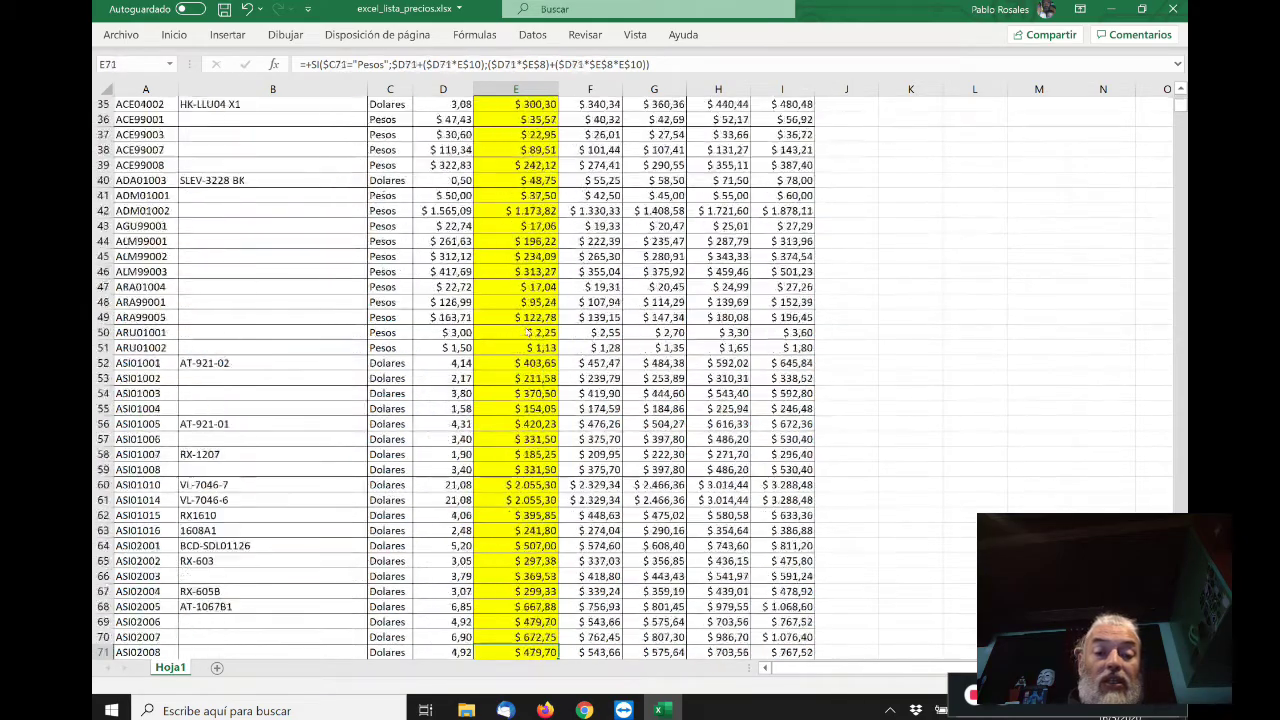
{"action": "key", "text": "Down"}
{"action": "key", "text": "Down"}
{"action": "key", "text": "Down"}
{"action": "key", "text": "Down"}
{"action": "key", "text": "Down"}
{"action": "key", "text": "Down"}
{"action": "key", "text": "Down"}
{"action": "key", "text": "Down"}
{"action": "key", "text": "Down"}
{"action": "key", "text": "Down"}
{"action": "key", "text": "Down"}
{"action": "key", "text": "Down"}
{"action": "key", "text": "Down"}
{"action": "key", "text": "Down"}
{"action": "key", "text": "Down"}
{"action": "key", "text": "Down"}
{"action": "key", "text": "Down"}
{"action": "key", "text": "Down"}
{"action": "key", "text": "Down"}
{"action": "key", "text": "Down"}
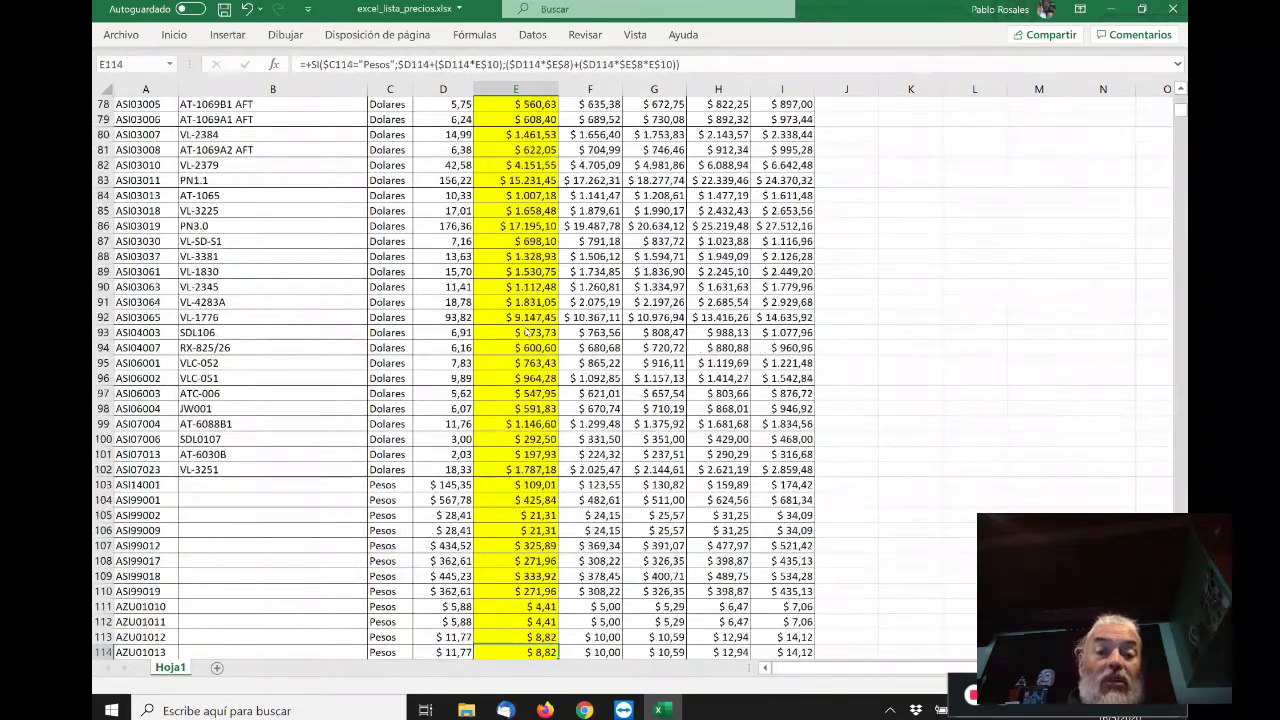
- Go back to the top of column E and down to the Anticipado heading in E12
{"action": "key", "text": "ctrl+Up"}
{"action": "key", "text": "ctrl+Up"}
{"action": "key", "text": "ctrl+Up"}
{"action": "key", "text": "ctrl+Up"}
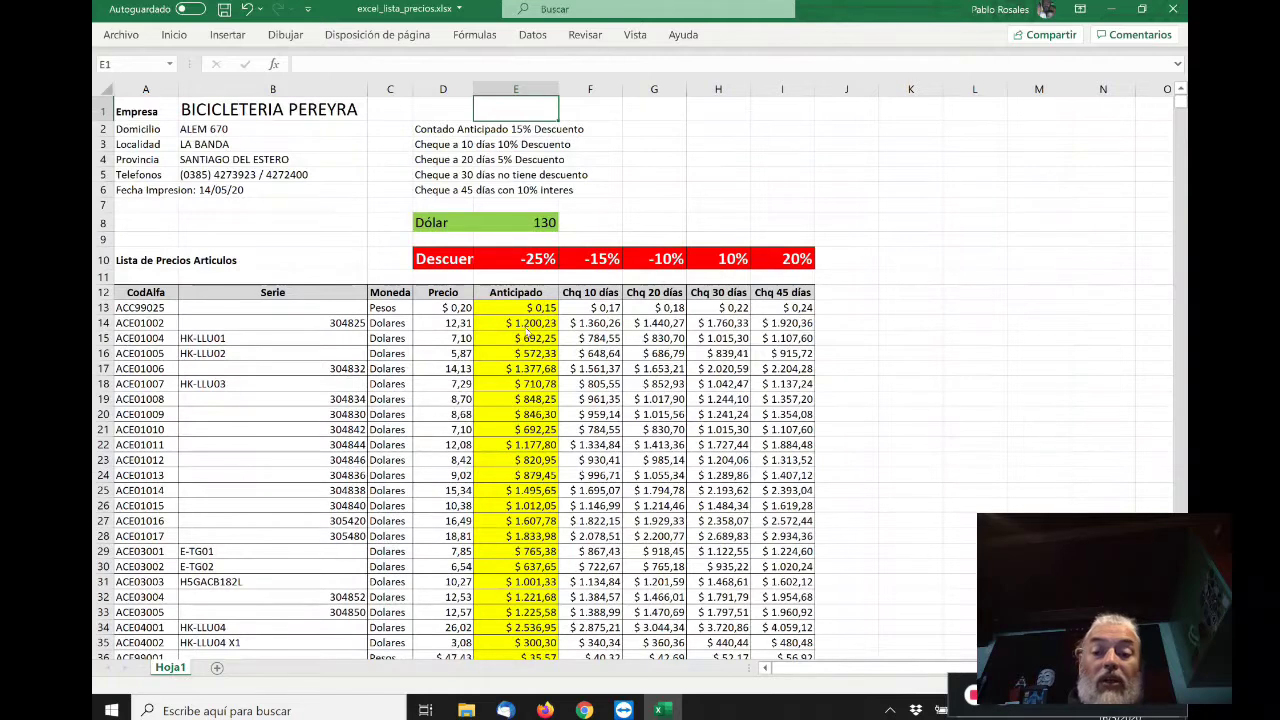
{"action": "key", "text": "Down"}
{"action": "key", "text": "Down"}
{"action": "key", "text": "Down"}
{"action": "key", "text": "Down"}
{"action": "key", "text": "Down"}
{"action": "key", "text": "Down"}
{"action": "key", "text": "Down"}
{"action": "key", "text": "Down"}
{"action": "key", "text": "Down"}
{"action": "key", "text": "Down"}
{"action": "key", "text": "Down"}
{"action": "key", "text": "Down"}
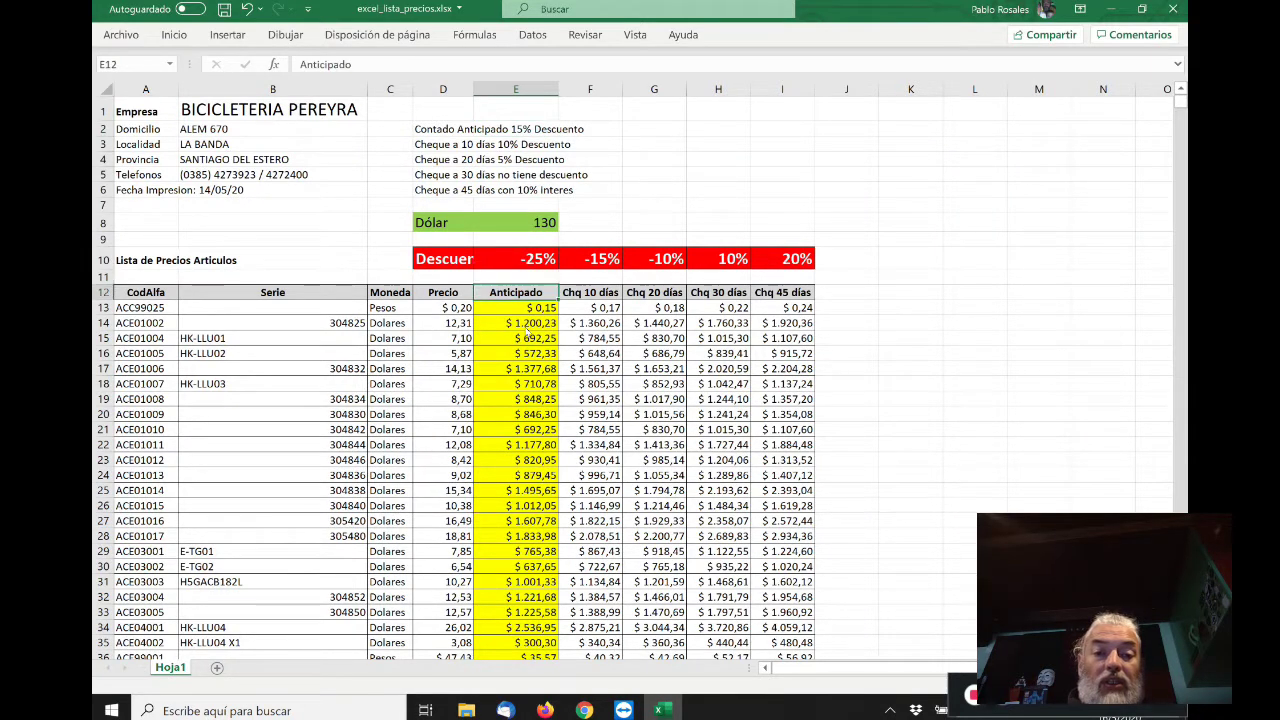
{"action": "key", "text": "Up"}
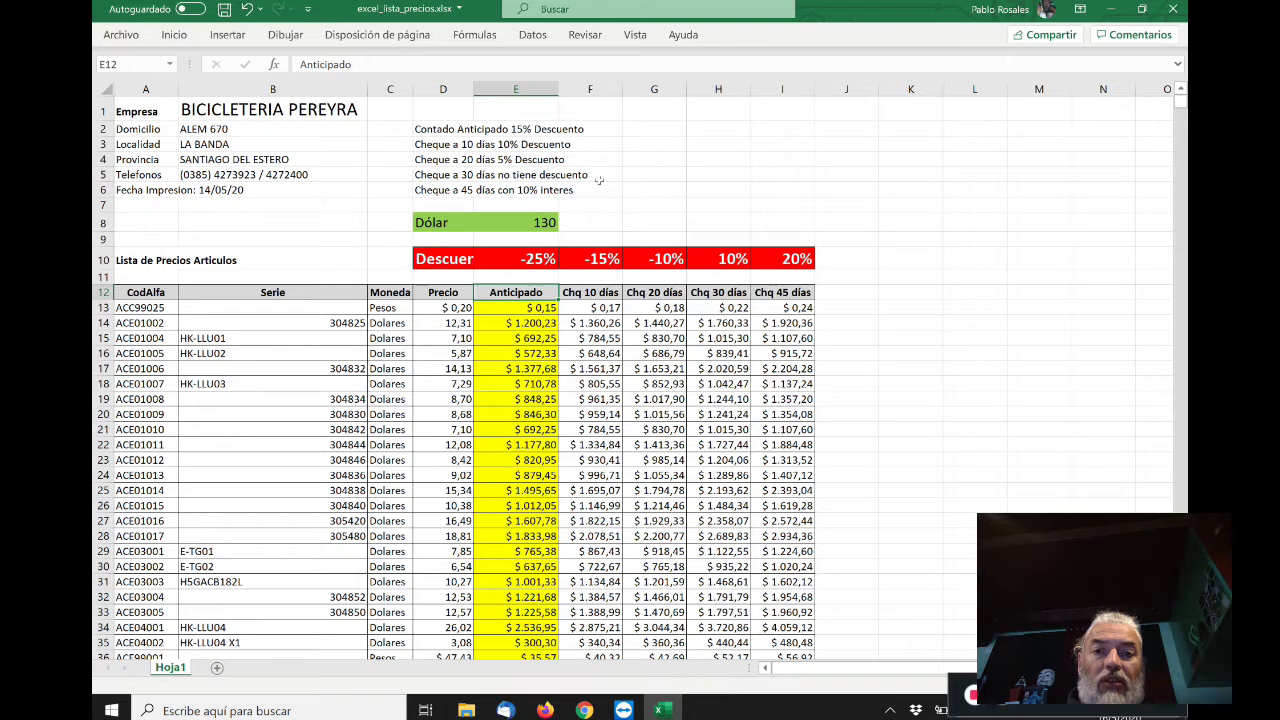
- Freeze the first column of the sheet and reselect the Anticipado heading in E12
{"action": "left_click", "coordinate": [638, 38]}
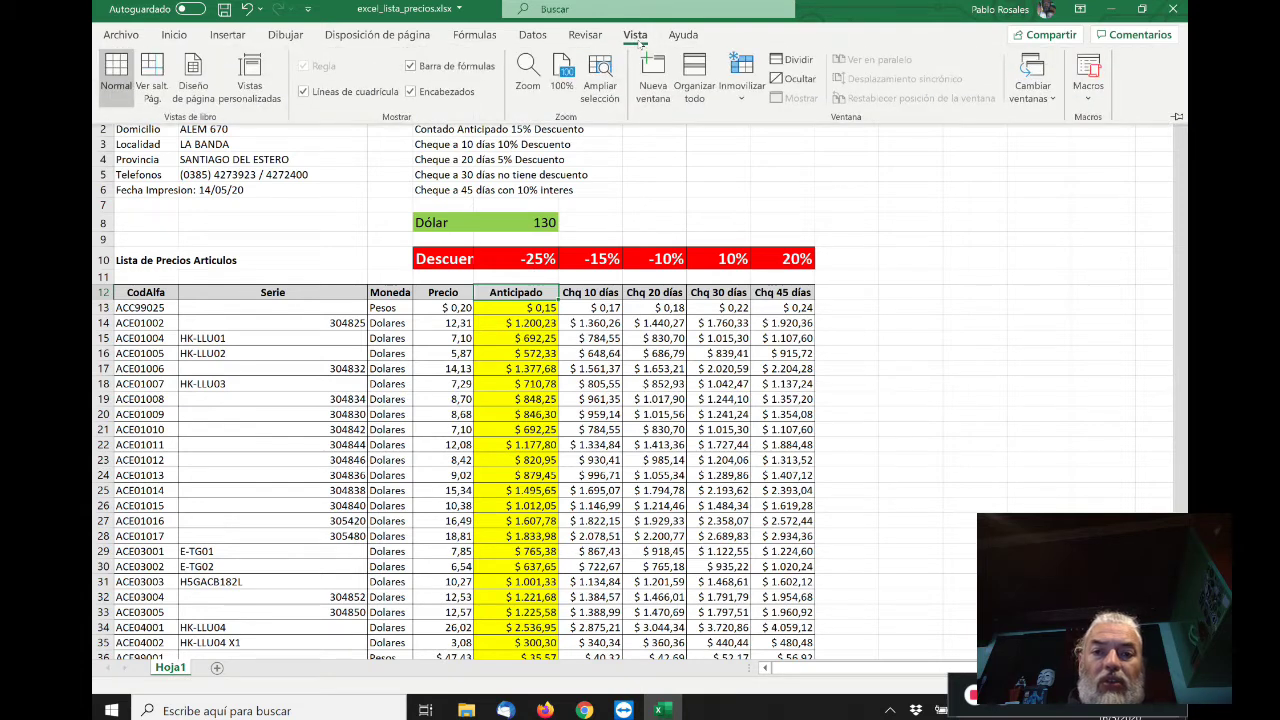
{"action": "left_click", "coordinate": [741, 100]}
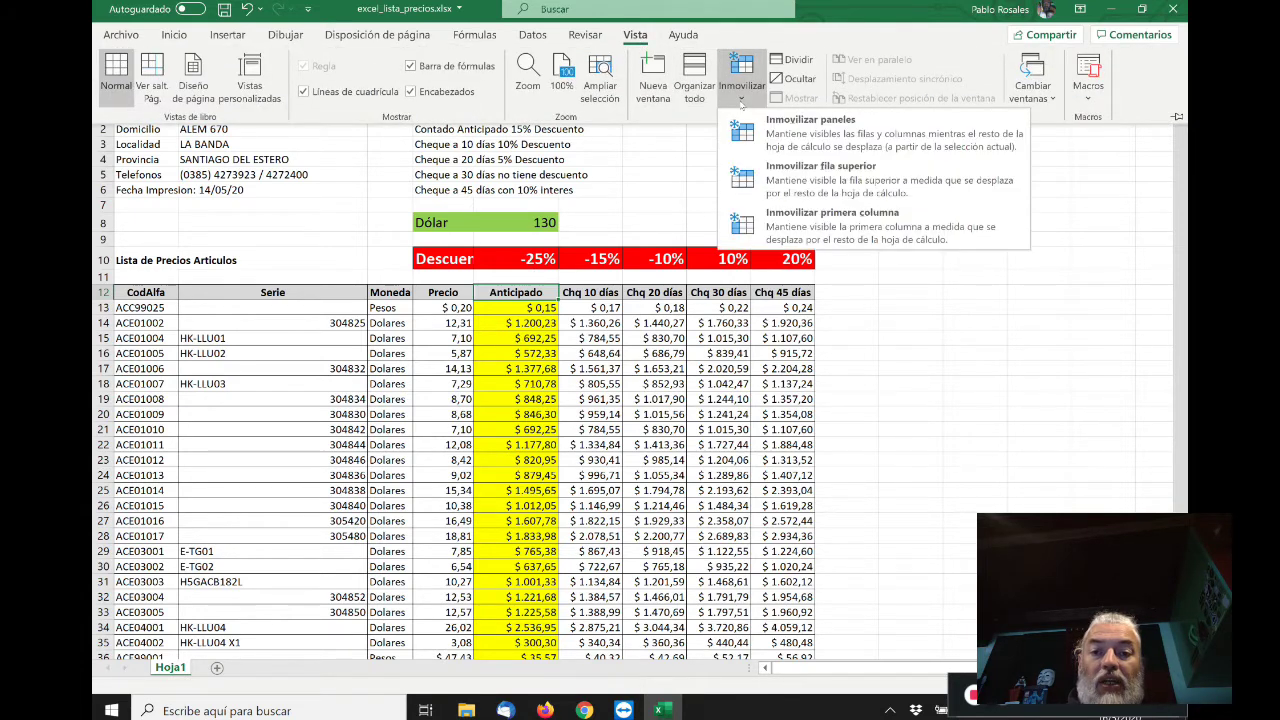
{"action": "left_click", "coordinate": [800, 214]}
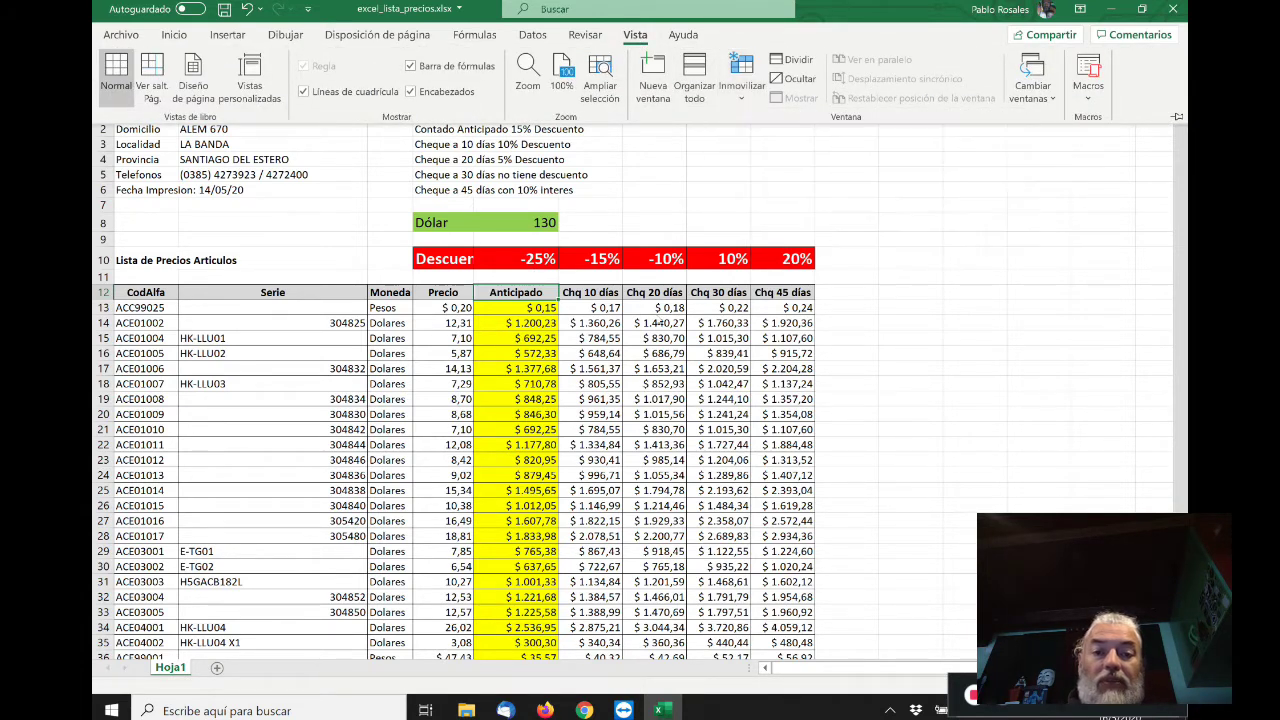
{"action": "left_click", "coordinate": [519, 292]}
- Examine the row 12 headings back and forth between CodAlfa and the columns around Anticipado, stopping on Moneda
{"action": "key", "text": "Left"}
{"action": "key", "text": "Left"}
{"action": "key", "text": "Left"}
{"action": "key", "text": "Left"}
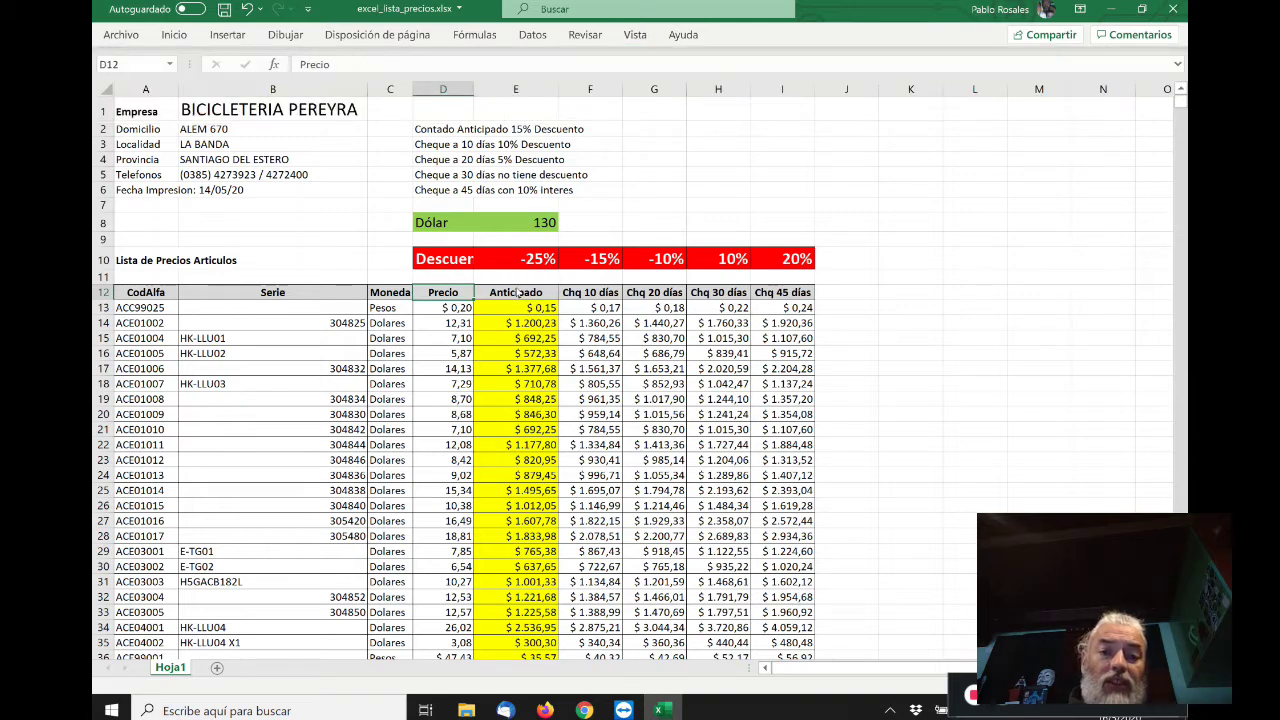
{"action": "key", "text": "Right"}
{"action": "key", "text": "Right"}
{"action": "key", "text": "Right"}
{"action": "key", "text": "Right"}
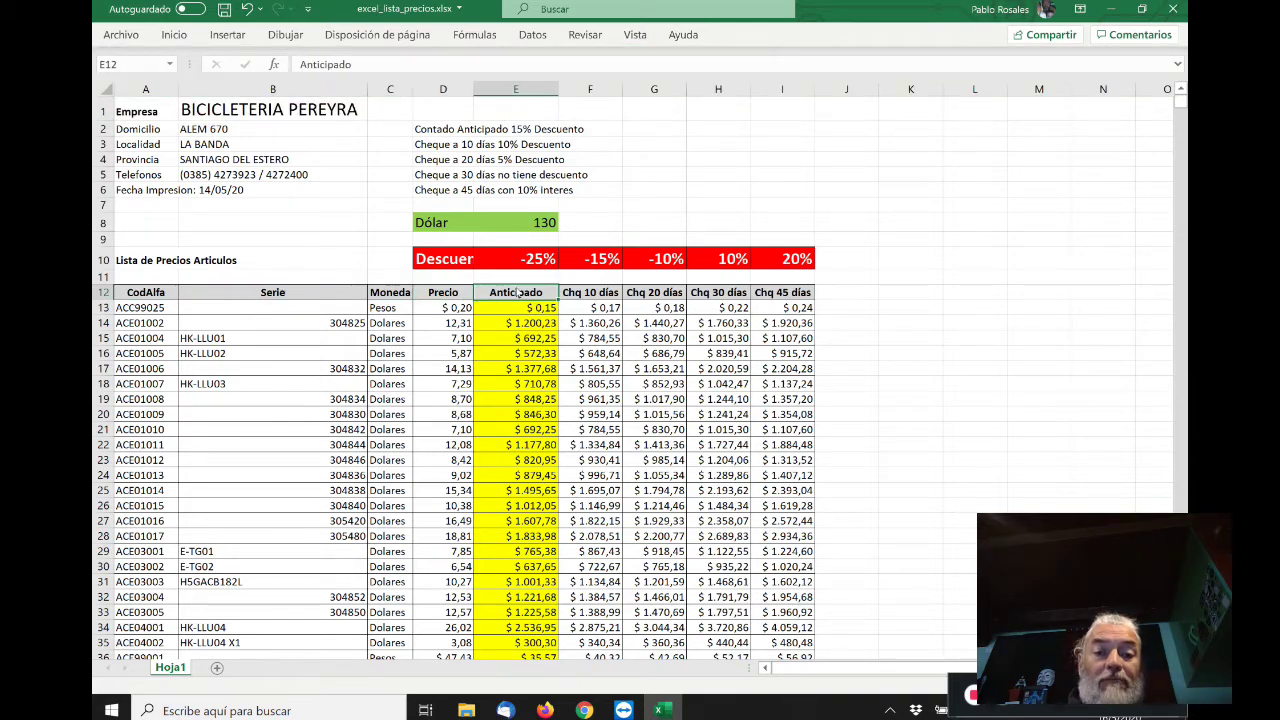
{"action": "key", "text": "Down"}
{"action": "key", "text": "Up"}
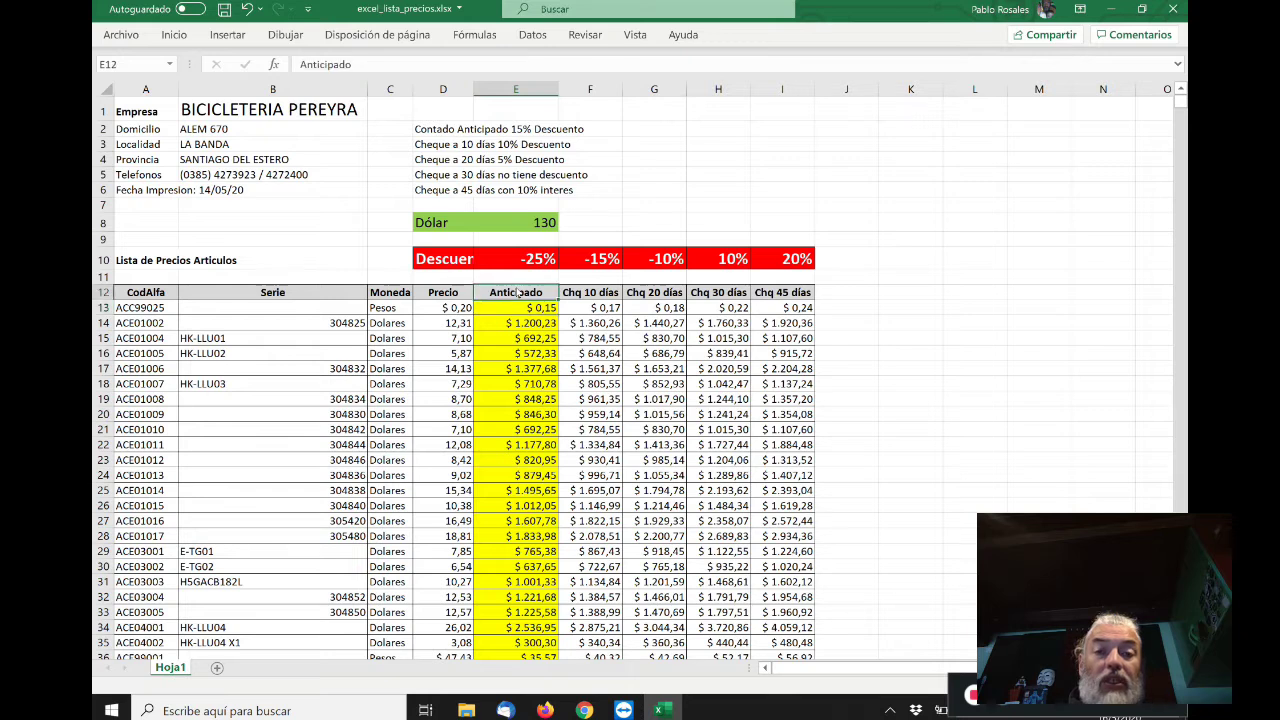
{"action": "key", "text": "Left"}
{"action": "key", "text": "Left"}
{"action": "key", "text": "Left"}
{"action": "key", "text": "Left"}
{"action": "key", "text": "Right"}
{"action": "key", "text": "Right"}
{"action": "key", "text": "Right"}
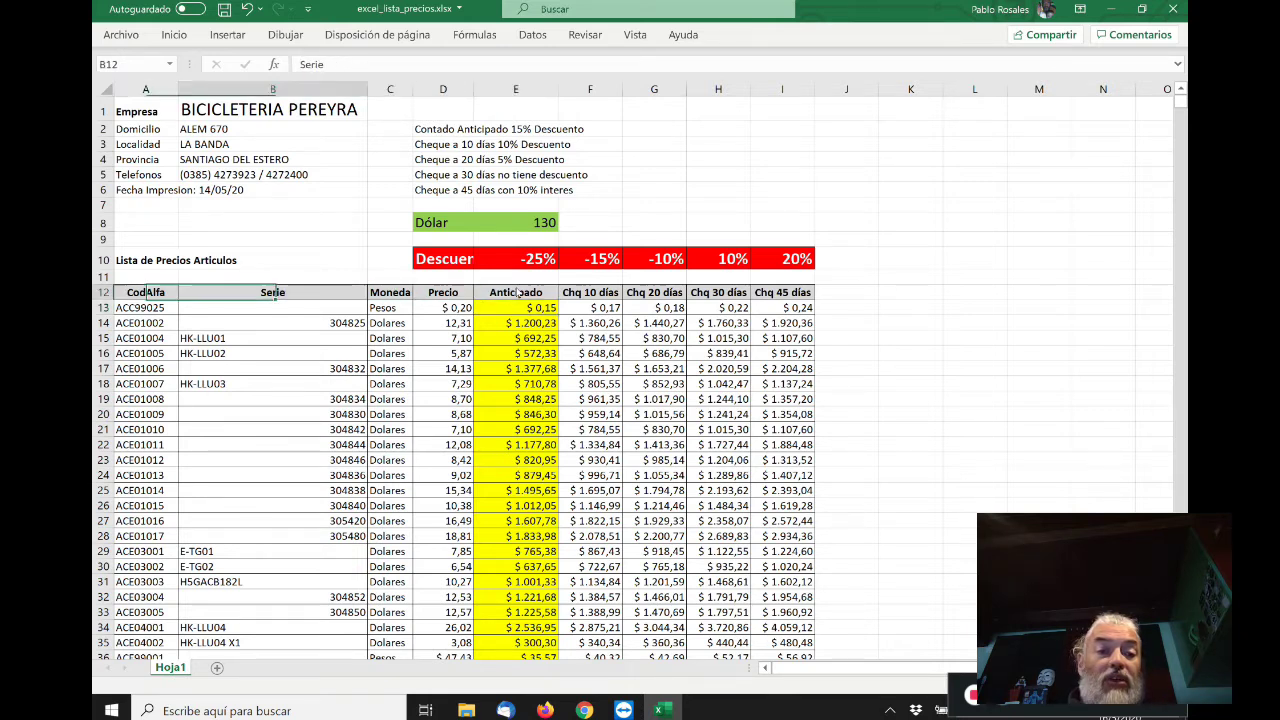
{"action": "key", "text": "Right"}
{"action": "key", "text": "Left"}
{"action": "key", "text": "Left"}
{"action": "key", "text": "Left"}
{"action": "key", "text": "Left"}
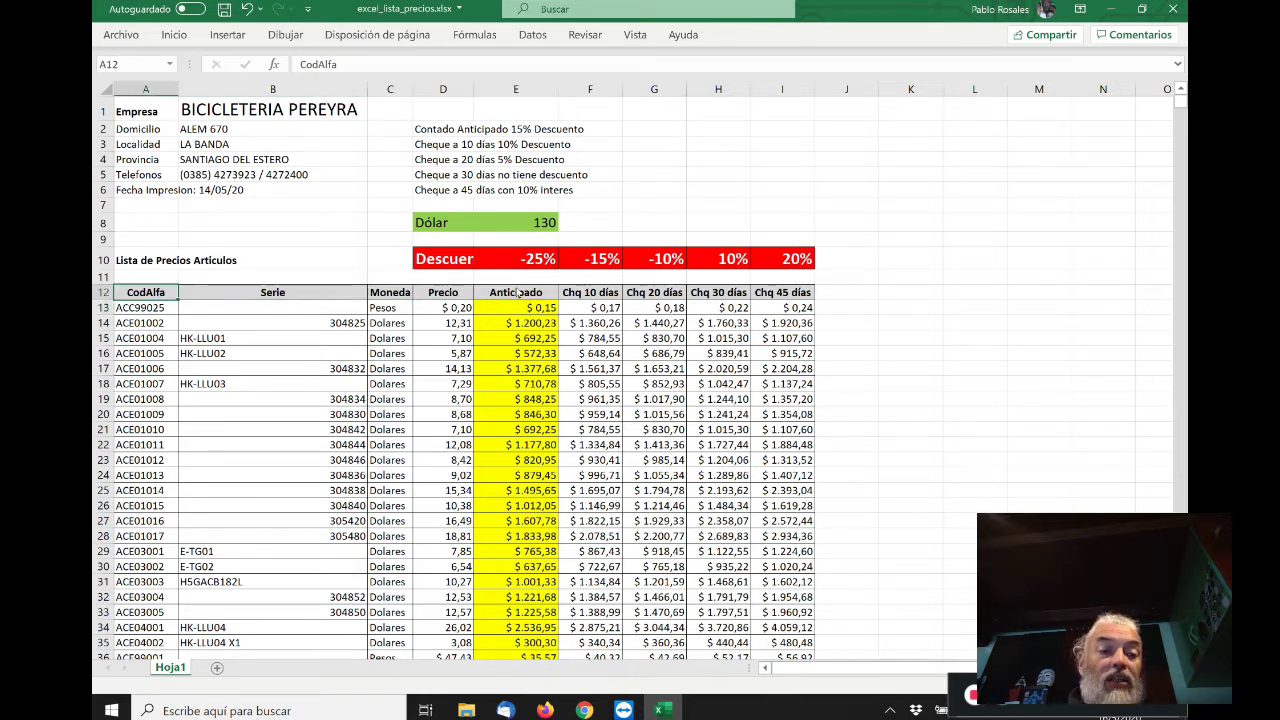
{"action": "key", "text": "Right"}
{"action": "key", "text": "Right"}
{"action": "key", "text": "Right"}
{"action": "key", "text": "Right"}
{"action": "key", "text": "Right"}
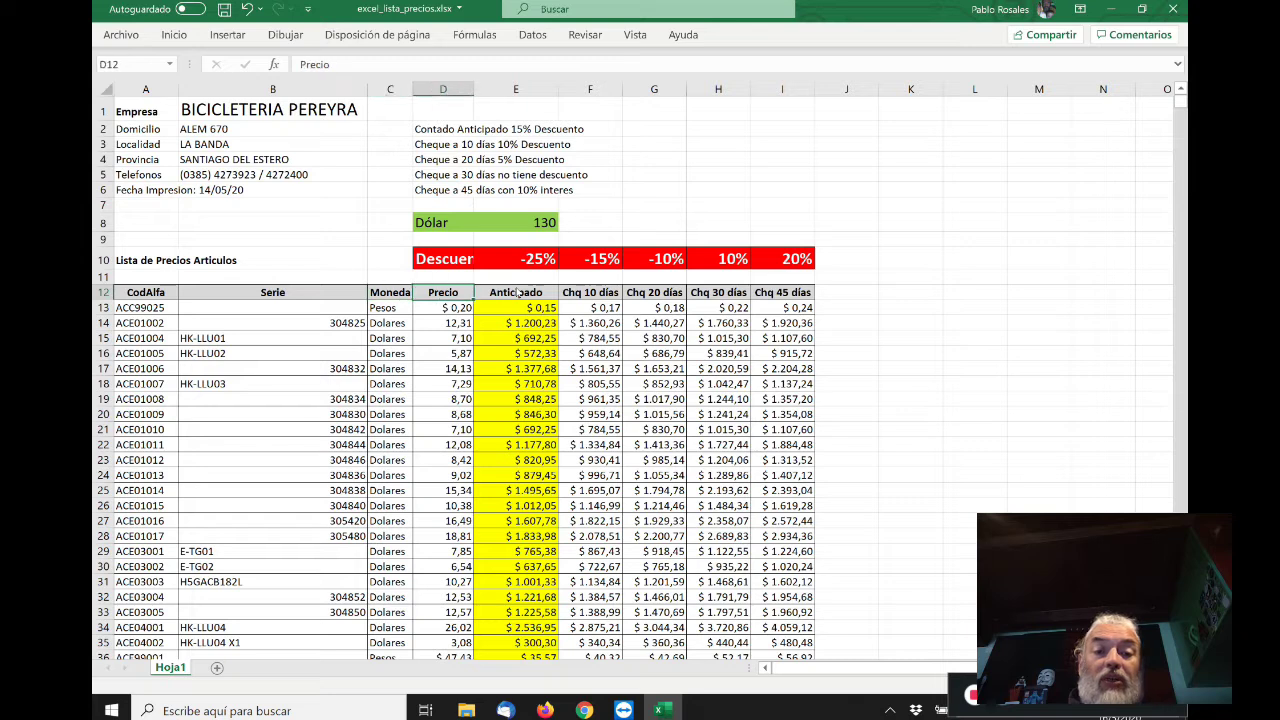
{"action": "key", "text": "Right"}
{"action": "key", "text": "Right"}
{"action": "key", "text": "Left"}
{"action": "key", "text": "Left"}
{"action": "key", "text": "Left"}
{"action": "key", "text": "Left"}
{"action": "key", "text": "Left"}
{"action": "key", "text": "Left"}
{"action": "key", "text": "Left"}
{"action": "key", "text": "Right"}
{"action": "key", "text": "Right"}
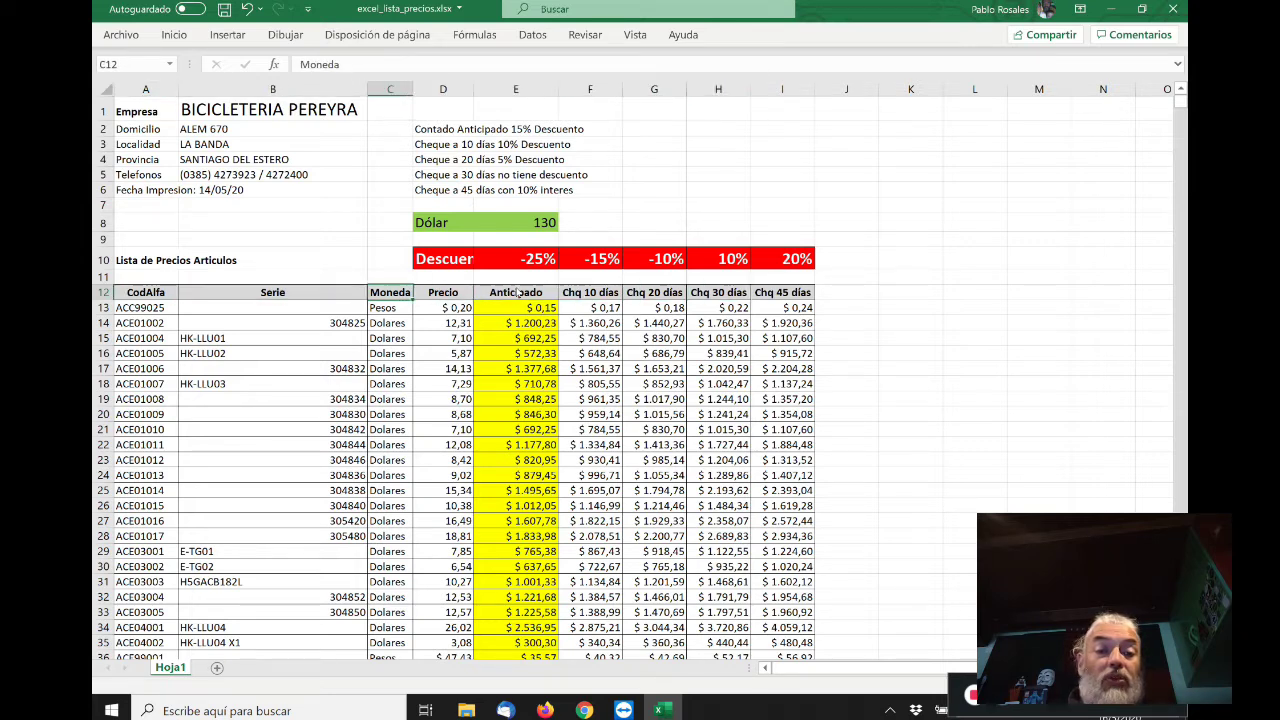
- Review the Anticipado prices down column E from the heading row to row 191
{"action": "key", "text": "Right"}
{"action": "key", "text": "Right"}
{"action": "key", "text": "Down"}
{"action": "key", "text": "Down"}
{"action": "key", "text": "Down"}
{"action": "key", "text": "Down"}
{"action": "key", "text": "Down"}
{"action": "key", "text": "Down"}
{"action": "key", "text": "Down"}
{"action": "key", "text": "Down"}
{"action": "key", "text": "Down"}
{"action": "key", "text": "Down"}
{"action": "key", "text": "Down"}
{"action": "key", "text": "Down"}
{"action": "key", "text": "Down"}
{"action": "key", "text": "Down"}
{"action": "key", "text": "Down"}
{"action": "key", "text": "Down"}
{"action": "key", "text": "Down"}
{"action": "key", "text": "Down"}
{"action": "key", "text": "Down"}
{"action": "key", "text": "Down"}
{"action": "key", "text": "Down"}
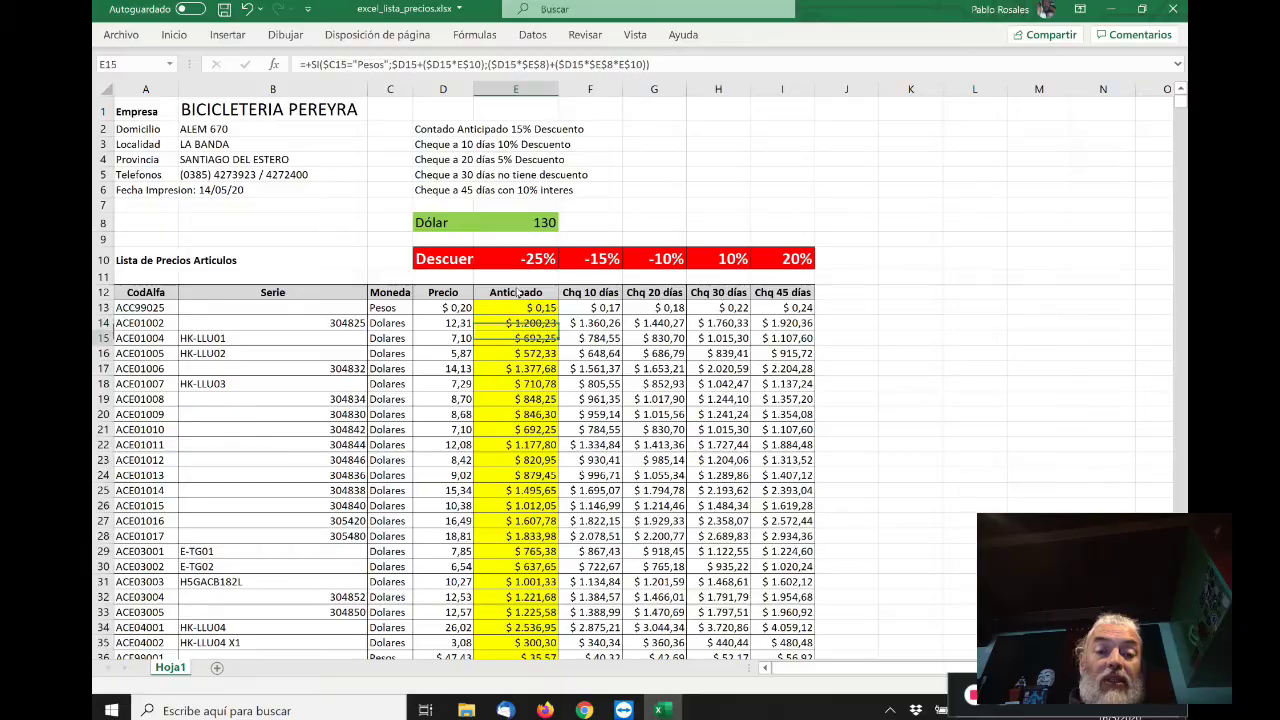
{"action": "key", "text": "Down"}
{"action": "key", "text": "Down"}
{"action": "key", "text": "Down"}
{"action": "key", "text": "Down"}
{"action": "key", "text": "Down"}
{"action": "key", "text": "Down"}
{"action": "key", "text": "Down"}
{"action": "key", "text": "Down"}
{"action": "key", "text": "Down"}
{"action": "key", "text": "Down"}
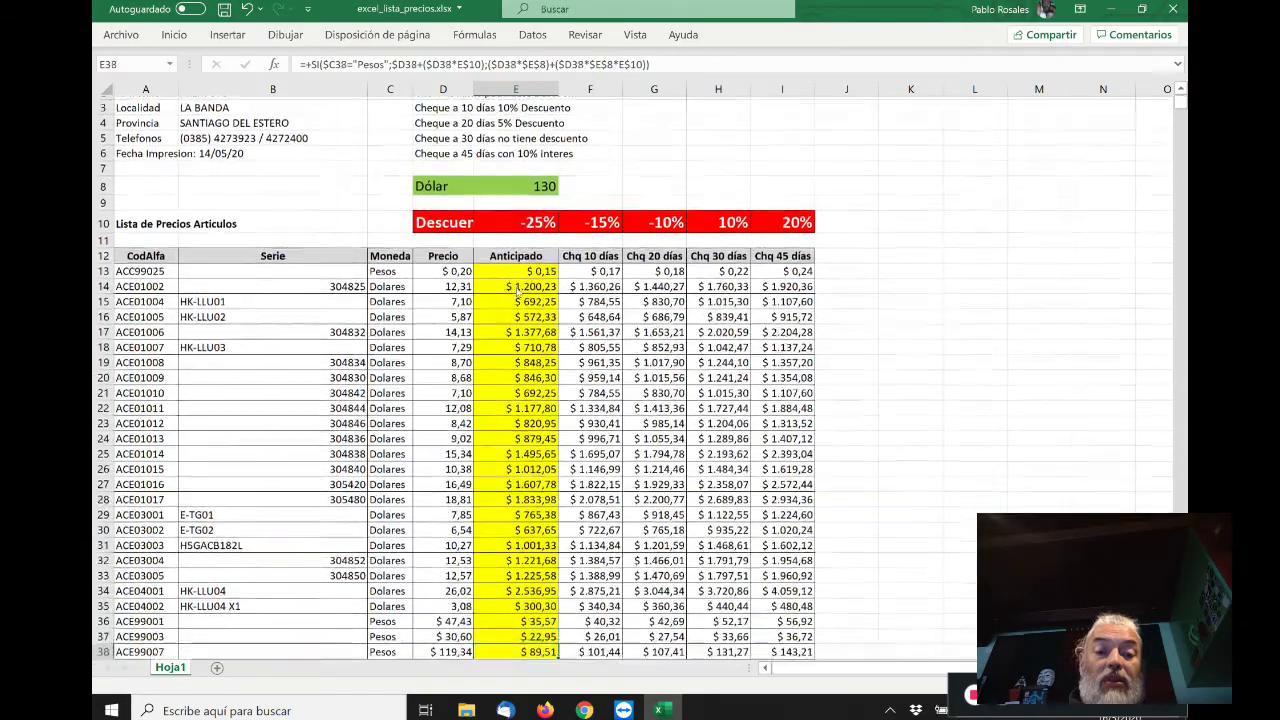
{"action": "key", "text": "Down"}
{"action": "key", "text": "Down"}
{"action": "key", "text": "Down"}
{"action": "key", "text": "Down"}
{"action": "key", "text": "Down"}
{"action": "key", "text": "Down"}
{"action": "key", "text": "Down"}
{"action": "key", "text": "Down"}
{"action": "key", "text": "Down"}
{"action": "key", "text": "Down"}
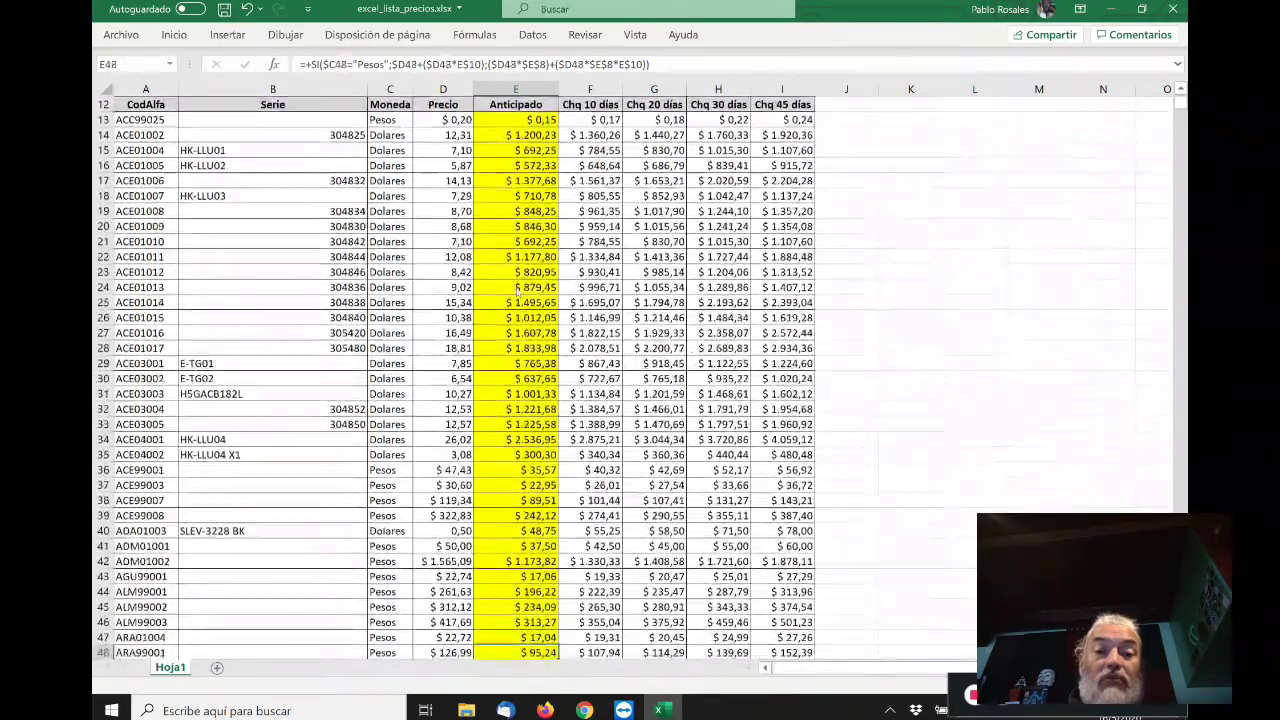
{"action": "key", "text": "Down"}
{"action": "key", "text": "Down"}
{"action": "key", "text": "Down"}
{"action": "key", "text": "Down"}
{"action": "key", "text": "Down"}
{"action": "key", "text": "Down"}
{"action": "key", "text": "Down"}
{"action": "key", "text": "Down"}
{"action": "key", "text": "Down"}
{"action": "key", "text": "Down"}
{"action": "key", "text": "Down"}
{"action": "key", "text": "Down"}
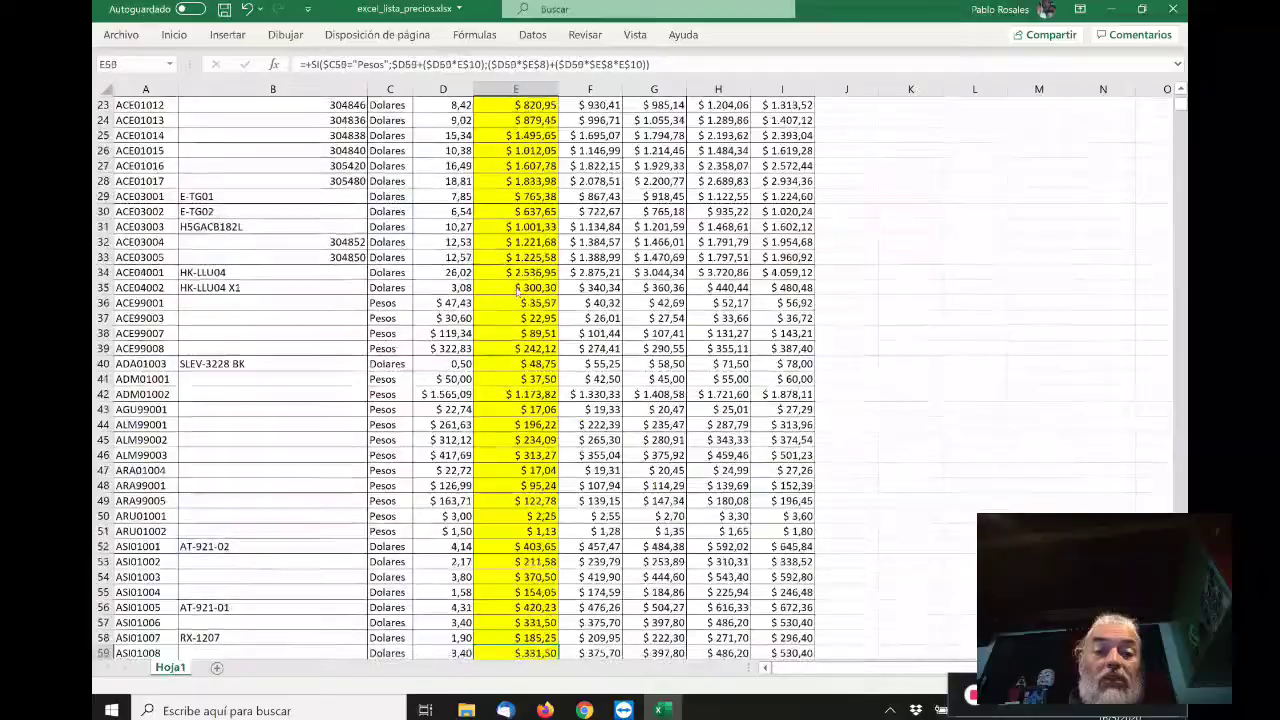
{"action": "key", "text": "Down"}
{"action": "key", "text": "Down"}
{"action": "key", "text": "Down"}
{"action": "key", "text": "Down"}
{"action": "key", "text": "Down"}
{"action": "key", "text": "Down"}
{"action": "key", "text": "Down"}
{"action": "key", "text": "Down"}
{"action": "key", "text": "Down"}
{"action": "key", "text": "Down"}
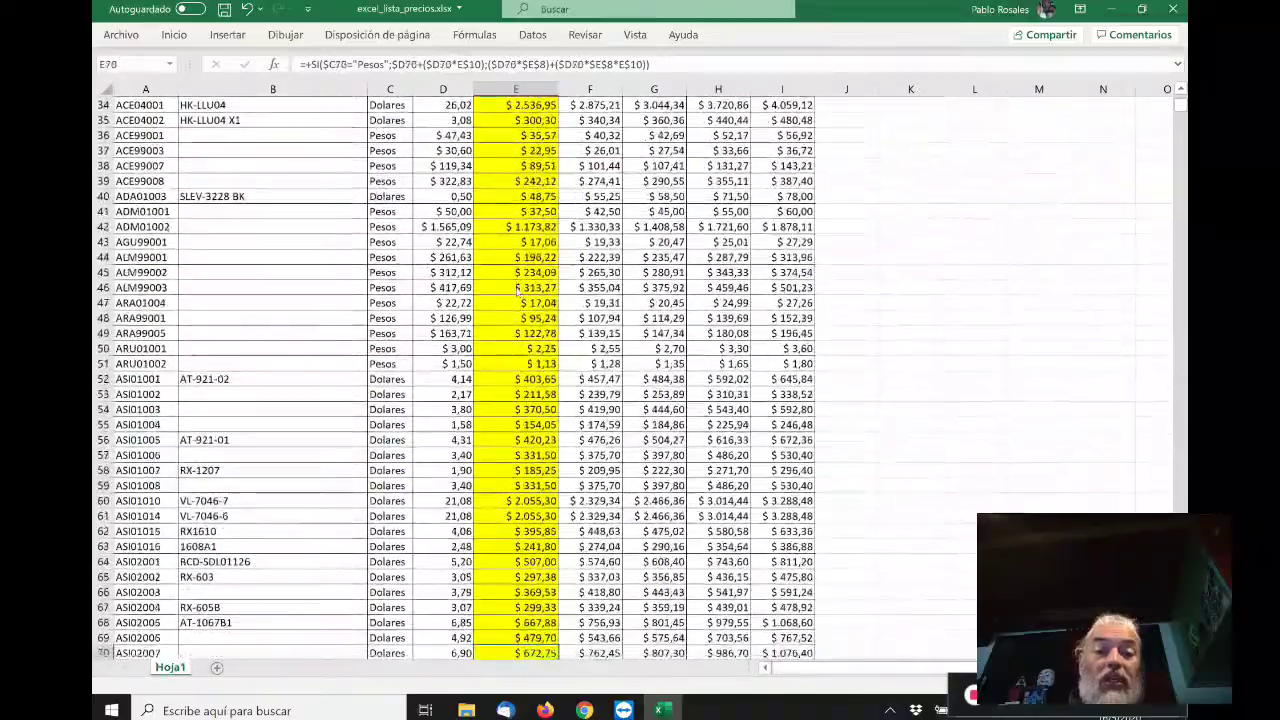
{"action": "key", "text": "Down"}
{"action": "key", "text": "Down"}
{"action": "key", "text": "Down"}
{"action": "key", "text": "Down"}
{"action": "key", "text": "Down"}
{"action": "key", "text": "Down"}
{"action": "key", "text": "Down"}
{"action": "key", "text": "Down"}
{"action": "key", "text": "Down"}
{"action": "key", "text": "Down"}
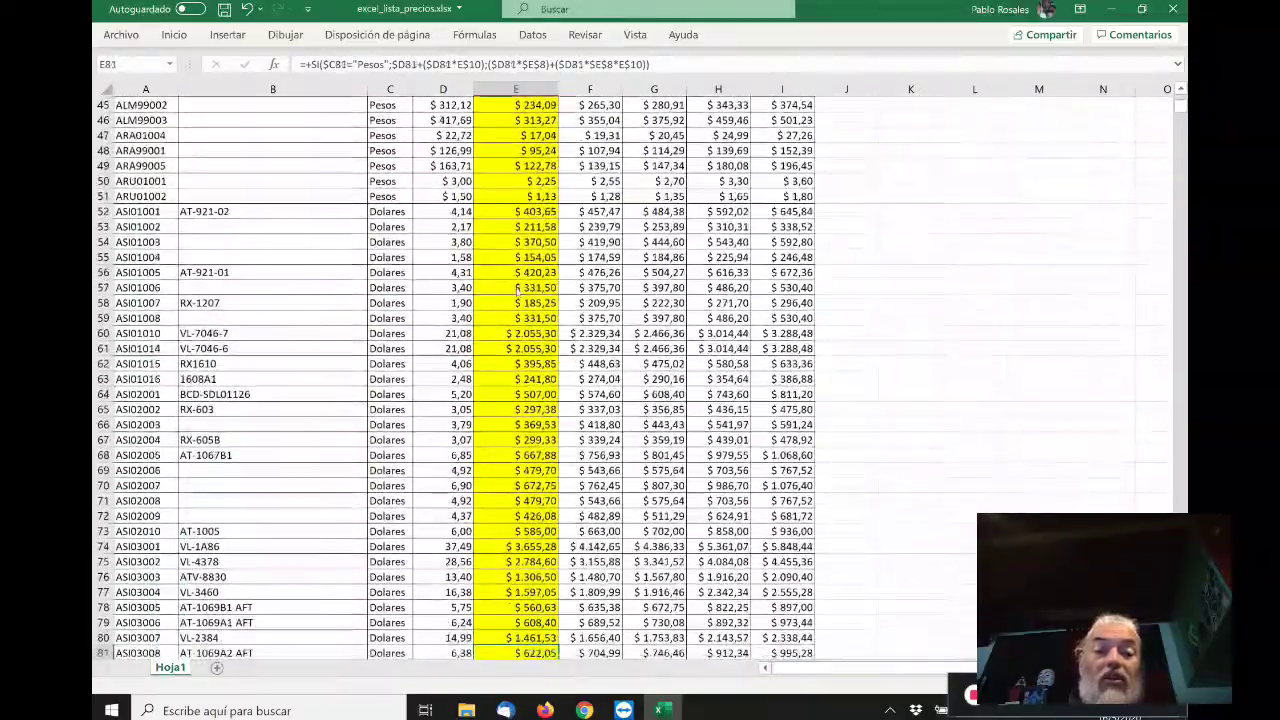
{"action": "key", "text": "Down"}
{"action": "key", "text": "Down"}
{"action": "key", "text": "Down"}
{"action": "key", "text": "Down"}
{"action": "key", "text": "Down"}
{"action": "key", "text": "Down"}
{"action": "key", "text": "Down"}
{"action": "key", "text": "Down"}
{"action": "key", "text": "Down"}
{"action": "key", "text": "Down"}
{"action": "key", "text": "Down"}
{"action": "key", "text": "Down"}
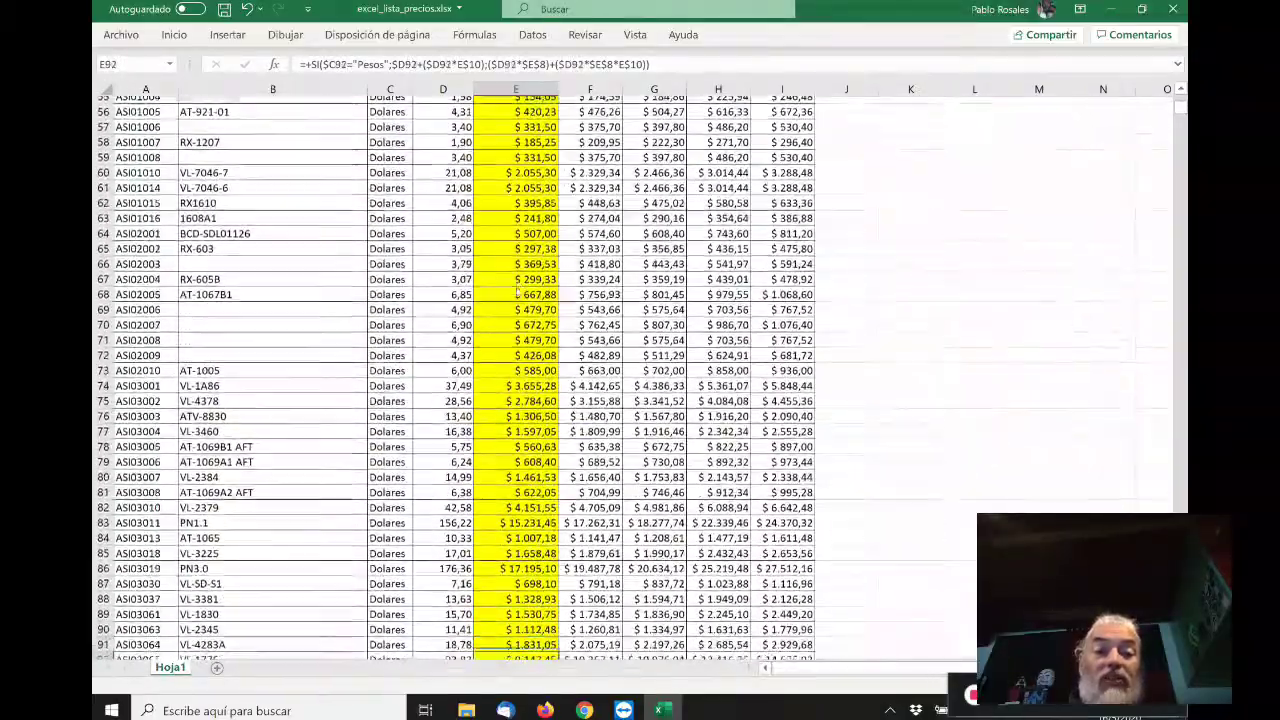
{"action": "key", "text": "Down"}
{"action": "key", "text": "Down"}
{"action": "key", "text": "Down"}
{"action": "key", "text": "Down"}
{"action": "key", "text": "Down"}
{"action": "key", "text": "Down"}
{"action": "key", "text": "Down"}
{"action": "key", "text": "Down"}
{"action": "key", "text": "Down"}
{"action": "key", "text": "Down"}
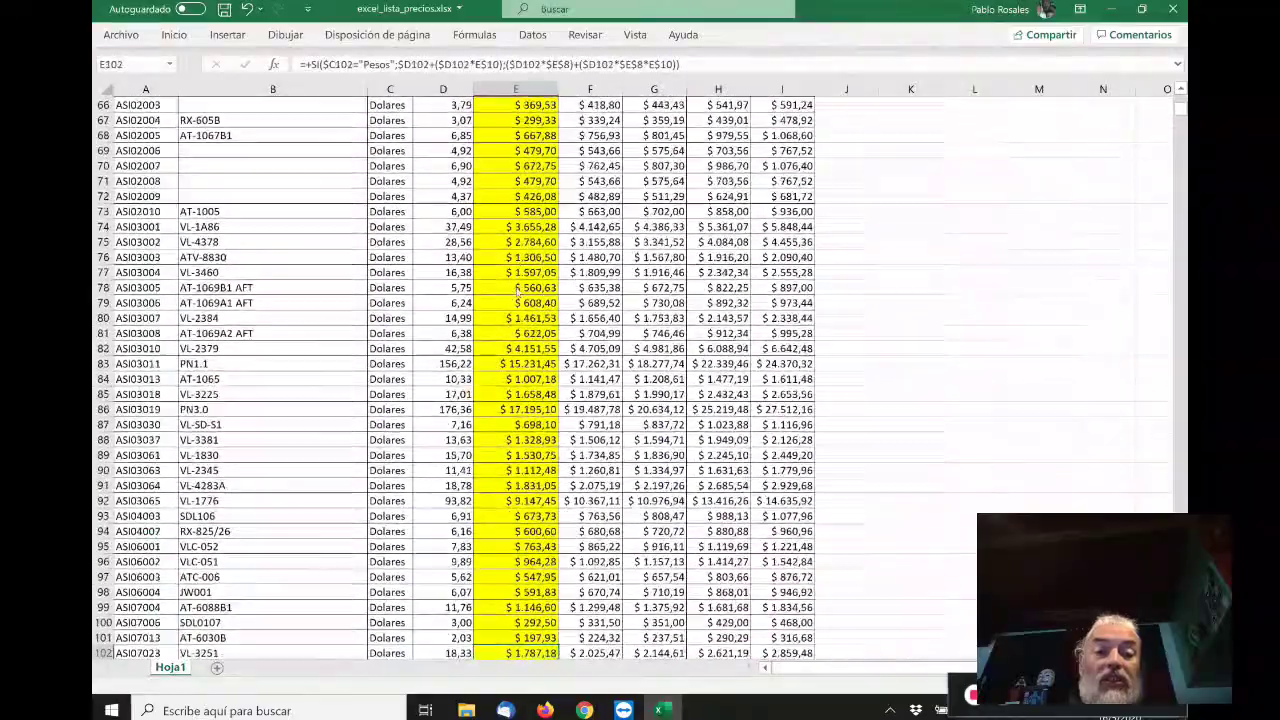
{"action": "key", "text": "Down"}
{"action": "key", "text": "Down"}
{"action": "key", "text": "Down"}
{"action": "key", "text": "Down"}
{"action": "key", "text": "Down"}
{"action": "key", "text": "Down"}
{"action": "key", "text": "Down"}
{"action": "key", "text": "Down"}
{"action": "key", "text": "Down"}
{"action": "key", "text": "Down"}
{"action": "key", "text": "Down"}
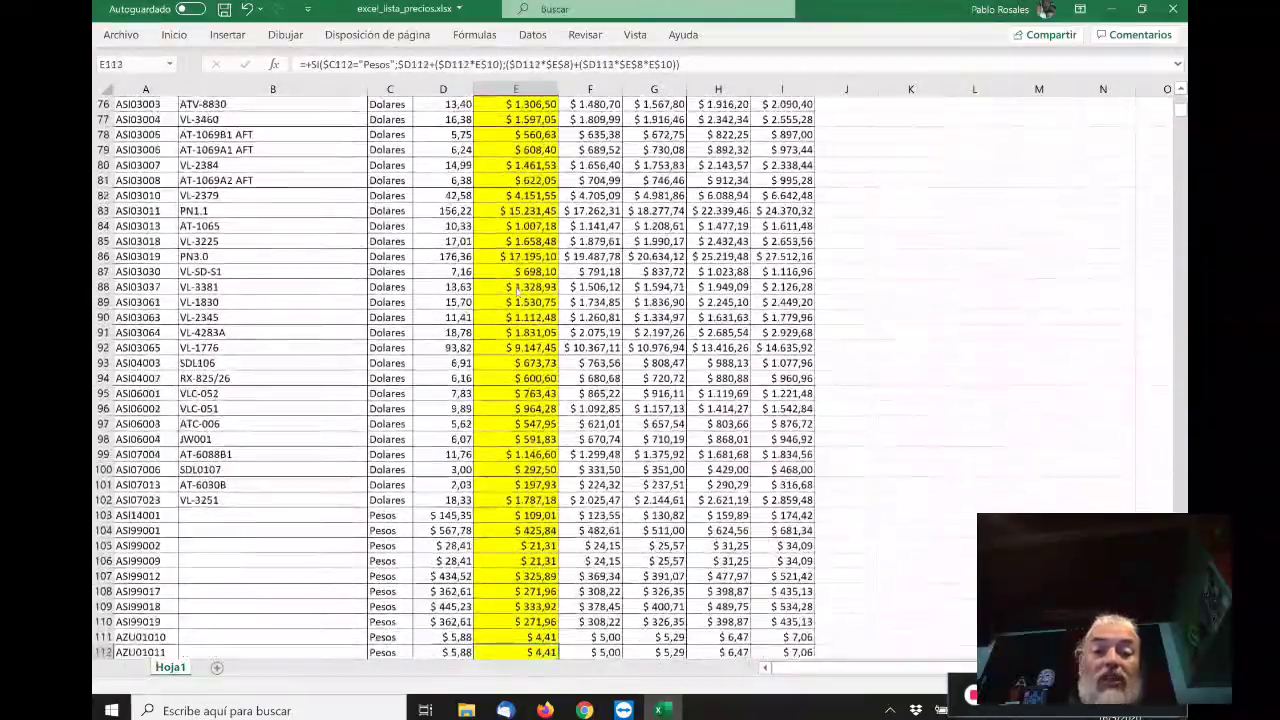
{"action": "key", "text": "Down"}
{"action": "key", "text": "Down"}
{"action": "key", "text": "Down"}
{"action": "key", "text": "Down"}
{"action": "key", "text": "Down"}
{"action": "key", "text": "Down"}
{"action": "key", "text": "Down"}
{"action": "key", "text": "Down"}
{"action": "key", "text": "Down"}
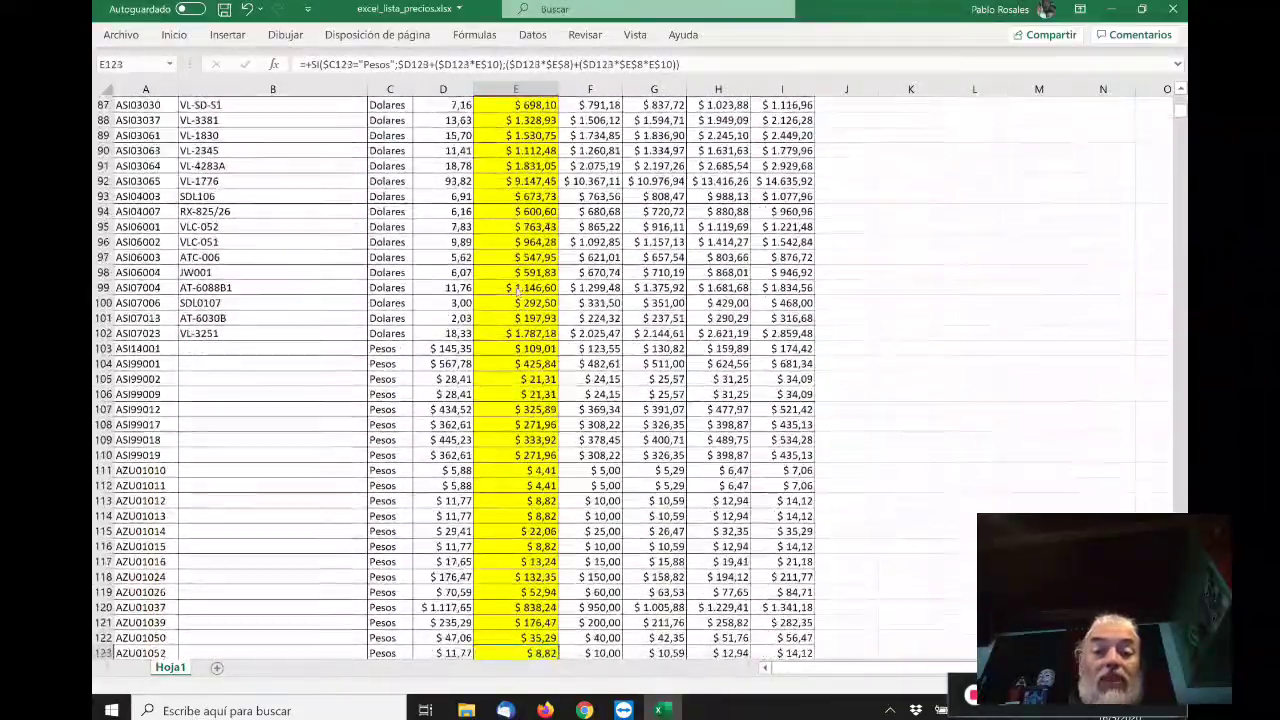
{"action": "key", "text": "Down"}
{"action": "key", "text": "Down"}
{"action": "key", "text": "Down"}
{"action": "key", "text": "Down"}
{"action": "key", "text": "Down"}
{"action": "key", "text": "Down"}
{"action": "key", "text": "Down"}
{"action": "key", "text": "Down"}
{"action": "key", "text": "Down"}
{"action": "key", "text": "Down"}
{"action": "key", "text": "Down"}
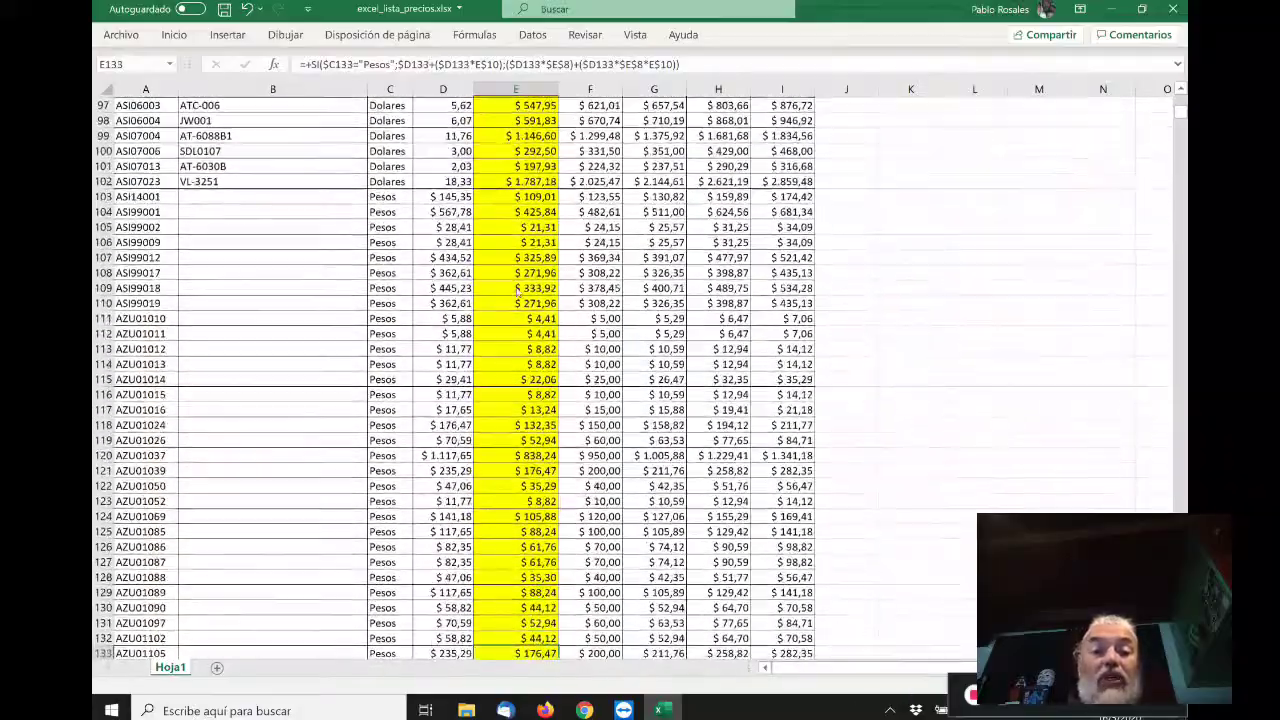
{"action": "key", "text": "Down"}
{"action": "key", "text": "Down"}
{"action": "key", "text": "Down"}
{"action": "key", "text": "Down"}
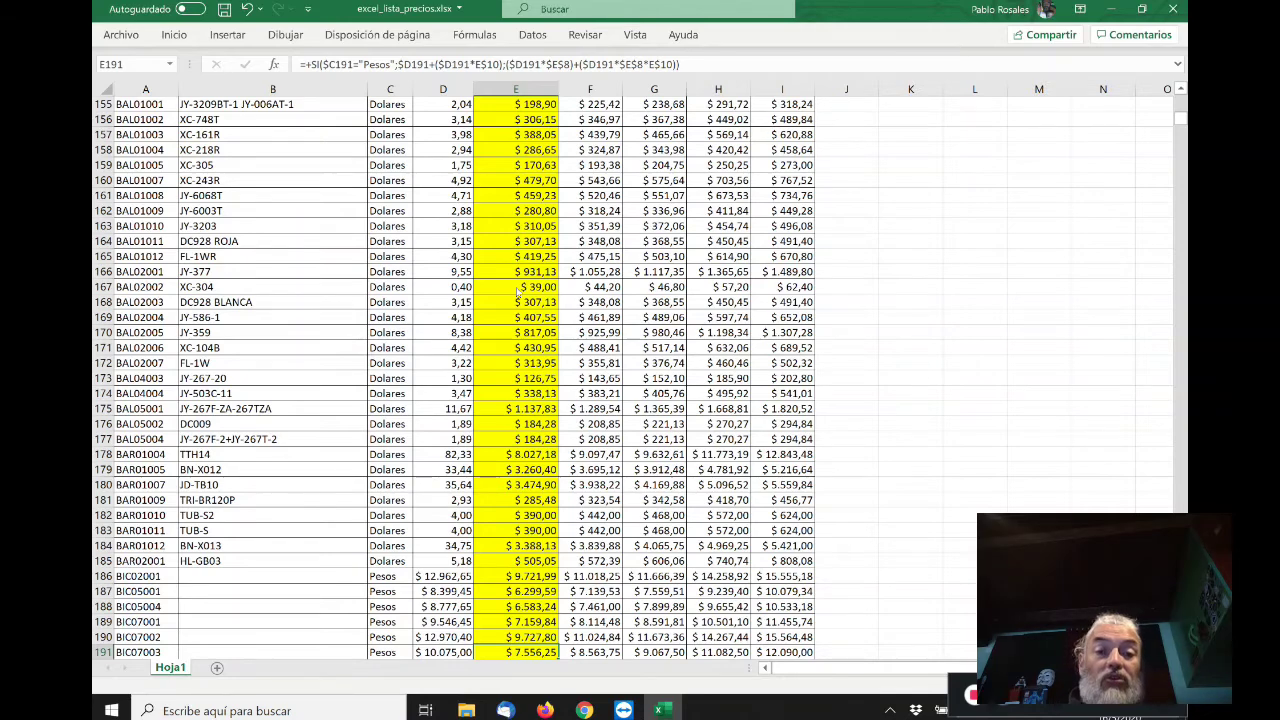
- Return to the top of column E and go down to the Anticipado heading in E12
{"action": "key", "text": "ctrl+Up"}
{"action": "key", "text": "ctrl+Up"}
{"action": "key", "text": "ctrl+Up"}
{"action": "key", "text": "ctrl+Up"}
{"action": "key", "text": "Down"}
{"action": "key", "text": "Down"}
{"action": "key", "text": "Down"}
{"action": "key", "text": "Down"}
{"action": "key", "text": "Down"}
{"action": "key", "text": "Down"}
{"action": "key", "text": "Down"}
{"action": "key", "text": "Down"}
{"action": "key", "text": "Down"}
{"action": "key", "text": "Down"}
{"action": "key", "text": "Down"}
{"action": "key", "text": "Down"}
{"action": "key", "text": "Up"}
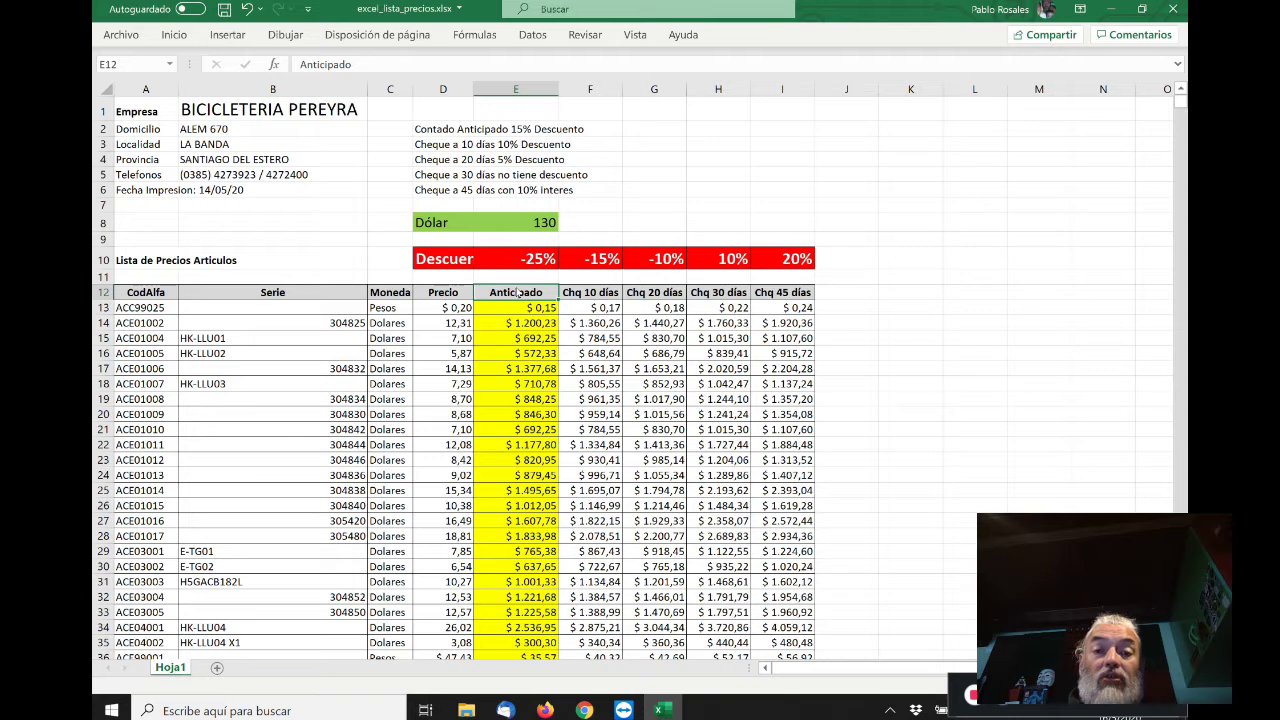
{"action": "left_click", "coordinate": [636, 35]}
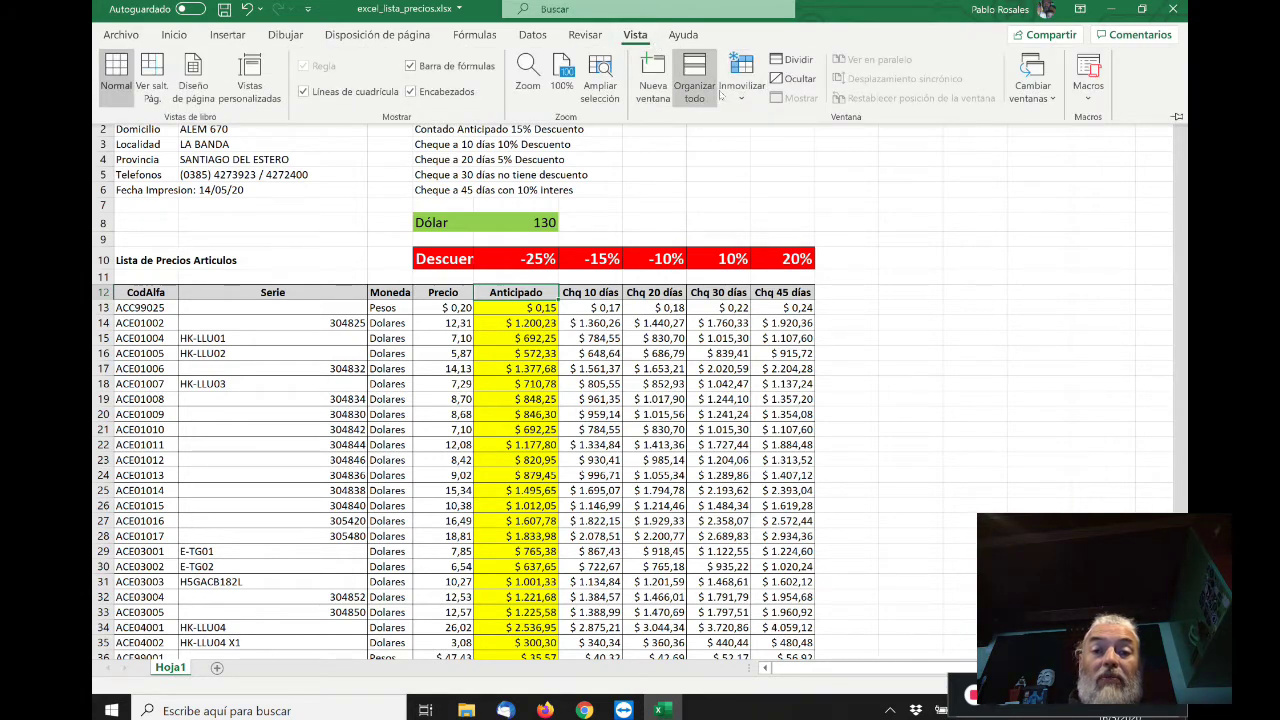
{"action": "left_click", "coordinate": [756, 100]}
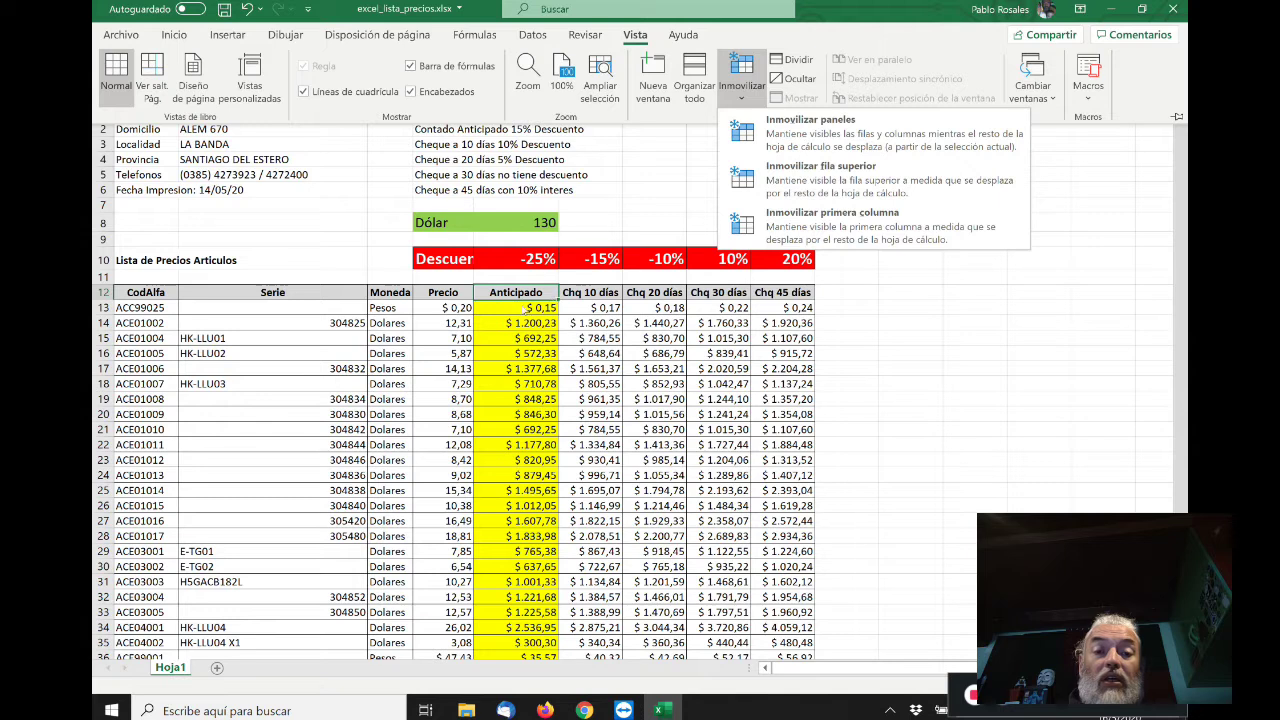
{"action": "left_click", "coordinate": [506, 289]}
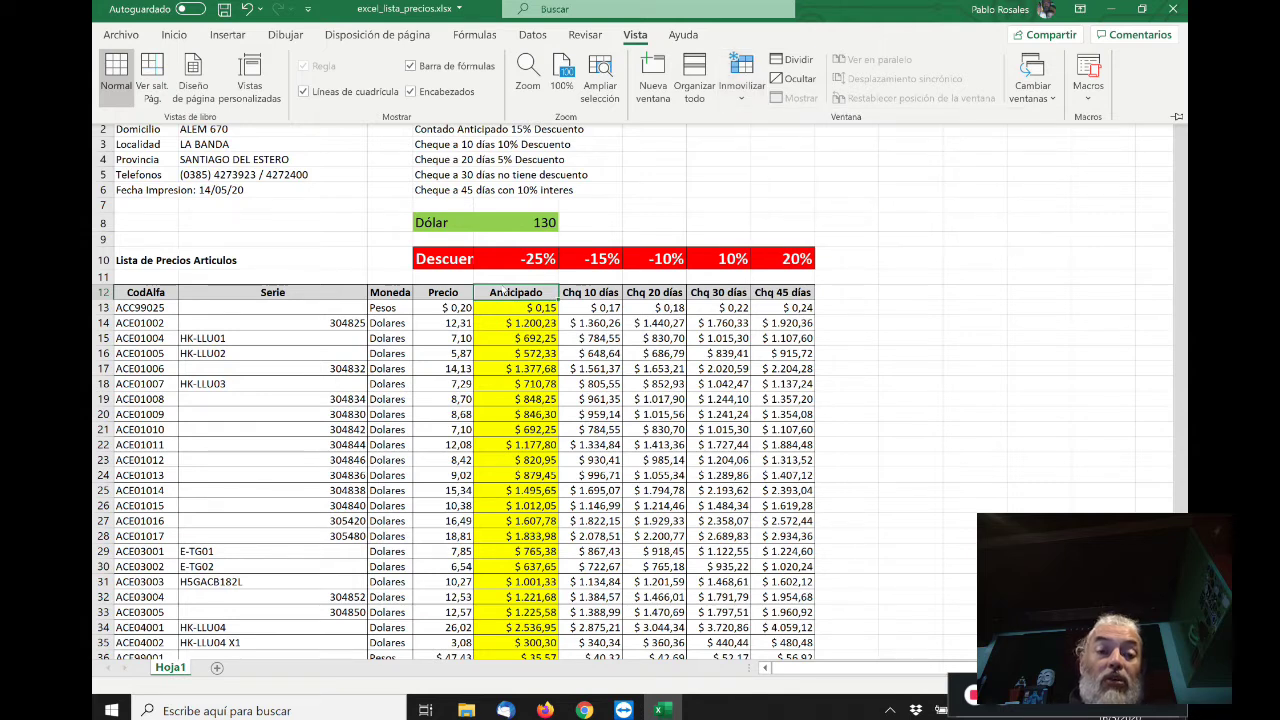
- Examine the row 12 headings from CodAlfa across to Chq 45 días, then return along row 13 to the first article code
{"action": "left_click", "coordinate": [161, 260]}
{"action": "left_click", "coordinate": [146, 292]}
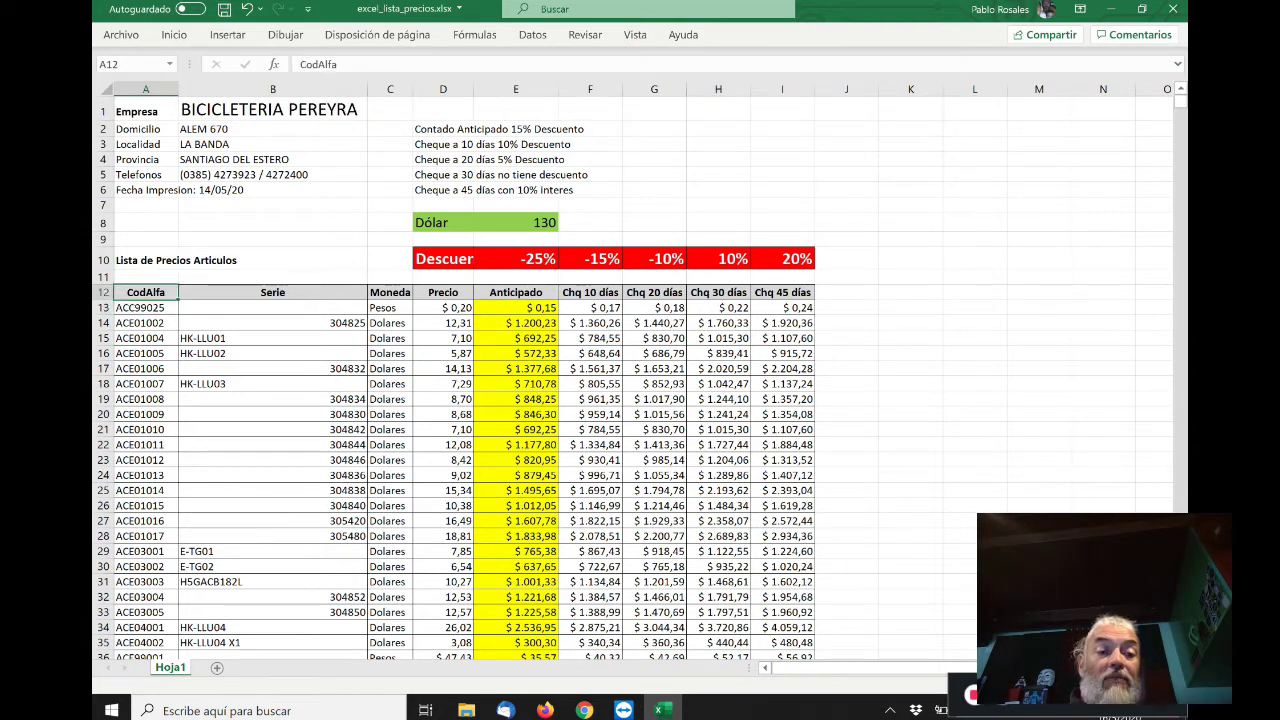
{"action": "key", "text": "Right"}
{"action": "key", "text": "Right"}
{"action": "key", "text": "Right"}
{"action": "key", "text": "Left"}
{"action": "key", "text": "Left"}
{"action": "key", "text": "Left"}
{"action": "key", "text": "Right"}
{"action": "key", "text": "Right"}
{"action": "key", "text": "Right"}
{"action": "key", "text": "Right"}
{"action": "key", "text": "Right"}
{"action": "key", "text": "Right"}
{"action": "key", "text": "Right"}
{"action": "key", "text": "Right"}
{"action": "key", "text": "Down"}
{"action": "key", "text": "Left"}
{"action": "key", "text": "Left"}
{"action": "key", "text": "Left"}
{"action": "key", "text": "Left"}
{"action": "key", "text": "Left"}
{"action": "key", "text": "Left"}
{"action": "key", "text": "Left"}
{"action": "key", "text": "Left"}
- Browse the article codes down column A from the first article in row 13
{"action": "key", "text": "Down"}
{"action": "key", "text": "Down"}
{"action": "key", "text": "Down"}
{"action": "key", "text": "Down"}
{"action": "key", "text": "Down"}
{"action": "key", "text": "Down"}
{"action": "key", "text": "Down"}
{"action": "key", "text": "Down"}
{"action": "key", "text": "Down"}
{"action": "key", "text": "Down"}
{"action": "key", "text": "Down"}
{"action": "key", "text": "Down"}
{"action": "key", "text": "Down"}
{"action": "key", "text": "Down"}
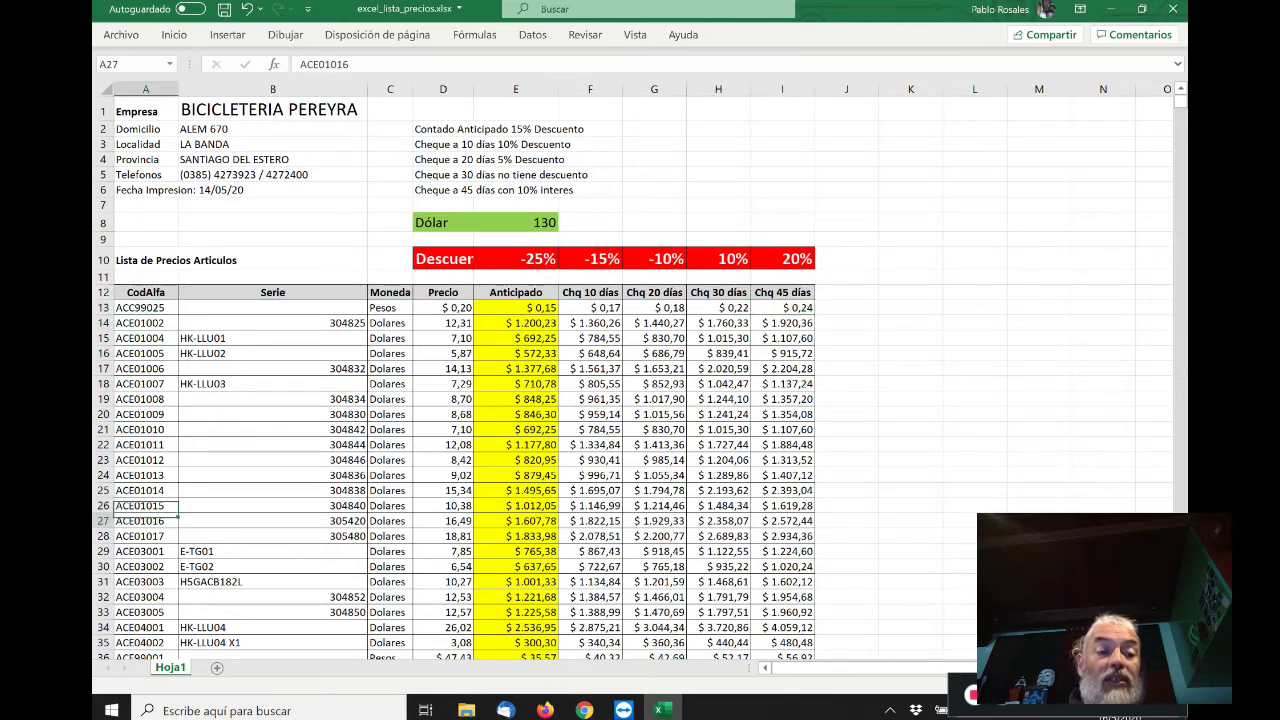
{"action": "key", "text": "Down"}
{"action": "key", "text": "Down"}
{"action": "key", "text": "Down"}
{"action": "key", "text": "Down"}
{"action": "key", "text": "Down"}
{"action": "key", "text": "Down"}
{"action": "key", "text": "Down"}
{"action": "key", "text": "Down"}
{"action": "key", "text": "Down"}
{"action": "key", "text": "Down"}
{"action": "key", "text": "Down"}
{"action": "key", "text": "Down"}
{"action": "key", "text": "Down"}
{"action": "key", "text": "Down"}
{"action": "key", "text": "Down"}
{"action": "key", "text": "Down"}
{"action": "key", "text": "Down"}
{"action": "key", "text": "Down"}
{"action": "key", "text": "Down"}
{"action": "key", "text": "Down"}
- Go back up column A from the article codes to the Empresa cell in A1
{"action": "key", "text": "Up"}
{"action": "key", "text": "Up"}
{"action": "key", "text": "Up"}
{"action": "key", "text": "Up"}
{"action": "key", "text": "Up"}
{"action": "key", "text": "Up"}
{"action": "key", "text": "Up"}
{"action": "key", "text": "Up"}
{"action": "key", "text": "Up"}
{"action": "key", "text": "Up"}
{"action": "key", "text": "Up"}
{"action": "key", "text": "Up"}
{"action": "key", "text": "Up"}
{"action": "key", "text": "Up"}
{"action": "key", "text": "Up"}
{"action": "key", "text": "Up"}
{"action": "key", "text": "Up"}
{"action": "key", "text": "Up"}
{"action": "key", "text": "Up"}
{"action": "key", "text": "Up"}
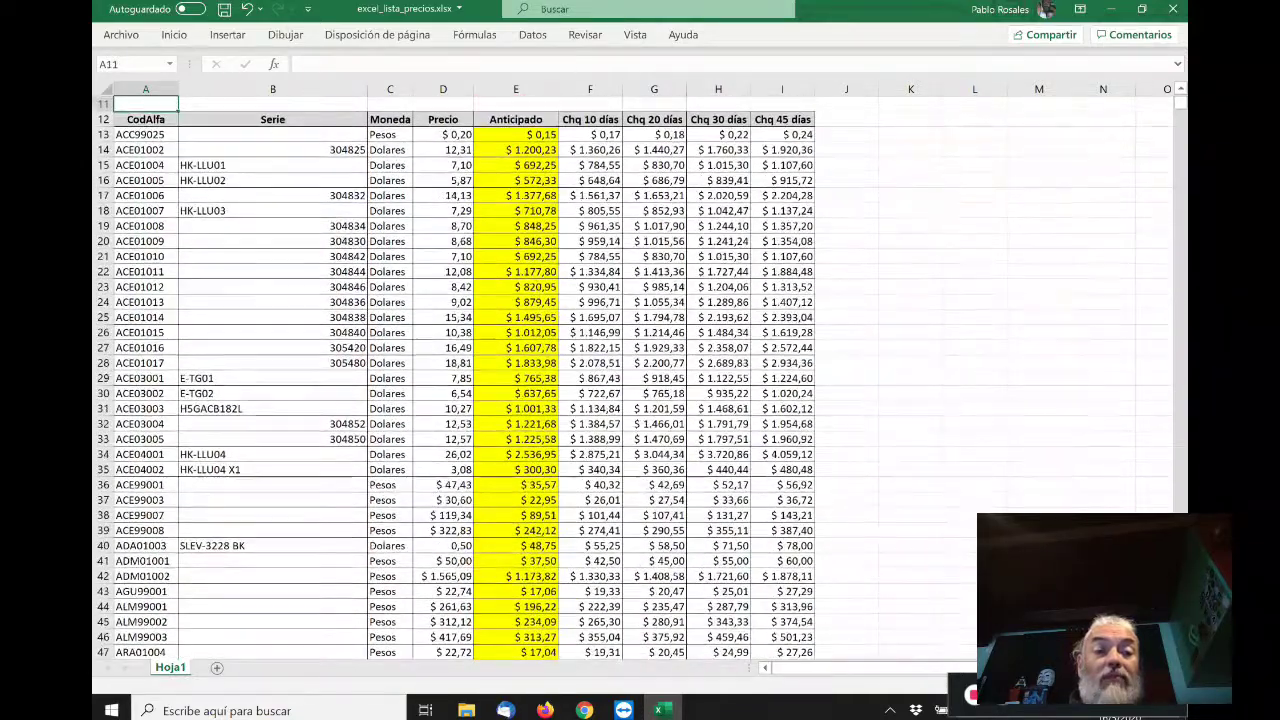
{"action": "key", "text": "Up"}
{"action": "key", "text": "Up"}
{"action": "key", "text": "Up"}
{"action": "key", "text": "Up"}
{"action": "key", "text": "Up"}
{"action": "key", "text": "Up"}
{"action": "key", "text": "Up"}
{"action": "key", "text": "Up"}
{"action": "key", "text": "Up"}
{"action": "key", "text": "Up"}
- Go down column A through the header block to the first article code in A13
{"action": "key", "text": "Down"}
{"action": "key", "text": "Down"}
{"action": "key", "text": "Down"}
{"action": "key", "text": "Down"}
{"action": "key", "text": "Down"}
{"action": "key", "text": "Down"}
{"action": "key", "text": "Down"}
{"action": "key", "text": "Down"}
{"action": "key", "text": "Down"}
{"action": "key", "text": "Down"}
{"action": "key", "text": "Down"}
{"action": "key", "text": "Down"}
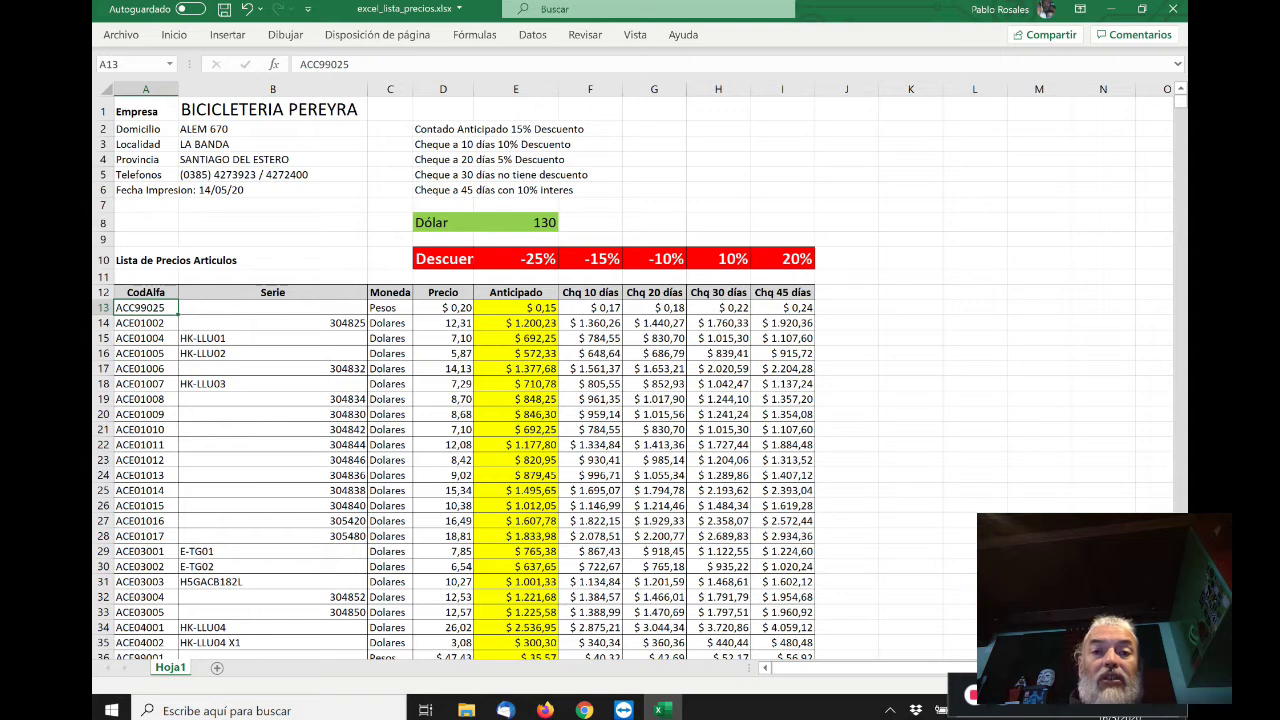
{"action": "key", "text": "Up"}
{"action": "key", "text": "Down"}
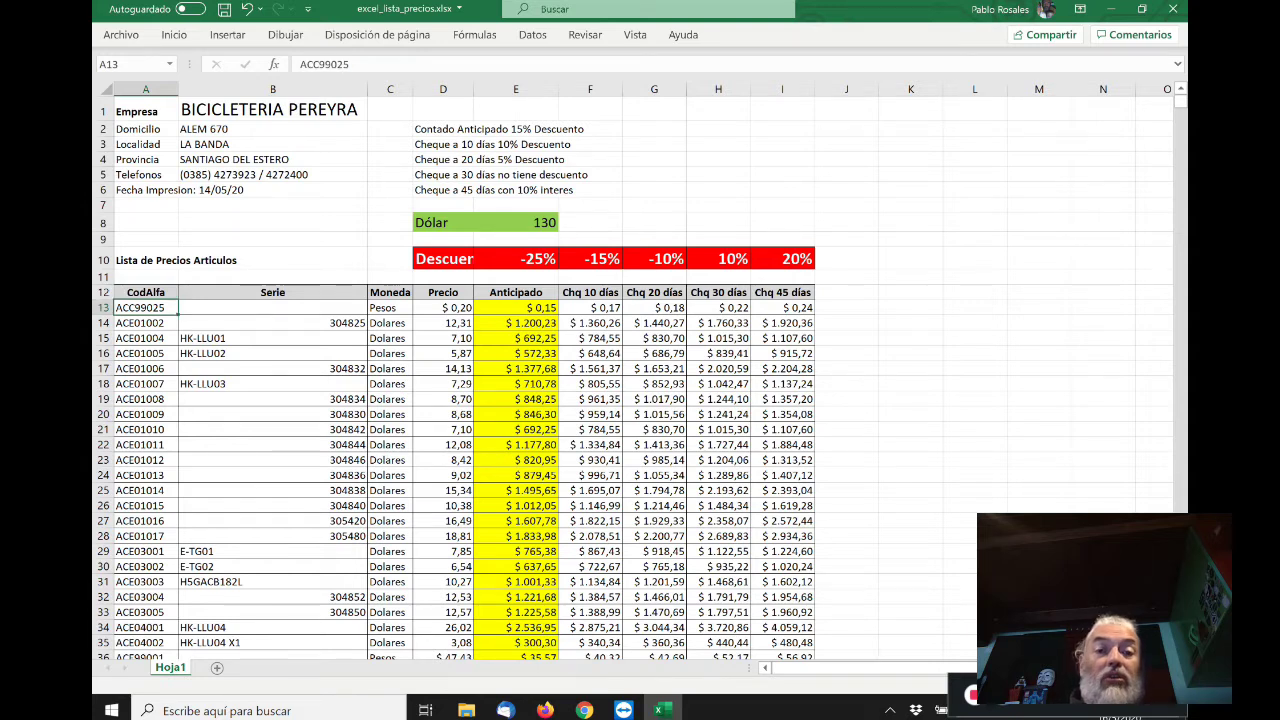
- Review the header rows above the articles, from A13 up to the Empresa cell in A1
{"action": "left_click", "coordinate": [634, 35]}
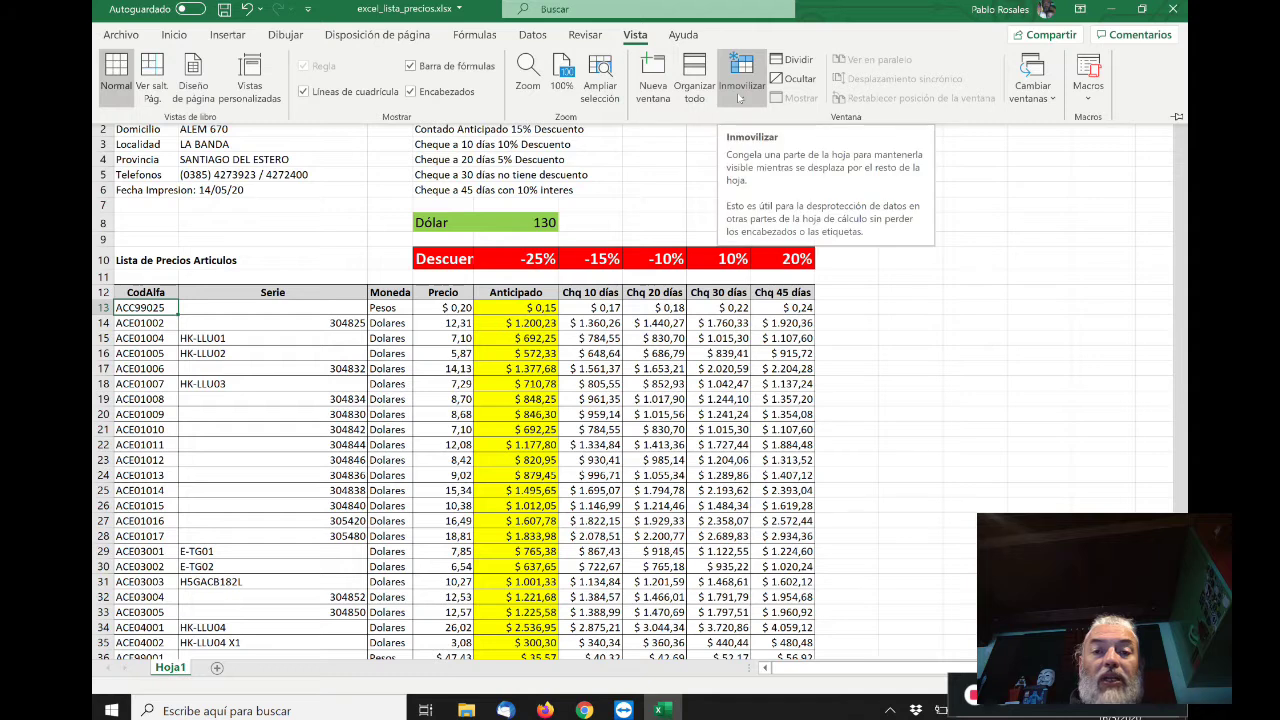
{"action": "left_click", "coordinate": [148, 309]}
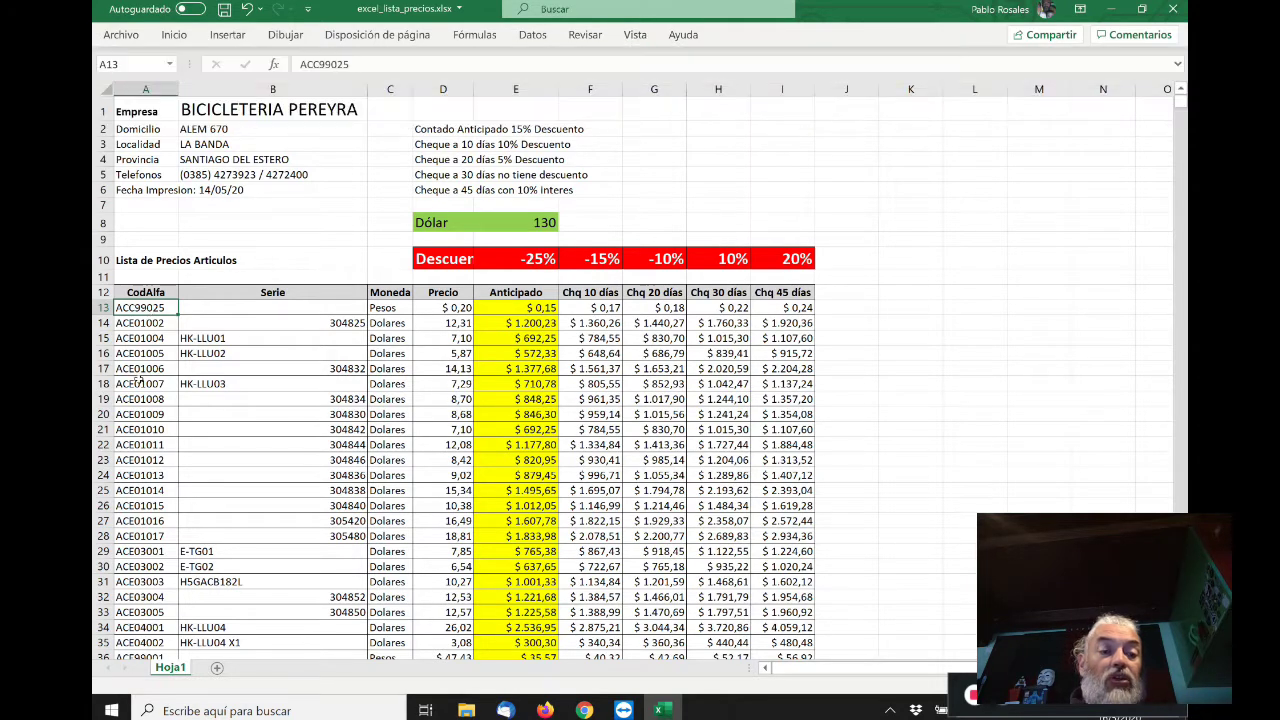
{"action": "key", "text": "Up"}
{"action": "key", "text": "Up"}
{"action": "key", "text": "Up"}
{"action": "key", "text": "Up"}
{"action": "key", "text": "Up"}
{"action": "key", "text": "Up"}
{"action": "key", "text": "Up"}
{"action": "key", "text": "Up"}
{"action": "key", "text": "Up"}
{"action": "key", "text": "Up"}
{"action": "key", "text": "Up"}
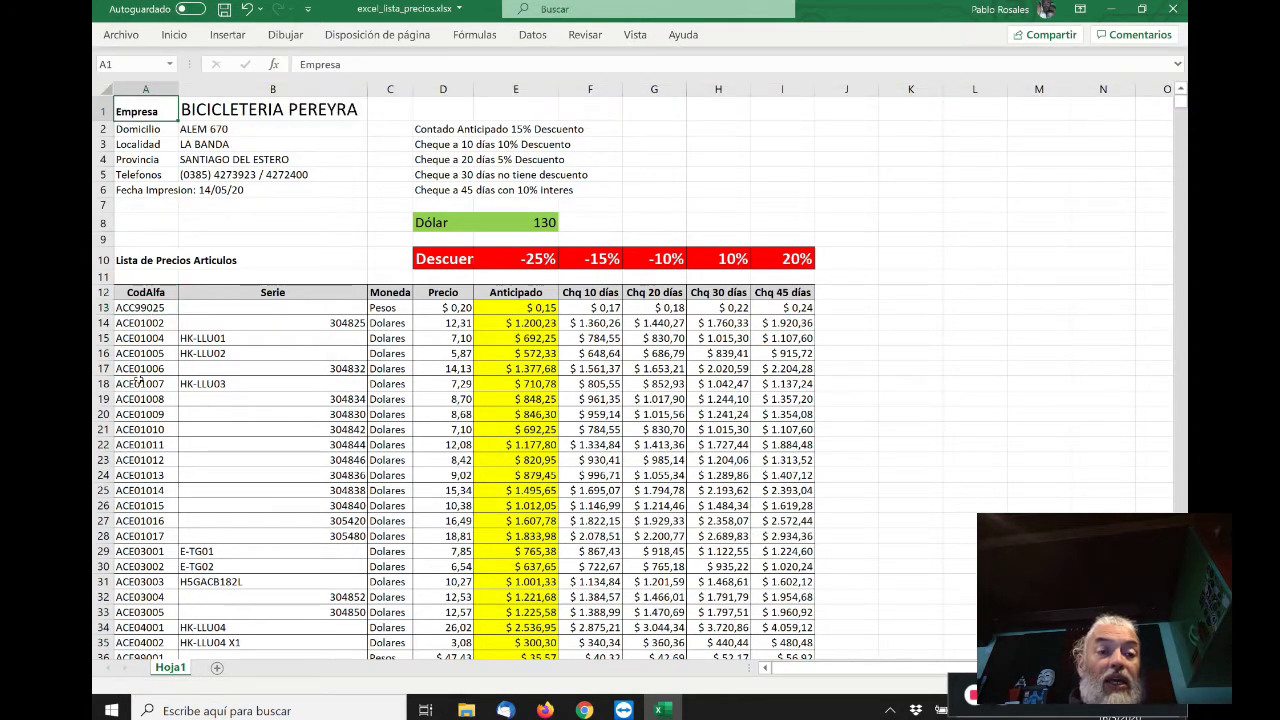
- Freeze panes at cell A13 so that header rows 1 to 12 stay fixed above the articles
{"action": "key", "text": "Down"}
{"action": "key", "text": "Down"}
{"action": "key", "text": "Down"}
{"action": "key", "text": "Down"}
{"action": "key", "text": "Down"}
{"action": "key", "text": "Down"}
{"action": "key", "text": "Down"}
{"action": "key", "text": "Down"}
{"action": "key", "text": "Down"}
{"action": "key", "text": "Down"}
{"action": "key", "text": "Down"}
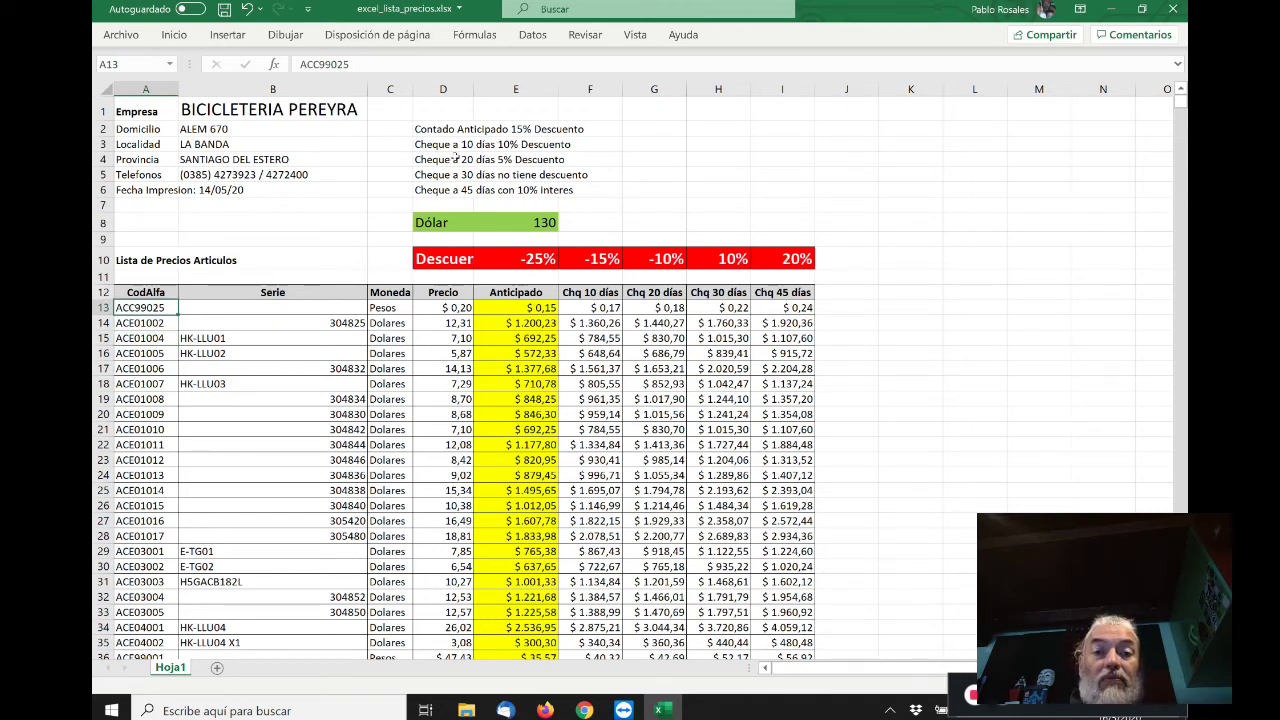
{"action": "left_click", "coordinate": [635, 36]}
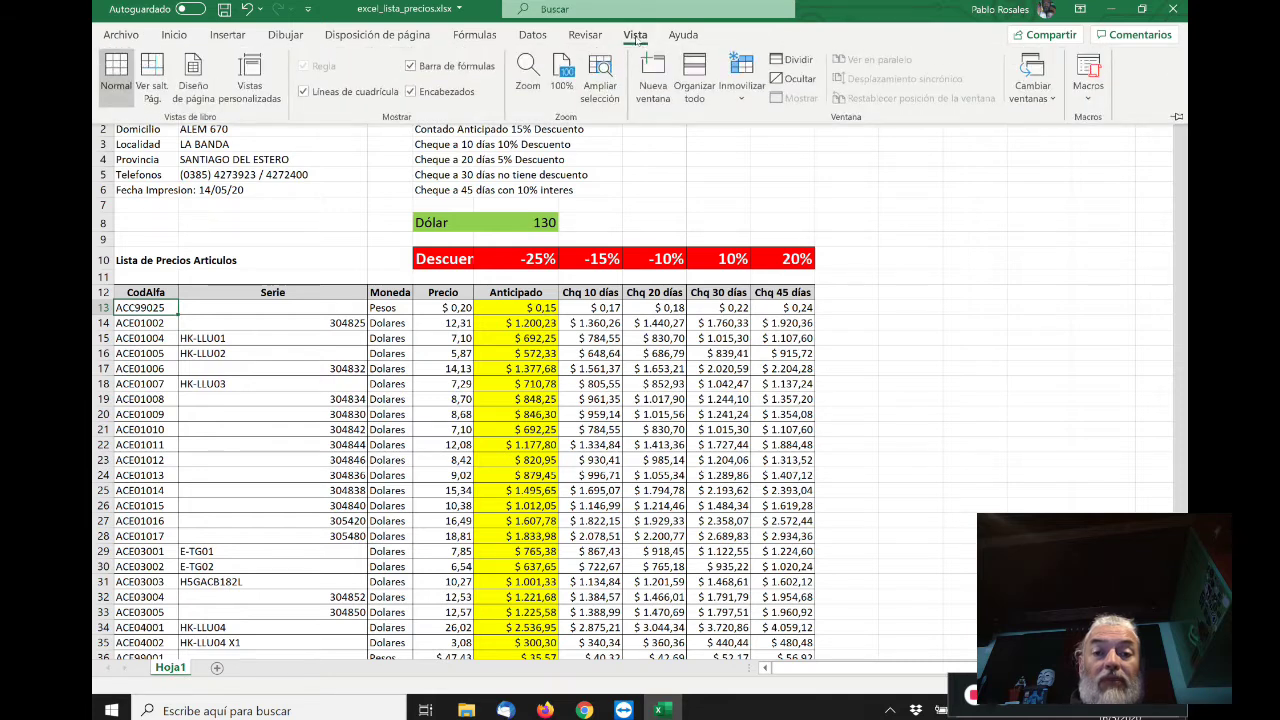
{"action": "left_click", "coordinate": [745, 98]}
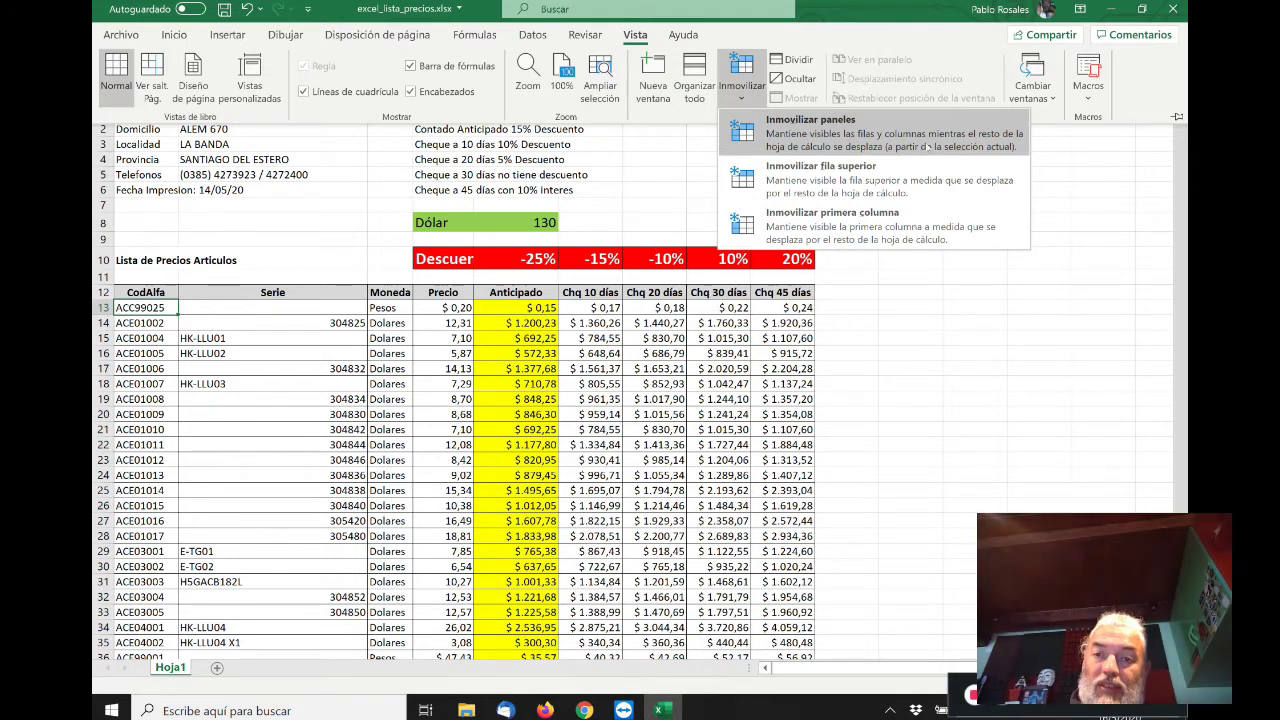
{"action": "left_click", "coordinate": [889, 143]}
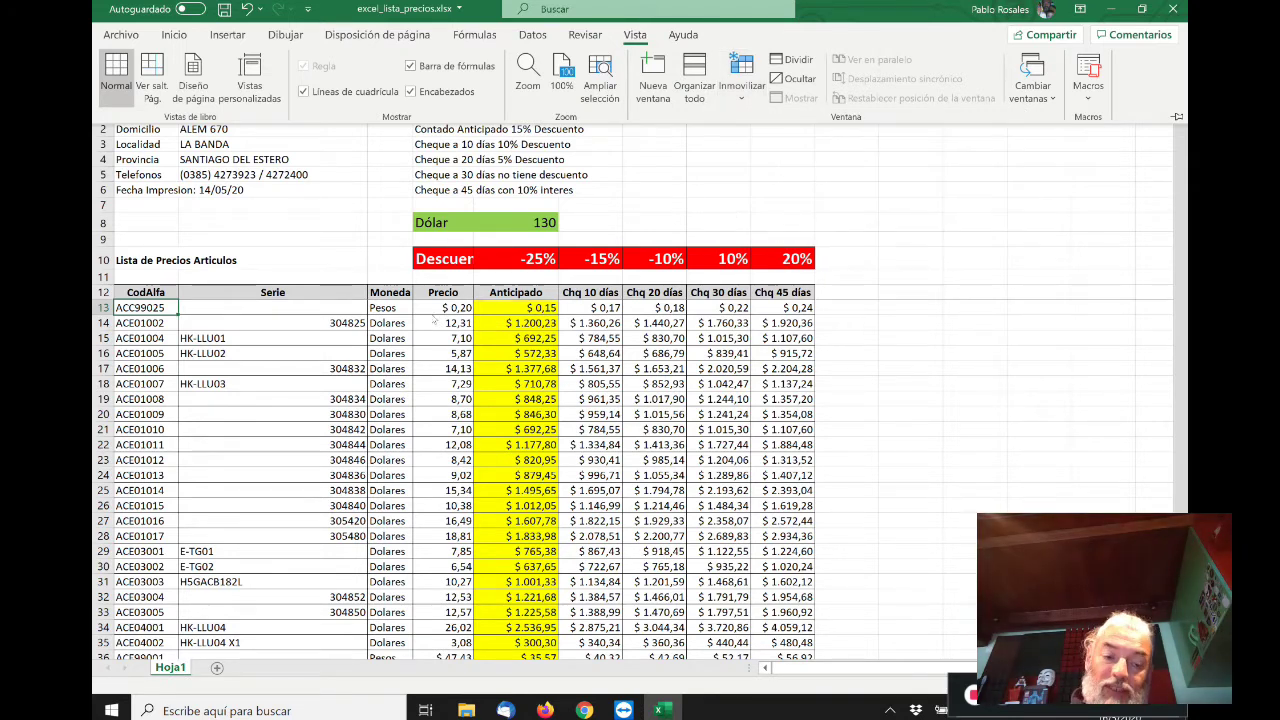
- Browse down column A from A13 to check how the article list scrolls beneath the frozen header rows
{"action": "key", "text": "Down"}
{"action": "key", "text": "Down"}
{"action": "key", "text": "Down"}
{"action": "key", "text": "Down"}
{"action": "key", "text": "Down"}
{"action": "key", "text": "Down"}
{"action": "key", "text": "Down"}
{"action": "key", "text": "Down"}
{"action": "key", "text": "Down"}
{"action": "key", "text": "Down"}
{"action": "key", "text": "Down"}
{"action": "key", "text": "Down"}
{"action": "key", "text": "Down"}
{"action": "key", "text": "Down"}
{"action": "key", "text": "Down"}
{"action": "key", "text": "Down"}
{"action": "key", "text": "Down"}
{"action": "key", "text": "Down"}
{"action": "key", "text": "Down"}
{"action": "key", "text": "Down"}
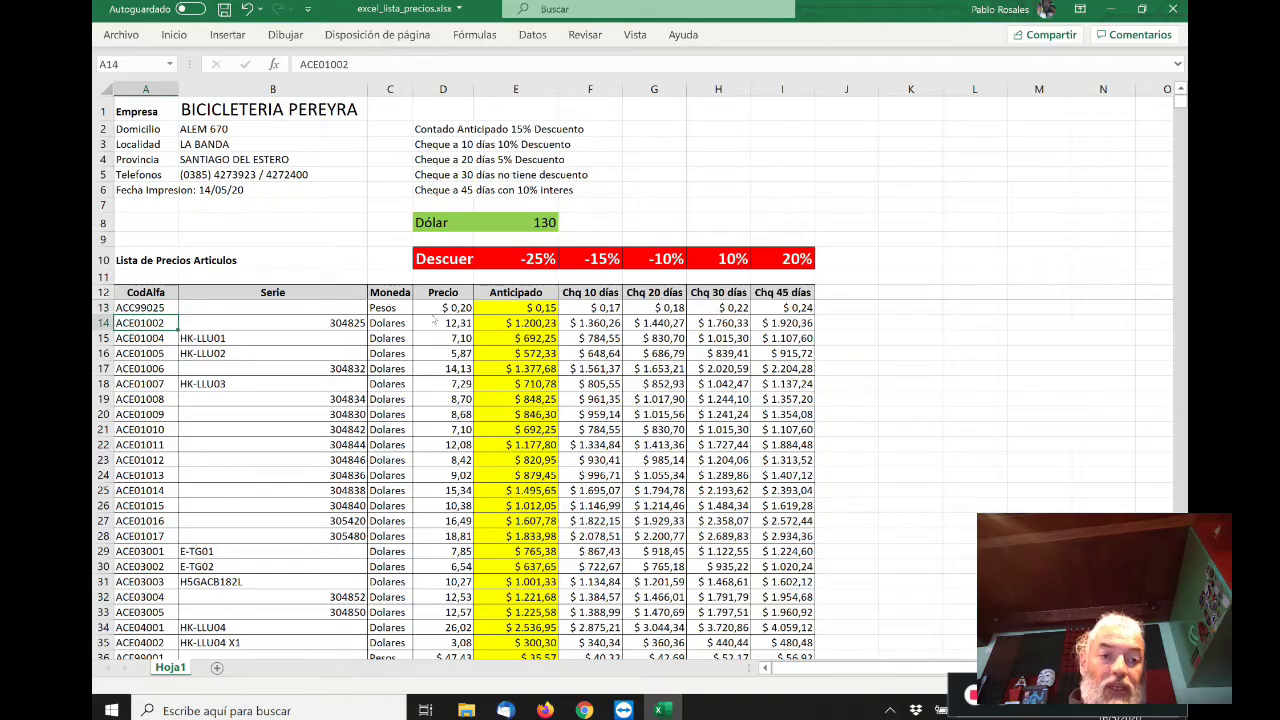
- Go through the article codes in column A from A14 to A69 to check the frozen header rows 1 to 12
{"action": "key", "text": "Down"}
{"action": "key", "text": "Down"}
{"action": "key", "text": "Down"}
{"action": "key", "text": "Down"}
{"action": "key", "text": "Down"}
{"action": "key", "text": "Down"}
{"action": "key", "text": "Down"}
{"action": "key", "text": "Down"}
{"action": "key", "text": "Down"}
{"action": "key", "text": "Down"}
{"action": "key", "text": "Down"}
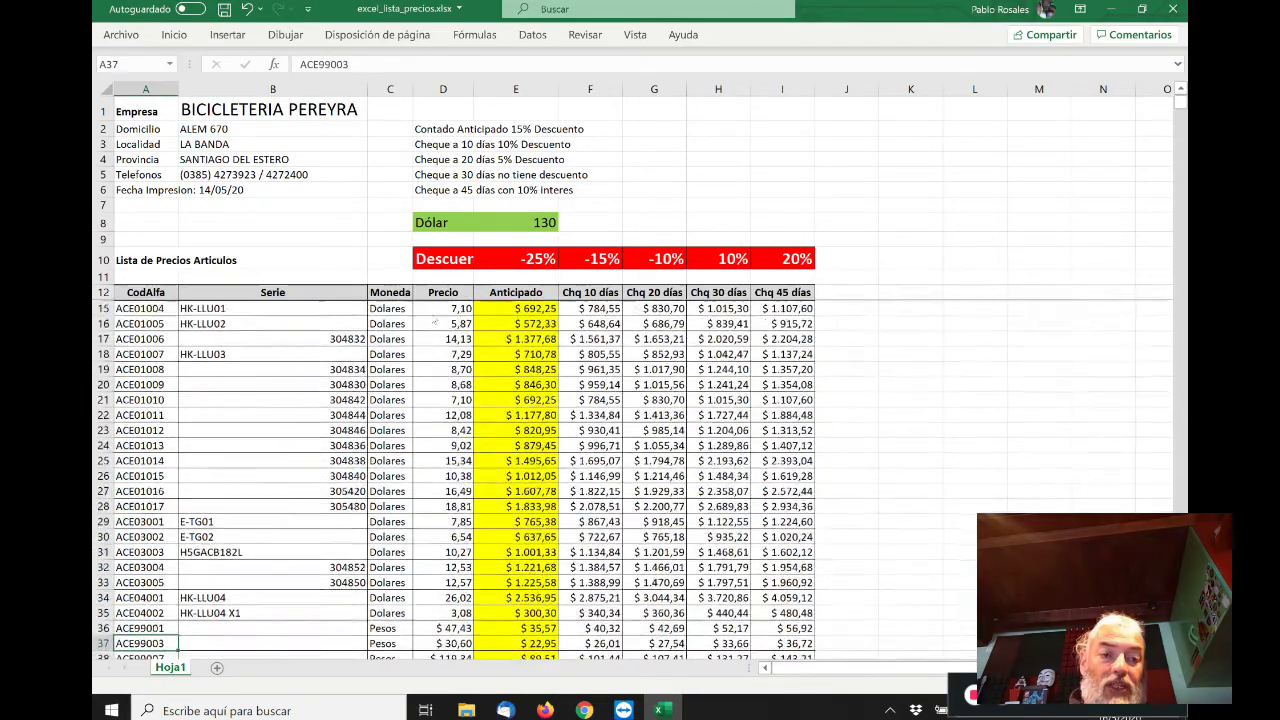
{"action": "key", "text": "Down"}
{"action": "key", "text": "Down"}
{"action": "key", "text": "Down"}
{"action": "key", "text": "Down"}
{"action": "key", "text": "Down"}
{"action": "key", "text": "Down"}
{"action": "key", "text": "Down"}
{"action": "key", "text": "Down"}
{"action": "key", "text": "Down"}
{"action": "key", "text": "Down"}
{"action": "key", "text": "Down"}
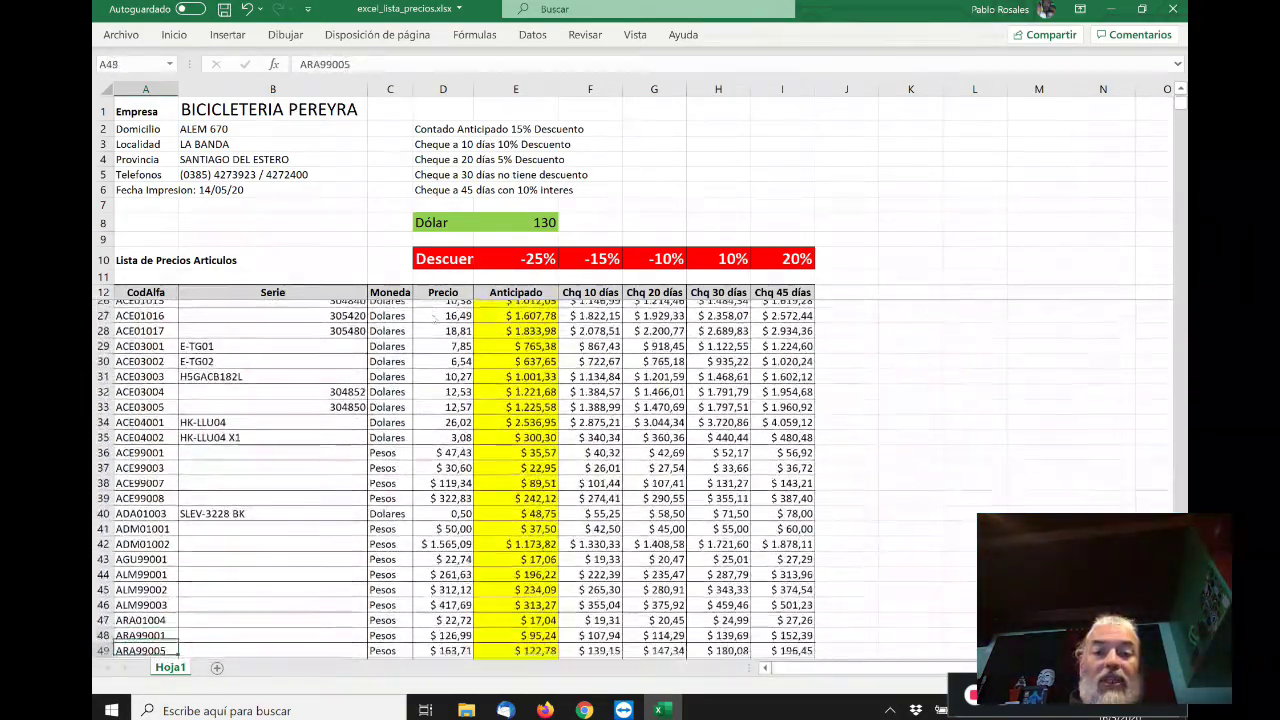
{"action": "key", "text": "Down"}
{"action": "key", "text": "Down"}
{"action": "key", "text": "Down"}
{"action": "key", "text": "Down"}
{"action": "key", "text": "Down"}
{"action": "key", "text": "Down"}
{"action": "key", "text": "Down"}
{"action": "key", "text": "Down"}
{"action": "key", "text": "Down"}
{"action": "key", "text": "Down"}
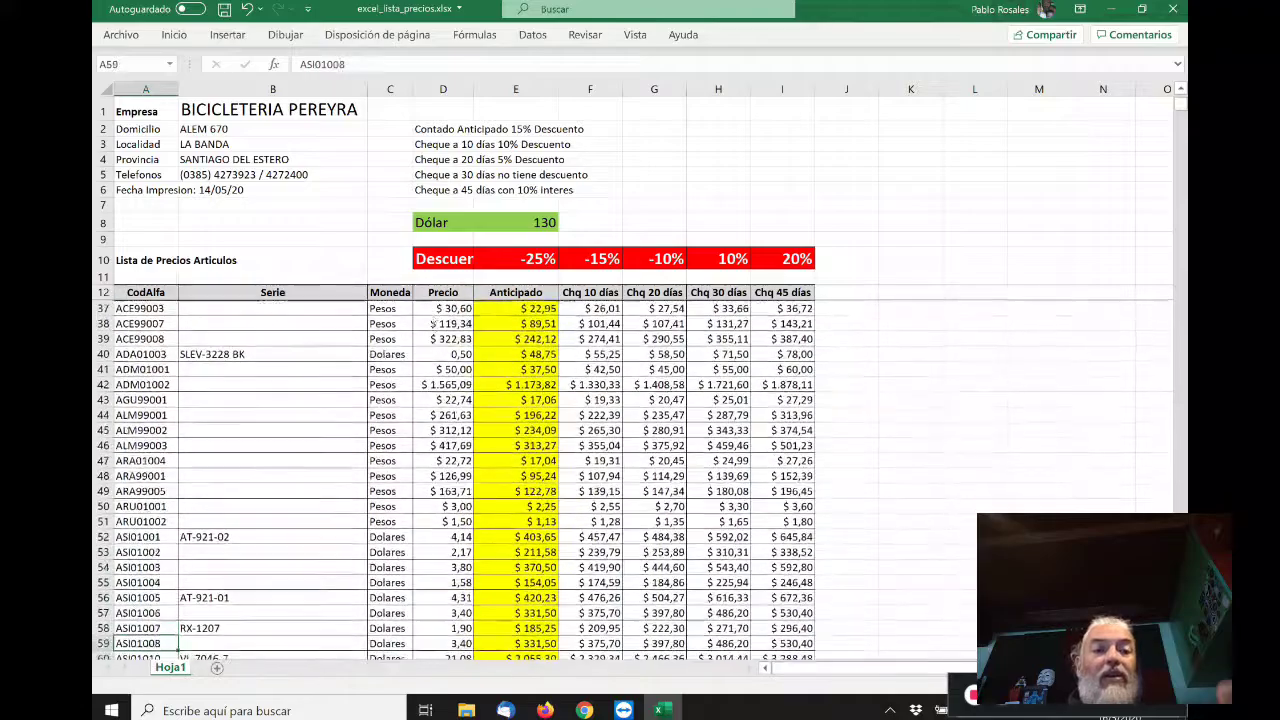
{"action": "key", "text": "Down"}
{"action": "key", "text": "Down"}
{"action": "key", "text": "Down"}
{"action": "key", "text": "Down"}
{"action": "key", "text": "Down"}
{"action": "key", "text": "Down"}
{"action": "key", "text": "Down"}
{"action": "key", "text": "Down"}
{"action": "key", "text": "Down"}
{"action": "key", "text": "Down"}
{"action": "key", "text": "Down"}
{"action": "key", "text": "Down"}
{"action": "key", "text": "Down"}
{"action": "key", "text": "Down"}
{"action": "key", "text": "Down"}
{"action": "key", "text": "Down"}
{"action": "key", "text": "Down"}
{"action": "key", "text": "Down"}
{"action": "key", "text": "Down"}
{"action": "key", "text": "Down"}
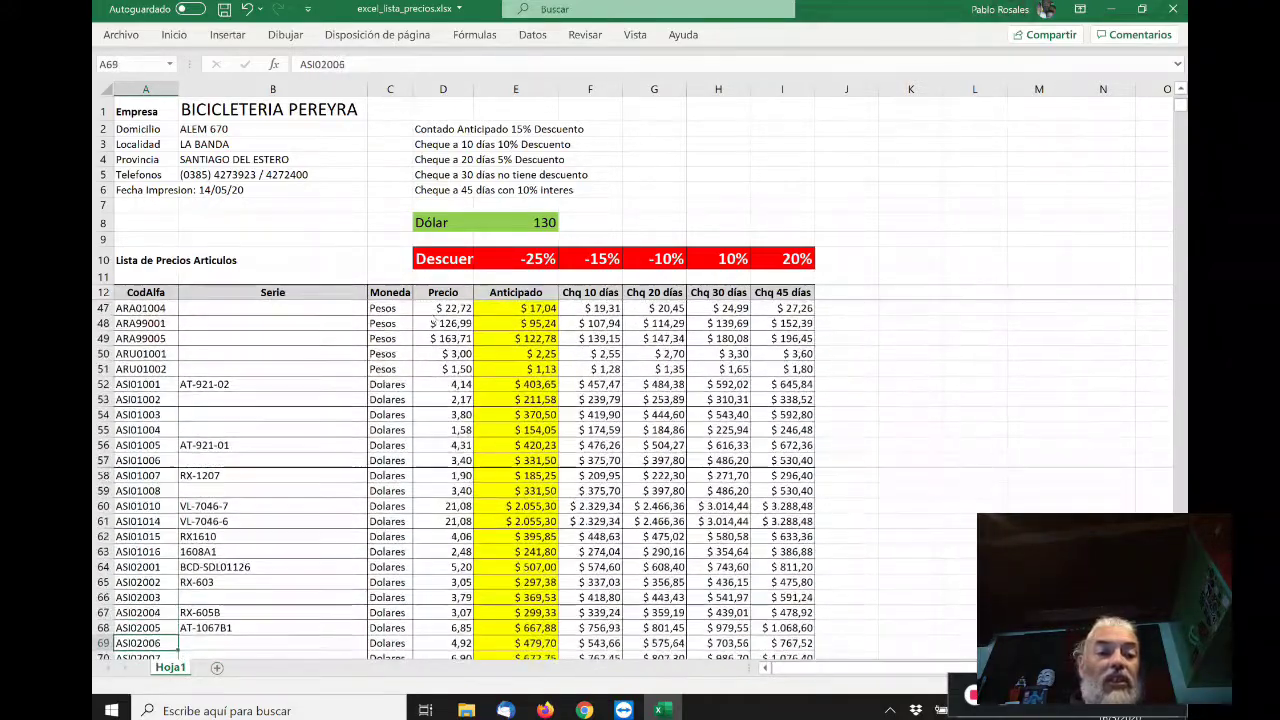
- Jump to the last article code in A4951 and inspect the Anticipado formula in E4951
{"action": "key", "text": "ctrl+Down"}
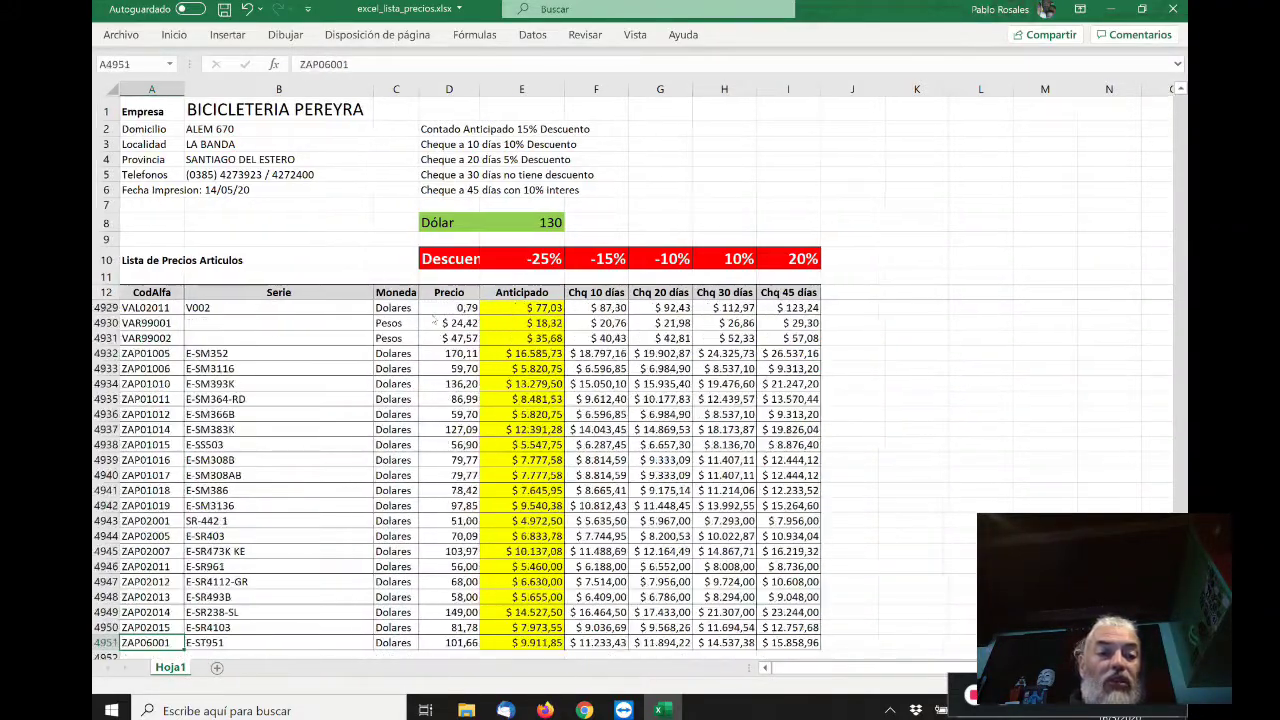
{"action": "key", "text": "Right"}
{"action": "key", "text": "Right"}
{"action": "key", "text": "Right"}
{"action": "key", "text": "Right"}
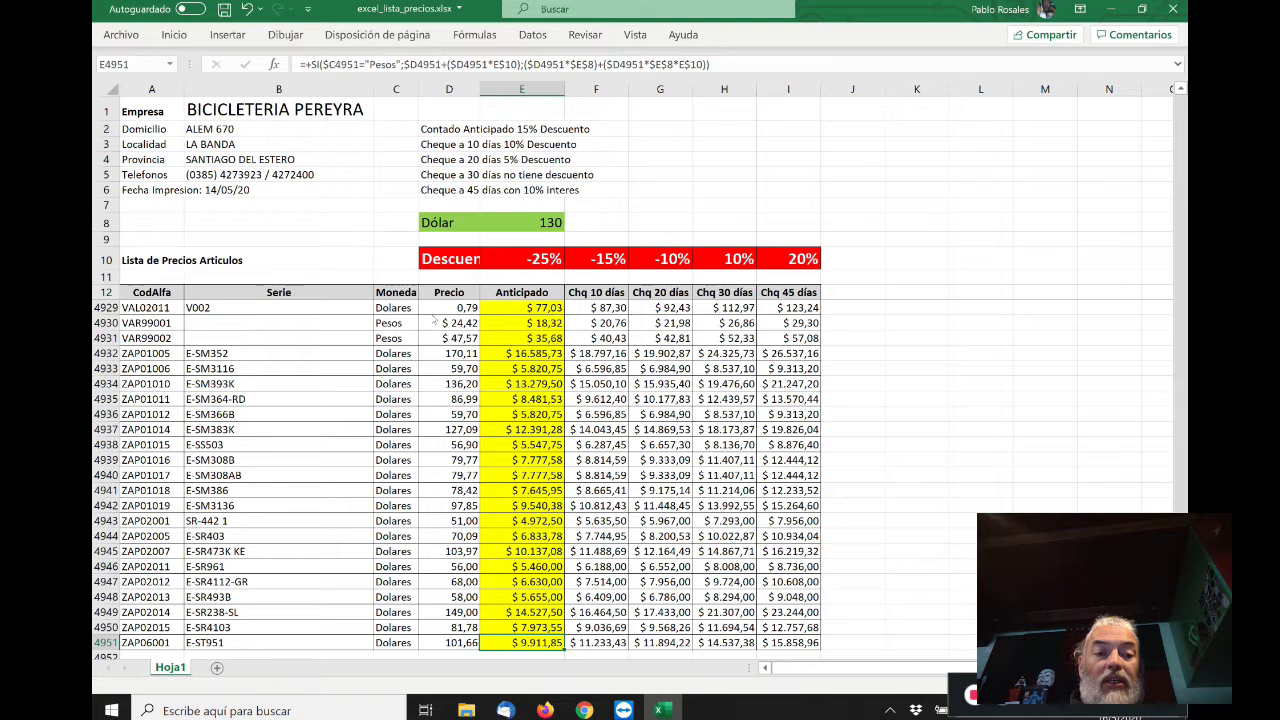
- Review the last article's row 4951 across its price columns against the frozen headings, ending at A4951
{"action": "key", "text": "Left"}
{"action": "key", "text": "Left"}
{"action": "key", "text": "Left"}
{"action": "key", "text": "Left"}
{"action": "key", "text": "Right"}
{"action": "key", "text": "Right"}
{"action": "key", "text": "Right"}
{"action": "key", "text": "Right"}
{"action": "key", "text": "Right"}
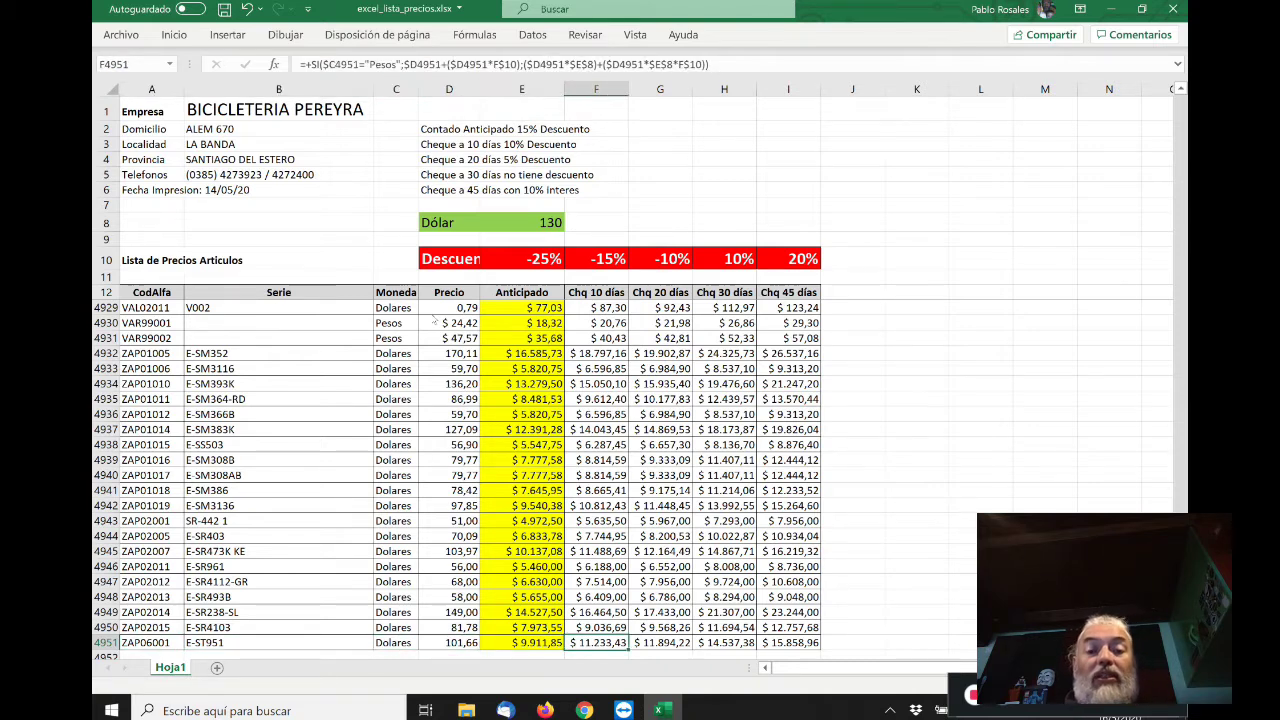
{"action": "key", "text": "Right"}
{"action": "key", "text": "Right"}
{"action": "key", "text": "Right"}
{"action": "key", "text": "Left"}
{"action": "key", "text": "Left"}
{"action": "key", "text": "Left"}
{"action": "key", "text": "Left"}
{"action": "key", "text": "Left"}
{"action": "key", "text": "Left"}
{"action": "key", "text": "Left"}
{"action": "key", "text": "Left"}
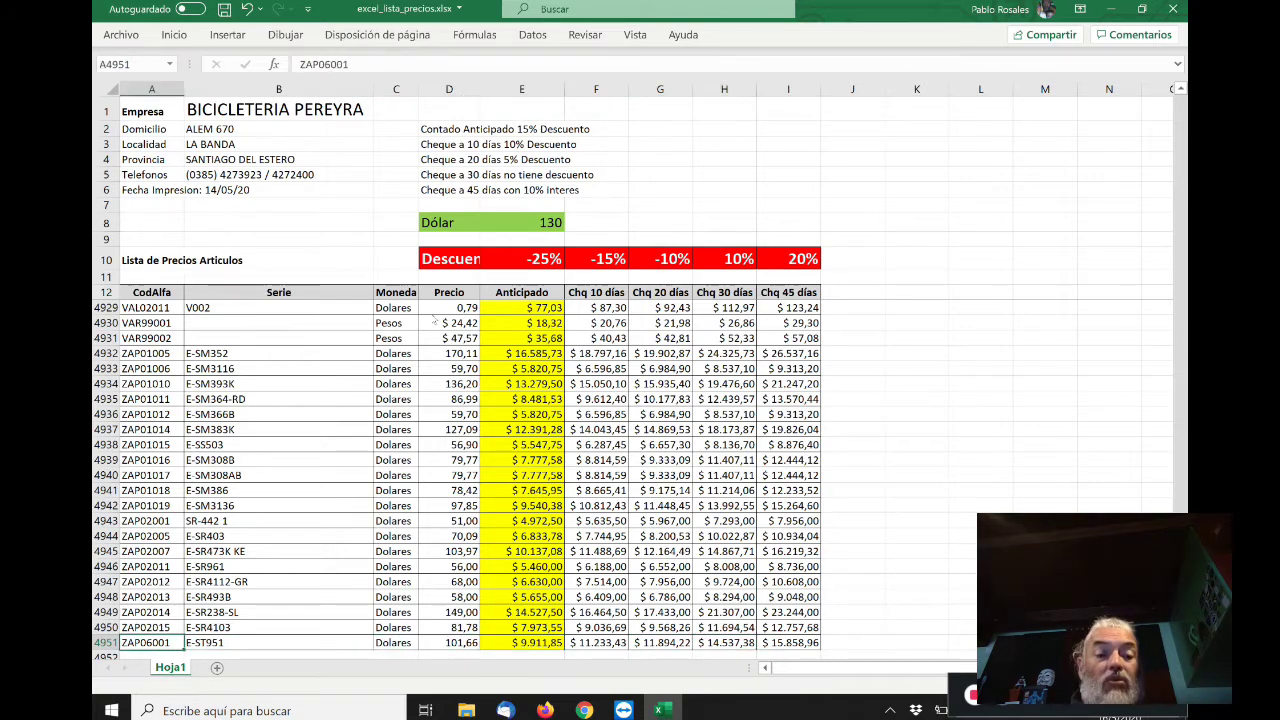
- Return to the top of the list and review the row 12 column headings, ending at CodAlfa in A12
{"action": "key", "text": "ctrl+Up"}
{"action": "key", "text": "Down"}
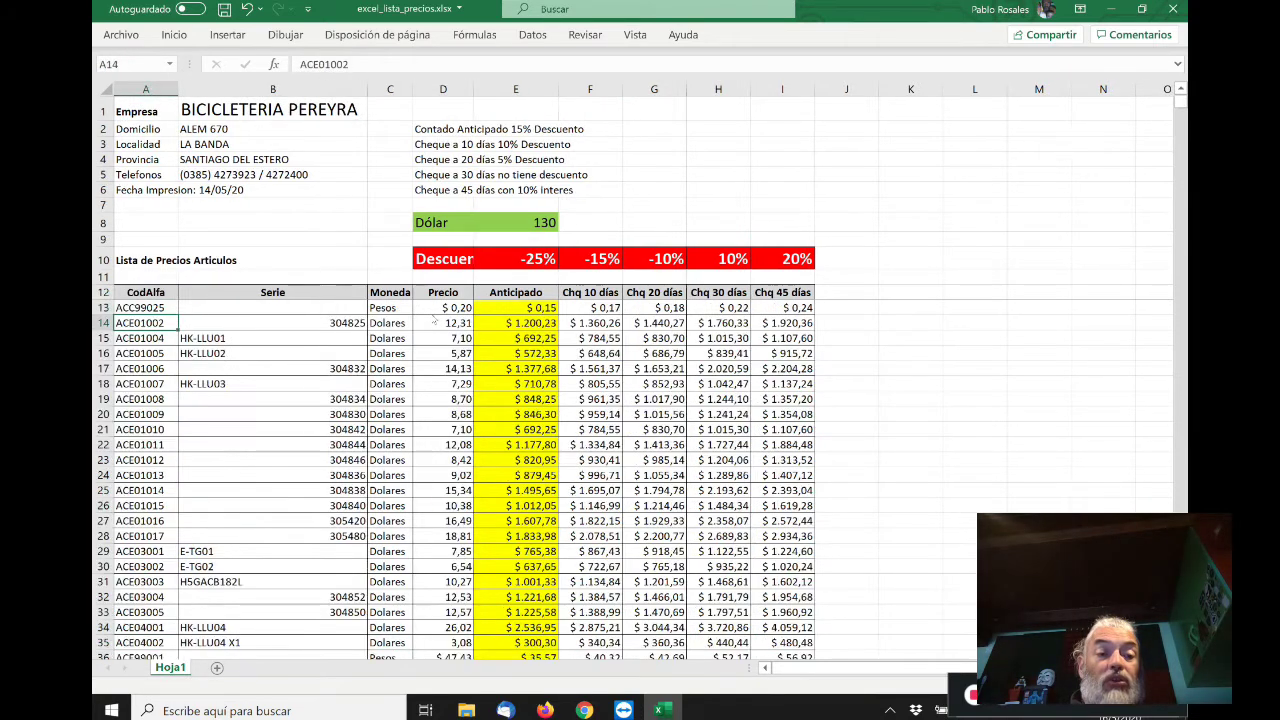
{"action": "key", "text": "Down"}
{"action": "key", "text": "Up"}
{"action": "key", "text": "Up"}
{"action": "key", "text": "Right"}
{"action": "key", "text": "Right"}
{"action": "key", "text": "Right"}
{"action": "key", "text": "Right"}
{"action": "key", "text": "Right"}
{"action": "key", "text": "Right"}
{"action": "key", "text": "Right"}
{"action": "key", "text": "Right"}
{"action": "key", "text": "Right"}
{"action": "key", "text": "Right"}
{"action": "key", "text": "Right"}
{"action": "key", "text": "Right"}
{"action": "key", "text": "Right"}
{"action": "key", "text": "Right"}
{"action": "key", "text": "Right"}
{"action": "key", "text": "Right"}
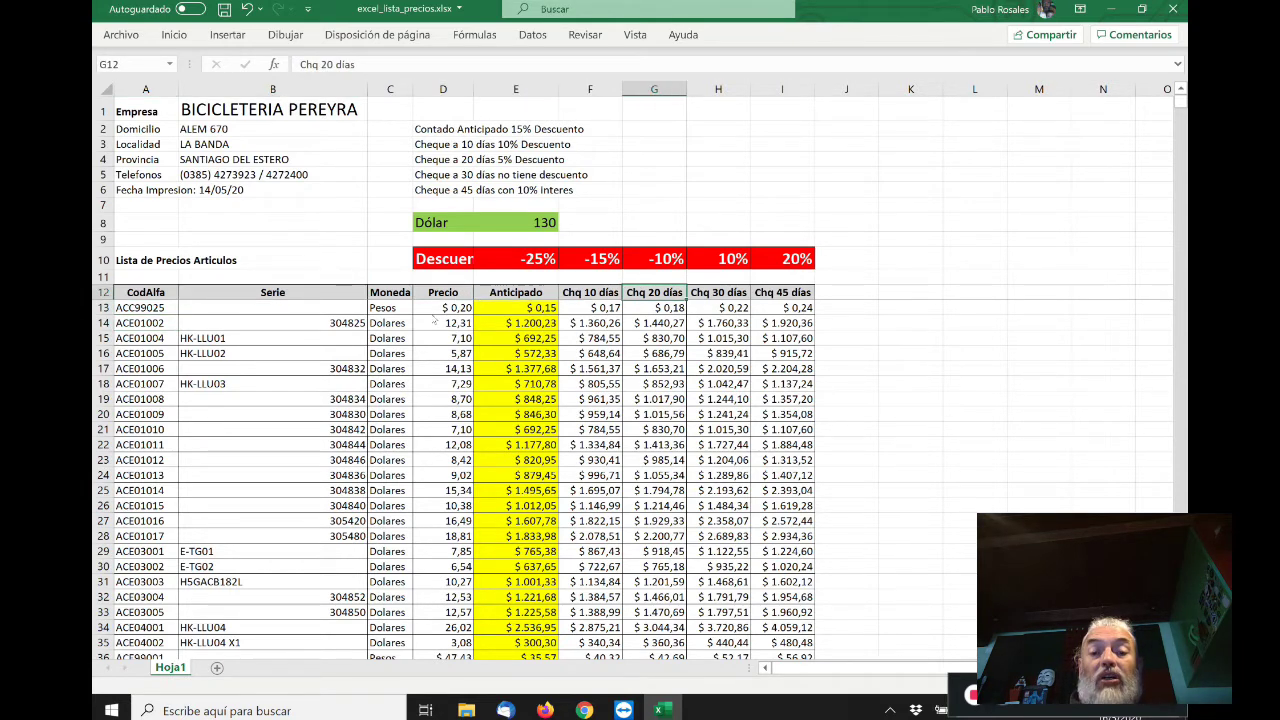
{"action": "key", "text": "Left"}
{"action": "key", "text": "Left"}
{"action": "key", "text": "Left"}
{"action": "key", "text": "Left"}
{"action": "key", "text": "Left"}
{"action": "key", "text": "Left"}
{"action": "key", "text": "Left"}
{"action": "key", "text": "Left"}
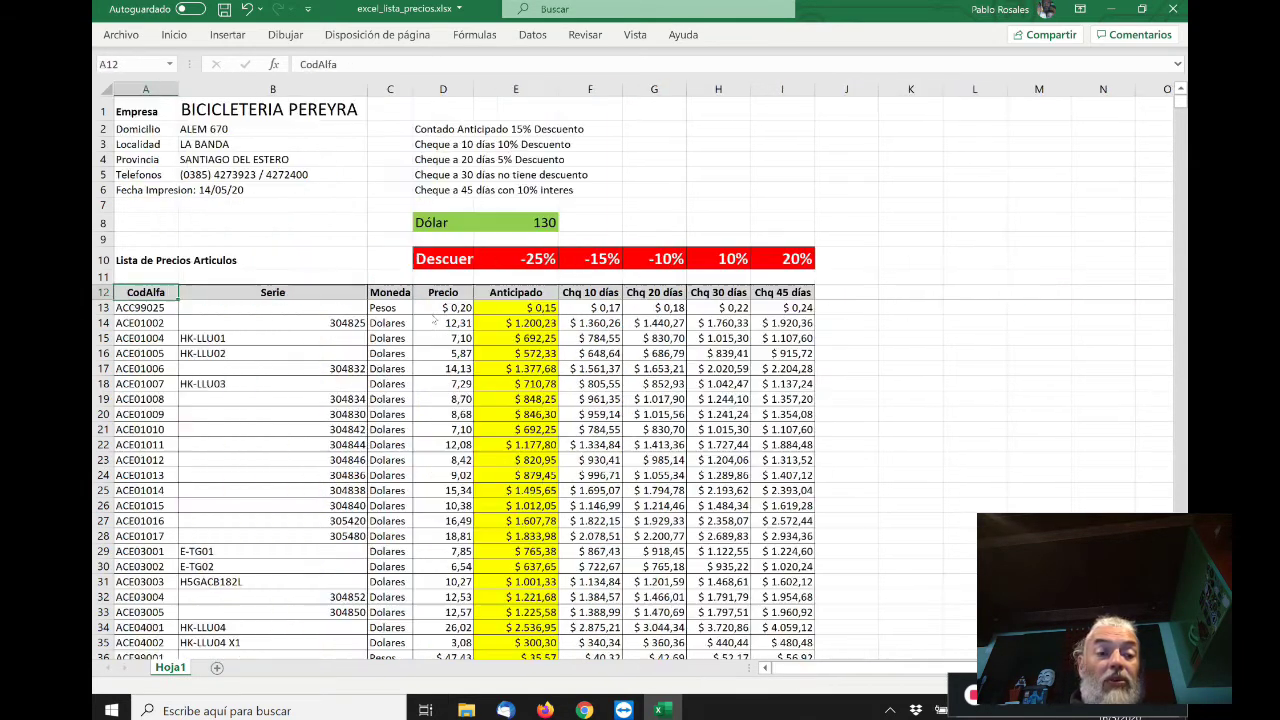
- Move along row 12 beyond the table to P12 to check horizontal scrolling, and return to A12
{"action": "key", "text": "Right"}
{"action": "key", "text": "Right"}
{"action": "key", "text": "Right"}
{"action": "key", "text": "Right"}
{"action": "key", "text": "Right"}
{"action": "key", "text": "Right"}
{"action": "key", "text": "Right"}
{"action": "key", "text": "Right"}
{"action": "key", "text": "Left"}
{"action": "key", "text": "Left"}
{"action": "key", "text": "Left"}
{"action": "key", "text": "Left"}
{"action": "key", "text": "Left"}
{"action": "key", "text": "Left"}
{"action": "key", "text": "Left"}
{"action": "key", "text": "Left"}
{"action": "key", "text": "Left"}
{"action": "key", "text": "Left"}
{"action": "key", "text": "Left"}
{"action": "key", "text": "Left"}
{"action": "key", "text": "Left"}
{"action": "key", "text": "Left"}
{"action": "key", "text": "Left"}
{"action": "key", "text": "Left"}
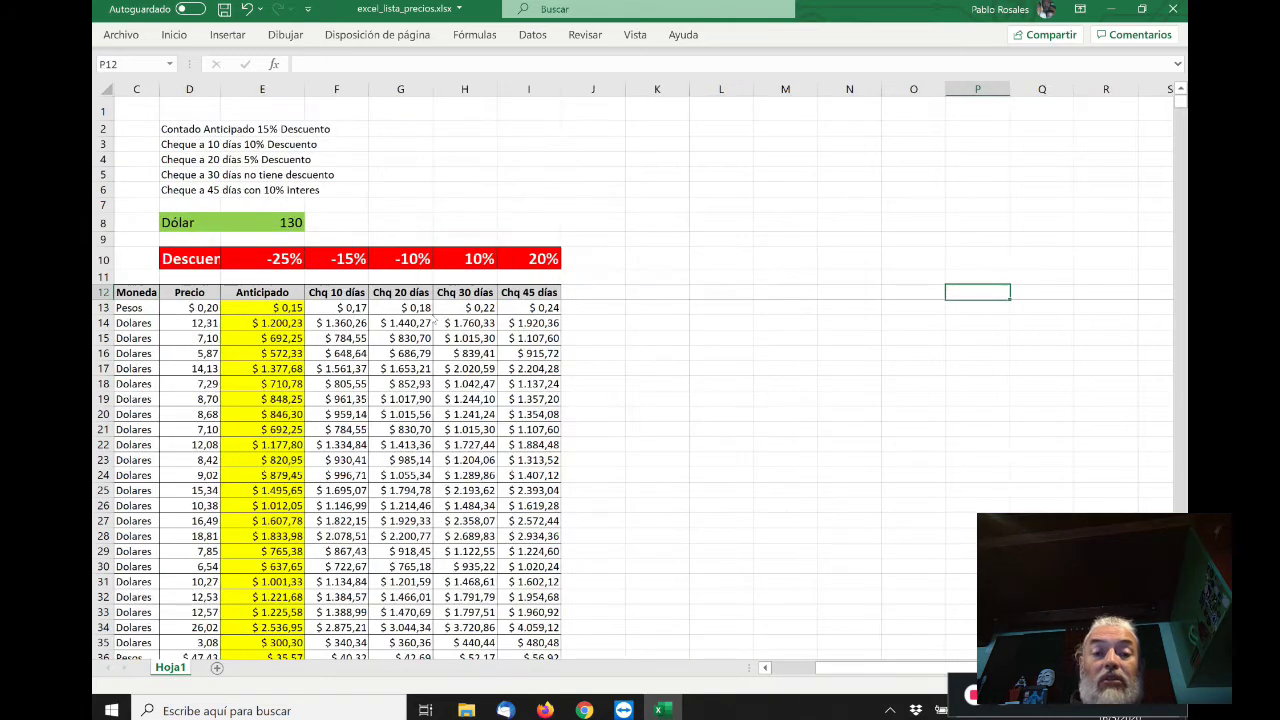
- Move down the CodAlfa column to A127 to check how the frozen header rows behave while scrolling
{"action": "key", "text": "Down"}
{"action": "key", "text": "Down"}
{"action": "key", "text": "Down"}
{"action": "key", "text": "Down"}
{"action": "key", "text": "Down"}
{"action": "key", "text": "Down"}
{"action": "key", "text": "Down"}
{"action": "key", "text": "Down"}
{"action": "key", "text": "Down"}
{"action": "key", "text": "Down"}
{"action": "key", "text": "Down"}
{"action": "key", "text": "Down"}
{"action": "key", "text": "Down"}
{"action": "key", "text": "Down"}
{"action": "key", "text": "Down"}
{"action": "key", "text": "Down"}
{"action": "key", "text": "Down"}
{"action": "key", "text": "Down"}
{"action": "key", "text": "Down"}
{"action": "key", "text": "Down"}
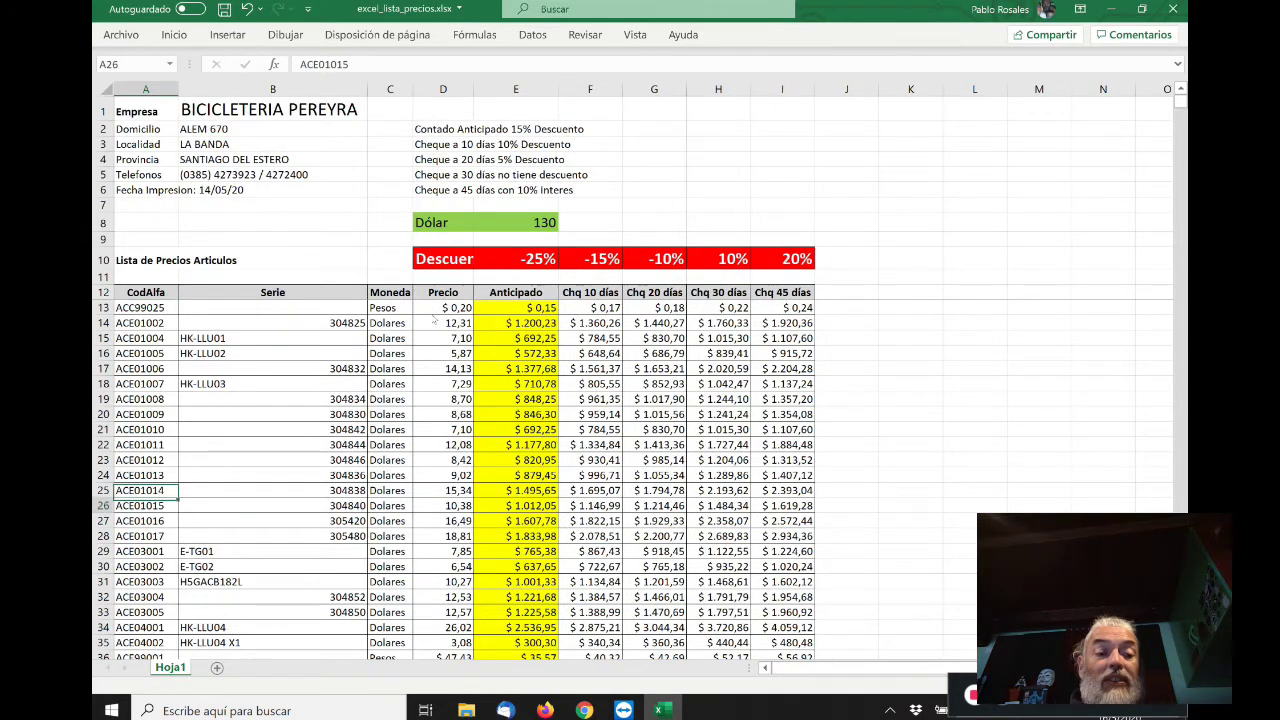
{"action": "key", "text": "Down"}
{"action": "key", "text": "Down"}
{"action": "key", "text": "Down"}
{"action": "key", "text": "Down"}
{"action": "key", "text": "Down"}
{"action": "key", "text": "Down"}
{"action": "key", "text": "Down"}
{"action": "key", "text": "Down"}
{"action": "key", "text": "Down"}
{"action": "key", "text": "Down"}
{"action": "key", "text": "Down"}
{"action": "key", "text": "Down"}
{"action": "key", "text": "Down"}
{"action": "key", "text": "Down"}
{"action": "key", "text": "Down"}
{"action": "key", "text": "Down"}
{"action": "key", "text": "Down"}
{"action": "key", "text": "Down"}
{"action": "key", "text": "Down"}
{"action": "key", "text": "Down"}
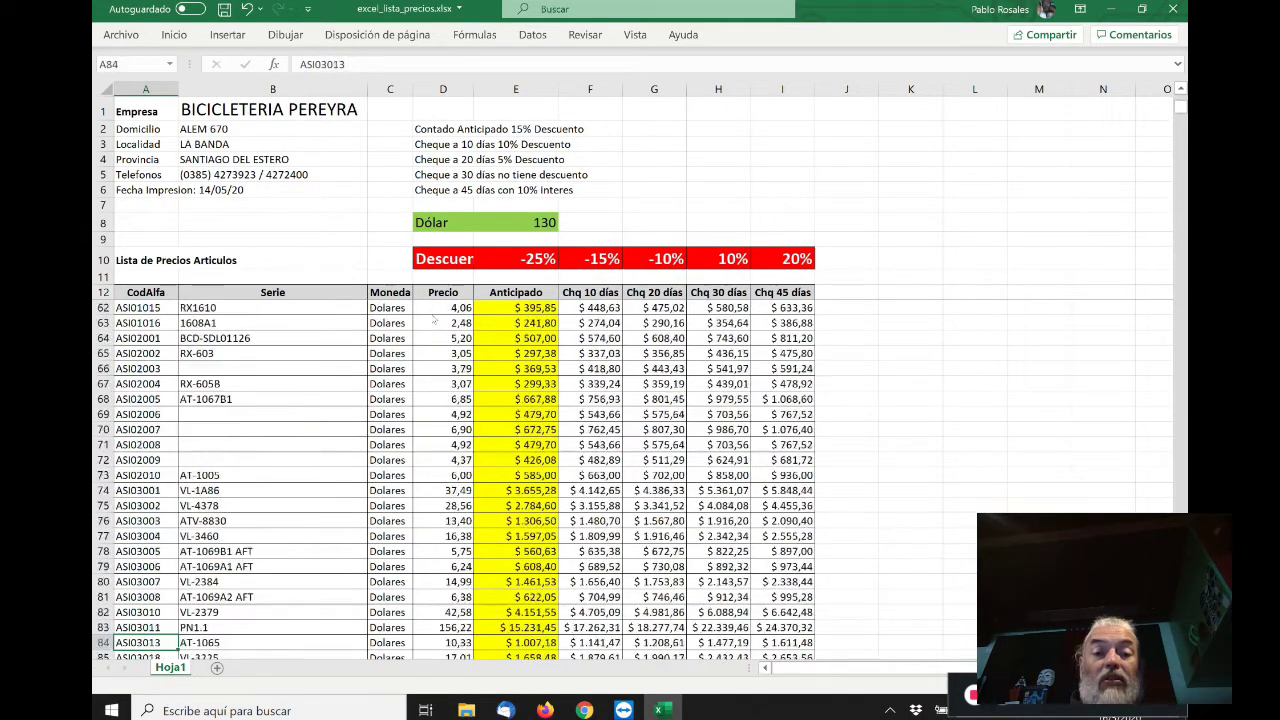
{"action": "key", "text": "Down"}
{"action": "key", "text": "Down"}
{"action": "key", "text": "Down"}
{"action": "key", "text": "Down"}
{"action": "key", "text": "Down"}
{"action": "key", "text": "Down"}
{"action": "key", "text": "Down"}
{"action": "key", "text": "Down"}
{"action": "key", "text": "Down"}
{"action": "key", "text": "Down"}
{"action": "key", "text": "Down"}
{"action": "key", "text": "Down"}
{"action": "key", "text": "Down"}
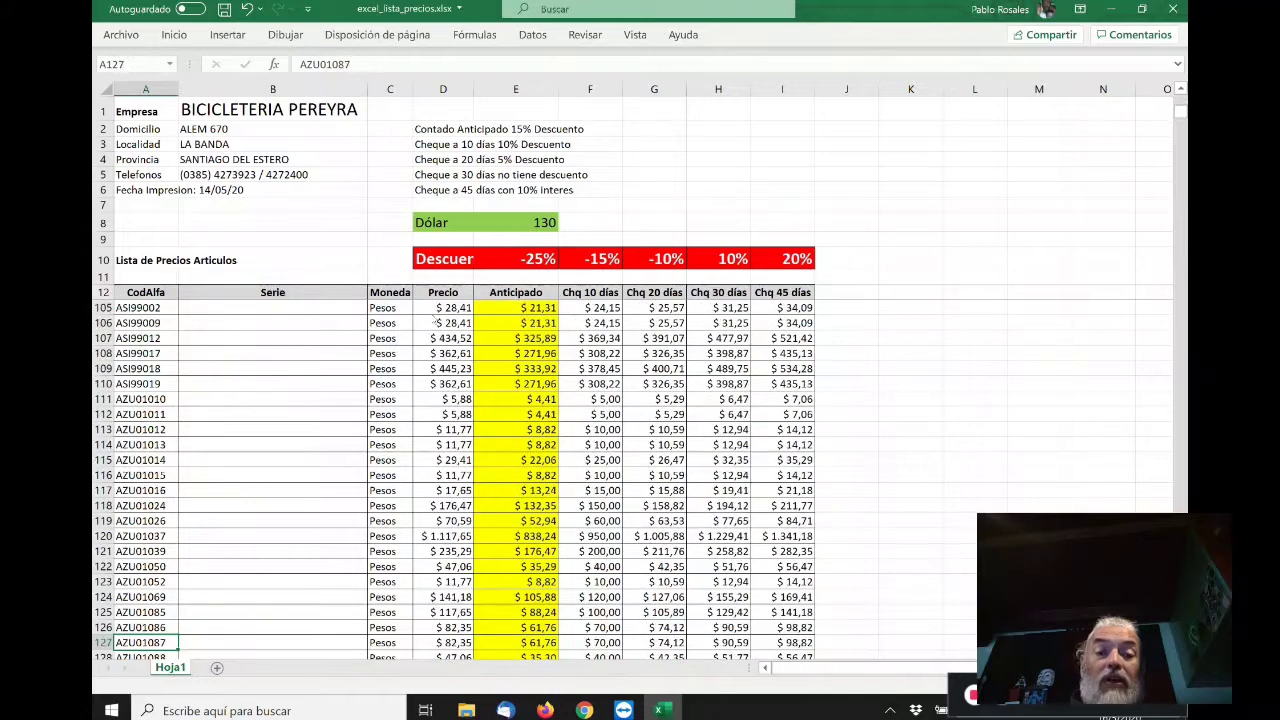
- Return to the row 12 headings and move along them past X12 to check horizontal scrolling without frozen columns
{"action": "key", "text": "ctrl+Up"}
{"action": "key", "text": "Down"}
{"action": "key", "text": "Up"}
{"action": "key", "text": "Right"}
{"action": "key", "text": "Right"}
{"action": "key", "text": "Right"}
{"action": "key", "text": "Right"}
{"action": "key", "text": "Right"}
{"action": "key", "text": "Right"}
{"action": "key", "text": "Right"}
{"action": "key", "text": "Right"}
{"action": "key", "text": "Right"}
{"action": "key", "text": "Right"}
{"action": "key", "text": "Right"}
{"action": "key", "text": "Right"}
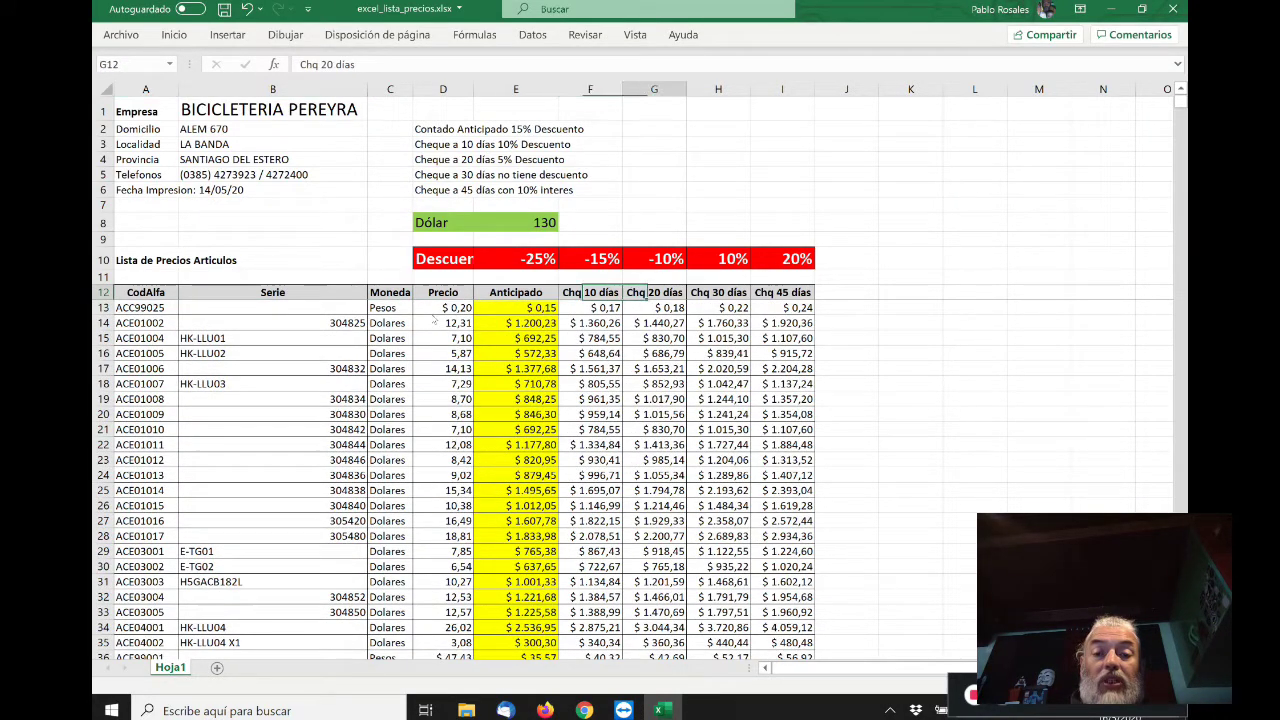
{"action": "key", "text": "Right"}
{"action": "key", "text": "Right"}
{"action": "key", "text": "Right"}
{"action": "key", "text": "Right"}
{"action": "key", "text": "Right"}
{"action": "key", "text": "Right"}
{"action": "key", "text": "Right"}
{"action": "key", "text": "Right"}
{"action": "key", "text": "Right"}
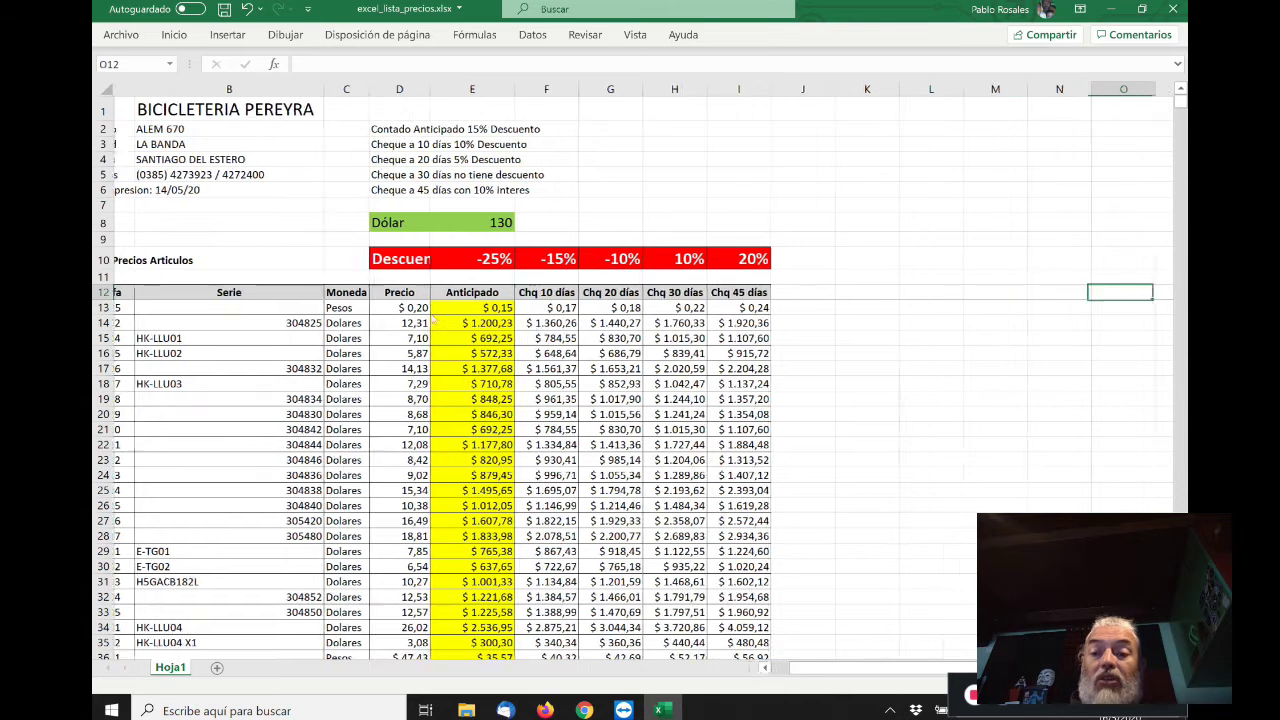
{"action": "key", "text": "Right"}
{"action": "key", "text": "Right"}
{"action": "key", "text": "Right"}
{"action": "key", "text": "Right"}
{"action": "key", "text": "Right"}
{"action": "key", "text": "Right"}
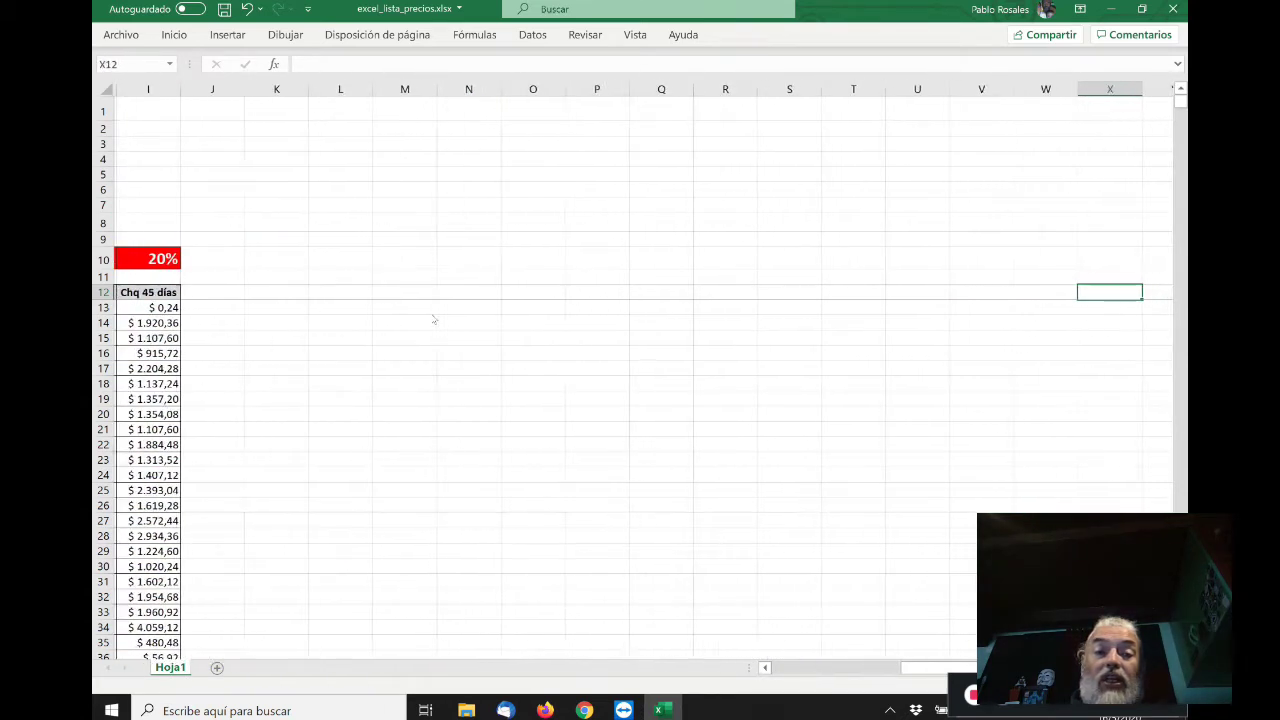
- Go back along row 12 to the first column and select the first article code in A13
{"action": "key", "text": "Left"}
{"action": "key", "text": "Left"}
{"action": "key", "text": "Left"}
{"action": "key", "text": "Left"}
{"action": "key", "text": "Left"}
{"action": "key", "text": "Left"}
{"action": "key", "text": "Left"}
{"action": "key", "text": "Left"}
{"action": "key", "text": "Left"}
{"action": "key", "text": "Left"}
{"action": "key", "text": "Left"}
{"action": "key", "text": "Left"}
{"action": "key", "text": "Left"}
{"action": "key", "text": "Left"}
{"action": "key", "text": "Left"}
{"action": "key", "text": "Left"}
{"action": "key", "text": "Left"}
{"action": "key", "text": "Left"}
{"action": "key", "text": "Left"}
{"action": "key", "text": "Left"}
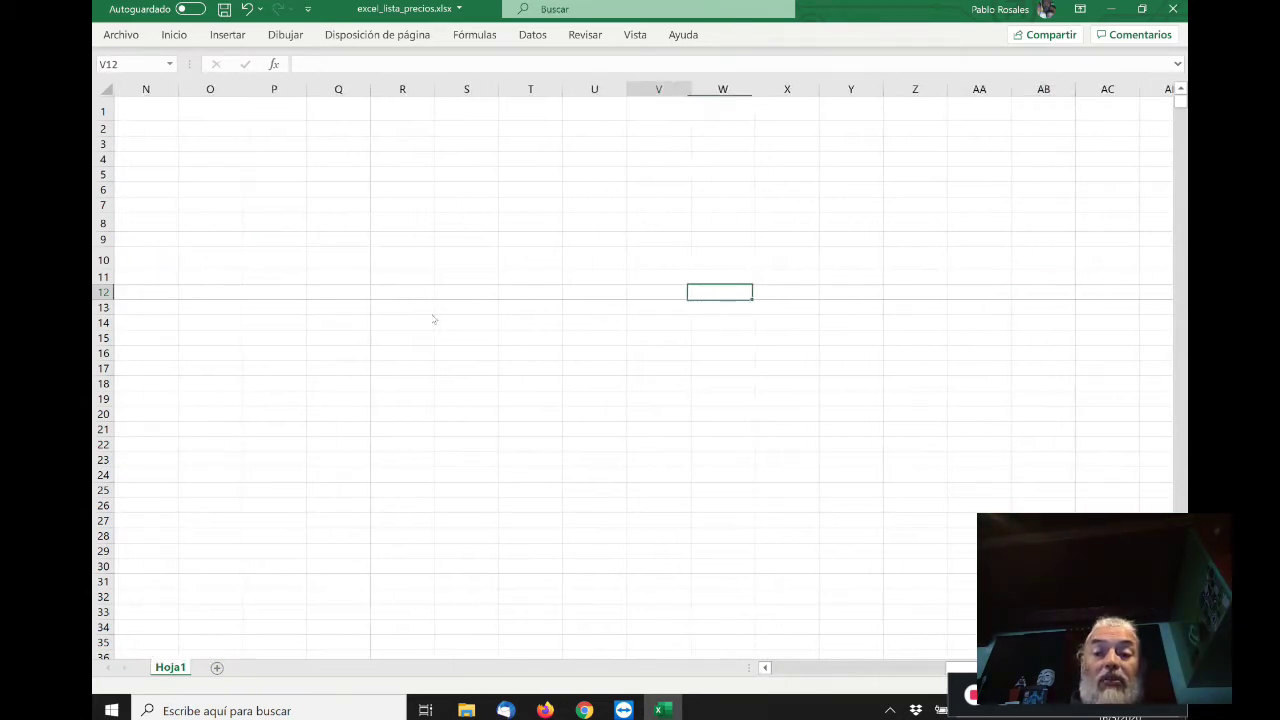
{"action": "key", "text": "Down"}
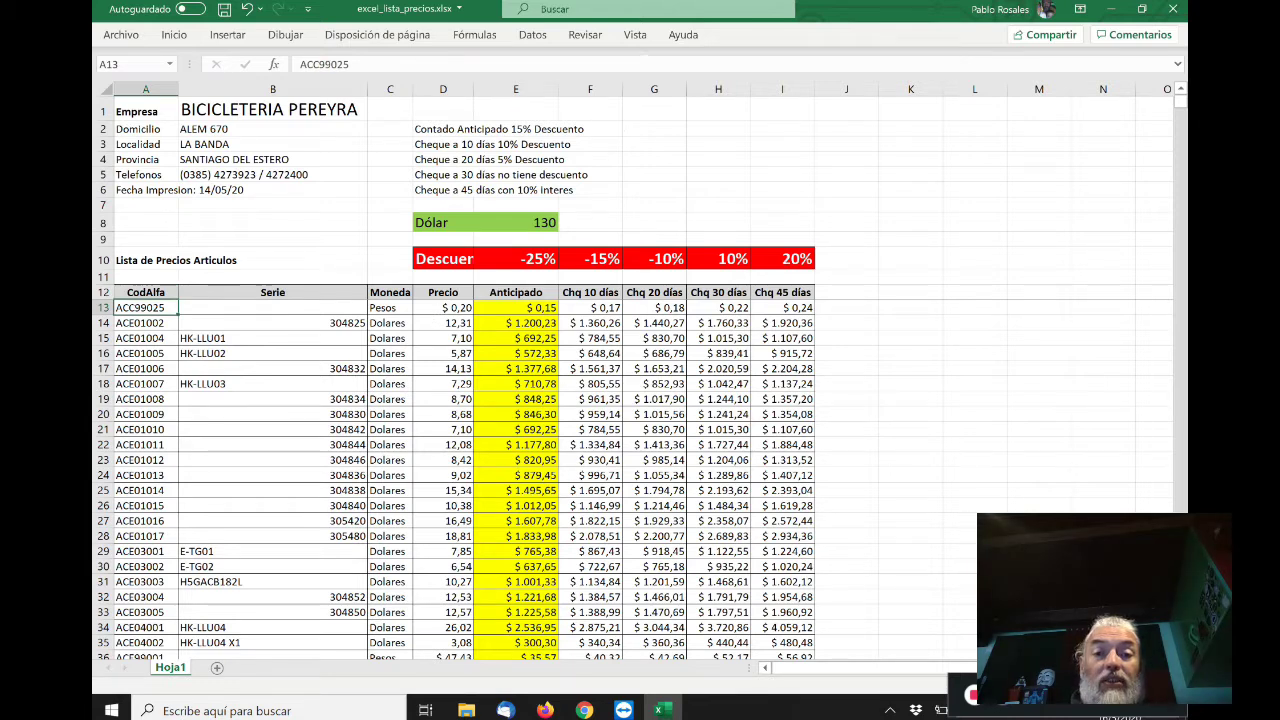
- Unfreeze the sheet's panes
{"action": "left_click", "coordinate": [638, 38]}
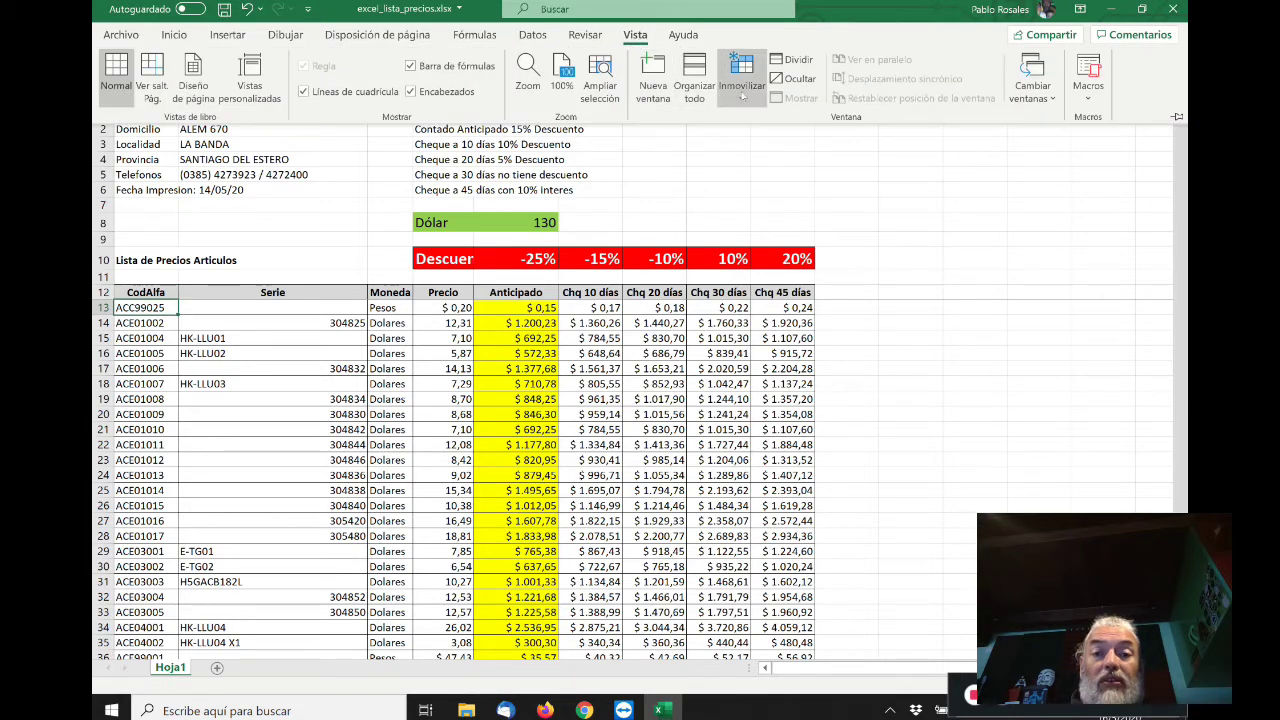
{"action": "left_click", "coordinate": [743, 95]}
{"action": "left_click", "coordinate": [798, 133]}
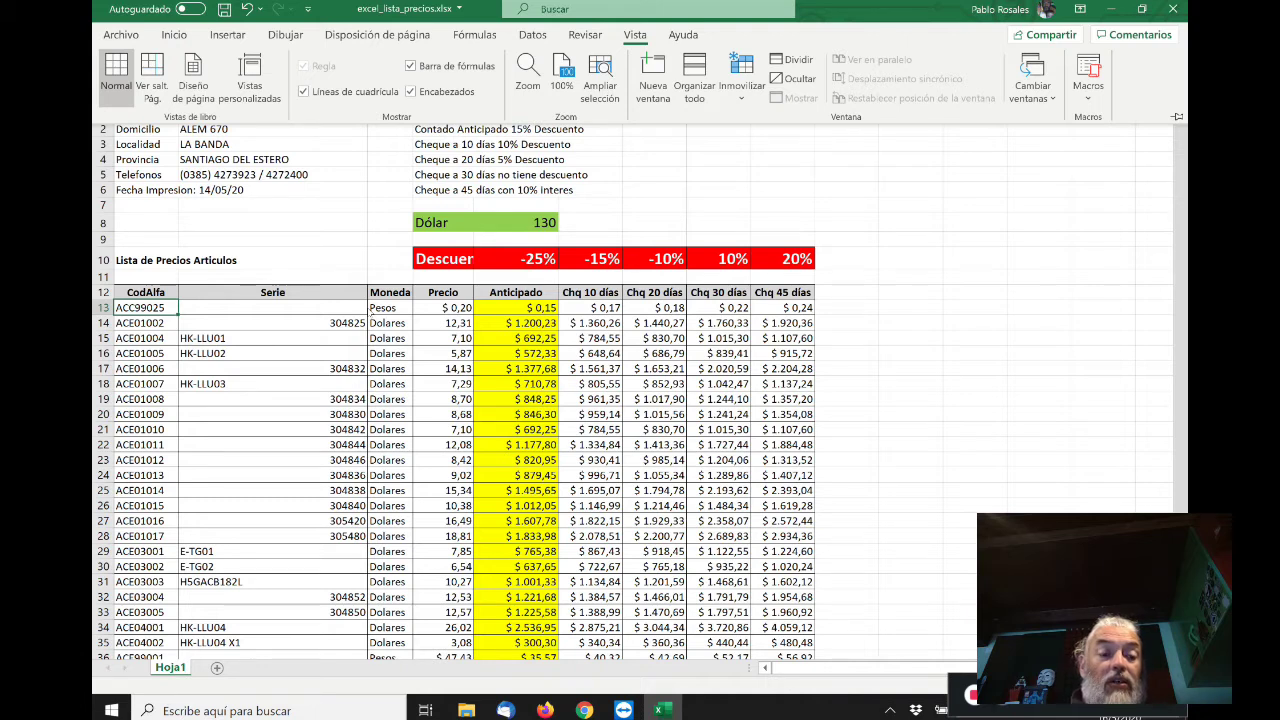
{"action": "key", "text": "Escape"}
- Examine the cells around the boundary between header row 12 and row 13, ending at B13 under Serie
{"action": "key", "text": "Up"}
{"action": "key", "text": "Down"}
{"action": "key", "text": "Right"}
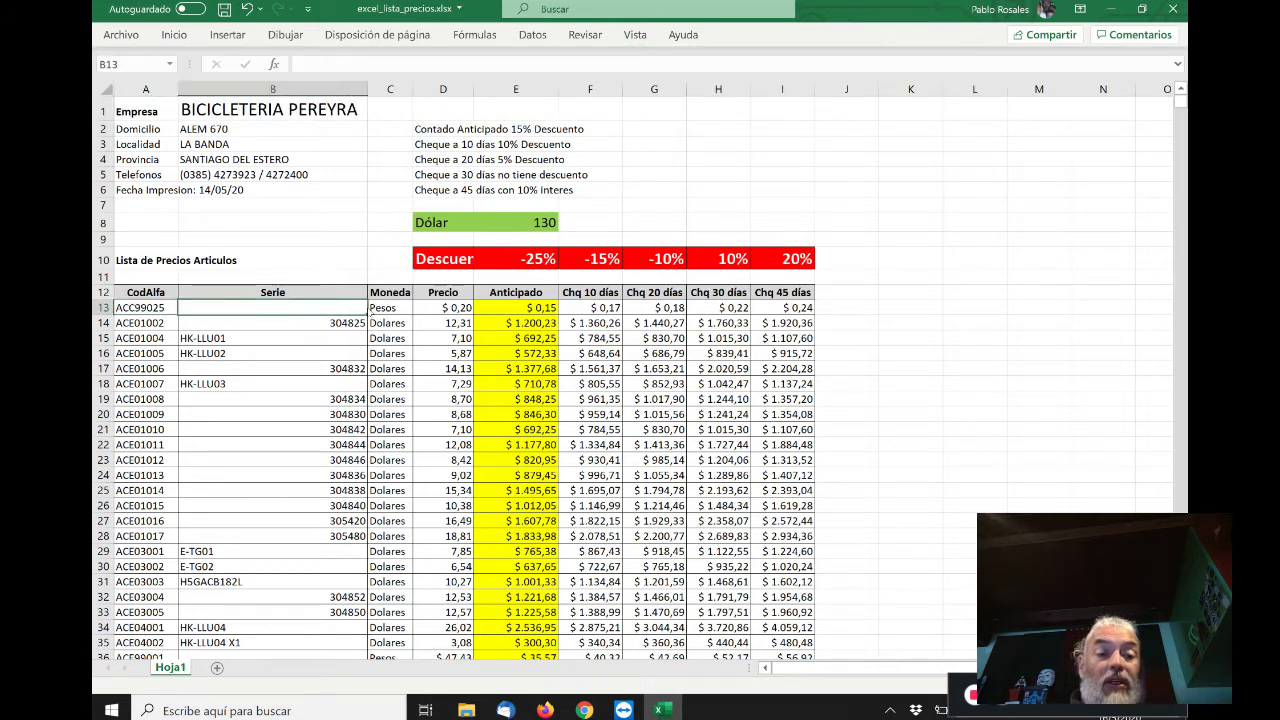
{"action": "key", "text": "Up"}
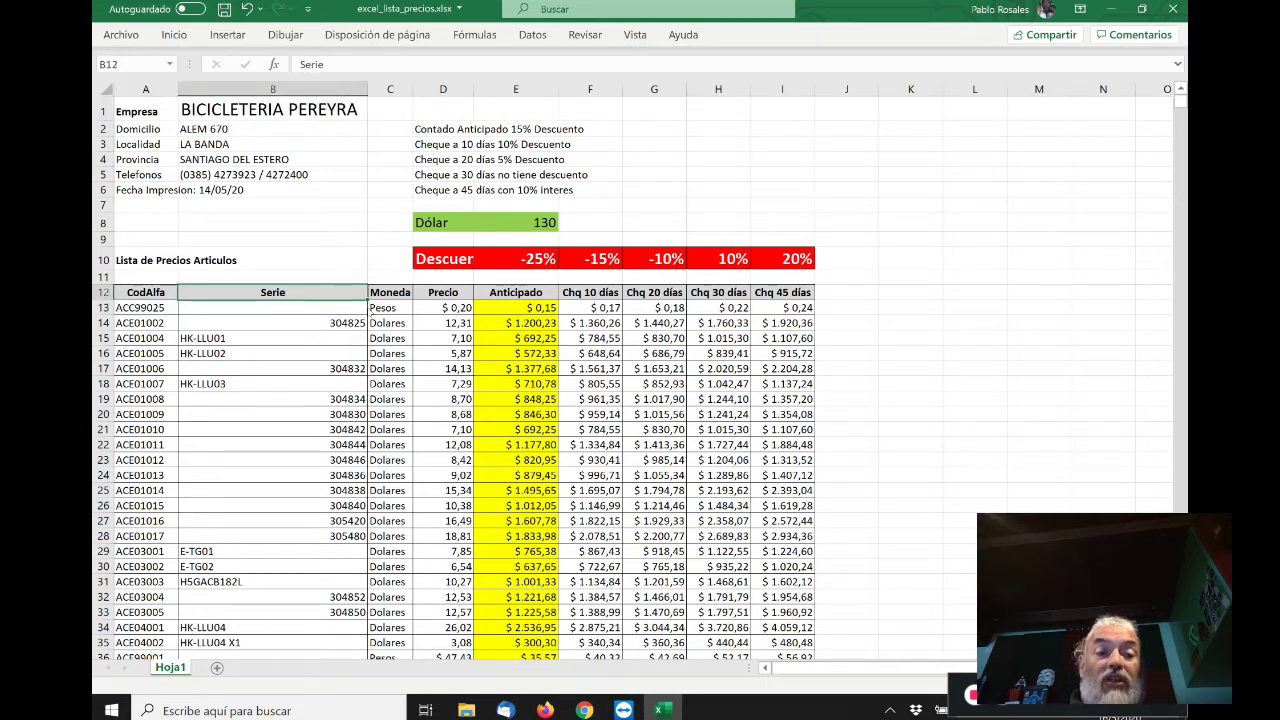
{"action": "key", "text": "Down"}
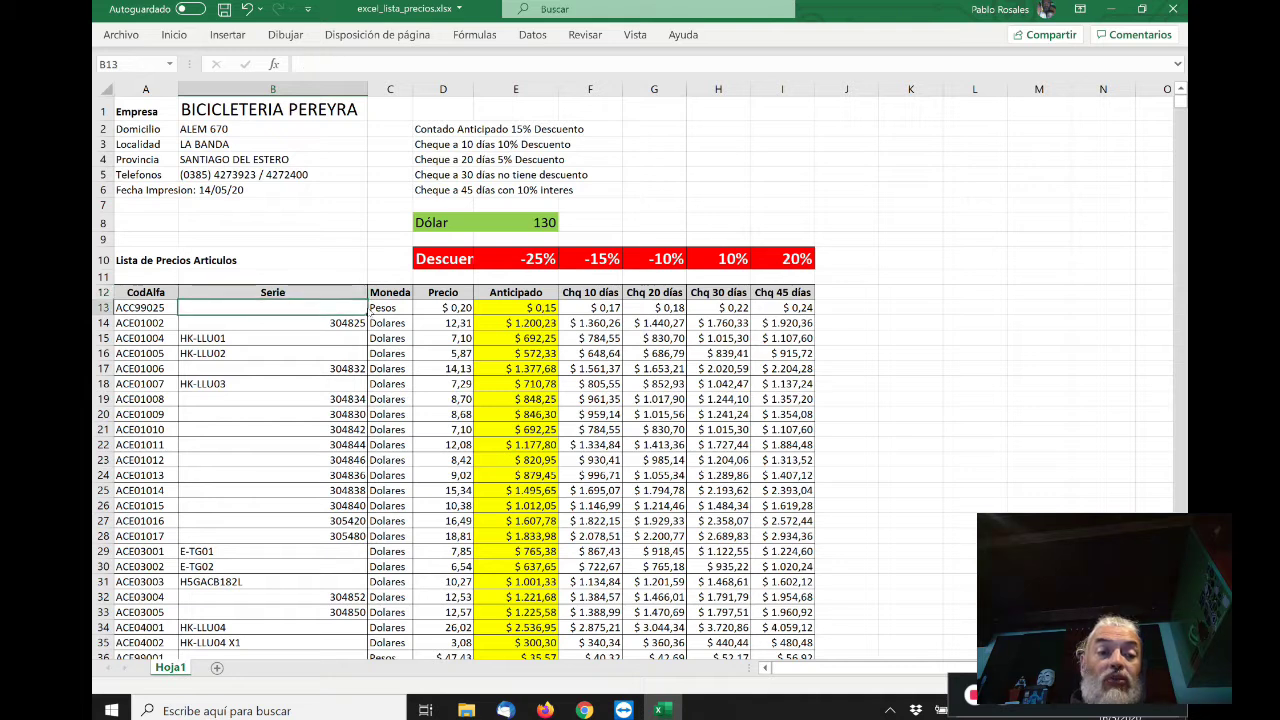
- Move along row 13 beyond the table to AJ13 to check how the article columns scroll away
{"action": "key", "text": "Left"}
{"action": "key", "text": "Right"}
{"action": "key", "text": "Right"}
{"action": "key", "text": "Right"}
{"action": "key", "text": "Right"}
{"action": "key", "text": "Right"}
{"action": "key", "text": "Right"}
{"action": "key", "text": "Right"}
{"action": "key", "text": "Right"}
{"action": "key", "text": "Right"}
{"action": "key", "text": "Right"}
{"action": "key", "text": "Right"}
{"action": "key", "text": "Right"}
{"action": "key", "text": "Right"}
{"action": "key", "text": "Right"}
{"action": "key", "text": "Right"}
{"action": "key", "text": "Right"}
{"action": "key", "text": "Right"}
{"action": "key", "text": "Right"}
{"action": "key", "text": "Right"}
{"action": "key", "text": "Right"}
{"action": "key", "text": "Right"}
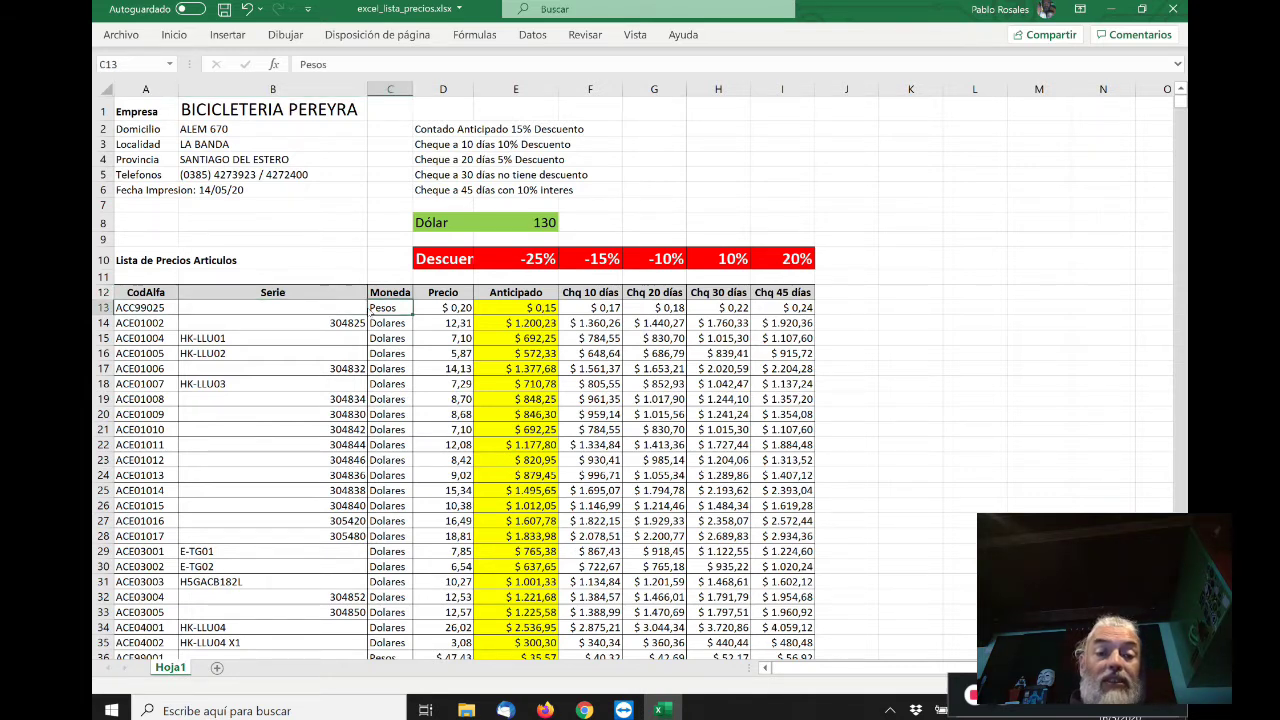
- Return along row 13 to the table and select the first article's Precio cell, D13
{"action": "key", "text": "Left"}
{"action": "key", "text": "Left"}
{"action": "key", "text": "Left"}
{"action": "key", "text": "Left"}
{"action": "key", "text": "Left"}
{"action": "key", "text": "Left"}
{"action": "key", "text": "Left"}
{"action": "key", "text": "Left"}
{"action": "key", "text": "Left"}
{"action": "key", "text": "Left"}
{"action": "key", "text": "Left"}
{"action": "key", "text": "Left"}
{"action": "key", "text": "Left"}
{"action": "key", "text": "Left"}
{"action": "key", "text": "Left"}
{"action": "key", "text": "Left"}
{"action": "key", "text": "Left"}
{"action": "key", "text": "Left"}
{"action": "key", "text": "Left"}
{"action": "key", "text": "Left"}
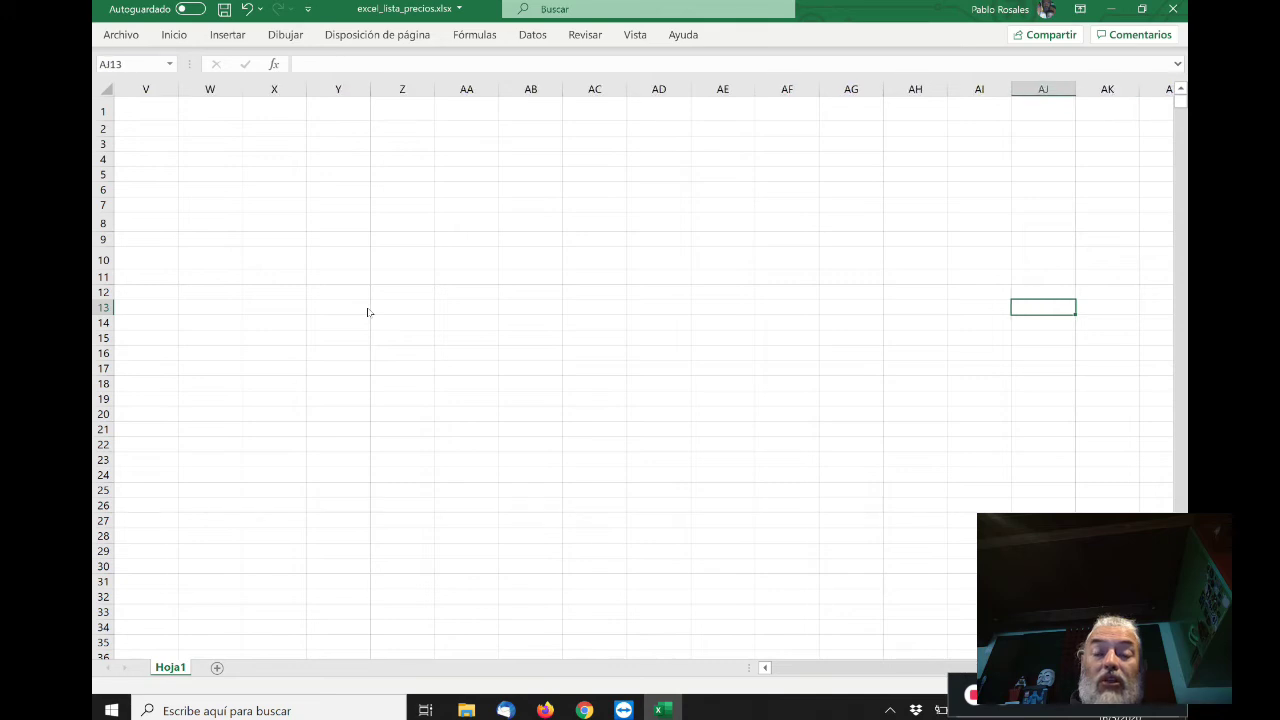
{"action": "key", "text": "Right"}
{"action": "key", "text": "Left"}
{"action": "key", "text": "Right"}
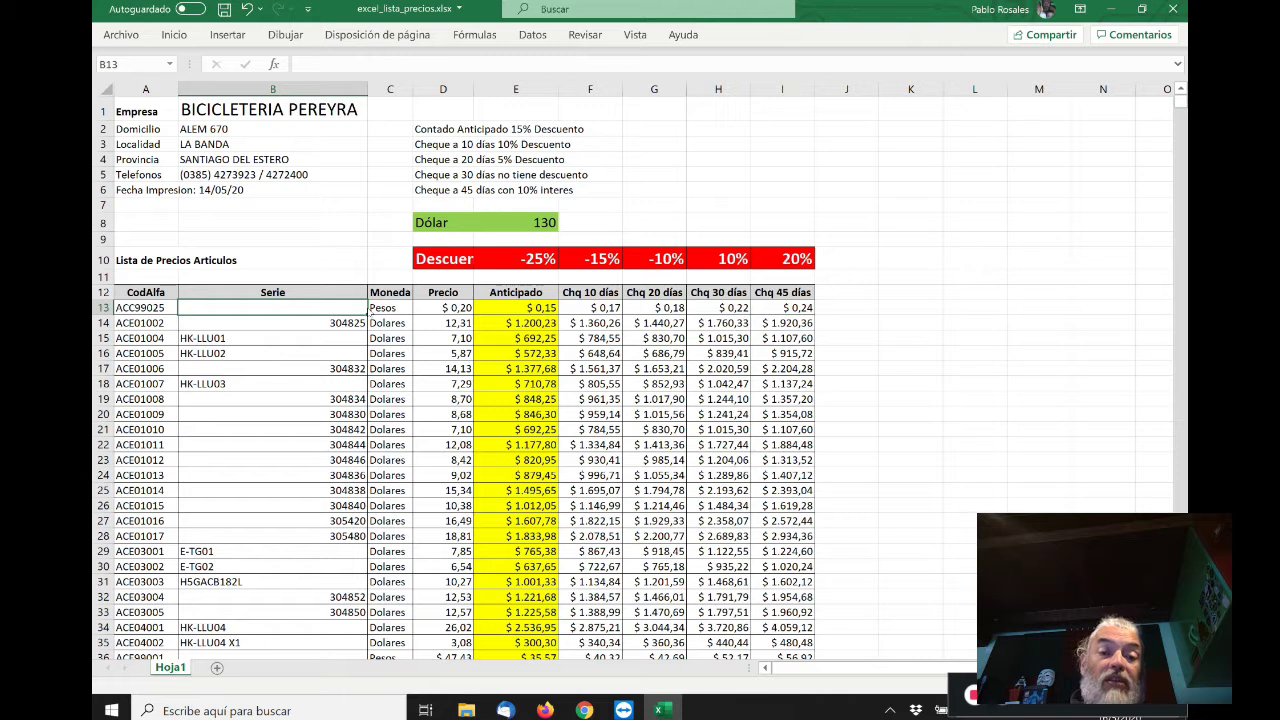
{"action": "key", "text": "Right"}
{"action": "key", "text": "Right"}
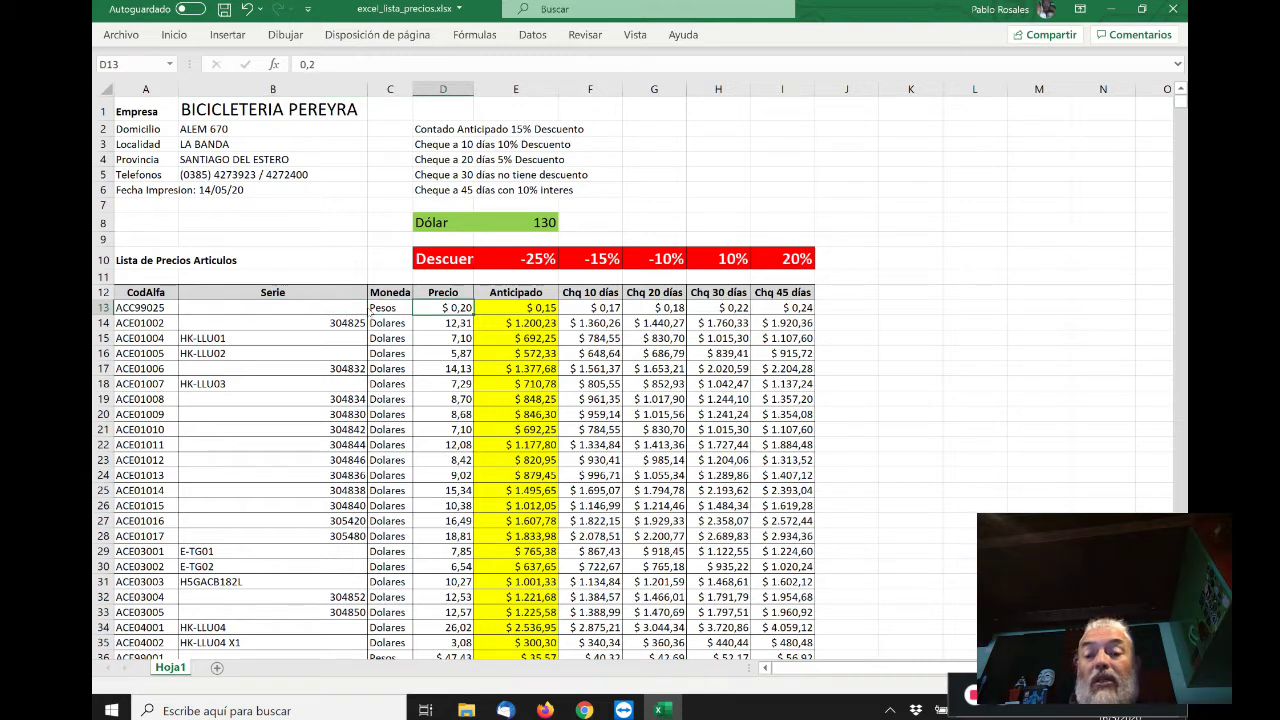
- Examine the column headings in row 12 and the first article's CodAlfa and Serie cells in row 13
{"action": "key", "text": "Left"}
{"action": "key", "text": "Left"}
{"action": "key", "text": "Left"}
{"action": "key", "text": "Right"}
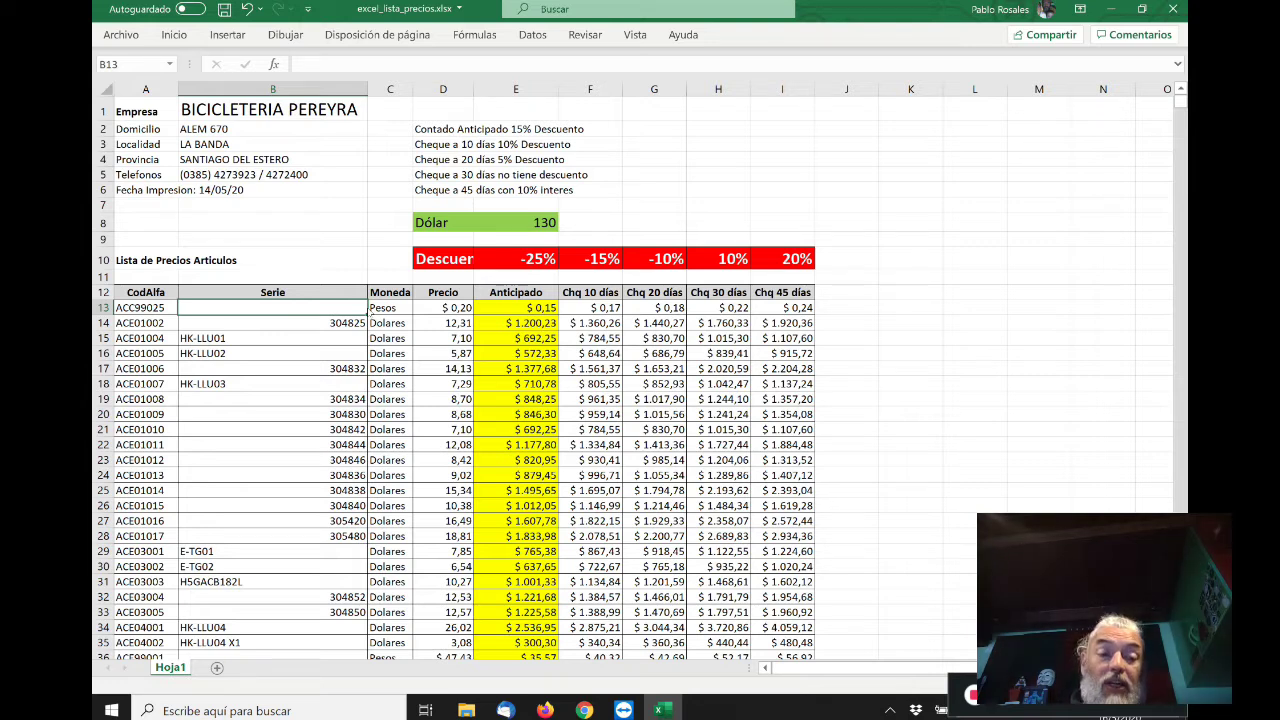
{"action": "key", "text": "Left"}
{"action": "key", "text": "Up"}
{"action": "key", "text": "Down"}
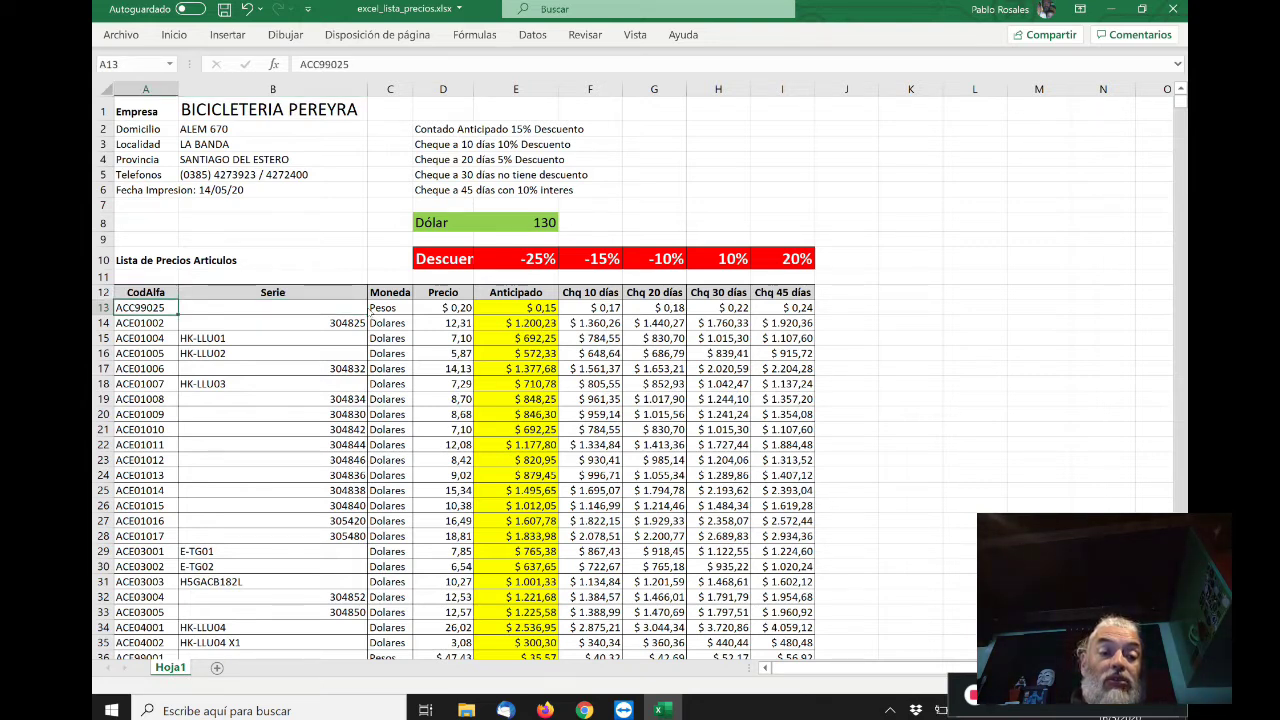
{"action": "key", "text": "Right"}
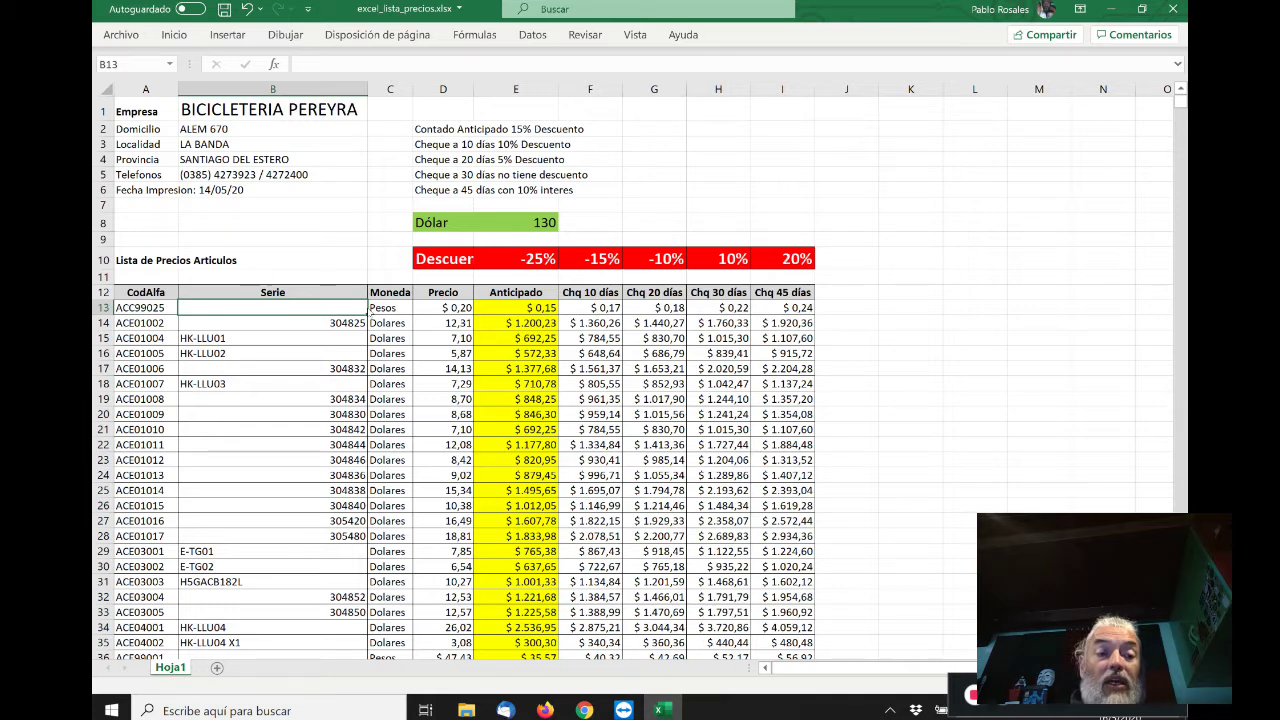
{"action": "key", "text": "Up"}
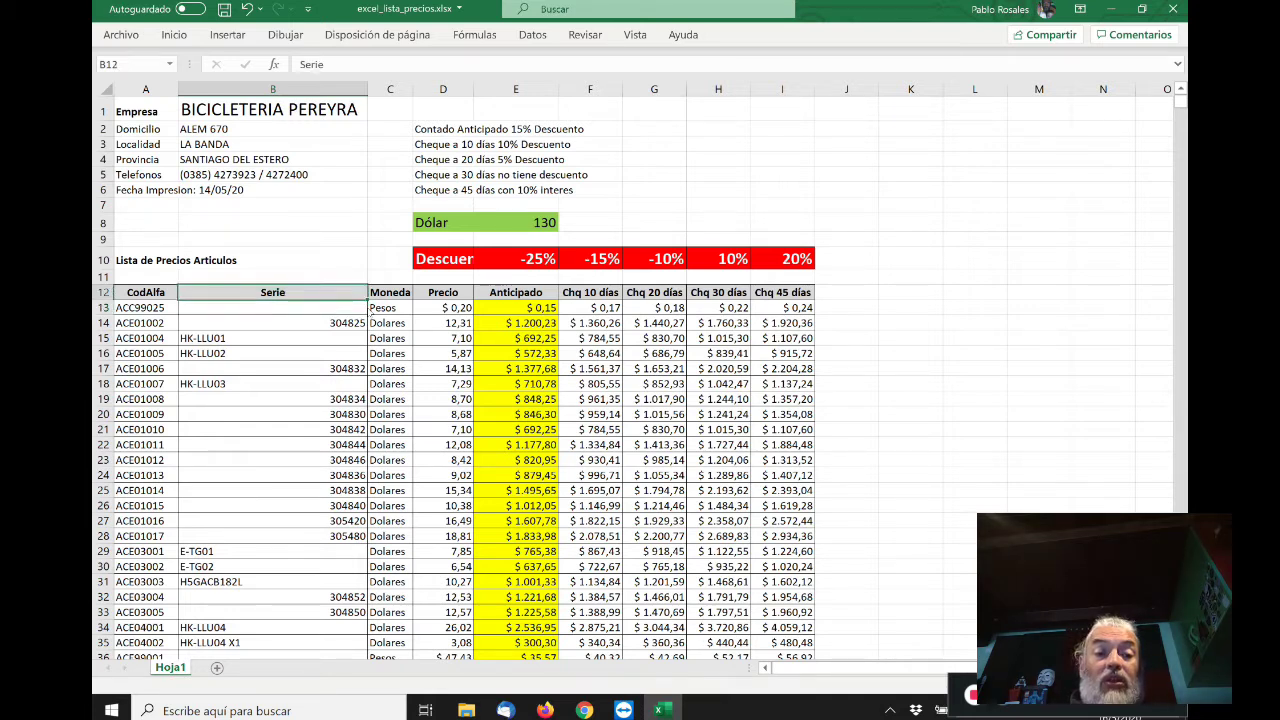
{"action": "key", "text": "Right"}
{"action": "key", "text": "Right"}
{"action": "key", "text": "Right"}
{"action": "key", "text": "Right"}
{"action": "key", "text": "Right"}
{"action": "key", "text": "Right"}
{"action": "key", "text": "Left"}
{"action": "key", "text": "Left"}
{"action": "key", "text": "Left"}
{"action": "key", "text": "Left"}
{"action": "key", "text": "Left"}
{"action": "key", "text": "Left"}
- Freeze the panes at cell B13 so rows 1 to 12 and column A stay fixed, and collapse the ribbon
{"action": "key", "text": "Down"}
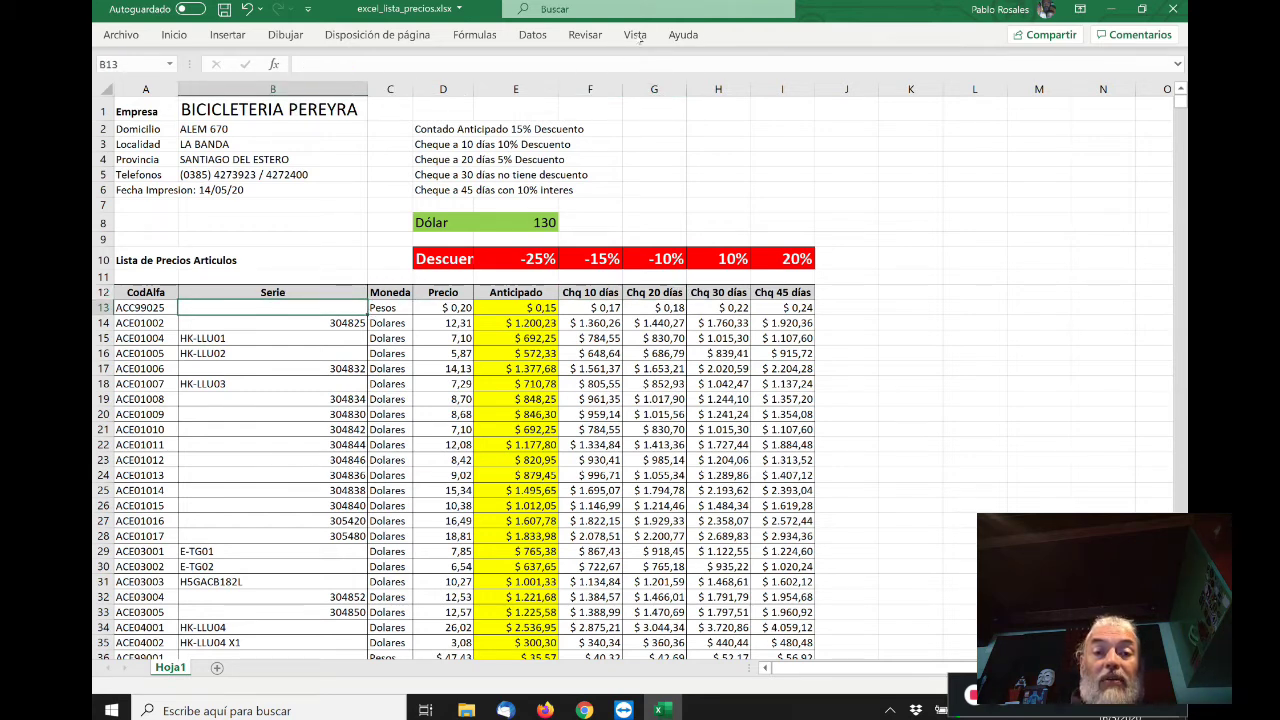
{"action": "left_click", "coordinate": [635, 35]}
{"action": "left_click", "coordinate": [740, 100]}
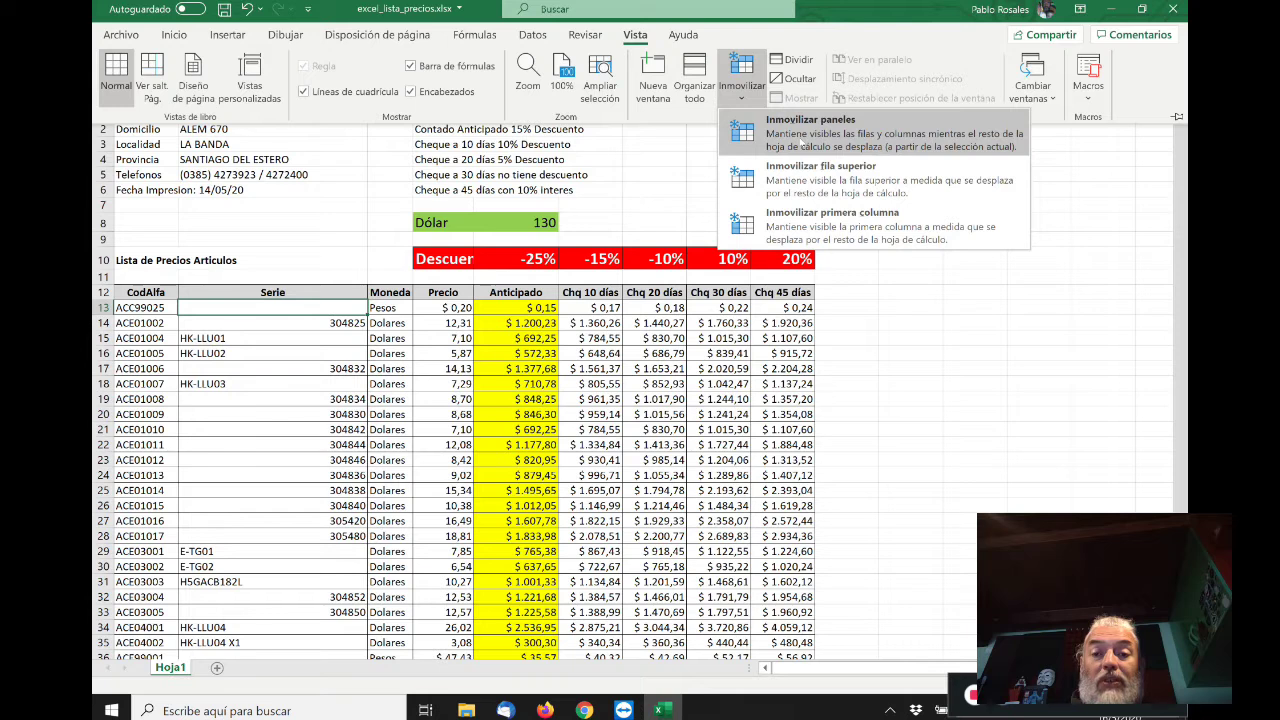
{"action": "left_click", "coordinate": [803, 143]}
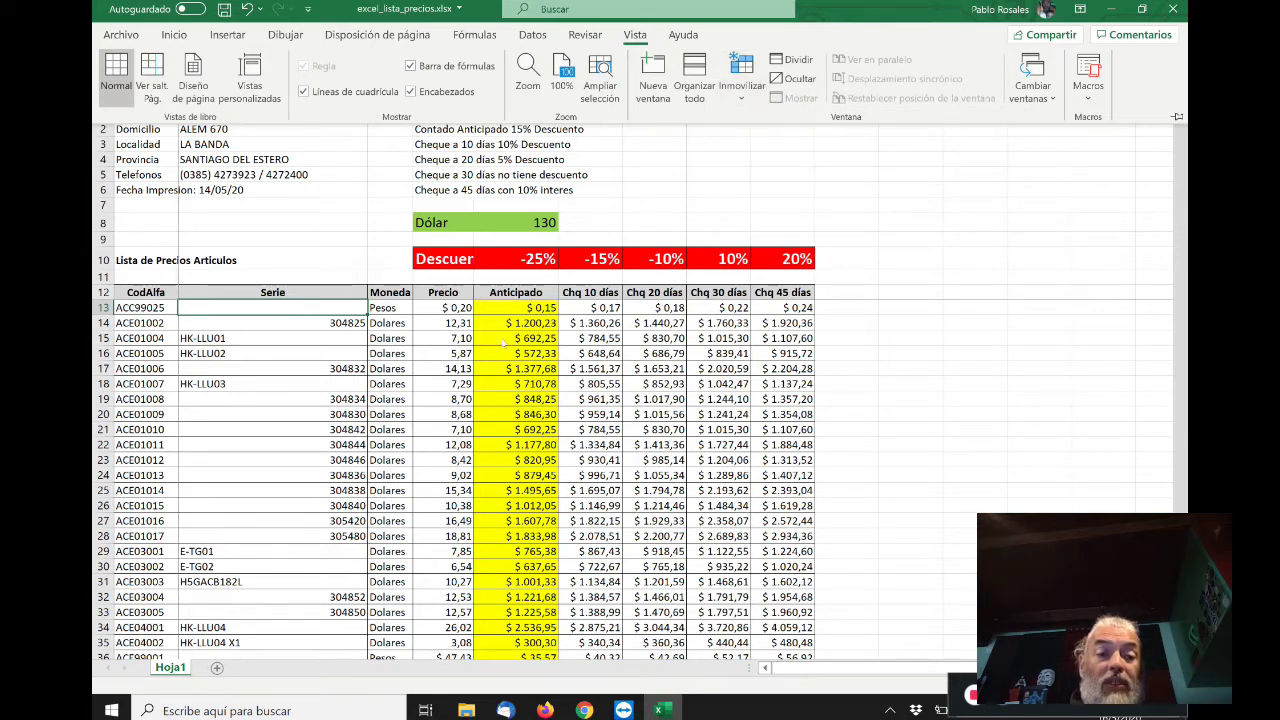
{"action": "key", "text": "ctrl+F1"}
- Check the frozen heading rows by moving down the Serie column through the price list past row 97
{"action": "key", "text": "Down"}
{"action": "key", "text": "Down"}
{"action": "key", "text": "Down"}
{"action": "key", "text": "Down"}
{"action": "key", "text": "Down"}
{"action": "key", "text": "Down"}
{"action": "key", "text": "Down"}
{"action": "key", "text": "Down"}
{"action": "key", "text": "Down"}
{"action": "key", "text": "Down"}
{"action": "key", "text": "Down"}
{"action": "key", "text": "Down"}
{"action": "key", "text": "Down"}
{"action": "key", "text": "Down"}
{"action": "key", "text": "Down"}
{"action": "key", "text": "Down"}
{"action": "key", "text": "Down"}
{"action": "key", "text": "Down"}
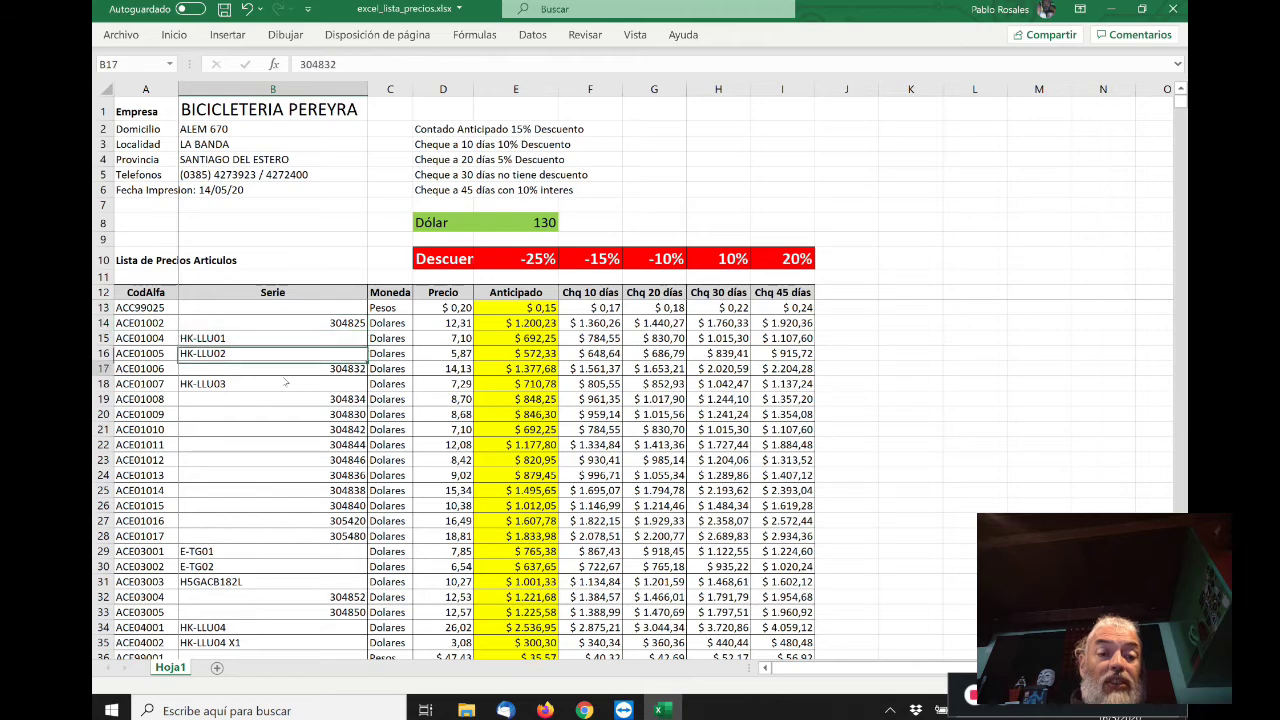
{"action": "key", "text": "Down"}
{"action": "key", "text": "Down"}
{"action": "key", "text": "Down"}
{"action": "key", "text": "Down"}
{"action": "key", "text": "Down"}
{"action": "key", "text": "Down"}
{"action": "key", "text": "Down"}
{"action": "key", "text": "Down"}
{"action": "key", "text": "Down"}
{"action": "key", "text": "Down"}
{"action": "key", "text": "Down"}
{"action": "key", "text": "Down"}
{"action": "key", "text": "Down"}
{"action": "key", "text": "Down"}
{"action": "key", "text": "Down"}
{"action": "key", "text": "Down"}
{"action": "key", "text": "Down"}
{"action": "key", "text": "Down"}
{"action": "key", "text": "Down"}
{"action": "key", "text": "Down"}
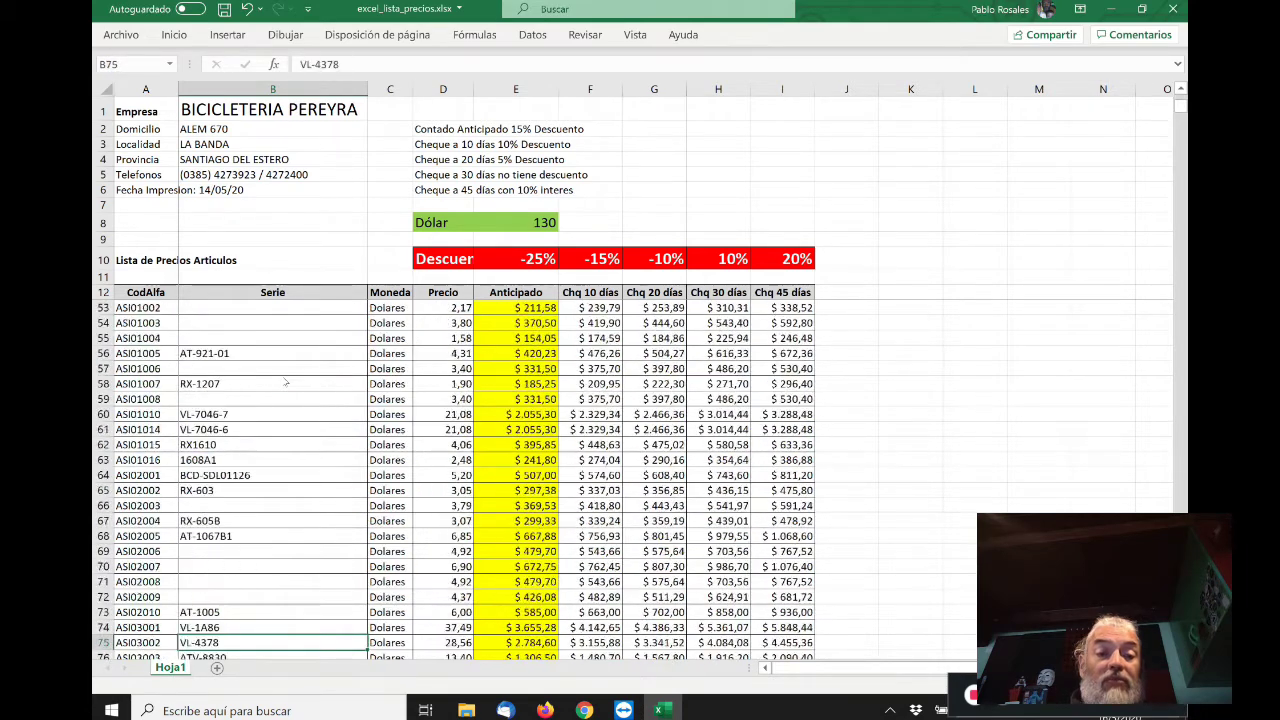
{"action": "key", "text": "Down"}
{"action": "key", "text": "Down"}
{"action": "key", "text": "Down"}
{"action": "key", "text": "Down"}
{"action": "key", "text": "Down"}
{"action": "key", "text": "Down"}
{"action": "key", "text": "Down"}
{"action": "key", "text": "Down"}
{"action": "key", "text": "Down"}
{"action": "key", "text": "Down"}
{"action": "key", "text": "Down"}
{"action": "key", "text": "Down"}
{"action": "key", "text": "Down"}
{"action": "key", "text": "Down"}
- Return up the Serie column to the company data in the frozen rows, then go back to row 13
{"action": "key", "text": "Up"}
{"action": "key", "text": "Up"}
{"action": "key", "text": "Up"}
{"action": "key", "text": "Up"}
{"action": "key", "text": "Up"}
{"action": "key", "text": "Up"}
{"action": "key", "text": "Up"}
{"action": "key", "text": "Up"}
{"action": "key", "text": "Up"}
{"action": "key", "text": "Up"}
{"action": "key", "text": "Up"}
{"action": "key", "text": "Up"}
{"action": "key", "text": "Up"}
{"action": "key", "text": "Up"}
{"action": "key", "text": "Up"}
{"action": "key", "text": "Up"}
{"action": "key", "text": "Up"}
{"action": "key", "text": "Up"}
{"action": "key", "text": "Up"}
{"action": "key", "text": "Up"}
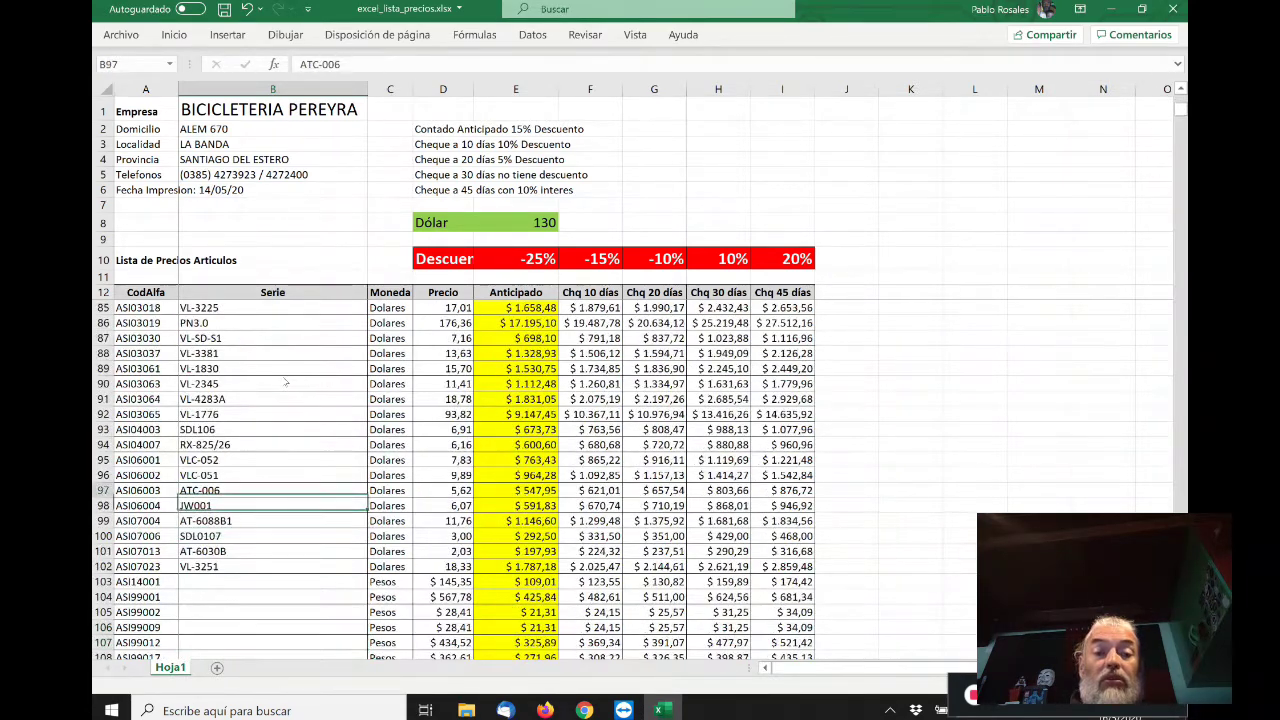
{"action": "key", "text": "Up"}
{"action": "key", "text": "Up"}
{"action": "key", "text": "Up"}
{"action": "key", "text": "Up"}
{"action": "key", "text": "Up"}
{"action": "key", "text": "Up"}
{"action": "key", "text": "Up"}
{"action": "key", "text": "Up"}
{"action": "key", "text": "Up"}
{"action": "key", "text": "Up"}
{"action": "key", "text": "Up"}
{"action": "key", "text": "Up"}
{"action": "key", "text": "Up"}
{"action": "key", "text": "Up"}
{"action": "key", "text": "Up"}
{"action": "key", "text": "Up"}
{"action": "key", "text": "Up"}
{"action": "key", "text": "Up"}
{"action": "key", "text": "Up"}
{"action": "key", "text": "Up"}
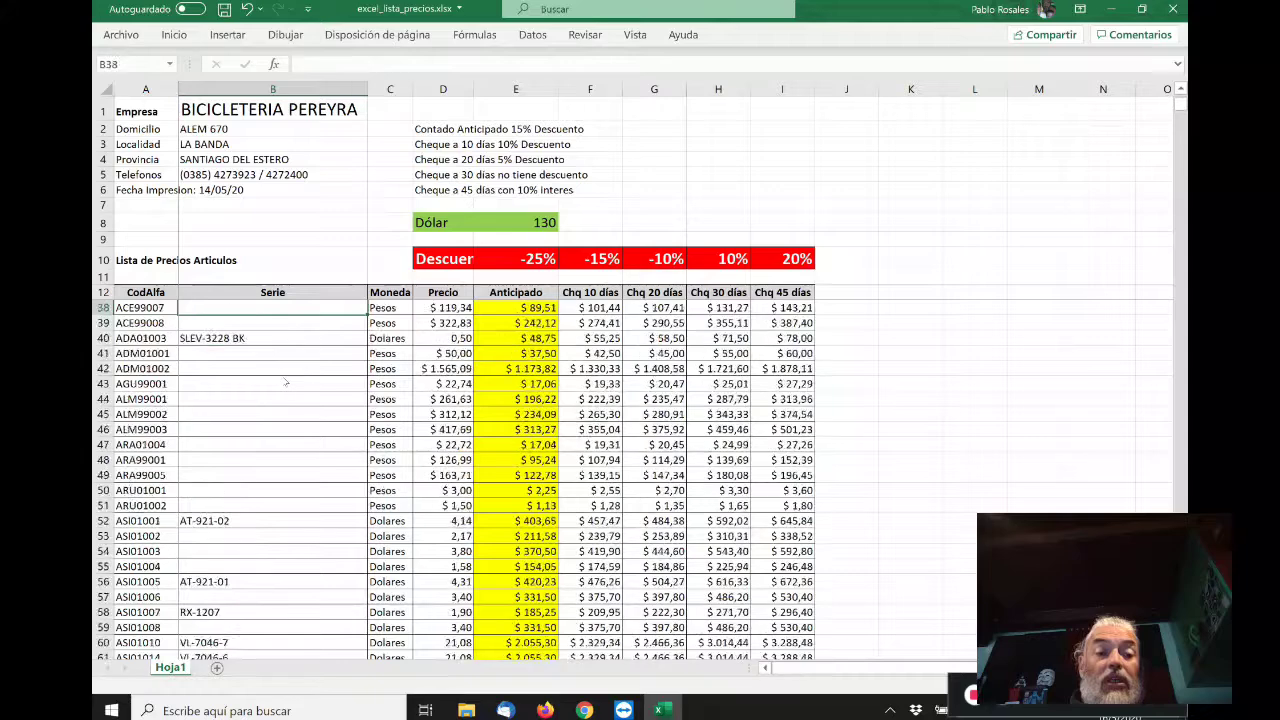
{"action": "key", "text": "Up"}
{"action": "key", "text": "Up"}
{"action": "key", "text": "Up"}
{"action": "key", "text": "Up"}
{"action": "key", "text": "Up"}
{"action": "key", "text": "Up"}
{"action": "key", "text": "Up"}
{"action": "key", "text": "Up"}
{"action": "key", "text": "Up"}
{"action": "key", "text": "Up"}
{"action": "key", "text": "Up"}
{"action": "key", "text": "Up"}
{"action": "key", "text": "Up"}
{"action": "key", "text": "Up"}
{"action": "key", "text": "Up"}
{"action": "key", "text": "Up"}
{"action": "key", "text": "Up"}
{"action": "key", "text": "Up"}
{"action": "key", "text": "Up"}
{"action": "key", "text": "Down"}
{"action": "key", "text": "Down"}
{"action": "key", "text": "Down"}
{"action": "key", "text": "Down"}
{"action": "key", "text": "Down"}
{"action": "key", "text": "Down"}
{"action": "key", "text": "Down"}
{"action": "key", "text": "Down"}
{"action": "key", "text": "Down"}
{"action": "key", "text": "Down"}
{"action": "key", "text": "Down"}
{"action": "key", "text": "Down"}
{"action": "key", "text": "Down"}
{"action": "key", "text": "Down"}
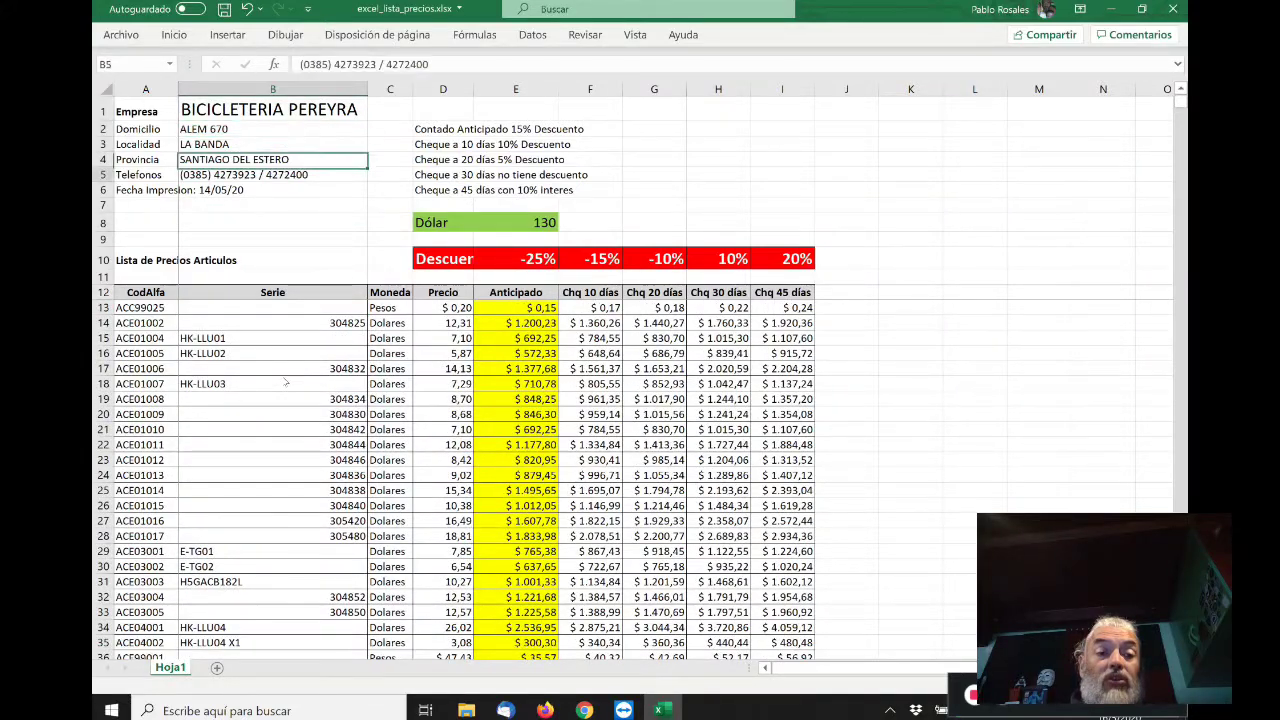
{"action": "key", "text": "Up"}
{"action": "key", "text": "Up"}
{"action": "key", "text": "Up"}
- Check the frozen CodAlfa column by moving along row 13 past column Z, then return to cell A13
{"action": "key", "text": "Right"}
{"action": "key", "text": "Right"}
{"action": "key", "text": "Right"}
{"action": "key", "text": "Right"}
{"action": "key", "text": "Right"}
{"action": "key", "text": "Right"}
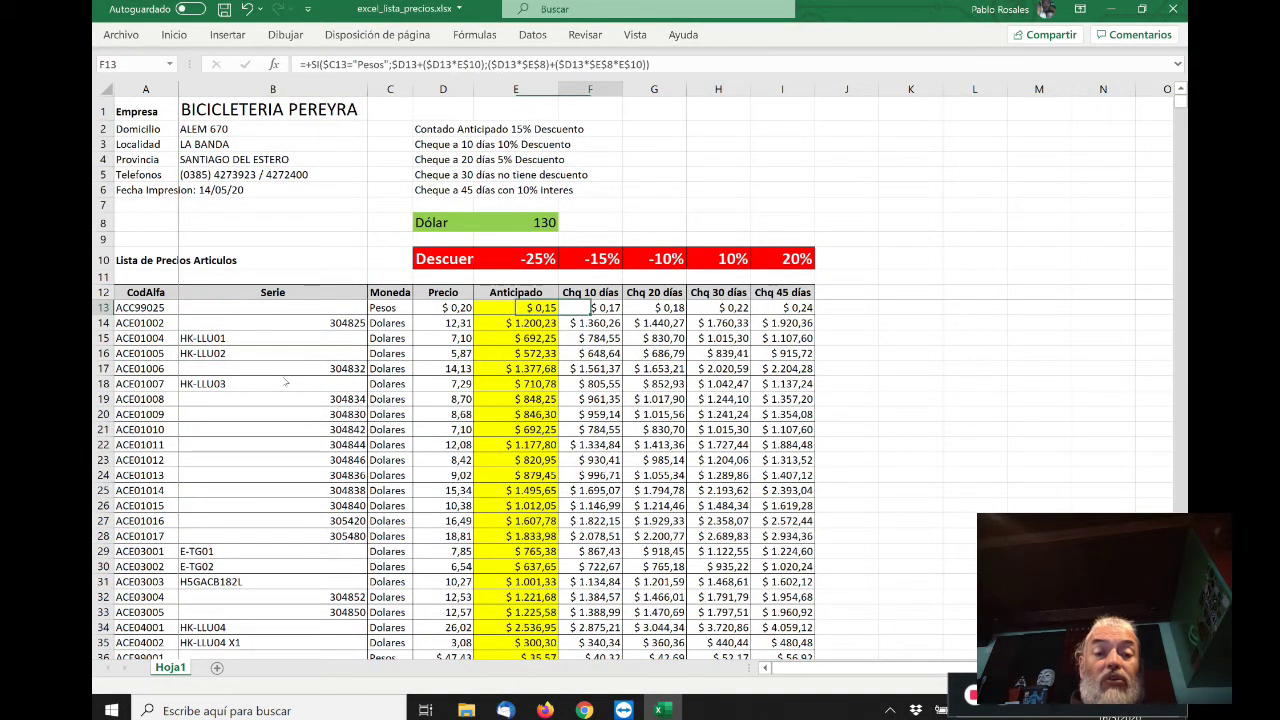
{"action": "key", "text": "Right"}
{"action": "key", "text": "Right"}
{"action": "key", "text": "Right"}
{"action": "key", "text": "Right"}
{"action": "key", "text": "Right"}
{"action": "key", "text": "Right"}
{"action": "key", "text": "Right"}
{"action": "key", "text": "Right"}
{"action": "key", "text": "Right"}
{"action": "key", "text": "Right"}
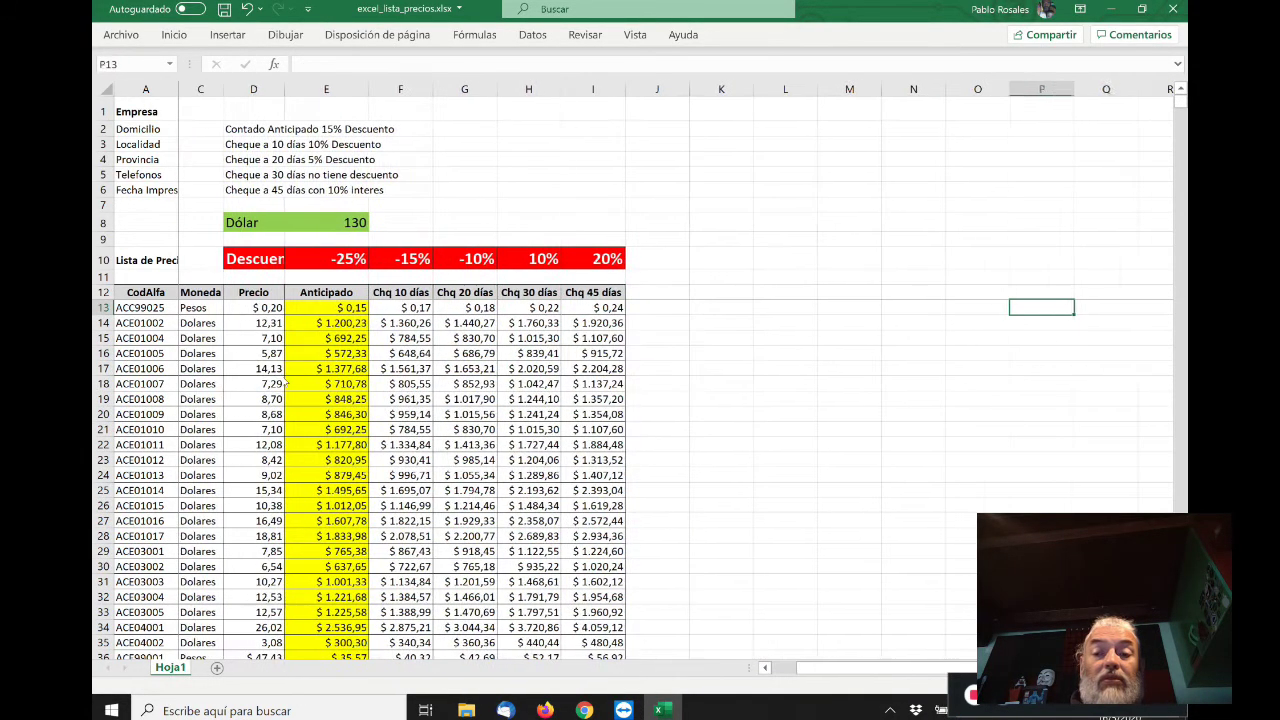
{"action": "key", "text": "Right"}
{"action": "key", "text": "Right"}
{"action": "key", "text": "Right"}
{"action": "key", "text": "Right"}
{"action": "key", "text": "Right"}
{"action": "key", "text": "Right"}
{"action": "key", "text": "Right"}
{"action": "key", "text": "Right"}
{"action": "key", "text": "Right"}
{"action": "key", "text": "Right"}
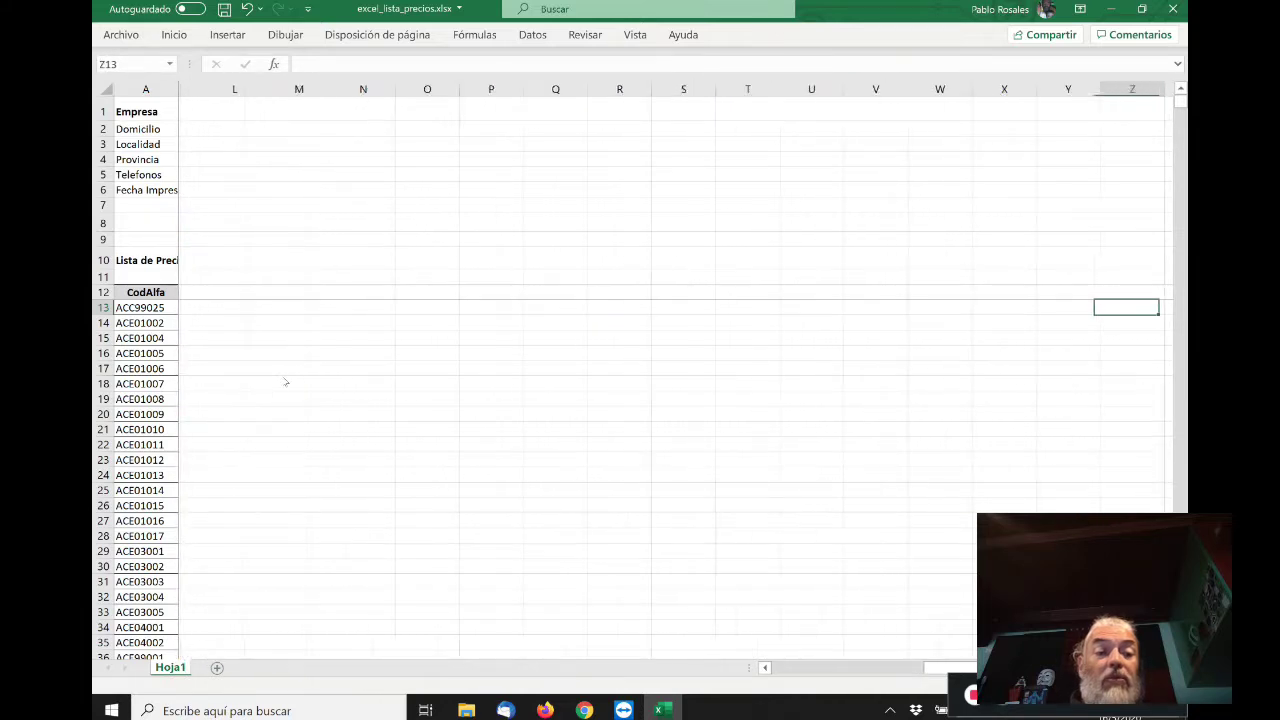
{"action": "key", "text": "Right"}
{"action": "key", "text": "Right"}
{"action": "key", "text": "Right"}
{"action": "key", "text": "Home"}
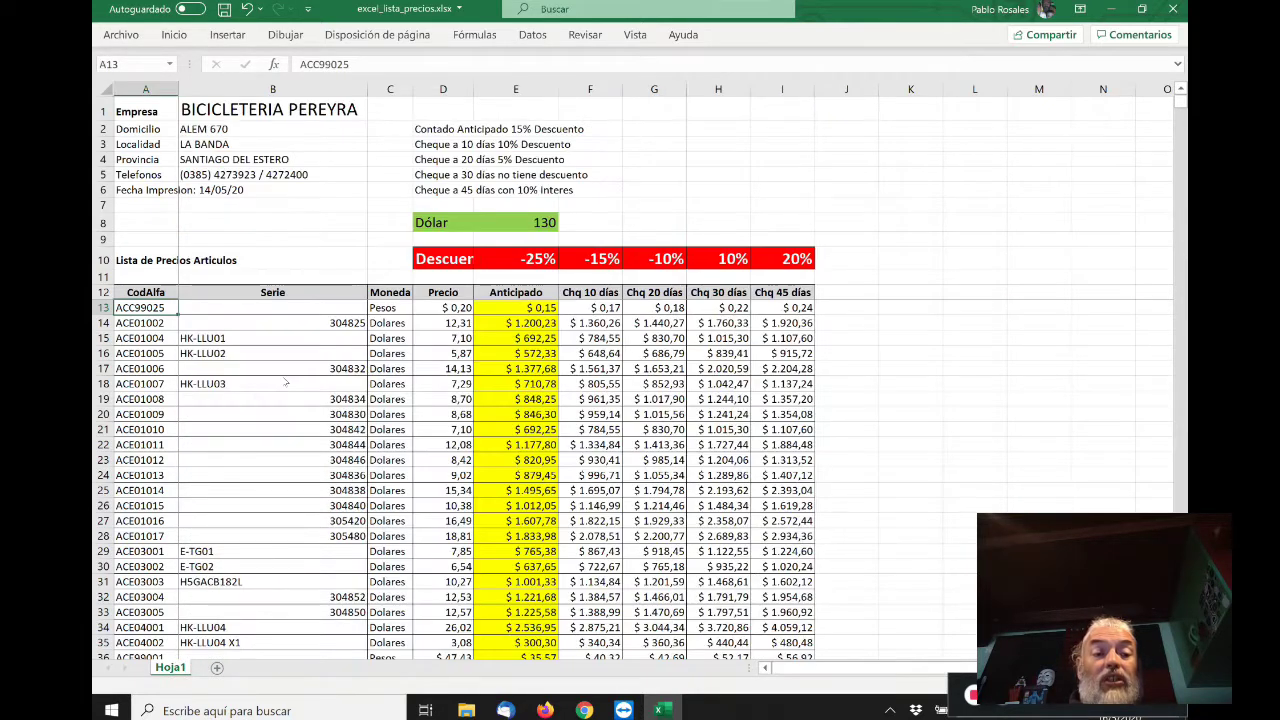
- Examine the price columns in row 13 from Anticipado onwards, going back and forth and finishing at Serie cell B13
{"action": "key", "text": "Right"}
{"action": "key", "text": "Right"}
{"action": "key", "text": "Right"}
{"action": "key", "text": "Right"}
{"action": "key", "text": "Right"}
{"action": "key", "text": "Right"}
{"action": "key", "text": "Right"}
{"action": "key", "text": "Right"}
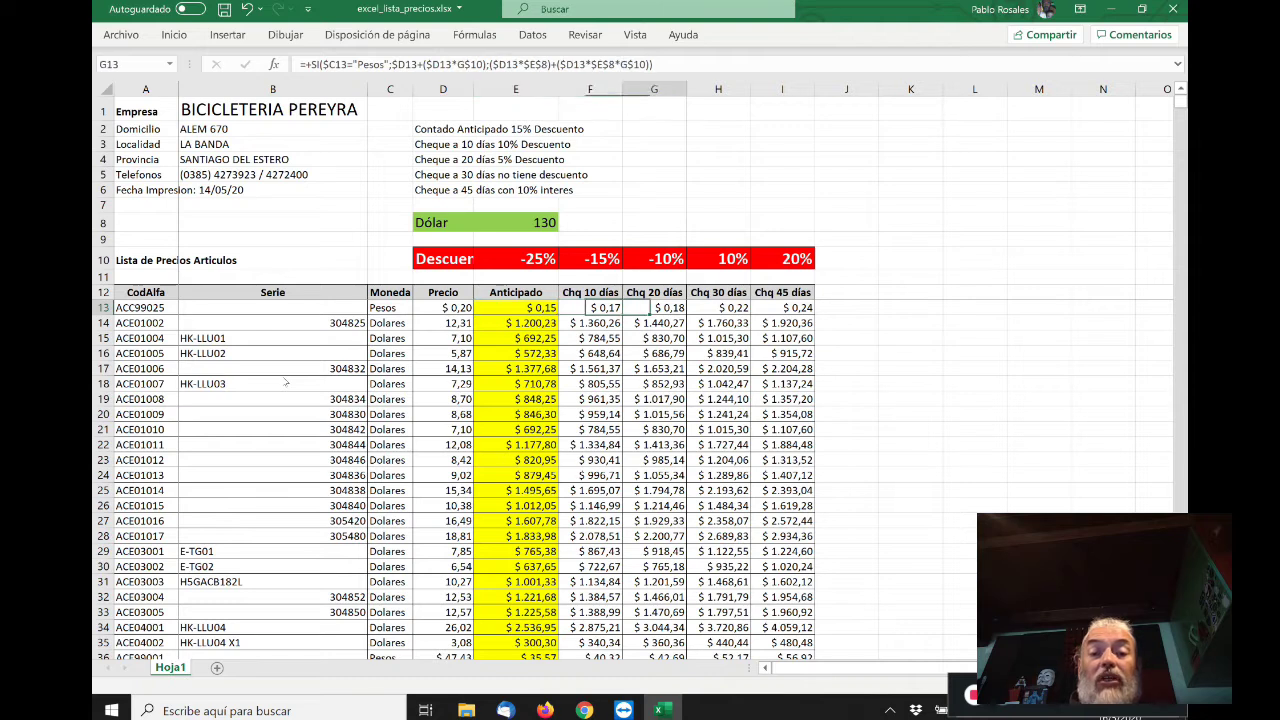
{"action": "key", "text": "Left"}
{"action": "key", "text": "Left"}
{"action": "key", "text": "Left"}
{"action": "key", "text": "Left"}
{"action": "key", "text": "Right"}
{"action": "key", "text": "Right"}
{"action": "key", "text": "Right"}
{"action": "key", "text": "Right"}
{"action": "key", "text": "Left"}
{"action": "key", "text": "Left"}
{"action": "key", "text": "Left"}
{"action": "key", "text": "Left"}
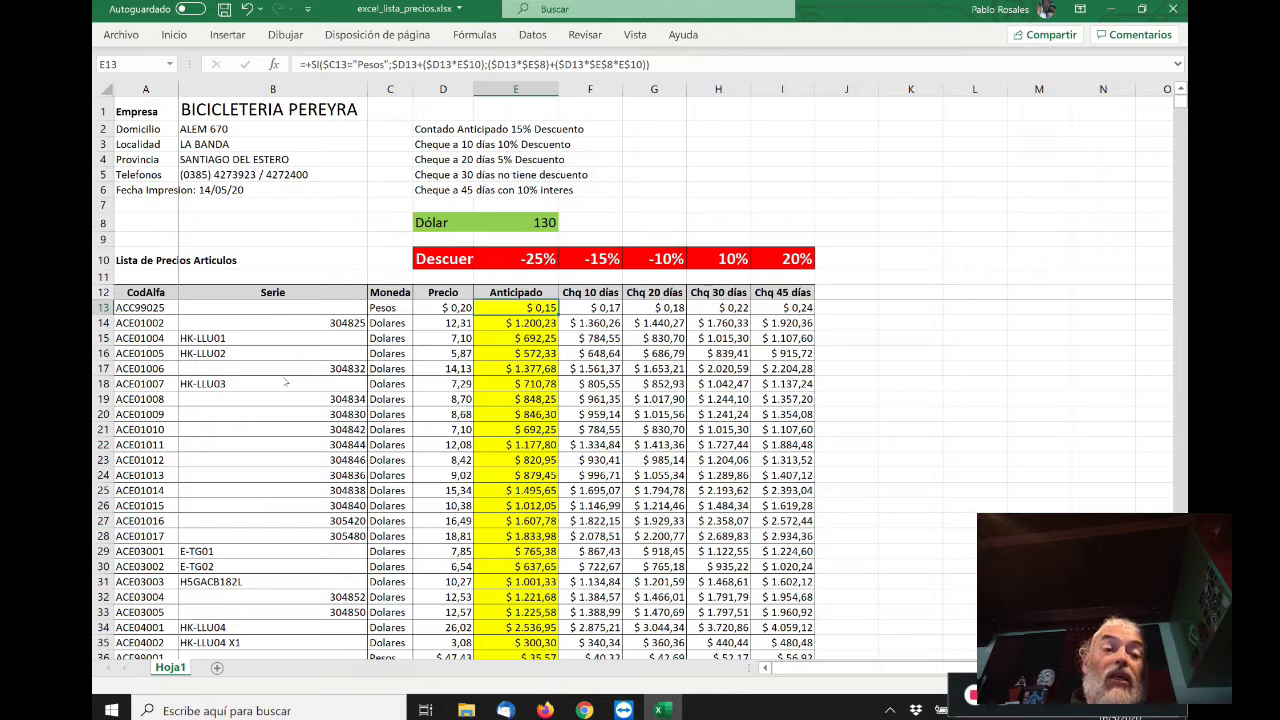
{"action": "key", "text": "Left"}
{"action": "key", "text": "Left"}
{"action": "key", "text": "Left"}
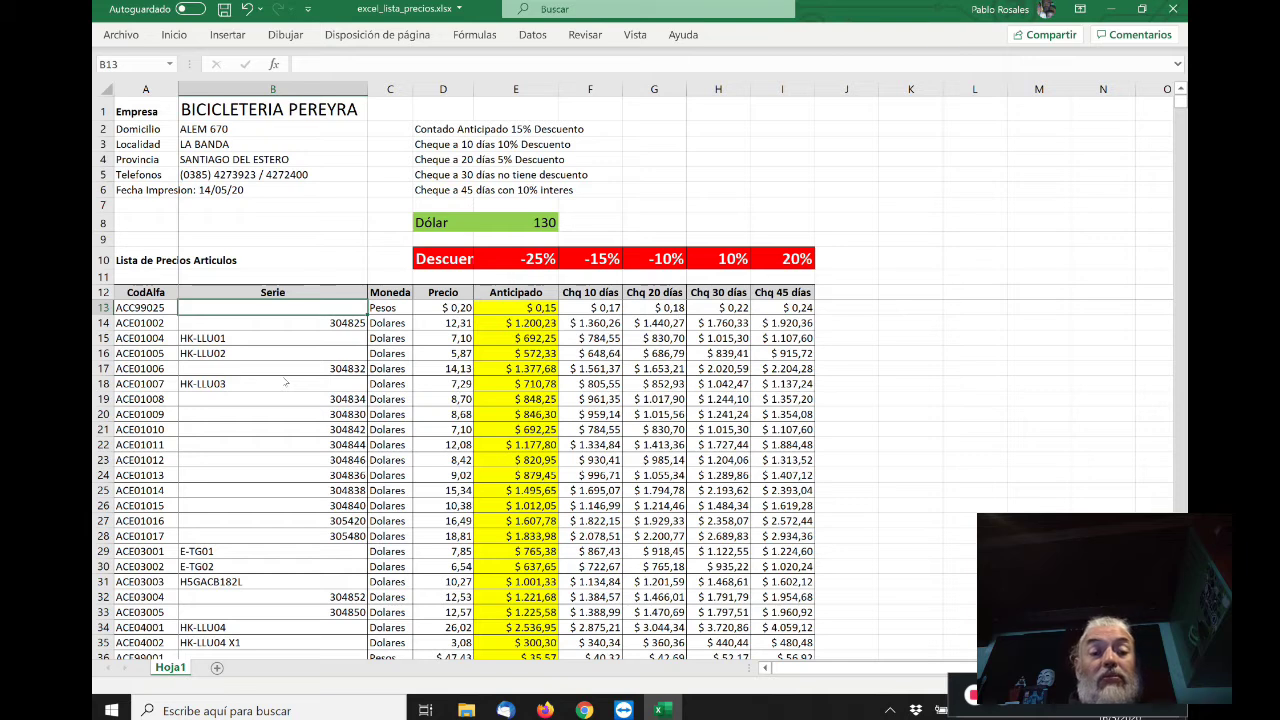
- Go over the article's row 13 from Serie to Chq 45 días, revisiting the columns in between and finishing at I13
{"action": "key", "text": "Right"}
{"action": "key", "text": "Right"}
{"action": "key", "text": "Right"}
{"action": "key", "text": "Right"}
{"action": "key", "text": "Right"}
{"action": "key", "text": "Right"}
{"action": "key", "text": "Right"}
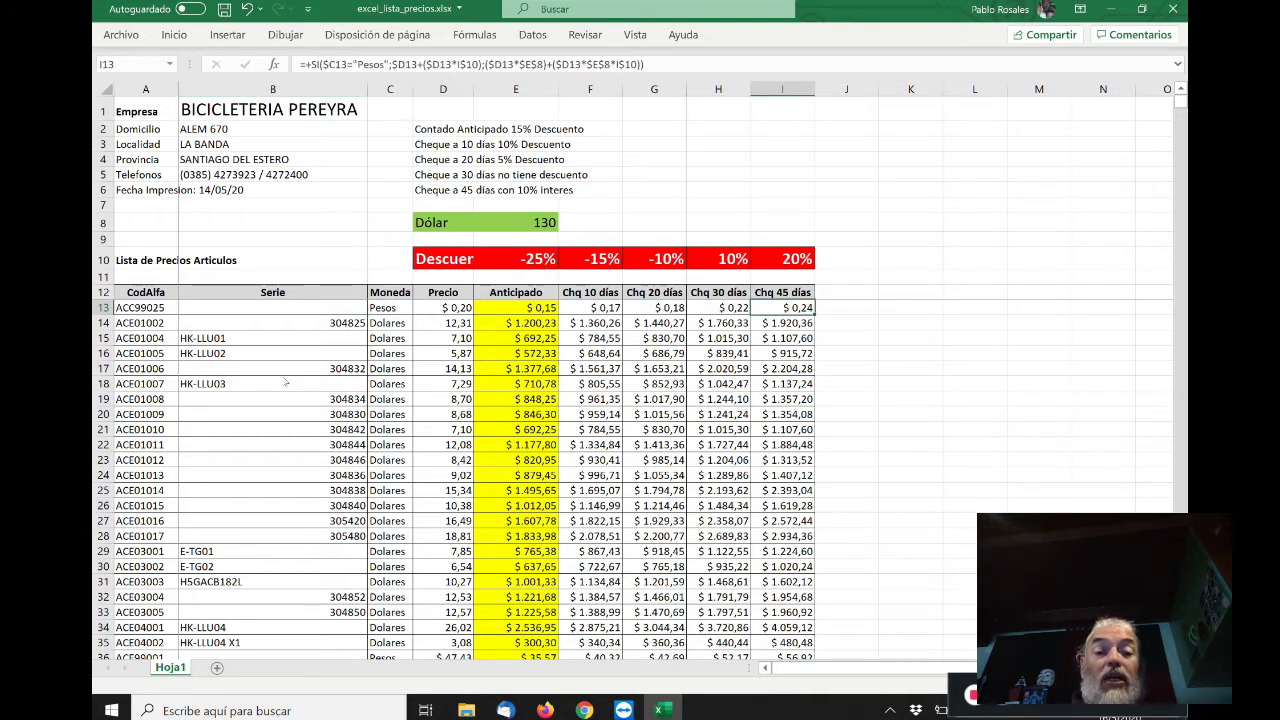
{"action": "key", "text": "Left"}
{"action": "key", "text": "Left"}
{"action": "key", "text": "Left"}
{"action": "key", "text": "Left"}
{"action": "key", "text": "Up"}
{"action": "key", "text": "Left"}
{"action": "key", "text": "Down"}
{"action": "key", "text": "Right"}
{"action": "key", "text": "Right"}
{"action": "key", "text": "Right"}
{"action": "key", "text": "Right"}
{"action": "key", "text": "Right"}
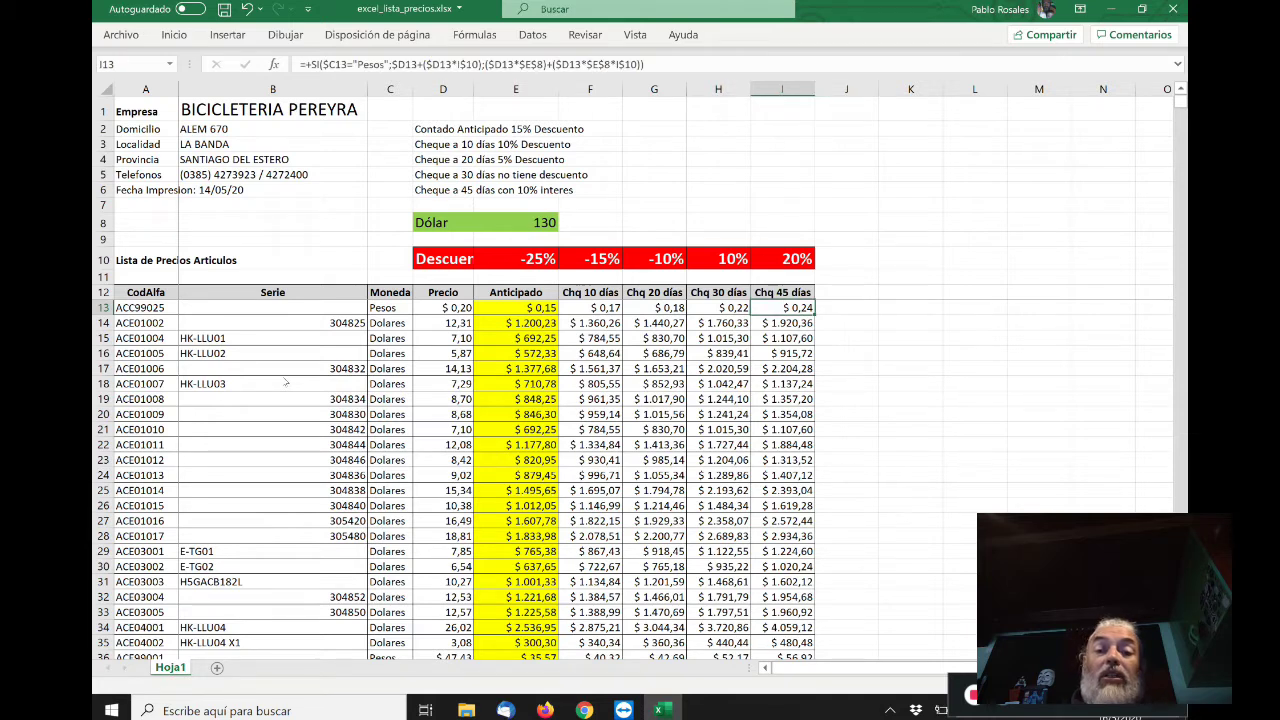
- Move along row 13 from Chq 45 días to about column W and back to check that column A stays fixed
{"action": "key", "text": "Left"}
{"action": "key", "text": "Right"}
{"action": "key", "text": "Right"}
{"action": "key", "text": "Right"}
{"action": "key", "text": "Right"}
{"action": "key", "text": "Right"}
{"action": "key", "text": "Right"}
{"action": "key", "text": "Right"}
{"action": "key", "text": "Right"}
{"action": "key", "text": "Right"}
{"action": "key", "text": "Right"}
{"action": "key", "text": "Right"}
{"action": "key", "text": "Right"}
{"action": "key", "text": "Right"}
{"action": "key", "text": "Right"}
{"action": "key", "text": "Right"}
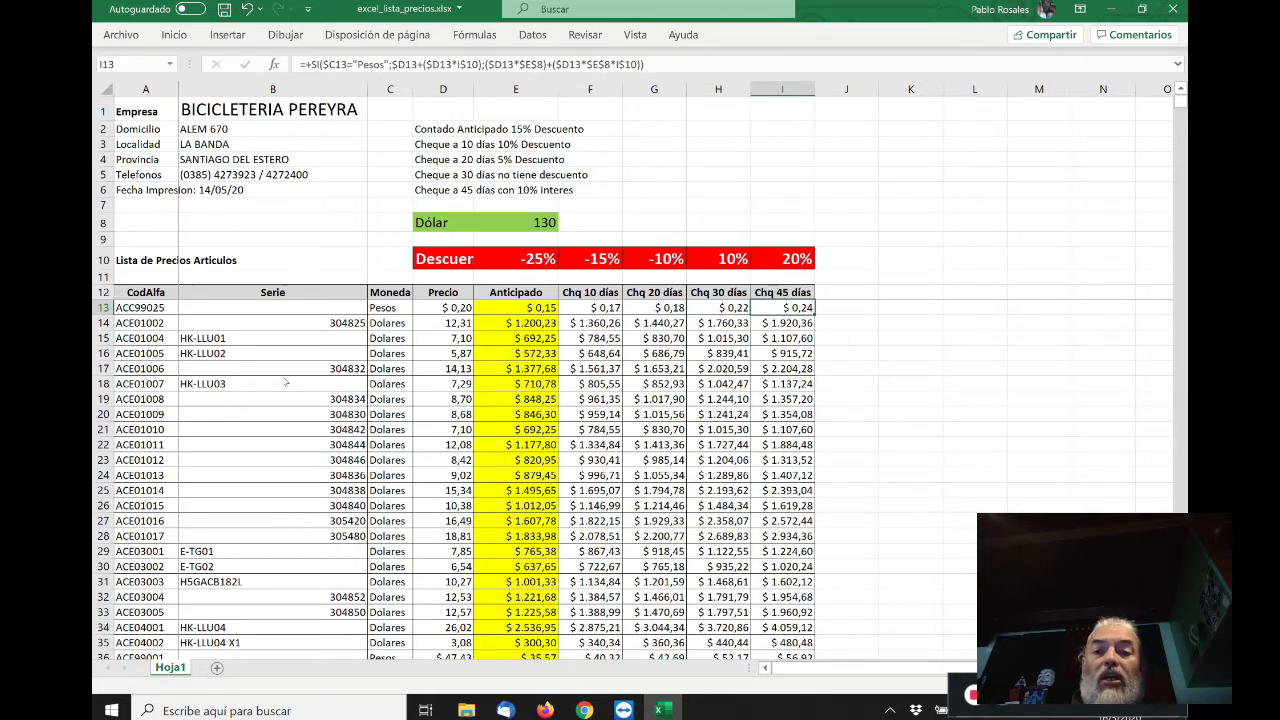
{"action": "key", "text": "Left"}
{"action": "key", "text": "Left"}
{"action": "key", "text": "Left"}
{"action": "key", "text": "Left"}
{"action": "key", "text": "Left"}
{"action": "key", "text": "Left"}
{"action": "key", "text": "Left"}
{"action": "key", "text": "Left"}
{"action": "key", "text": "Left"}
{"action": "key", "text": "Left"}
{"action": "key", "text": "Left"}
{"action": "key", "text": "Left"}
{"action": "key", "text": "Left"}
{"action": "key", "text": "Left"}
{"action": "key", "text": "Left"}
{"action": "key", "text": "Left"}
{"action": "key", "text": "Left"}
{"action": "key", "text": "Left"}
{"action": "key", "text": "Left"}
{"action": "key", "text": "Left"}
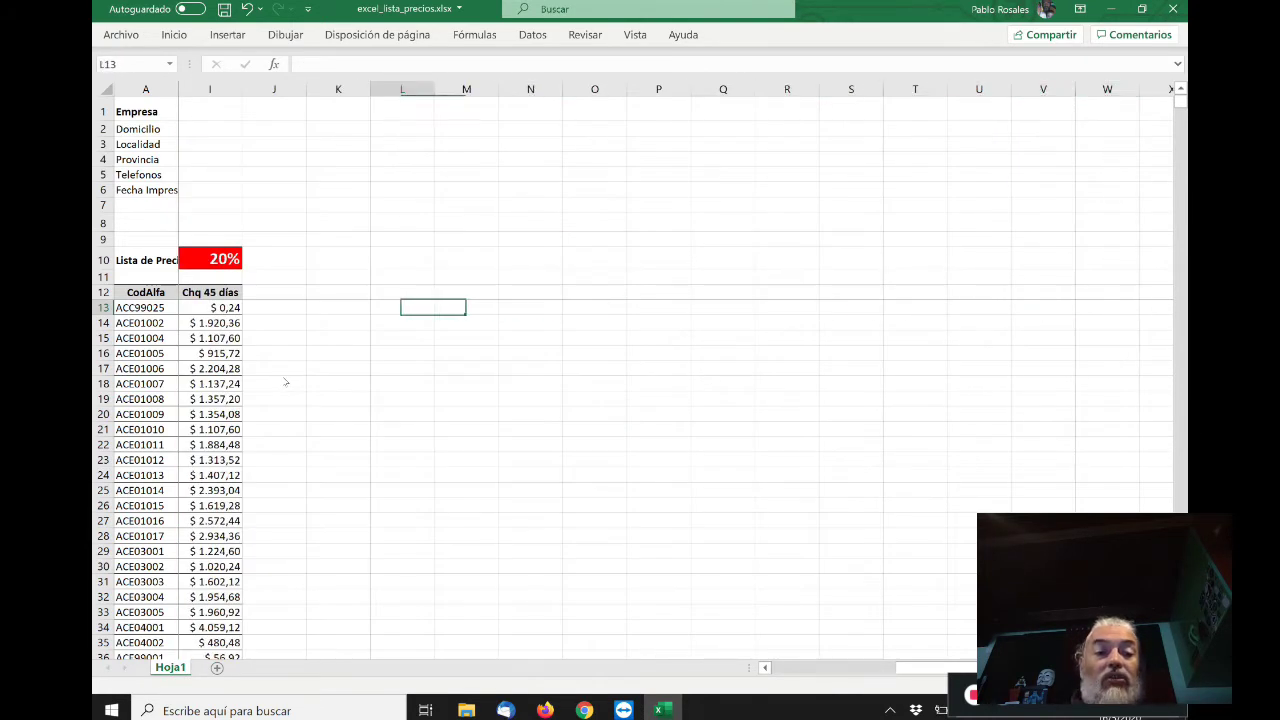
- Repeat the check of fixed column A by moving out to about column T and back, ending on article code cell A14
{"action": "key", "text": "Right"}
{"action": "key", "text": "Right"}
{"action": "key", "text": "Right"}
{"action": "key", "text": "Right"}
{"action": "key", "text": "Right"}
{"action": "key", "text": "Right"}
{"action": "key", "text": "Right"}
{"action": "key", "text": "Right"}
{"action": "key", "text": "Right"}
{"action": "key", "text": "Right"}
{"action": "key", "text": "Right"}
{"action": "key", "text": "Right"}
{"action": "key", "text": "Right"}
{"action": "key", "text": "Right"}
{"action": "key", "text": "Right"}
{"action": "key", "text": "Right"}
{"action": "key", "text": "Right"}
{"action": "key", "text": "Right"}
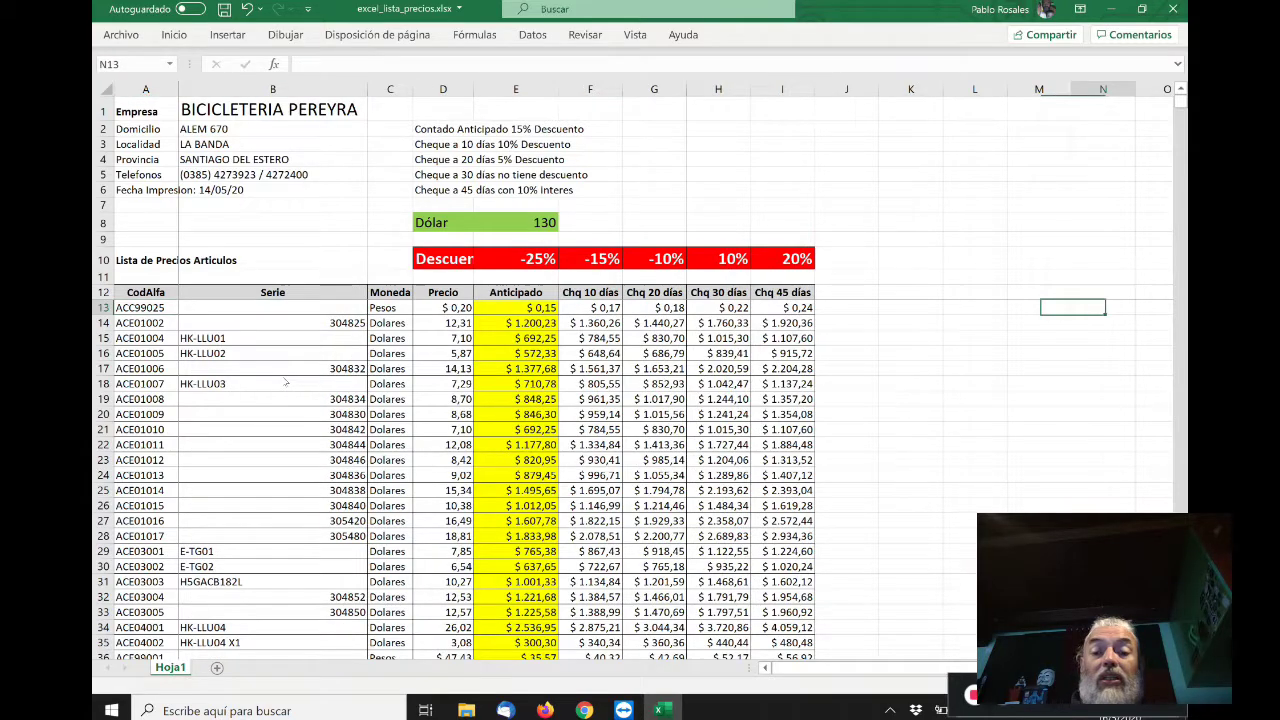
{"action": "key", "text": "Left"}
{"action": "key", "text": "Left"}
{"action": "key", "text": "Left"}
{"action": "key", "text": "Left"}
{"action": "key", "text": "Left"}
{"action": "key", "text": "Left"}
{"action": "key", "text": "Left"}
{"action": "key", "text": "Left"}
{"action": "key", "text": "Left"}
{"action": "key", "text": "Left"}
{"action": "key", "text": "Left"}
{"action": "key", "text": "Left"}
{"action": "key", "text": "Left"}
{"action": "key", "text": "Left"}
{"action": "key", "text": "Left"}
{"action": "key", "text": "Left"}
{"action": "key", "text": "Left"}
{"action": "key", "text": "Left"}
{"action": "key", "text": "Left"}
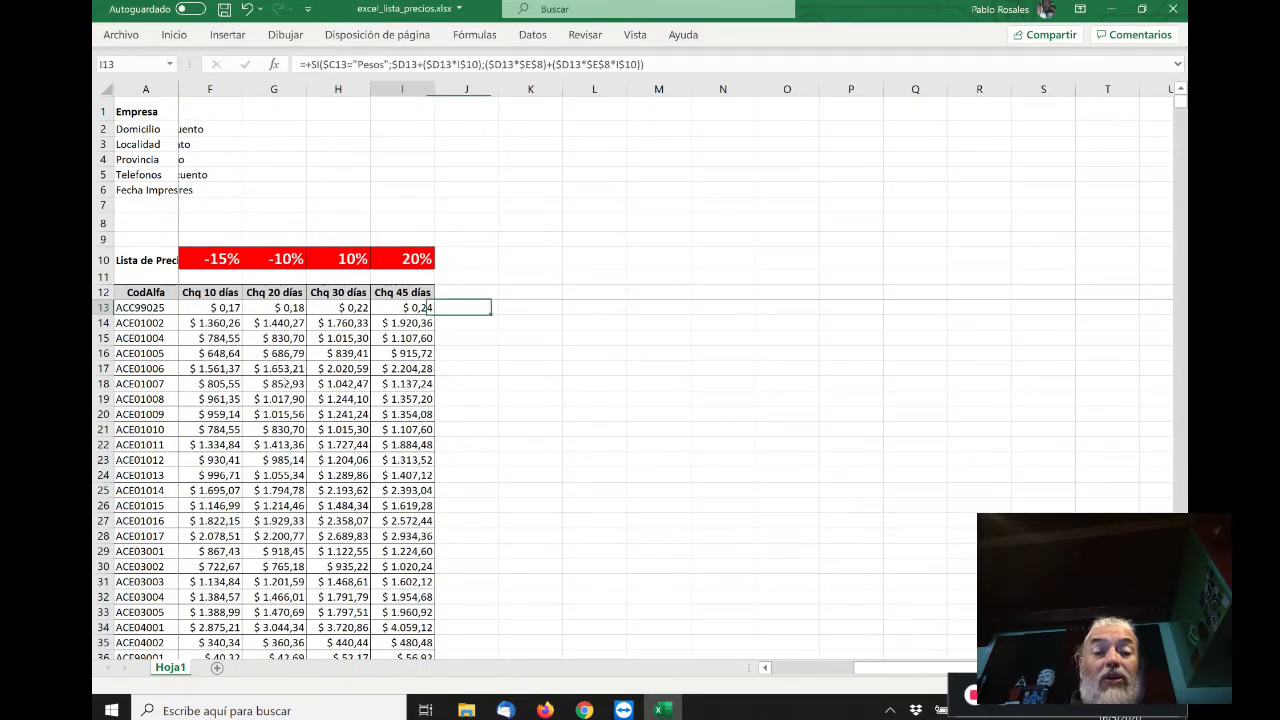
{"action": "key", "text": "Down"}
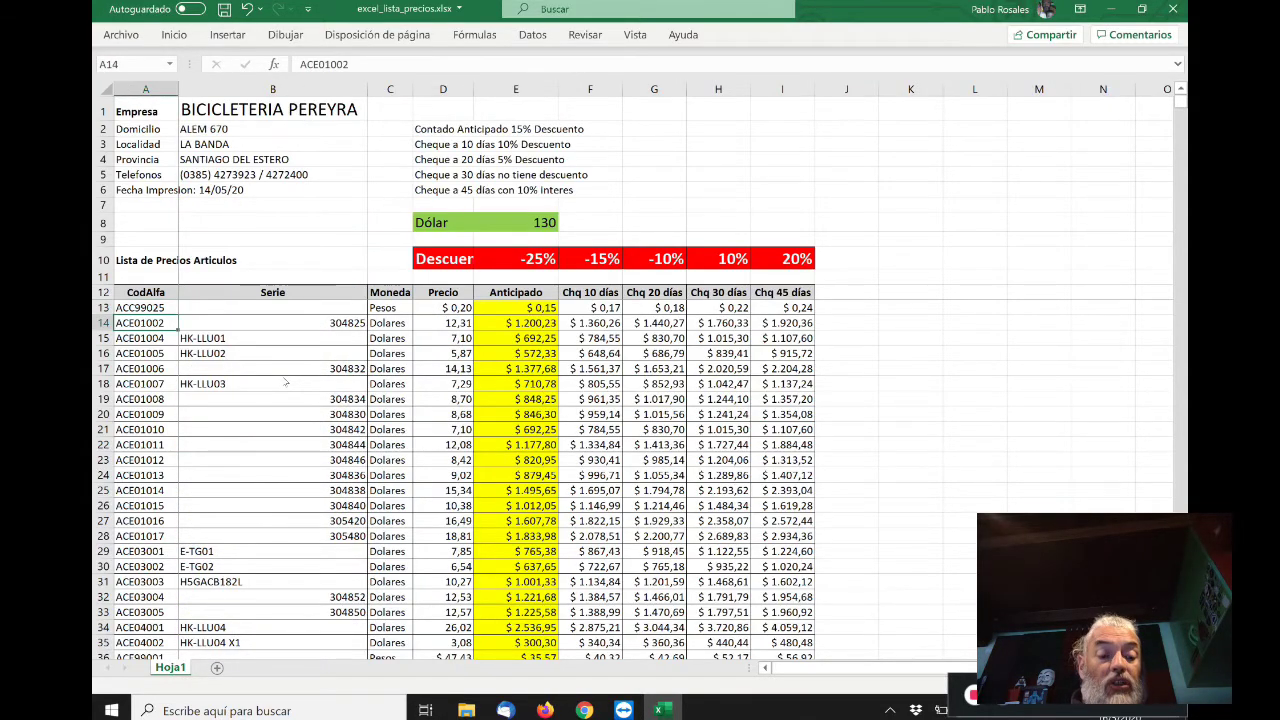
- Go down the article codes from A14 to row 244 to check that the heading rows stay fixed
{"action": "key", "text": "Down"}
{"action": "key", "text": "Down"}
{"action": "key", "text": "Down"}
{"action": "key", "text": "Down"}
{"action": "key", "text": "Down"}
{"action": "key", "text": "Down"}
{"action": "key", "text": "Down"}
{"action": "key", "text": "Down"}
{"action": "key", "text": "Down"}
{"action": "key", "text": "Down"}
{"action": "key", "text": "Down"}
{"action": "key", "text": "Down"}
{"action": "key", "text": "Down"}
{"action": "key", "text": "Down"}
{"action": "key", "text": "Down"}
{"action": "key", "text": "Down"}
{"action": "key", "text": "Down"}
{"action": "key", "text": "Down"}
{"action": "key", "text": "Down"}
{"action": "key", "text": "Down"}
{"action": "key", "text": "Down"}
{"action": "key", "text": "Down"}
{"action": "key", "text": "Down"}
{"action": "key", "text": "Down"}
{"action": "key", "text": "Down"}
{"action": "key", "text": "Down"}
{"action": "key", "text": "Down"}
{"action": "key", "text": "Down"}
{"action": "key", "text": "Down"}
{"action": "key", "text": "Down"}
{"action": "key", "text": "Down"}
{"action": "key", "text": "Down"}
{"action": "key", "text": "Down"}
{"action": "key", "text": "Down"}
{"action": "key", "text": "Down"}
{"action": "key", "text": "Down"}
{"action": "key", "text": "Down"}
{"action": "key", "text": "Down"}
{"action": "key", "text": "Down"}
{"action": "key", "text": "Down"}
- Move along row 244 past column P and back towards the price columns to check that column A stays fixed
{"action": "key", "text": "Right"}
{"action": "key", "text": "Right"}
{"action": "key", "text": "Right"}
{"action": "key", "text": "Right"}
{"action": "key", "text": "Right"}
{"action": "key", "text": "Right"}
{"action": "key", "text": "Right"}
{"action": "key", "text": "Right"}
{"action": "key", "text": "Right"}
{"action": "key", "text": "Right"}
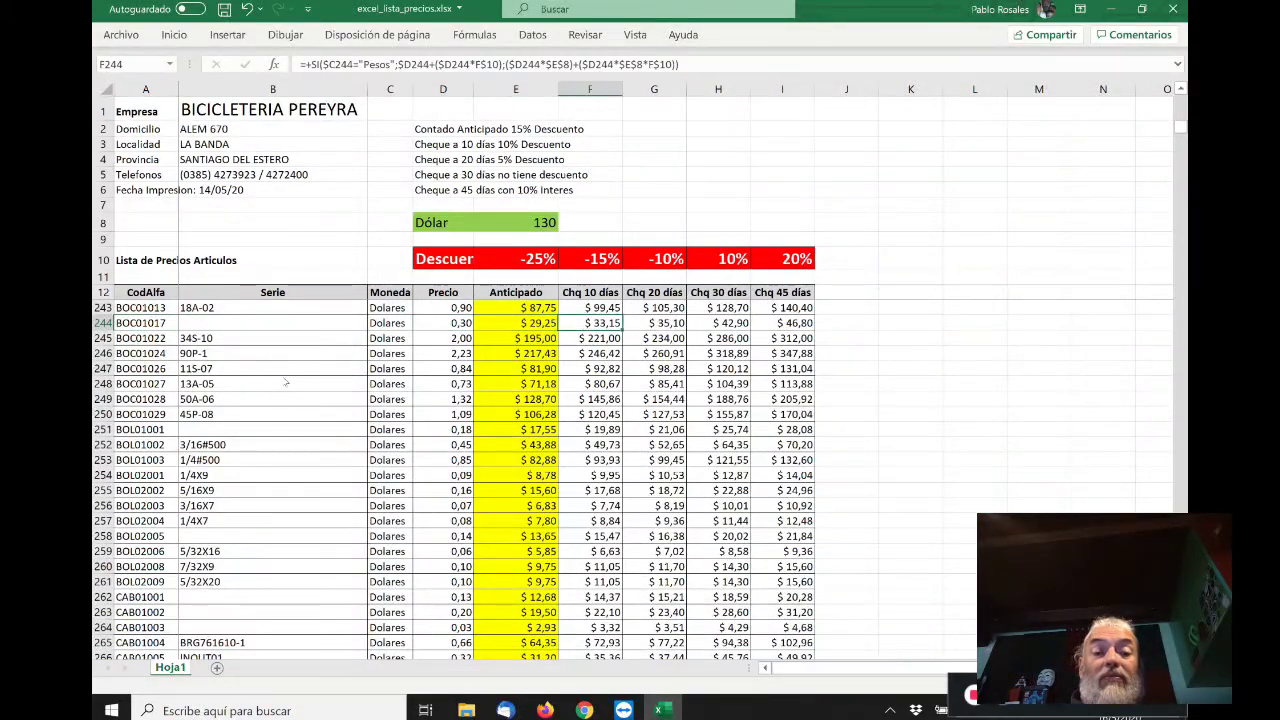
{"action": "key", "text": "Right"}
{"action": "key", "text": "Right"}
{"action": "key", "text": "Right"}
{"action": "key", "text": "Right"}
{"action": "key", "text": "Right"}
{"action": "key", "text": "Right"}
{"action": "key", "text": "Right"}
{"action": "key", "text": "Right"}
{"action": "key", "text": "Right"}
{"action": "key", "text": "Right"}
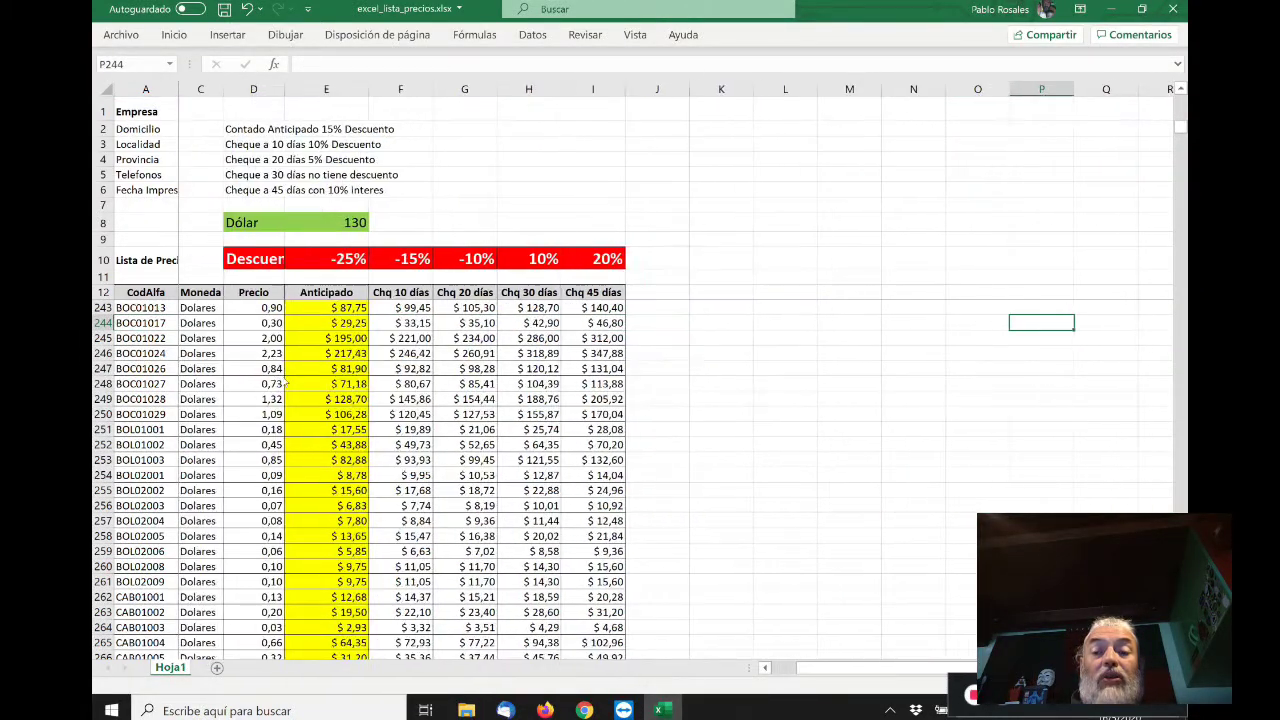
{"action": "key", "text": "Left"}
{"action": "key", "text": "Left"}
{"action": "key", "text": "Left"}
{"action": "key", "text": "Left"}
{"action": "key", "text": "Left"}
{"action": "key", "text": "Left"}
{"action": "key", "text": "Left"}
{"action": "key", "text": "Left"}
{"action": "key", "text": "Left"}
{"action": "key", "text": "Left"}
{"action": "key", "text": "Left"}
{"action": "key", "text": "Left"}
{"action": "key", "text": "Left"}
{"action": "key", "text": "Left"}
{"action": "key", "text": "Left"}
{"action": "key", "text": "Left"}
{"action": "key", "text": "Left"}
{"action": "key", "text": "Left"}
{"action": "key", "text": "Left"}
{"action": "key", "text": "Left"}
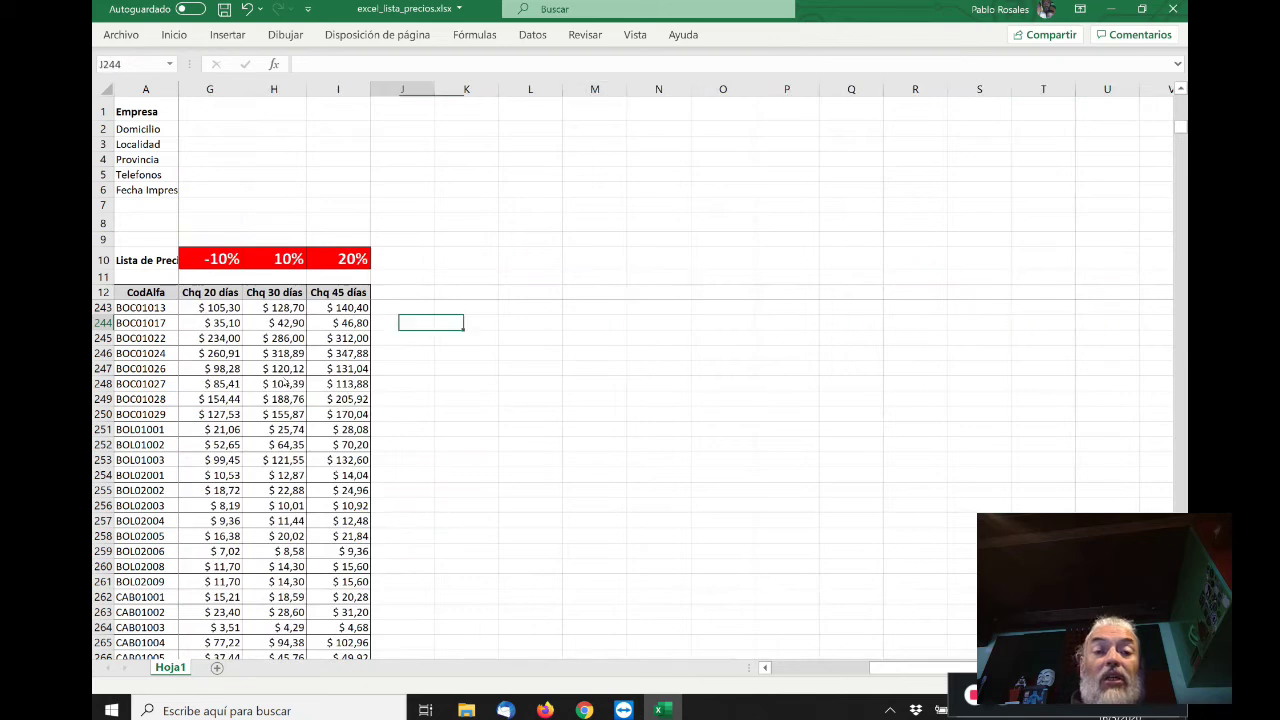
- Return to the Serie column and go up the articles from row 244 to B239
{"action": "key", "text": "Right"}
{"action": "key", "text": "Up"}
{"action": "key", "text": "Up"}
{"action": "key", "text": "Up"}
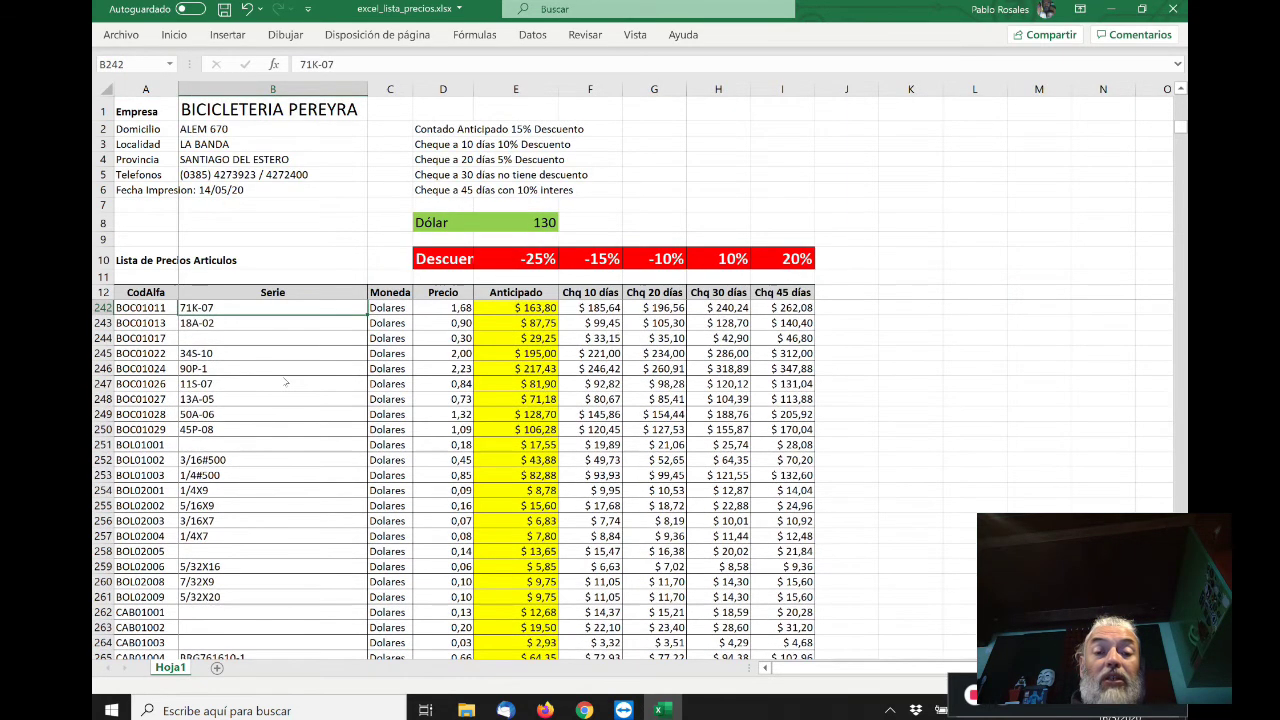
{"action": "key", "text": "Up"}
{"action": "key", "text": "Up"}
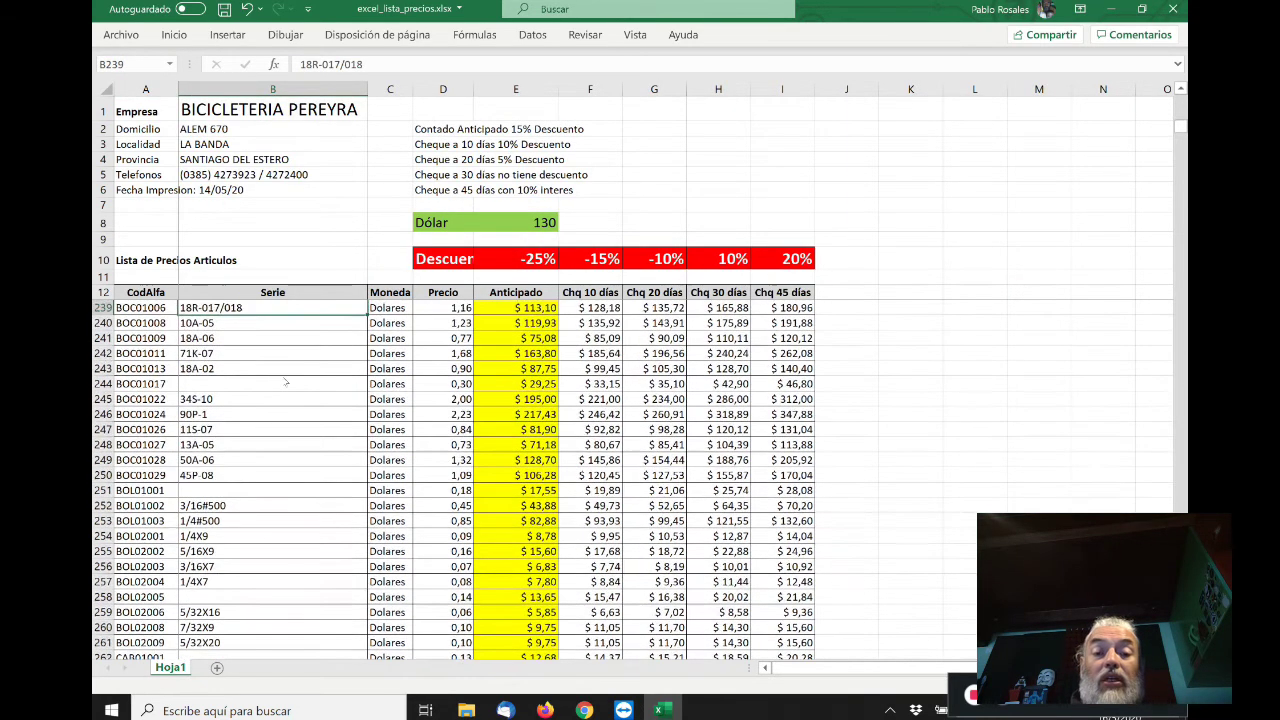
- Select the Serie heading in B12 and step between it and the first articles below, finishing on B13
{"action": "left_click", "coordinate": [272, 292]}
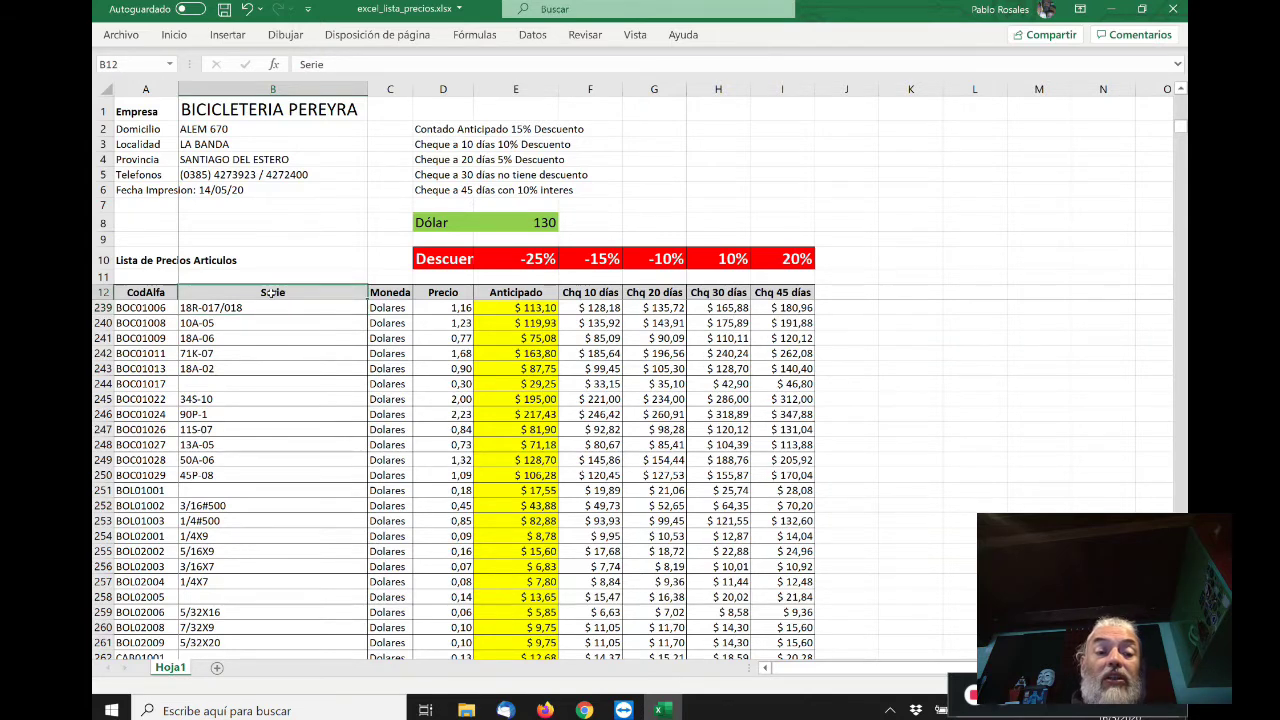
{"action": "key", "text": "Down"}
{"action": "key", "text": "Down"}
{"action": "key", "text": "Up"}
{"action": "key", "text": "Up"}
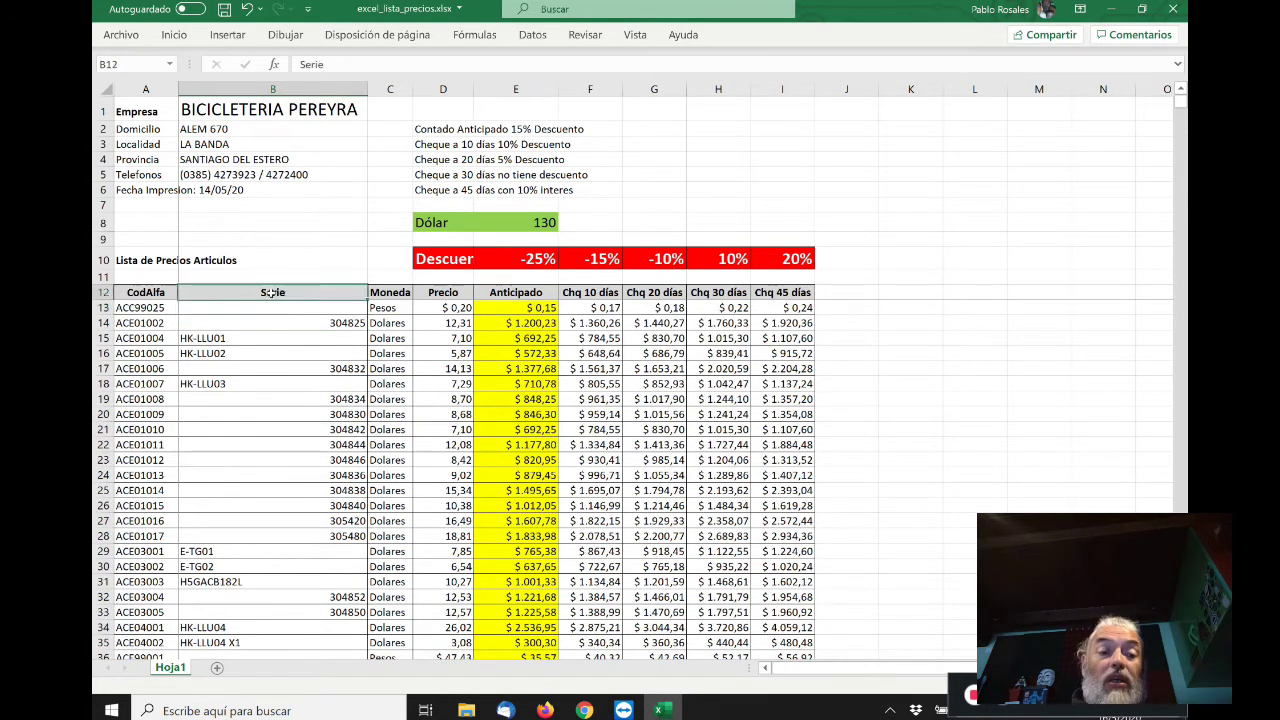
{"action": "key", "text": "Down"}
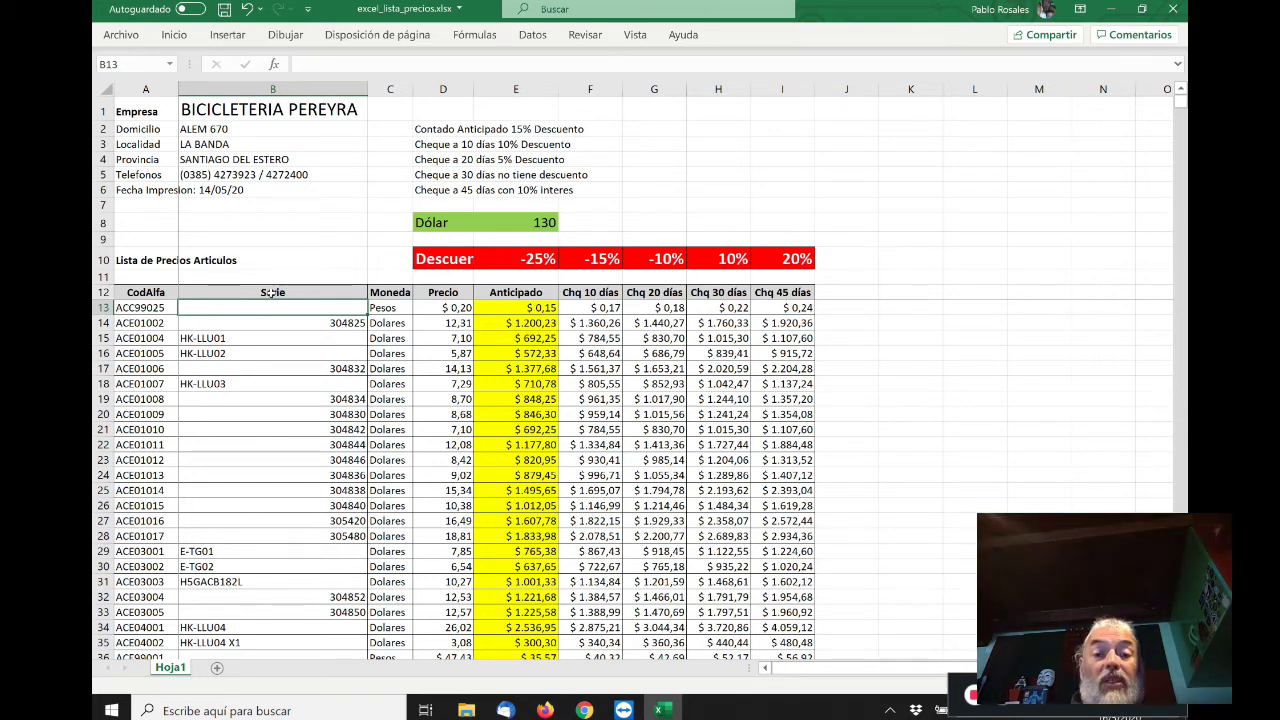
{"action": "key", "text": "Down"}
{"action": "key", "text": "Up"}
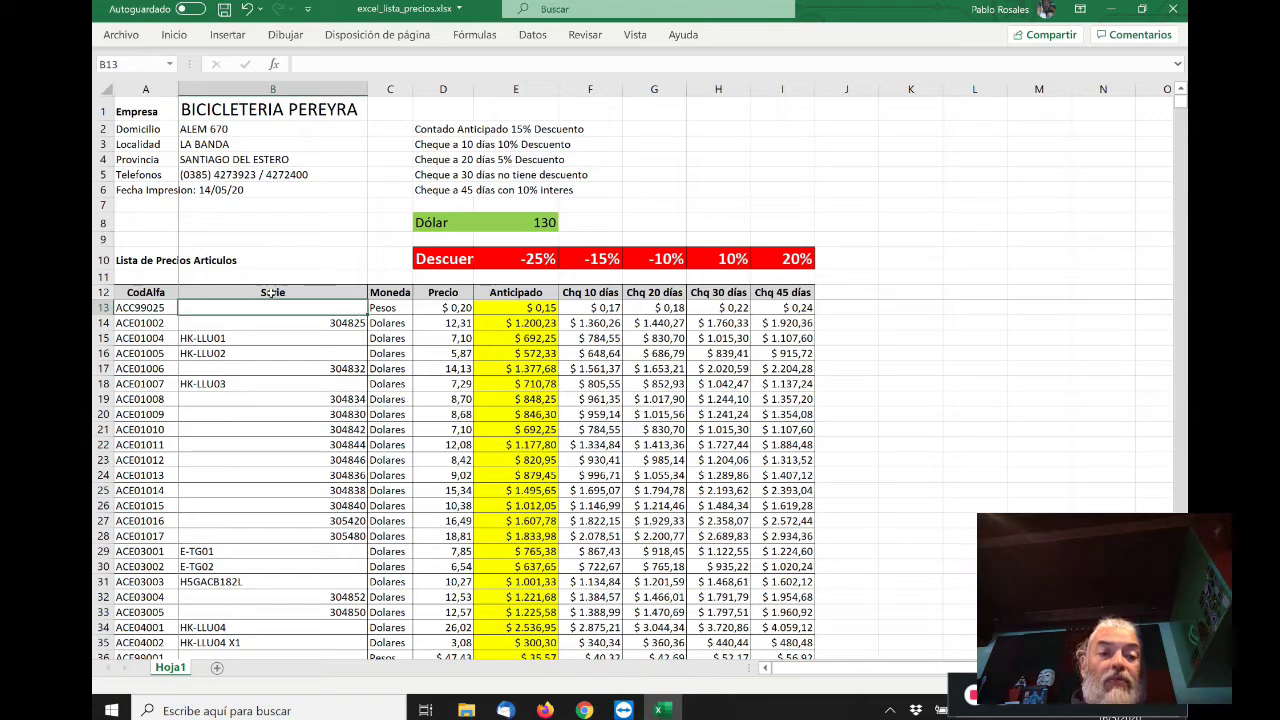
- Go down the Serie column from B13 to about row 301 and back to B278, checking the frozen headings
{"action": "key", "text": "Down"}
{"action": "key", "text": "Down"}
{"action": "key", "text": "Down"}
{"action": "key", "text": "Down"}
{"action": "key", "text": "Down"}
{"action": "key", "text": "Down"}
{"action": "key", "text": "Down"}
{"action": "key", "text": "Down"}
{"action": "key", "text": "Down"}
{"action": "key", "text": "Down"}
{"action": "key", "text": "Down"}
{"action": "key", "text": "Down"}
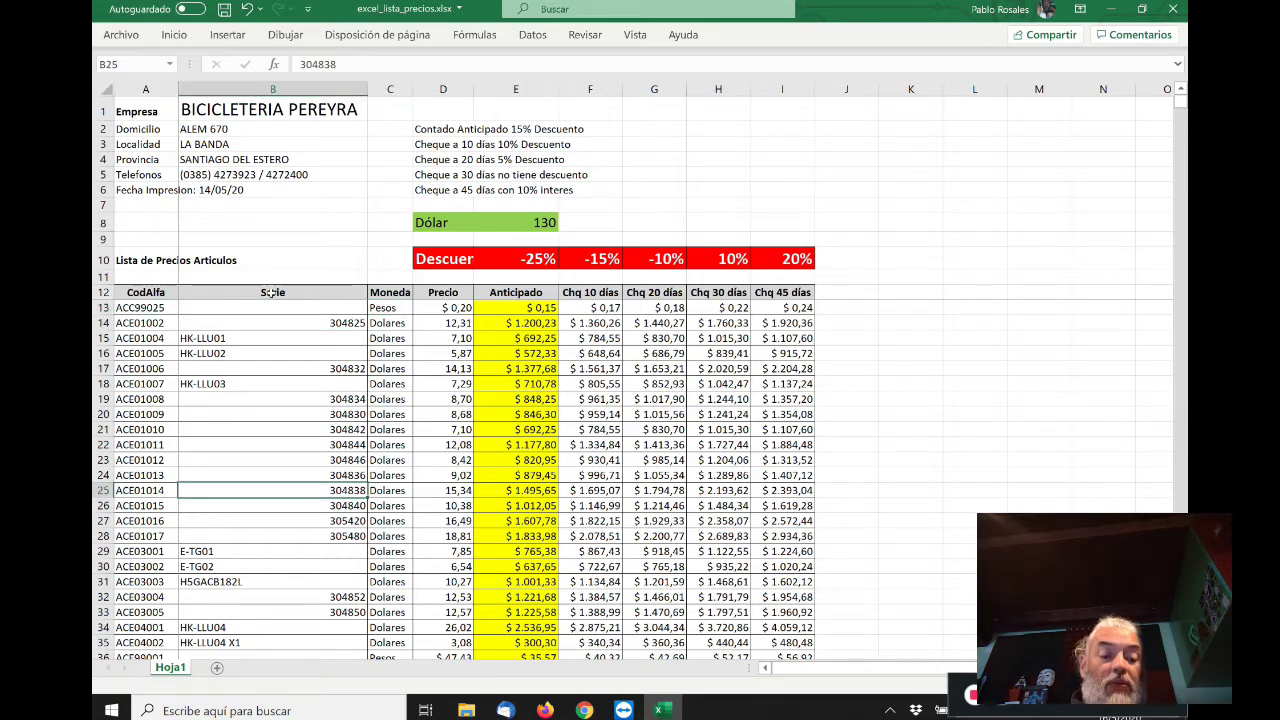
{"action": "key", "text": "Page_Down"}
{"action": "key", "text": "Page_Down"}
{"action": "key", "text": "Page_Down"}
{"action": "key", "text": "Page_Down"}
{"action": "key", "text": "Page_Down"}
{"action": "key", "text": "Page_Down"}
{"action": "key", "text": "Page_Down"}
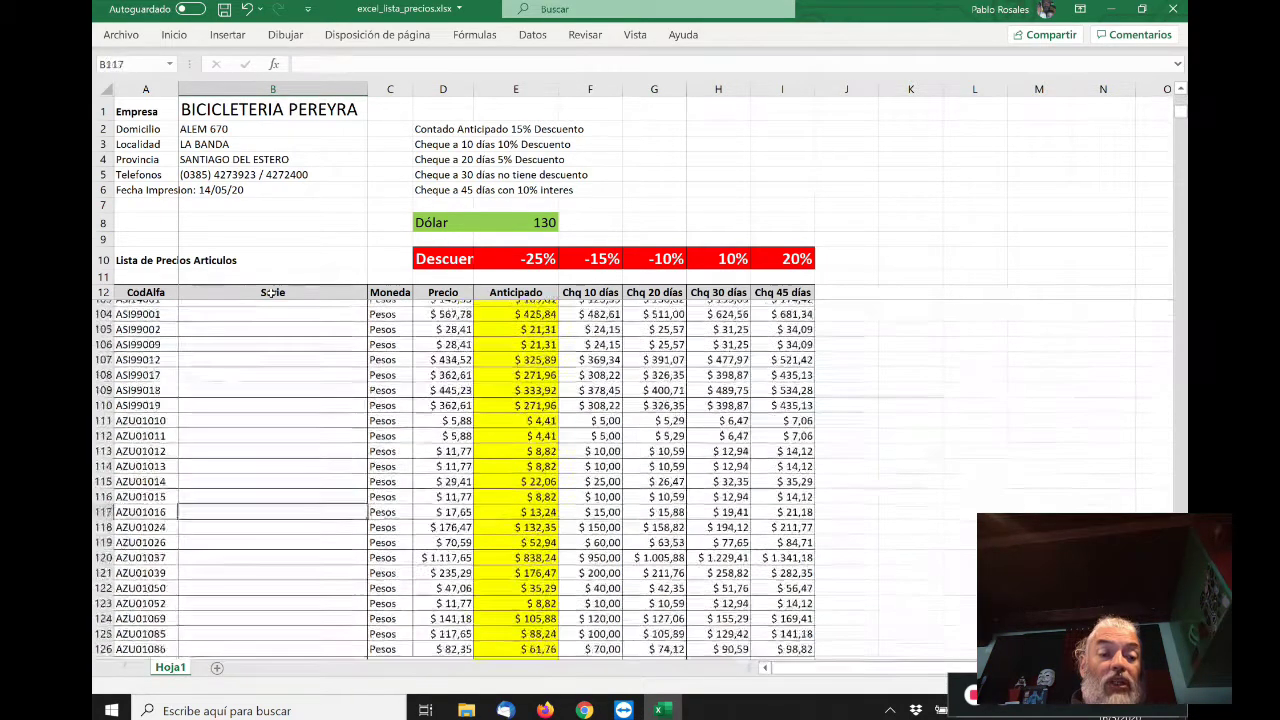
{"action": "key", "text": "Page_Down"}
{"action": "key", "text": "Page_Down"}
{"action": "key", "text": "Page_Down"}
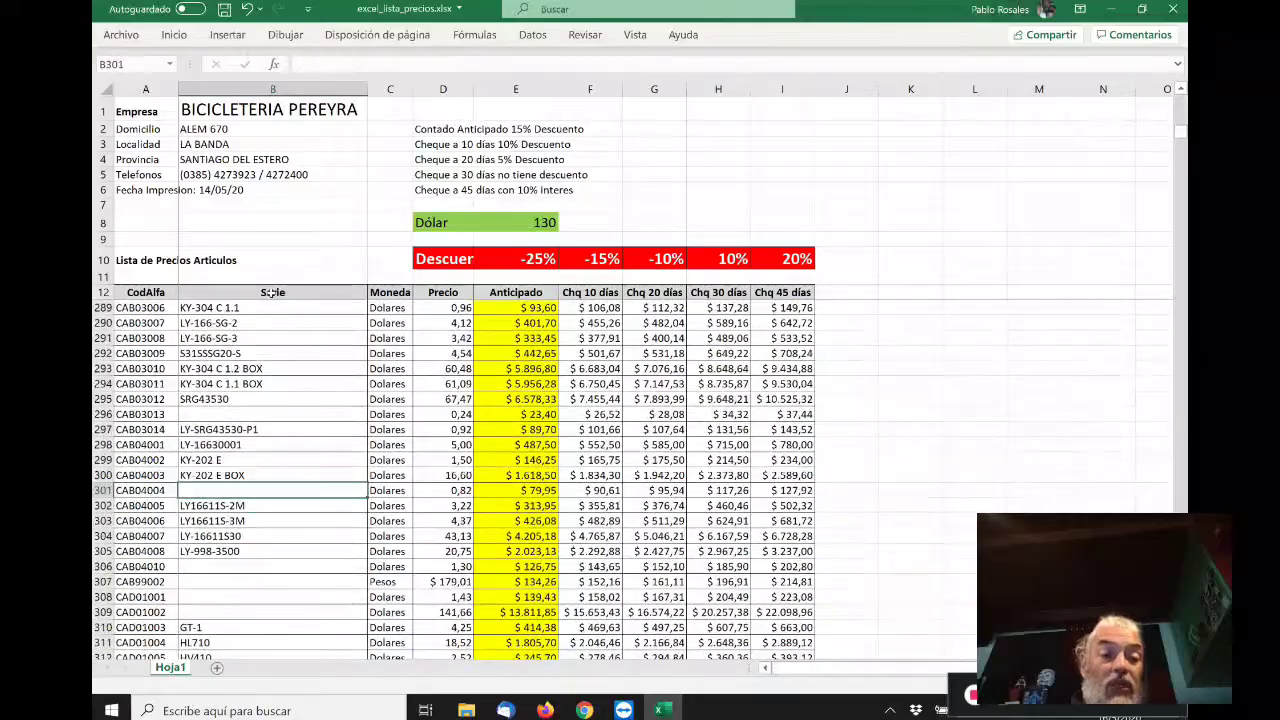
{"action": "key", "text": "Page_Down"}
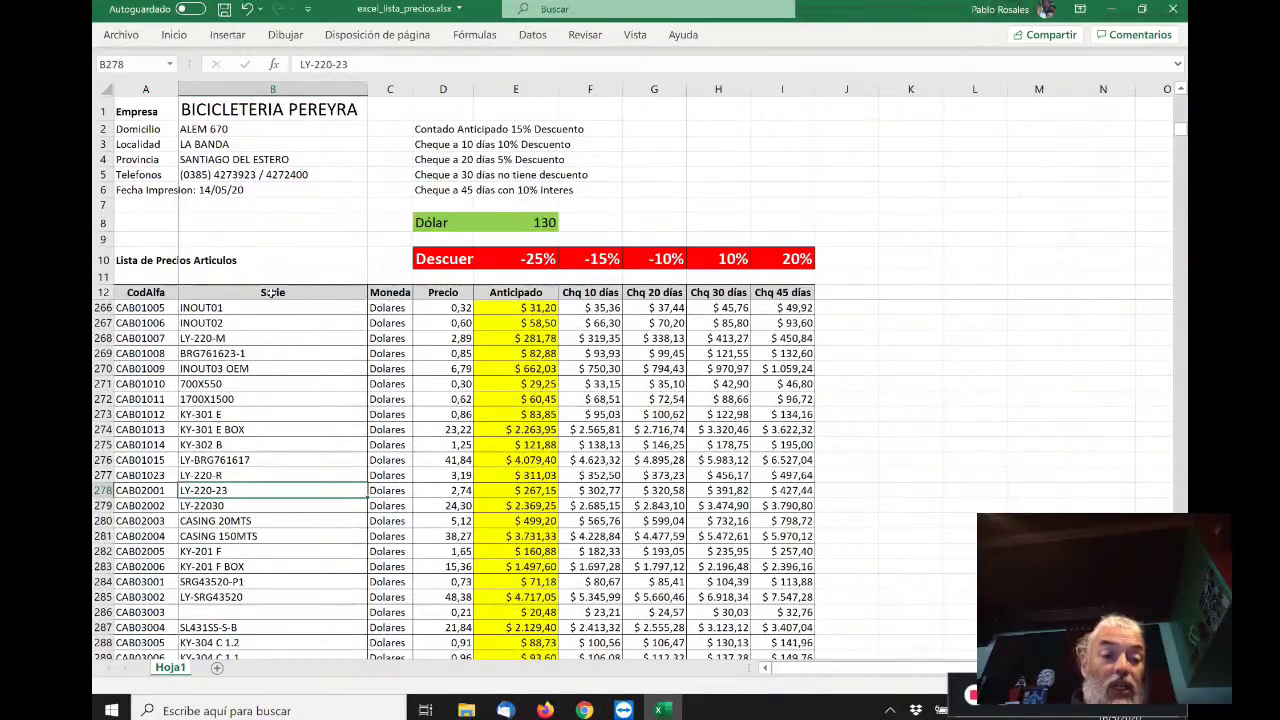
- Continue down the price list beyond row 1061 and finish on Serie cell B1074 to check that the headings remain fixed
{"action": "key", "text": "Page_Down"}
{"action": "key", "text": "Page_Down"}
{"action": "key", "text": "Page_Down"}
{"action": "key", "text": "Page_Down"}
{"action": "key", "text": "Page_Down"}
{"action": "key", "text": "Page_Down"}
{"action": "key", "text": "Page_Down"}
{"action": "key", "text": "Page_Down"}
{"action": "key", "text": "Page_Down"}
{"action": "key", "text": "Page_Down"}
{"action": "key", "text": "Page_Down"}
{"action": "key", "text": "Page_Down"}
{"action": "key", "text": "Page_Down"}
{"action": "key", "text": "Page_Down"}
{"action": "key", "text": "Page_Down"}
{"action": "key", "text": "Page_Down"}
{"action": "key", "text": "Page_Down"}
{"action": "key", "text": "Page_Down"}
{"action": "key", "text": "Page_Down"}
{"action": "key", "text": "Page_Down"}
{"action": "key", "text": "Page_Down"}
{"action": "key", "text": "Page_Down"}
{"action": "key", "text": "Page_Down"}
{"action": "key", "text": "Page_Down"}
{"action": "key", "text": "Page_Down"}
{"action": "key", "text": "Page_Down"}
{"action": "key", "text": "Page_Down"}
{"action": "key", "text": "Page_Down"}
{"action": "key", "text": "Page_Down"}
{"action": "key", "text": "Page_Down"}
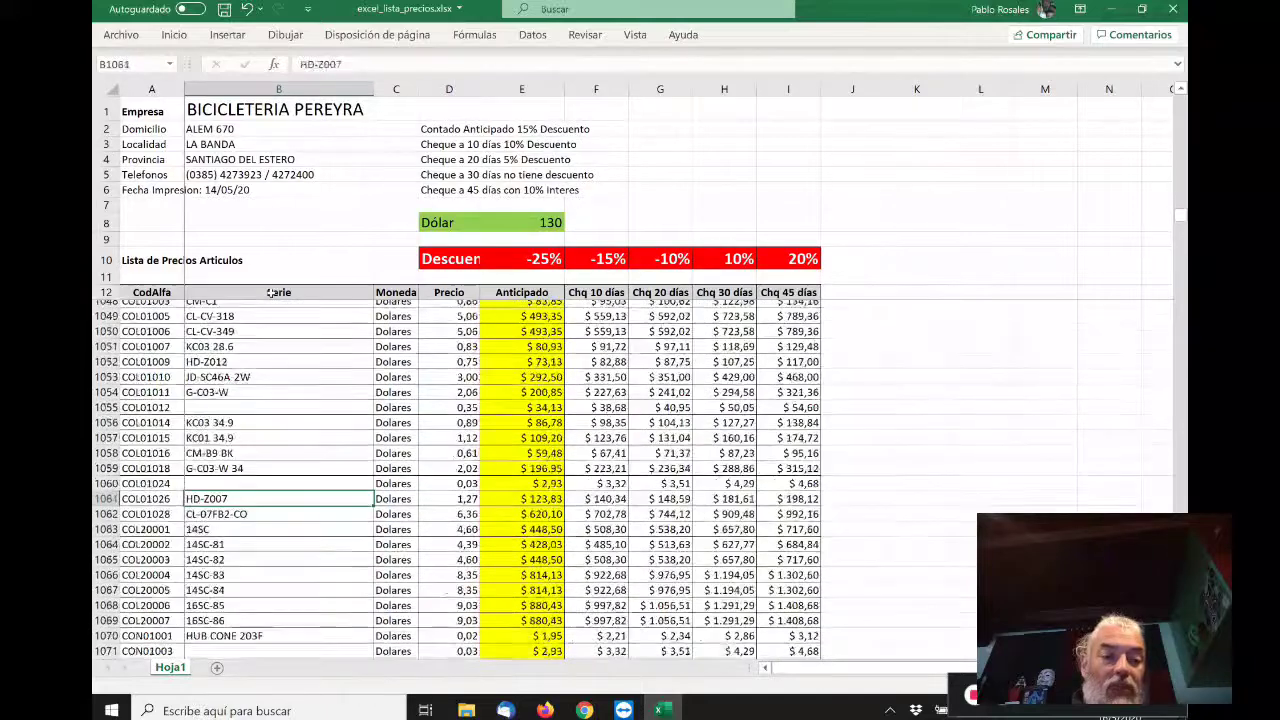
{"action": "key", "text": "Page_Down"}
{"action": "key", "text": "Up"}
{"action": "key", "text": "Up"}
{"action": "key", "text": "Up"}
{"action": "key", "text": "Up"}
{"action": "key", "text": "Up"}
{"action": "key", "text": "Up"}
{"action": "key", "text": "Up"}
{"action": "key", "text": "Up"}
{"action": "key", "text": "Up"}
{"action": "key", "text": "Up"}
{"action": "key", "text": "Up"}
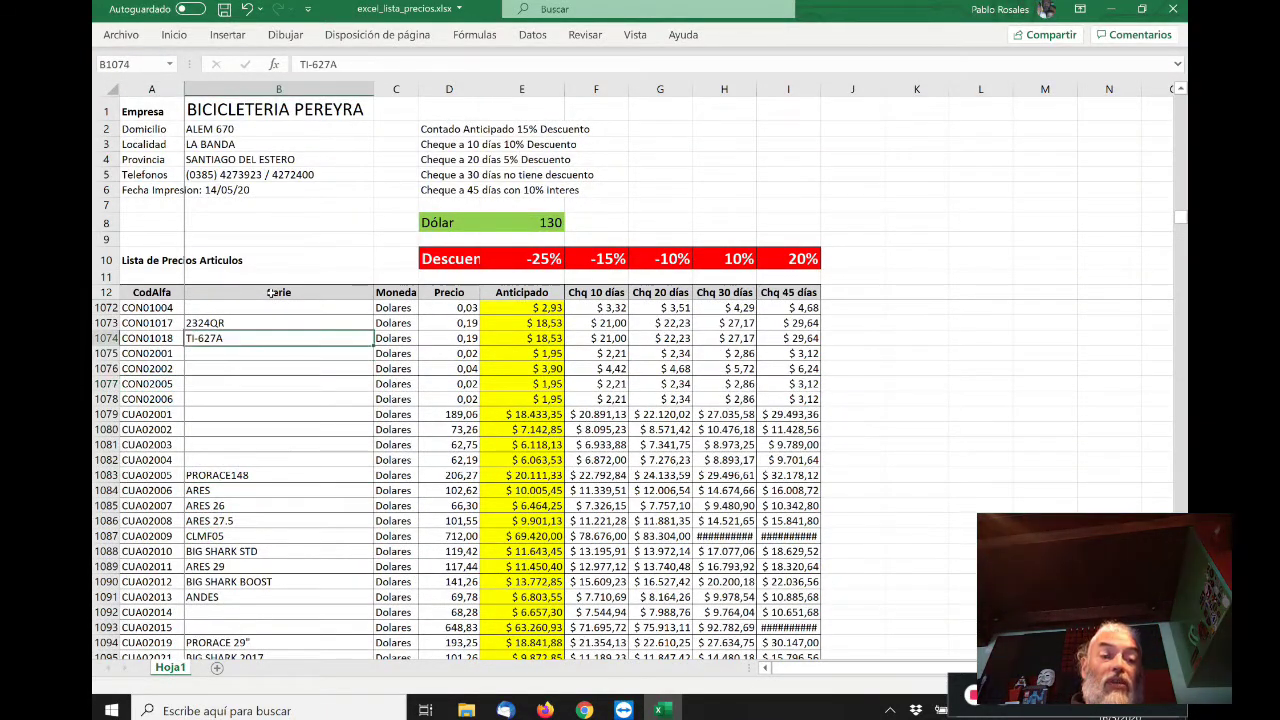
- Return to the top of the CodAlfa column and finish on the first article code in A13
{"action": "key", "text": "Left"}
{"action": "key", "text": "ctrl+Up"}
{"action": "key", "text": "Down"}
{"action": "key", "text": "Up"}
{"action": "key", "text": "Down"}
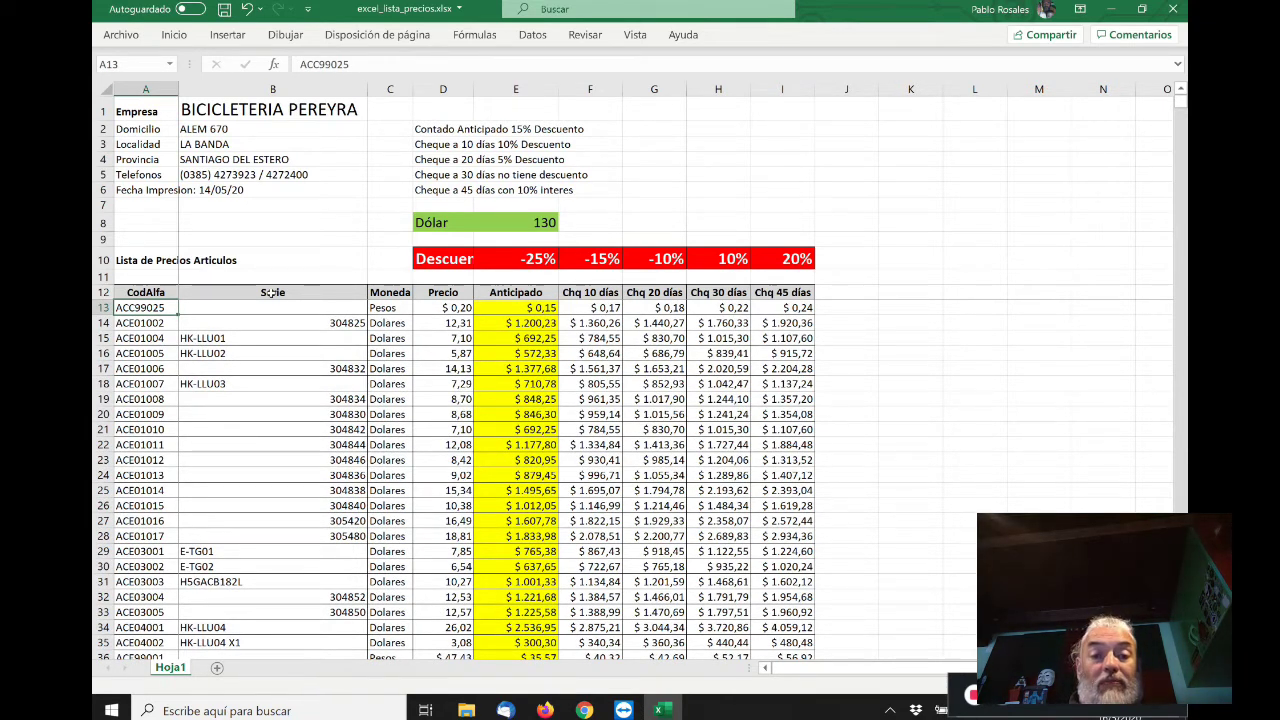
- Search the price list for article code CON02005 and close the search dialog
{"action": "key", "text": "ctrl+b"}
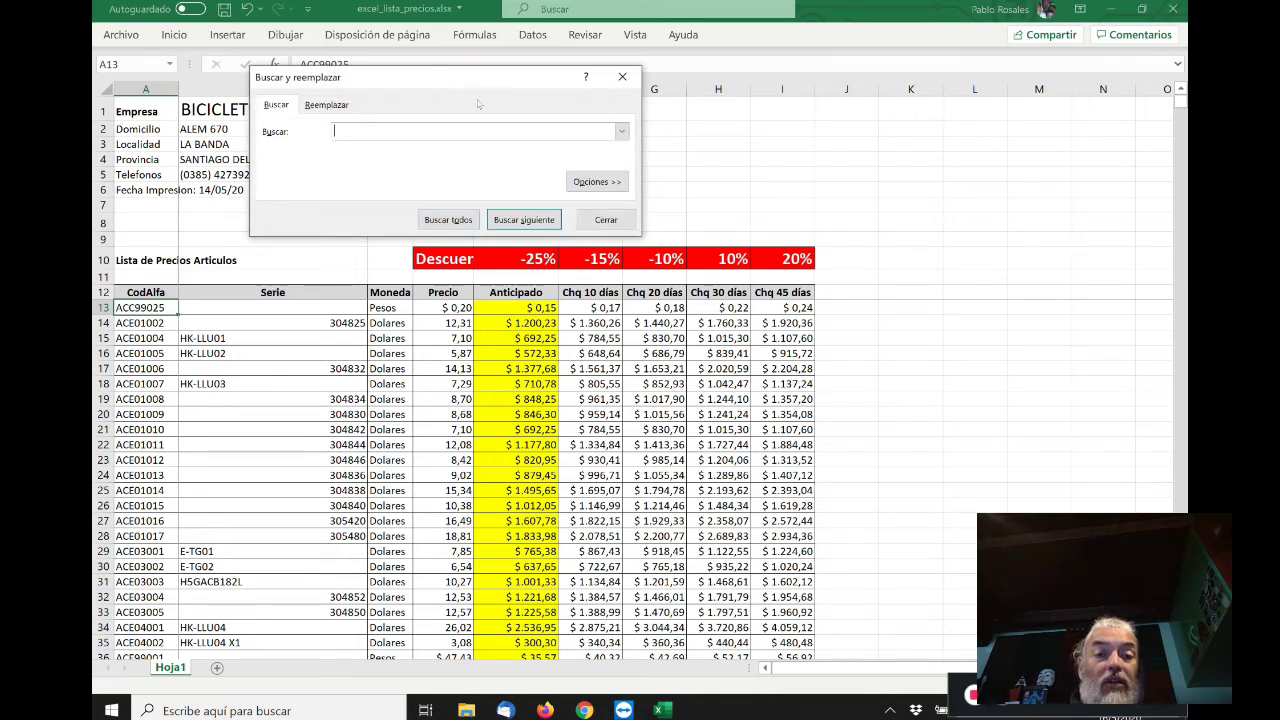
{"action": "left_click_drag", "start_coordinate": [448, 82], "coordinate": [565, 157]}
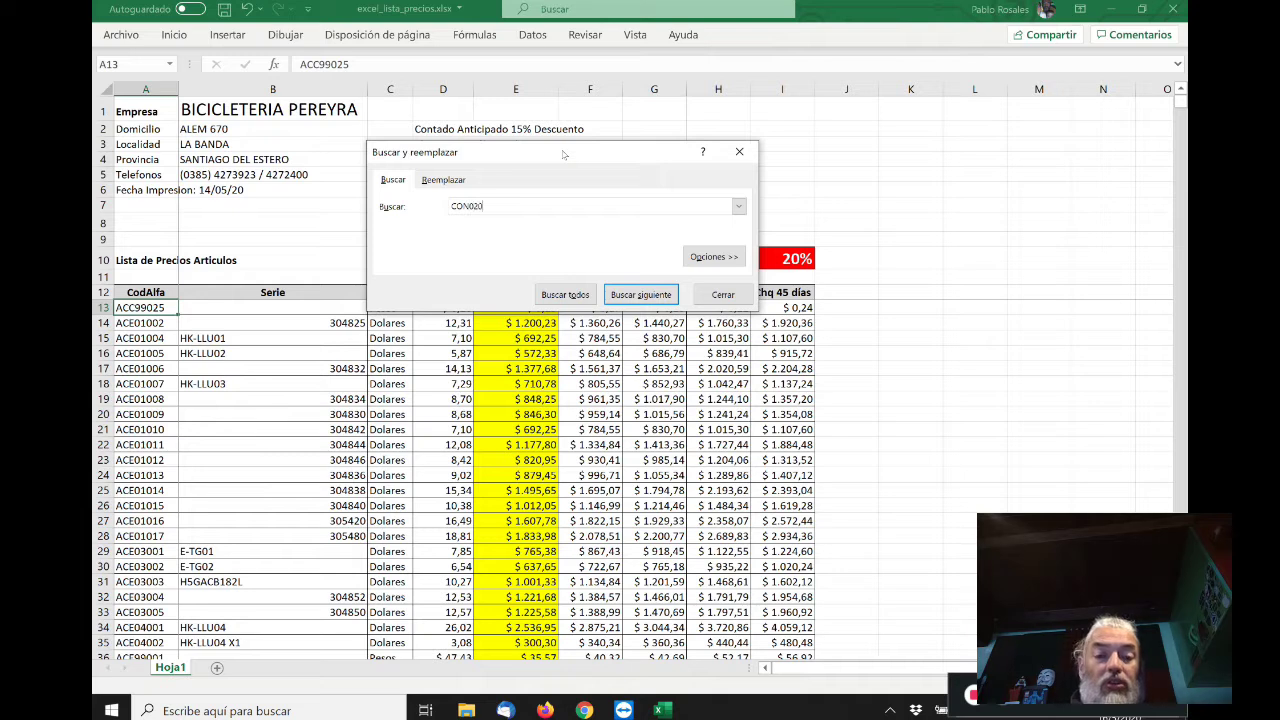
{"action": "left_click", "coordinate": [645, 295]}
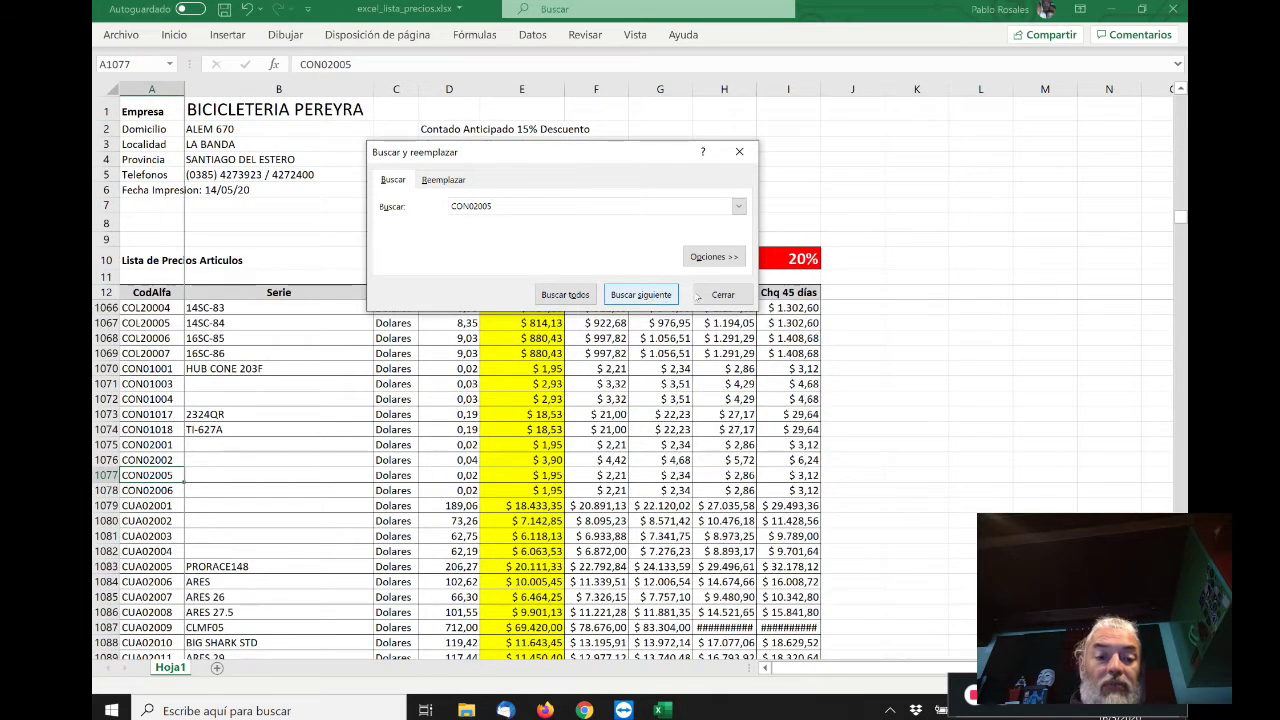
{"action": "left_click", "coordinate": [720, 295]}
- Review the prices of article CON02005 back and forth across row 1077, finishing on its code in A1077
{"action": "key", "text": "Right"}
{"action": "key", "text": "Right"}
{"action": "key", "text": "Right"}
{"action": "key", "text": "Right"}
{"action": "key", "text": "Right"}
{"action": "key", "text": "Right"}
{"action": "key", "text": "Right"}
{"action": "key", "text": "Left"}
{"action": "key", "text": "Left"}
{"action": "key", "text": "Left"}
{"action": "key", "text": "Left"}
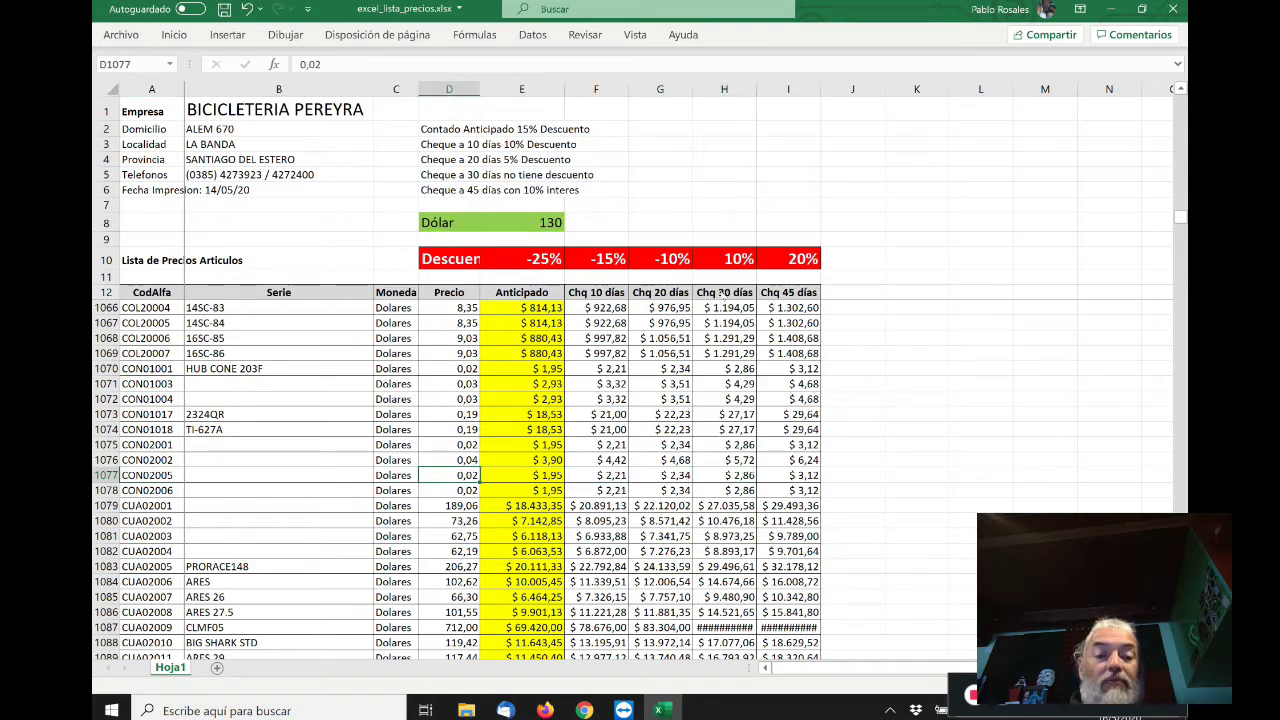
{"action": "key", "text": "Left"}
{"action": "key", "text": "Left"}
{"action": "key", "text": "Left"}
{"action": "key", "text": "Right"}
{"action": "key", "text": "Right"}
{"action": "key", "text": "Right"}
{"action": "key", "text": "Right"}
{"action": "key", "text": "Right"}
{"action": "key", "text": "Right"}
{"action": "key", "text": "Right"}
{"action": "key", "text": "Right"}
{"action": "key", "text": "Left"}
{"action": "key", "text": "Home"}
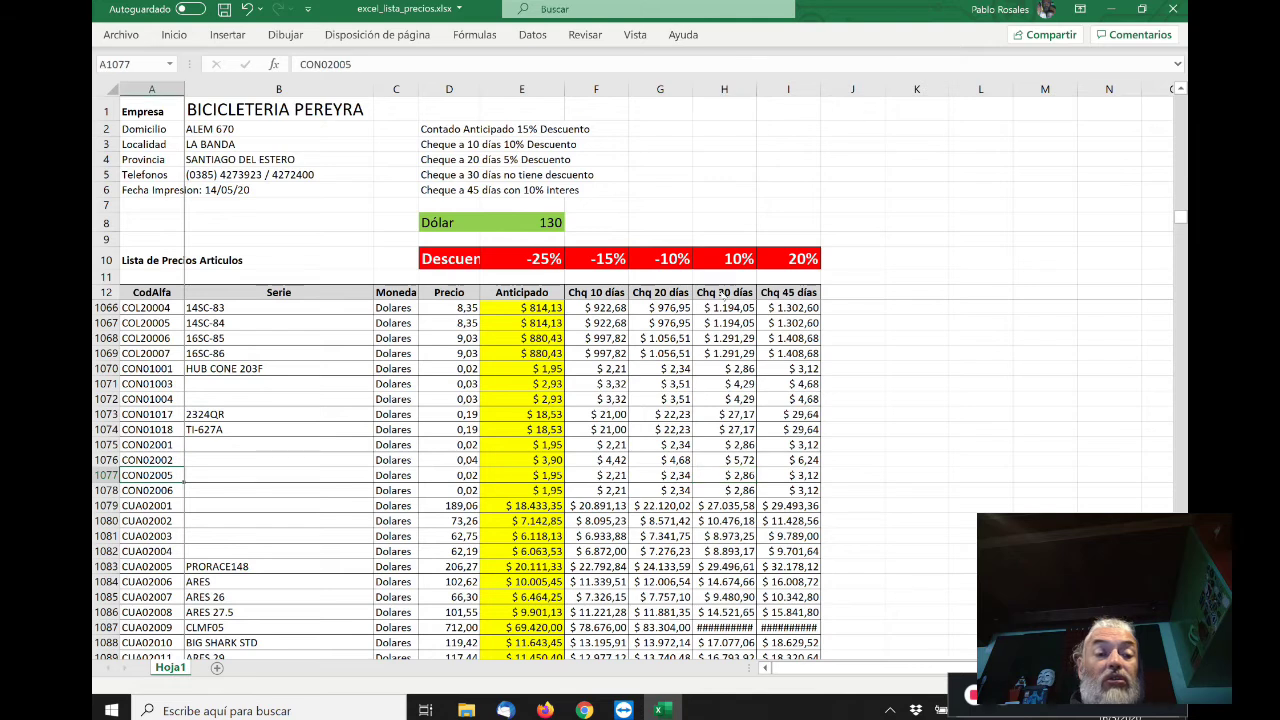
- Go to the last article code in the CodAlfa column and search for article code ZAP01005
{"action": "key", "text": "ctrl+Down"}
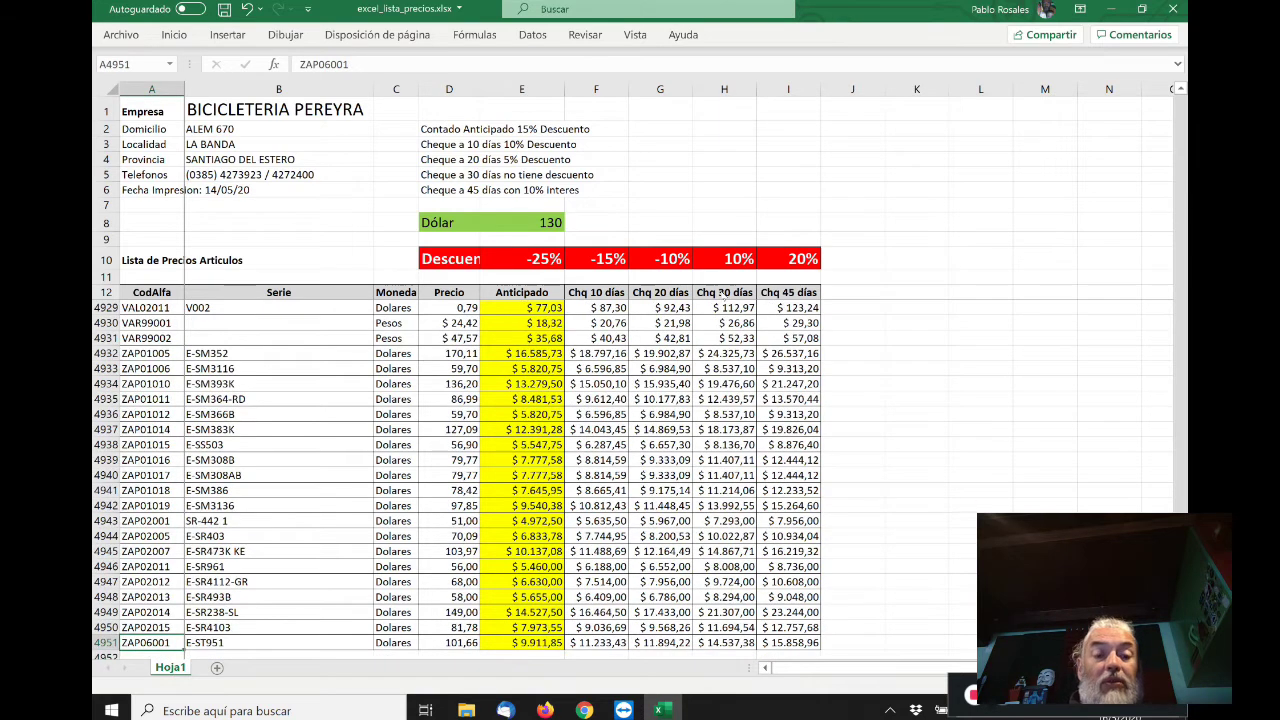
{"action": "key", "text": "ctrl+b"}
{"action": "type", "text": "ZAP01005"}
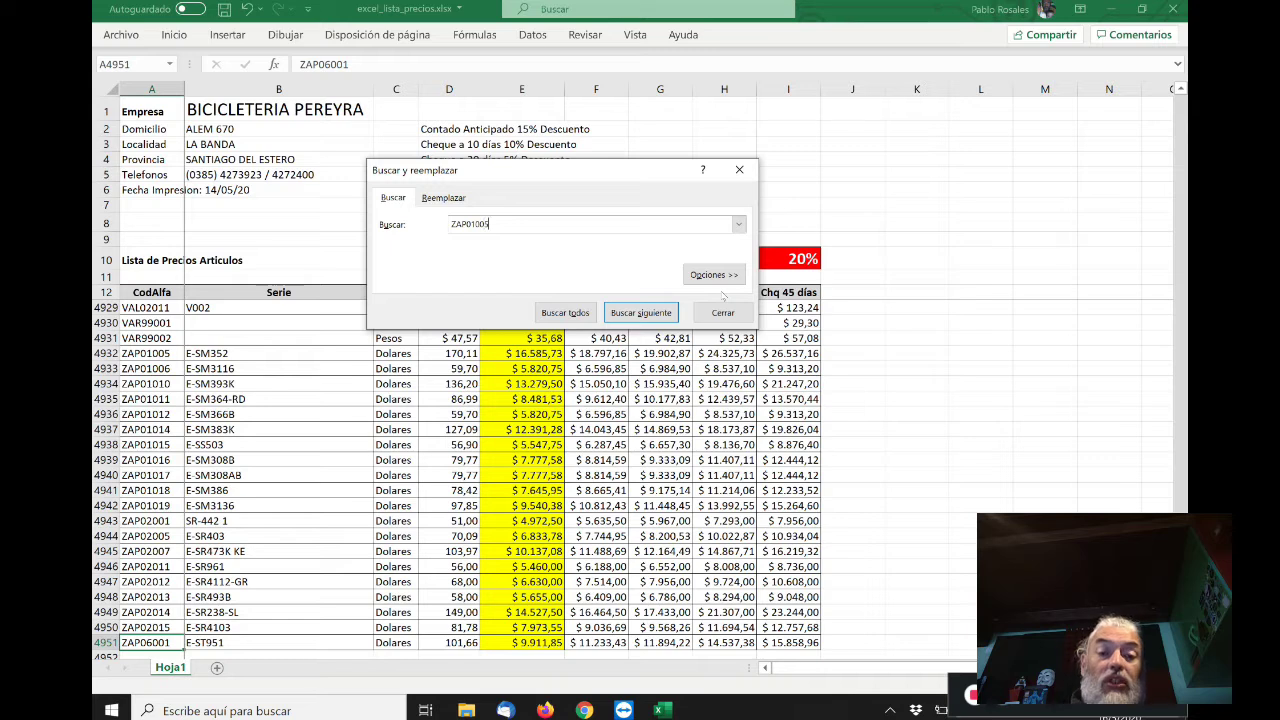
{"action": "key", "text": "Return"}
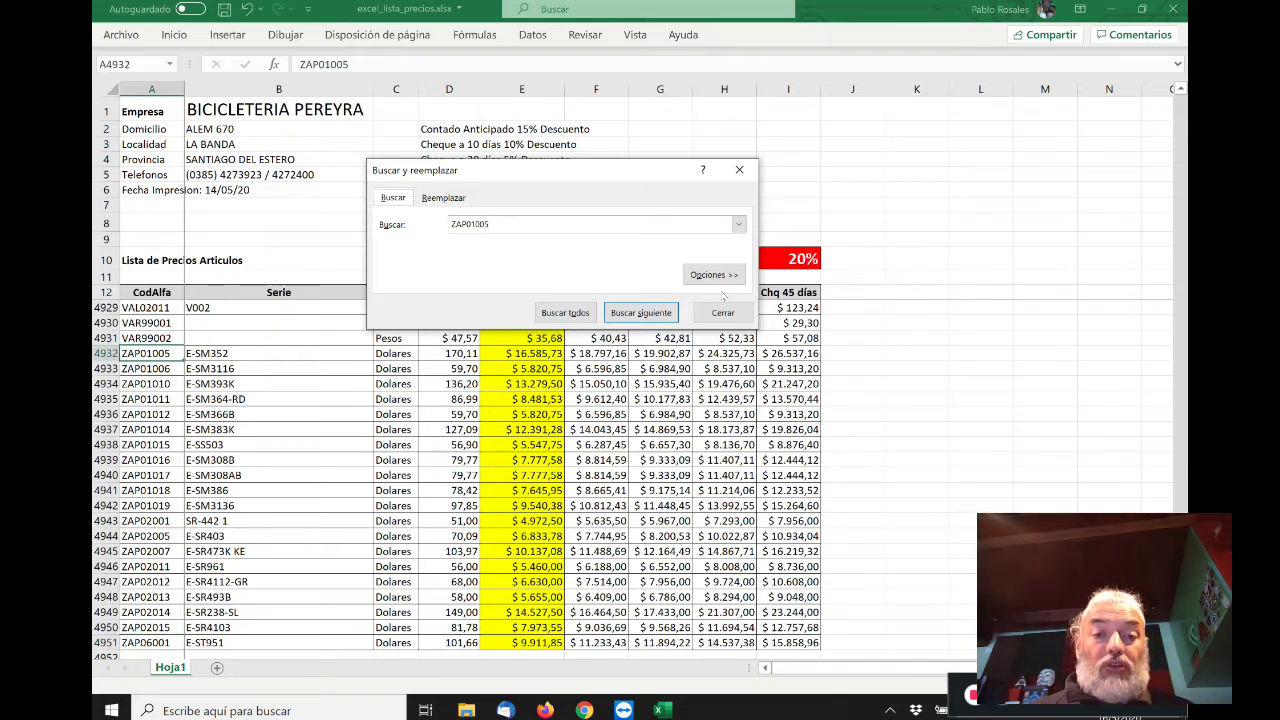
- Search for article code ASI01001 instead and close the search dialog
{"action": "left_click", "coordinate": [524, 224]}
{"action": "key", "text": "BackSpace"}
{"action": "key", "text": "BackSpace"}
{"action": "key", "text": "BackSpace"}
{"action": "key", "text": "BackSpace"}
{"action": "key", "text": "BackSpace"}
{"action": "key", "text": "BackSpace"}
{"action": "type", "text": "ASI0100"}
{"action": "key", "text": "Return"}
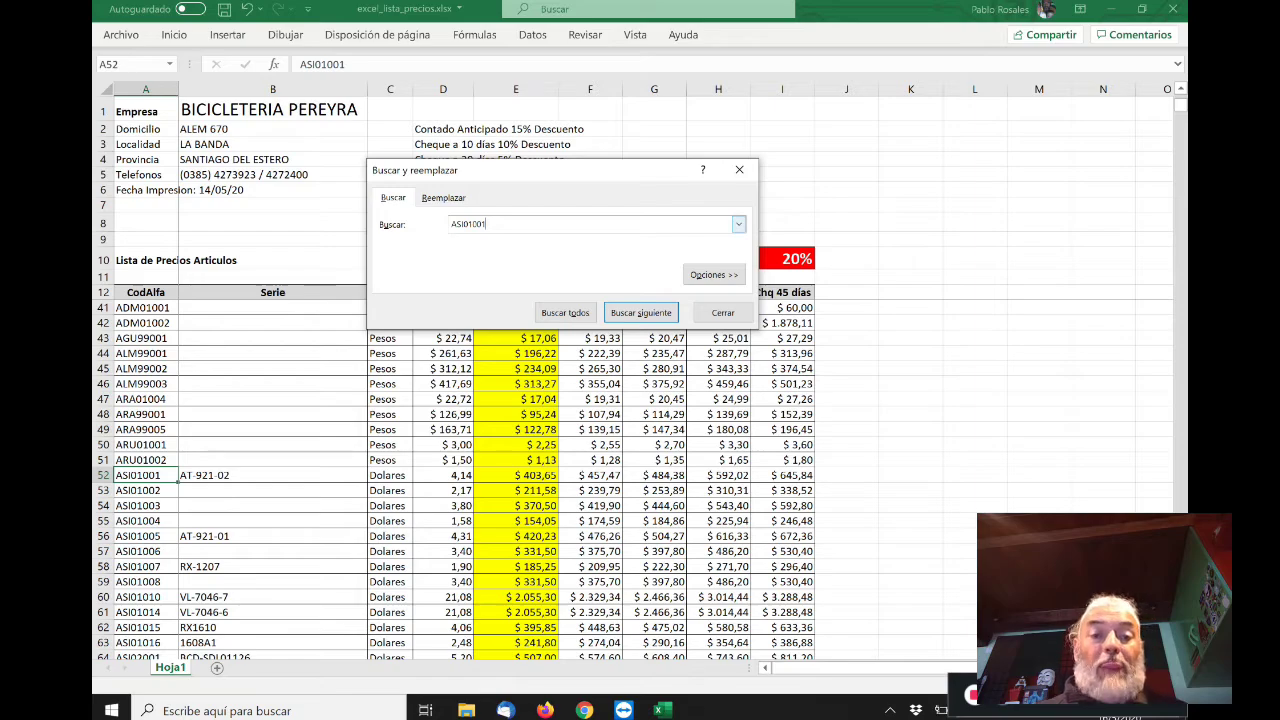
{"action": "key", "text": "Escape"}
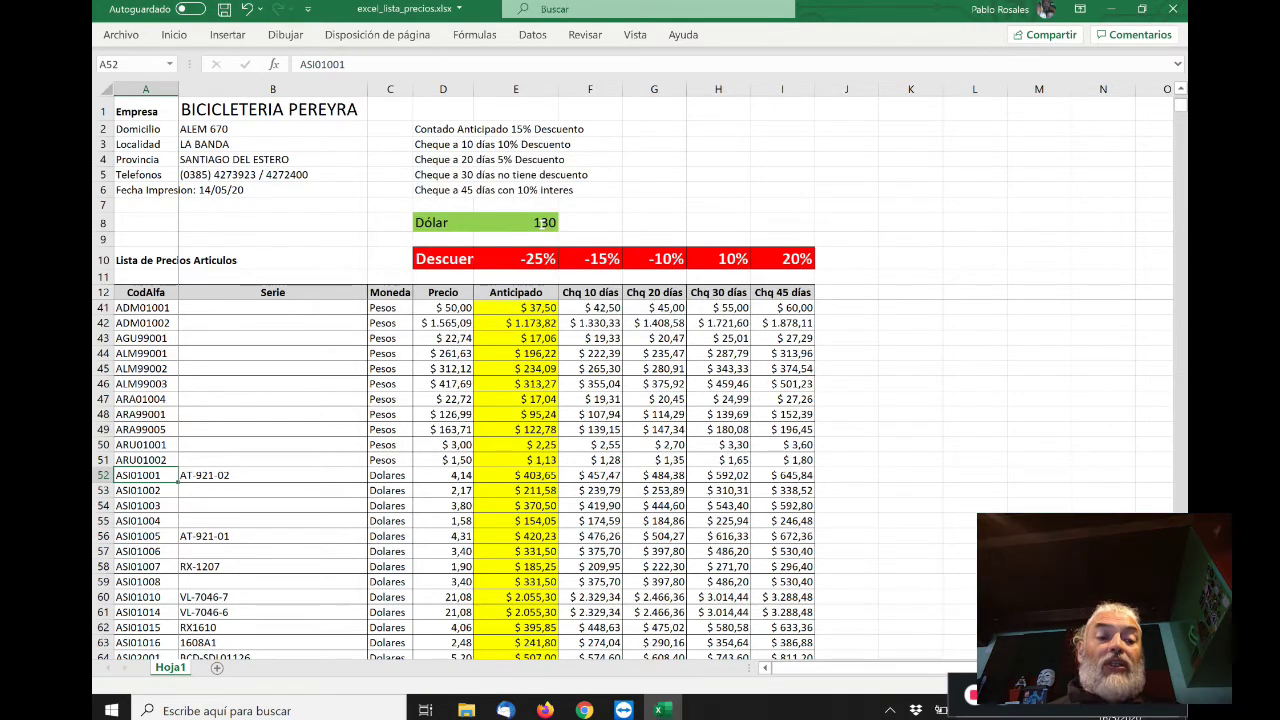
- Browse up and down the CodAlfa column around article ASI01001 to check the frozen heading rows
{"action": "key", "text": "Down"}
{"action": "key", "text": "Down"}
{"action": "key", "text": "Down"}
{"action": "key", "text": "Down"}
{"action": "key", "text": "Down"}
{"action": "key", "text": "Down"}
{"action": "key", "text": "Down"}
{"action": "key", "text": "Down"}
{"action": "key", "text": "Down"}
{"action": "key", "text": "Down"}
{"action": "key", "text": "Down"}
{"action": "key", "text": "Down"}
{"action": "key", "text": "Down"}
{"action": "key", "text": "Down"}
{"action": "key", "text": "Down"}
{"action": "key", "text": "Down"}
{"action": "key", "text": "Down"}
{"action": "key", "text": "Down"}
{"action": "key", "text": "Down"}
{"action": "key", "text": "Down"}
{"action": "key", "text": "Page_Up"}
{"action": "key", "text": "Page_Up"}
{"action": "key", "text": "Page_Up"}
{"action": "key", "text": "Page_Up"}
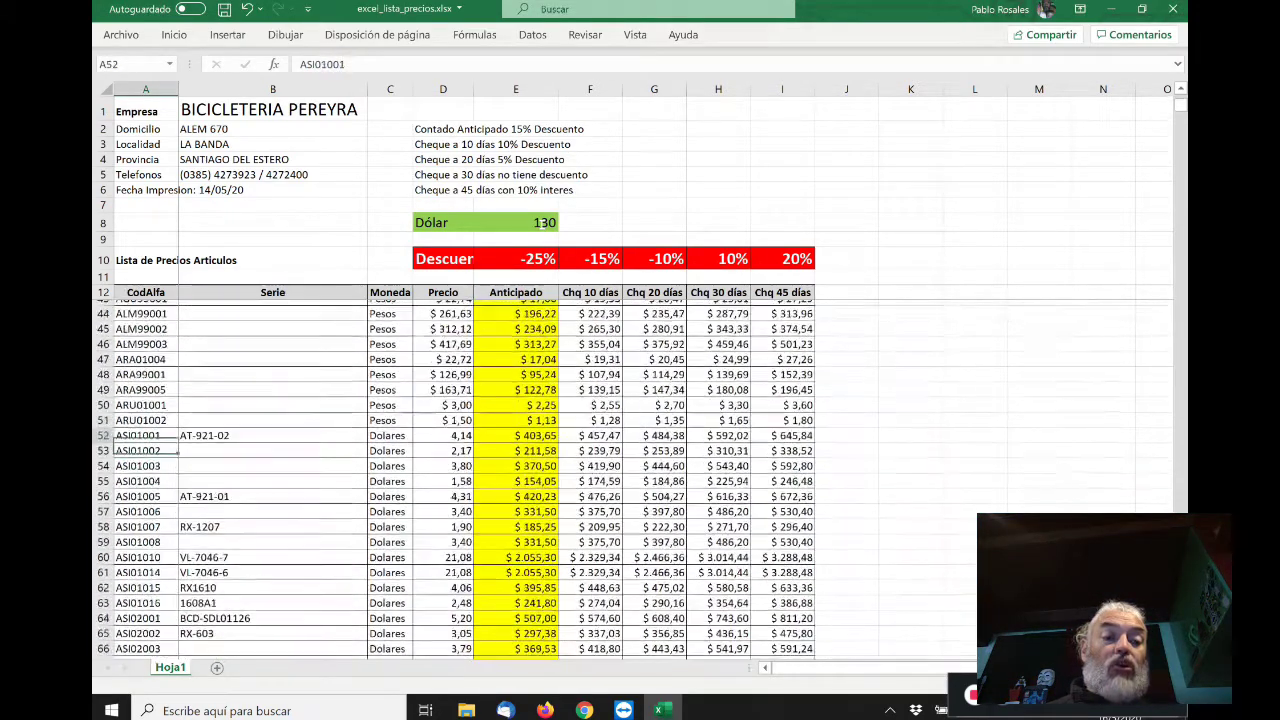
{"action": "key", "text": "Page_Down"}
{"action": "key", "text": "Page_Down"}
{"action": "key", "text": "Page_Down"}
{"action": "key", "text": "Page_Down"}
{"action": "key", "text": "Page_Up"}
{"action": "key", "text": "Page_Up"}
{"action": "key", "text": "Page_Up"}
- Return to the first article code in A13, then open the search dialog and close it without searching
{"action": "key", "text": "ctrl+Up"}
{"action": "key", "text": "Down"}
{"action": "key", "text": "Up"}
{"action": "key", "text": "Down"}
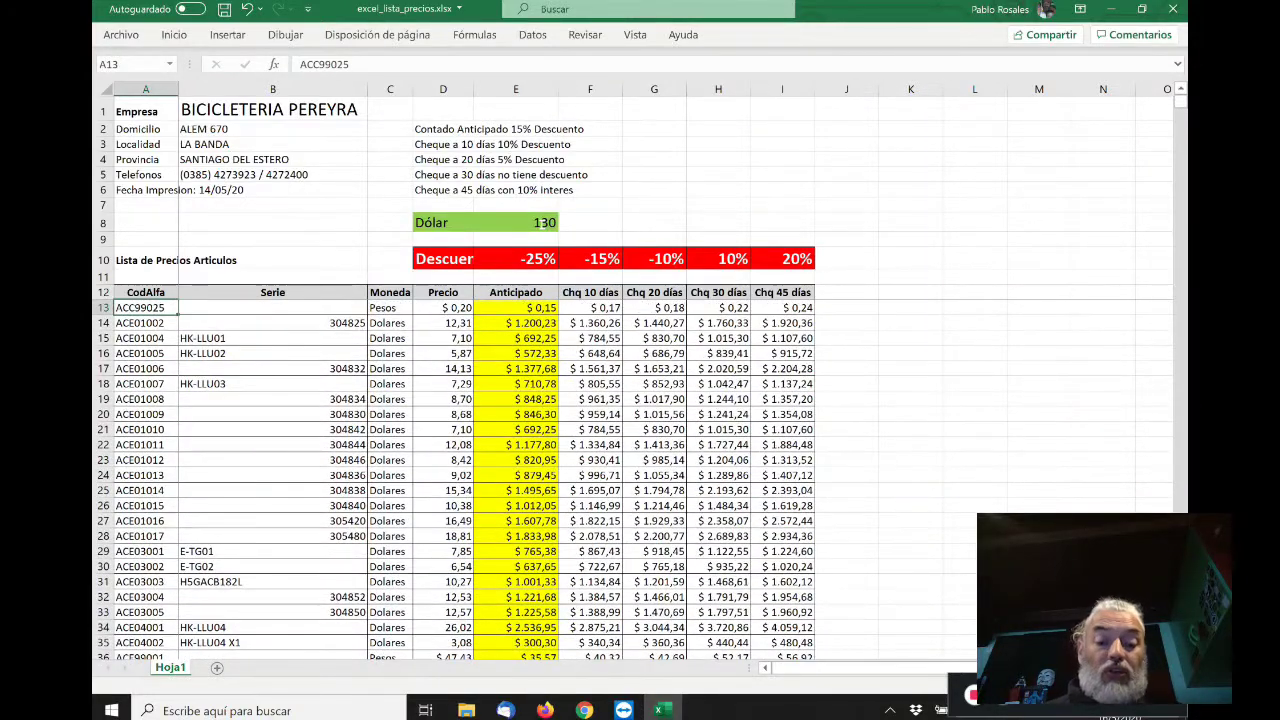
{"action": "key", "text": "ctrl+b"}
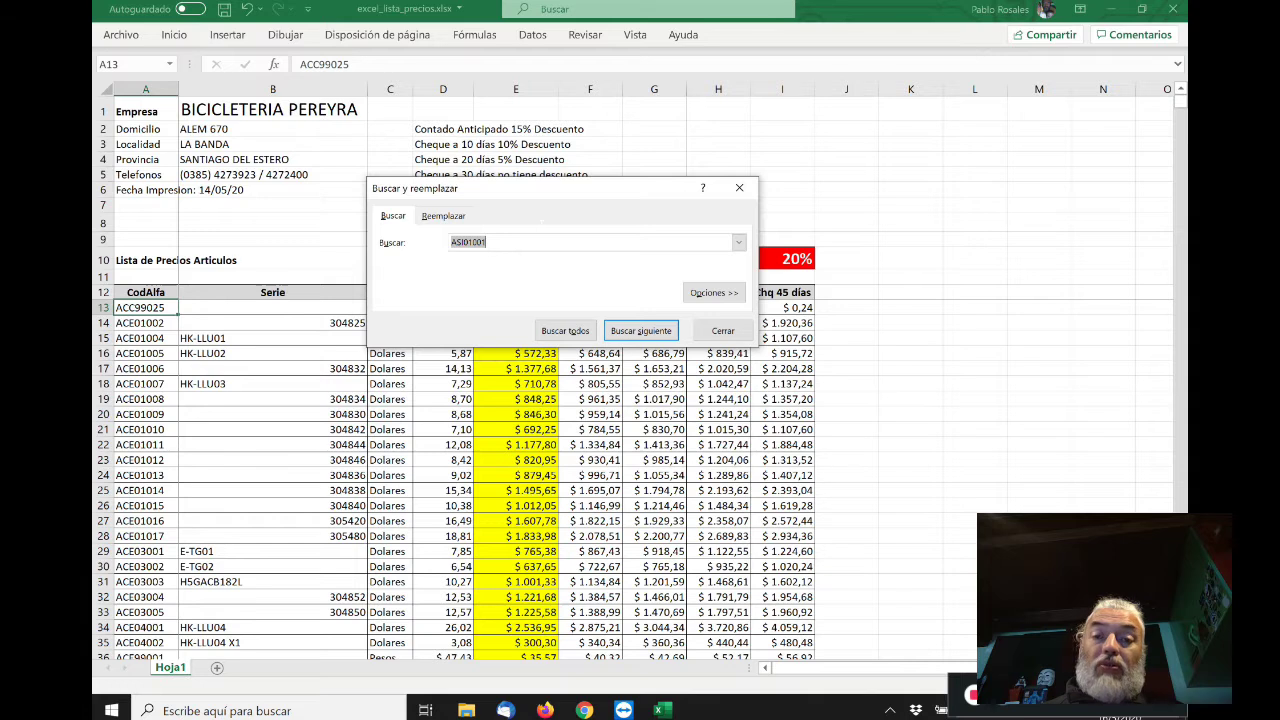
{"action": "key", "text": "Escape"}
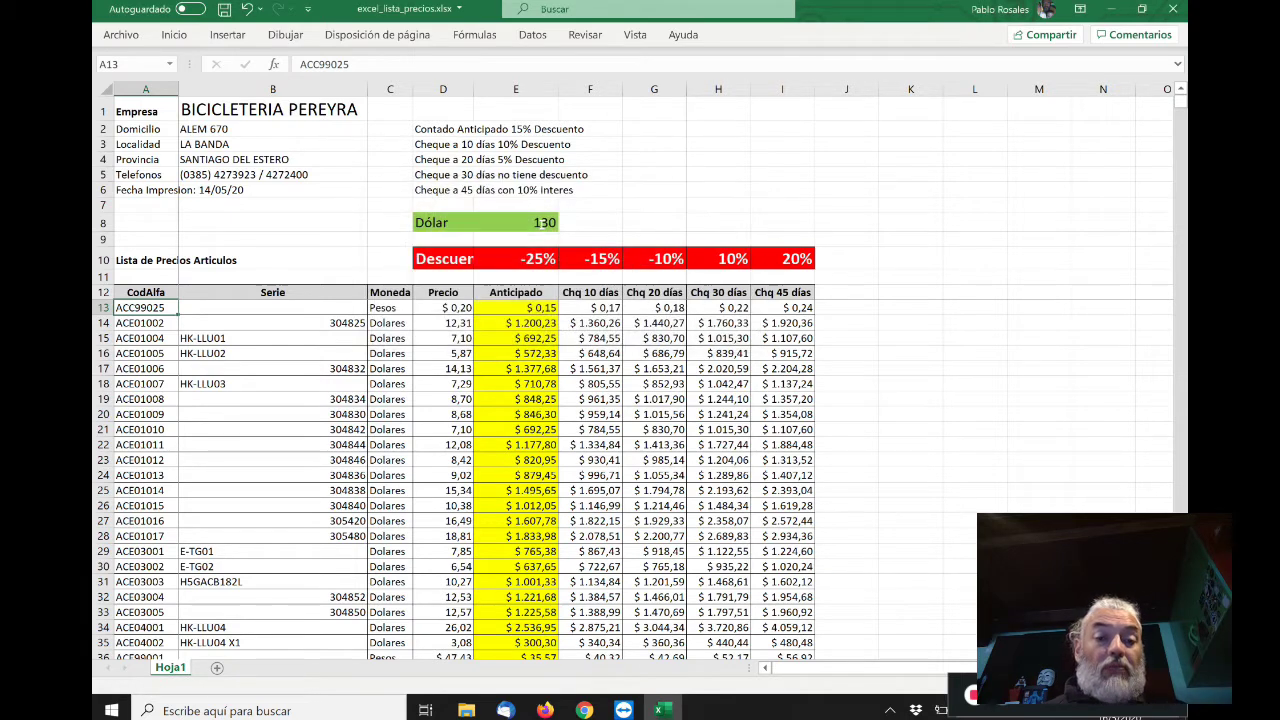
- Select the CodAlfa heading in A12 and step across the row 12 headings past Chq 45 días and back to A12
{"action": "left_click", "coordinate": [145, 292]}
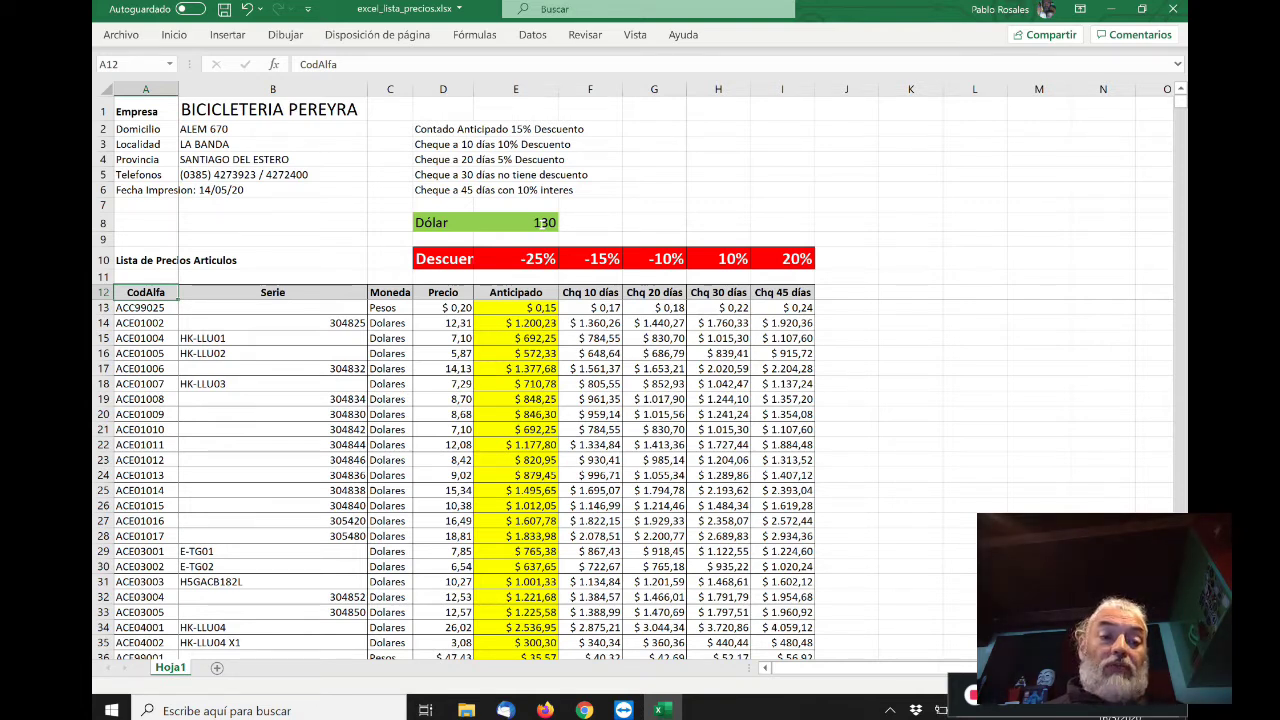
{"action": "key", "text": "Right"}
{"action": "key", "text": "Right"}
{"action": "key", "text": "Right"}
{"action": "key", "text": "Right"}
{"action": "key", "text": "Right"}
{"action": "key", "text": "Right"}
{"action": "key", "text": "Right"}
{"action": "key", "text": "Right"}
{"action": "key", "text": "Right"}
{"action": "key", "text": "Left"}
{"action": "key", "text": "Left"}
{"action": "key", "text": "Left"}
{"action": "key", "text": "Left"}
{"action": "key", "text": "Left"}
{"action": "key", "text": "Left"}
{"action": "key", "text": "Left"}
{"action": "key", "text": "Left"}
{"action": "key", "text": "Left"}
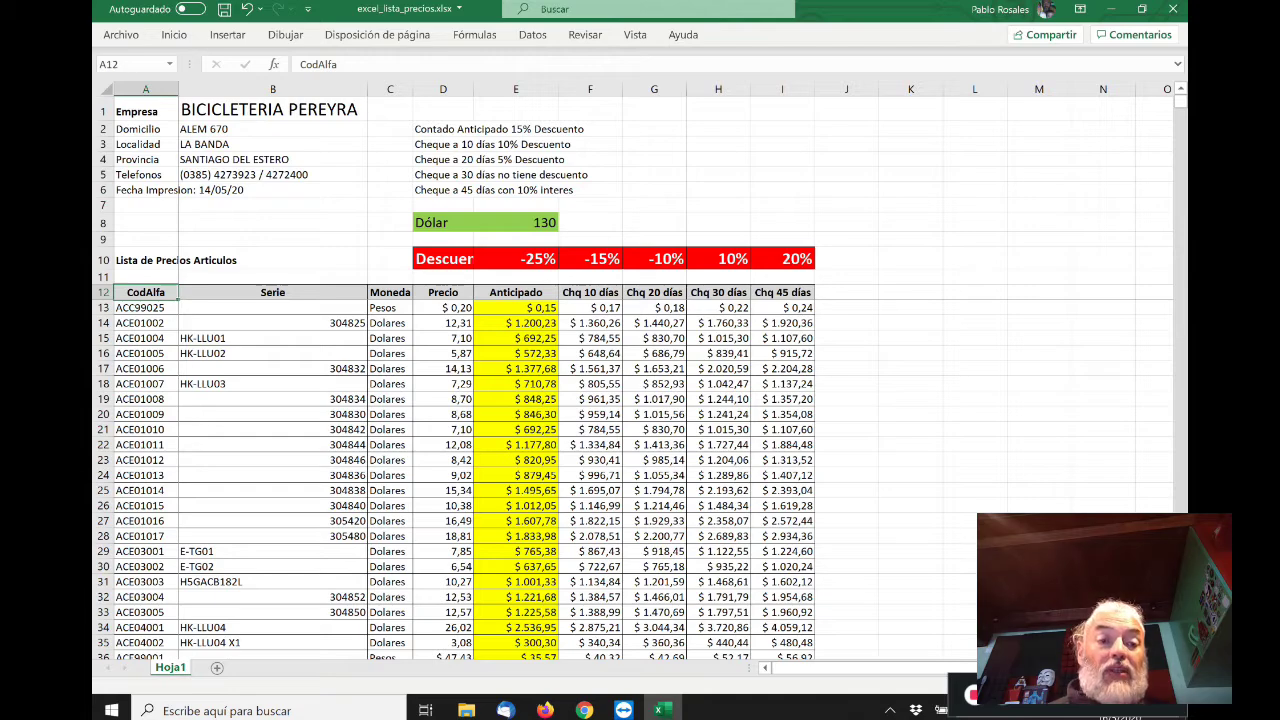
- Go down the CodAlfa column from A12 to article code AZU01015 in A116, checking the frozen headings
{"action": "key", "text": "Down"}
{"action": "key", "text": "Down"}
{"action": "key", "text": "Down"}
{"action": "key", "text": "Down"}
{"action": "key", "text": "Down"}
{"action": "key", "text": "Down"}
{"action": "key", "text": "Down"}
{"action": "key", "text": "Down"}
{"action": "key", "text": "Down"}
{"action": "key", "text": "Down"}
{"action": "key", "text": "Down"}
{"action": "key", "text": "Down"}
{"action": "key", "text": "Down"}
{"action": "key", "text": "Down"}
{"action": "key", "text": "Down"}
{"action": "key", "text": "Down"}
{"action": "key", "text": "Down"}
{"action": "key", "text": "Down"}
{"action": "key", "text": "Down"}
{"action": "key", "text": "Down"}
{"action": "key", "text": "Down"}
{"action": "key", "text": "Down"}
{"action": "key", "text": "Down"}
{"action": "key", "text": "Down"}
{"action": "key", "text": "Down"}
{"action": "key", "text": "Down"}
{"action": "key", "text": "Down"}
{"action": "key", "text": "Down"}
{"action": "key", "text": "Down"}
{"action": "key", "text": "Down"}
{"action": "key", "text": "Down"}
{"action": "key", "text": "Down"}
{"action": "key", "text": "Down"}
{"action": "key", "text": "Down"}
{"action": "key", "text": "Down"}
{"action": "key", "text": "Down"}
{"action": "key", "text": "Down"}
{"action": "key", "text": "Down"}
{"action": "key", "text": "Down"}
{"action": "key", "text": "Down"}
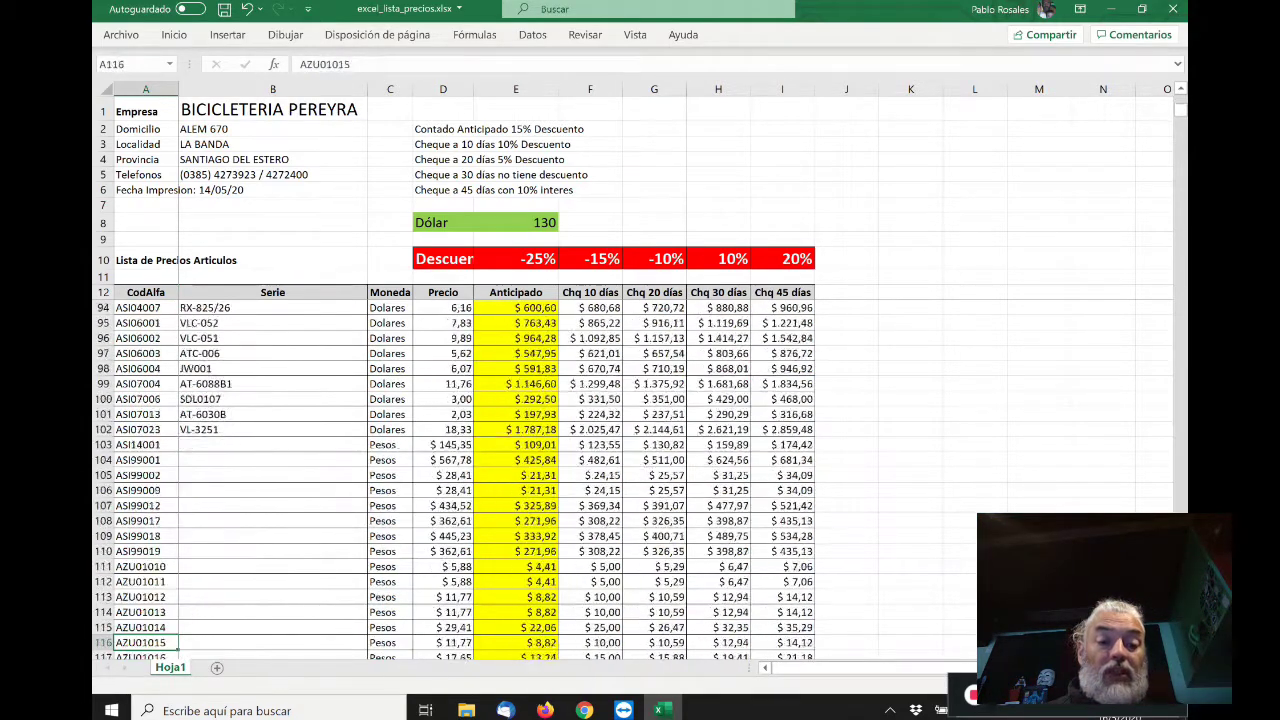
- Continue down the CodAlfa column from A116 to check the frozen headings, and return to the CodAlfa heading in A12
{"action": "key", "text": "Down"}
{"action": "key", "text": "Down"}
{"action": "key", "text": "Down"}
{"action": "key", "text": "Down"}
{"action": "key", "text": "Down"}
{"action": "key", "text": "Down"}
{"action": "key", "text": "Down"}
{"action": "key", "text": "Down"}
{"action": "key", "text": "Down"}
{"action": "key", "text": "Down"}
{"action": "key", "text": "Down"}
{"action": "key", "text": "Down"}
{"action": "key", "text": "Down"}
{"action": "key", "text": "Down"}
{"action": "key", "text": "Down"}
{"action": "key", "text": "Down"}
{"action": "key", "text": "Down"}
{"action": "key", "text": "Down"}
{"action": "key", "text": "Down"}
{"action": "key", "text": "Down"}
{"action": "key", "text": "ctrl+Up"}
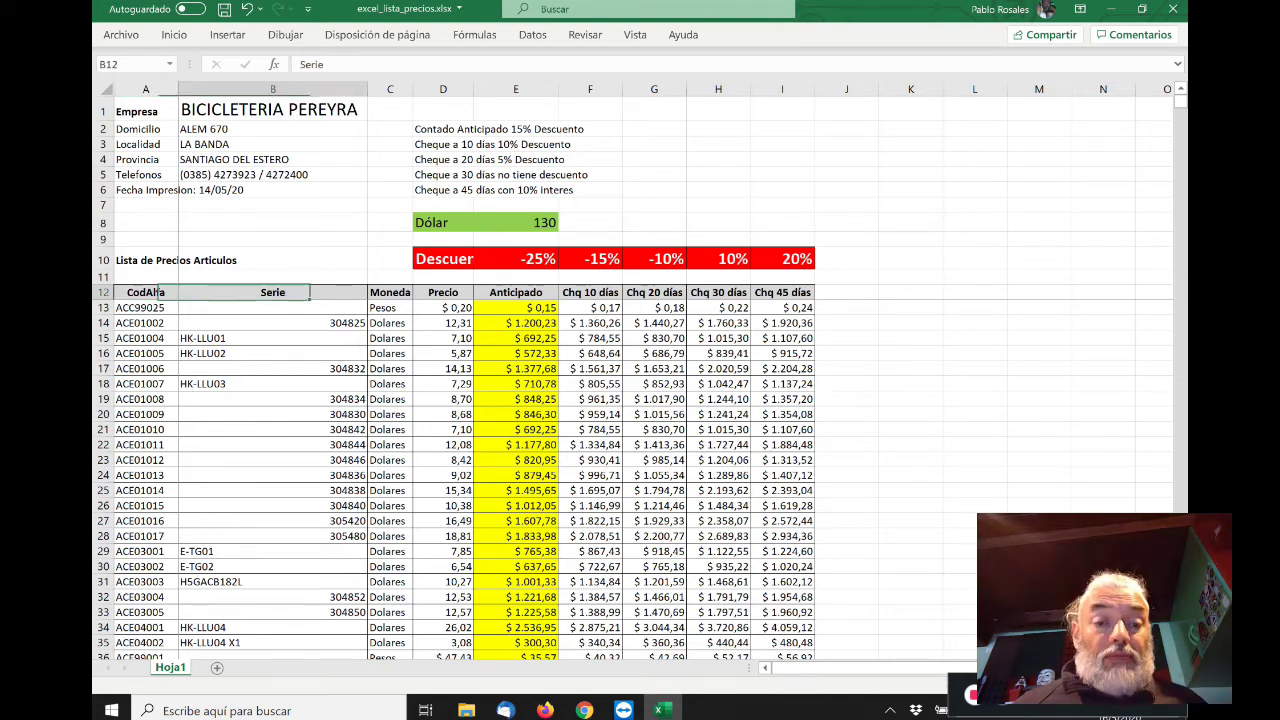
- Step across the row 12 headings from CodAlfa through Serie, Moneda and Precio to Anticipado and back to A12
{"action": "key", "text": "Right"}
{"action": "key", "text": "Right"}
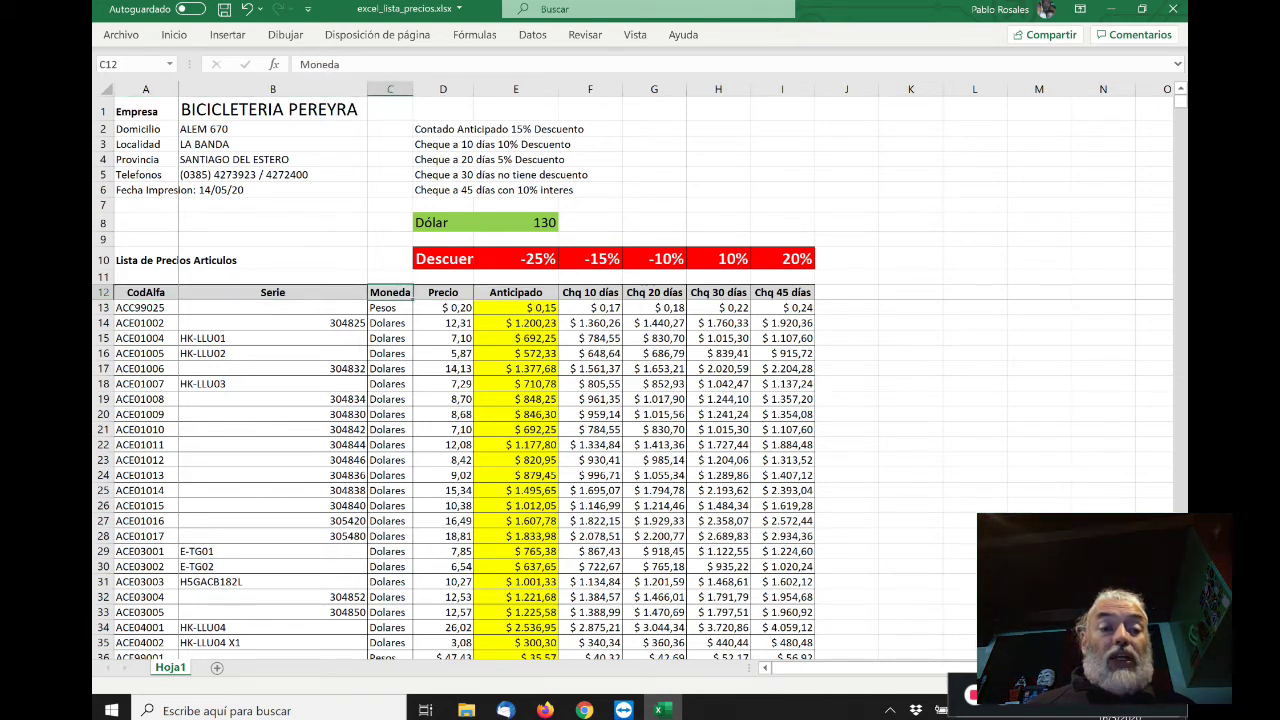
{"action": "key", "text": "Left"}
{"action": "key", "text": "Left"}
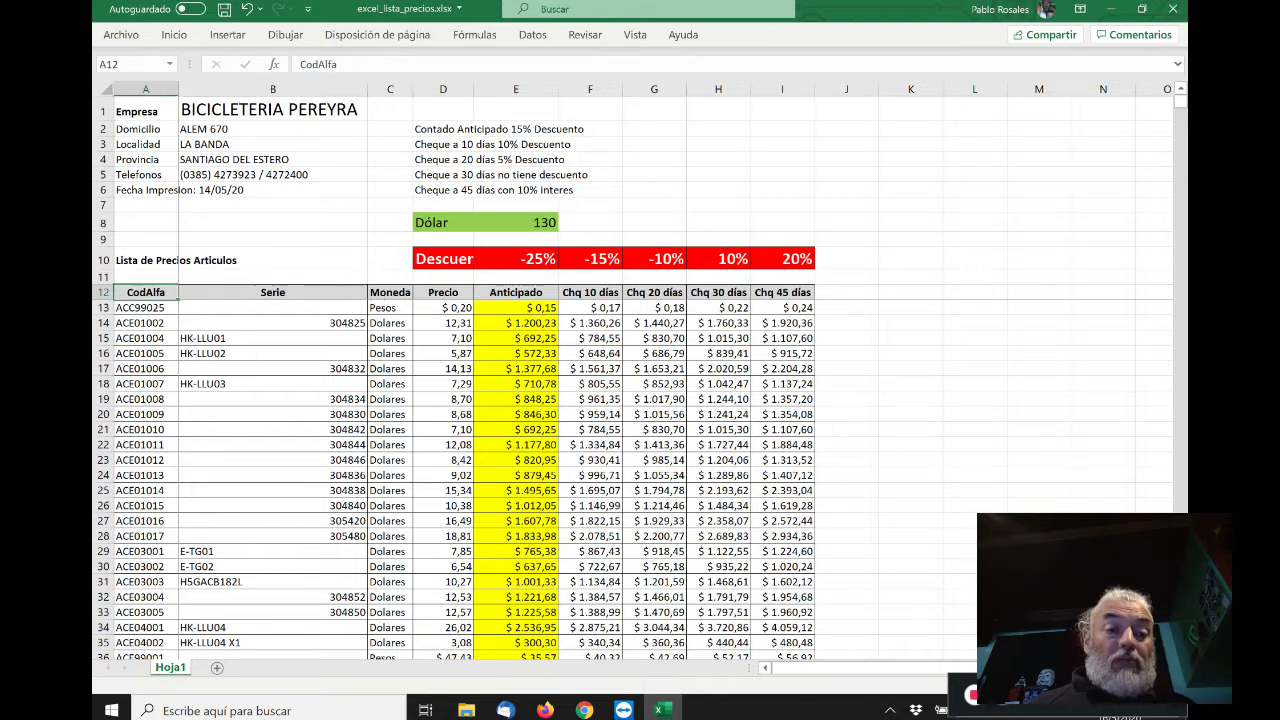
{"action": "key", "text": "Right"}
{"action": "key", "text": "Right"}
{"action": "key", "text": "Right"}
{"action": "key", "text": "Right"}
{"action": "key", "text": "Left"}
{"action": "key", "text": "Left"}
{"action": "key", "text": "Left"}
{"action": "key", "text": "Left"}
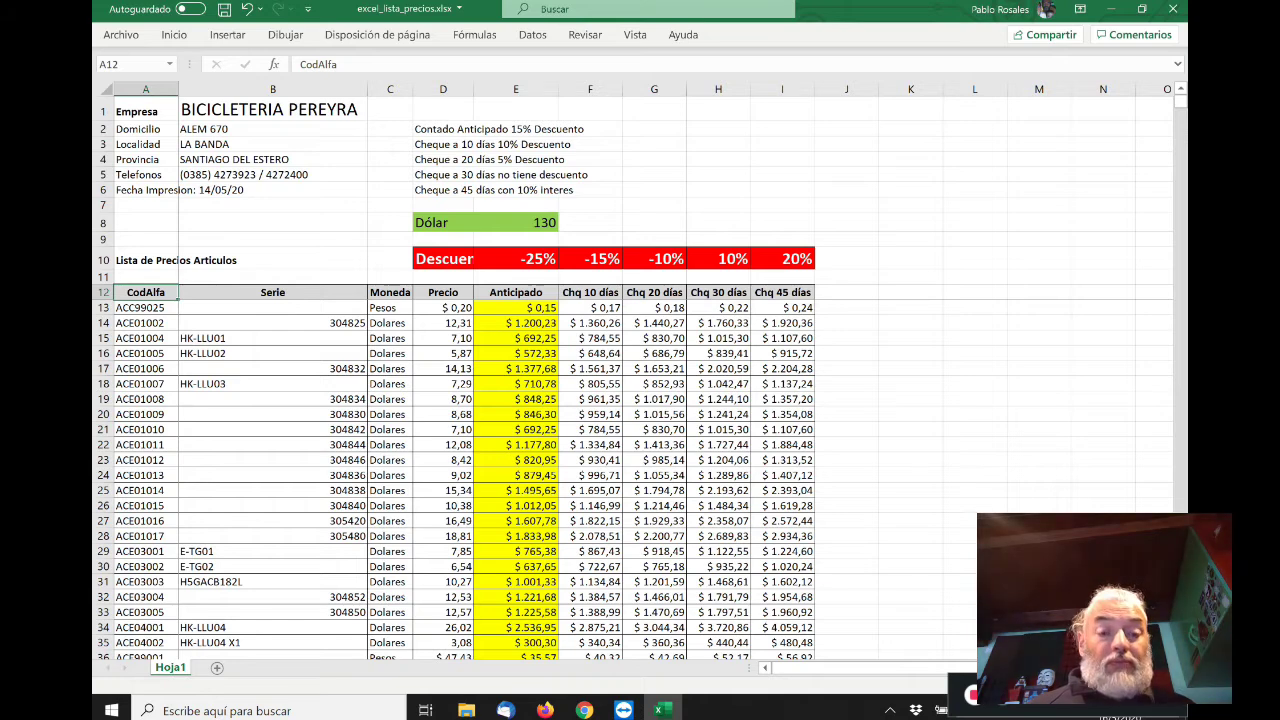
- Select the whole price table from the CodAlfa heading in A12 to I4951 and turn on filtering for its headings
{"action": "key", "text": "ctrl+shift+Right"}
{"action": "key", "text": "ctrl+shift+Down"}
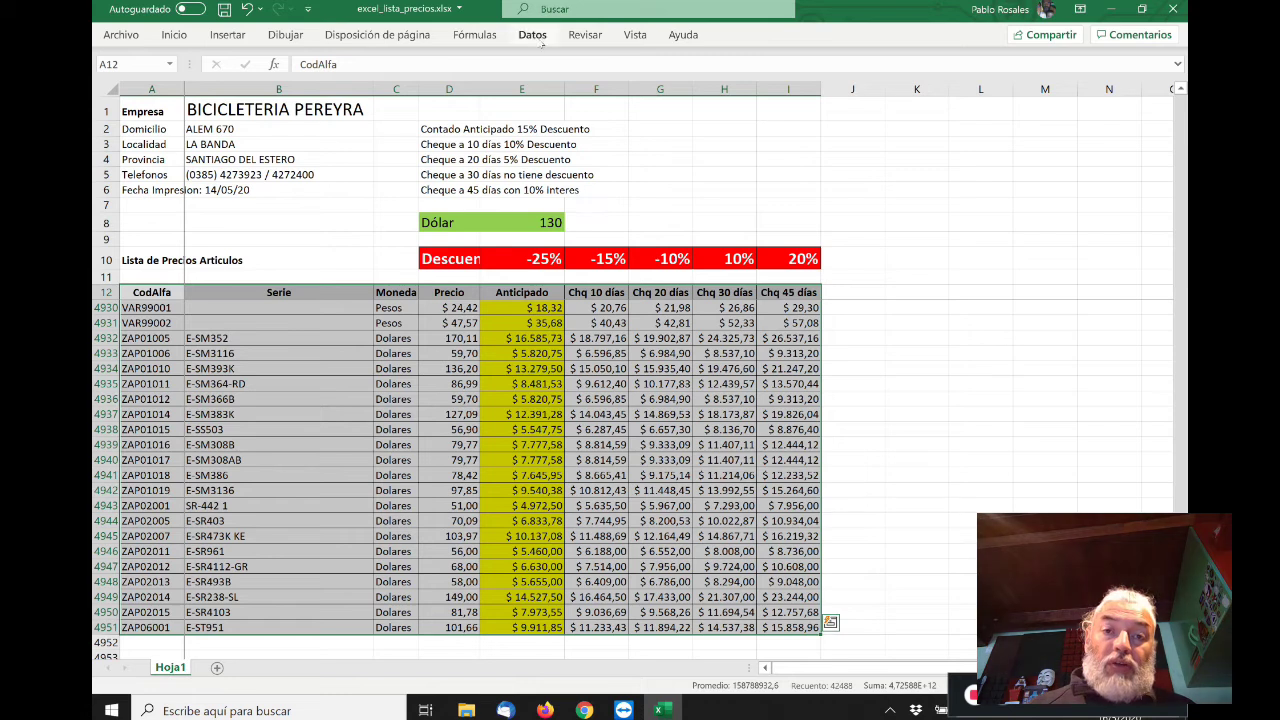
{"action": "left_click", "coordinate": [534, 36]}
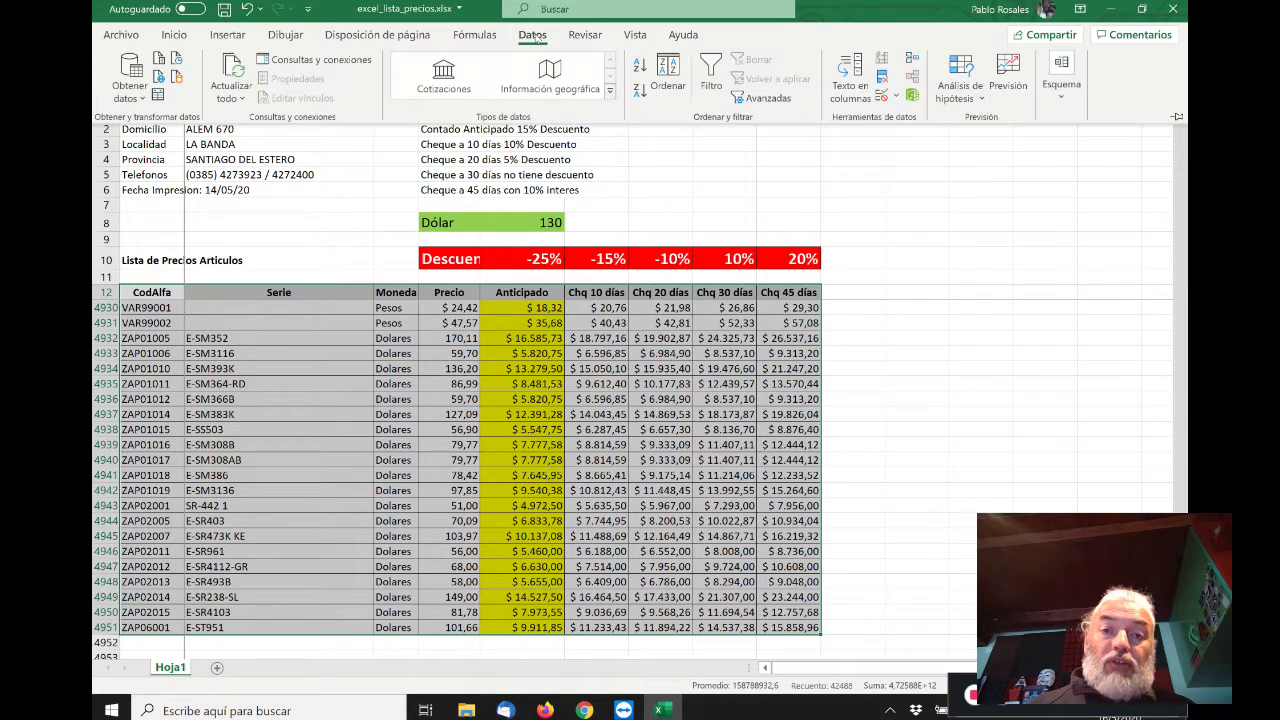
{"action": "left_click", "coordinate": [711, 76]}
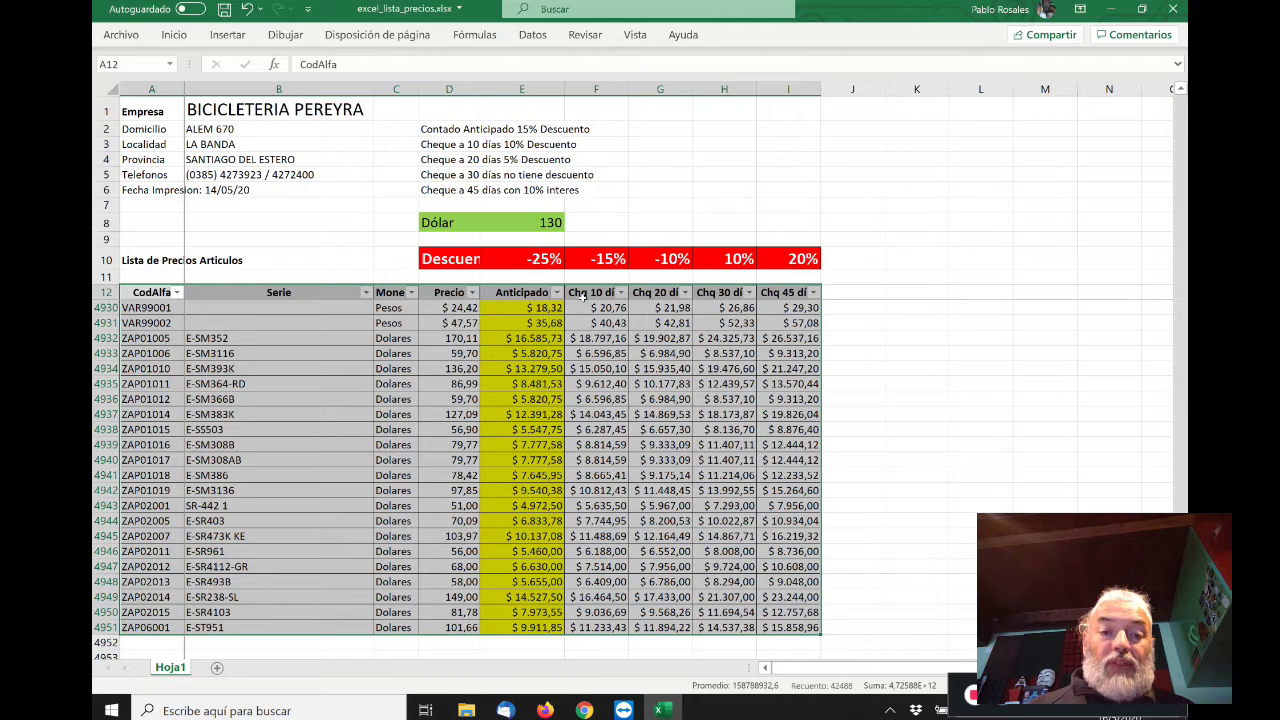
{"action": "left_click", "coordinate": [395, 340]}
{"action": "left_click", "coordinate": [440, 295]}
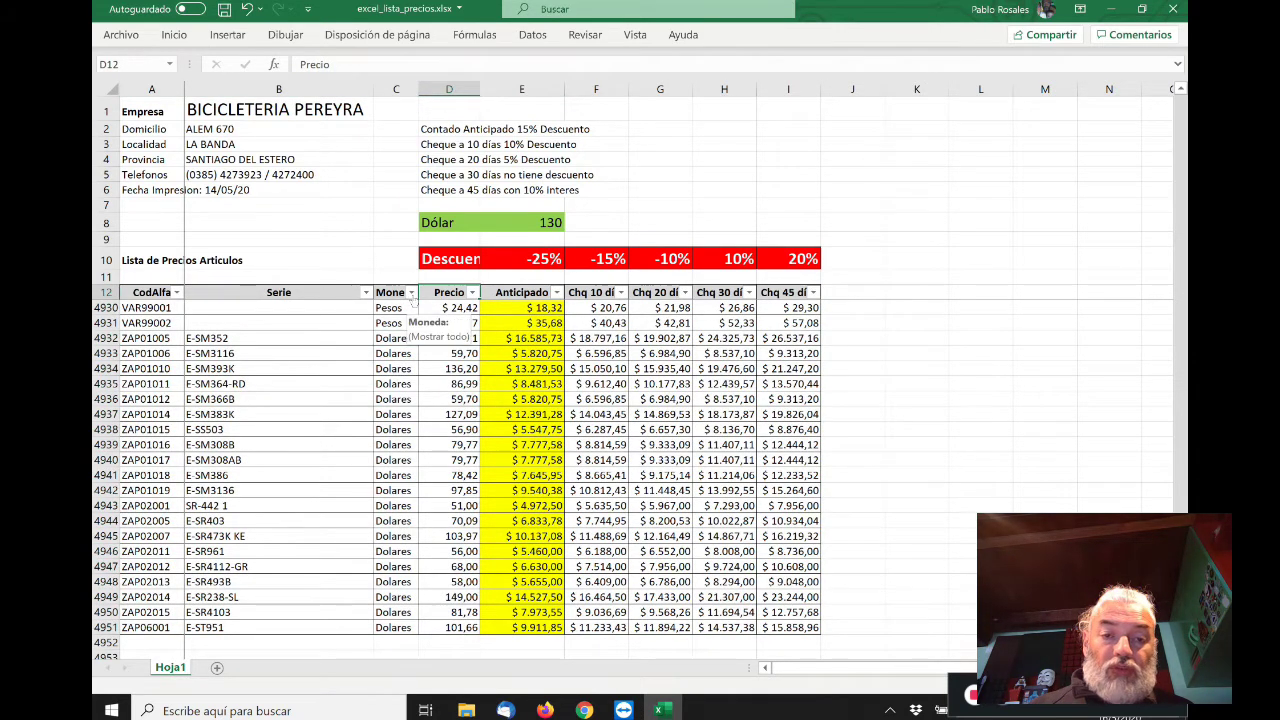
- Filter the Moneda column to show only the Pesos articles
{"action": "left_click", "coordinate": [410, 293]}
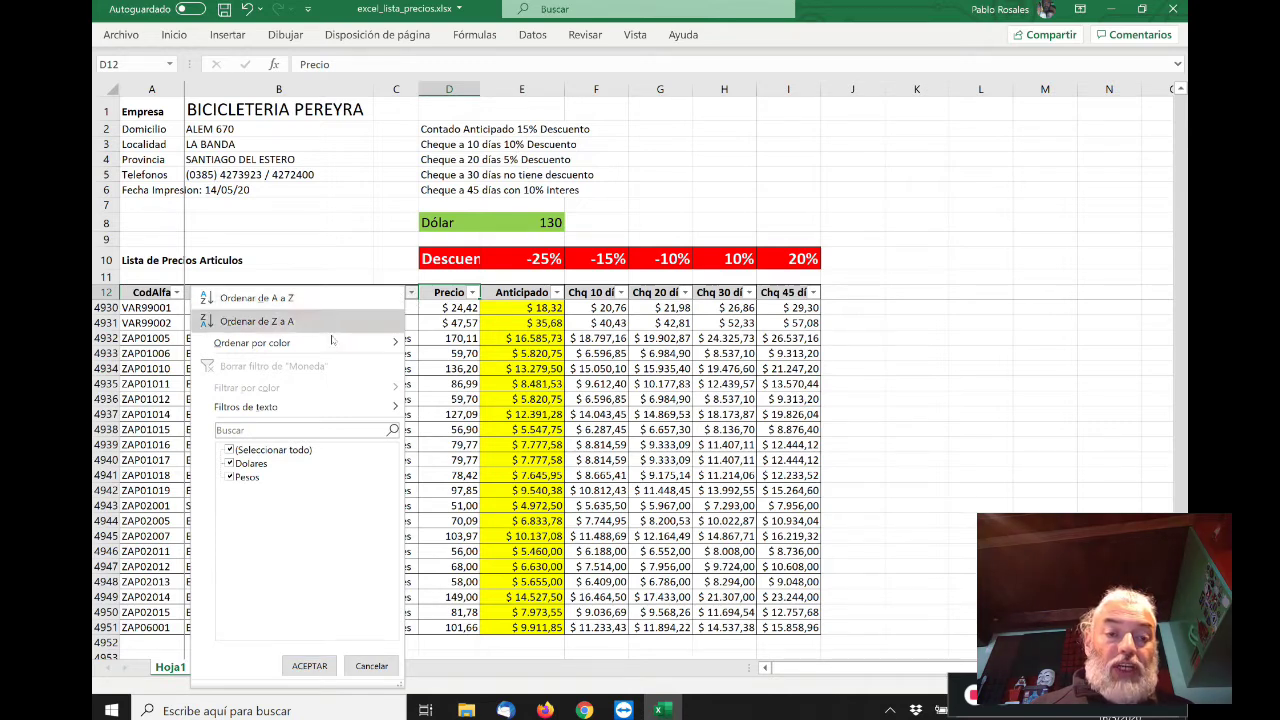
{"action": "mouse_move", "coordinate": [333, 347]}
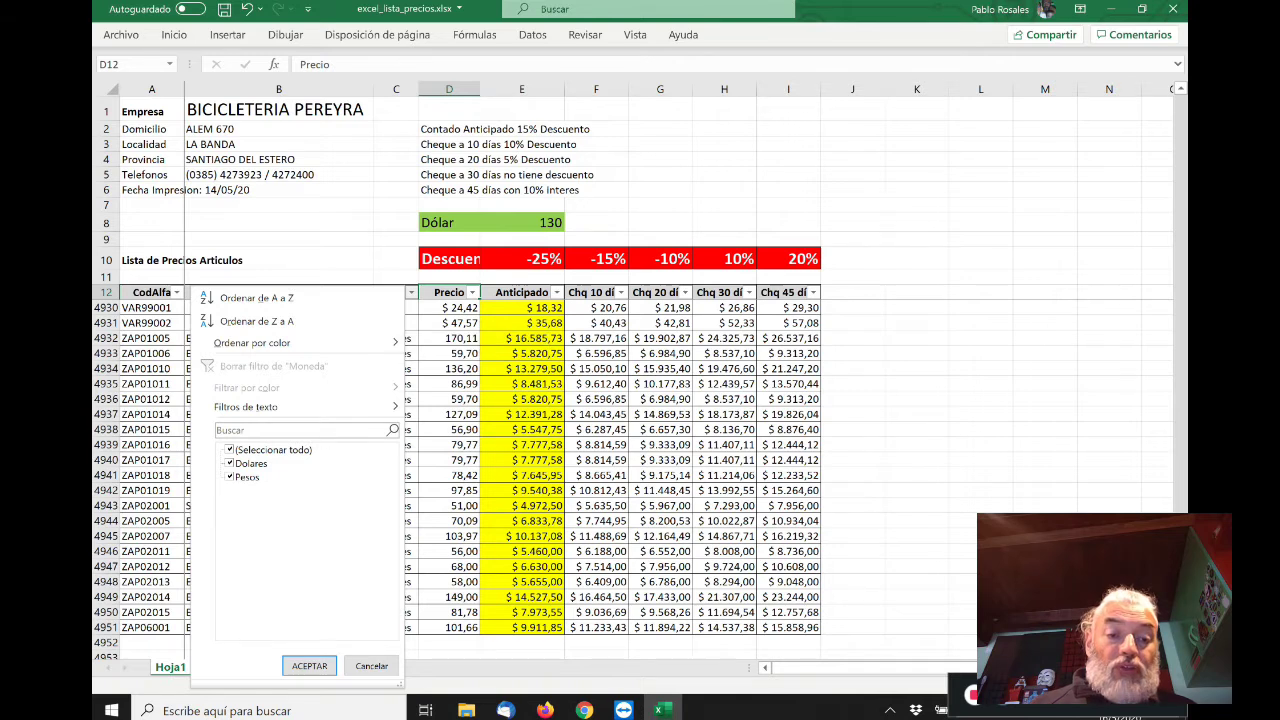
{"action": "mouse_move", "coordinate": [328, 416]}
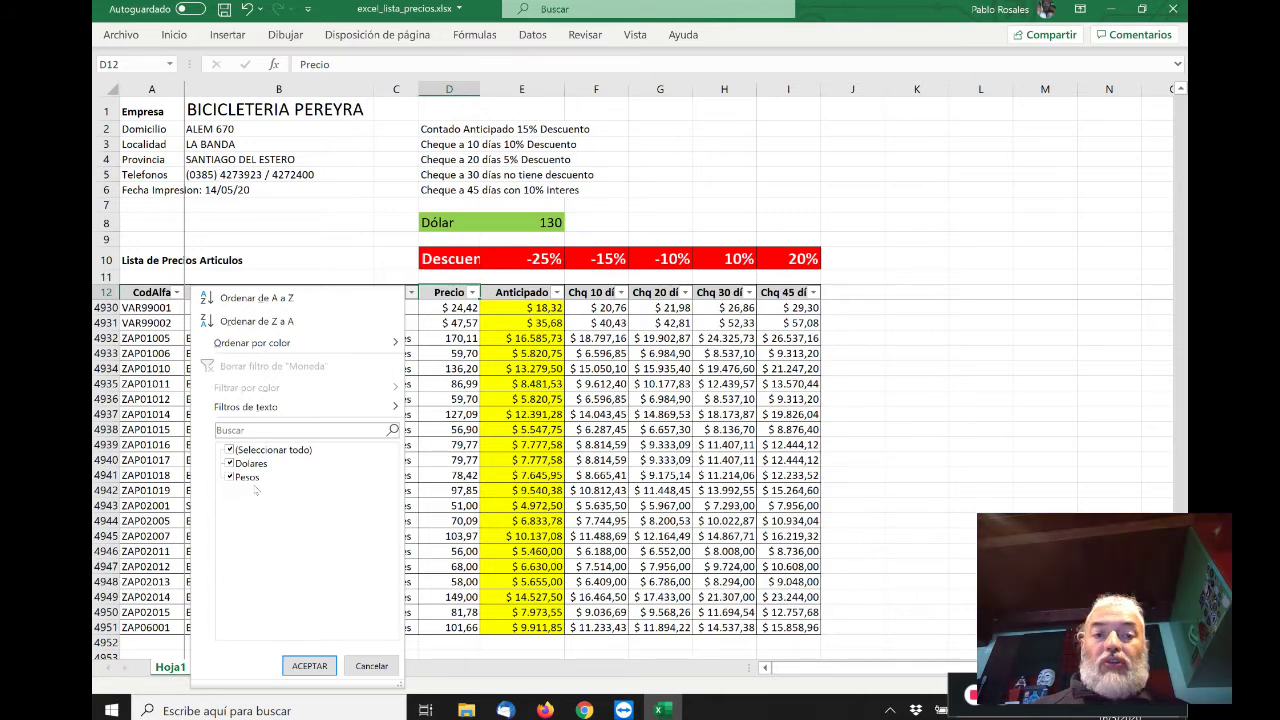
{"action": "left_click", "coordinate": [230, 450]}
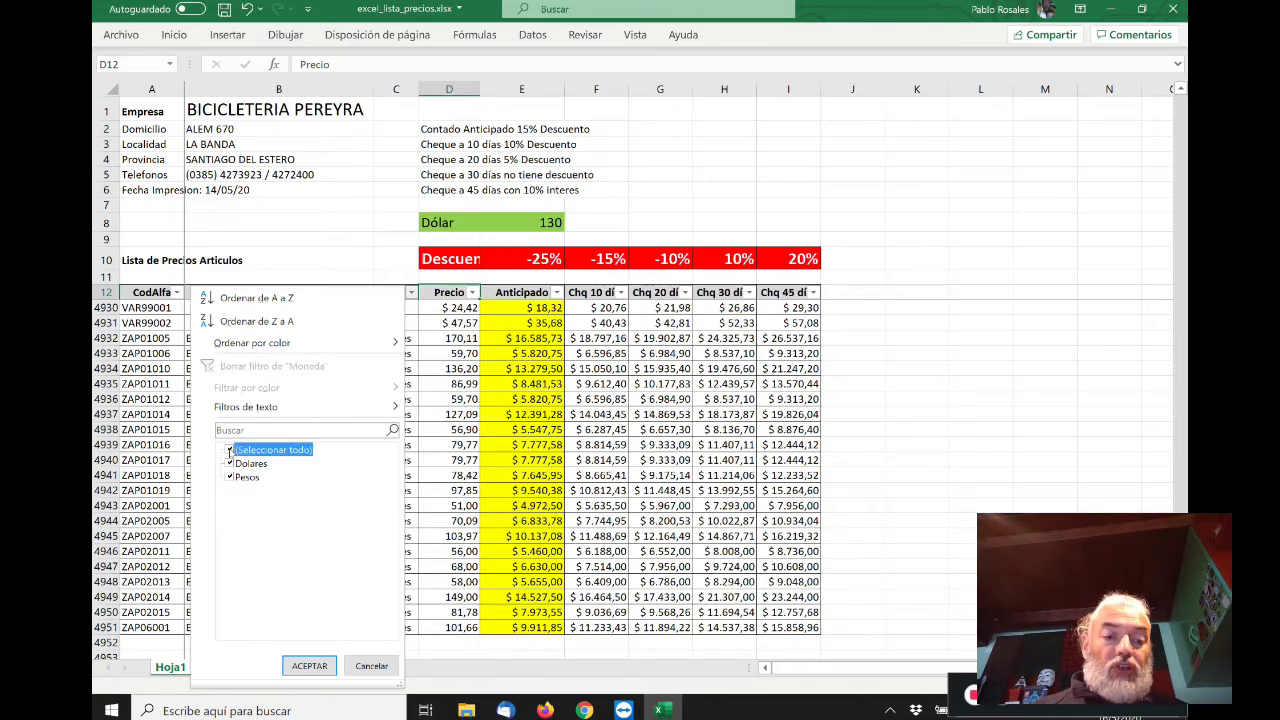
{"action": "left_click", "coordinate": [230, 477]}
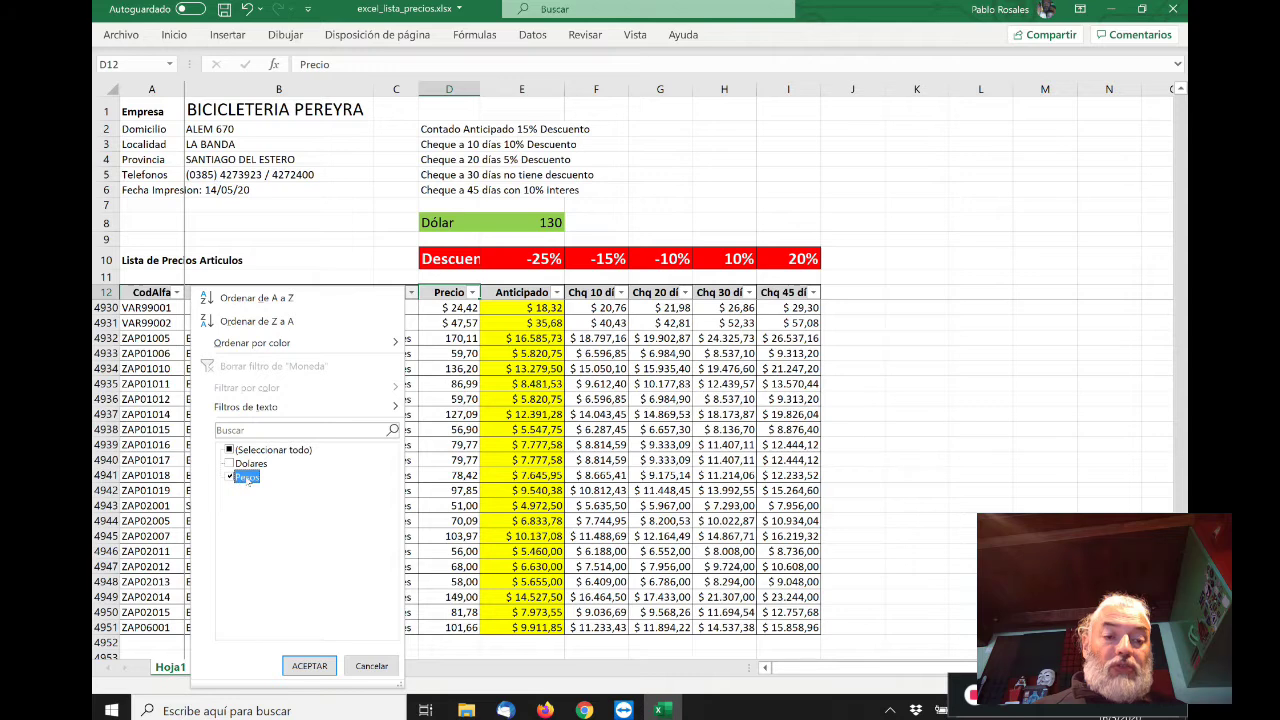
{"action": "left_click", "coordinate": [309, 665]}
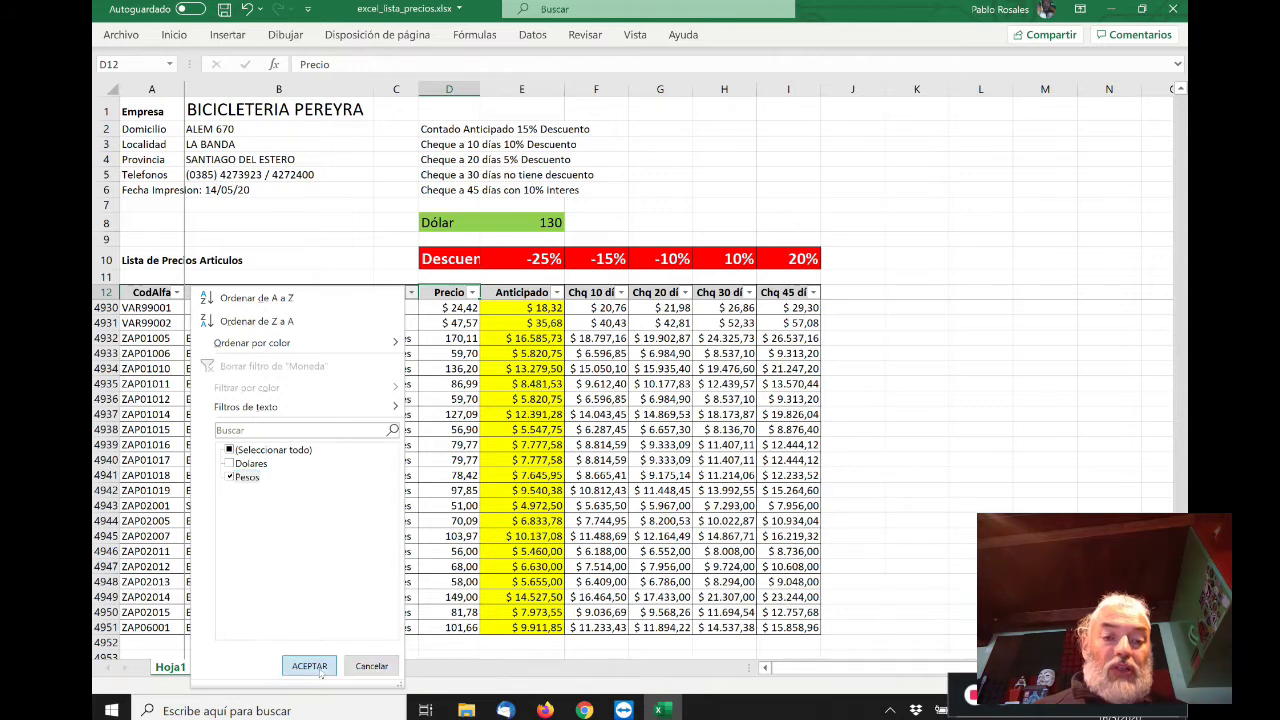
- Browse up the Moneda column of the filtered list from C4931 to C4658 to review the Pesos articles
{"action": "left_click", "coordinate": [398, 320]}
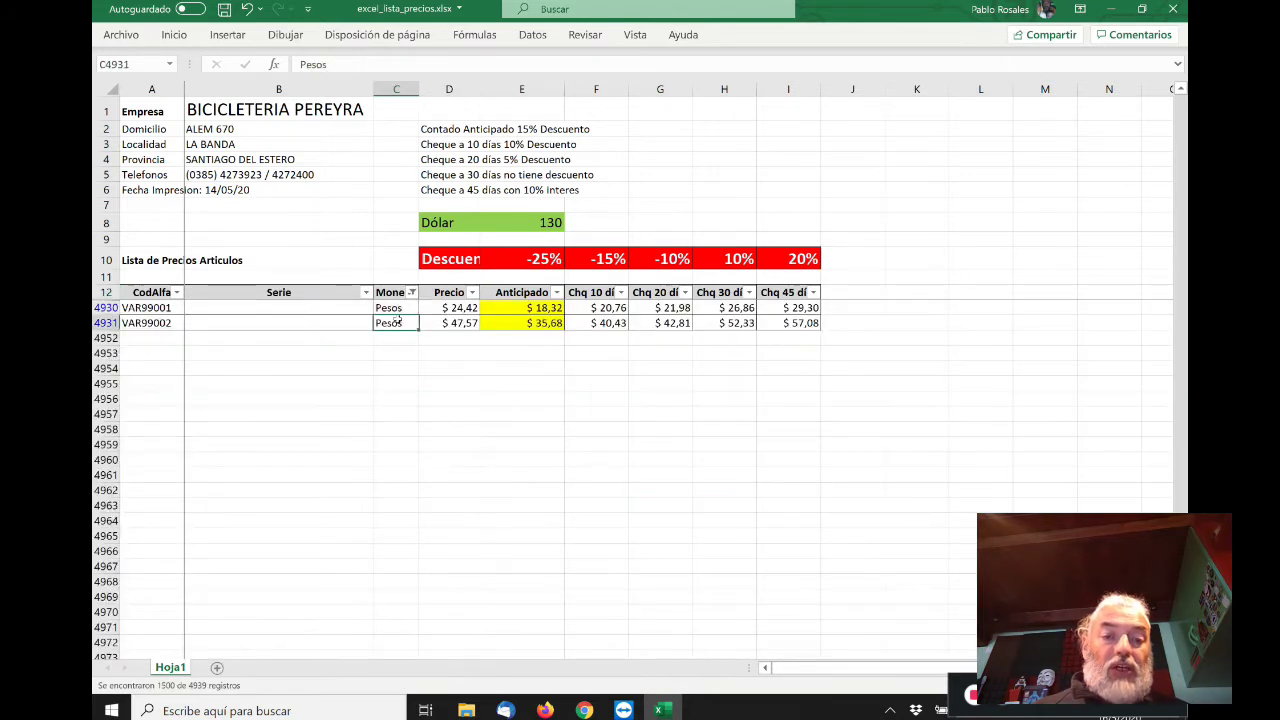
{"action": "key", "text": "Up"}
{"action": "key", "text": "Up"}
{"action": "key", "text": "Up"}
{"action": "key", "text": "Up"}
{"action": "key", "text": "Up"}
{"action": "key", "text": "Up"}
{"action": "key", "text": "Up"}
{"action": "key", "text": "Up"}
{"action": "key", "text": "Up"}
{"action": "key", "text": "Up"}
{"action": "key", "text": "Up"}
{"action": "key", "text": "Up"}
{"action": "key", "text": "Up"}
{"action": "key", "text": "Up"}
{"action": "key", "text": "Up"}
{"action": "key", "text": "Up"}
{"action": "key", "text": "Up"}
{"action": "key", "text": "Up"}
{"action": "key", "text": "Up"}
{"action": "key", "text": "Up"}
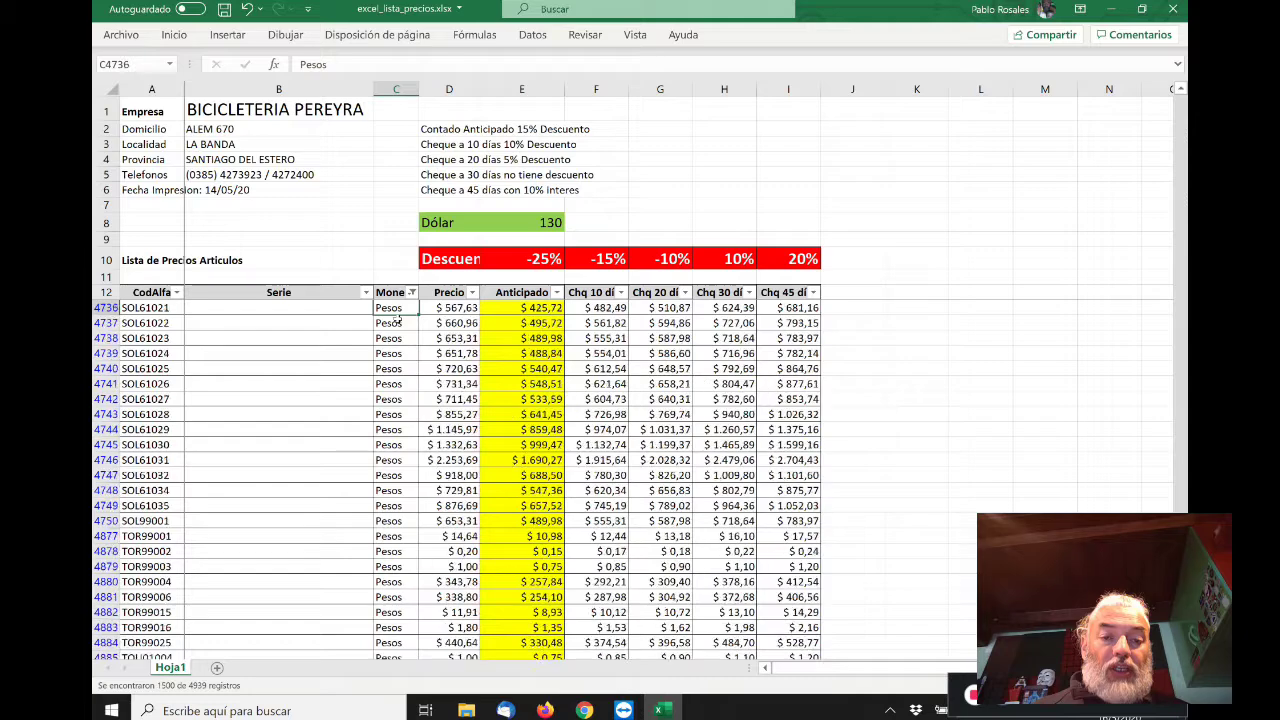
{"action": "key", "text": "Up"}
{"action": "key", "text": "Up"}
{"action": "key", "text": "Up"}
{"action": "key", "text": "Up"}
{"action": "key", "text": "Up"}
{"action": "key", "text": "Up"}
{"action": "key", "text": "Up"}
{"action": "key", "text": "Up"}
{"action": "key", "text": "Up"}
{"action": "key", "text": "Up"}
{"action": "key", "text": "Up"}
{"action": "key", "text": "Up"}
{"action": "key", "text": "Up"}
{"action": "key", "text": "Up"}
{"action": "key", "text": "Up"}
{"action": "key", "text": "Up"}
{"action": "key", "text": "Up"}
{"action": "key", "text": "Up"}
{"action": "key", "text": "Up"}
{"action": "key", "text": "Up"}
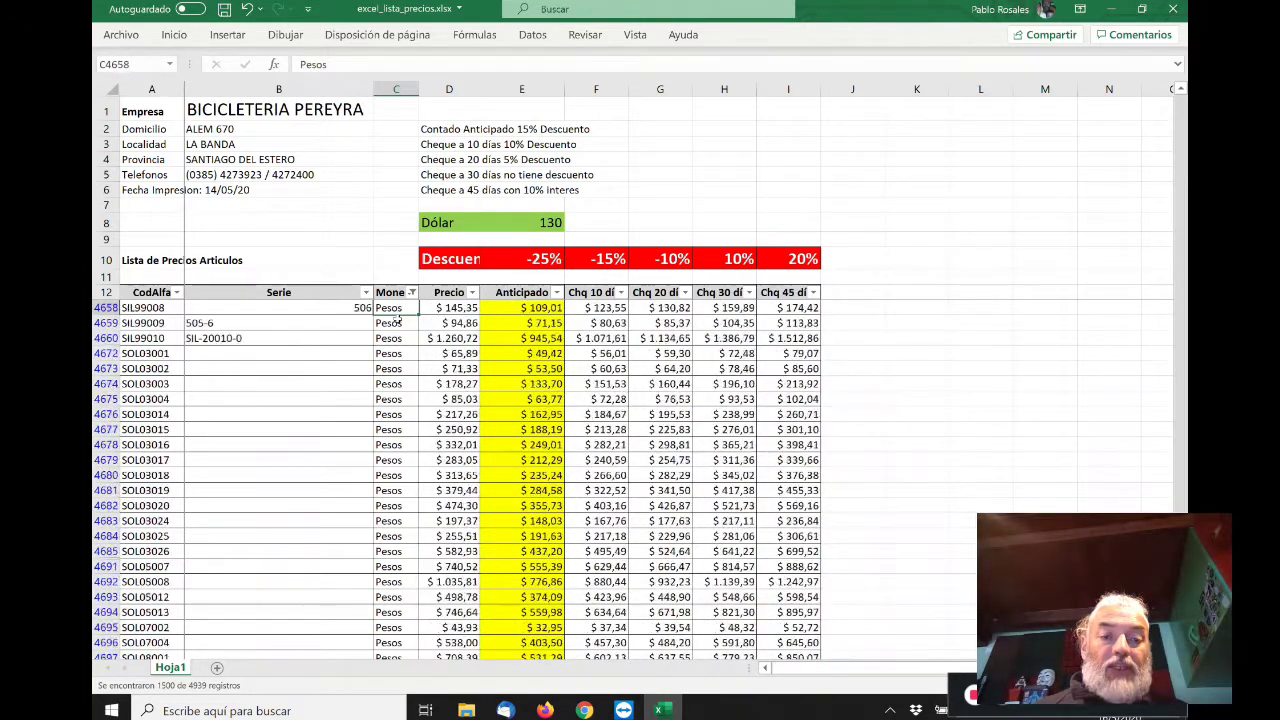
- Return to the Moneda heading in C12 and examine the row numbers of the first filtered articles below it
{"action": "key", "text": "ctrl+Up"}
{"action": "key", "text": "Down"}
{"action": "key", "text": "Up"}
{"action": "key", "text": "Down"}
{"action": "key", "text": "Down"}
{"action": "key", "text": "Up"}
{"action": "key", "text": "Up"}
{"action": "key", "text": "Down"}
{"action": "key", "text": "Down"}
{"action": "key", "text": "Up"}
{"action": "key", "text": "Up"}
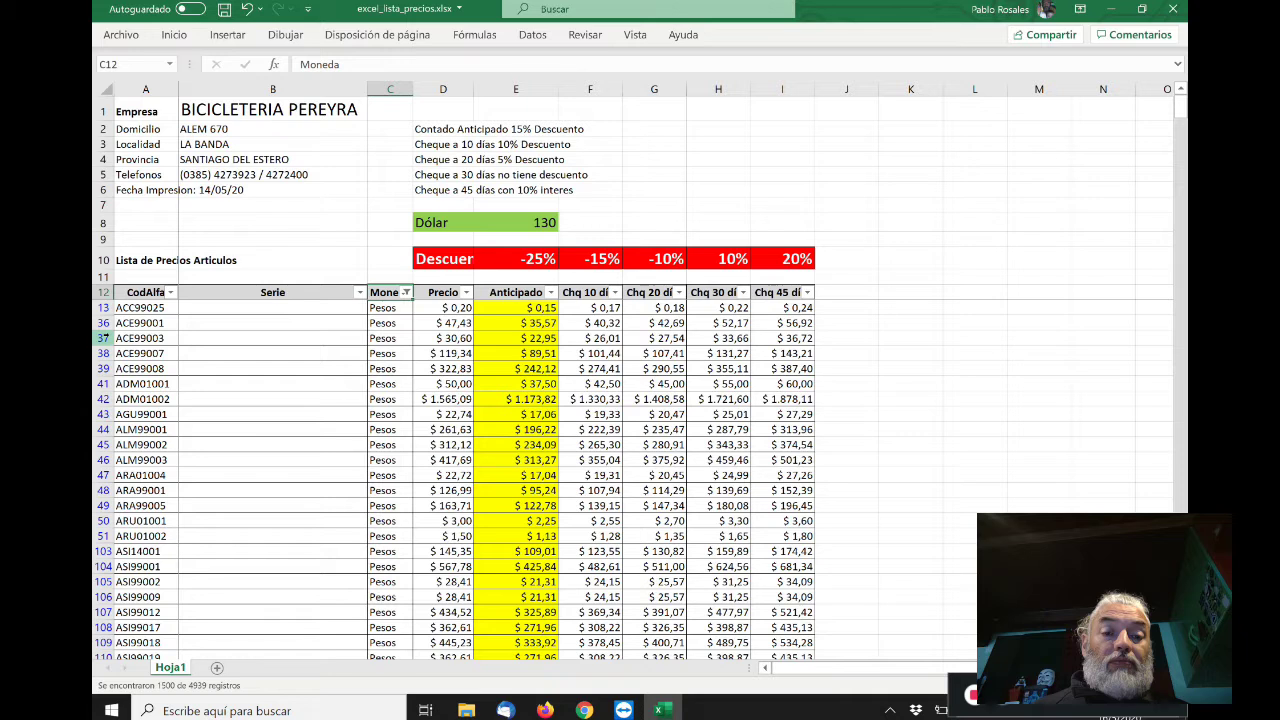
- Show all articles again by selecting every value in the Moneda filter
{"action": "left_click", "coordinate": [406, 293]}
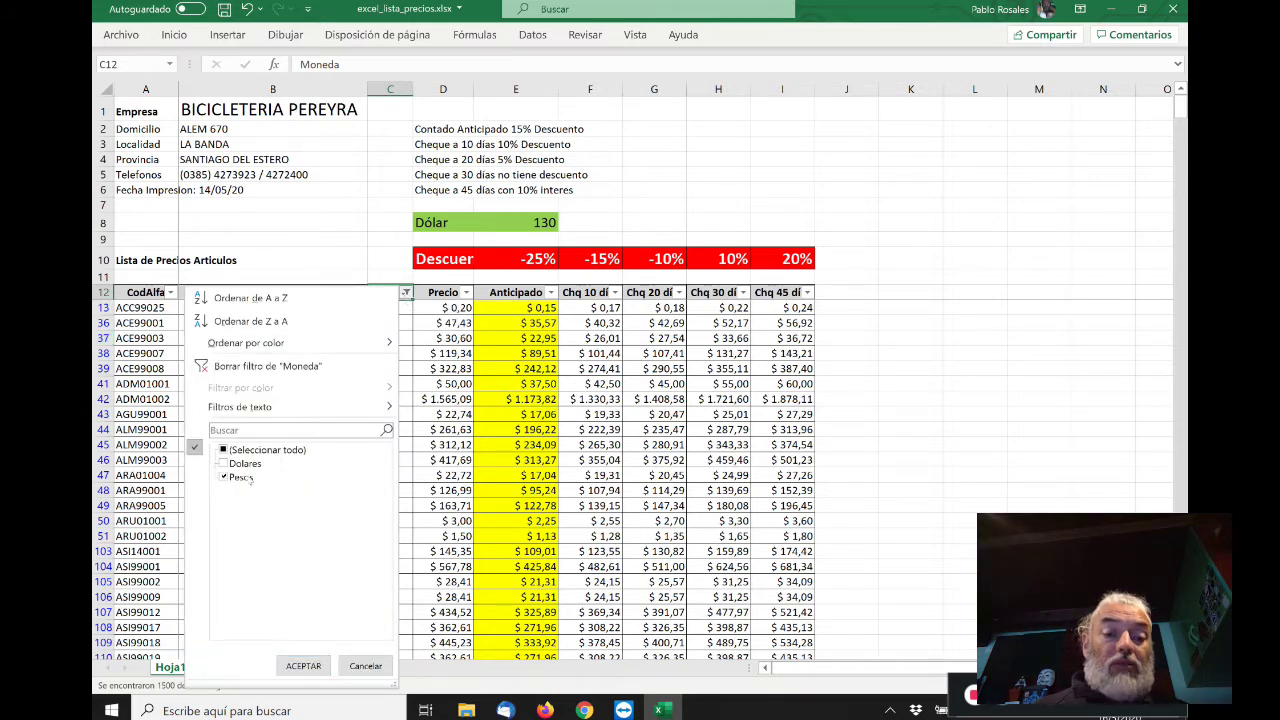
{"action": "left_click", "coordinate": [262, 450]}
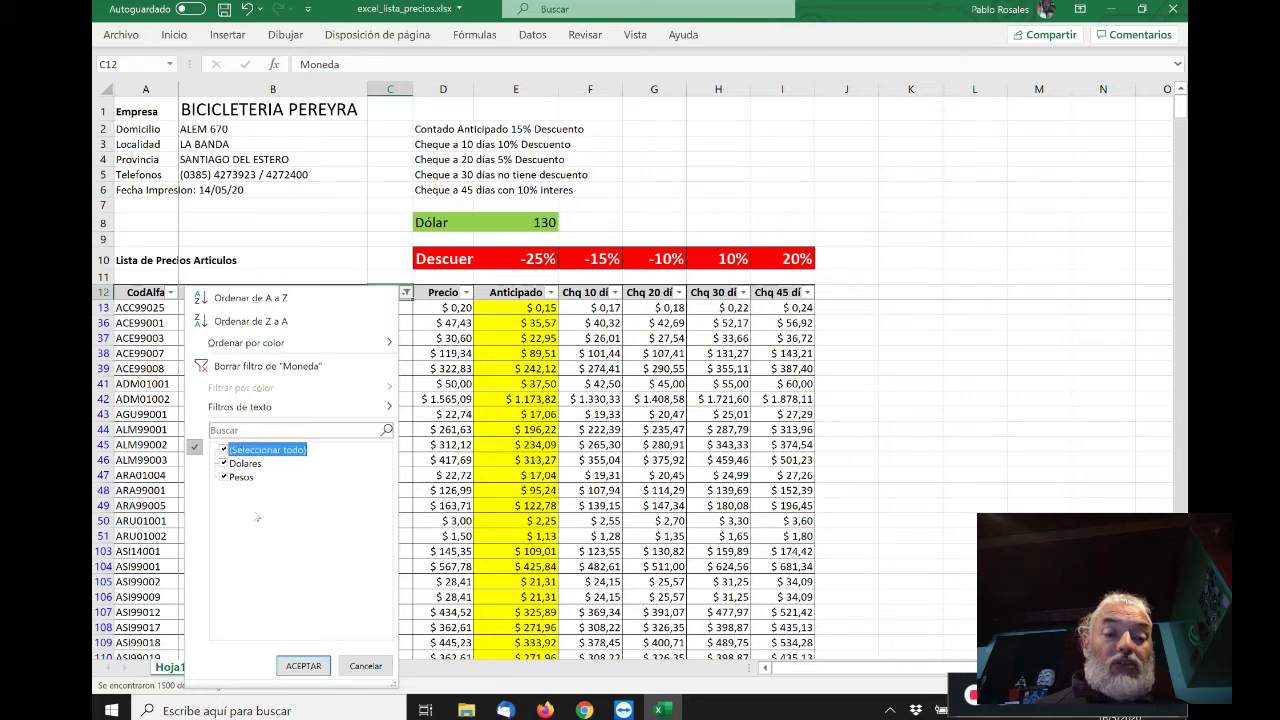
{"action": "left_click", "coordinate": [315, 666]}
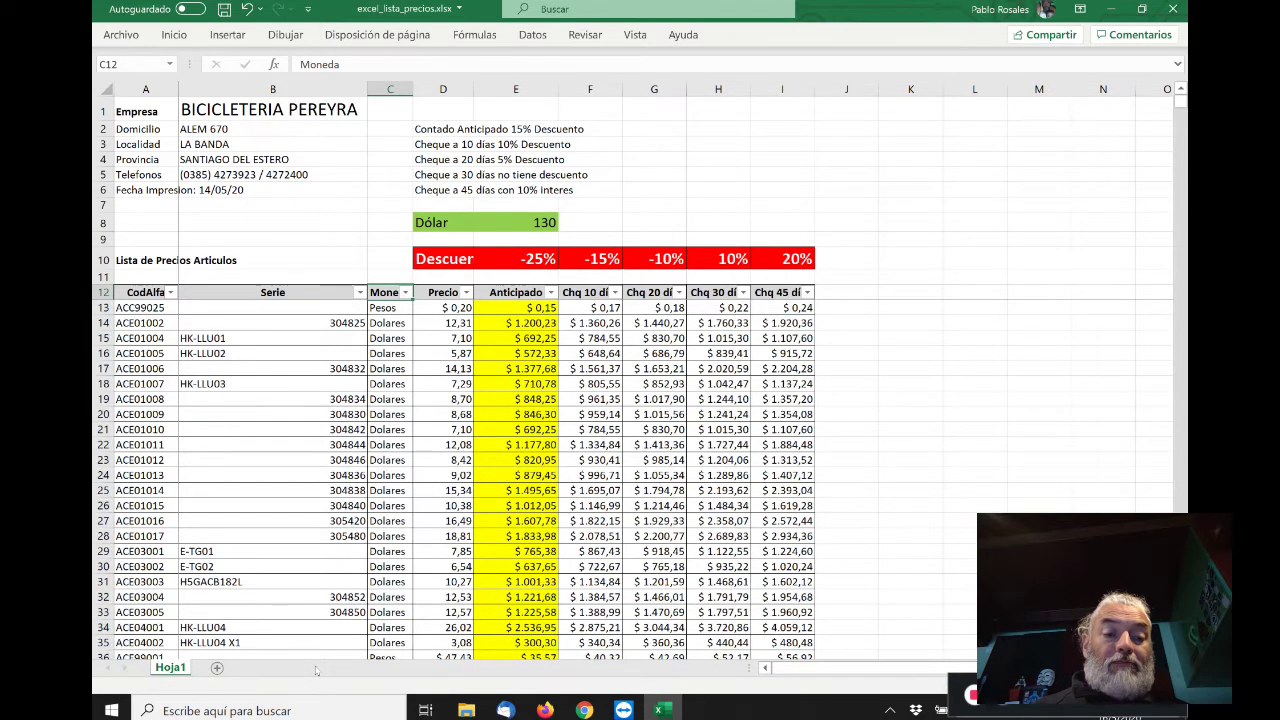
{"action": "left_click", "coordinate": [389, 311]}
{"action": "key", "text": "Up"}
{"action": "key", "text": "Down"}
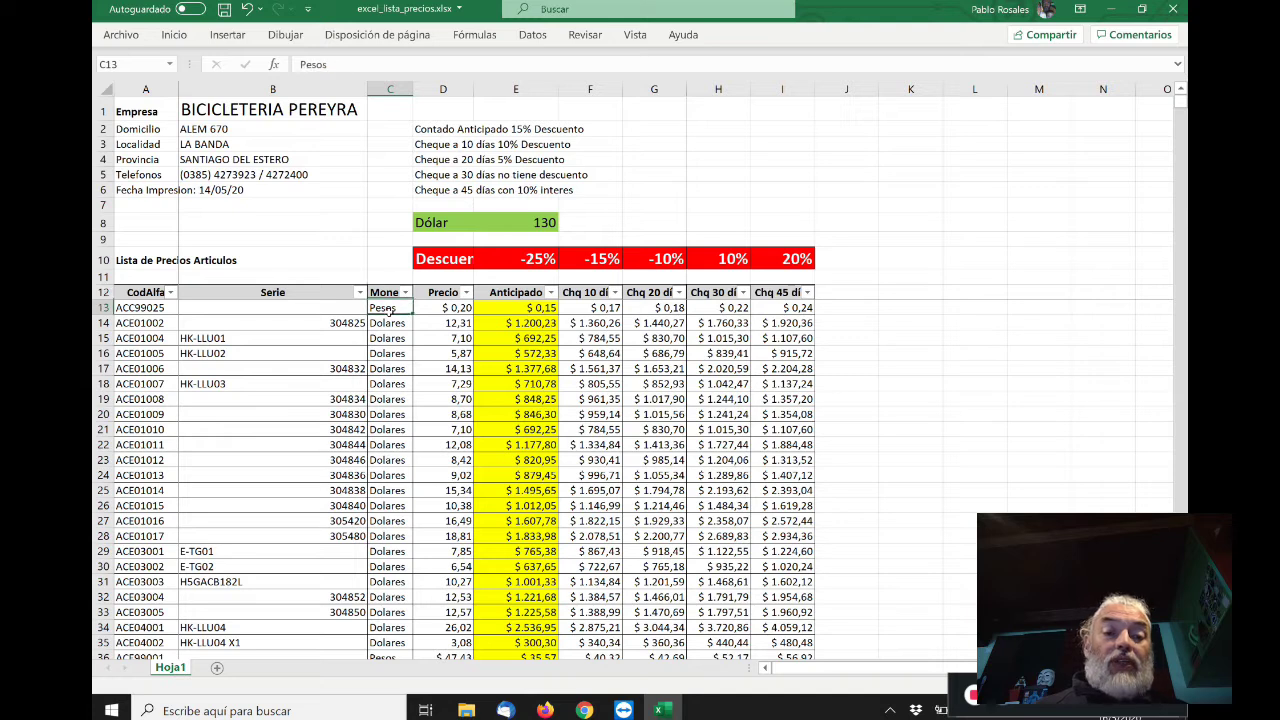
{"action": "key", "text": "Up"}
{"action": "key", "text": "Down"}
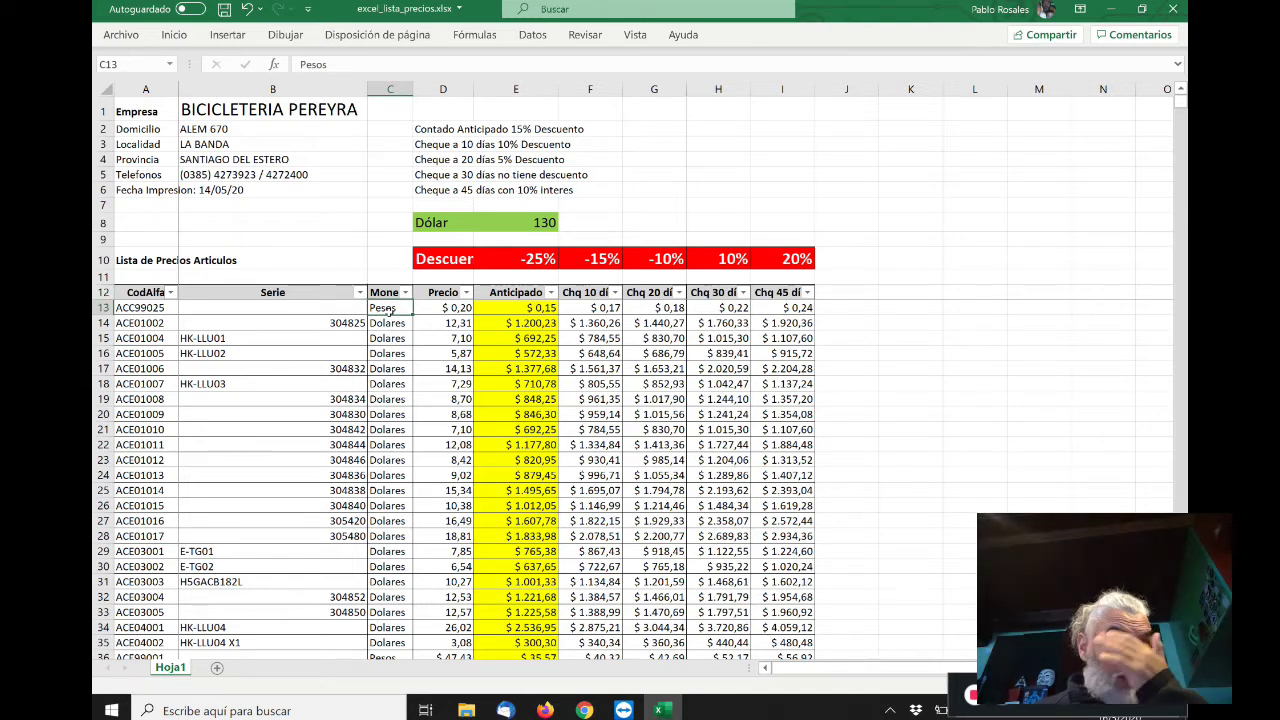
{"action": "key", "text": "Up"}
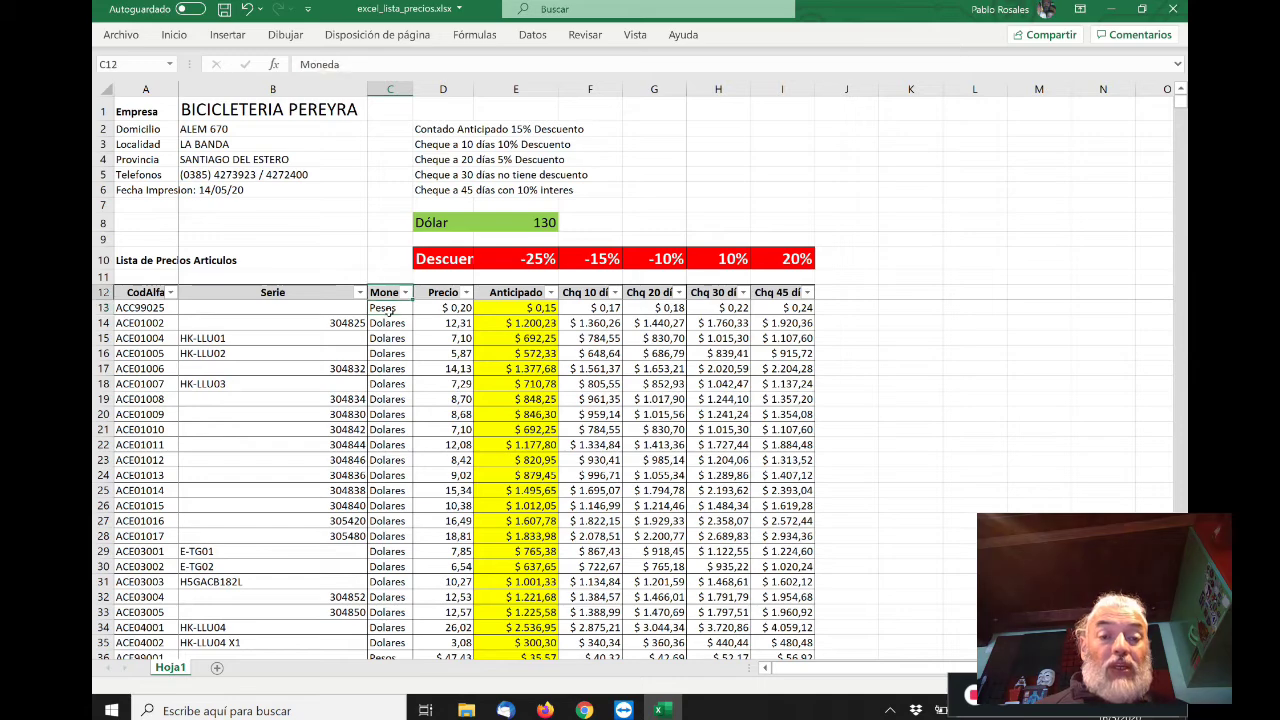
- Go down the unfiltered CodAlfa column from A12 to article code AZU01050 in A122, checking the frozen headings
{"action": "key", "text": "Left"}
{"action": "key", "text": "Left"}
{"action": "key", "text": "Down"}
{"action": "key", "text": "Down"}
{"action": "key", "text": "Down"}
{"action": "key", "text": "Down"}
{"action": "key", "text": "Down"}
{"action": "key", "text": "Down"}
{"action": "key", "text": "Down"}
{"action": "key", "text": "Down"}
{"action": "key", "text": "Down"}
{"action": "key", "text": "Down"}
{"action": "key", "text": "Down"}
{"action": "key", "text": "Down"}
{"action": "key", "text": "Down"}
{"action": "key", "text": "Down"}
{"action": "key", "text": "Down"}
{"action": "key", "text": "Down"}
{"action": "key", "text": "Down"}
{"action": "key", "text": "Down"}
{"action": "key", "text": "Down"}
{"action": "key", "text": "Down"}
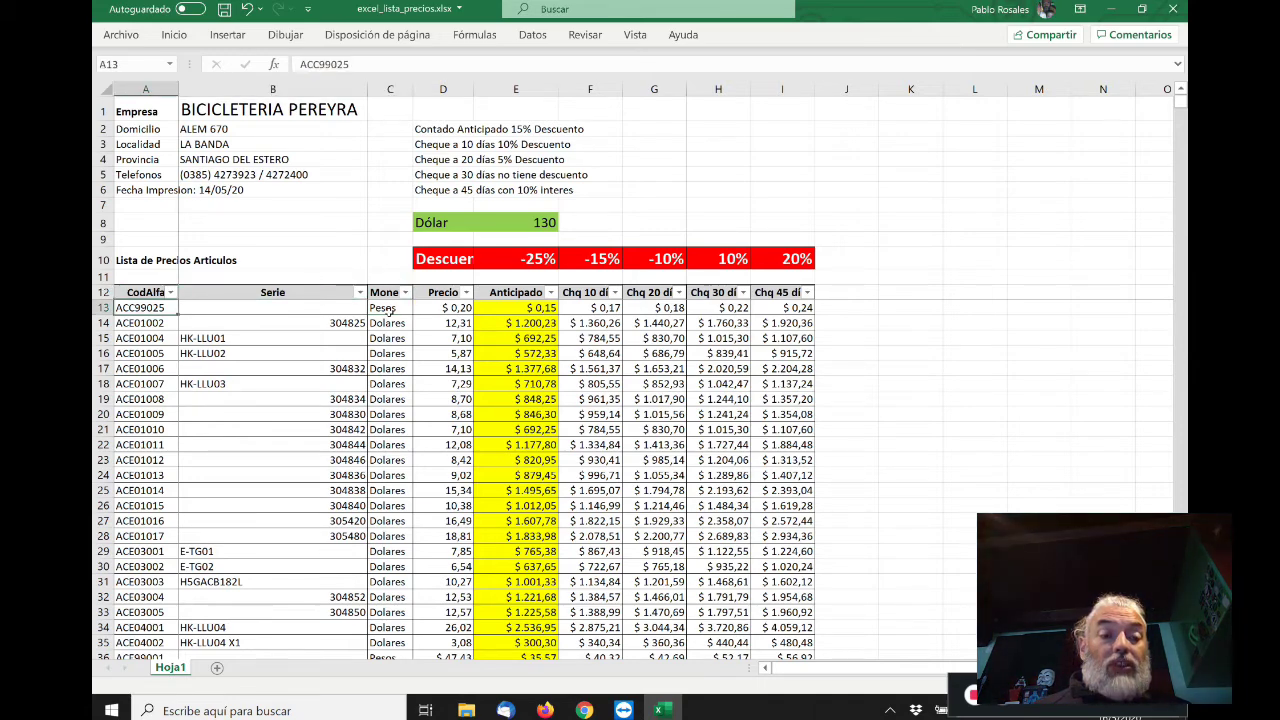
{"action": "key", "text": "Down"}
{"action": "key", "text": "Down"}
{"action": "key", "text": "Down"}
{"action": "key", "text": "Down"}
{"action": "key", "text": "Down"}
{"action": "key", "text": "Down"}
{"action": "key", "text": "Down"}
{"action": "key", "text": "Down"}
{"action": "key", "text": "Down"}
{"action": "key", "text": "Down"}
{"action": "key", "text": "Down"}
{"action": "key", "text": "Down"}
{"action": "key", "text": "Down"}
{"action": "key", "text": "Down"}
{"action": "key", "text": "Down"}
{"action": "key", "text": "Down"}
{"action": "key", "text": "Down"}
{"action": "key", "text": "Down"}
{"action": "key", "text": "Down"}
{"action": "key", "text": "Down"}
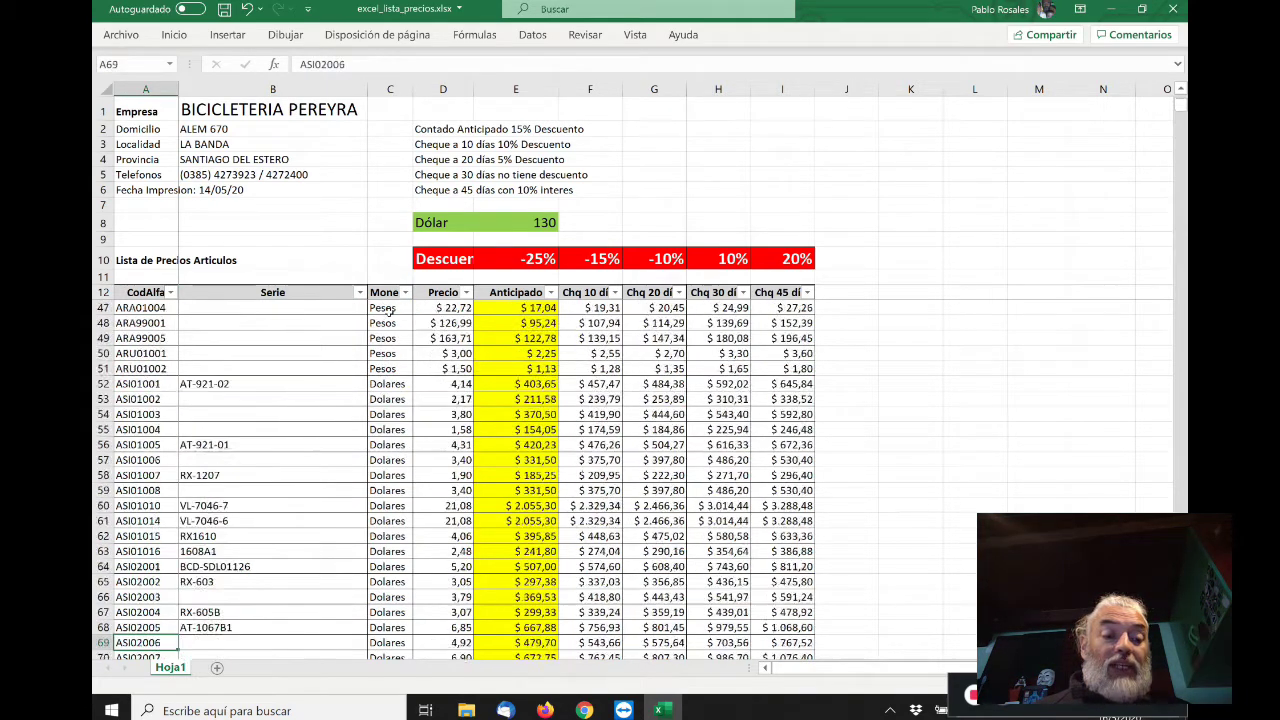
{"action": "key", "text": "Down"}
{"action": "key", "text": "Down"}
{"action": "key", "text": "Down"}
{"action": "key", "text": "Down"}
{"action": "key", "text": "Down"}
{"action": "key", "text": "Down"}
{"action": "key", "text": "Down"}
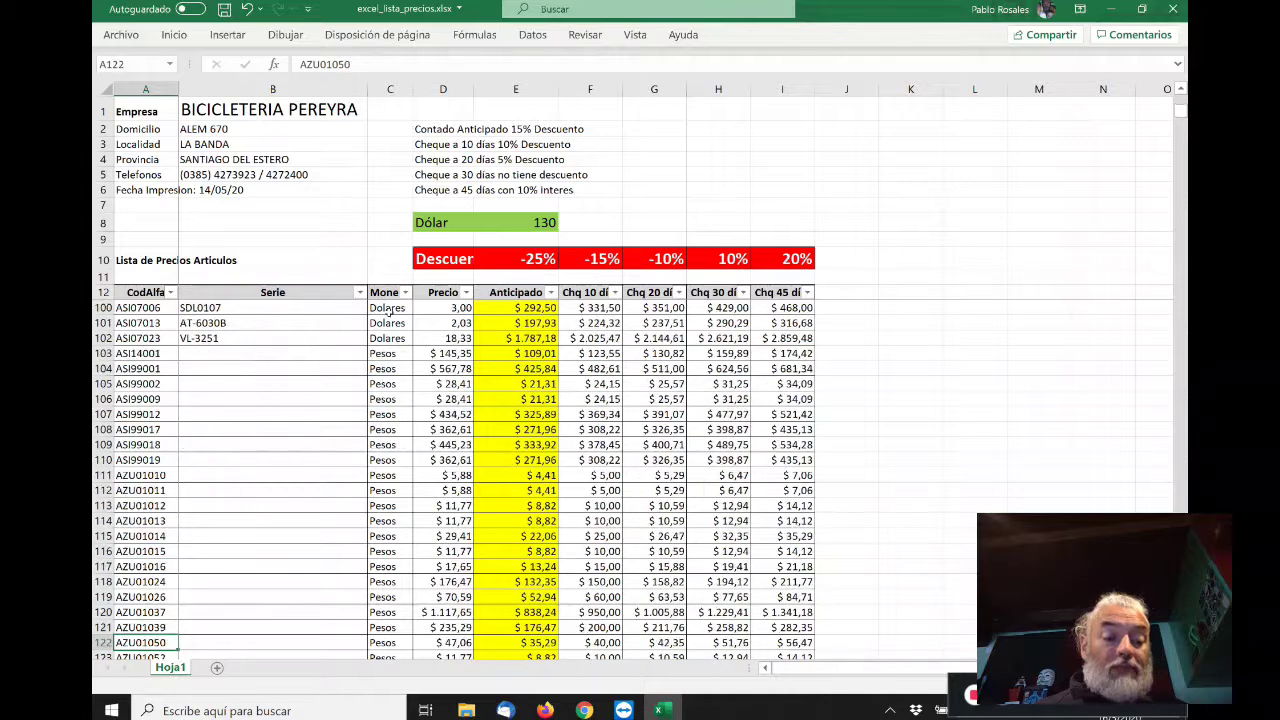
- Return to the start of the CodAlfa column, check the first article rows down to A17, and go back to the heading in A12
{"action": "key", "text": "ctrl+Up"}
{"action": "key", "text": "Down"}
{"action": "key", "text": "Down"}
{"action": "key", "text": "Down"}
{"action": "key", "text": "Down"}
{"action": "key", "text": "Down"}
{"action": "key", "text": "Down"}
{"action": "key", "text": "Down"}
{"action": "key", "text": "Down"}
{"action": "key", "text": "Down"}
{"action": "key", "text": "Down"}
{"action": "key", "text": "Down"}
{"action": "key", "text": "Down"}
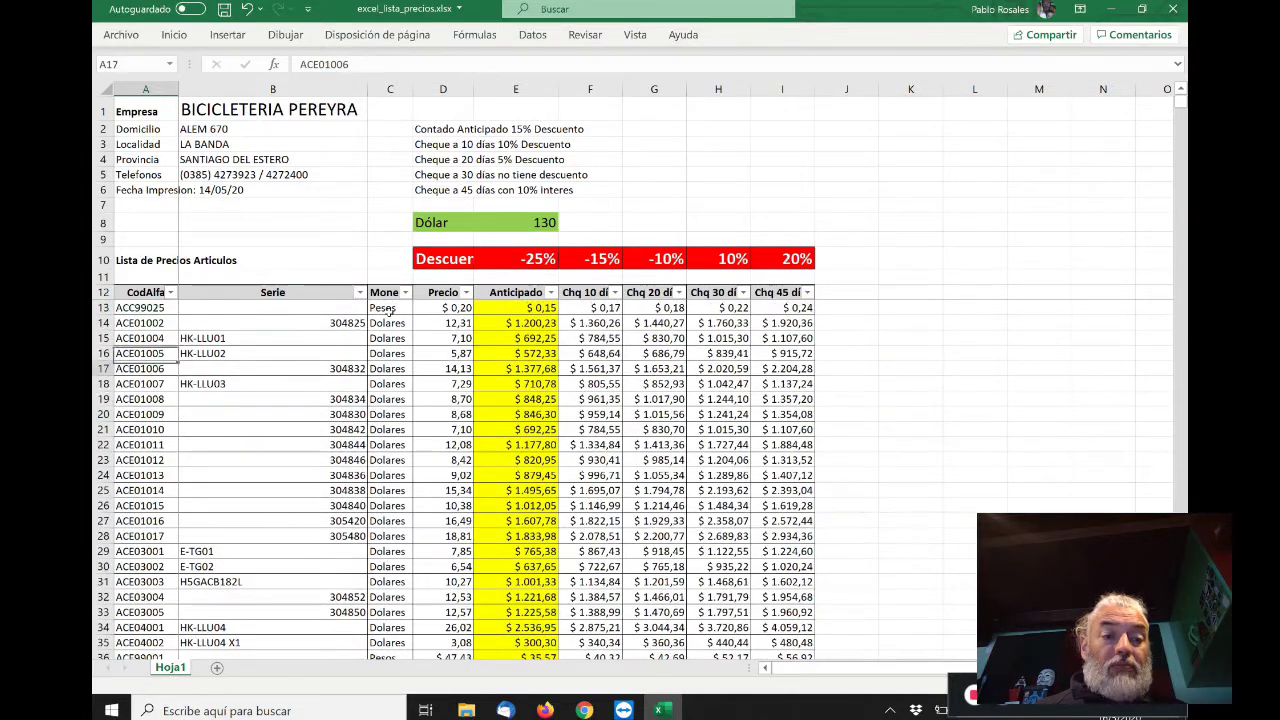
{"action": "key", "text": "Up"}
{"action": "key", "text": "Up"}
{"action": "key", "text": "Up"}
{"action": "key", "text": "Up"}
{"action": "key", "text": "Up"}
{"action": "key", "text": "Up"}
{"action": "key", "text": "Up"}
{"action": "key", "text": "Up"}
{"action": "key", "text": "Up"}
{"action": "key", "text": "Up"}
{"action": "key", "text": "Up"}
{"action": "key", "text": "Up"}
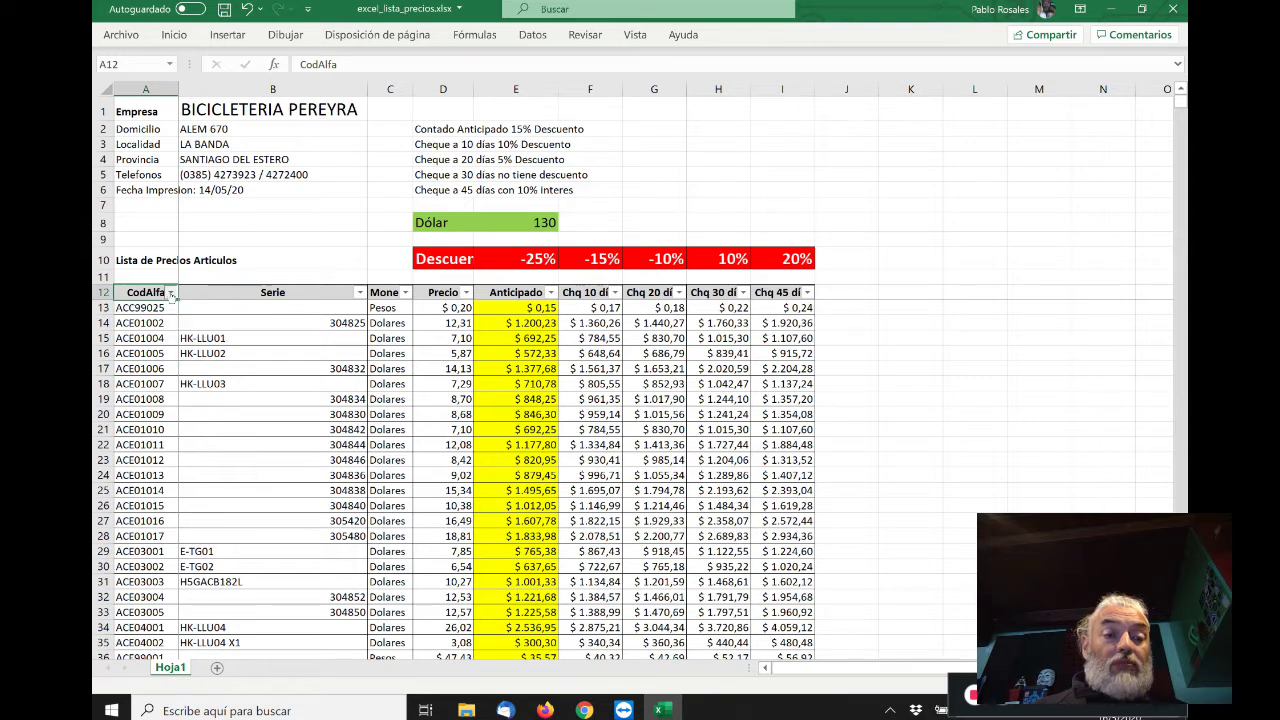
- Filter the CodAlfa column with a text filter to show only article codes that begin with BIC
{"action": "left_click", "coordinate": [170, 292]}
{"action": "mouse_move", "coordinate": [272, 415]}
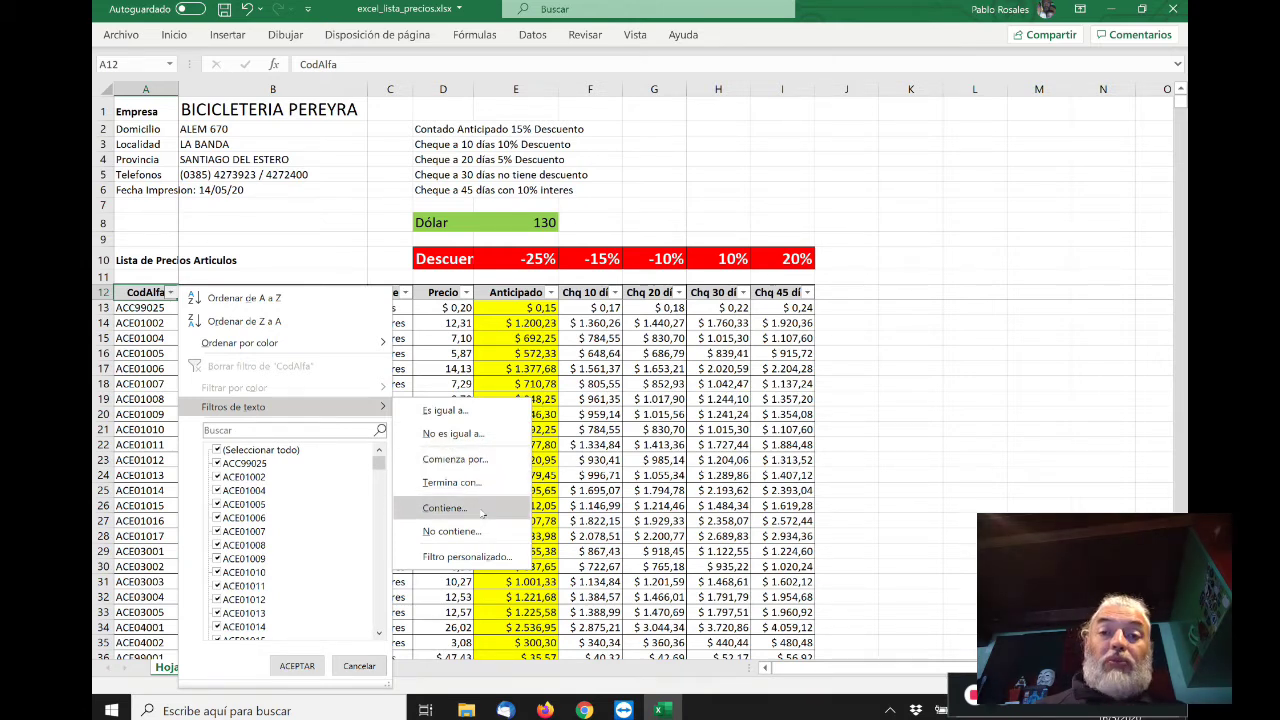
{"action": "left_click", "coordinate": [476, 462]}
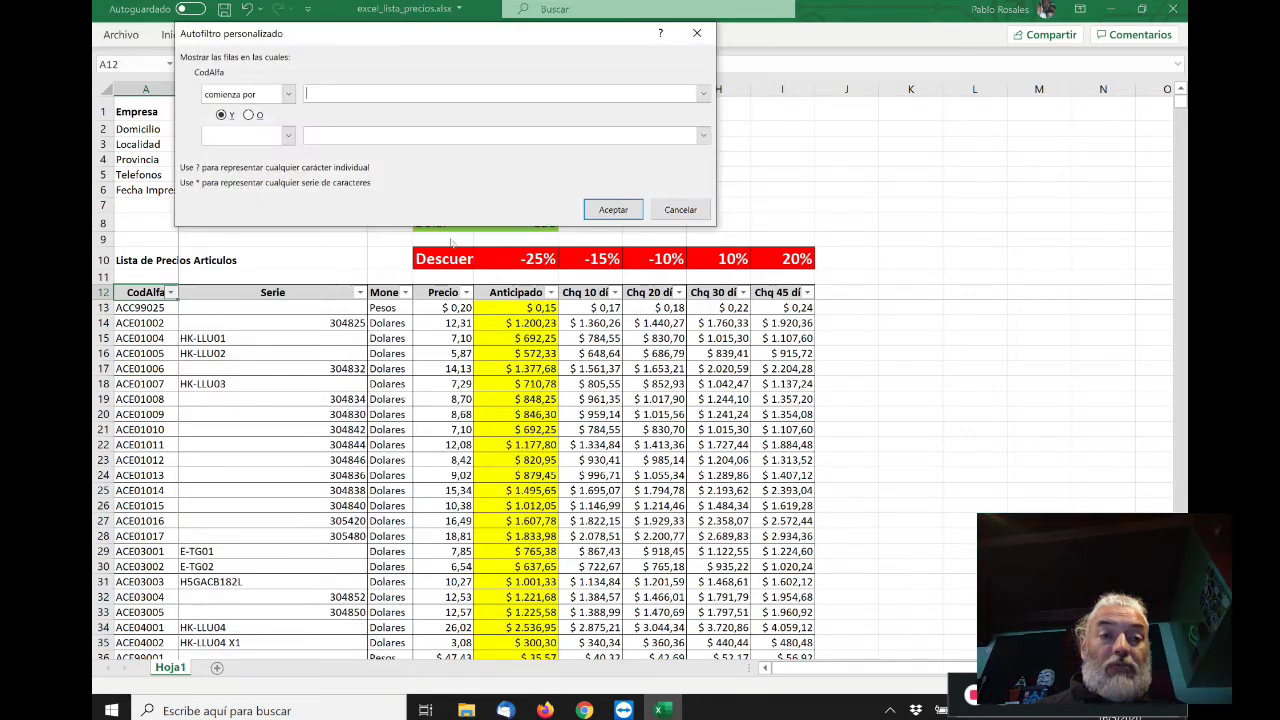
{"action": "type", "text": "BIC"}
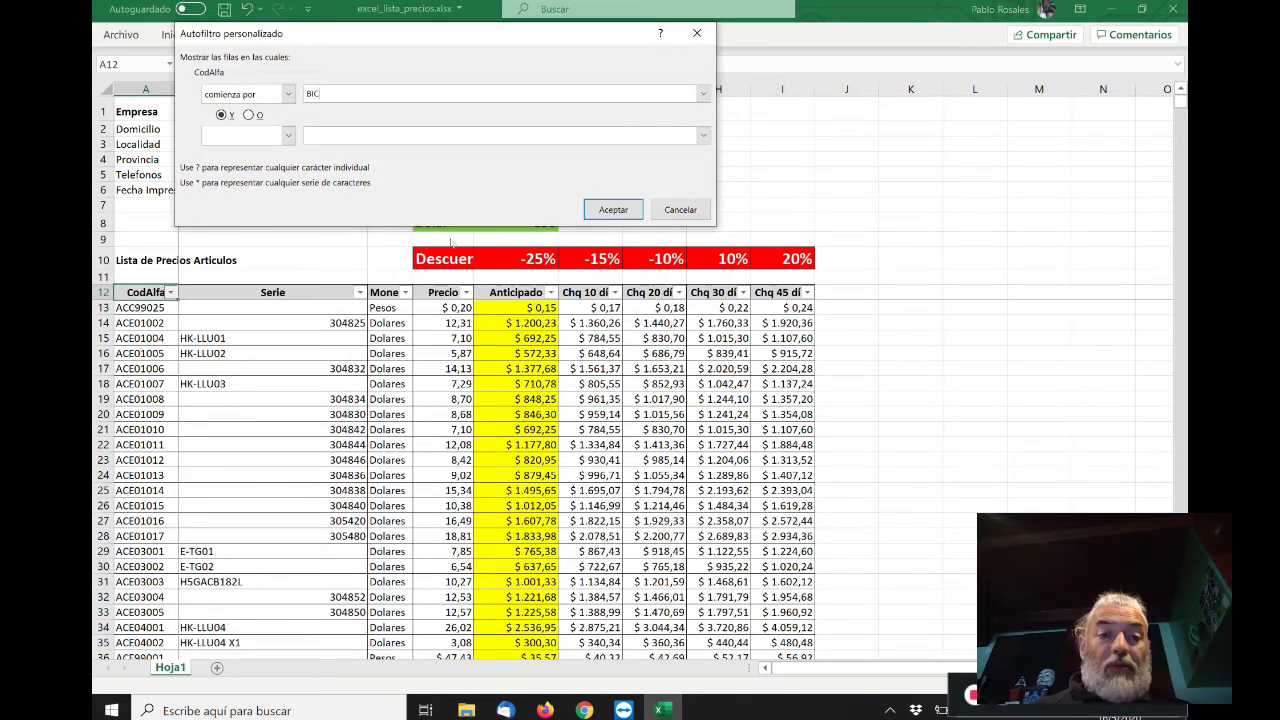
{"action": "left_click", "coordinate": [613, 210]}
- Browse down the filtered CodAlfa column from the first BIC article past BIC17005 to review the matching articles
{"action": "left_click", "coordinate": [135, 312]}
{"action": "key", "text": "Down"}
{"action": "key", "text": "Down"}
{"action": "key", "text": "Down"}
{"action": "key", "text": "Down"}
{"action": "key", "text": "Down"}
{"action": "key", "text": "Down"}
{"action": "key", "text": "Down"}
{"action": "key", "text": "Down"}
{"action": "key", "text": "Down"}
{"action": "key", "text": "Down"}
{"action": "key", "text": "Down"}
{"action": "key", "text": "Down"}
{"action": "key", "text": "Down"}
{"action": "key", "text": "Down"}
{"action": "key", "text": "Down"}
{"action": "key", "text": "Down"}
{"action": "key", "text": "Down"}
{"action": "key", "text": "Down"}
{"action": "key", "text": "Down"}
{"action": "key", "text": "Down"}
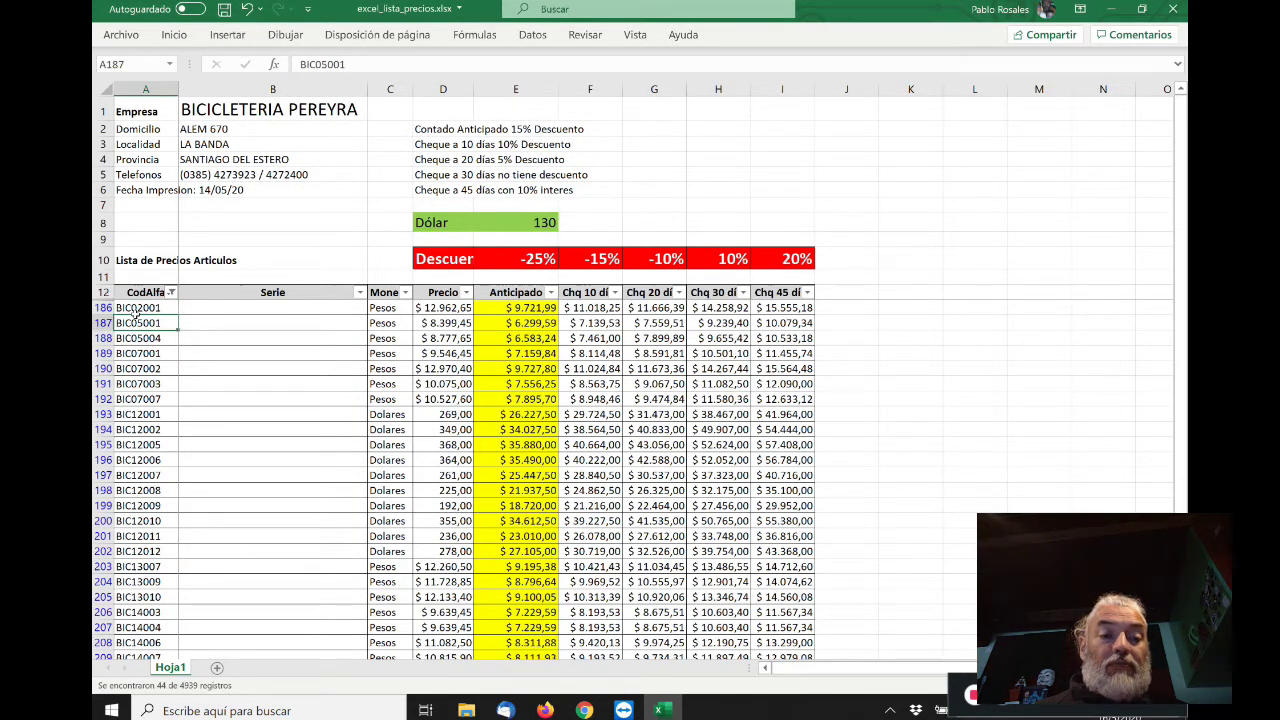
{"action": "key", "text": "Down"}
{"action": "key", "text": "Down"}
{"action": "key", "text": "Down"}
{"action": "key", "text": "Down"}
{"action": "key", "text": "Down"}
{"action": "key", "text": "Down"}
{"action": "key", "text": "Down"}
{"action": "key", "text": "Down"}
{"action": "key", "text": "Down"}
{"action": "key", "text": "Down"}
{"action": "key", "text": "Down"}
{"action": "key", "text": "Down"}
{"action": "key", "text": "Down"}
{"action": "key", "text": "Down"}
{"action": "key", "text": "Down"}
{"action": "key", "text": "Down"}
{"action": "key", "text": "Down"}
{"action": "key", "text": "Down"}
{"action": "key", "text": "Down"}
{"action": "key", "text": "Down"}
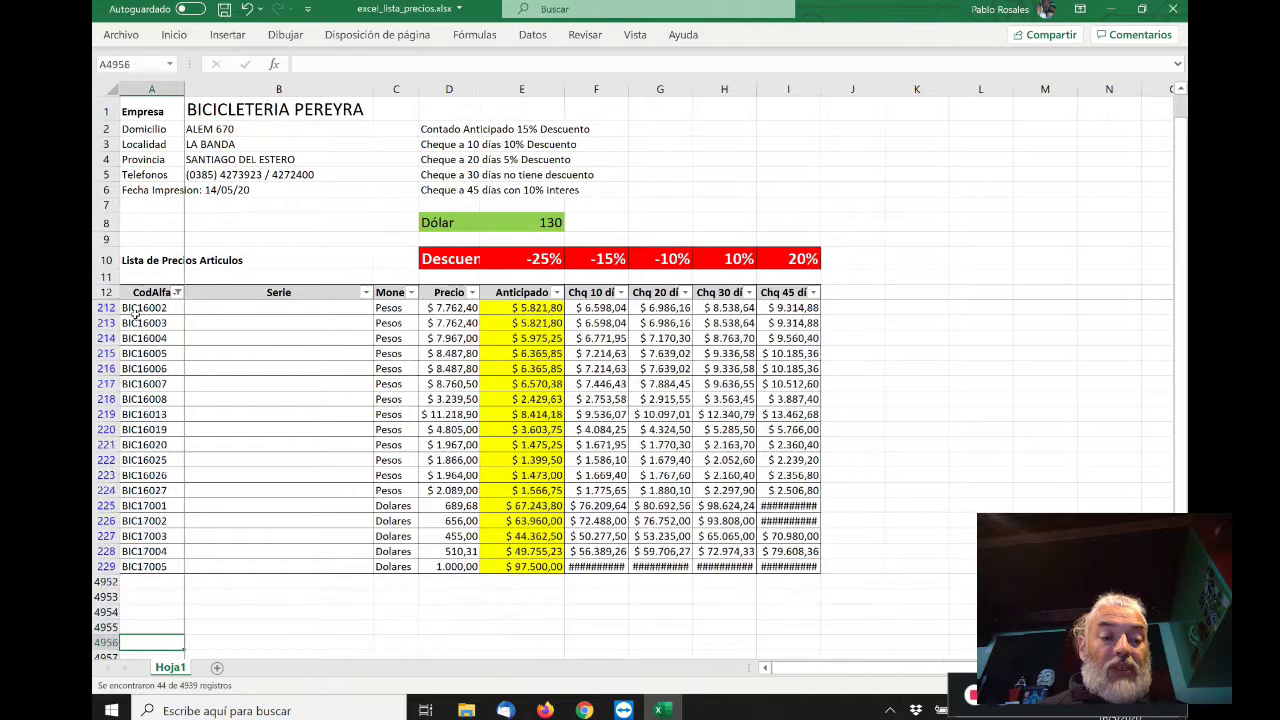
- Review the filtered BIC articles again from the end of the list up to the CodAlfa heading in A12
{"action": "key", "text": "Up"}
{"action": "key", "text": "Up"}
{"action": "key", "text": "Up"}
{"action": "key", "text": "Up"}
{"action": "key", "text": "Up"}
{"action": "key", "text": "Up"}
{"action": "key", "text": "Up"}
{"action": "key", "text": "Up"}
{"action": "key", "text": "Up"}
{"action": "key", "text": "Up"}
{"action": "key", "text": "Up"}
{"action": "key", "text": "Up"}
{"action": "key", "text": "Up"}
{"action": "key", "text": "Up"}
{"action": "key", "text": "Up"}
{"action": "key", "text": "Up"}
{"action": "key", "text": "Up"}
{"action": "key", "text": "Up"}
{"action": "key", "text": "Up"}
{"action": "key", "text": "Up"}
{"action": "key", "text": "Up"}
{"action": "key", "text": "Up"}
{"action": "key", "text": "Up"}
{"action": "key", "text": "Up"}
{"action": "key", "text": "Up"}
{"action": "key", "text": "Up"}
{"action": "key", "text": "Up"}
{"action": "key", "text": "Up"}
{"action": "key", "text": "Up"}
{"action": "key", "text": "Up"}
{"action": "key", "text": "Up"}
{"action": "key", "text": "Up"}
{"action": "key", "text": "Up"}
{"action": "key", "text": "Up"}
{"action": "key", "text": "Up"}
{"action": "key", "text": "Up"}
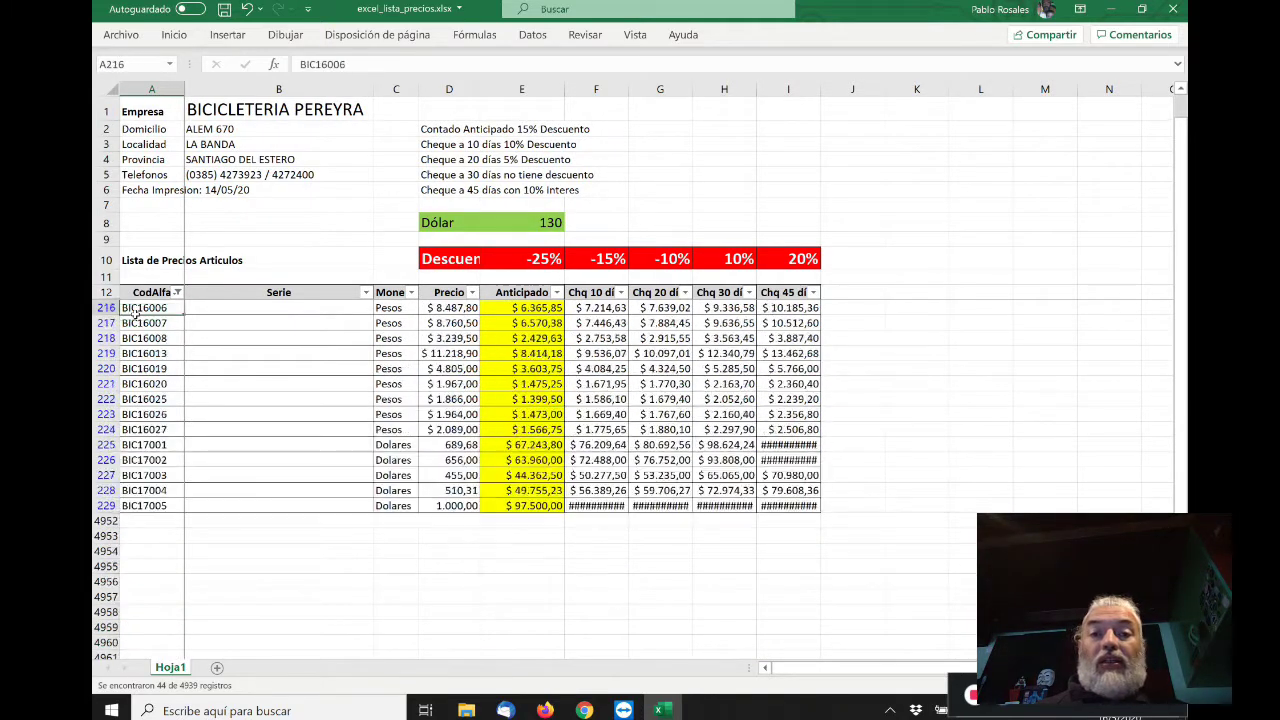
{"action": "key", "text": "Down"}
{"action": "key", "text": "Down"}
{"action": "key", "text": "Down"}
{"action": "key", "text": "Down"}
{"action": "key", "text": "Down"}
{"action": "key", "text": "Down"}
{"action": "key", "text": "Down"}
{"action": "key", "text": "Down"}
{"action": "key", "text": "Down"}
{"action": "key", "text": "Down"}
{"action": "key", "text": "Down"}
{"action": "key", "text": "Down"}
{"action": "key", "text": "Down"}
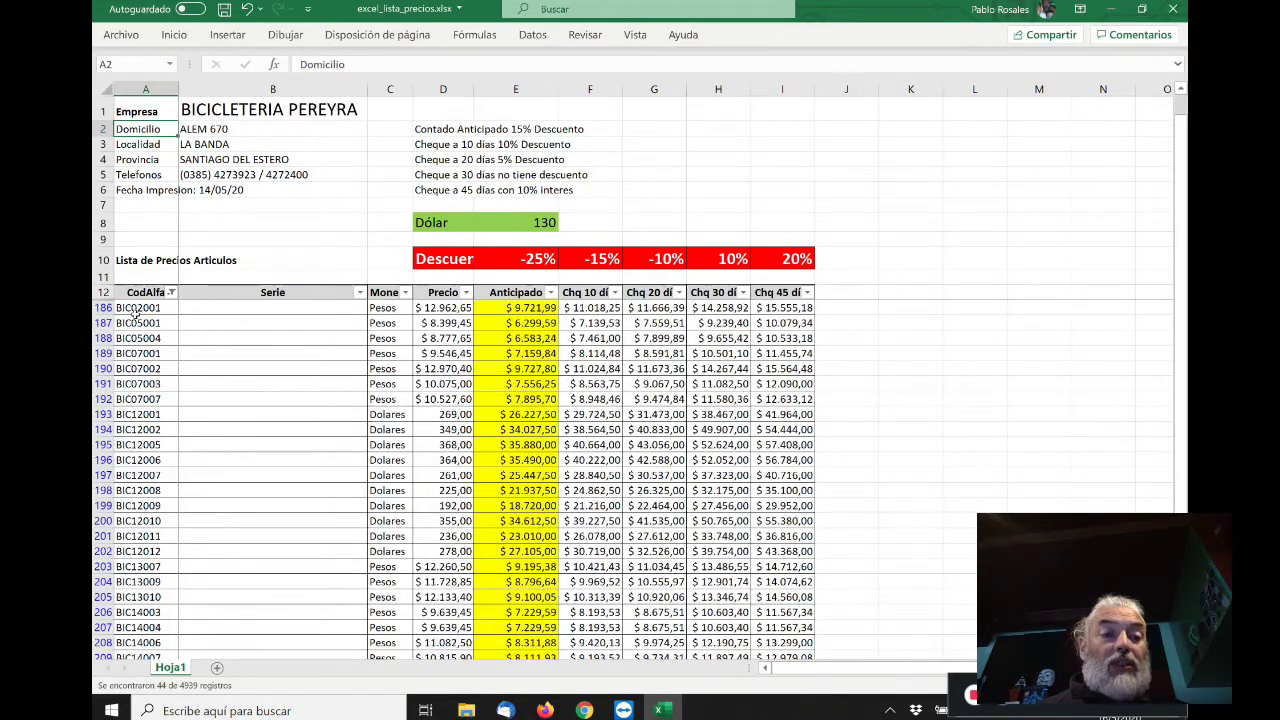
{"action": "key", "text": "Up"}
{"action": "key", "text": "Up"}
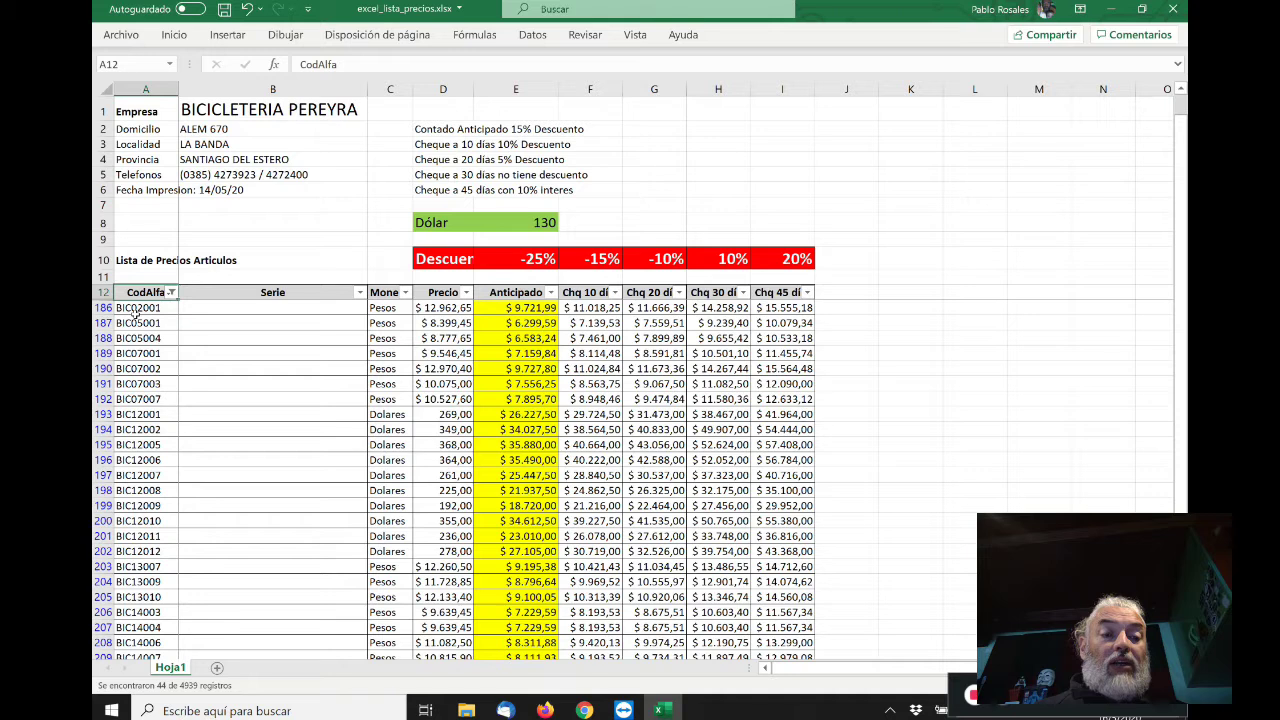
- Add a second condition to the CodAlfa custom filter, "comienza por" BIR, joined to the BIC condition with Y
{"action": "left_click", "coordinate": [171, 292]}
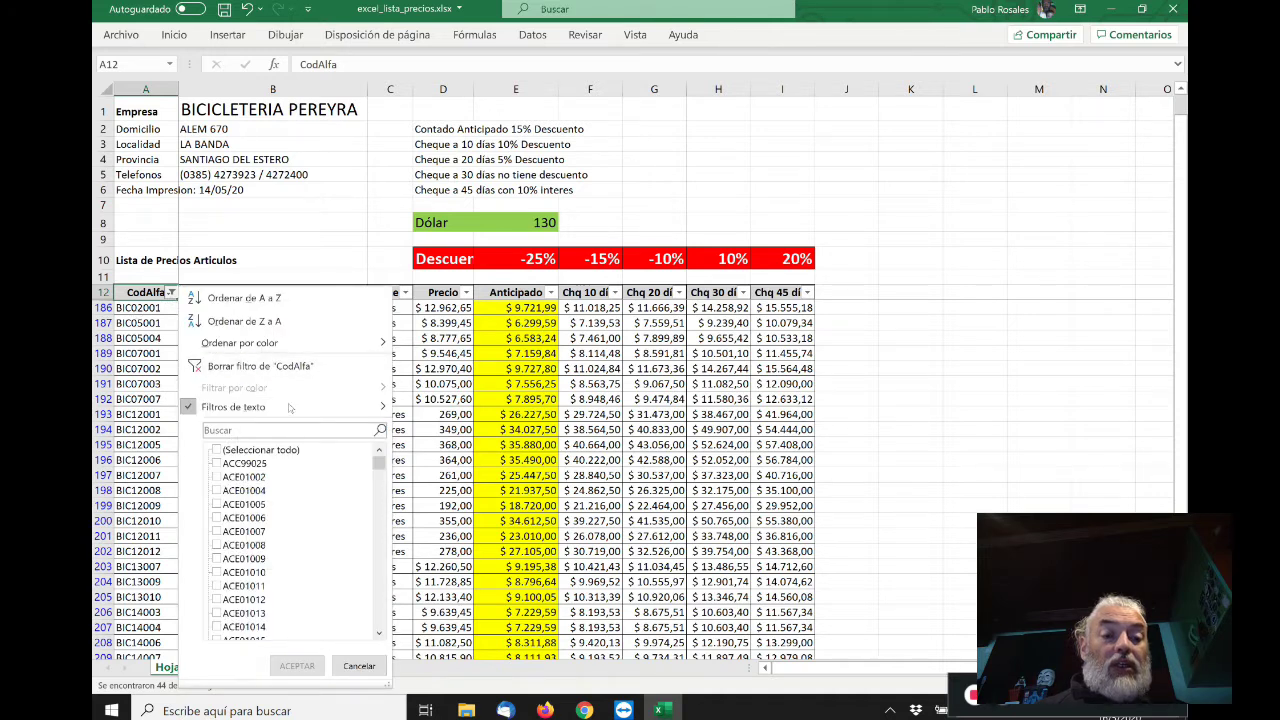
{"action": "left_click", "coordinate": [455, 459]}
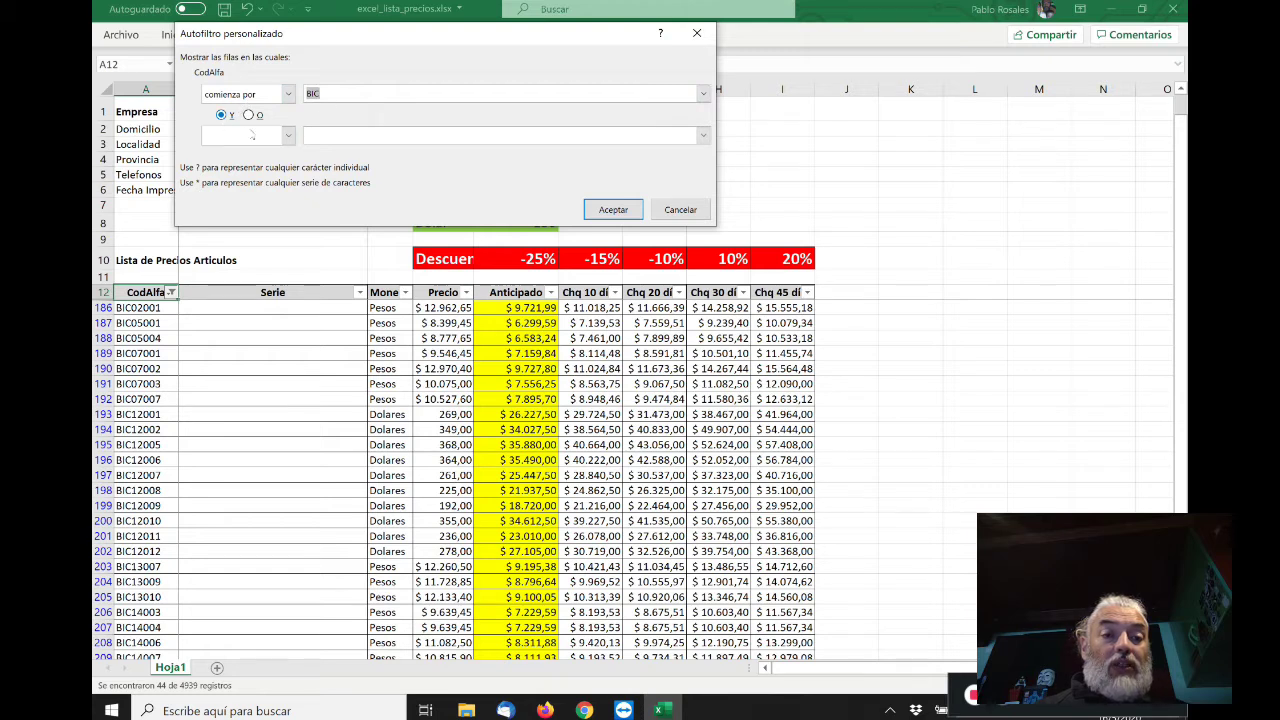
{"action": "left_click", "coordinate": [287, 135]}
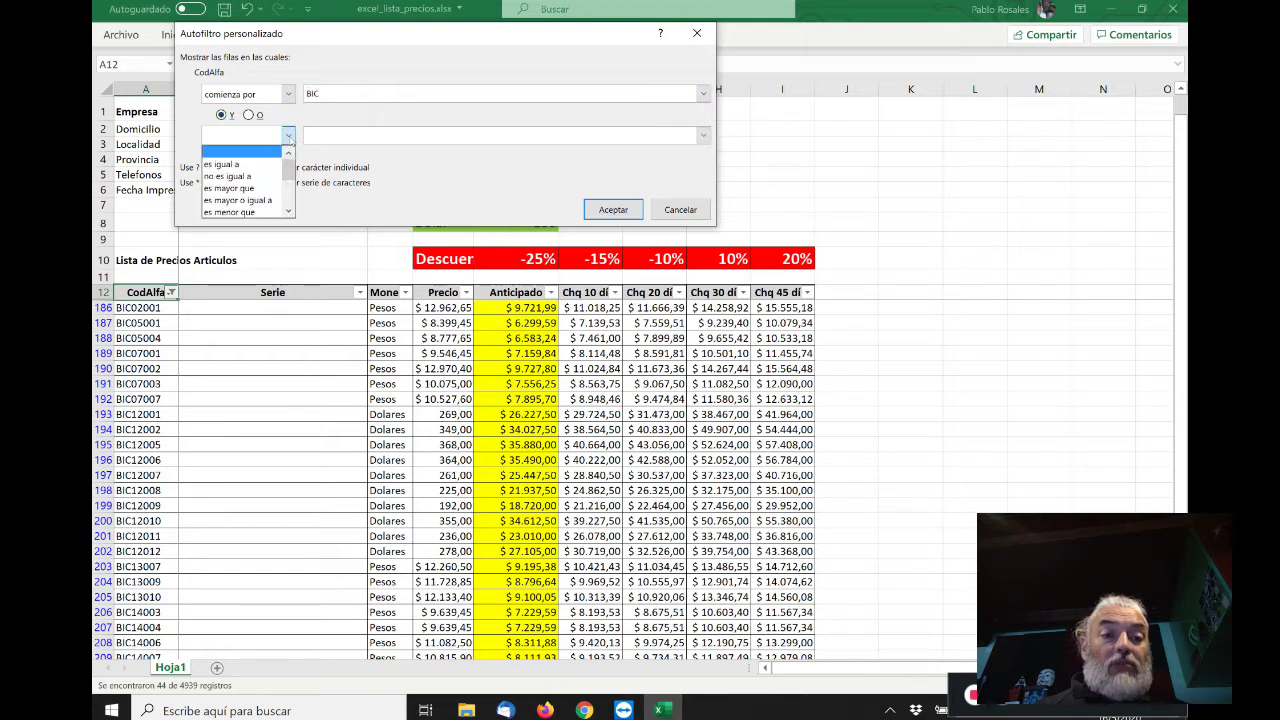
{"action": "left_click", "coordinate": [291, 198]}
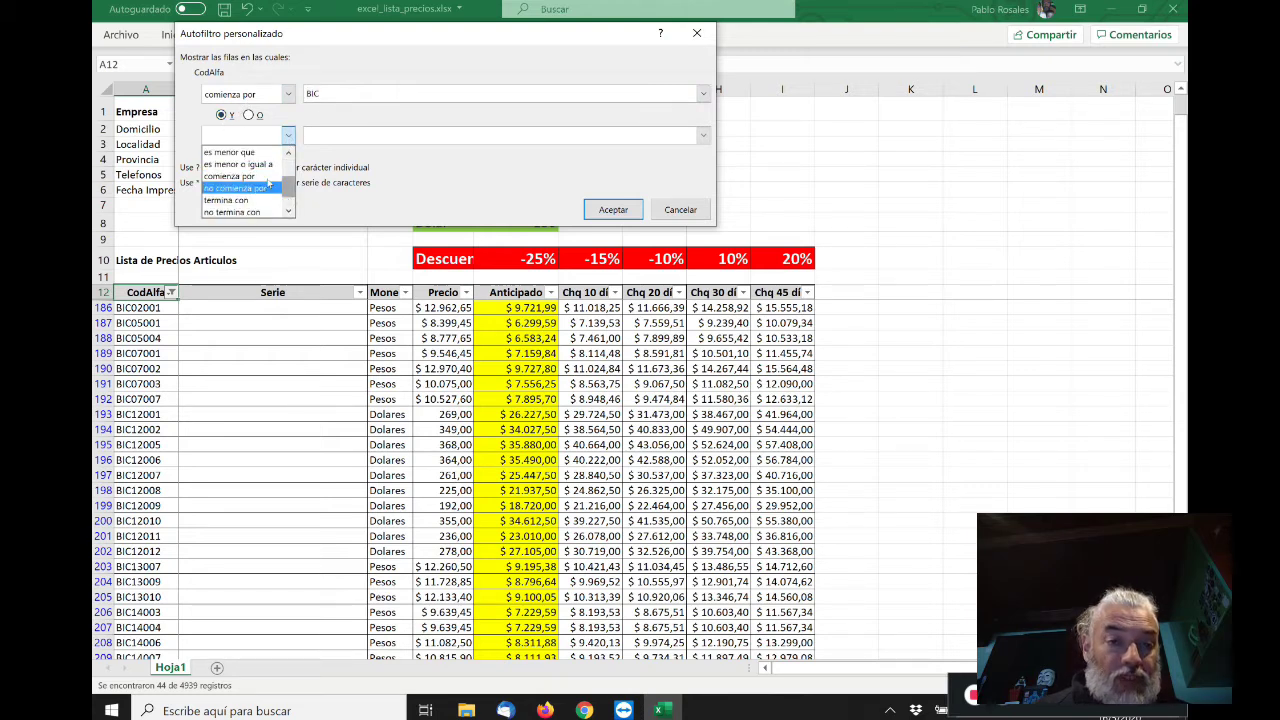
{"action": "left_click", "coordinate": [232, 176]}
{"action": "left_click", "coordinate": [310, 137]}
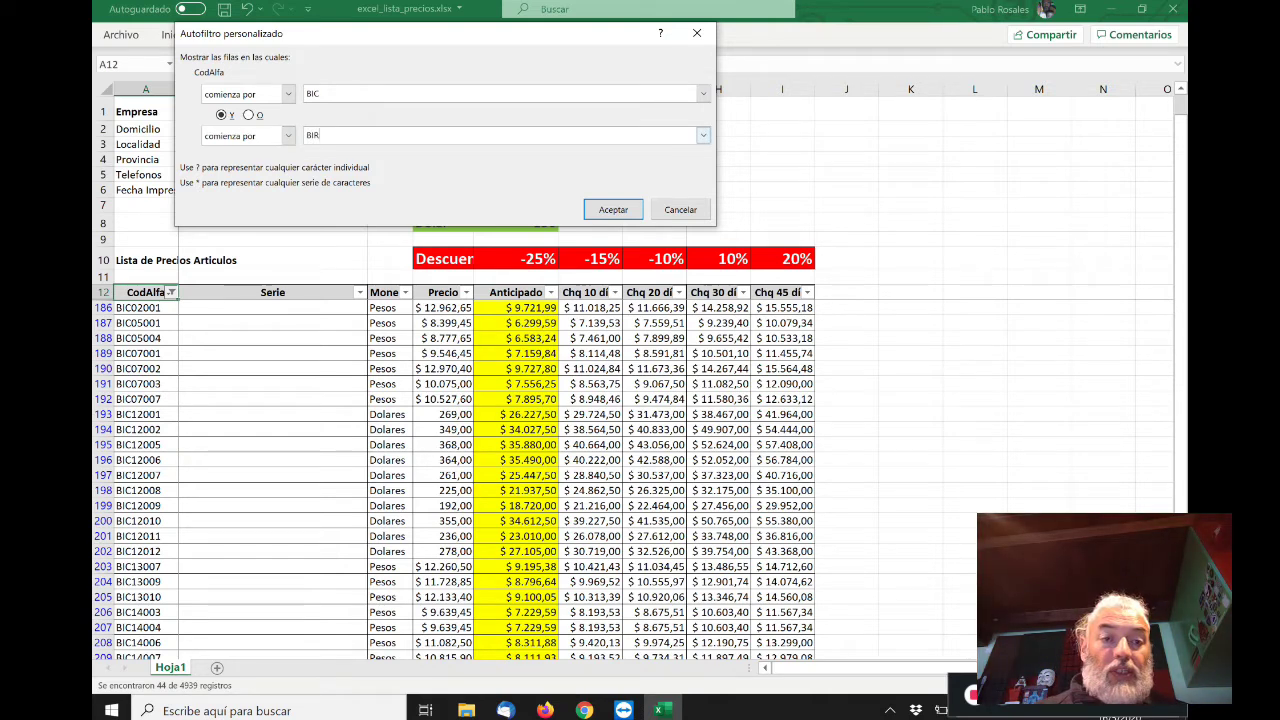
{"action": "left_click", "coordinate": [612, 209]}
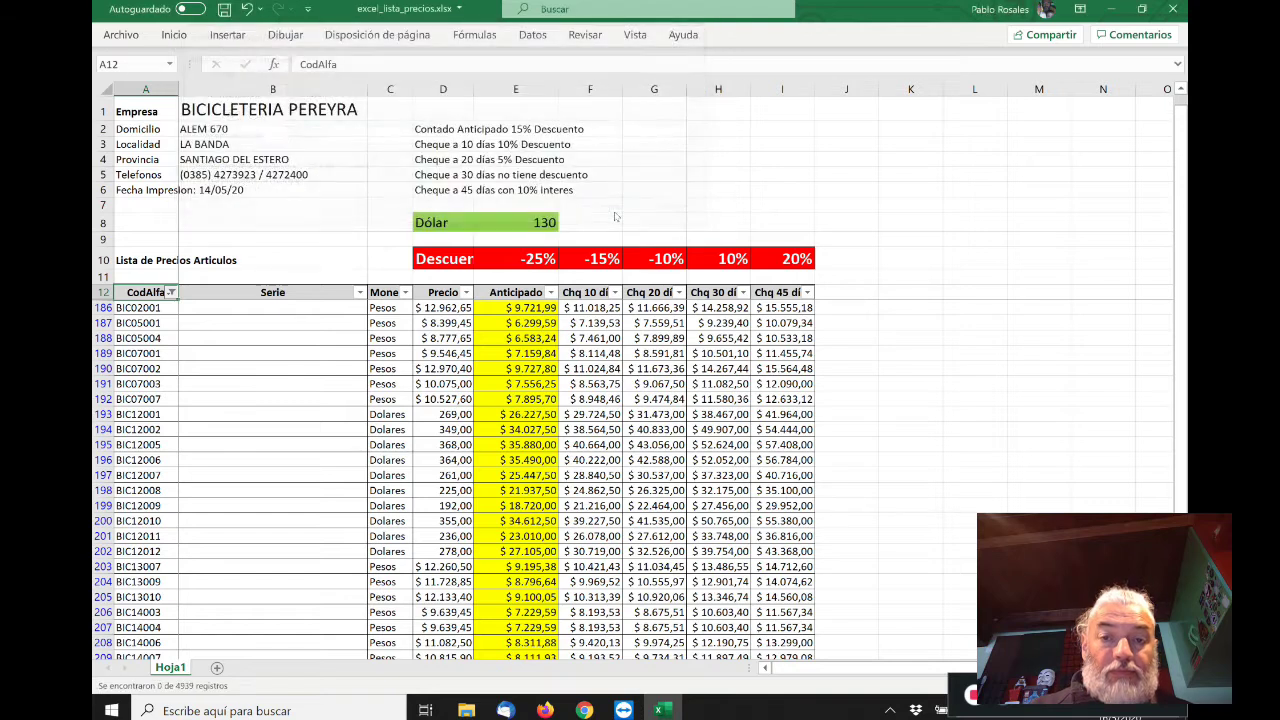
- Examine the rows below the CodAlfa heading under the combined BIC and BIR filter, and return to A12
{"action": "key", "text": "Down"}
{"action": "key", "text": "Up"}
{"action": "key", "text": "Up"}
{"action": "key", "text": "Up"}
{"action": "key", "text": "Up"}
{"action": "key", "text": "Up"}
{"action": "key", "text": "Up"}
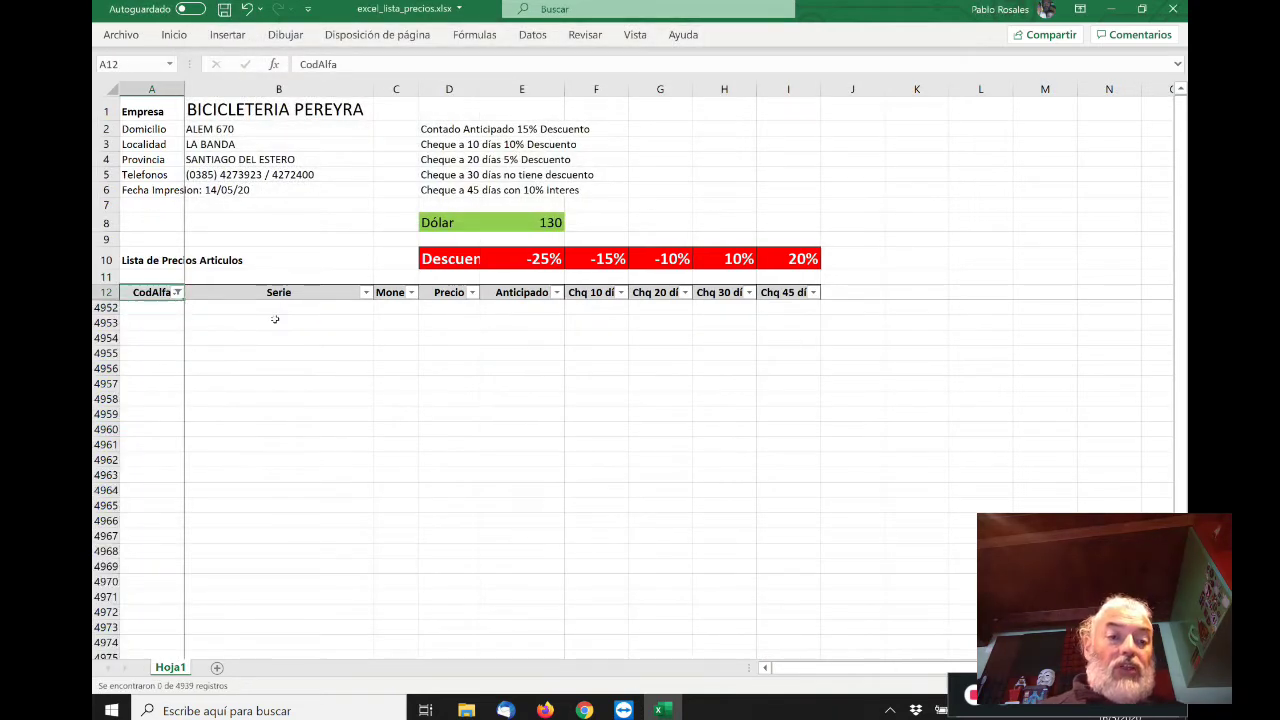
{"action": "key", "text": "Down"}
{"action": "key", "text": "Down"}
{"action": "key", "text": "Down"}
{"action": "key", "text": "Down"}
{"action": "key", "text": "Down"}
{"action": "key", "text": "Down"}
{"action": "key", "text": "Down"}
{"action": "key", "text": "Up"}
{"action": "key", "text": "Up"}
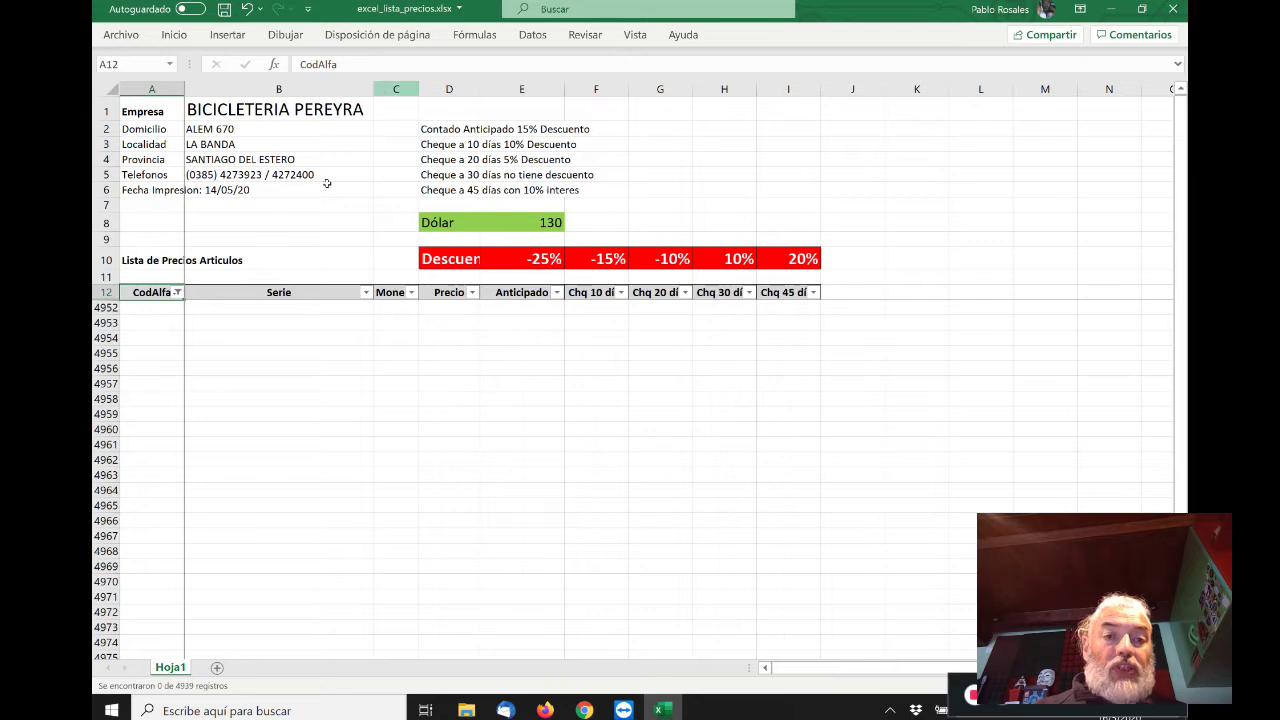
- Change the CodAlfa custom filter so its BIC and BIR "comienza por" conditions are joined with O
{"action": "left_click", "coordinate": [177, 292]}
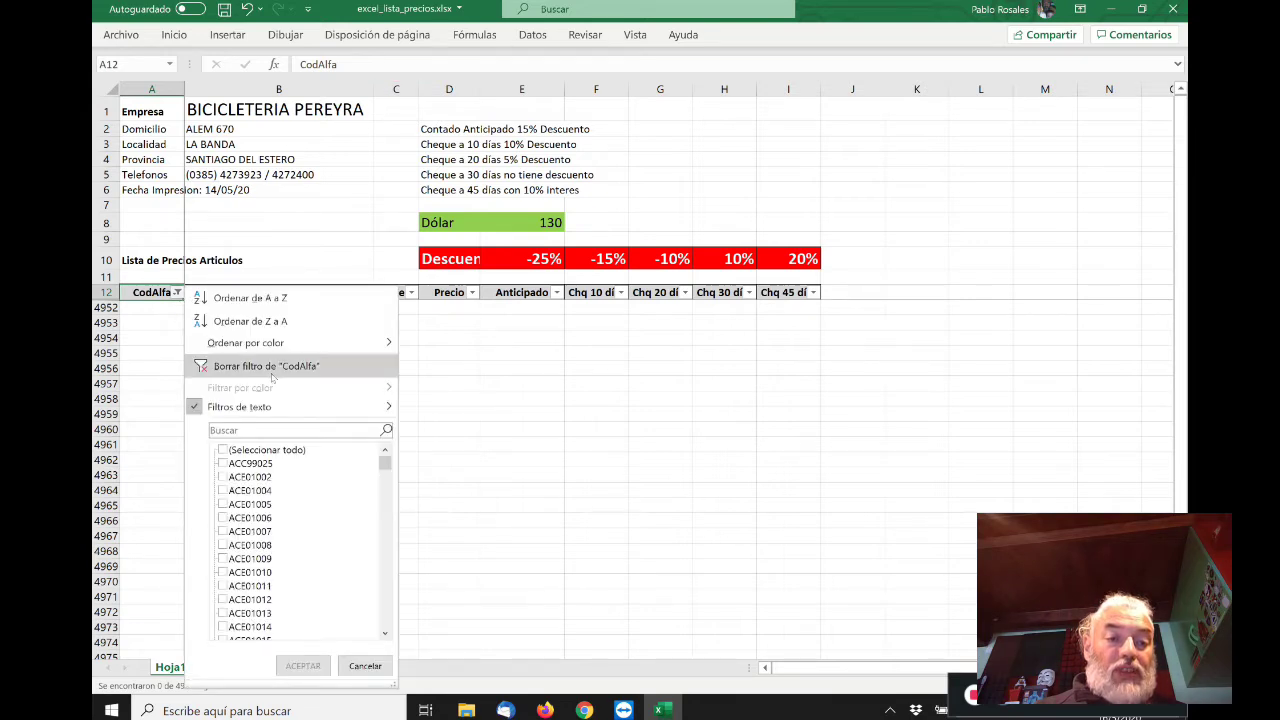
{"action": "mouse_move", "coordinate": [388, 407]}
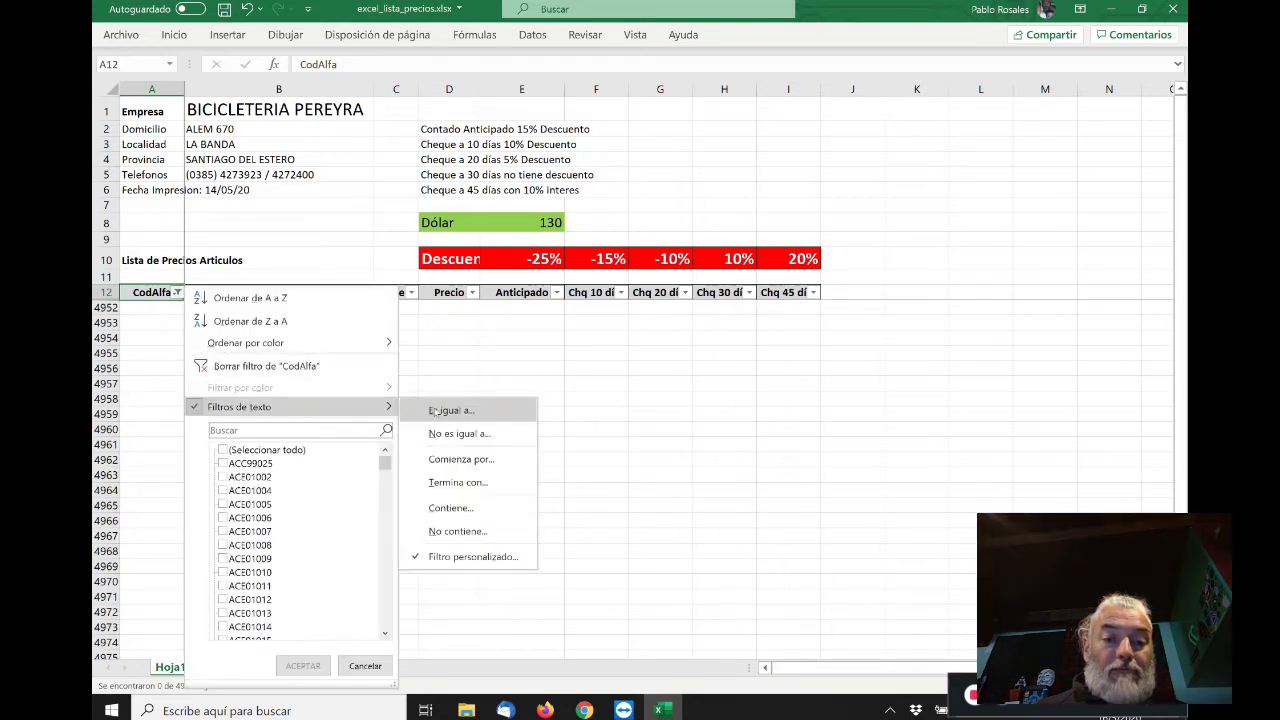
{"action": "left_click", "coordinate": [493, 557]}
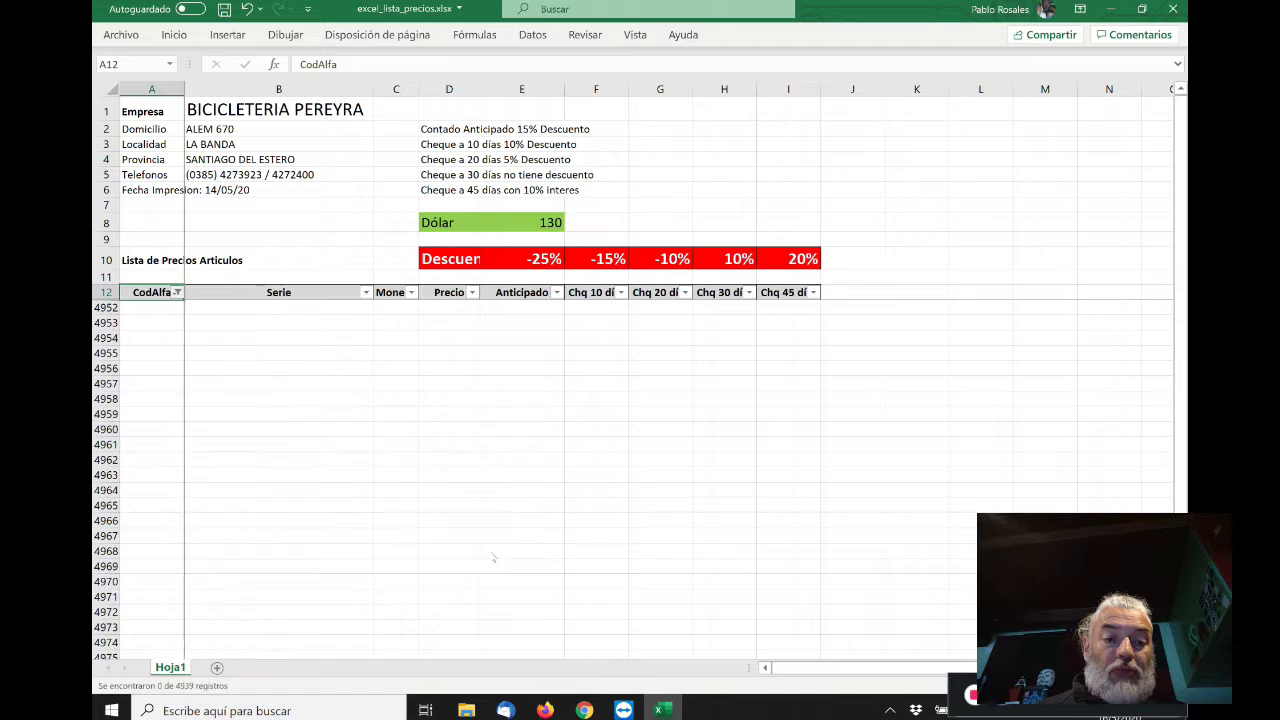
{"action": "left_click", "coordinate": [252, 115]}
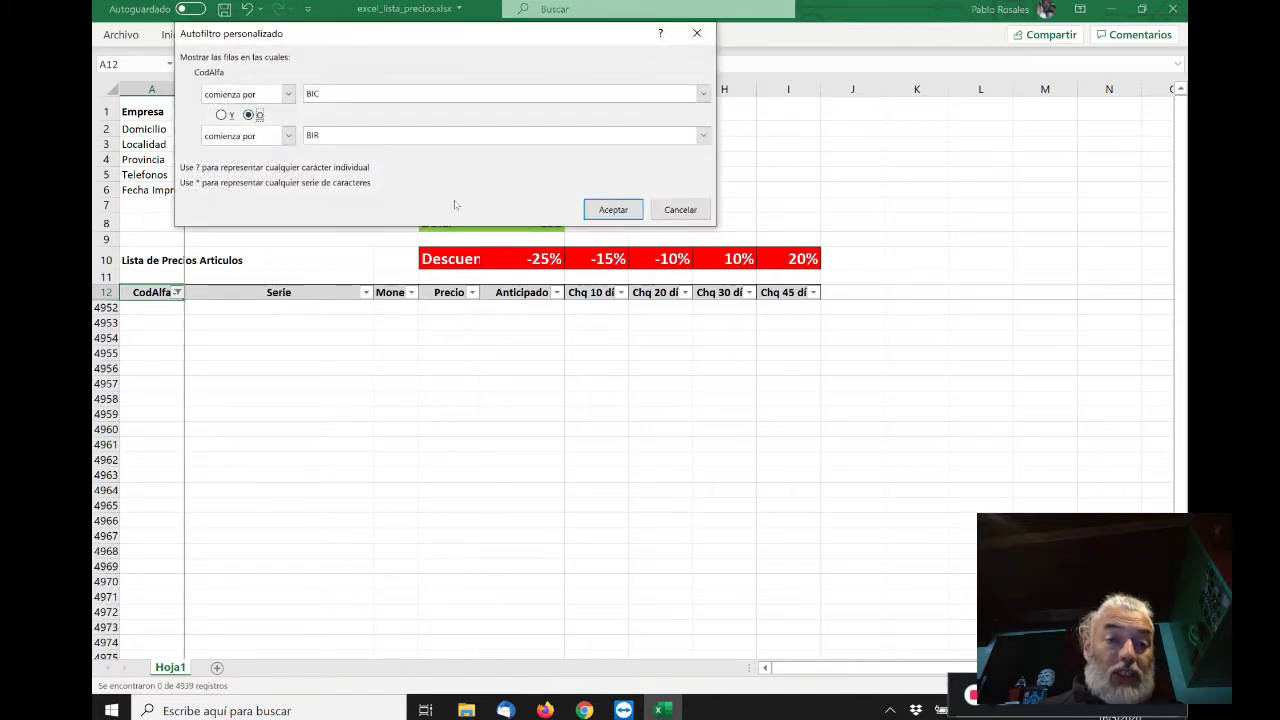
{"action": "left_click", "coordinate": [613, 209]}
- Browse down the filtered CodAlfa column past BIC17005 to check which articles match BIC or BIR
{"action": "key", "text": "Down"}
{"action": "key", "text": "Down"}
{"action": "key", "text": "Down"}
{"action": "key", "text": "Down"}
{"action": "key", "text": "Down"}
{"action": "key", "text": "Down"}
{"action": "key", "text": "Down"}
{"action": "key", "text": "Down"}
{"action": "key", "text": "Down"}
{"action": "key", "text": "Down"}
{"action": "key", "text": "Down"}
{"action": "key", "text": "Down"}
{"action": "key", "text": "Down"}
{"action": "key", "text": "Down"}
{"action": "key", "text": "Down"}
{"action": "key", "text": "Down"}
{"action": "key", "text": "Down"}
{"action": "key", "text": "Down"}
{"action": "key", "text": "Down"}
{"action": "key", "text": "Down"}
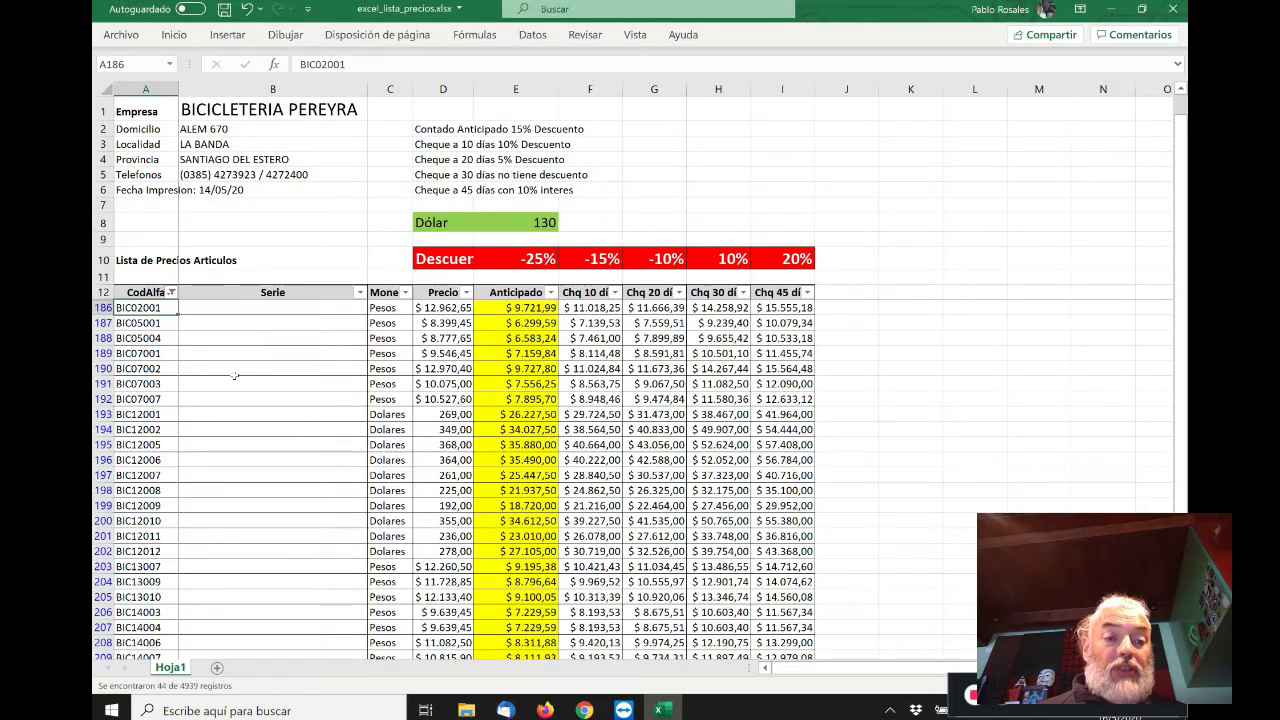
{"action": "key", "text": "Down"}
{"action": "key", "text": "Down"}
{"action": "key", "text": "Down"}
{"action": "key", "text": "Down"}
{"action": "key", "text": "Down"}
{"action": "key", "text": "Down"}
{"action": "key", "text": "Down"}
{"action": "key", "text": "Down"}
{"action": "key", "text": "Down"}
{"action": "key", "text": "Down"}
{"action": "key", "text": "Down"}
{"action": "key", "text": "Down"}
{"action": "key", "text": "Down"}
{"action": "key", "text": "Down"}
{"action": "key", "text": "Down"}
{"action": "key", "text": "Down"}
{"action": "key", "text": "Down"}
{"action": "key", "text": "Down"}
{"action": "key", "text": "Down"}
{"action": "key", "text": "Down"}
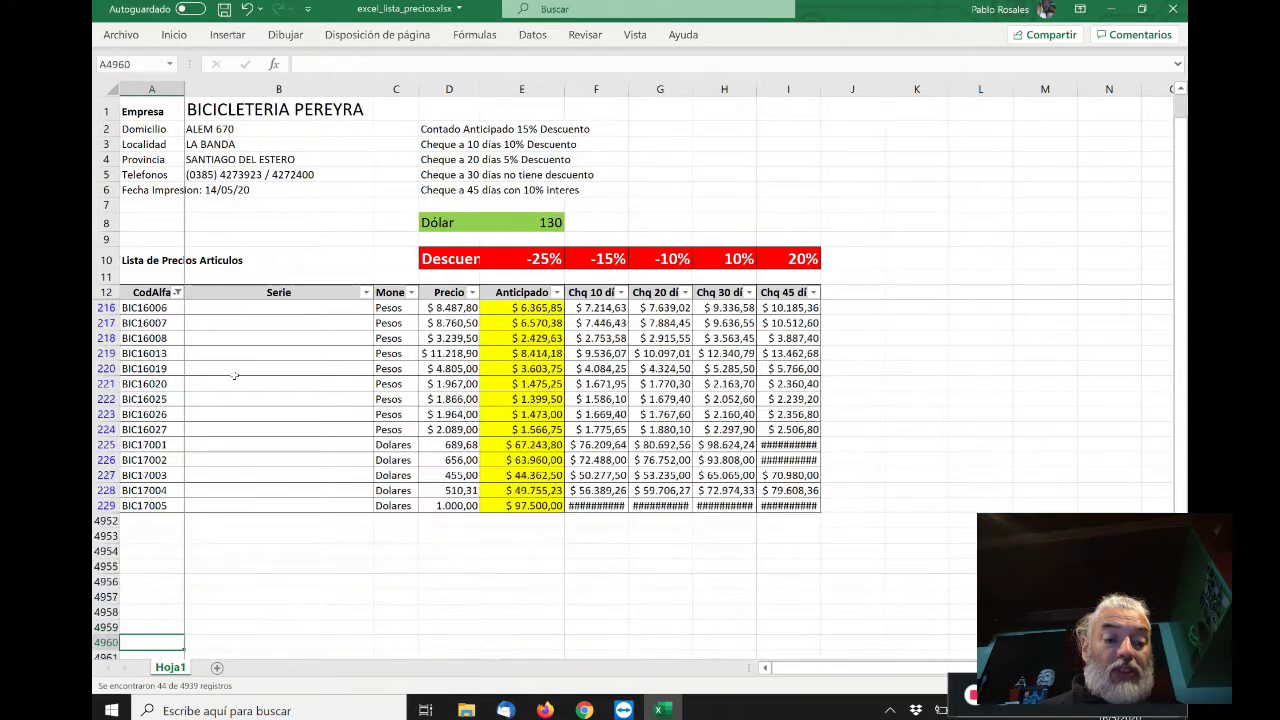
- Review the filtered articles again from below the list back up to the CodAlfa heading
{"action": "key", "text": "Up"}
{"action": "key", "text": "Up"}
{"action": "key", "text": "Up"}
{"action": "key", "text": "Up"}
{"action": "key", "text": "Up"}
{"action": "key", "text": "Up"}
{"action": "key", "text": "Up"}
{"action": "key", "text": "Up"}
{"action": "key", "text": "Up"}
{"action": "key", "text": "Up"}
{"action": "key", "text": "Up"}
{"action": "key", "text": "Up"}
{"action": "key", "text": "Up"}
{"action": "key", "text": "Up"}
{"action": "key", "text": "Up"}
{"action": "key", "text": "Up"}
{"action": "key", "text": "Up"}
{"action": "key", "text": "Up"}
{"action": "key", "text": "Up"}
{"action": "key", "text": "Up"}
{"action": "key", "text": "Up"}
{"action": "key", "text": "Up"}
{"action": "key", "text": "Up"}
{"action": "key", "text": "Up"}
{"action": "key", "text": "Up"}
{"action": "key", "text": "Up"}
{"action": "key", "text": "Up"}
{"action": "key", "text": "Up"}
{"action": "key", "text": "Up"}
{"action": "key", "text": "Up"}
{"action": "key", "text": "Up"}
{"action": "key", "text": "Up"}
{"action": "key", "text": "Up"}
{"action": "key", "text": "Up"}
{"action": "key", "text": "Up"}
{"action": "key", "text": "Up"}
{"action": "key", "text": "Up"}
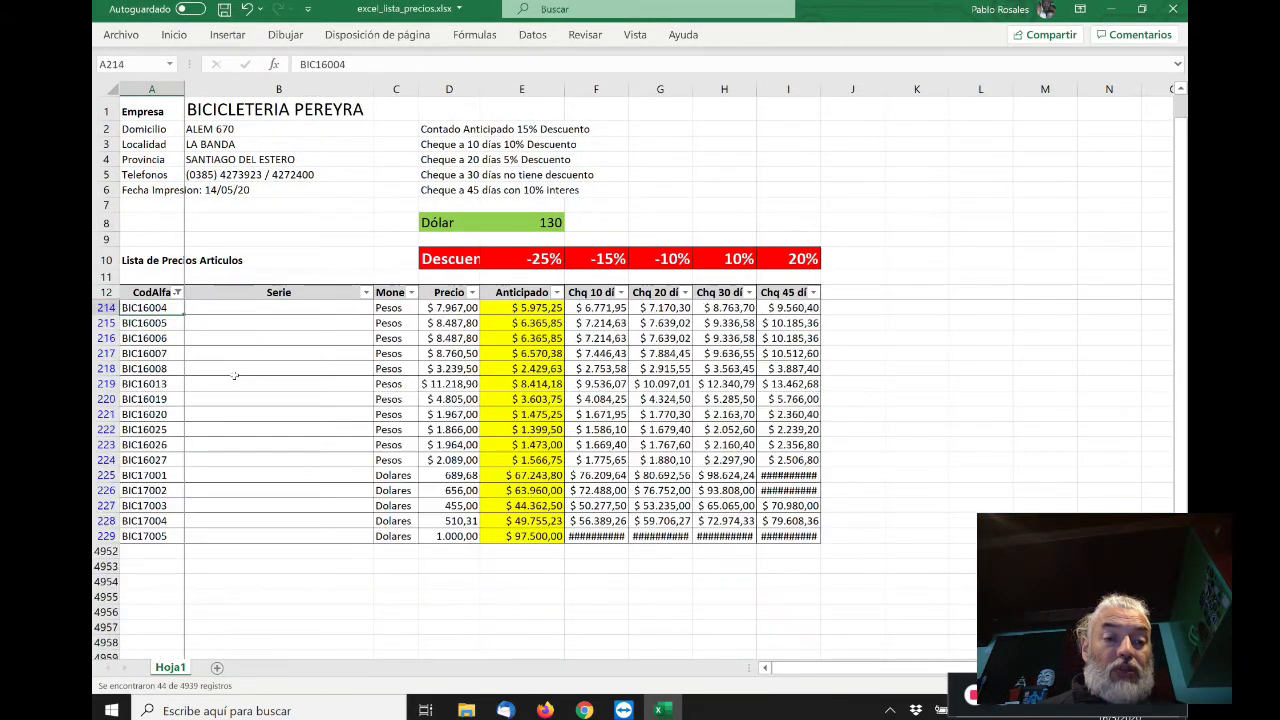
- Replace the second condition of the CodAlfa custom filter with "comienza por" ASI, joined to BIC with O
{"action": "left_click", "coordinate": [171, 292]}
{"action": "mouse_move", "coordinate": [290, 406]}
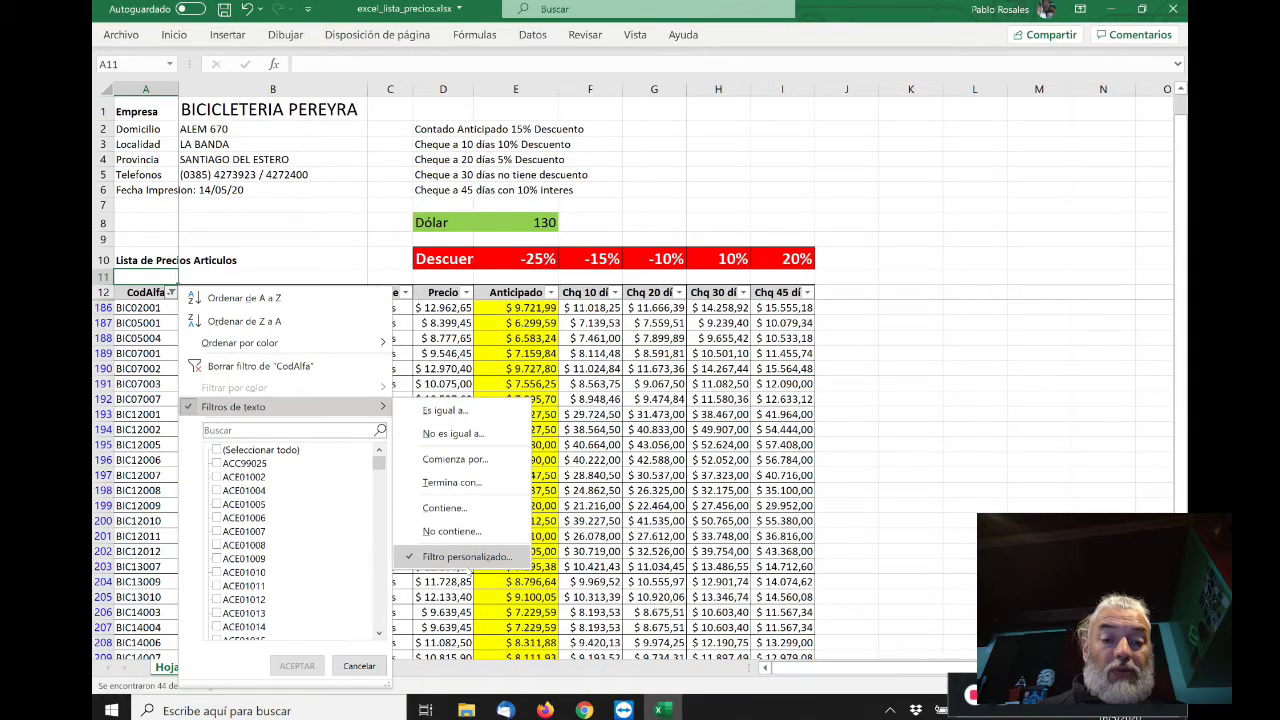
{"action": "left_click", "coordinate": [466, 557]}
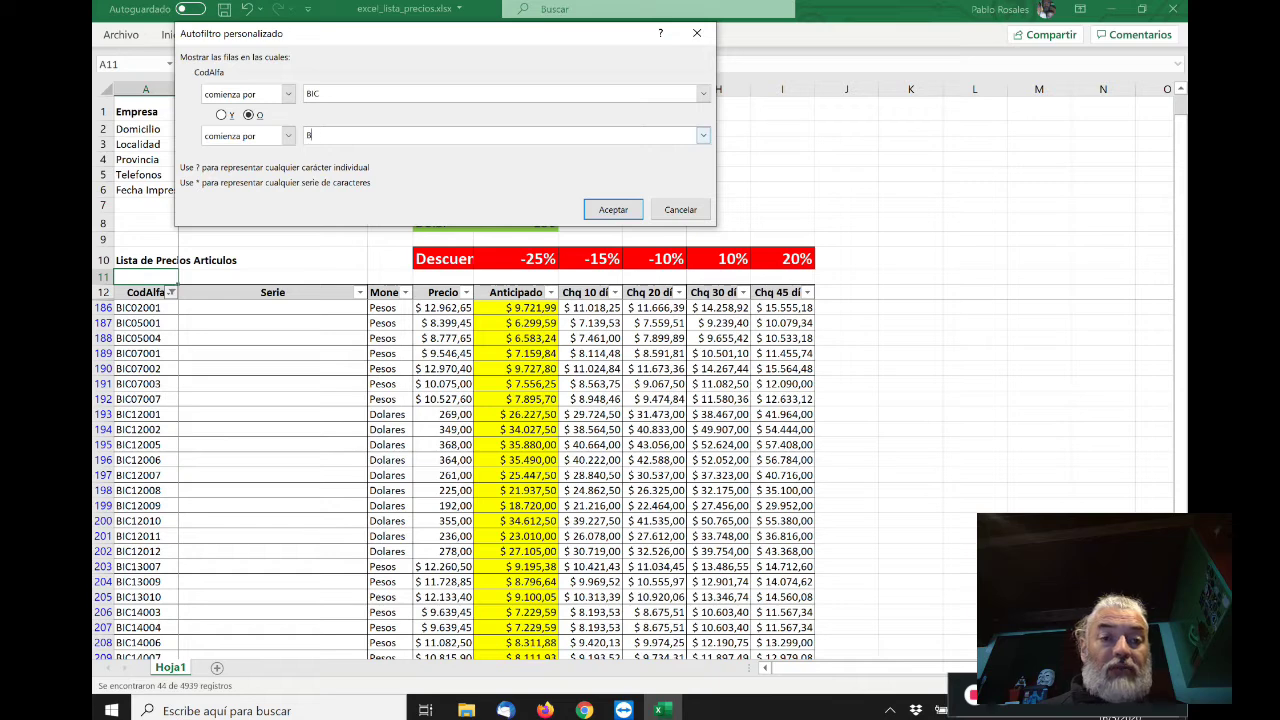
{"action": "left_click", "coordinate": [613, 209]}
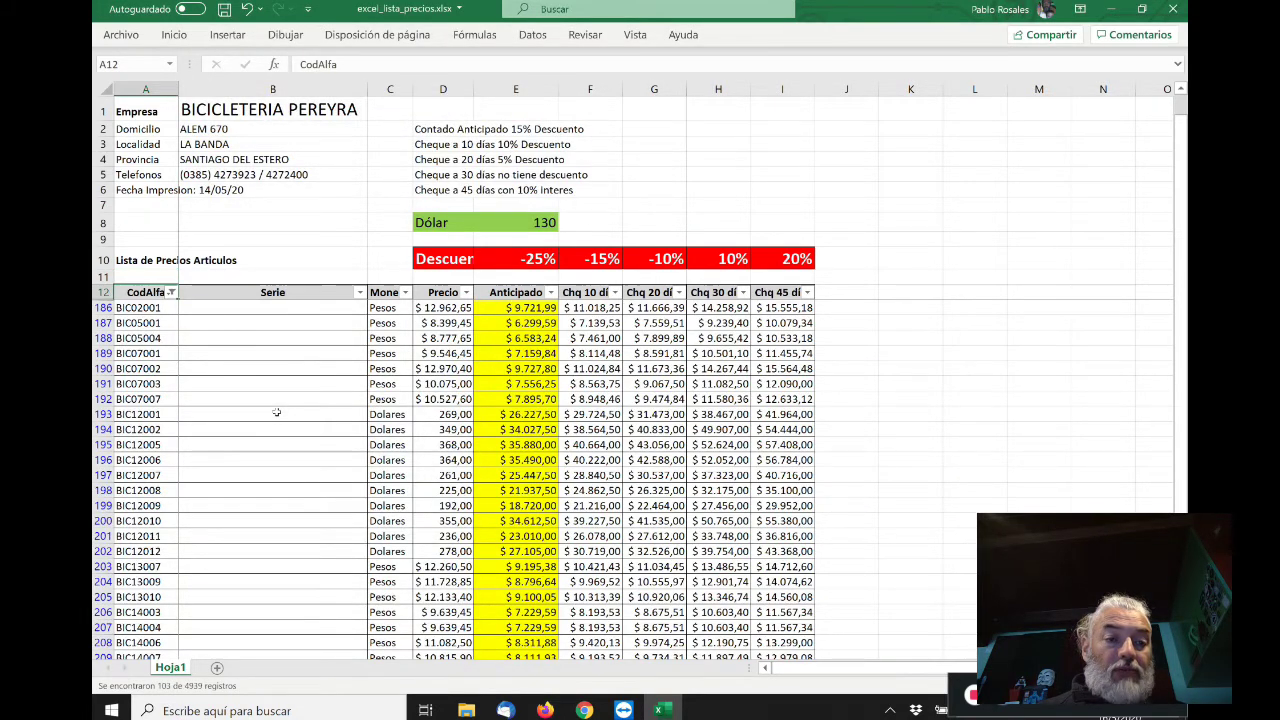
- Examine the articles filtered by BIC or ASI codes down the CodAlfa column, and return to A12
{"action": "key", "text": "ctrl+z"}
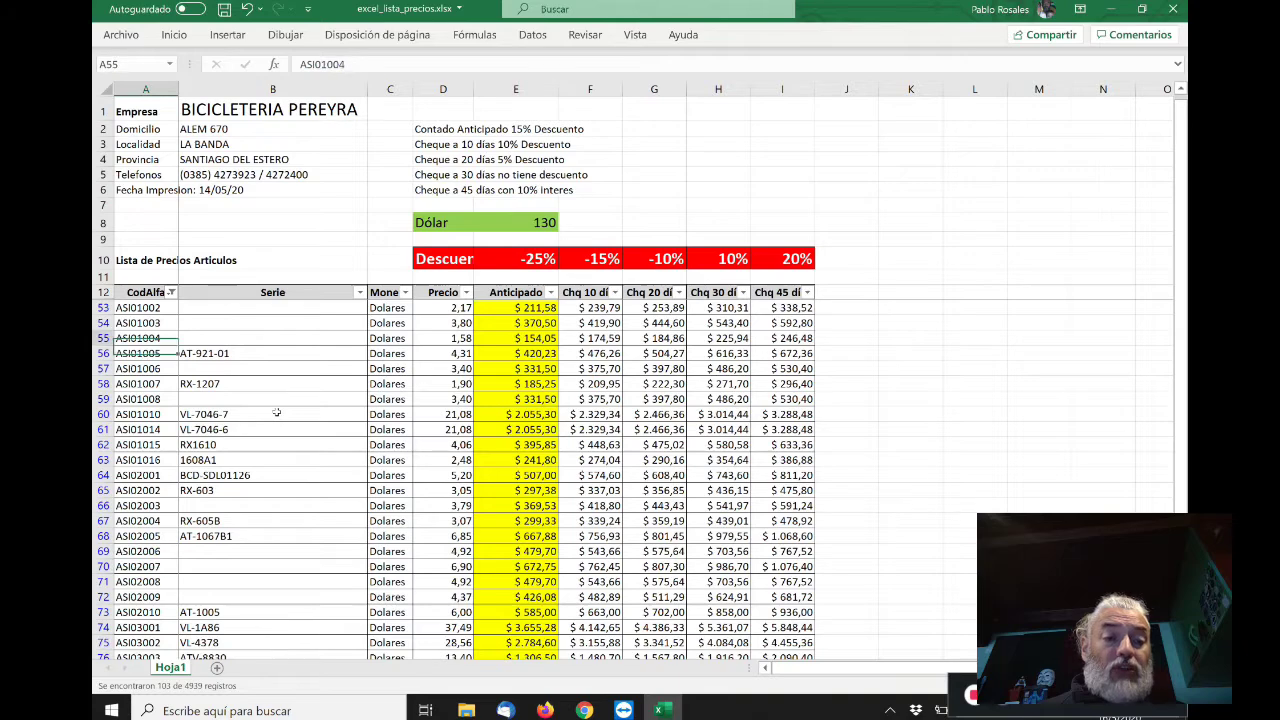
{"action": "key", "text": "Down"}
{"action": "key", "text": "Down"}
{"action": "key", "text": "Down"}
{"action": "key", "text": "Down"}
{"action": "key", "text": "Down"}
{"action": "key", "text": "Down"}
{"action": "key", "text": "Down"}
{"action": "key", "text": "Down"}
{"action": "key", "text": "Down"}
{"action": "key", "text": "Down"}
{"action": "key", "text": "Down"}
{"action": "key", "text": "Down"}
{"action": "key", "text": "Down"}
{"action": "key", "text": "Down"}
{"action": "key", "text": "Down"}
{"action": "key", "text": "Down"}
{"action": "key", "text": "Down"}
{"action": "key", "text": "Down"}
{"action": "key", "text": "Down"}
{"action": "key", "text": "Down"}
{"action": "key", "text": "Down"}
{"action": "key", "text": "Down"}
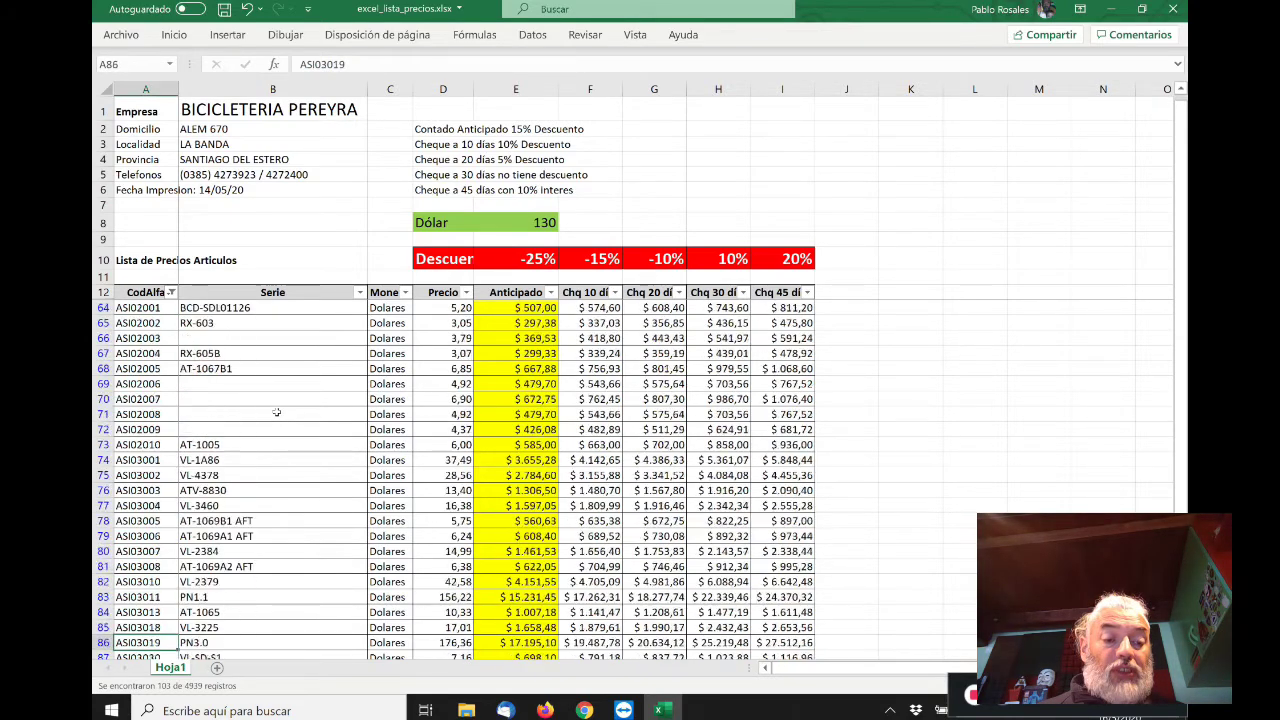
{"action": "key", "text": "Down"}
{"action": "key", "text": "Down"}
{"action": "key", "text": "Down"}
{"action": "key", "text": "Down"}
{"action": "key", "text": "Down"}
{"action": "key", "text": "Down"}
{"action": "key", "text": "Down"}
{"action": "key", "text": "Down"}
{"action": "key", "text": "Down"}
{"action": "key", "text": "Down"}
{"action": "key", "text": "Down"}
{"action": "key", "text": "Down"}
{"action": "key", "text": "Down"}
{"action": "key", "text": "Down"}
{"action": "key", "text": "Down"}
{"action": "key", "text": "Down"}
{"action": "key", "text": "Down"}
{"action": "key", "text": "Down"}
{"action": "key", "text": "Down"}
{"action": "key", "text": "Down"}
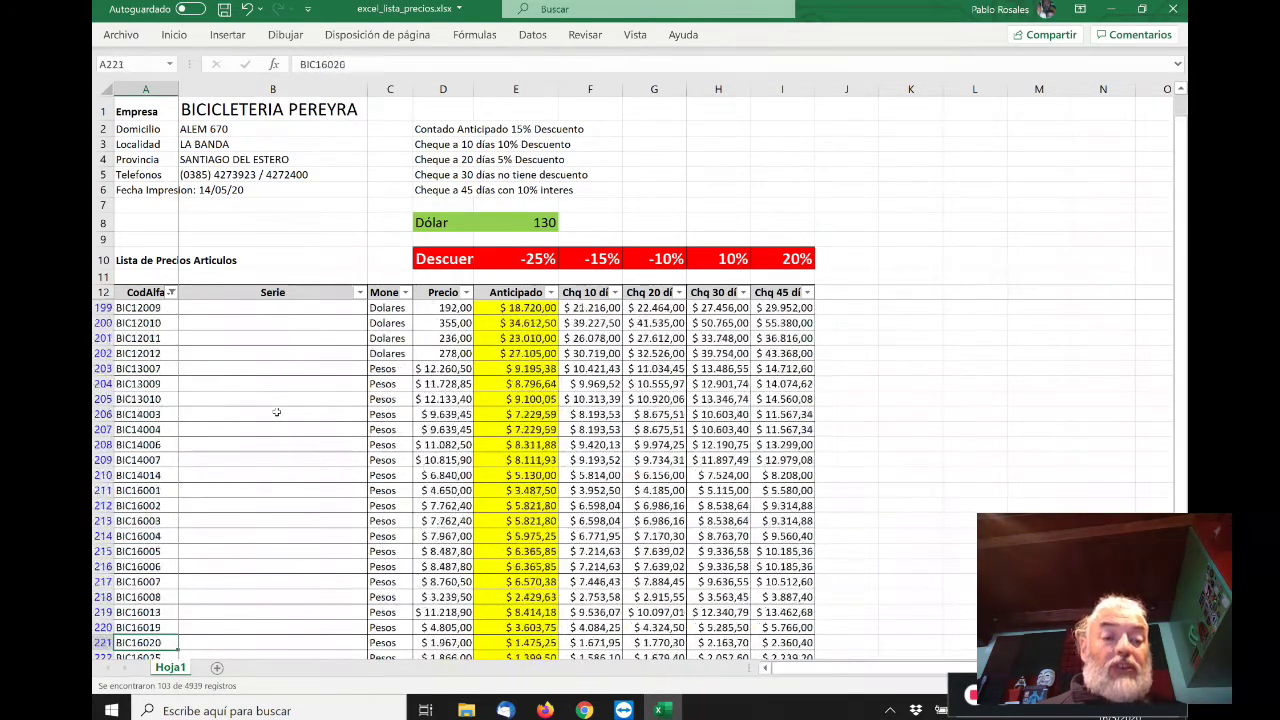
{"action": "key", "text": "ctrl+Up"}
{"action": "scroll", "coordinate": [276, 412], "scroll_direction": "up", "scroll_amount": 20}
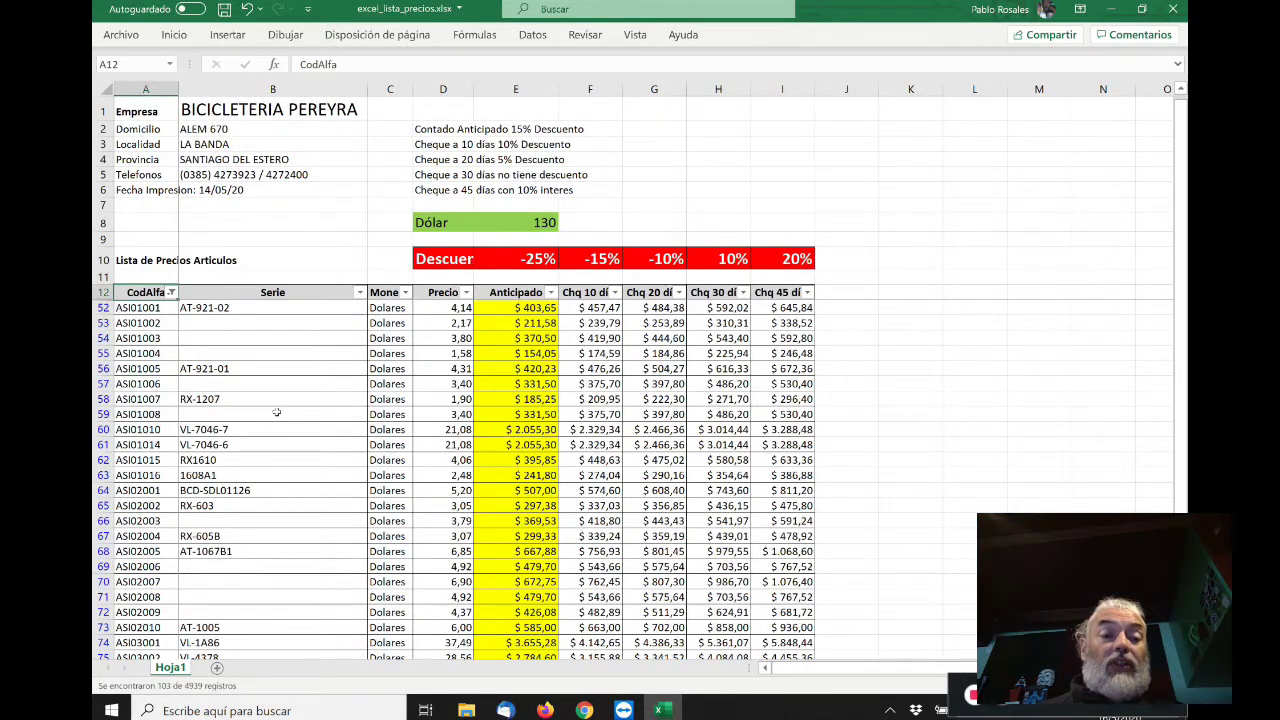
- Refine the CodAlfa custom filter with wildcards, using "comienza por" BIC??001 or "comienza por" ASI??0??
{"action": "left_click", "coordinate": [171, 292]}
{"action": "mouse_move", "coordinate": [300, 407]}
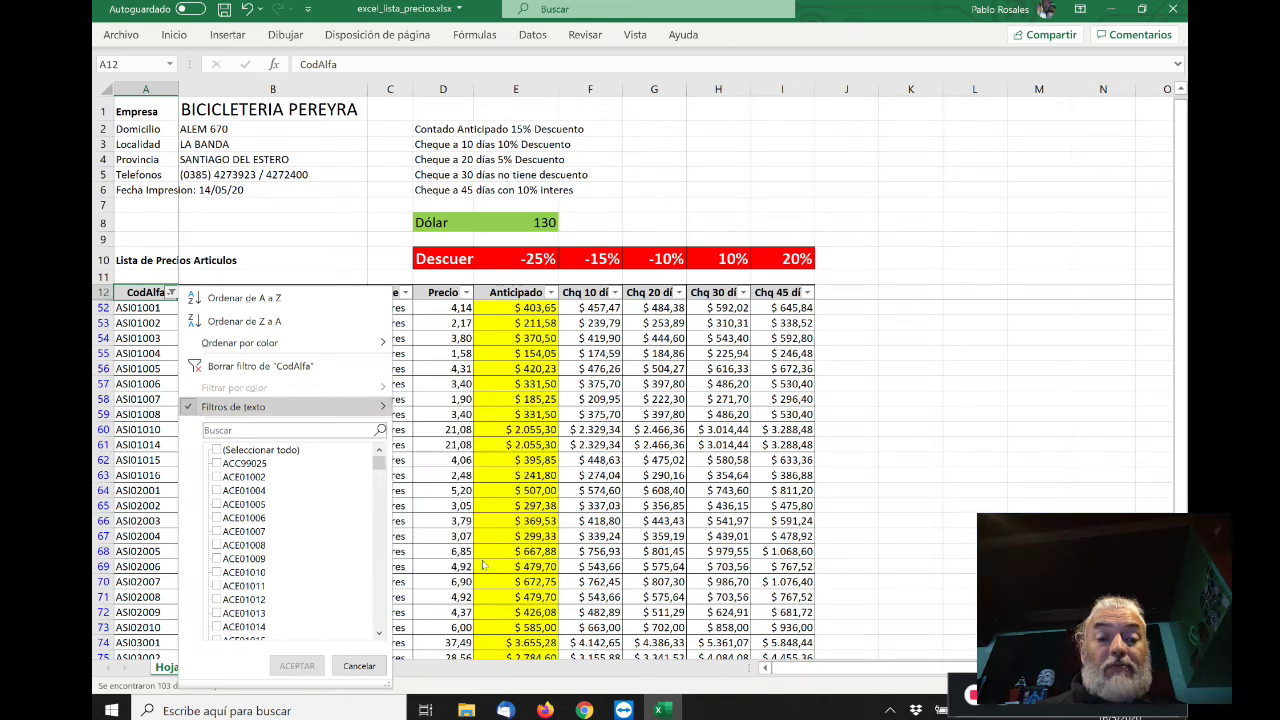
{"action": "left_click", "coordinate": [476, 560]}
{"action": "left_click", "coordinate": [367, 135]}
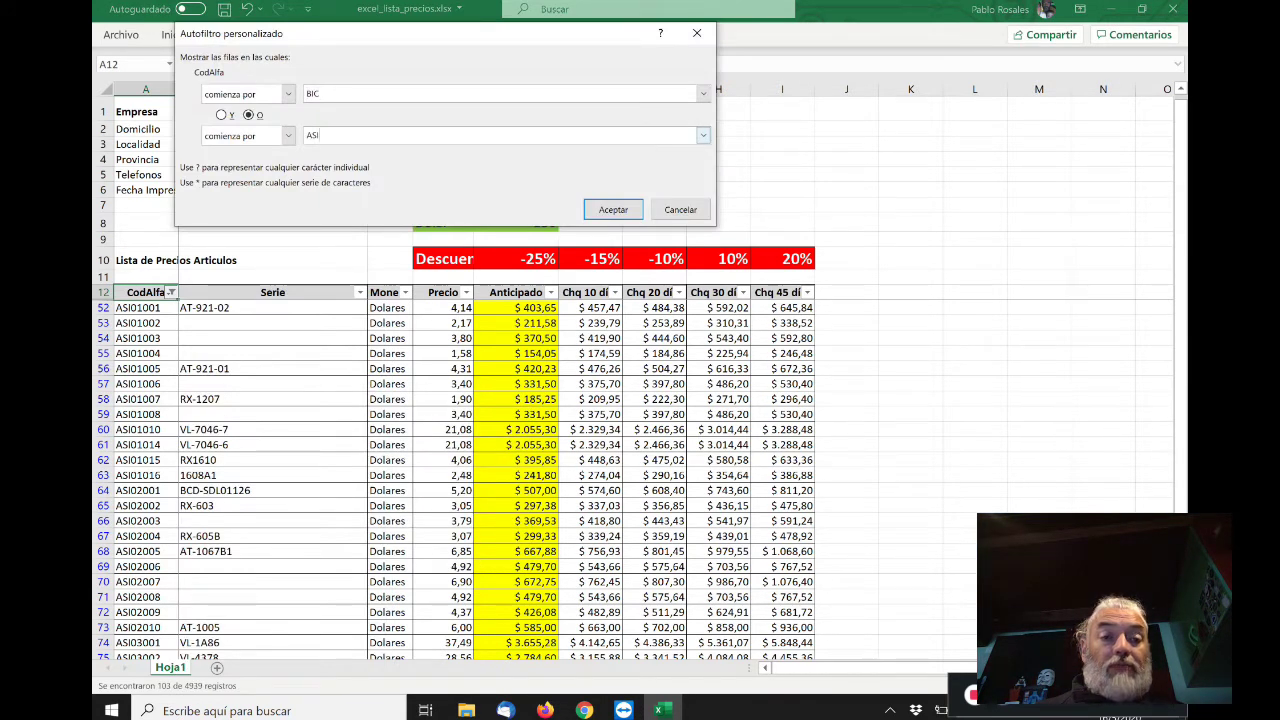
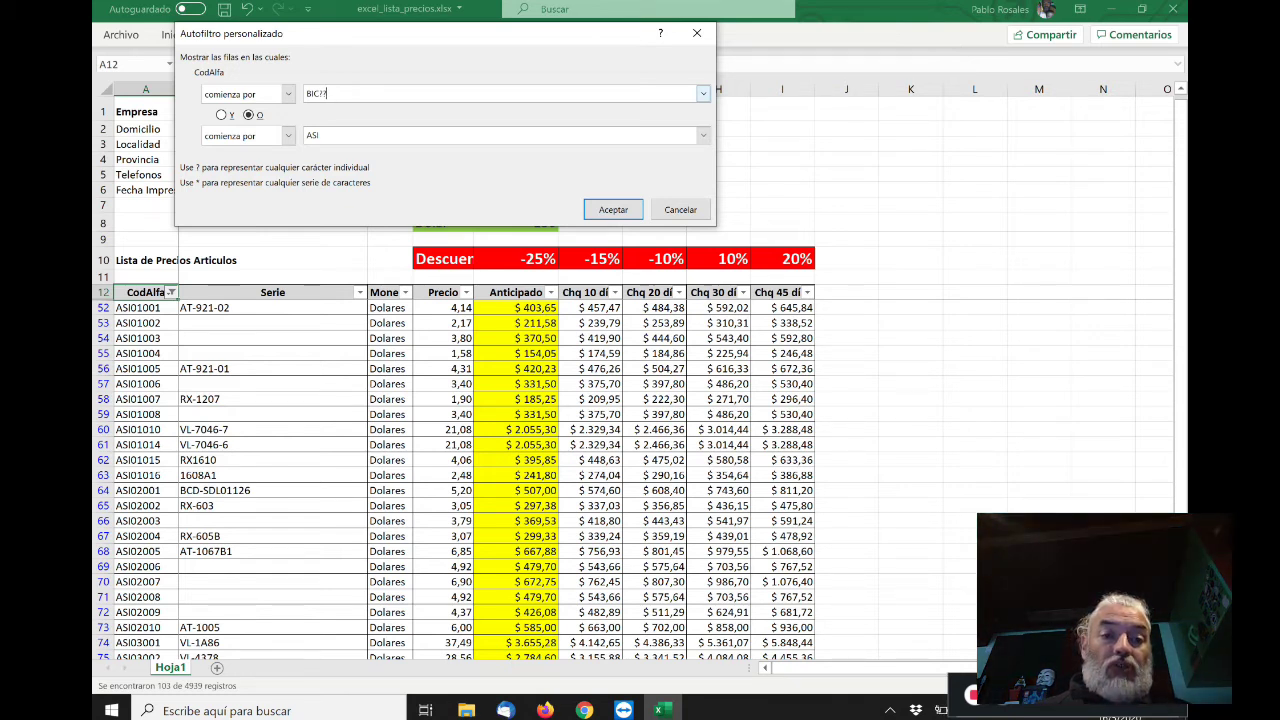
{"action": "type", "text": "001"}
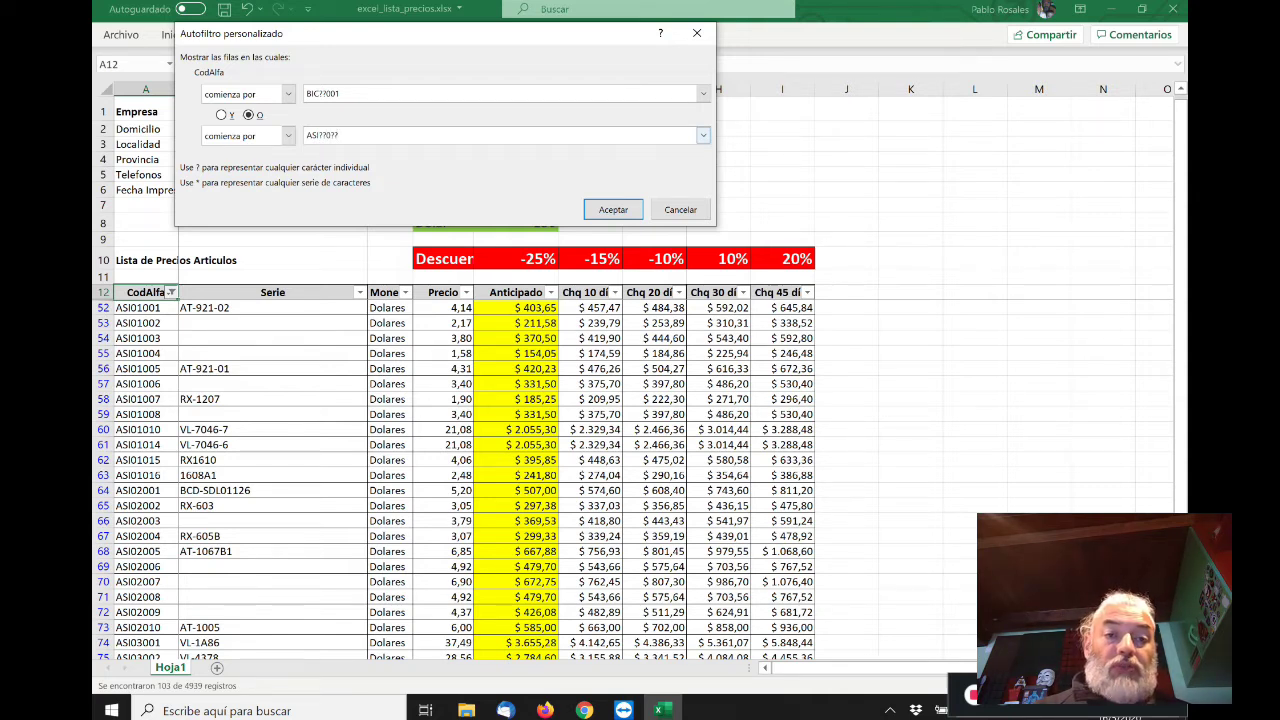
{"action": "left_click", "coordinate": [618, 212]}
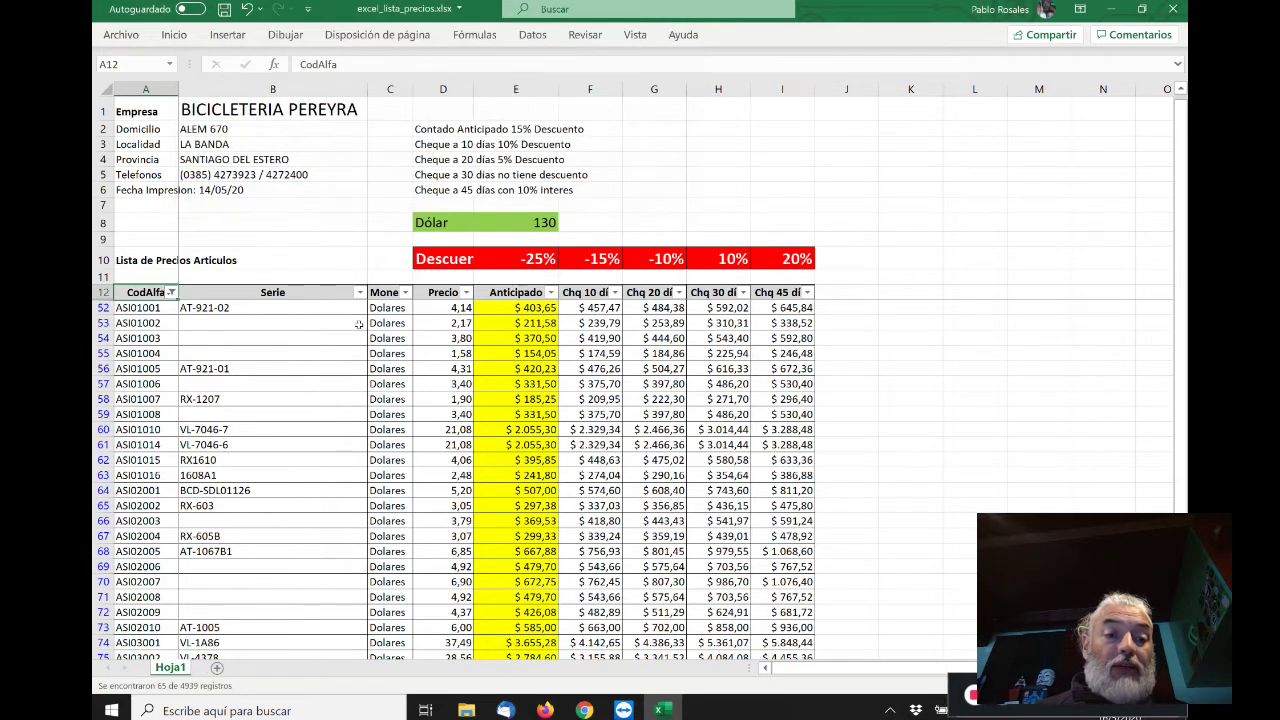
- Examine the wildcard-filtered articles down the CodAlfa column past the end of the list, and return to the first BIC code
{"action": "left_click", "coordinate": [143, 323]}
{"action": "key", "text": "Down"}
{"action": "key", "text": "Down"}
{"action": "key", "text": "Down"}
{"action": "key", "text": "Down"}
{"action": "key", "text": "Down"}
{"action": "key", "text": "Down"}
{"action": "key", "text": "Down"}
{"action": "key", "text": "Down"}
{"action": "key", "text": "Down"}
{"action": "key", "text": "Down"}
{"action": "key", "text": "Down"}
{"action": "key", "text": "Down"}
{"action": "key", "text": "Down"}
{"action": "key", "text": "Down"}
{"action": "key", "text": "Down"}
{"action": "key", "text": "Down"}
{"action": "key", "text": "Down"}
{"action": "key", "text": "Down"}
{"action": "key", "text": "Down"}
{"action": "key", "text": "Down"}
{"action": "key", "text": "Down"}
{"action": "key", "text": "Down"}
{"action": "key", "text": "Down"}
{"action": "key", "text": "Down"}
{"action": "key", "text": "Down"}
{"action": "key", "text": "Down"}
{"action": "key", "text": "Down"}
{"action": "key", "text": "Down"}
{"action": "key", "text": "Down"}
{"action": "key", "text": "Down"}
{"action": "key", "text": "Down"}
{"action": "key", "text": "Down"}
{"action": "key", "text": "Down"}
{"action": "key", "text": "Down"}
{"action": "key", "text": "Down"}
{"action": "key", "text": "Down"}
{"action": "key", "text": "Down"}
{"action": "key", "text": "Down"}
{"action": "key", "text": "Down"}
{"action": "key", "text": "Down"}
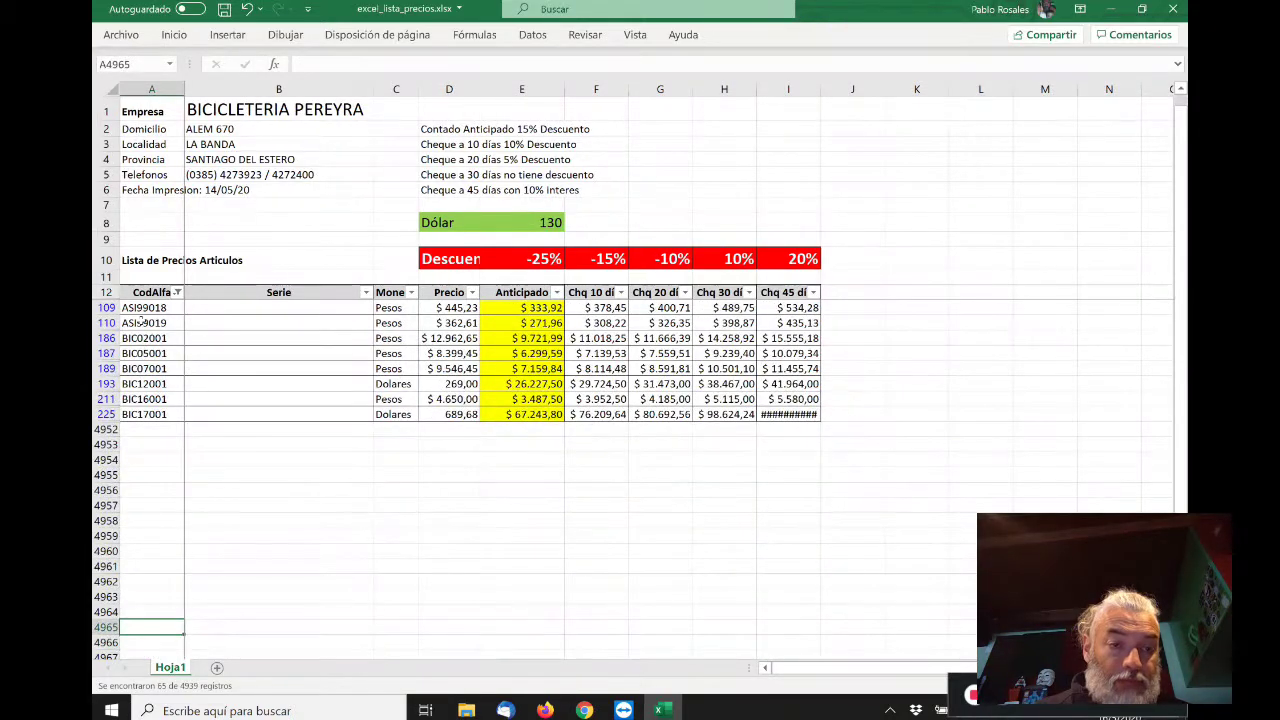
{"action": "key", "text": "Up"}
{"action": "key", "text": "Up"}
{"action": "key", "text": "Up"}
{"action": "key", "text": "Up"}
{"action": "key", "text": "Up"}
{"action": "key", "text": "Up"}
{"action": "key", "text": "Up"}
{"action": "key", "text": "Up"}
{"action": "key", "text": "Up"}
{"action": "key", "text": "Up"}
{"action": "key", "text": "Up"}
{"action": "key", "text": "Up"}
{"action": "key", "text": "Up"}
{"action": "key", "text": "Up"}
{"action": "key", "text": "Up"}
{"action": "key", "text": "Up"}
{"action": "key", "text": "Up"}
{"action": "key", "text": "Up"}
{"action": "key", "text": "Up"}
{"action": "key", "text": "Up"}
{"action": "key", "text": "Down"}
{"action": "key", "text": "Down"}
{"action": "key", "text": "Down"}
{"action": "key", "text": "Down"}
{"action": "key", "text": "Down"}
{"action": "key", "text": "Down"}
{"action": "key", "text": "Down"}
{"action": "key", "text": "Down"}
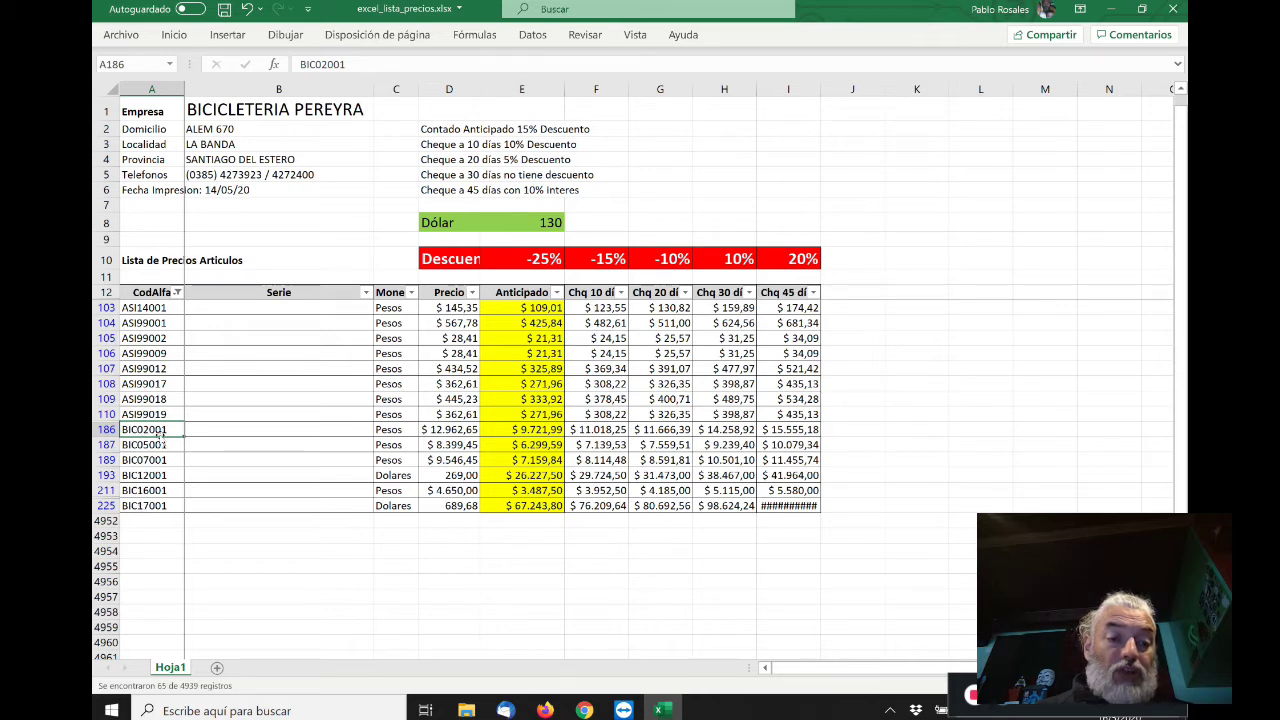
- Review the filtered ASI codes from A109 back to the start of the list, and select the CodAlfa heading
{"action": "left_click", "coordinate": [155, 399]}
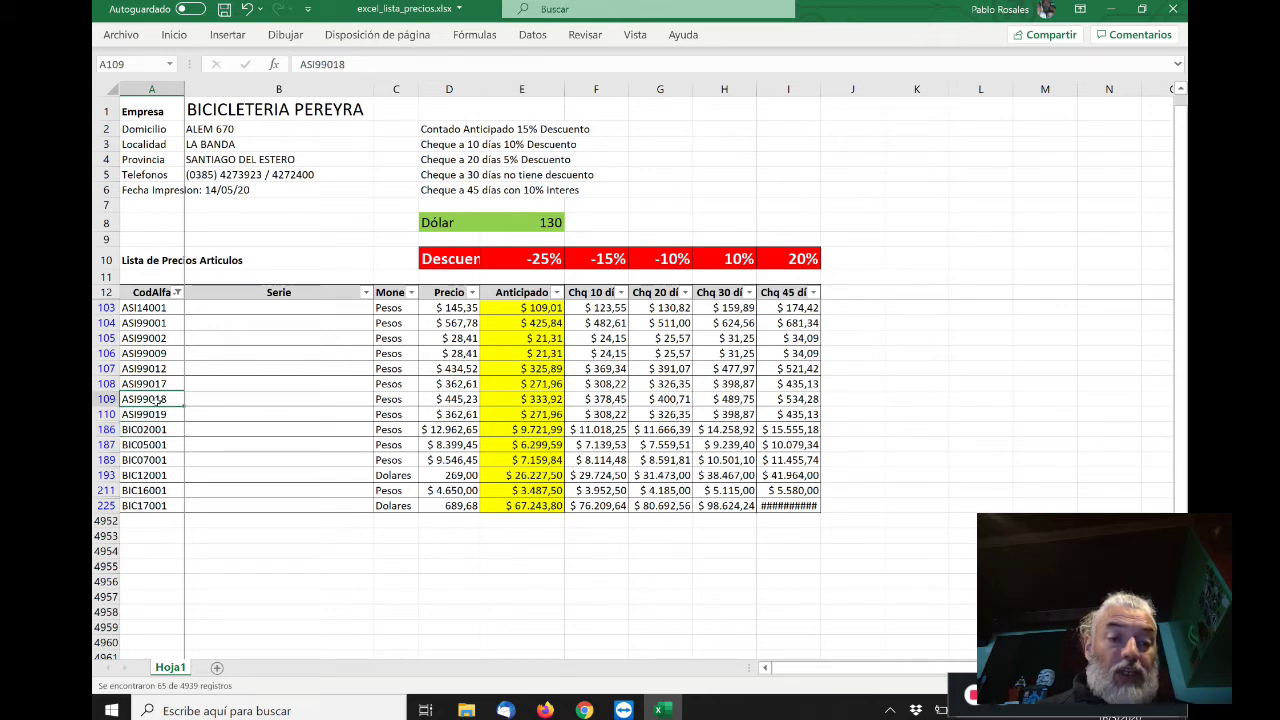
{"action": "scroll", "coordinate": [157, 399], "scroll_direction": "up", "scroll_amount": 9}
{"action": "scroll", "coordinate": [155, 399], "scroll_direction": "up", "scroll_amount": 8}
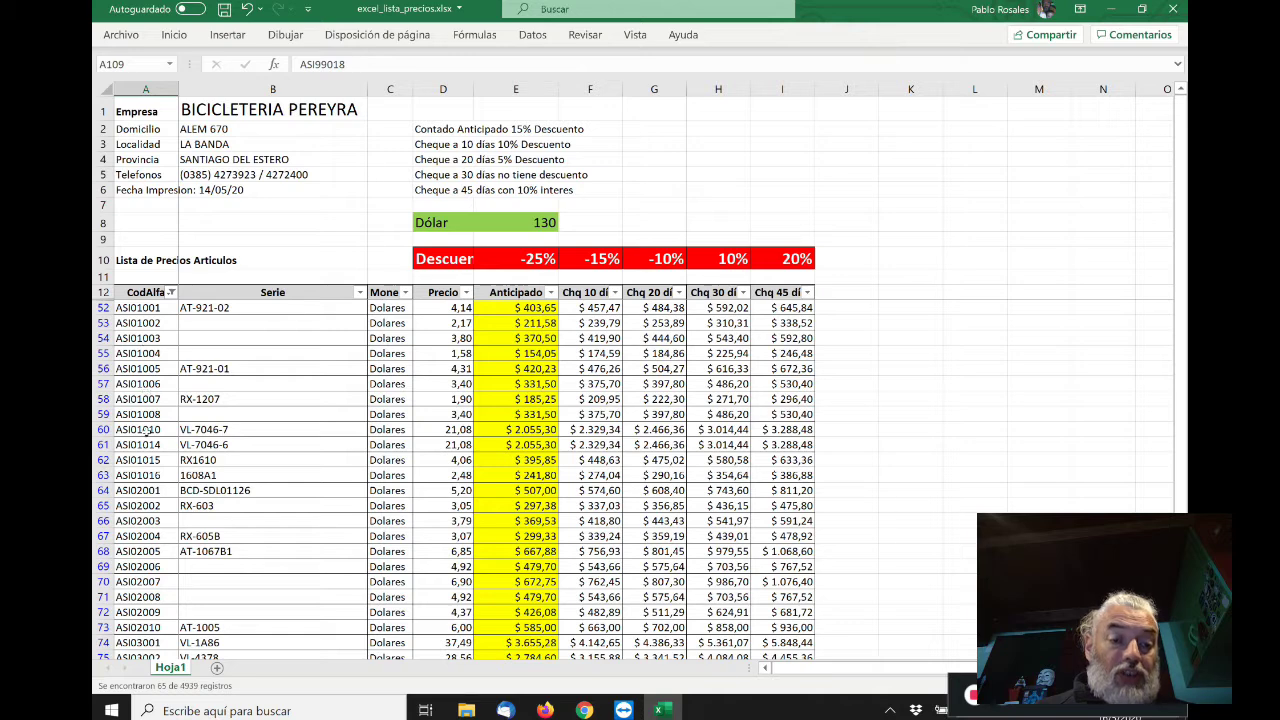
{"action": "scroll", "coordinate": [147, 433], "scroll_direction": "down", "scroll_amount": 1}
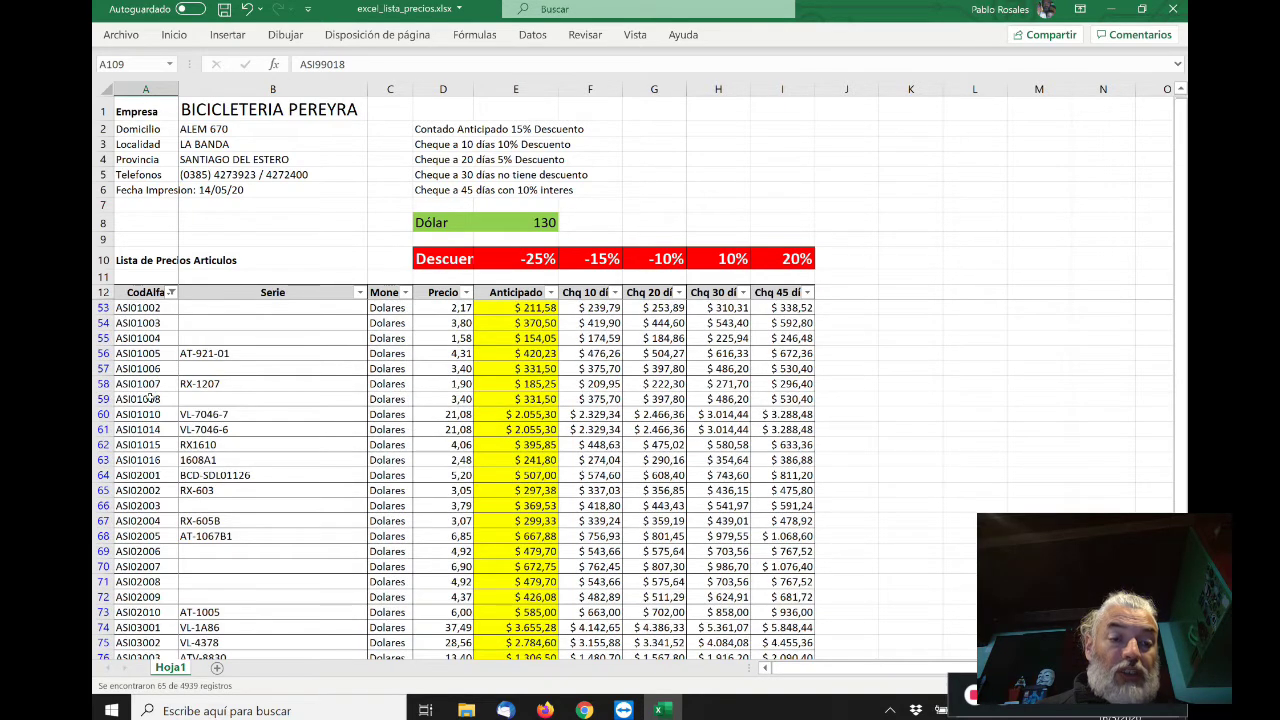
{"action": "scroll", "coordinate": [160, 370], "scroll_direction": "up", "scroll_amount": 1}
{"action": "scroll", "coordinate": [151, 346], "scroll_direction": "down", "scroll_amount": 1}
{"action": "scroll", "coordinate": [151, 345], "scroll_direction": "up", "scroll_amount": 1}
{"action": "left_click", "coordinate": [143, 291]}
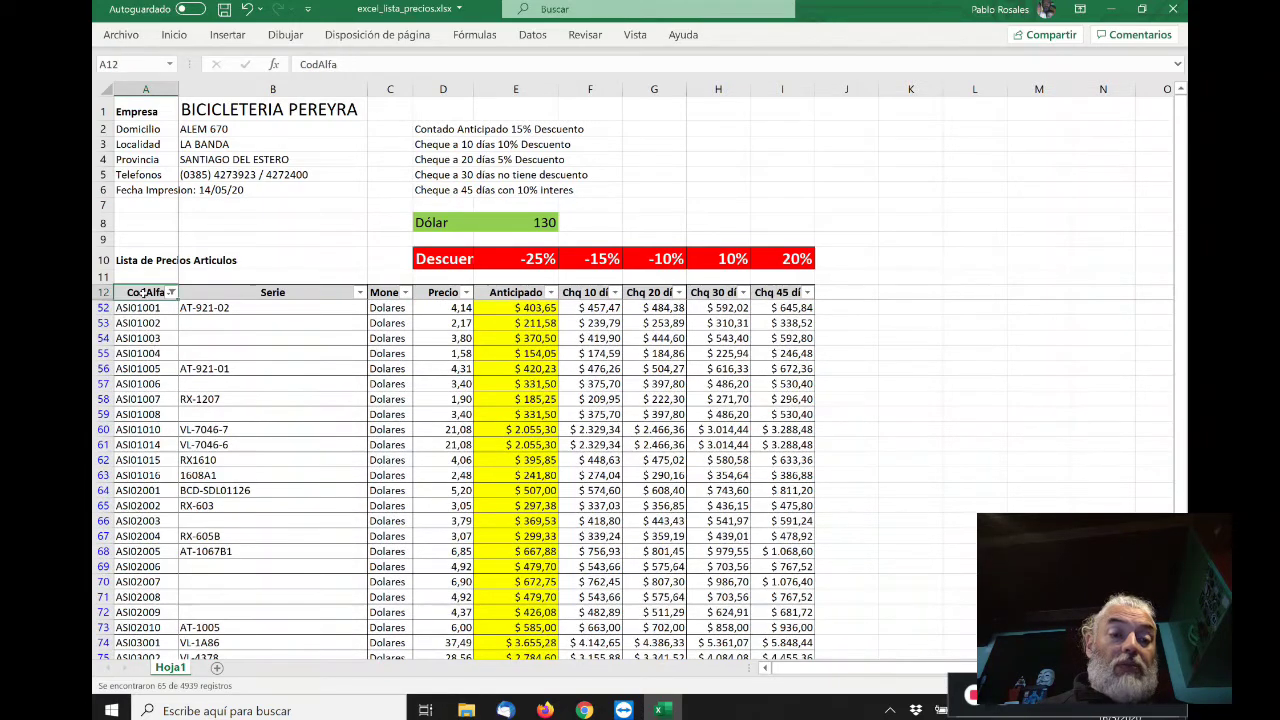
{"action": "left_click", "coordinate": [171, 292]}
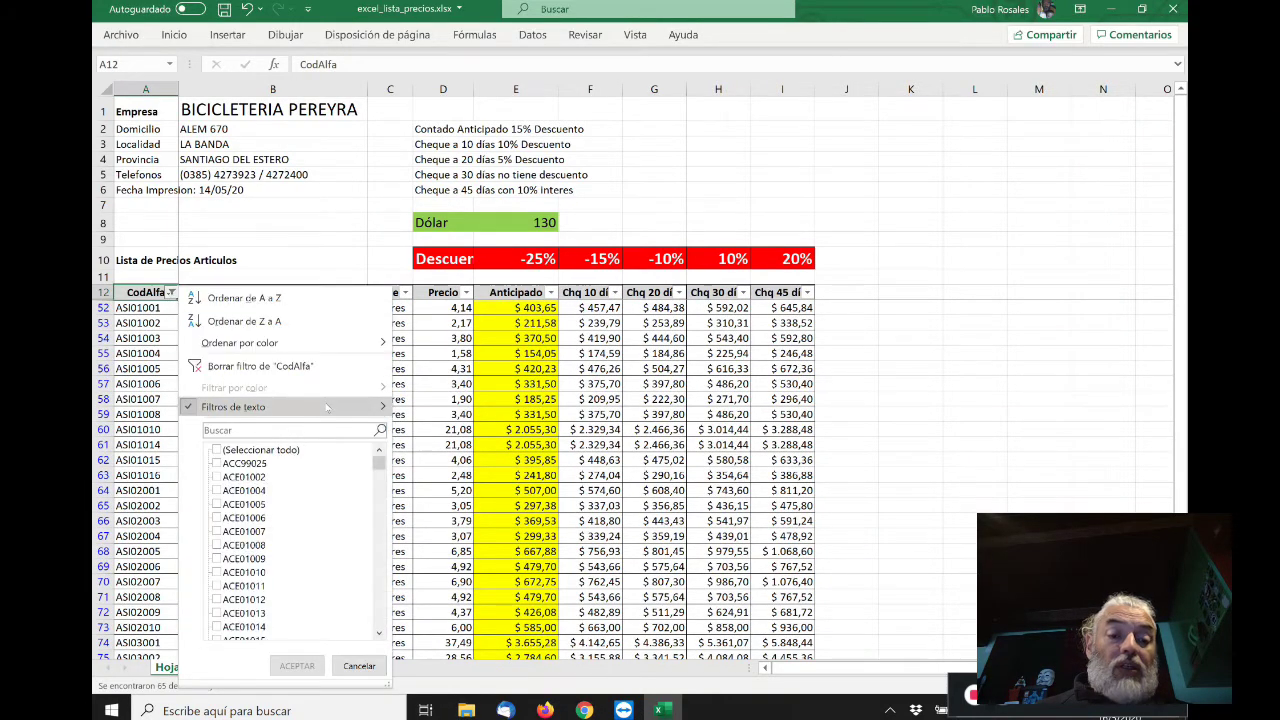
{"action": "mouse_move", "coordinate": [328, 407]}
{"action": "left_click", "coordinate": [468, 560]}
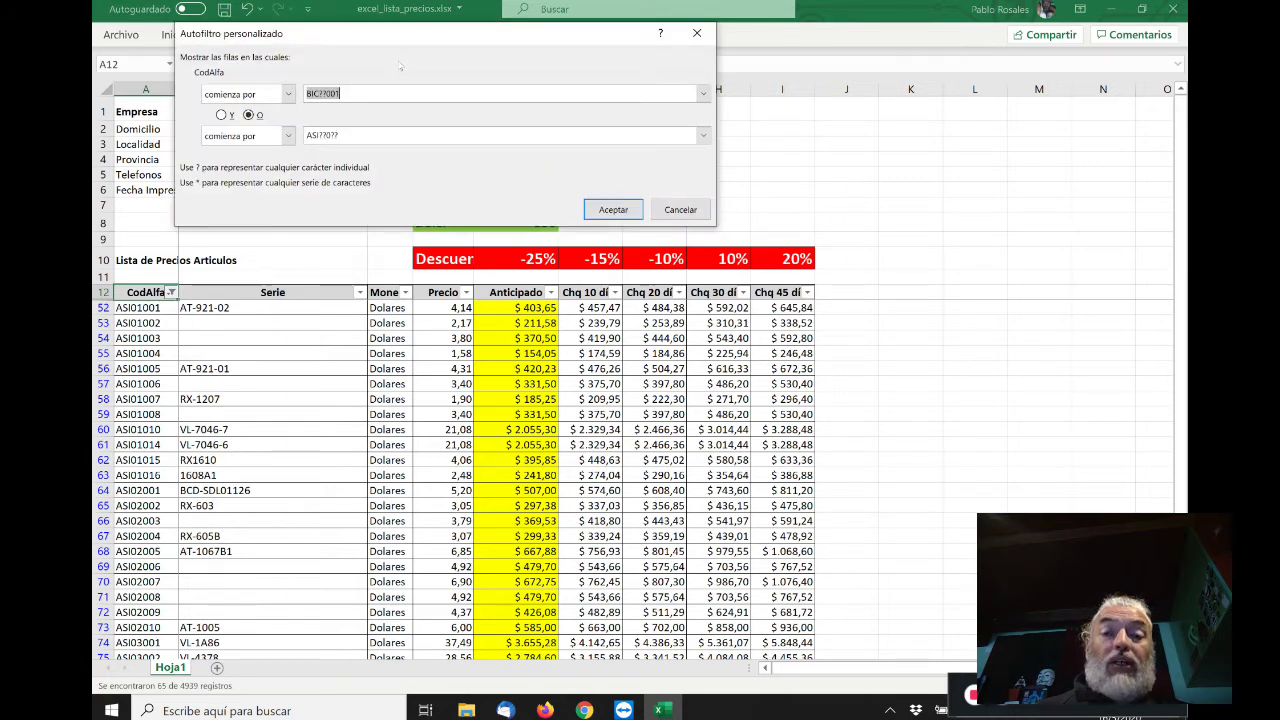
{"action": "left_click", "coordinate": [680, 209]}
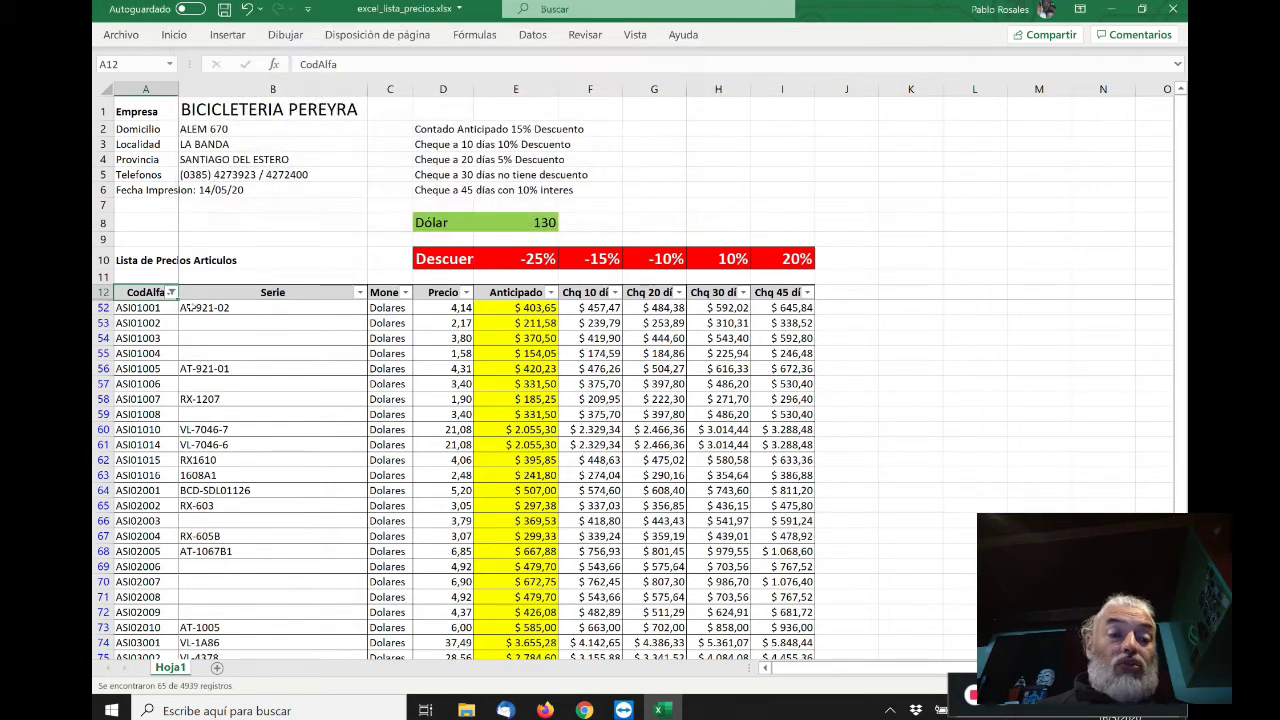
- Try to reduce the CodAlfa custom filter to "comienza por" BIC, joined by Y with an empty "es igual a" condition
{"action": "left_click", "coordinate": [172, 292]}
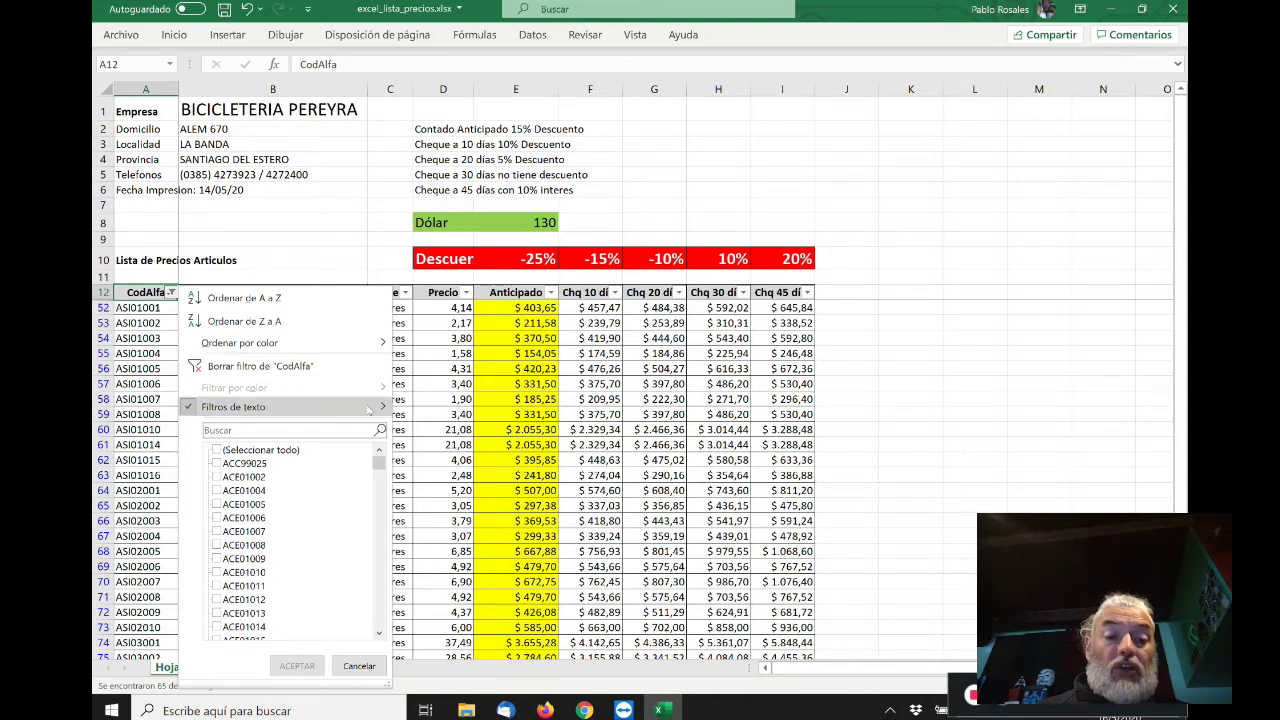
{"action": "mouse_move", "coordinate": [376, 407]}
{"action": "left_click", "coordinate": [465, 556]}
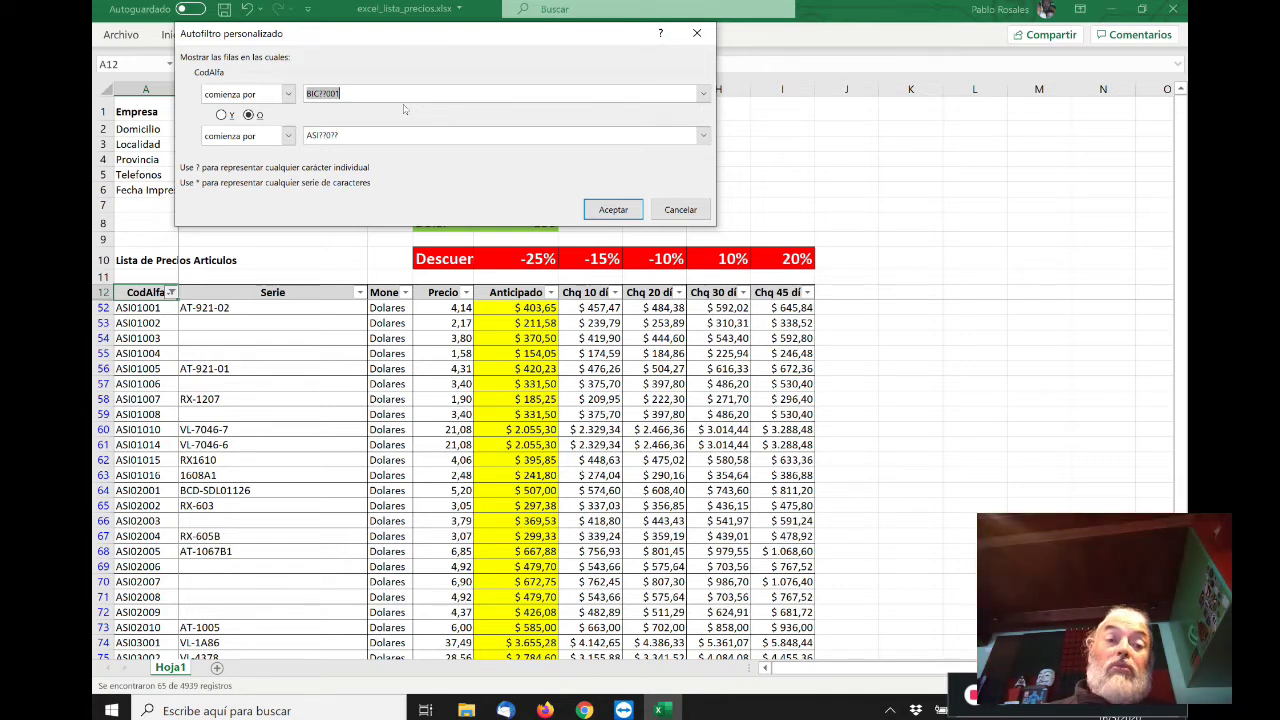
{"action": "key", "text": "Return"}
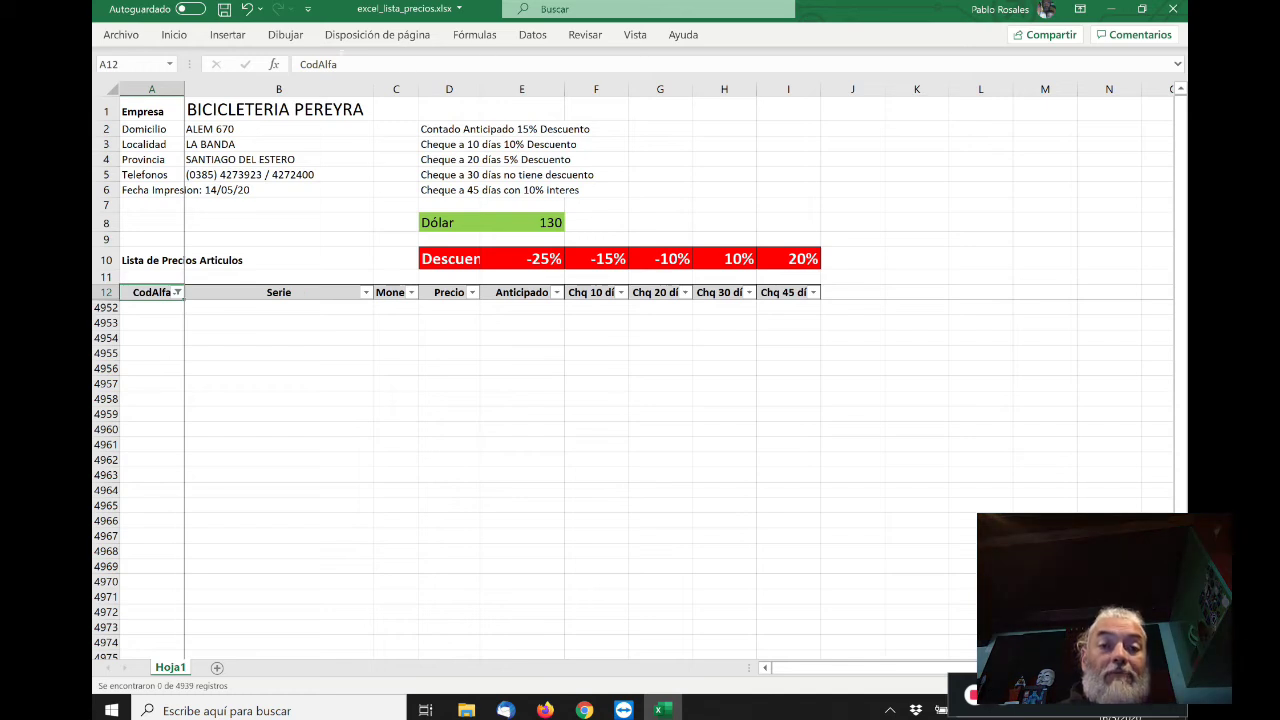
- Clear the second condition's operator in the CodAlfa custom filter, keeping only "comienza por" BIC, and apply it
{"action": "left_click", "coordinate": [177, 292]}
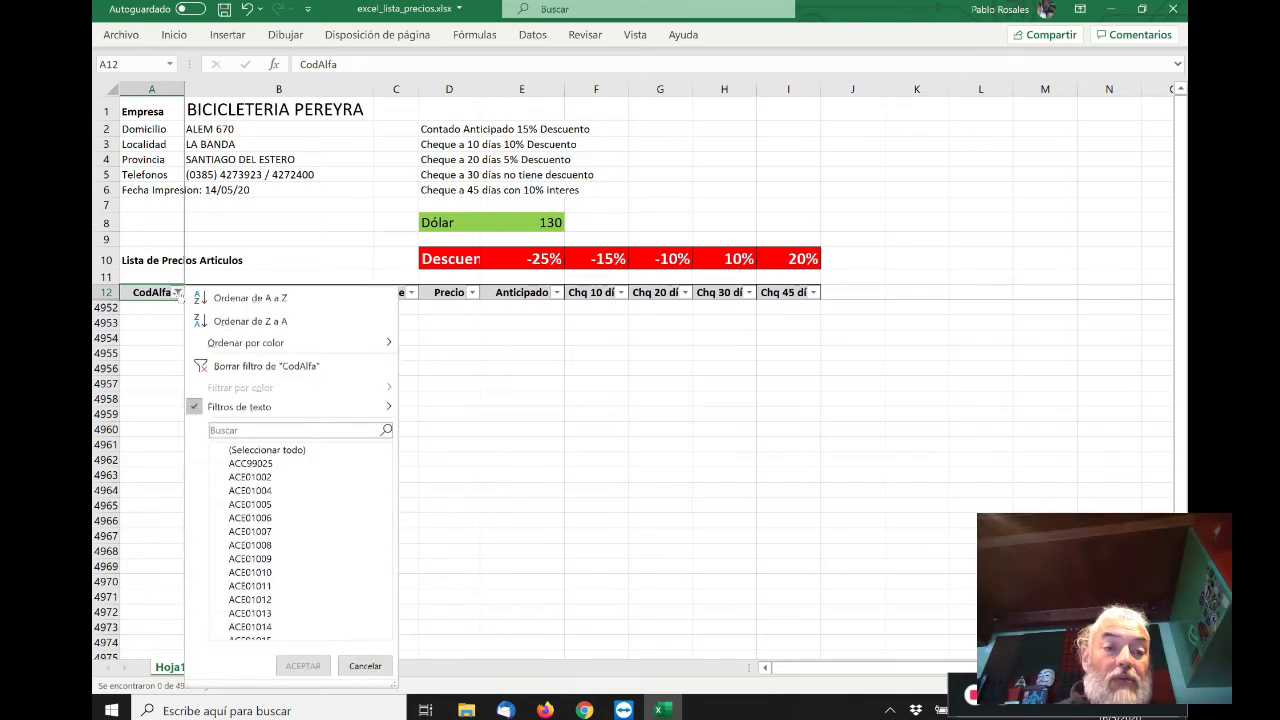
{"action": "mouse_move", "coordinate": [300, 407]}
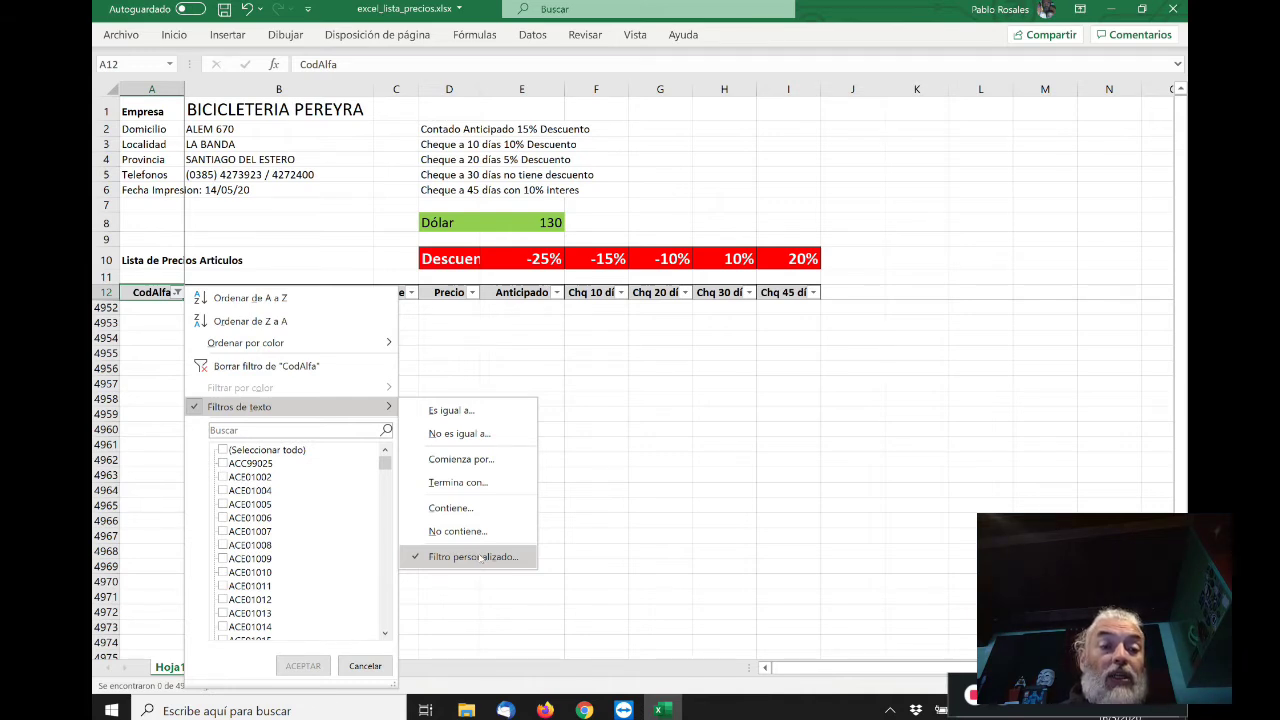
{"action": "left_click", "coordinate": [482, 557]}
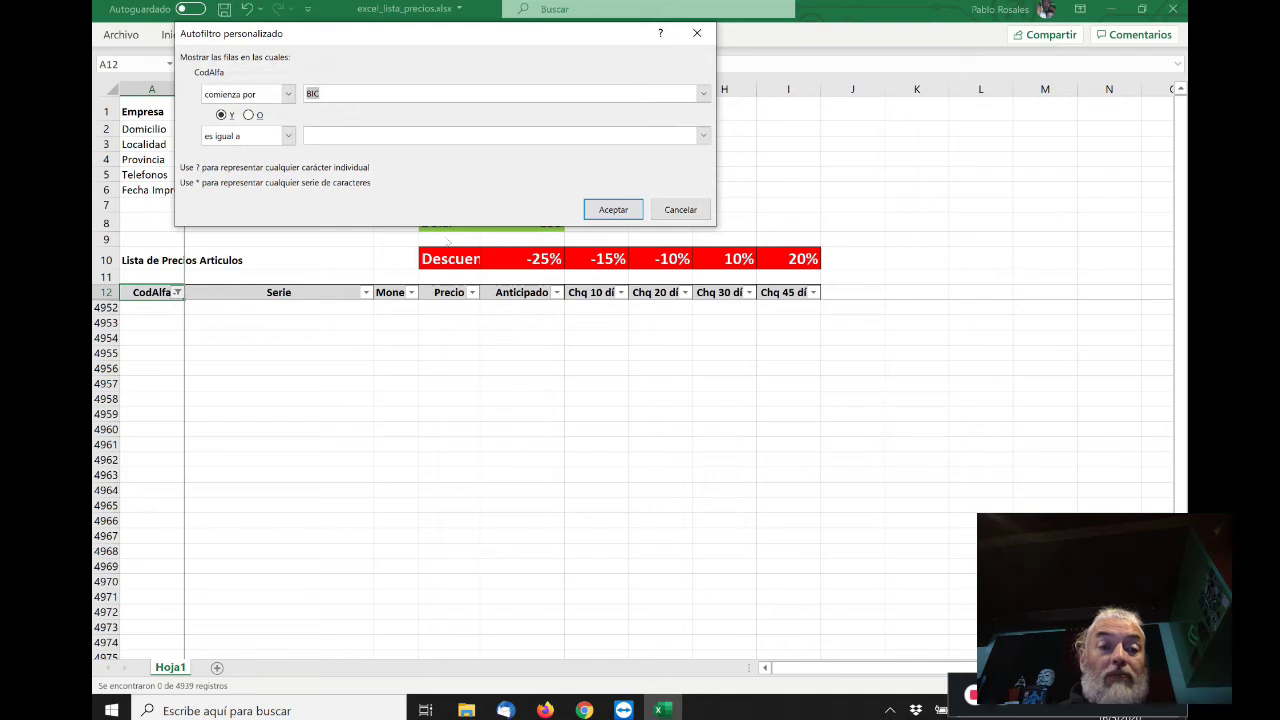
{"action": "left_click", "coordinate": [288, 135]}
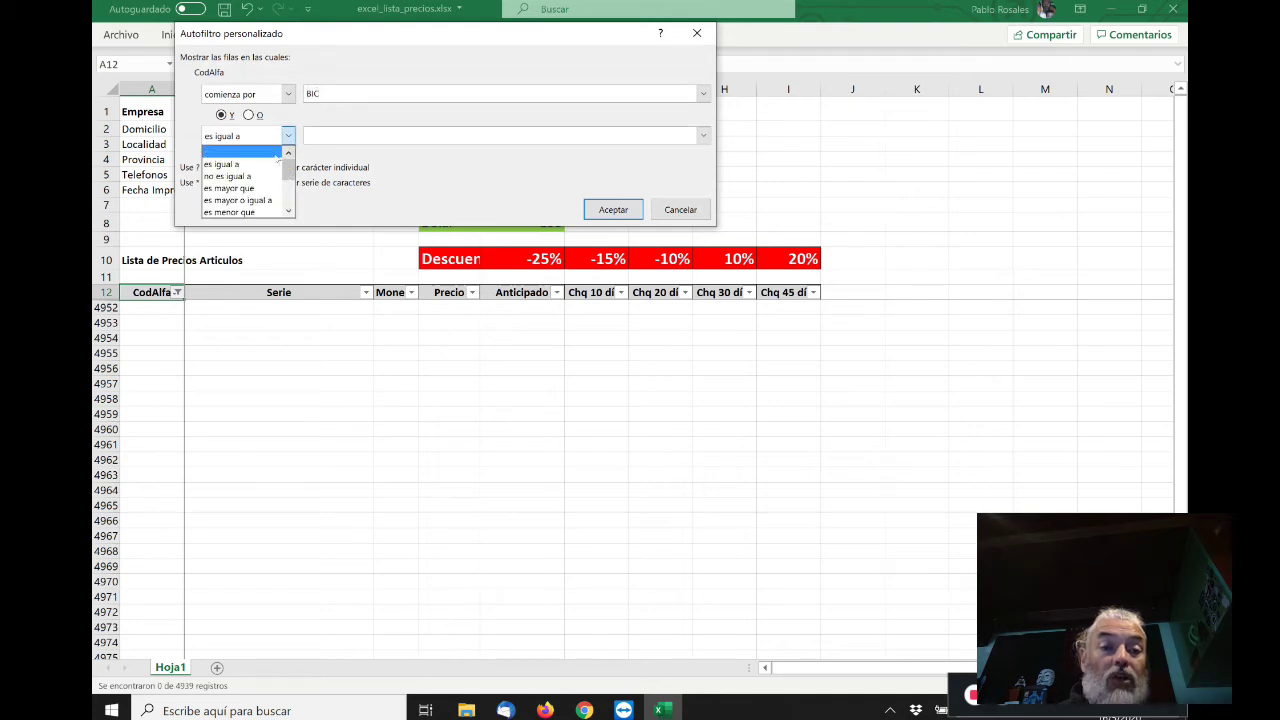
{"action": "left_click", "coordinate": [278, 151]}
{"action": "left_click", "coordinate": [605, 216]}
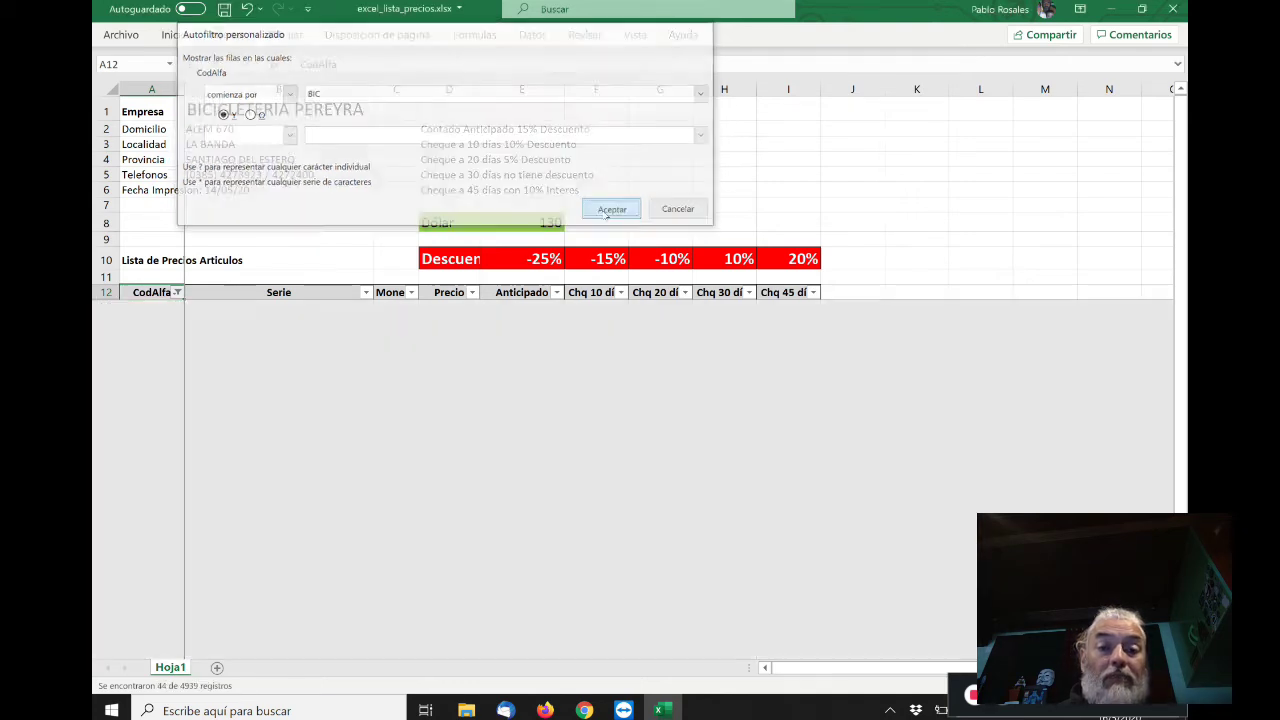
- Examine the articles filtered by BIC codes down the CodAlfa column to A213, and return to the heading
{"action": "key", "text": "Down"}
{"action": "key", "text": "Up"}
{"action": "key", "text": "Down"}
{"action": "key", "text": "Down"}
{"action": "key", "text": "Down"}
{"action": "key", "text": "Down"}
{"action": "key", "text": "Down"}
{"action": "key", "text": "Down"}
{"action": "key", "text": "Down"}
{"action": "key", "text": "Down"}
{"action": "key", "text": "Down"}
{"action": "key", "text": "Down"}
{"action": "key", "text": "Down"}
{"action": "key", "text": "Down"}
{"action": "key", "text": "Down"}
{"action": "key", "text": "Down"}
{"action": "key", "text": "Down"}
{"action": "key", "text": "Down"}
{"action": "key", "text": "Down"}
{"action": "key", "text": "Down"}
{"action": "key", "text": "Down"}
{"action": "key", "text": "Down"}
{"action": "key", "text": "Down"}
{"action": "key", "text": "Down"}
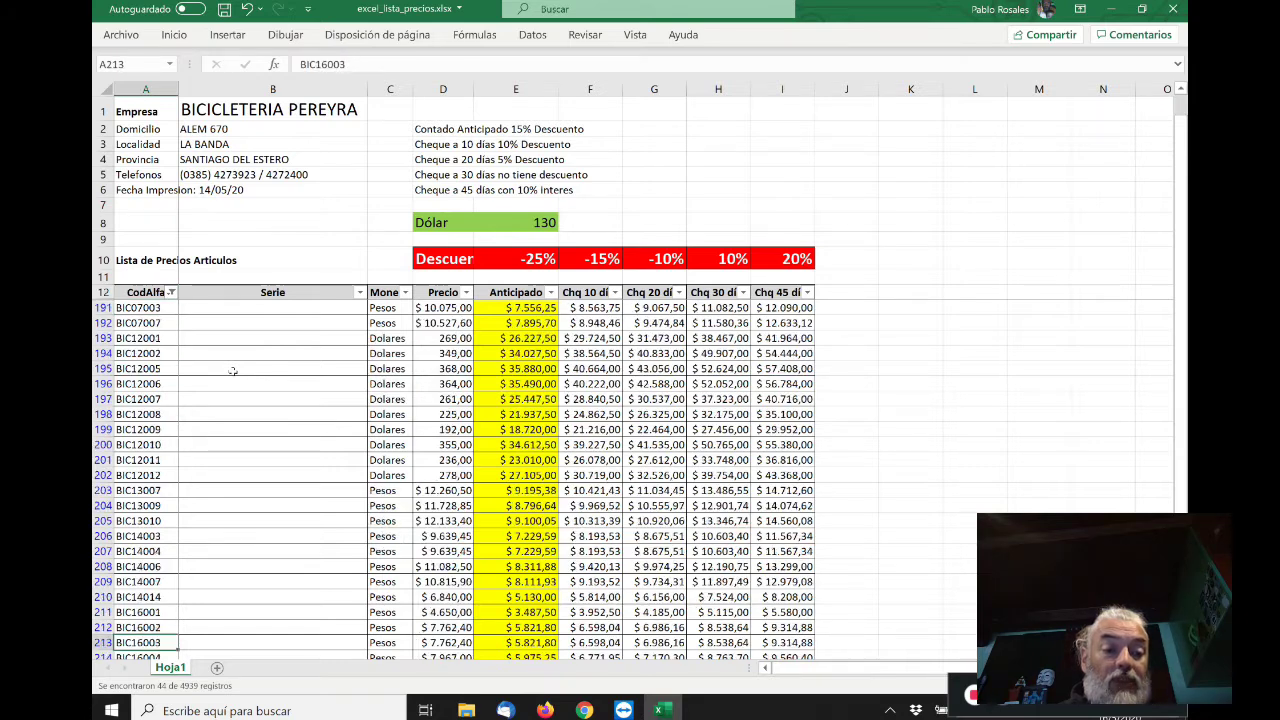
{"action": "key", "text": "ctrl+Up"}
{"action": "key", "text": "Down"}
{"action": "key", "text": "Up"}
- Examine the BIC articles' prices down the Precio column, and return to the heading row at Anticipado
{"action": "key", "text": "Right"}
{"action": "key", "text": "Right"}
{"action": "key", "text": "Right"}
{"action": "key", "text": "Down"}
{"action": "key", "text": "Down"}
{"action": "key", "text": "Down"}
{"action": "key", "text": "Down"}
{"action": "key", "text": "Down"}
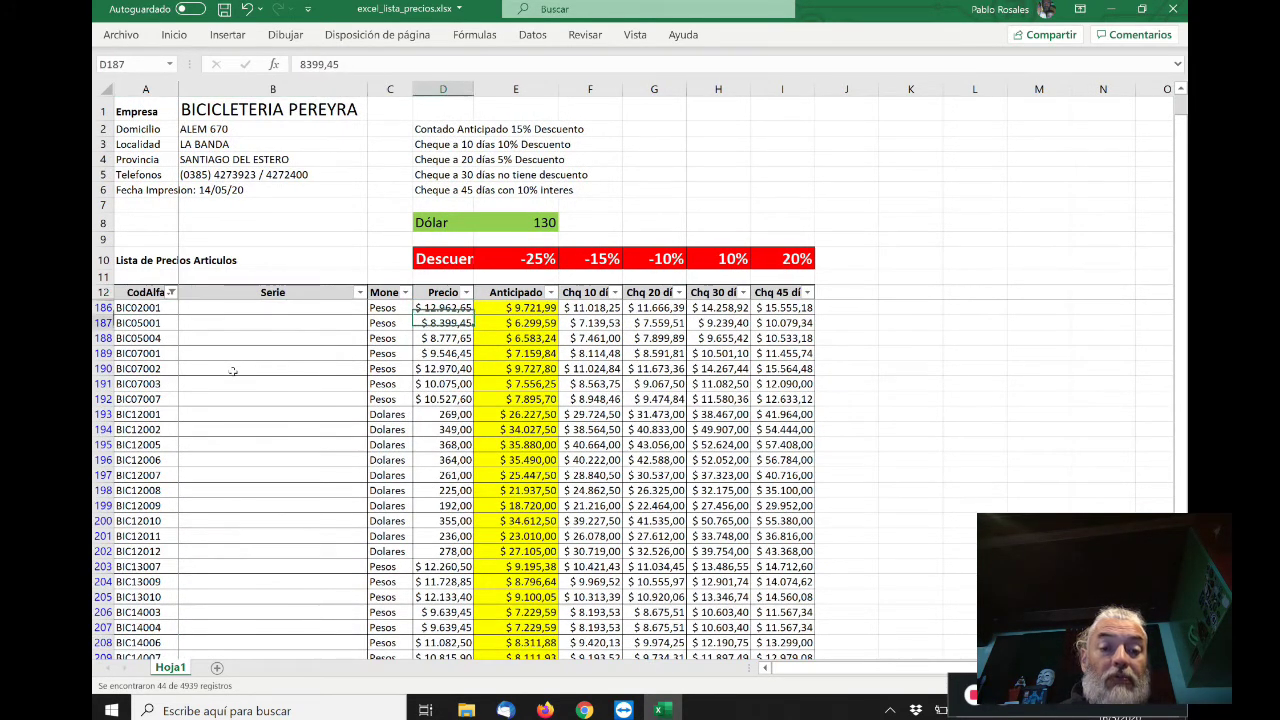
{"action": "key", "text": "Down"}
{"action": "key", "text": "Down"}
{"action": "key", "text": "Down"}
{"action": "key", "text": "Down"}
{"action": "key", "text": "Down"}
{"action": "key", "text": "Down"}
{"action": "key", "text": "Down"}
{"action": "key", "text": "Down"}
{"action": "key", "text": "Down"}
{"action": "key", "text": "Down"}
{"action": "key", "text": "Up"}
{"action": "key", "text": "Up"}
{"action": "key", "text": "Up"}
{"action": "key", "text": "Up"}
{"action": "key", "text": "Up"}
{"action": "key", "text": "Up"}
{"action": "key", "text": "Up"}
{"action": "key", "text": "Up"}
{"action": "key", "text": "Up"}
{"action": "key", "text": "Up"}
{"action": "key", "text": "Up"}
{"action": "key", "text": "Up"}
{"action": "key", "text": "Up"}
{"action": "key", "text": "Up"}
{"action": "key", "text": "Up"}
{"action": "key", "text": "Right"}
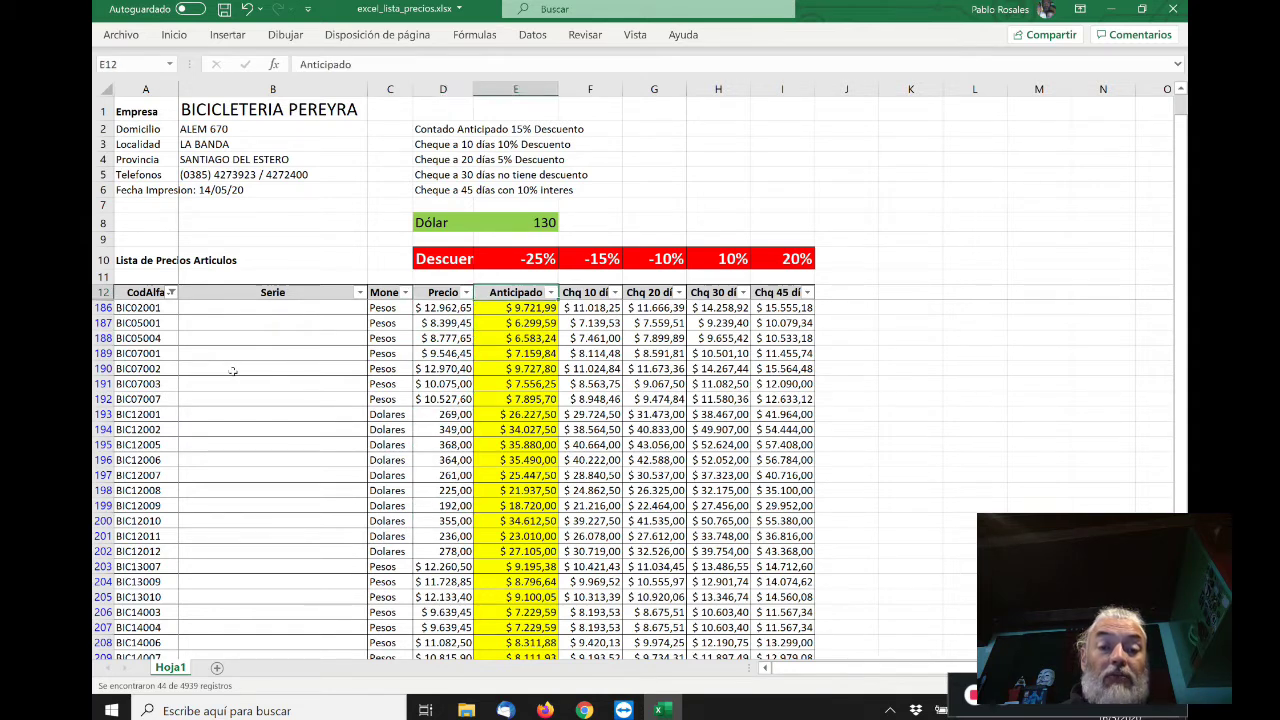
- Examine the BIC articles' advance-payment prices down the Anticipado column to E200
{"action": "key", "text": "Down"}
{"action": "key", "text": "Down"}
{"action": "key", "text": "Down"}
{"action": "key", "text": "Down"}
{"action": "key", "text": "Down"}
{"action": "key", "text": "Down"}
{"action": "key", "text": "Down"}
{"action": "key", "text": "Down"}
{"action": "key", "text": "Down"}
{"action": "key", "text": "Down"}
{"action": "key", "text": "Down"}
{"action": "key", "text": "Down"}
{"action": "key", "text": "Down"}
{"action": "key", "text": "Down"}
{"action": "key", "text": "Down"}
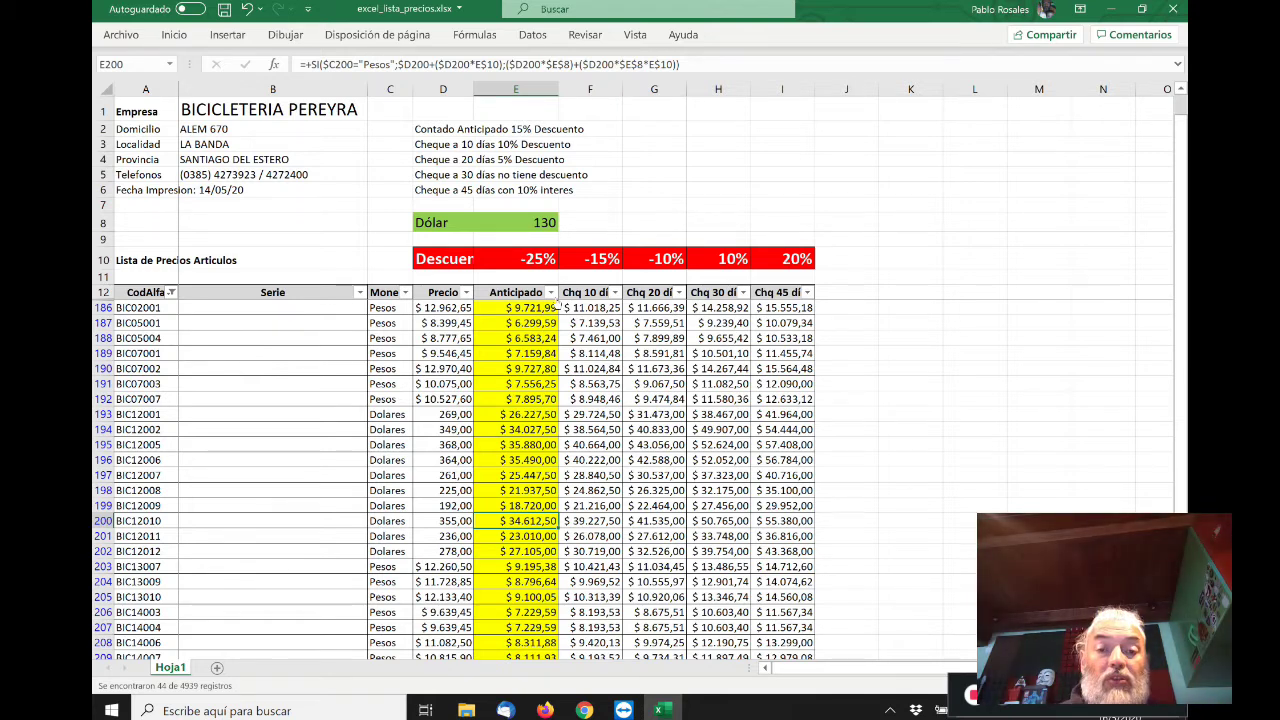
- Filter the Anticipado column with a custom number filter showing only prices where "es menor que" 10000
{"action": "left_click", "coordinate": [550, 292]}
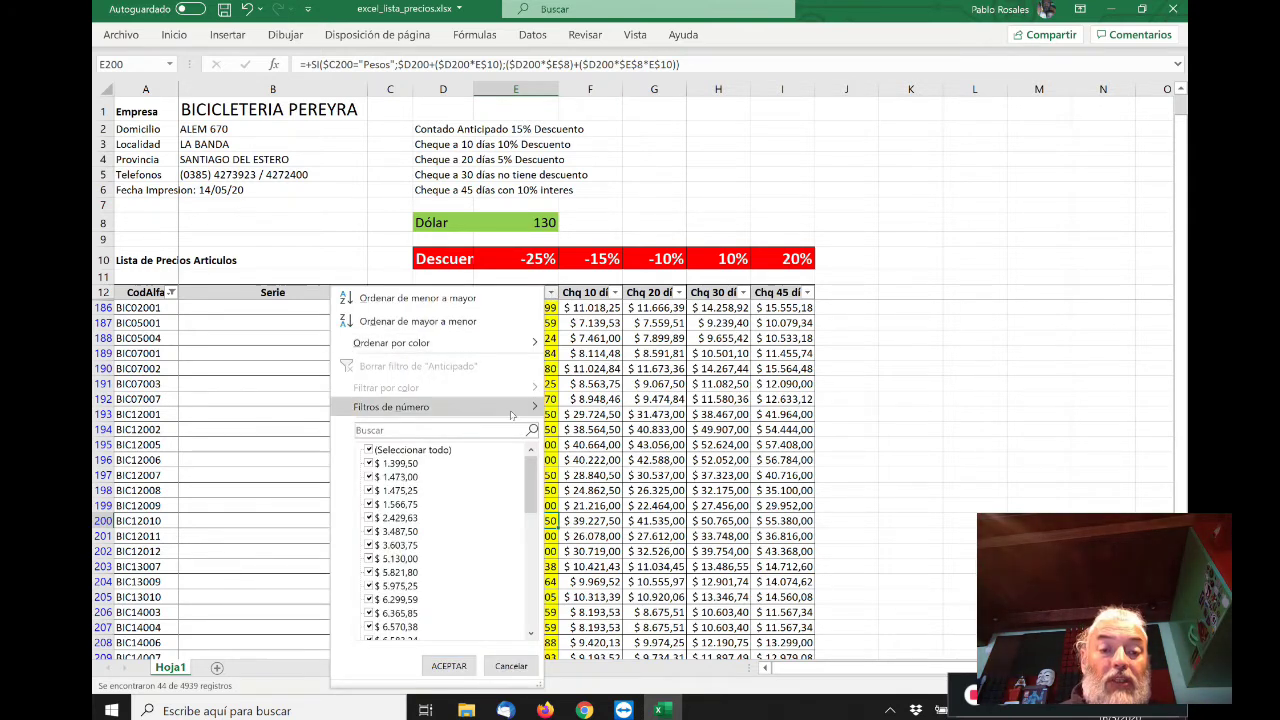
{"action": "mouse_move", "coordinate": [512, 414]}
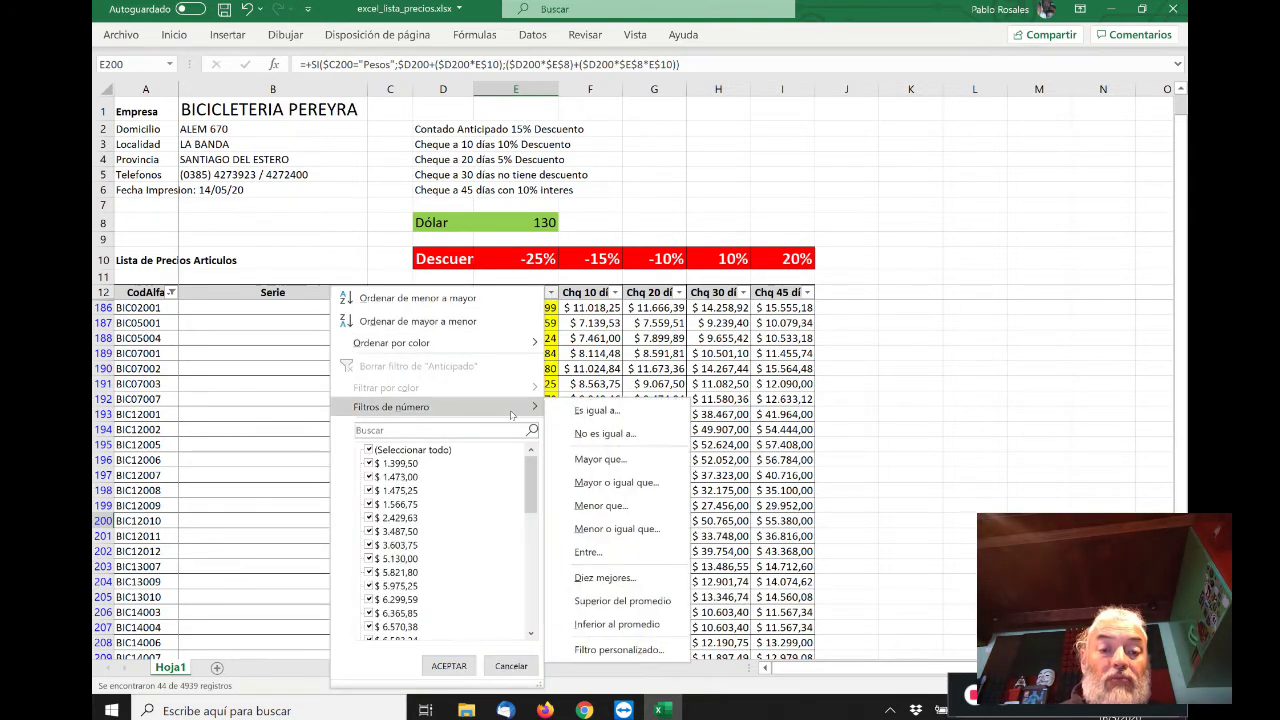
{"action": "left_click", "coordinate": [662, 650]}
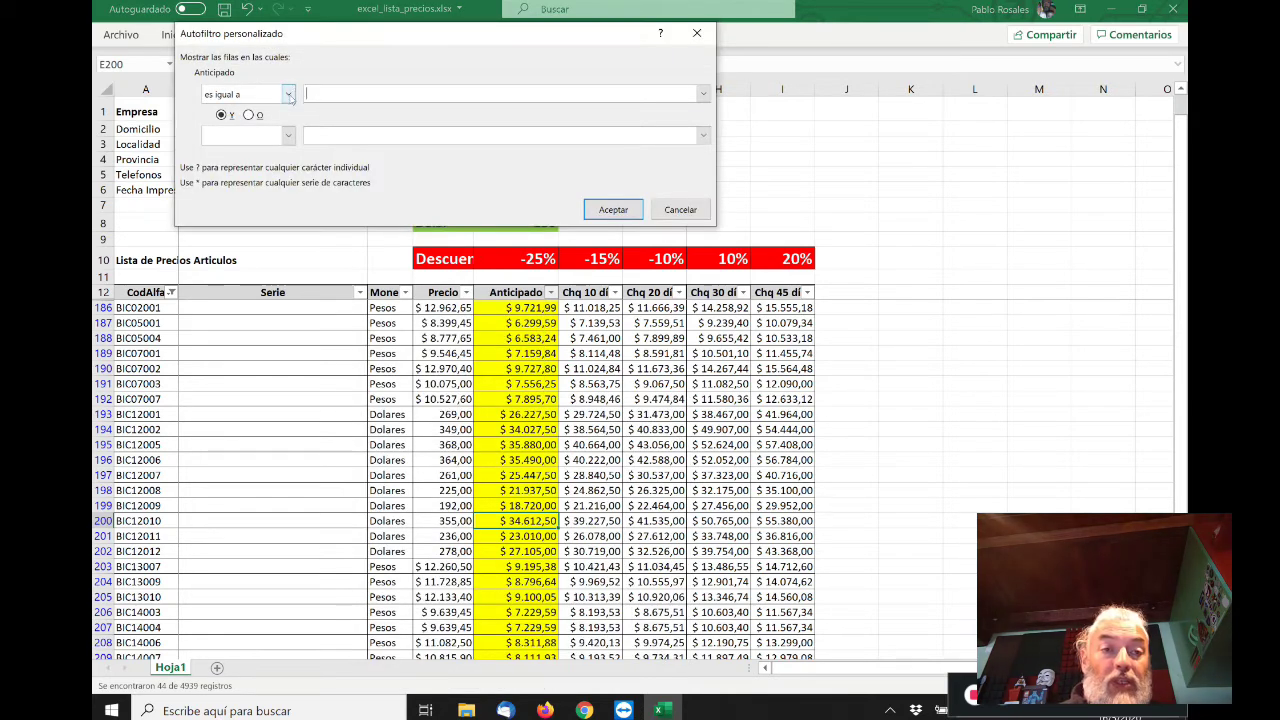
{"action": "left_click", "coordinate": [288, 94]}
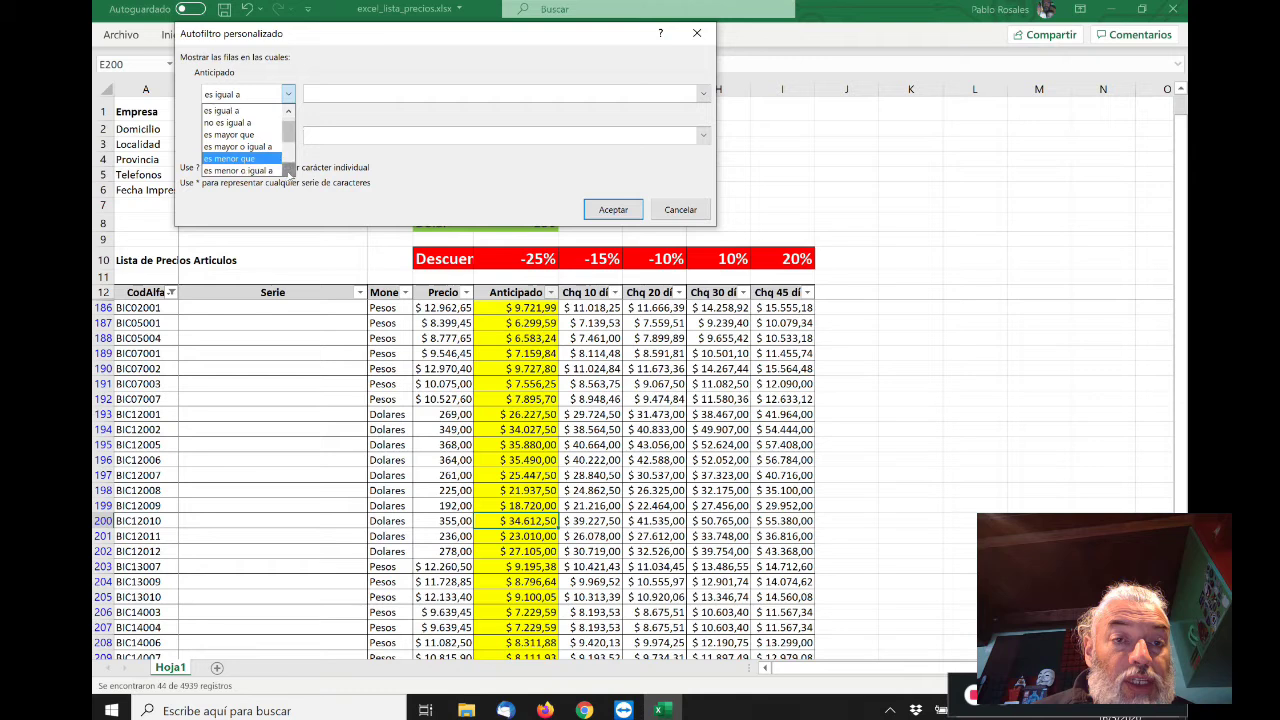
{"action": "left_click", "coordinate": [270, 165]}
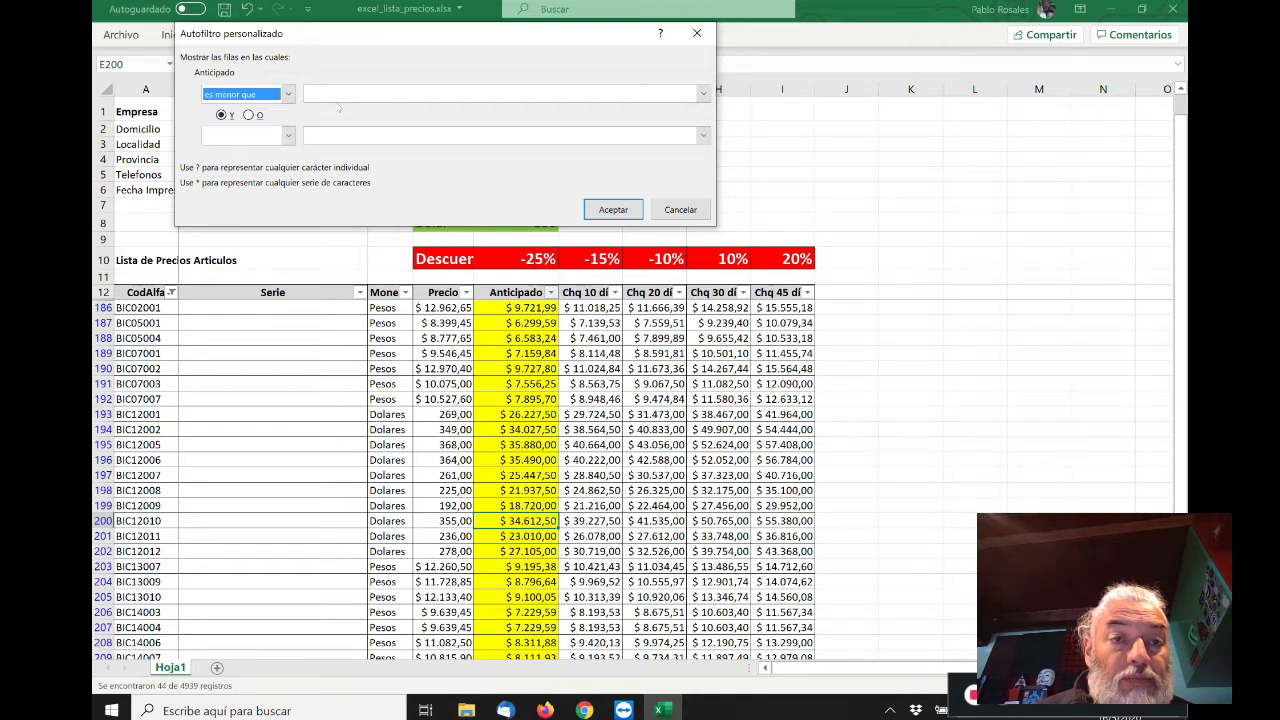
{"action": "left_click", "coordinate": [697, 92]}
{"action": "type", "text": "10000"}
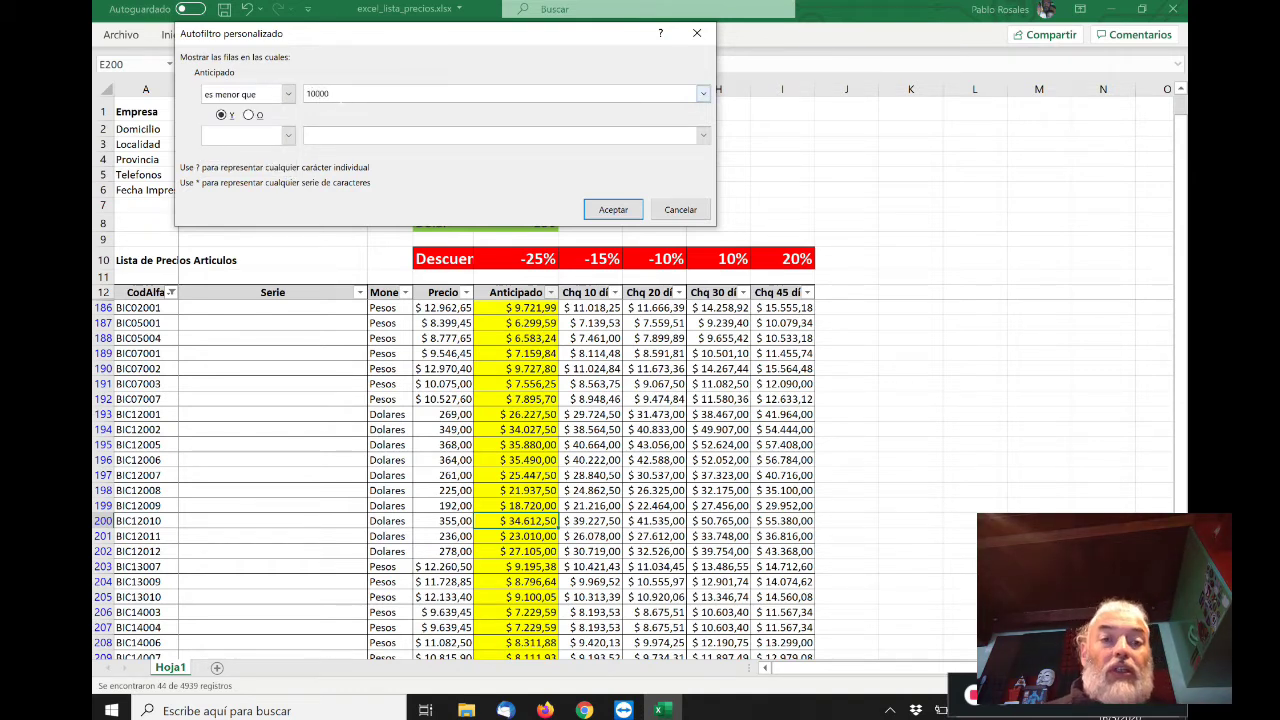
{"action": "left_click", "coordinate": [612, 209]}
- Examine the filtered prices down the Anticipado column past the last article, and return to the Anticipado heading
{"action": "left_click", "coordinate": [532, 352]}
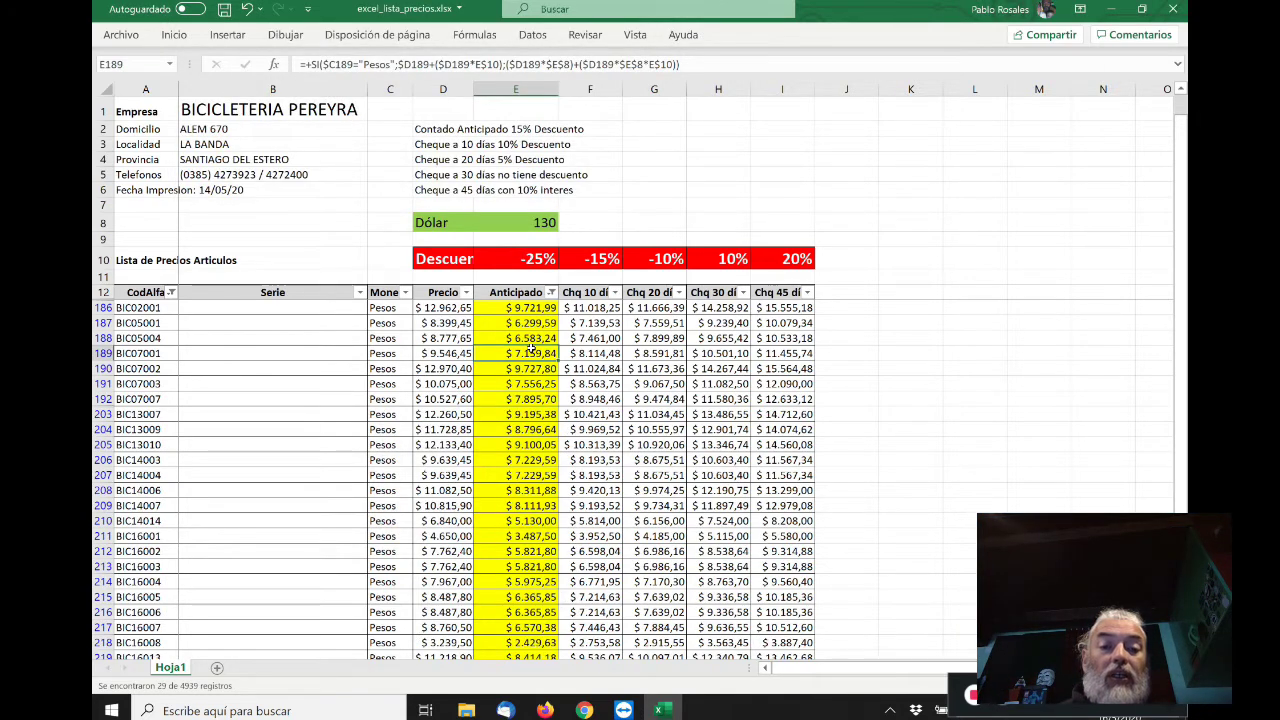
{"action": "key", "text": "Down"}
{"action": "key", "text": "Down"}
{"action": "key", "text": "Down"}
{"action": "key", "text": "Down"}
{"action": "key", "text": "Down"}
{"action": "key", "text": "Down"}
{"action": "key", "text": "Down"}
{"action": "key", "text": "Down"}
{"action": "key", "text": "Down"}
{"action": "key", "text": "Down"}
{"action": "key", "text": "Down"}
{"action": "key", "text": "Down"}
{"action": "key", "text": "Down"}
{"action": "key", "text": "Down"}
{"action": "key", "text": "Down"}
{"action": "key", "text": "Down"}
{"action": "key", "text": "Down"}
{"action": "key", "text": "Down"}
{"action": "key", "text": "Down"}
{"action": "key", "text": "Down"}
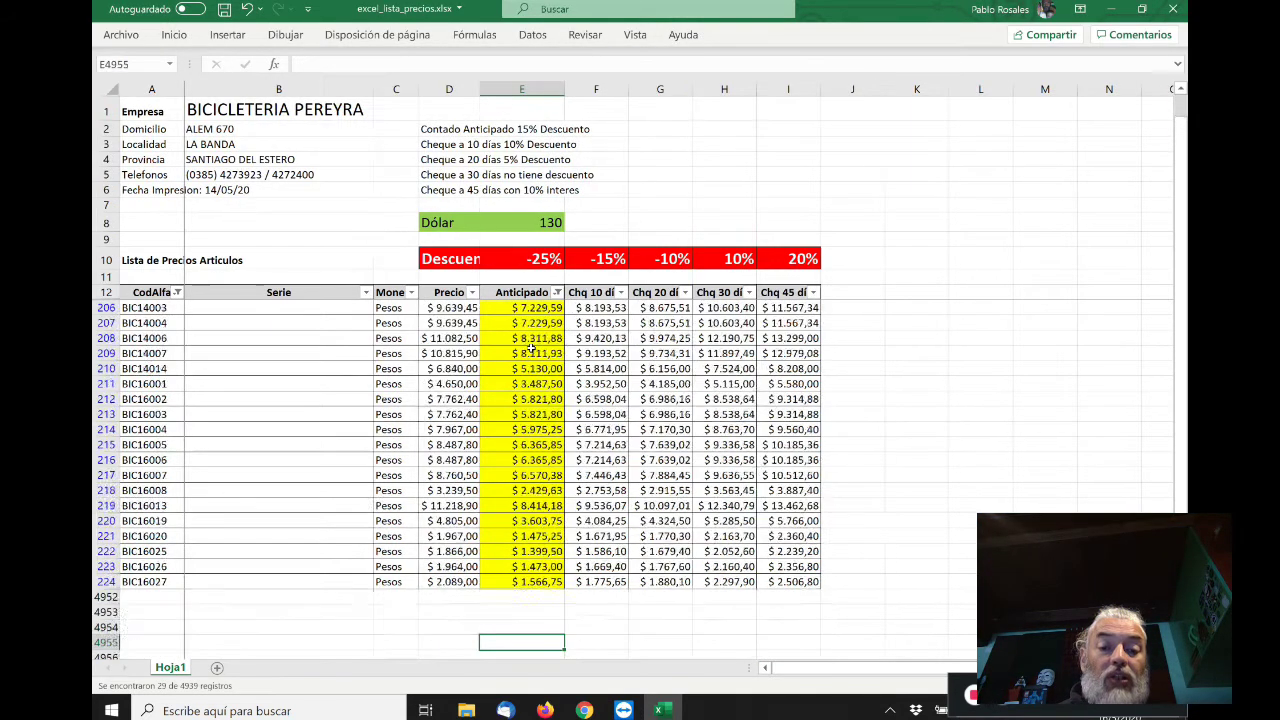
{"action": "key", "text": "Up"}
{"action": "key", "text": "Up"}
{"action": "key", "text": "Up"}
{"action": "key", "text": "Up"}
{"action": "key", "text": "Up"}
{"action": "key", "text": "Up"}
{"action": "key", "text": "Up"}
{"action": "key", "text": "Up"}
{"action": "key", "text": "Up"}
{"action": "key", "text": "Up"}
{"action": "key", "text": "Up"}
{"action": "key", "text": "Up"}
{"action": "key", "text": "Up"}
{"action": "key", "text": "Up"}
{"action": "key", "text": "Up"}
{"action": "key", "text": "Up"}
{"action": "key", "text": "Up"}
{"action": "key", "text": "Up"}
{"action": "key", "text": "Up"}
{"action": "key", "text": "Up"}
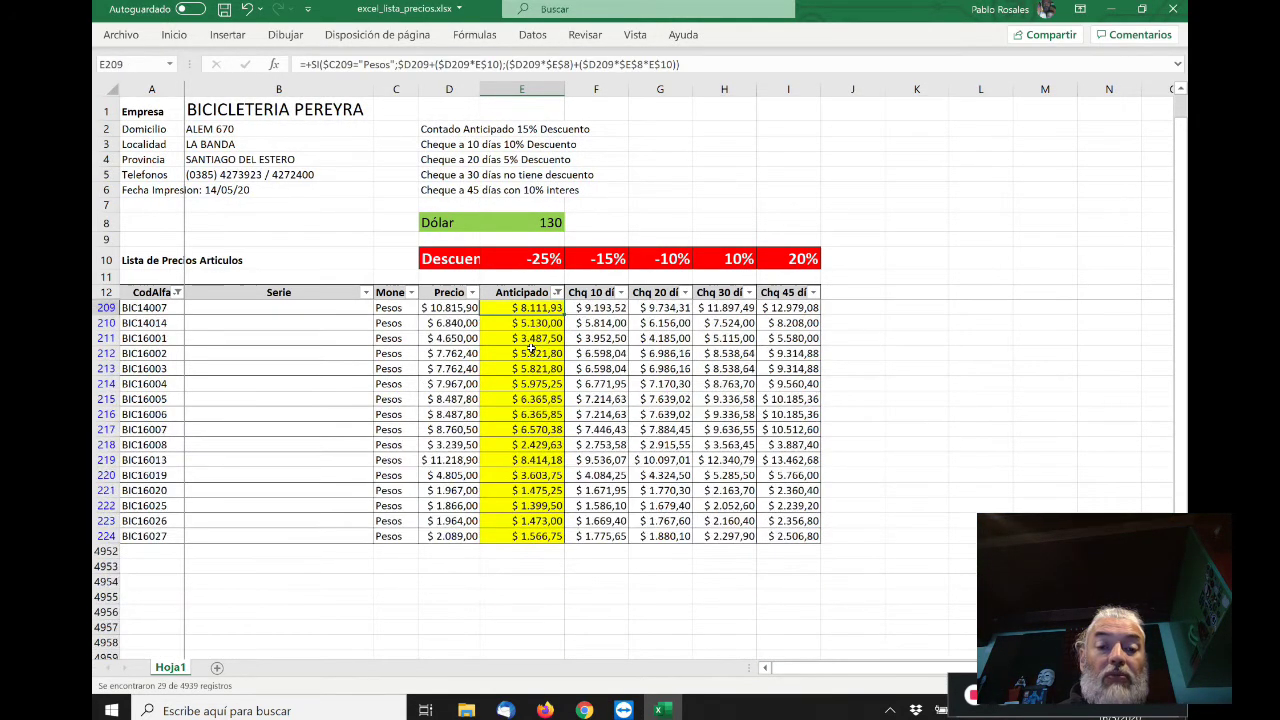
{"action": "key", "text": "Up"}
{"action": "key", "text": "Up"}
{"action": "key", "text": "Up"}
{"action": "key", "text": "Up"}
{"action": "key", "text": "Up"}
{"action": "key", "text": "Up"}
{"action": "key", "text": "Up"}
{"action": "key", "text": "Down"}
{"action": "key", "text": "Down"}
{"action": "key", "text": "Down"}
{"action": "key", "text": "Down"}
{"action": "key", "text": "Down"}
{"action": "key", "text": "Down"}
{"action": "key", "text": "Down"}
{"action": "key", "text": "Down"}
{"action": "key", "text": "Down"}
{"action": "key", "text": "Down"}
{"action": "key", "text": "Down"}
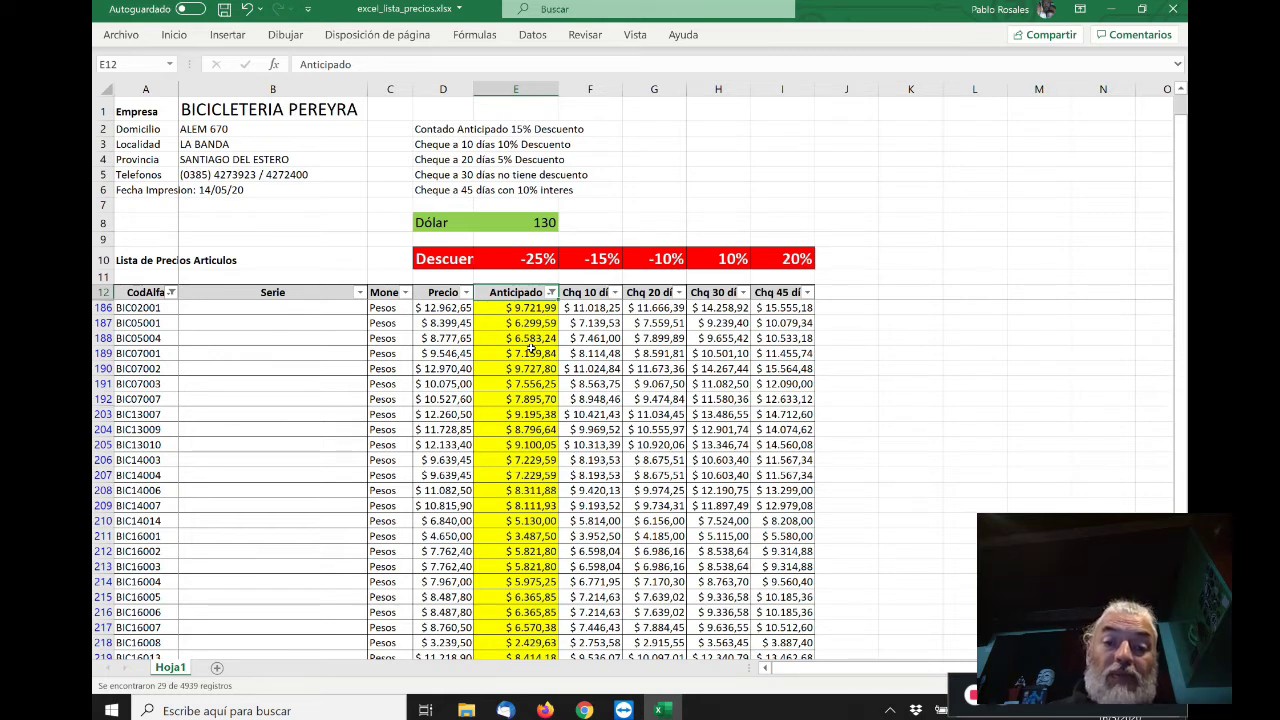
- Try to reset the Anticipado custom filter by emptying its "es menor que" value and applying it
{"action": "left_click", "coordinate": [551, 292]}
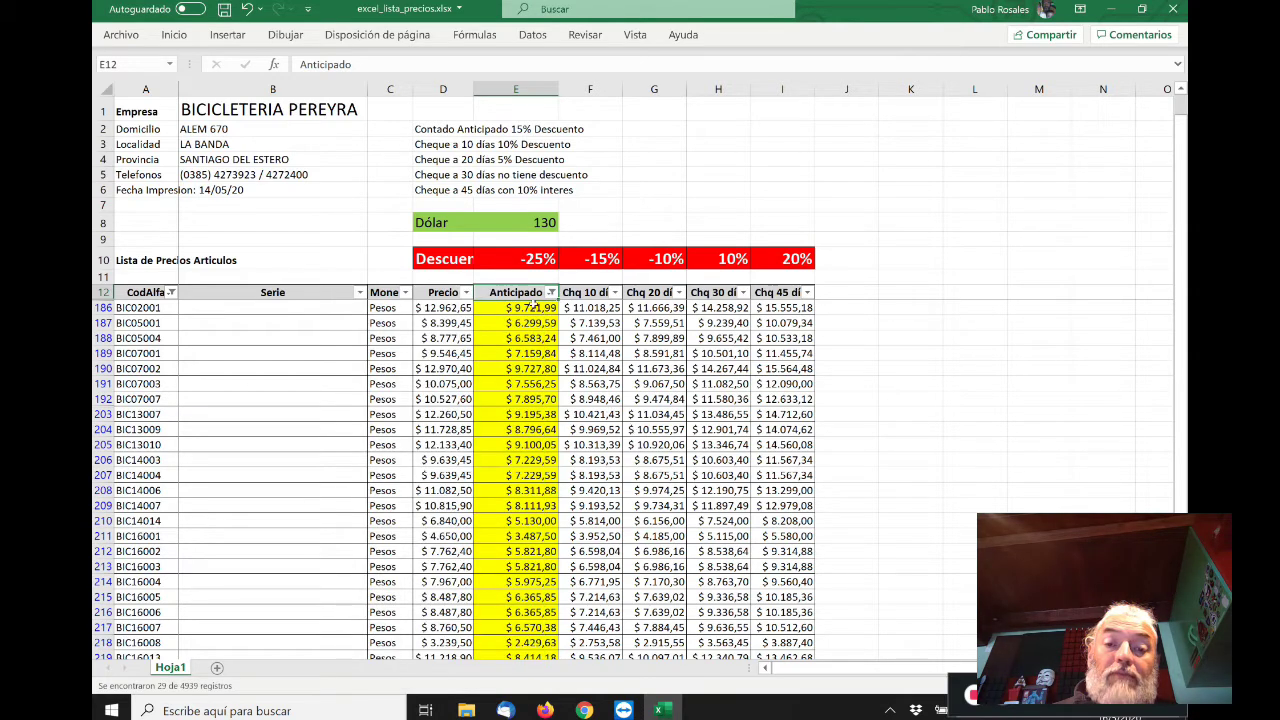
{"action": "left_click", "coordinate": [551, 292]}
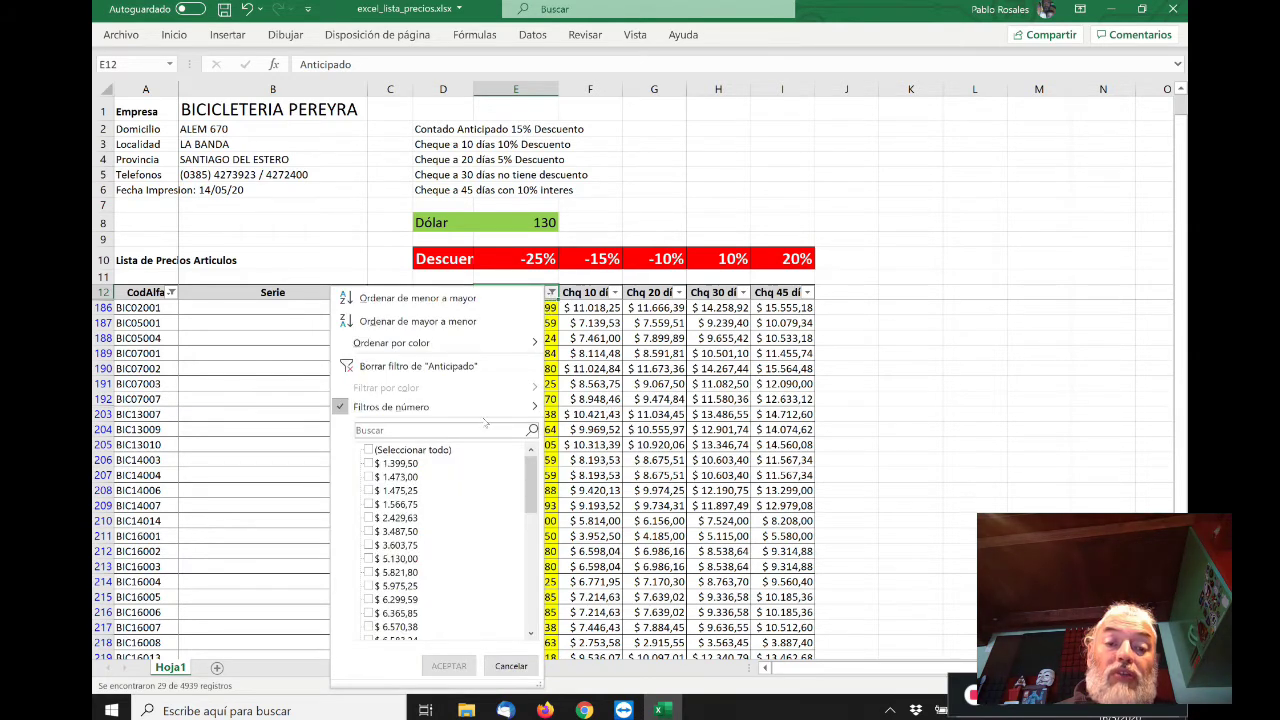
{"action": "mouse_move", "coordinate": [494, 412]}
{"action": "left_click", "coordinate": [618, 652]}
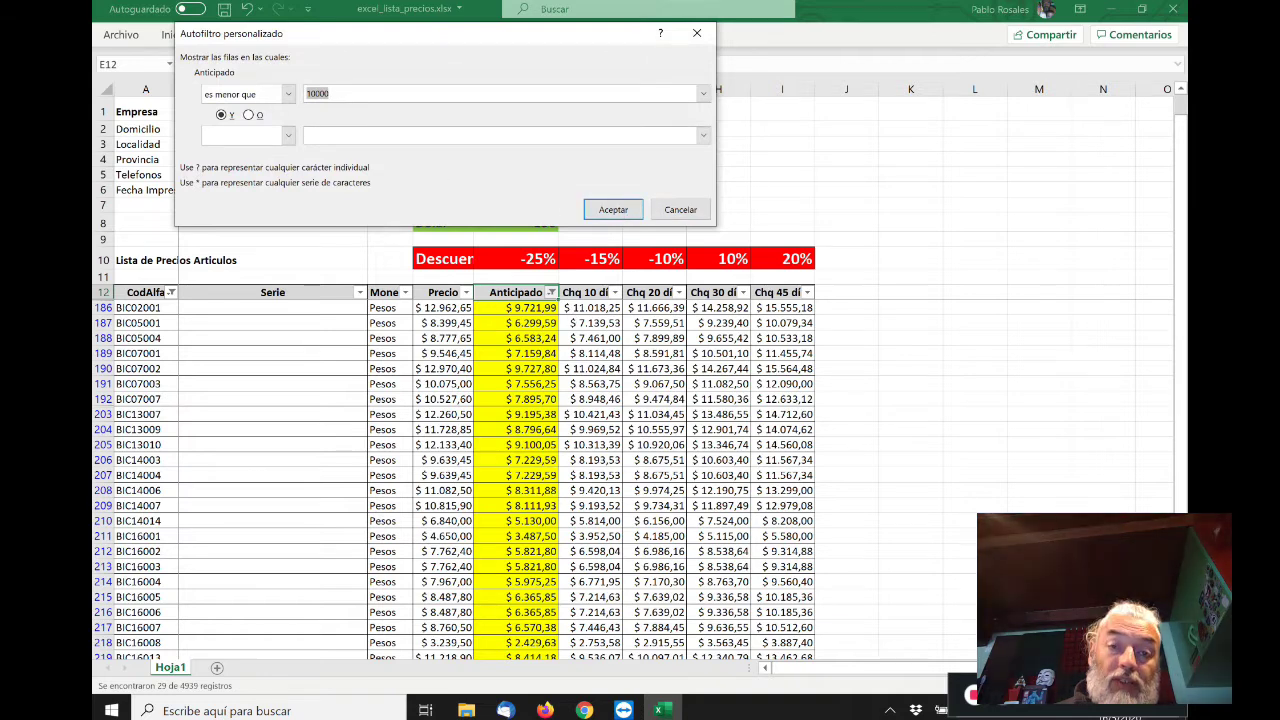
{"action": "key", "text": "BackSpace"}
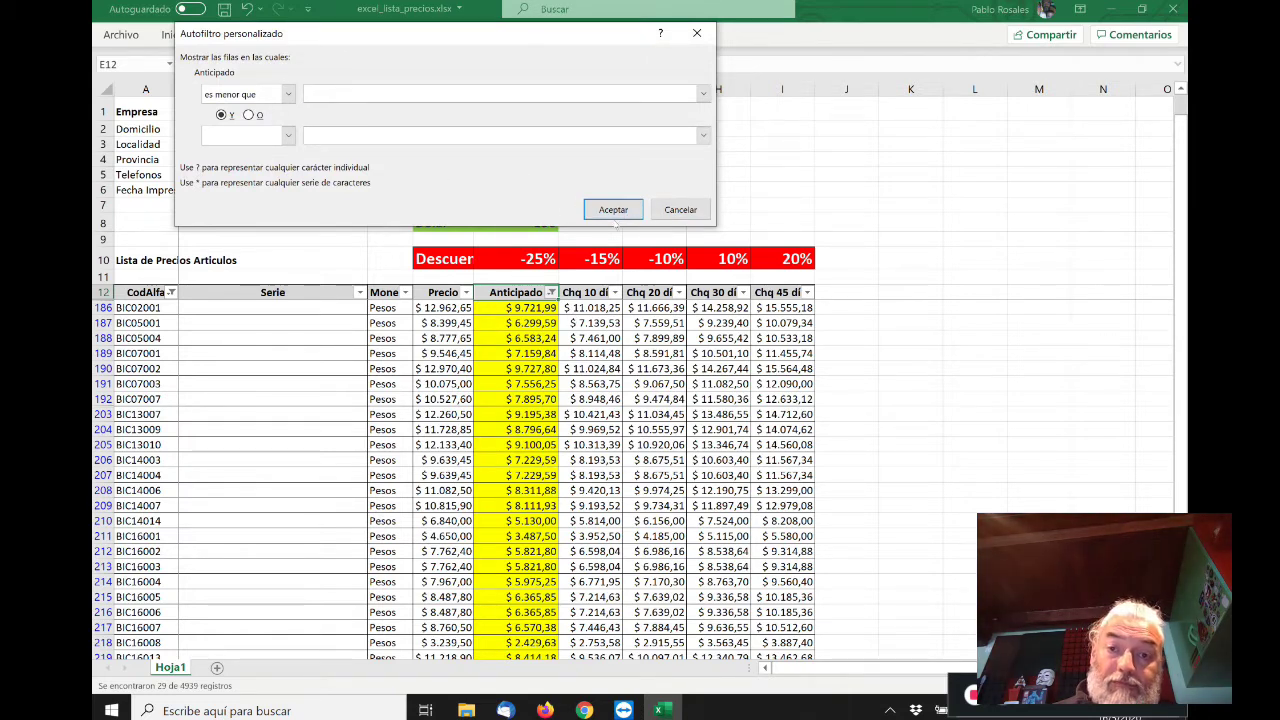
{"action": "key", "text": "Return"}
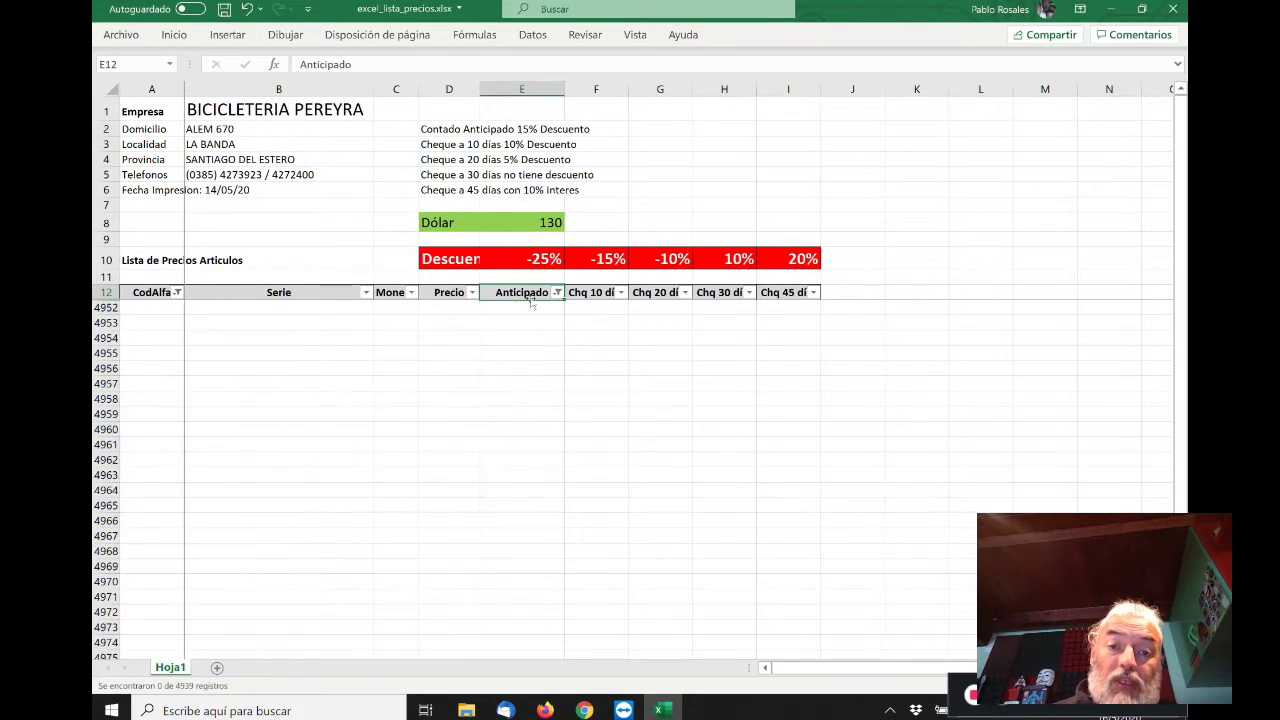
- Examine the area below the price list's headings across the columns, and return to the CodAlfa heading
{"action": "key", "text": "Down"}
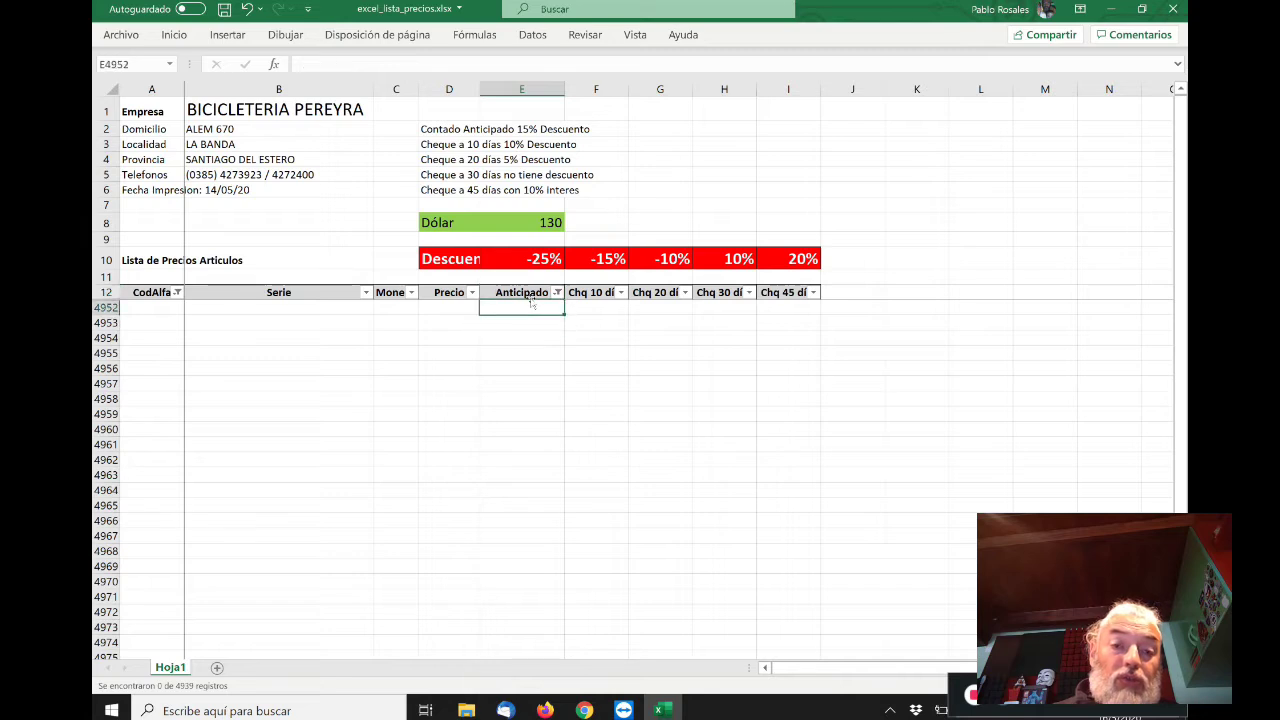
{"action": "key", "text": "Up"}
{"action": "key", "text": "Left"}
{"action": "key", "text": "Left"}
{"action": "key", "text": "Left"}
{"action": "key", "text": "Left"}
{"action": "key", "text": "Down"}
{"action": "key", "text": "Up"}
{"action": "key", "text": "Right"}
{"action": "key", "text": "Right"}
{"action": "key", "text": "Right"}
{"action": "key", "text": "Right"}
{"action": "key", "text": "Right"}
{"action": "key", "text": "Right"}
{"action": "key", "text": "Right"}
{"action": "key", "text": "Right"}
{"action": "key", "text": "Right"}
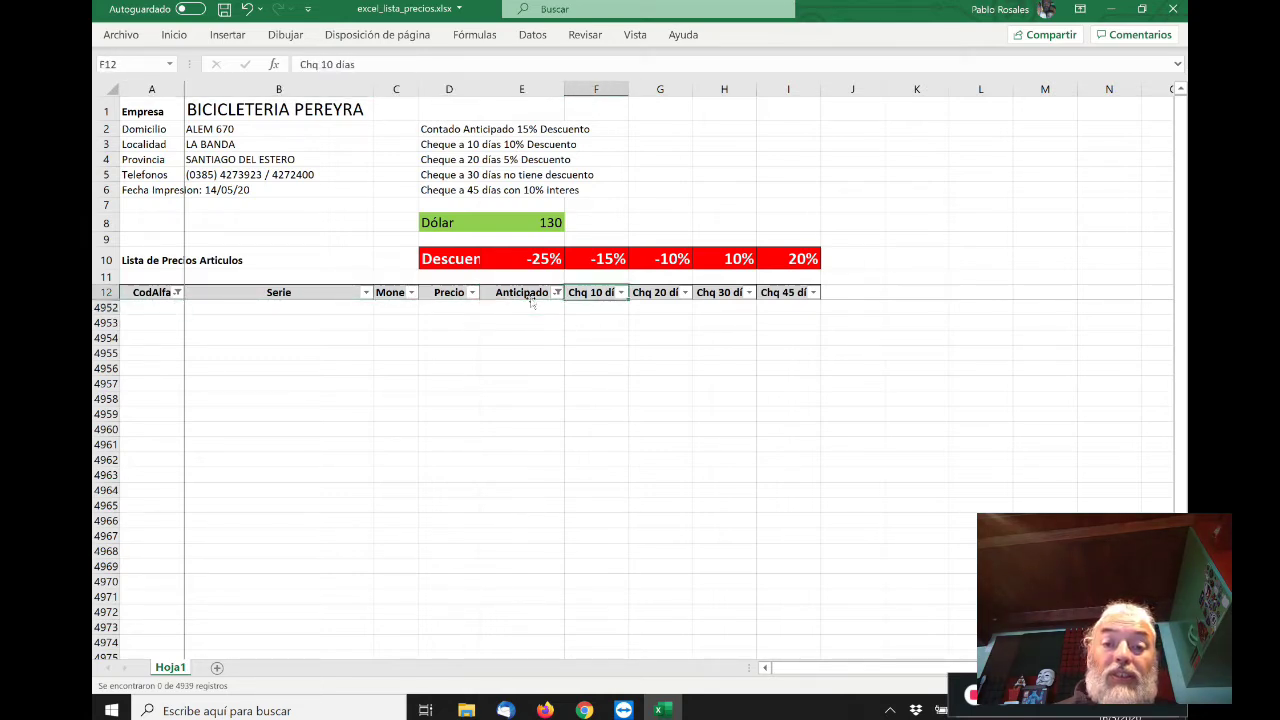
{"action": "key", "text": "Left"}
{"action": "key", "text": "Left"}
{"action": "key", "text": "Left"}
{"action": "key", "text": "Left"}
{"action": "key", "text": "Left"}
{"action": "key", "text": "Left"}
{"action": "key", "text": "Left"}
{"action": "key", "text": "Left"}
{"action": "key", "text": "Left"}
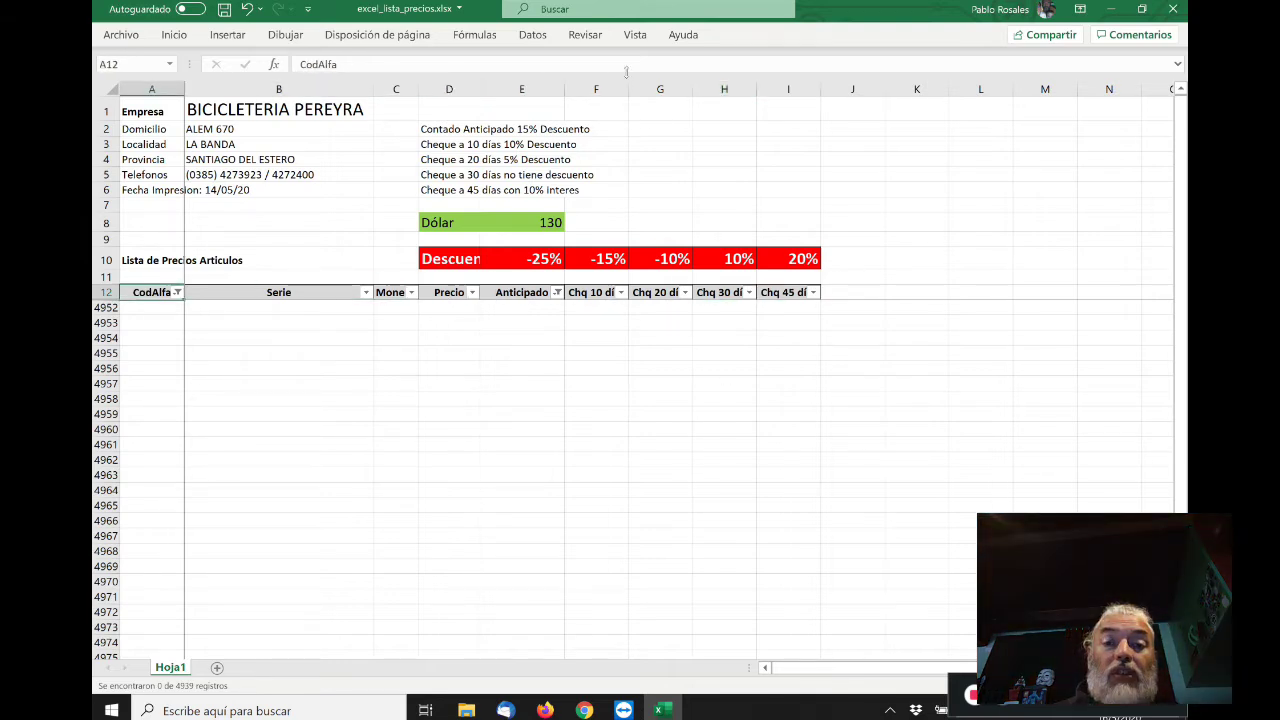
- Remove the filters from the price list's heading row
{"action": "left_click", "coordinate": [533, 37]}
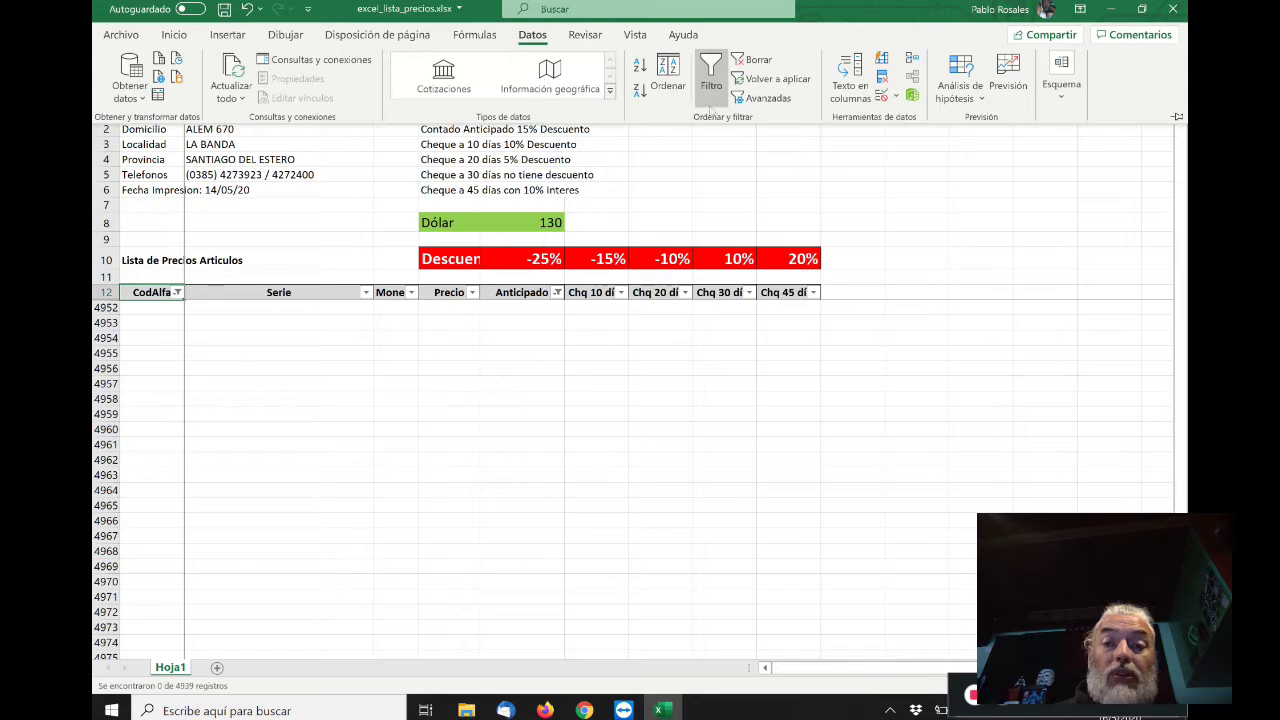
{"action": "key", "text": "Escape"}
{"action": "key", "text": "ctrl+shift+l"}
- Examine the unfiltered articles down the CodAlfa column to A247, and return to the CodAlfa heading
{"action": "left_click", "coordinate": [161, 308]}
{"action": "key", "text": "Down"}
{"action": "key", "text": "Down"}
{"action": "key", "text": "Down"}
{"action": "key", "text": "Down"}
{"action": "key", "text": "Down"}
{"action": "key", "text": "Down"}
{"action": "key", "text": "Down"}
{"action": "key", "text": "Down"}
{"action": "key", "text": "Down"}
{"action": "key", "text": "Down"}
{"action": "key", "text": "Down"}
{"action": "key", "text": "Down"}
{"action": "key", "text": "Down"}
{"action": "key", "text": "Down"}
{"action": "key", "text": "Down"}
{"action": "key", "text": "Down"}
{"action": "key", "text": "Down"}
{"action": "key", "text": "Down"}
{"action": "key", "text": "Down"}
{"action": "key", "text": "Down"}
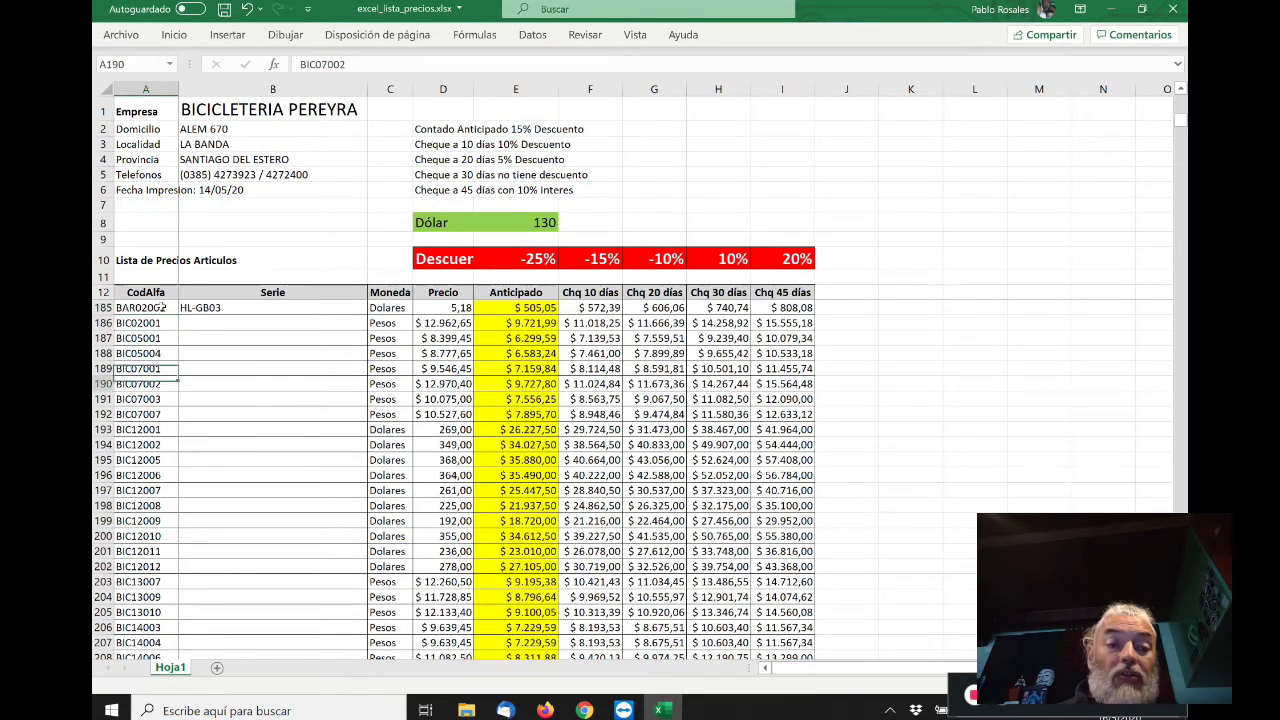
{"action": "key", "text": "Down"}
{"action": "key", "text": "Down"}
{"action": "key", "text": "Down"}
{"action": "key", "text": "Down"}
{"action": "key", "text": "Down"}
{"action": "key", "text": "Down"}
{"action": "key", "text": "Down"}
{"action": "key", "text": "Down"}
{"action": "key", "text": "Down"}
{"action": "key", "text": "Down"}
{"action": "key", "text": "Down"}
{"action": "key", "text": "Down"}
{"action": "key", "text": "Down"}
{"action": "key", "text": "Down"}
{"action": "key", "text": "Down"}
{"action": "key", "text": "Down"}
{"action": "key", "text": "Down"}
{"action": "key", "text": "Down"}
{"action": "key", "text": "Down"}
{"action": "key", "text": "Down"}
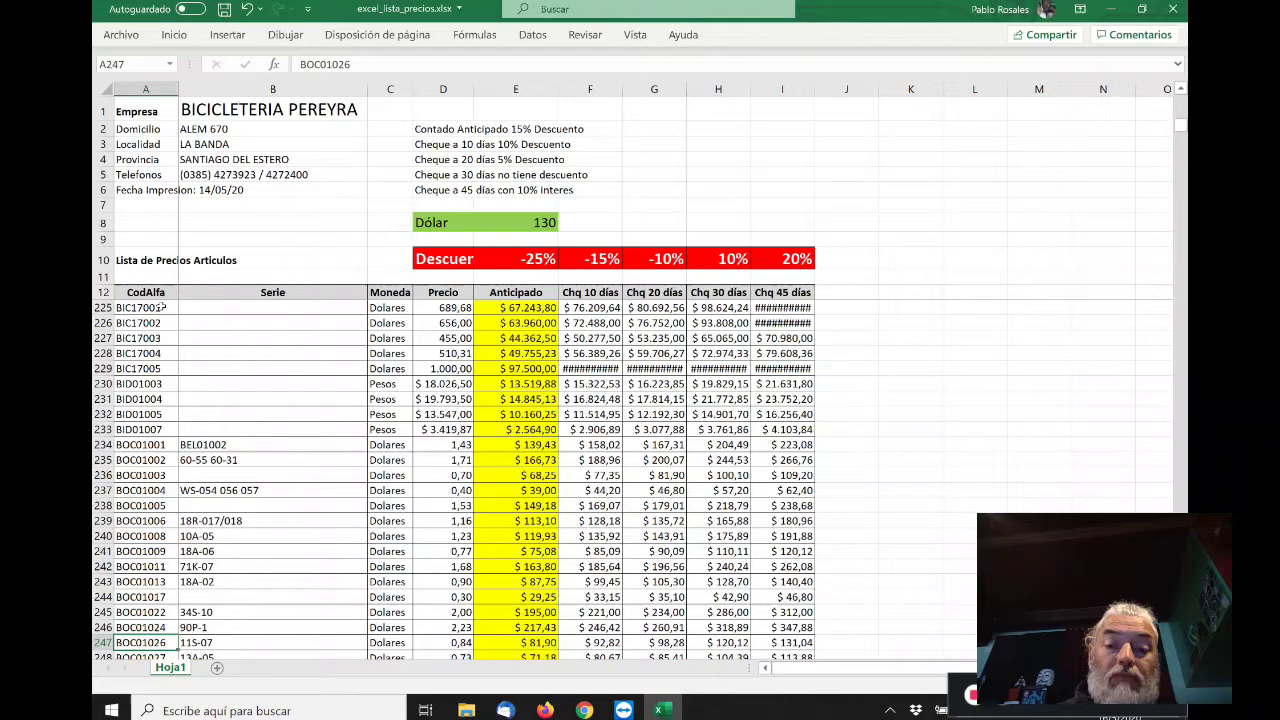
{"action": "key", "text": "ctrl+Up"}
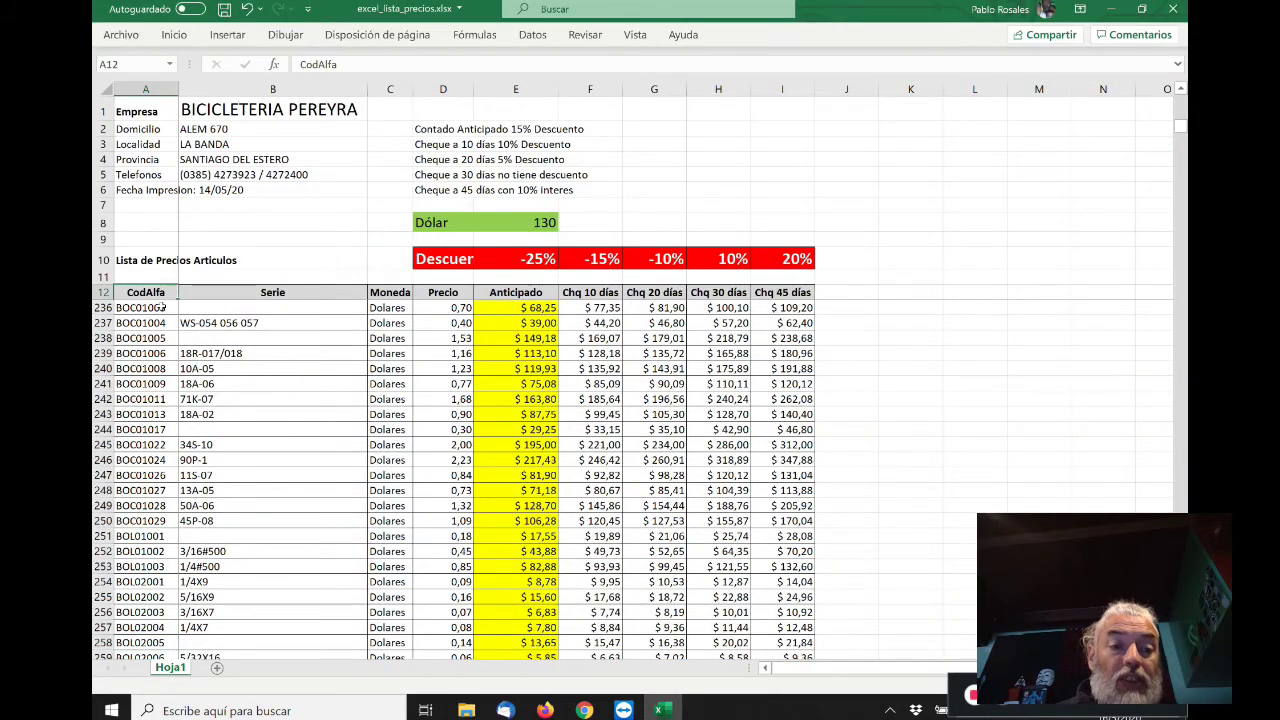
- Examine the articles down the CodAlfa column from the heading to the BOC01 codes
{"action": "key", "text": "Down"}
{"action": "key", "text": "Down"}
{"action": "key", "text": "Down"}
{"action": "key", "text": "Down"}
{"action": "key", "text": "Down"}
{"action": "key", "text": "Down"}
{"action": "key", "text": "Down"}
{"action": "key", "text": "Down"}
{"action": "key", "text": "Down"}
{"action": "key", "text": "Down"}
{"action": "key", "text": "Down"}
{"action": "key", "text": "Down"}
{"action": "key", "text": "Down"}
{"action": "key", "text": "Down"}
{"action": "key", "text": "Down"}
{"action": "key", "text": "Down"}
{"action": "key", "text": "Down"}
{"action": "key", "text": "Down"}
{"action": "key", "text": "Down"}
{"action": "key", "text": "Down"}
{"action": "key", "text": "Down"}
{"action": "key", "text": "Down"}
{"action": "key", "text": "Down"}
{"action": "key", "text": "Down"}
{"action": "key", "text": "Down"}
{"action": "key", "text": "Down"}
{"action": "key", "text": "Down"}
{"action": "key", "text": "Down"}
{"action": "key", "text": "Down"}
{"action": "key", "text": "Down"}
{"action": "key", "text": "Down"}
{"action": "key", "text": "Down"}
{"action": "key", "text": "Down"}
{"action": "key", "text": "Down"}
{"action": "key", "text": "Down"}
{"action": "key", "text": "Down"}
{"action": "key", "text": "Down"}
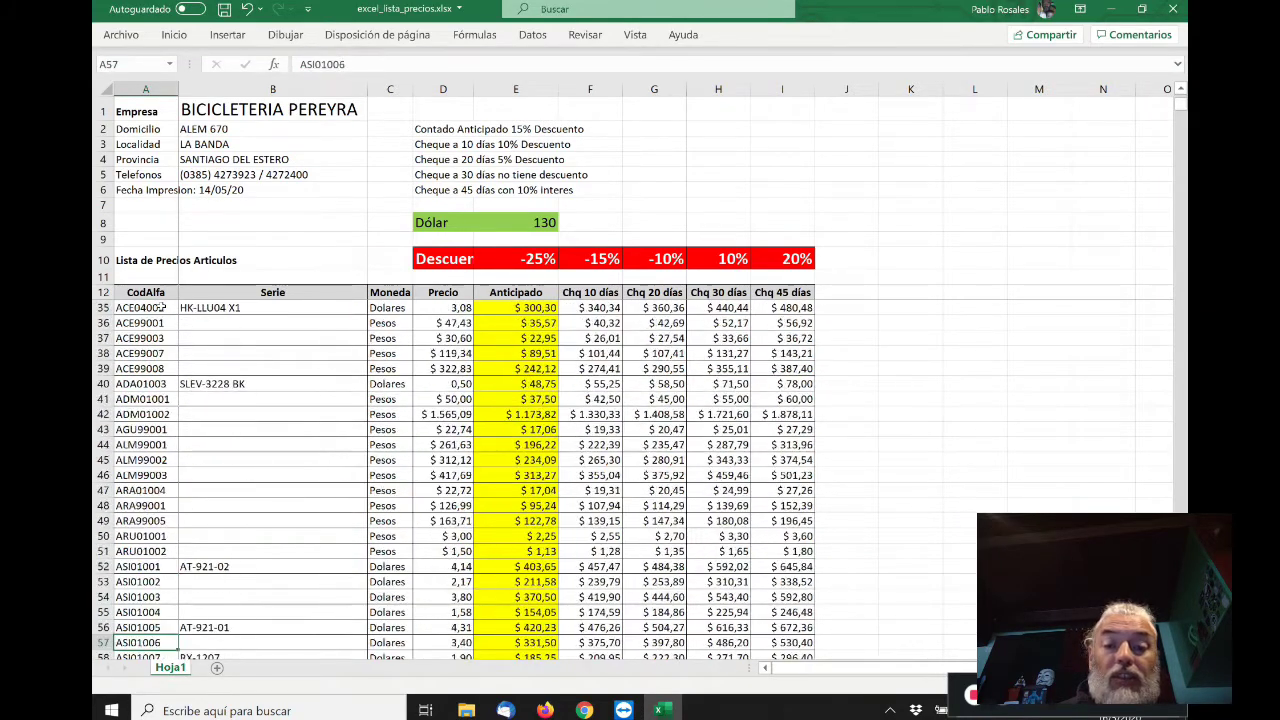
{"action": "key", "text": "Down"}
{"action": "key", "text": "Down"}
{"action": "key", "text": "Down"}
{"action": "key", "text": "Down"}
{"action": "key", "text": "Down"}
{"action": "key", "text": "Down"}
{"action": "key", "text": "Down"}
{"action": "key", "text": "Down"}
{"action": "key", "text": "Down"}
{"action": "key", "text": "Down"}
{"action": "key", "text": "Down"}
{"action": "key", "text": "Down"}
{"action": "key", "text": "Down"}
{"action": "key", "text": "Down"}
{"action": "key", "text": "Down"}
{"action": "key", "text": "Down"}
{"action": "key", "text": "Down"}
{"action": "key", "text": "Down"}
{"action": "key", "text": "Down"}
{"action": "key", "text": "Down"}
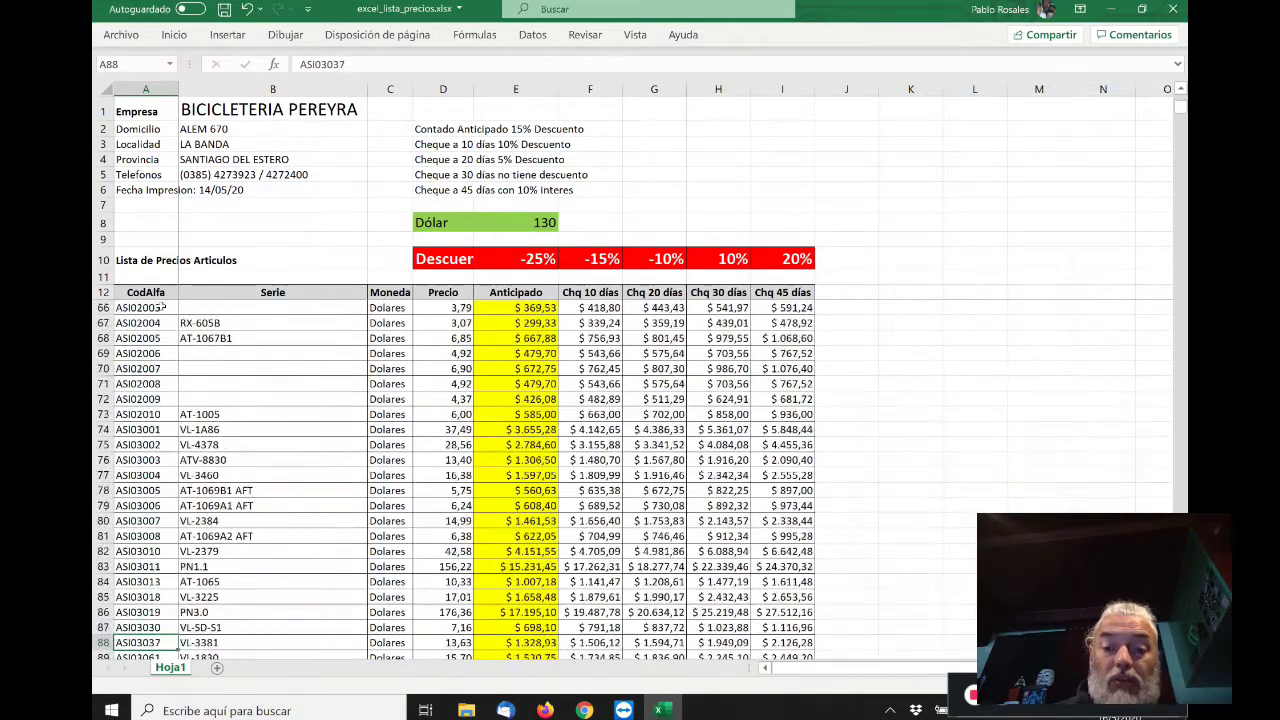
{"action": "key", "text": "Down"}
{"action": "key", "text": "Down"}
{"action": "key", "text": "Down"}
{"action": "key", "text": "Down"}
{"action": "key", "text": "Down"}
{"action": "key", "text": "Down"}
{"action": "key", "text": "Down"}
{"action": "key", "text": "Down"}
{"action": "key", "text": "Down"}
{"action": "key", "text": "Down"}
{"action": "key", "text": "Down"}
{"action": "key", "text": "Down"}
{"action": "key", "text": "Down"}
{"action": "key", "text": "Down"}
{"action": "key", "text": "Down"}
{"action": "key", "text": "Down"}
{"action": "key", "text": "Down"}
{"action": "key", "text": "Down"}
{"action": "key", "text": "Down"}
{"action": "key", "text": "Down"}
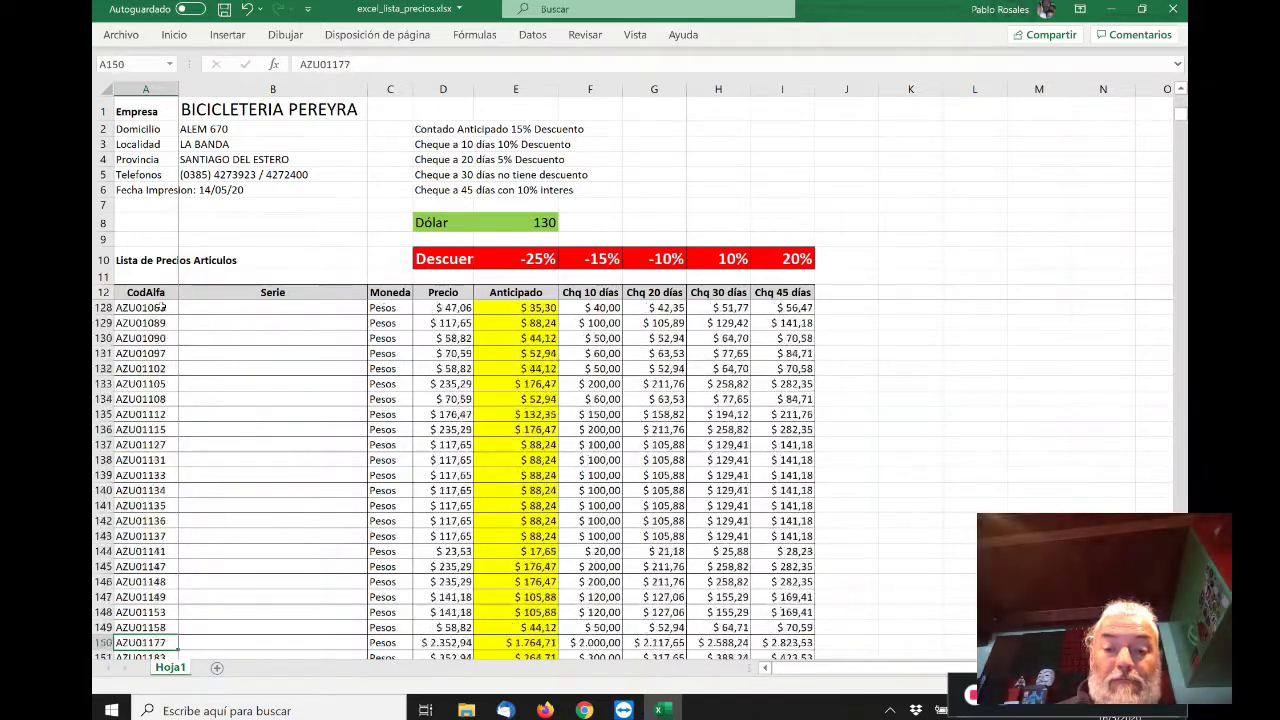
{"action": "key", "text": "Down"}
{"action": "key", "text": "Down"}
{"action": "key", "text": "Down"}
{"action": "key", "text": "Down"}
{"action": "key", "text": "Down"}
{"action": "key", "text": "Down"}
{"action": "key", "text": "Down"}
{"action": "key", "text": "Down"}
{"action": "key", "text": "Down"}
{"action": "key", "text": "Down"}
{"action": "key", "text": "Down"}
{"action": "key", "text": "Down"}
{"action": "key", "text": "Down"}
{"action": "key", "text": "Down"}
{"action": "key", "text": "Down"}
{"action": "key", "text": "Down"}
{"action": "key", "text": "Down"}
{"action": "key", "text": "Down"}
{"action": "key", "text": "Down"}
{"action": "key", "text": "Down"}
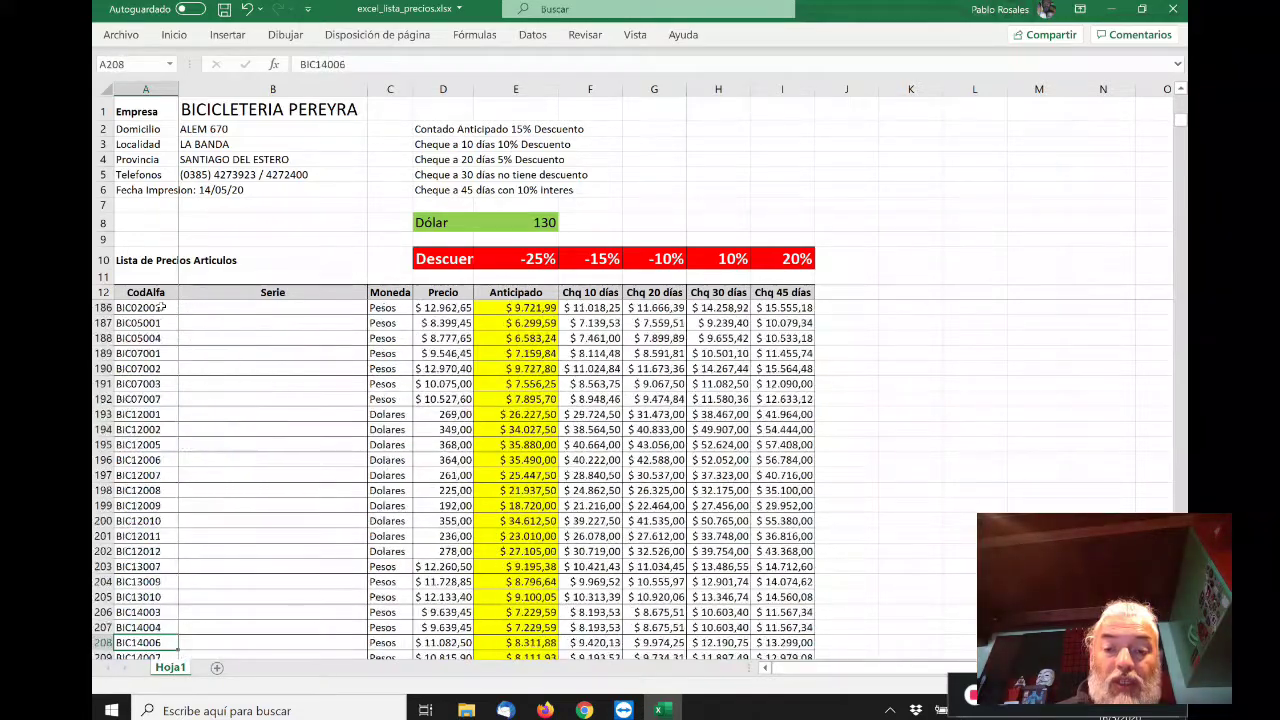
{"action": "key", "text": "Down"}
{"action": "key", "text": "Down"}
{"action": "key", "text": "Down"}
{"action": "key", "text": "Down"}
{"action": "key", "text": "Down"}
{"action": "key", "text": "Down"}
{"action": "key", "text": "Down"}
{"action": "key", "text": "Down"}
- Go back up to article BIC17005 in row 229 and examine the Chq 10 to Chq 45 días prices in rows 226 to 229
{"action": "key", "text": "Up"}
{"action": "key", "text": "Up"}
{"action": "key", "text": "Up"}
{"action": "key", "text": "Up"}
{"action": "key", "text": "Up"}
{"action": "key", "text": "Up"}
{"action": "key", "text": "Up"}
{"action": "key", "text": "Up"}
{"action": "key", "text": "Up"}
{"action": "key", "text": "Up"}
{"action": "key", "text": "Up"}
{"action": "key", "text": "Up"}
{"action": "key", "text": "Up"}
{"action": "key", "text": "Up"}
{"action": "key", "text": "Up"}
{"action": "key", "text": "Up"}
{"action": "key", "text": "Up"}
{"action": "key", "text": "Up"}
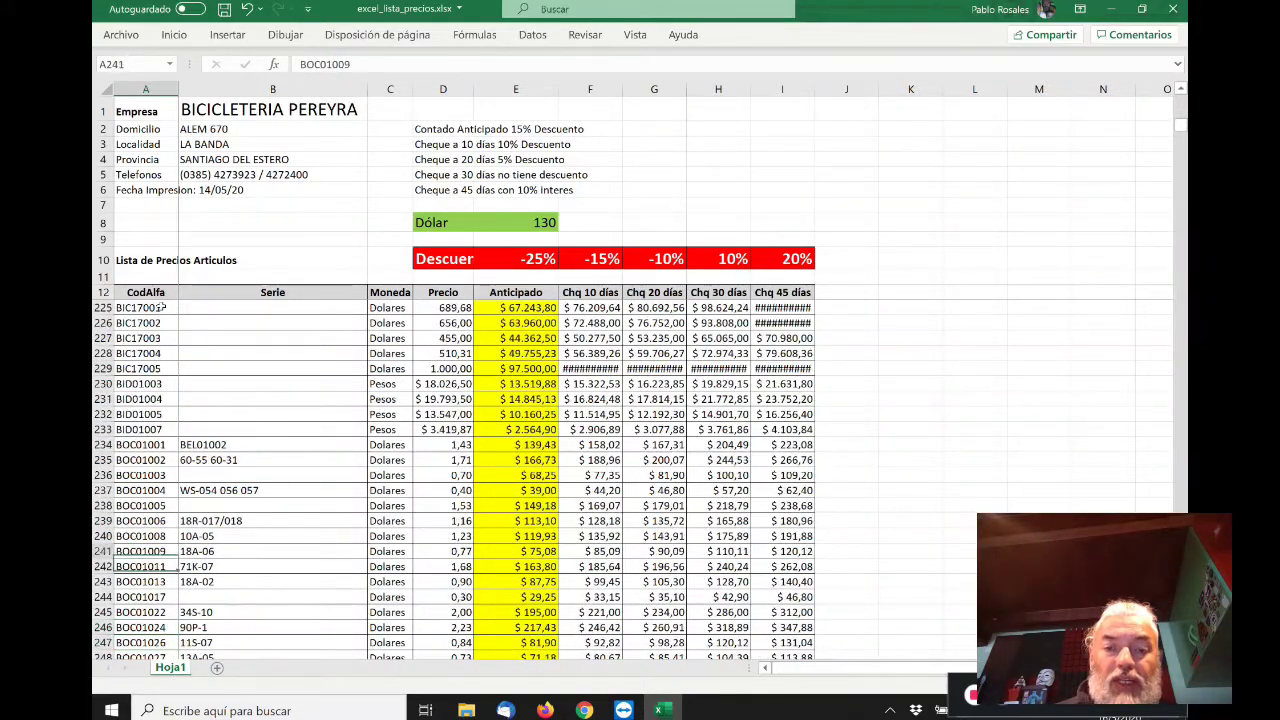
{"action": "key", "text": "Right"}
{"action": "key", "text": "Right"}
{"action": "key", "text": "Right"}
{"action": "key", "text": "Right"}
{"action": "key", "text": "Right"}
{"action": "key", "text": "Right"}
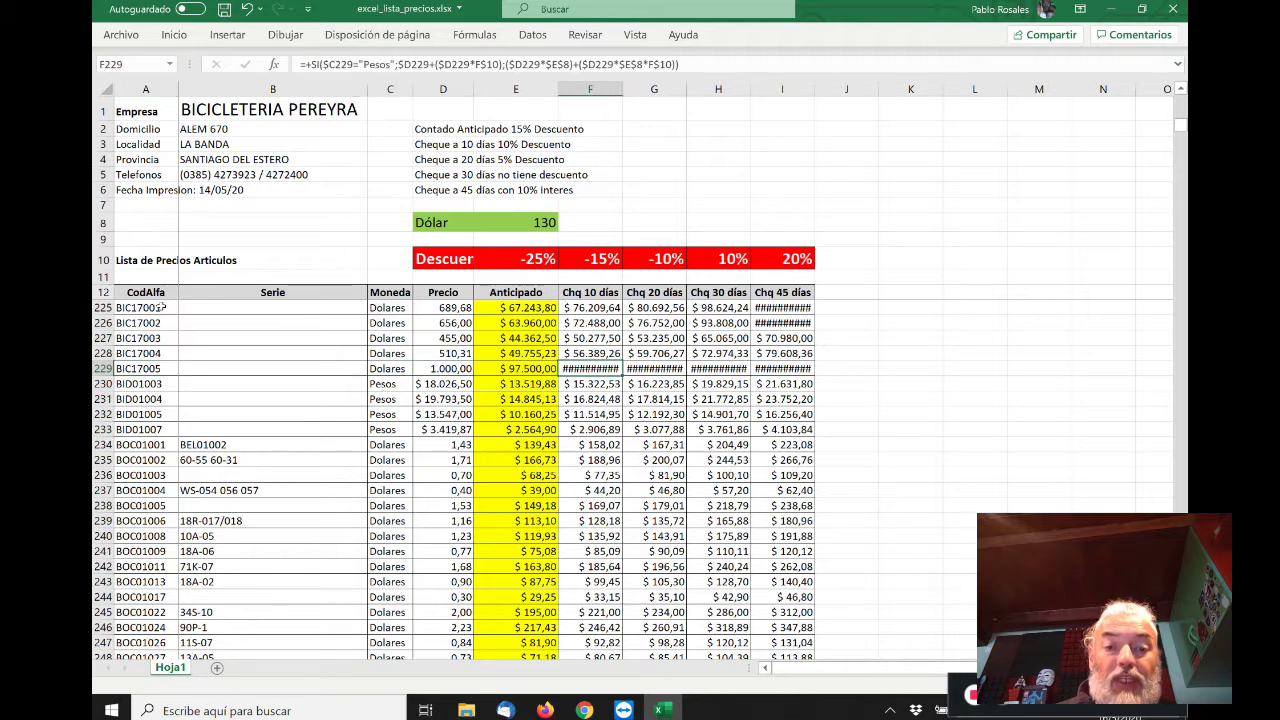
{"action": "key", "text": "Left"}
{"action": "key", "text": "Right"}
{"action": "key", "text": "Right"}
{"action": "key", "text": "Right"}
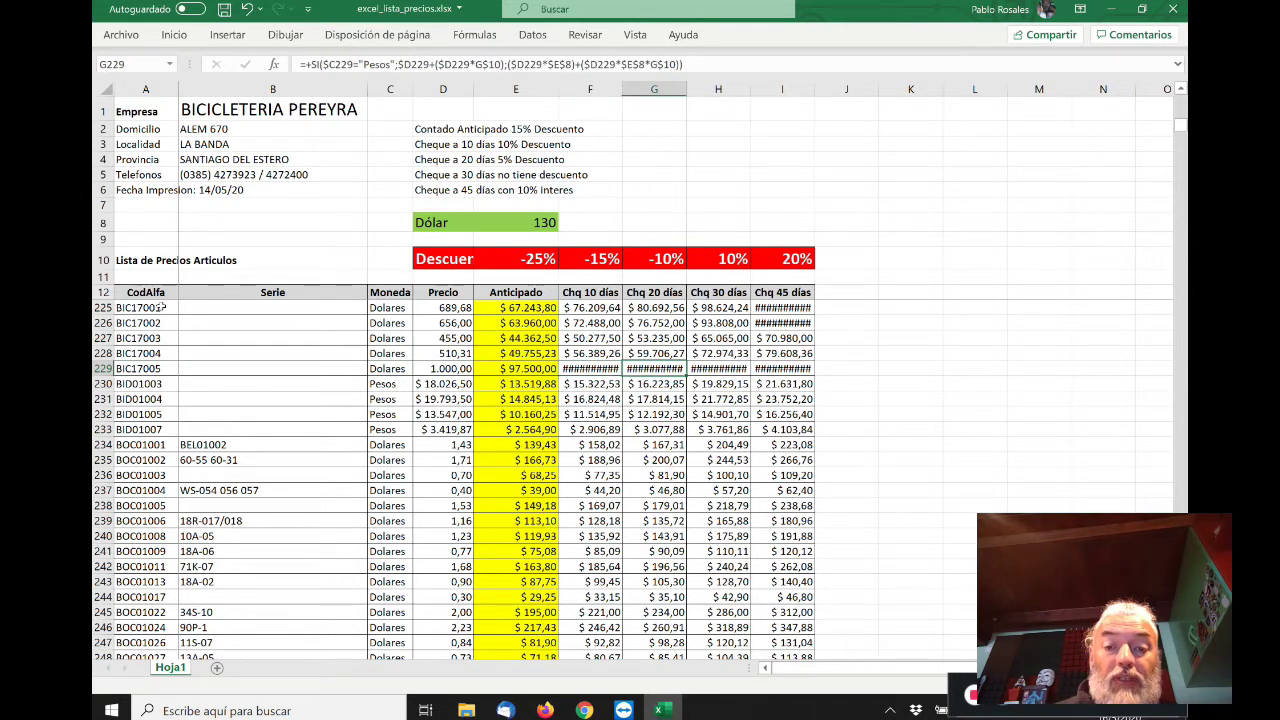
{"action": "key", "text": "Left"}
{"action": "key", "text": "Left"}
{"action": "key", "text": "Left"}
{"action": "key", "text": "Up"}
{"action": "key", "text": "Up"}
{"action": "key", "text": "Up"}
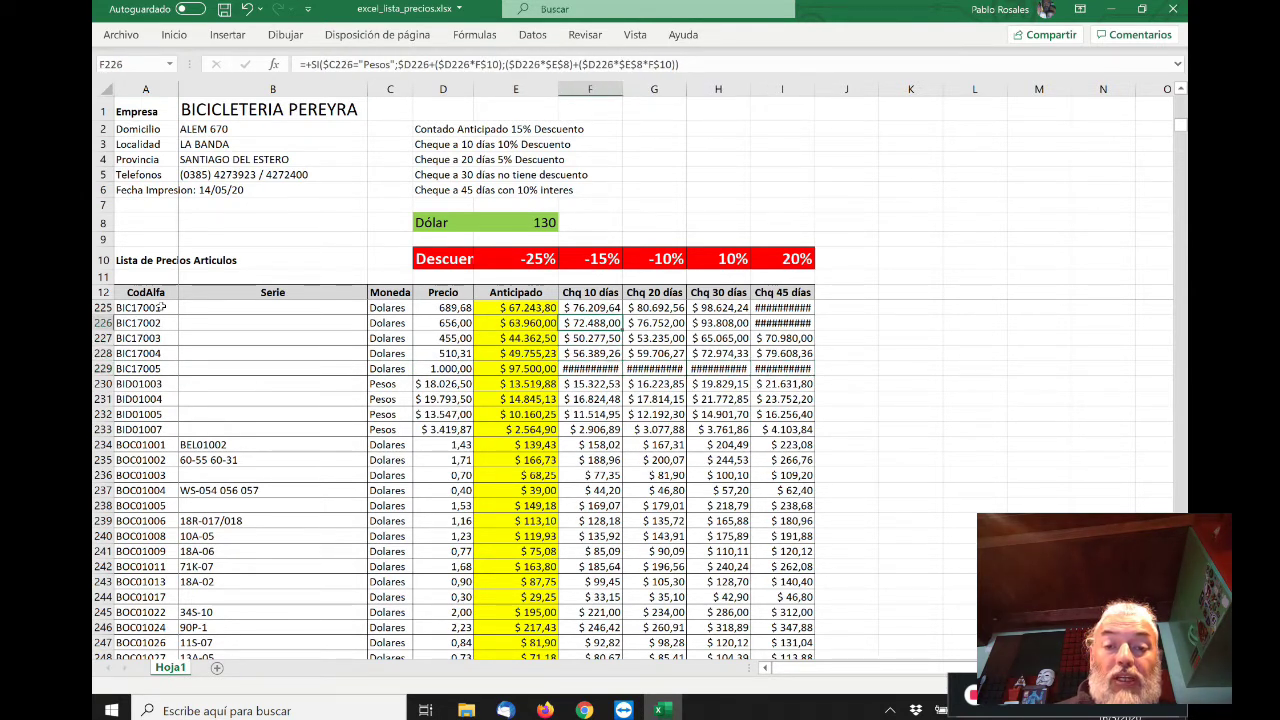
{"action": "key", "text": "Right"}
{"action": "key", "text": "Right"}
{"action": "key", "text": "Right"}
{"action": "key", "text": "Down"}
{"action": "key", "text": "Down"}
{"action": "key", "text": "Down"}
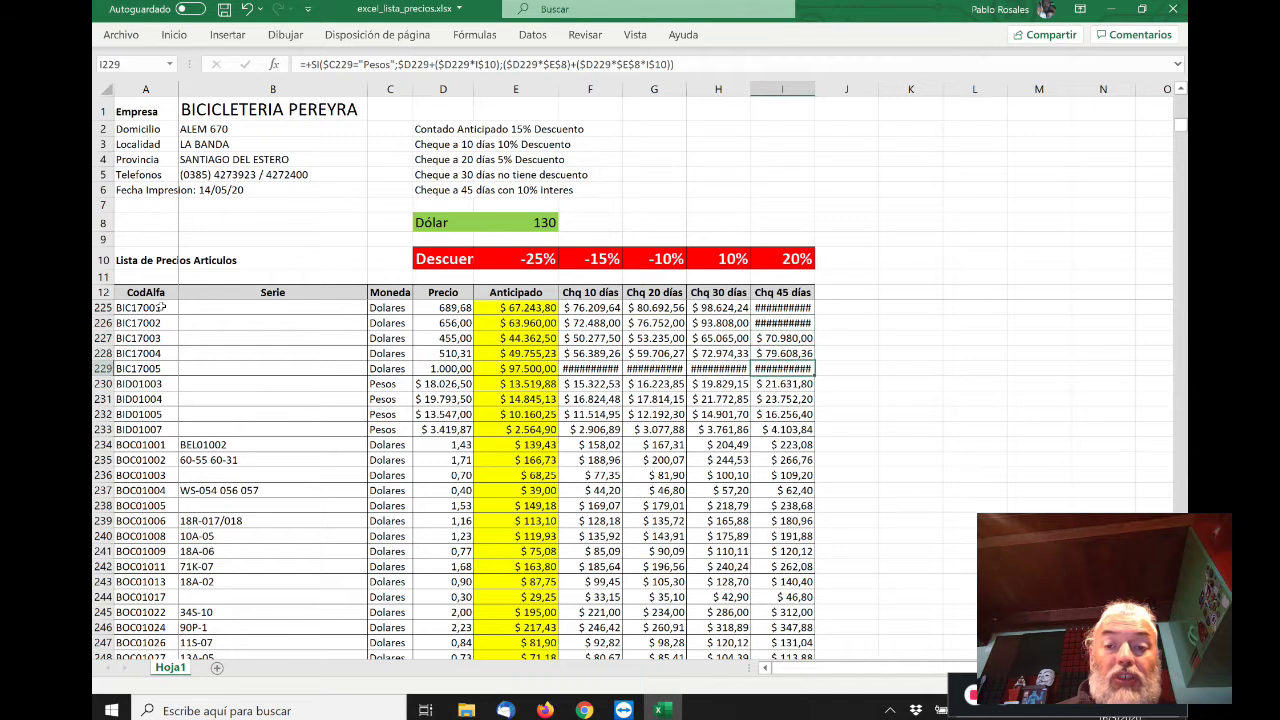
{"action": "key", "text": "Left"}
{"action": "key", "text": "Left"}
{"action": "key", "text": "Left"}
{"action": "key", "text": "Right"}
{"action": "key", "text": "Right"}
{"action": "key", "text": "Right"}
{"action": "key", "text": "Left"}
{"action": "key", "text": "Left"}
{"action": "key", "text": "Left"}
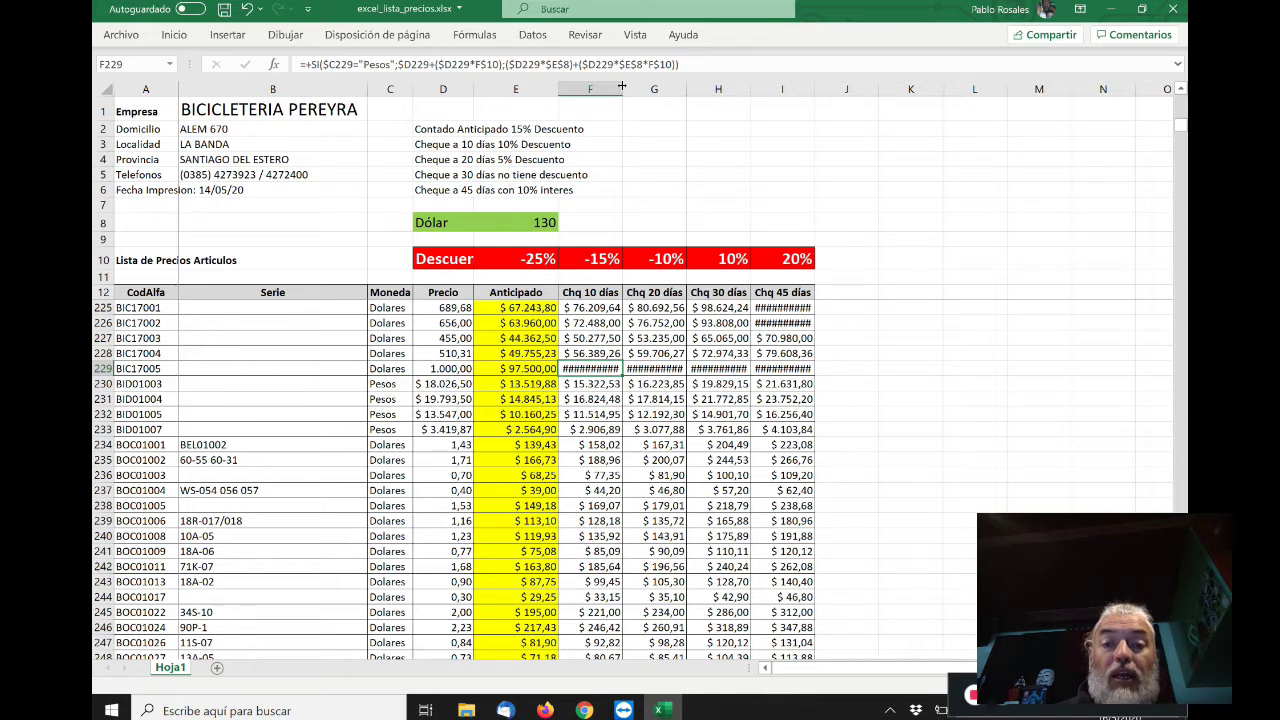
- Autofit the widths of the Chq 10, Chq 20, Chq 30 and Chq 45 días columns (F to I) to their contents
{"action": "left_click_drag", "start_coordinate": [621, 90], "coordinate": [645, 92]}
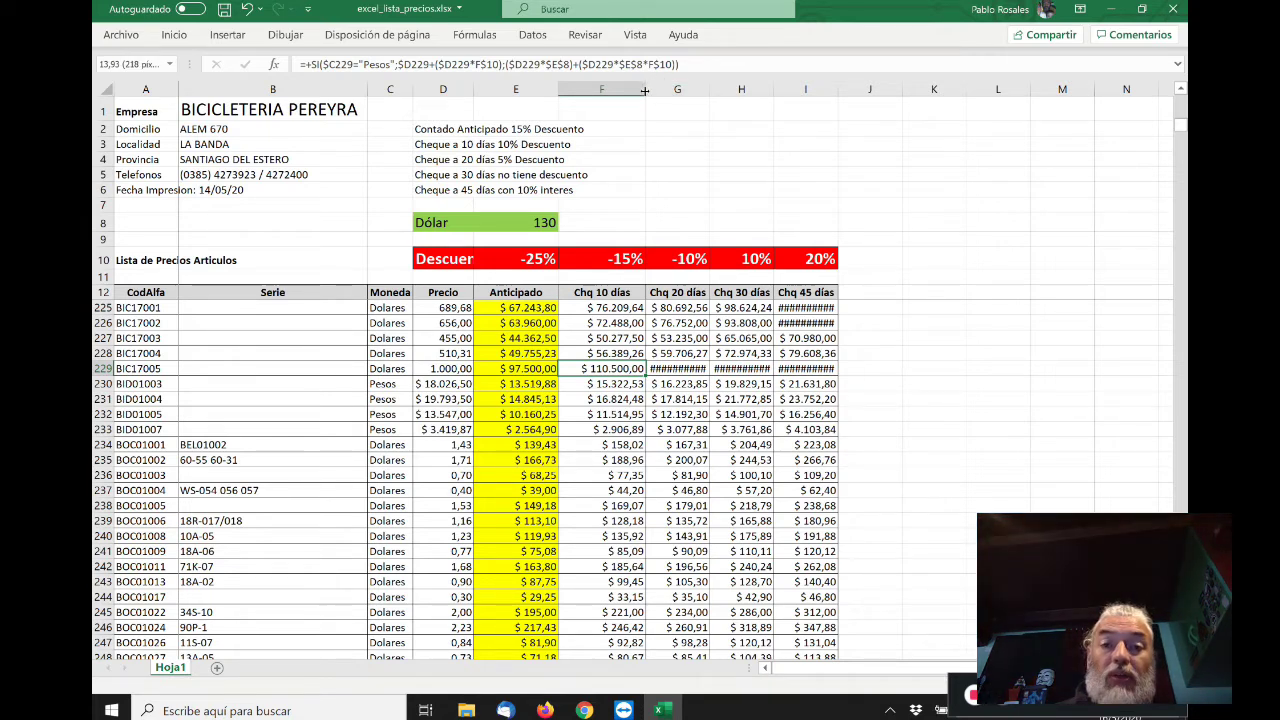
{"action": "double_click", "coordinate": [645, 90]}
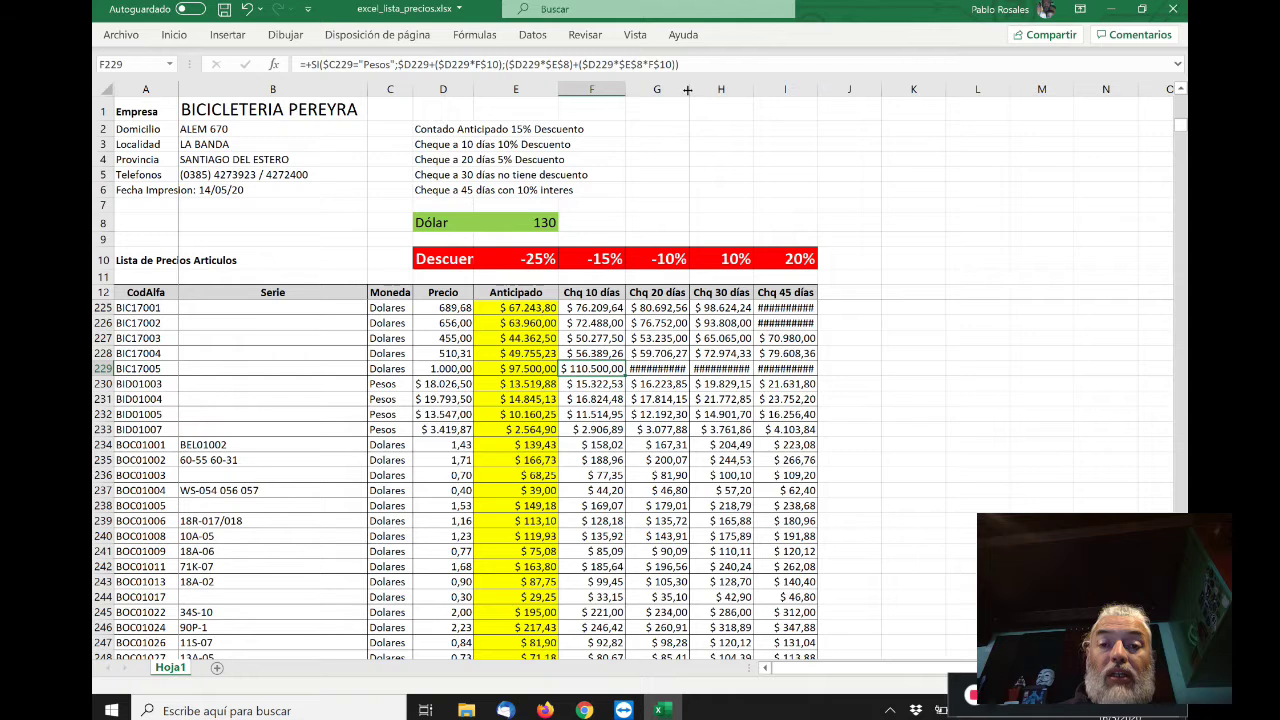
{"action": "double_click", "coordinate": [688, 90]}
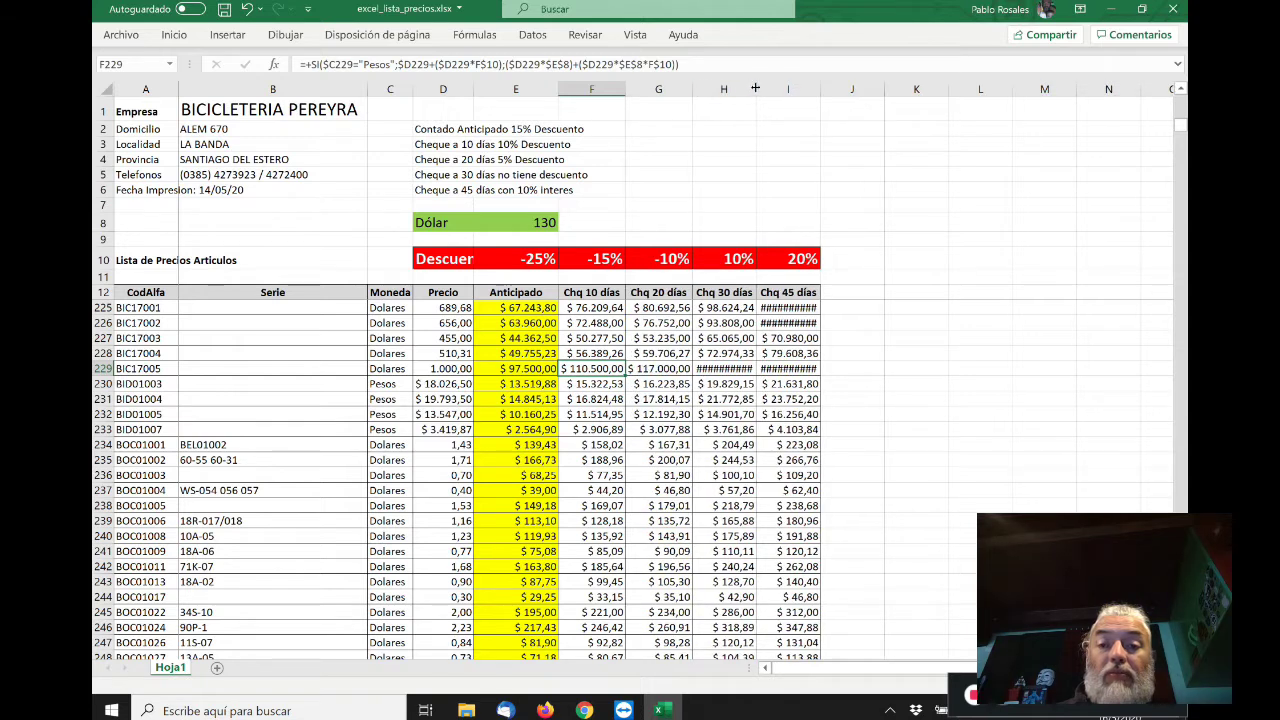
{"action": "double_click", "coordinate": [757, 90]}
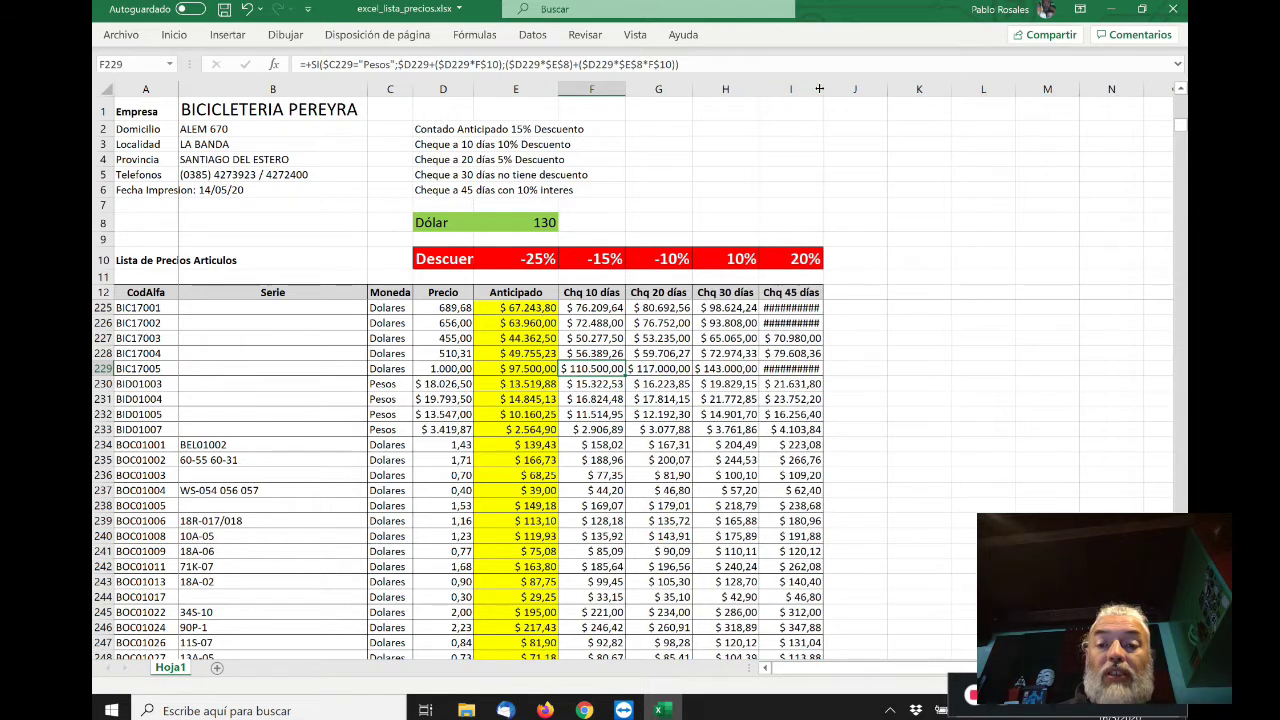
{"action": "double_click", "coordinate": [819, 89]}
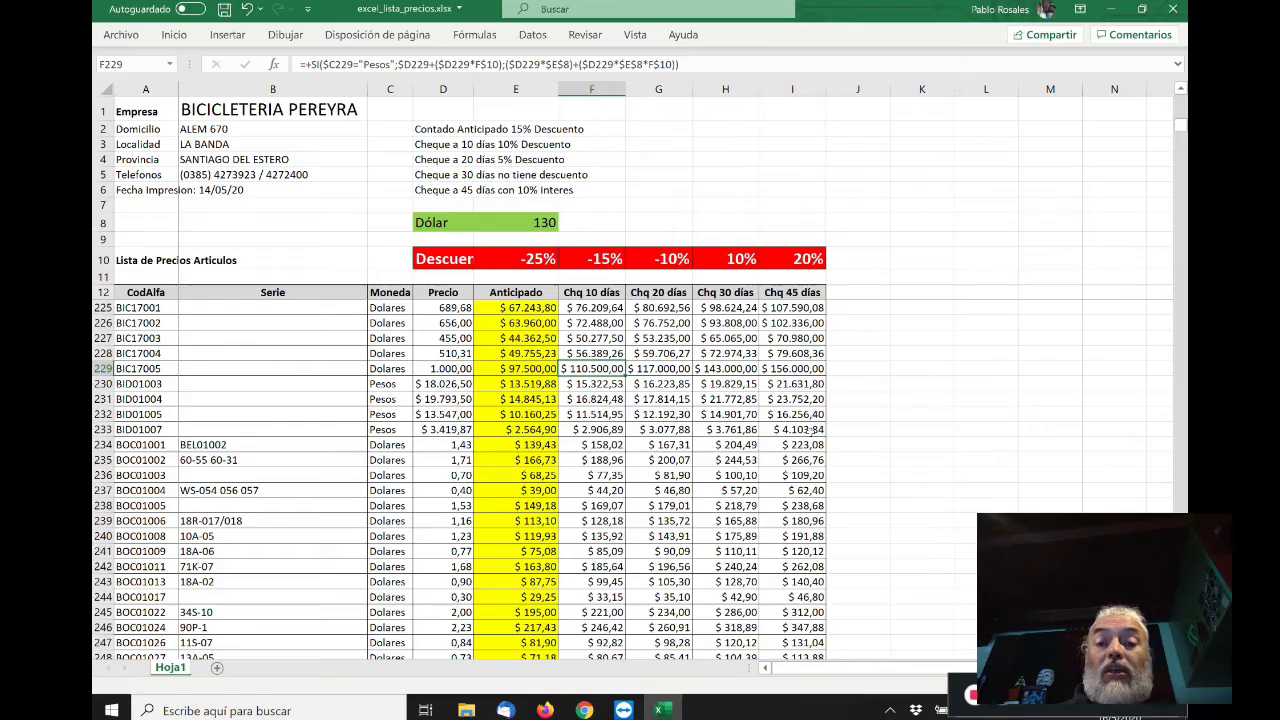
- Examine the fitted price columns down the Chq 10 días column, from the BOC01 codes to the CAÑ codes around row 505
{"action": "key", "text": "Page_Down"}
{"action": "key", "text": "Page_Down"}
{"action": "key", "text": "Page_Down"}
{"action": "key", "text": "Page_Down"}
{"action": "key", "text": "Page_Down"}
{"action": "key", "text": "Page_Down"}
{"action": "key", "text": "Page_Down"}
{"action": "key", "text": "Page_Down"}
{"action": "key", "text": "Page_Down"}
{"action": "key", "text": "Page_Down"}
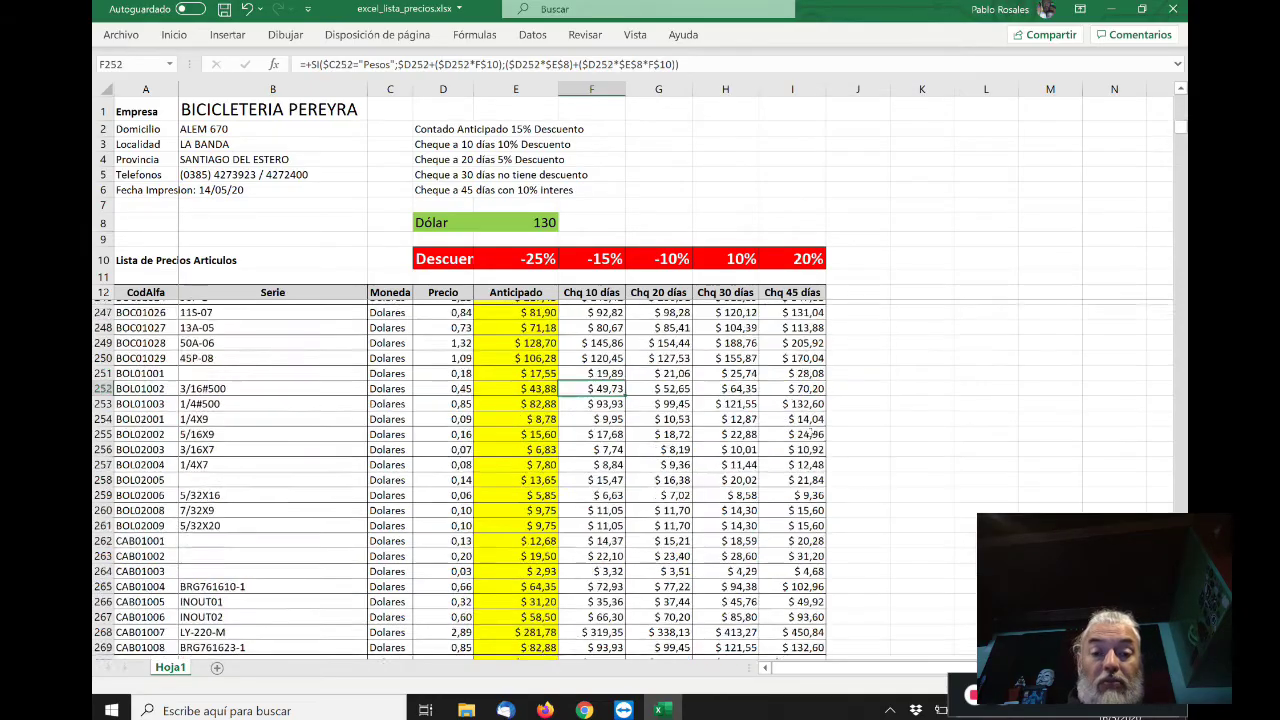
{"action": "key", "text": "Page_Down"}
{"action": "key", "text": "Page_Down"}
{"action": "key", "text": "Page_Down"}
{"action": "key", "text": "Page_Down"}
{"action": "key", "text": "Page_Down"}
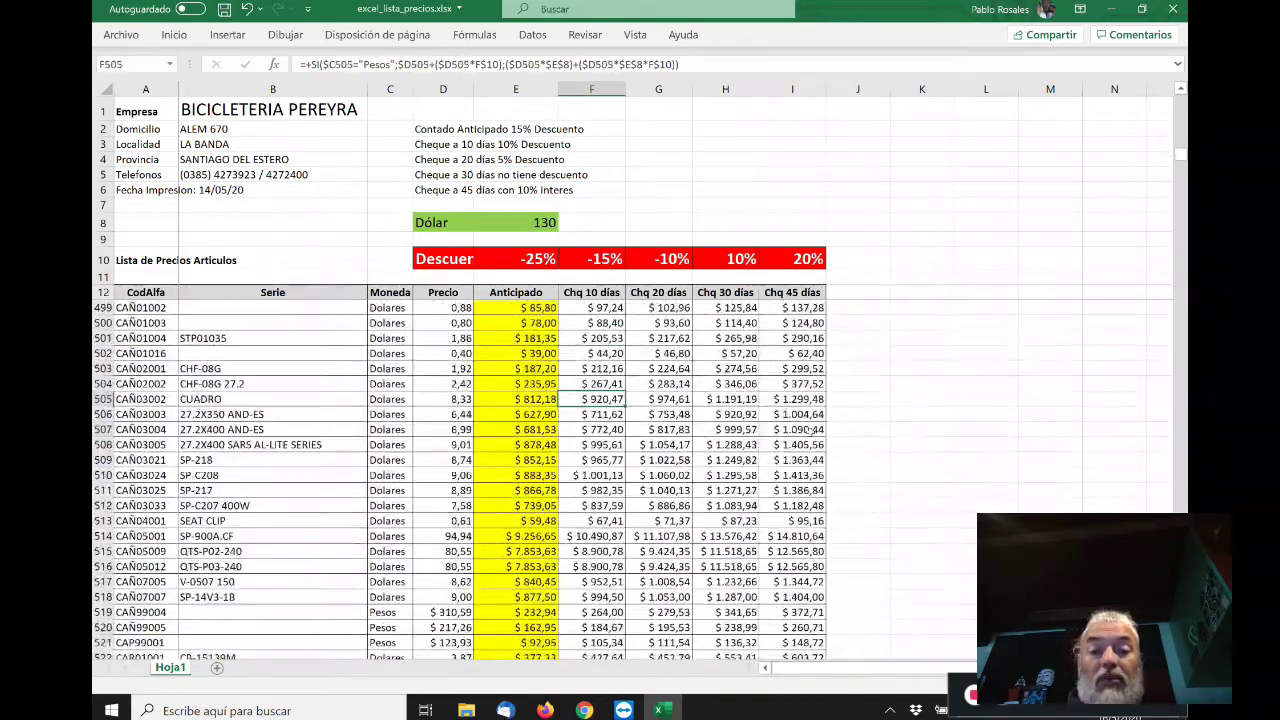
- Return up the Chq 10 días column to the first articles, at article ACE01006 in row 17
{"action": "key", "text": "Page_Up"}
{"action": "key", "text": "Page_Up"}
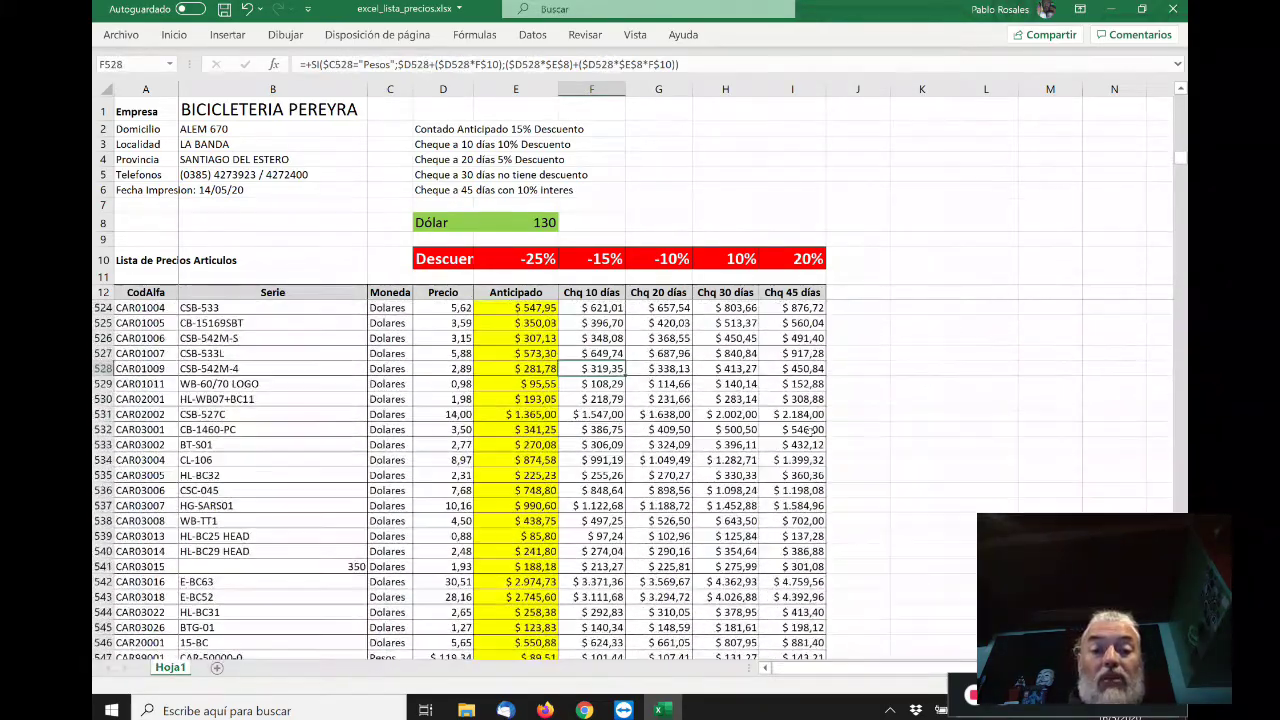
{"action": "key", "text": "Page_Up"}
{"action": "key", "text": "Page_Up"}
{"action": "key", "text": "Page_Up"}
{"action": "key", "text": "Page_Up"}
{"action": "key", "text": "Page_Up"}
{"action": "key", "text": "Page_Up"}
{"action": "key", "text": "Page_Up"}
{"action": "key", "text": "Page_Up"}
{"action": "key", "text": "Page_Up"}
{"action": "key", "text": "Page_Up"}
{"action": "key", "text": "Page_Up"}
{"action": "key", "text": "Page_Up"}
{"action": "key", "text": "Page_Up"}
{"action": "key", "text": "Page_Up"}
{"action": "key", "text": "Page_Up"}
{"action": "key", "text": "Page_Up"}
{"action": "key", "text": "Page_Up"}
{"action": "key", "text": "Page_Up"}
{"action": "key", "text": "Page_Up"}
{"action": "key", "text": "Page_Up"}
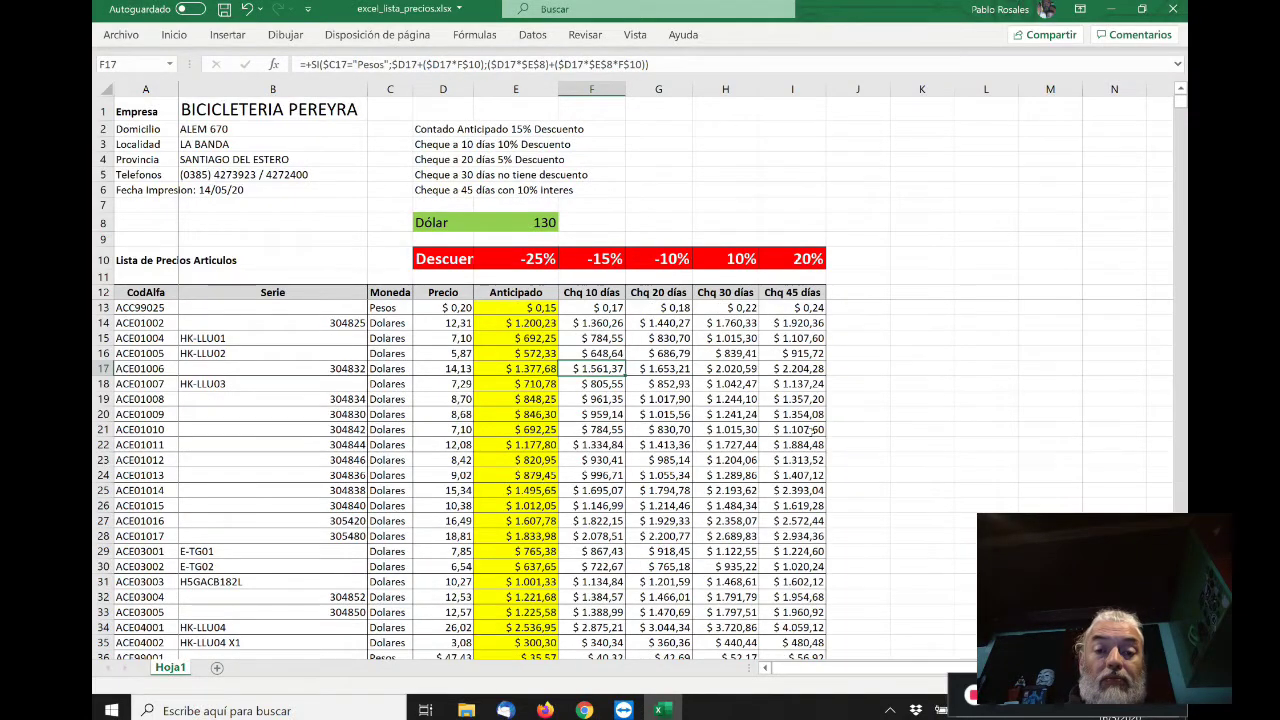
- Go up the Chq 10 días column to the payment terms at the head of the sheet, at F2
{"action": "key", "text": "Up"}
{"action": "key", "text": "Up"}
{"action": "key", "text": "Up"}
{"action": "key", "text": "Up"}
{"action": "key", "text": "Up"}
{"action": "key", "text": "Up"}
{"action": "key", "text": "Up"}
{"action": "key", "text": "Up"}
{"action": "key", "text": "Up"}
{"action": "key", "text": "Up"}
{"action": "key", "text": "Up"}
{"action": "key", "text": "Up"}
{"action": "key", "text": "Up"}
{"action": "key", "text": "Up"}
{"action": "key", "text": "Up"}
{"action": "key", "text": "Down"}
{"action": "key", "text": "Down"}
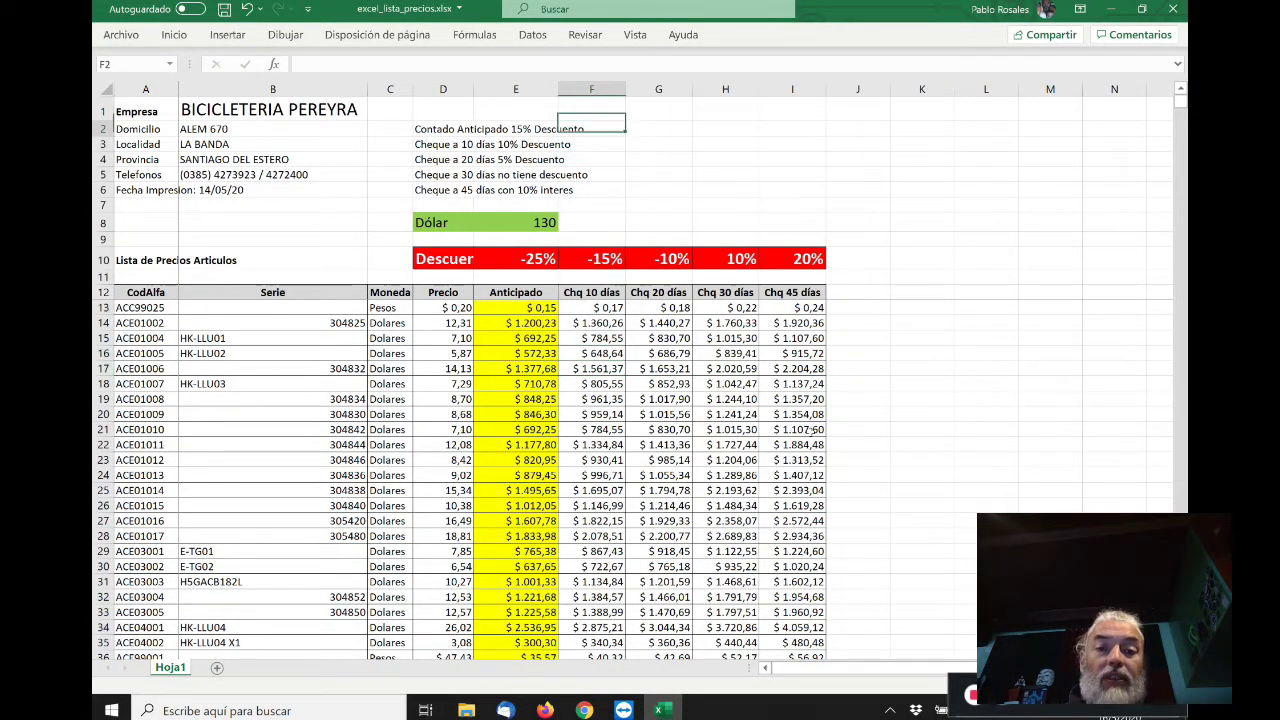
- Examine the discount percentages in row 10, going along the row to the Chq 45 días percentage in I10
{"action": "key", "text": "Down"}
{"action": "key", "text": "Down"}
{"action": "key", "text": "Down"}
{"action": "key", "text": "Down"}
{"action": "key", "text": "Down"}
{"action": "key", "text": "Down"}
{"action": "key", "text": "Down"}
{"action": "key", "text": "Left"}
{"action": "key", "text": "Left"}
{"action": "key", "text": "Left"}
{"action": "key", "text": "Right"}
{"action": "key", "text": "Left"}
{"action": "key", "text": "Left"}
{"action": "key", "text": "Left"}
{"action": "key", "text": "Right"}
{"action": "key", "text": "Right"}
{"action": "key", "text": "Right"}
{"action": "key", "text": "Right"}
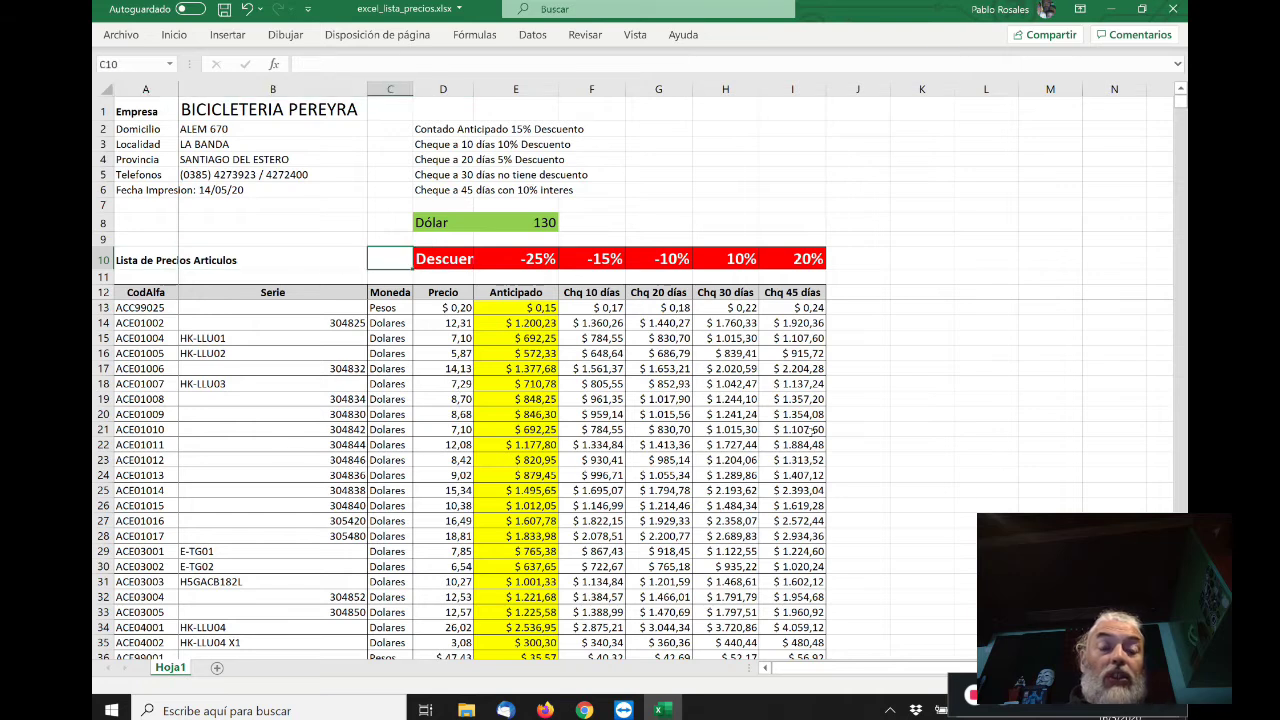
{"action": "key", "text": "Right"}
{"action": "key", "text": "Right"}
{"action": "key", "text": "Right"}
{"action": "key", "text": "Right"}
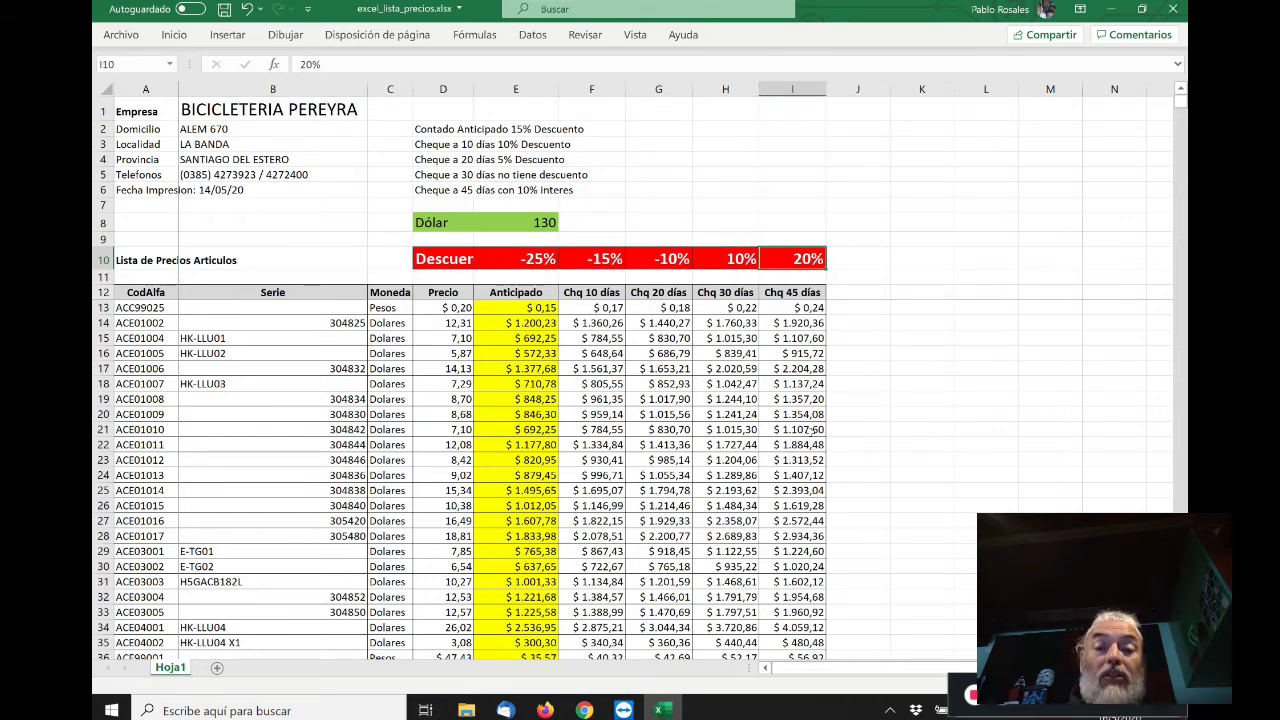
- Go back to the first article, ACC99025, in A13 and examine its row up to the Precio cell
{"action": "key", "text": "Left"}
{"action": "key", "text": "Left"}
{"action": "key", "text": "Left"}
{"action": "key", "text": "Left"}
{"action": "key", "text": "Left"}
{"action": "key", "text": "Left"}
{"action": "key", "text": "Left"}
{"action": "key", "text": "Left"}
{"action": "key", "text": "Down"}
{"action": "key", "text": "Down"}
{"action": "key", "text": "Down"}
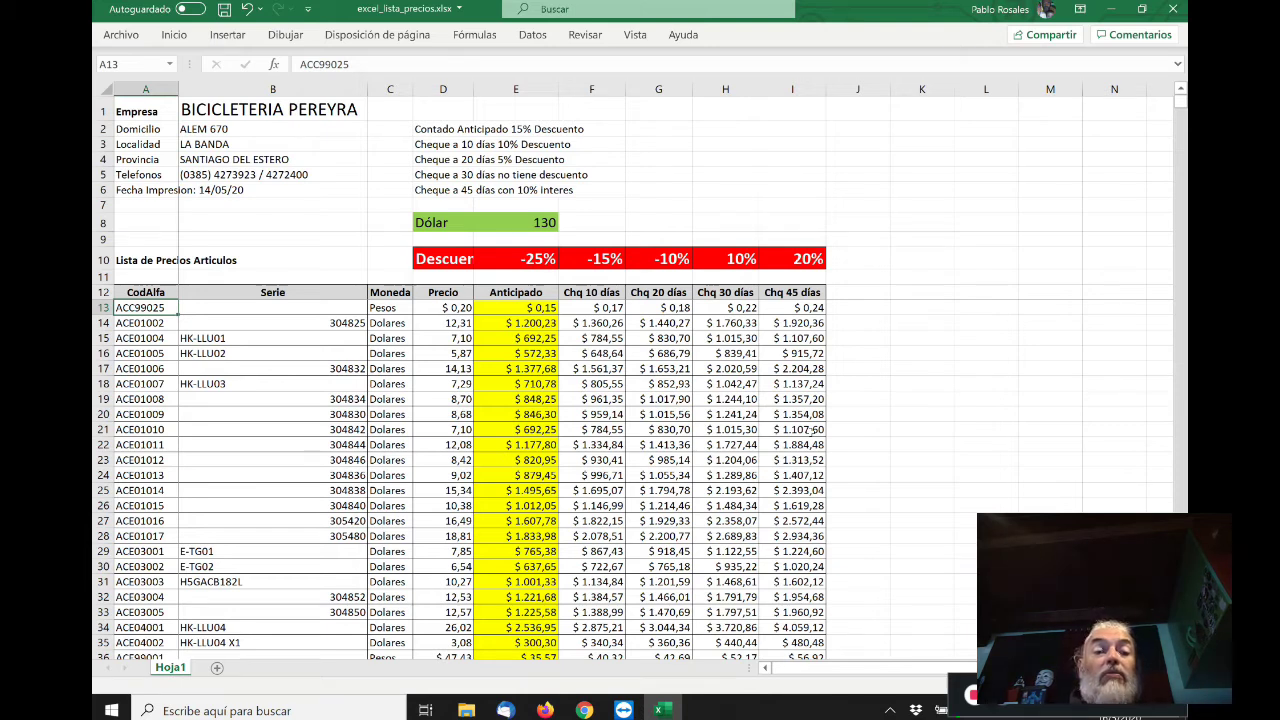
{"action": "key", "text": "Right"}
{"action": "key", "text": "Right"}
{"action": "key", "text": "Right"}
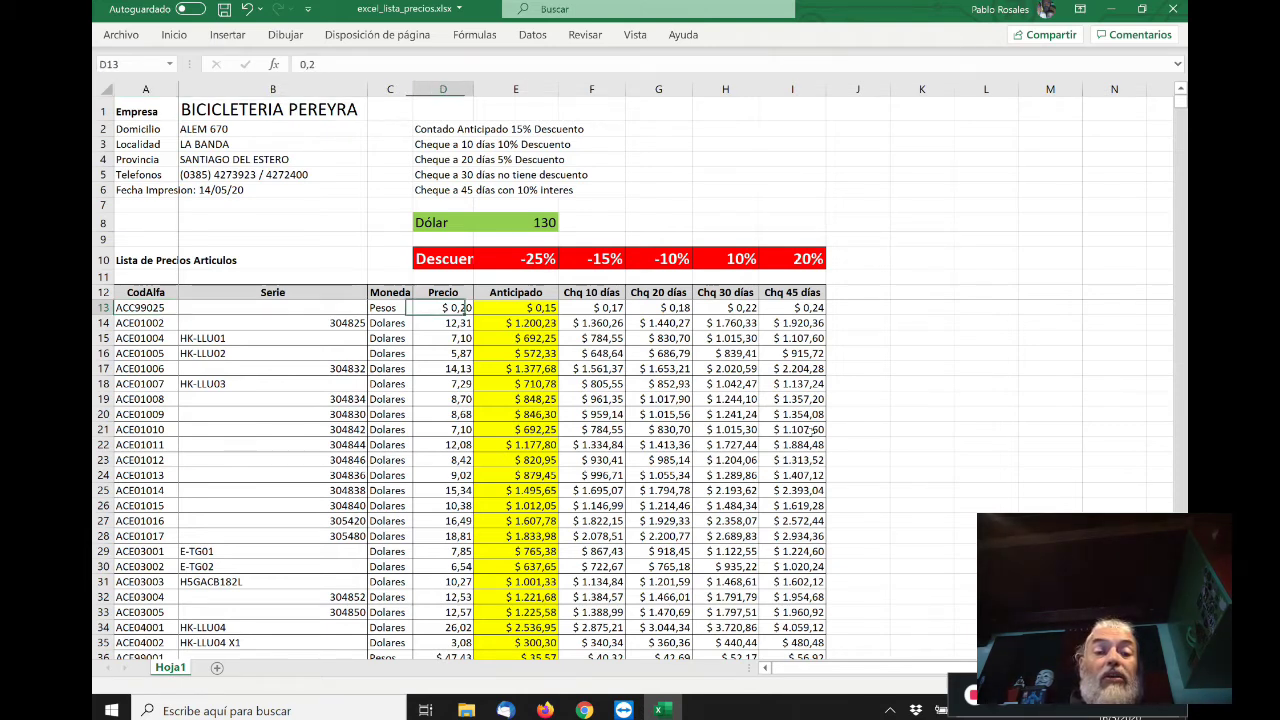
- Clear the Anticipado price of article ACE01016 in E27
{"action": "key", "text": "Right"}
{"action": "key", "text": "Down"}
{"action": "key", "text": "Down"}
{"action": "key", "text": "Down"}
{"action": "key", "text": "Down"}
{"action": "key", "text": "Down"}
{"action": "key", "text": "Down"}
{"action": "key", "text": "Down"}
{"action": "key", "text": "Down"}
{"action": "key", "text": "Down"}
{"action": "key", "text": "Down"}
{"action": "key", "text": "Down"}
{"action": "key", "text": "Down"}
{"action": "key", "text": "Down"}
{"action": "key", "text": "Down"}
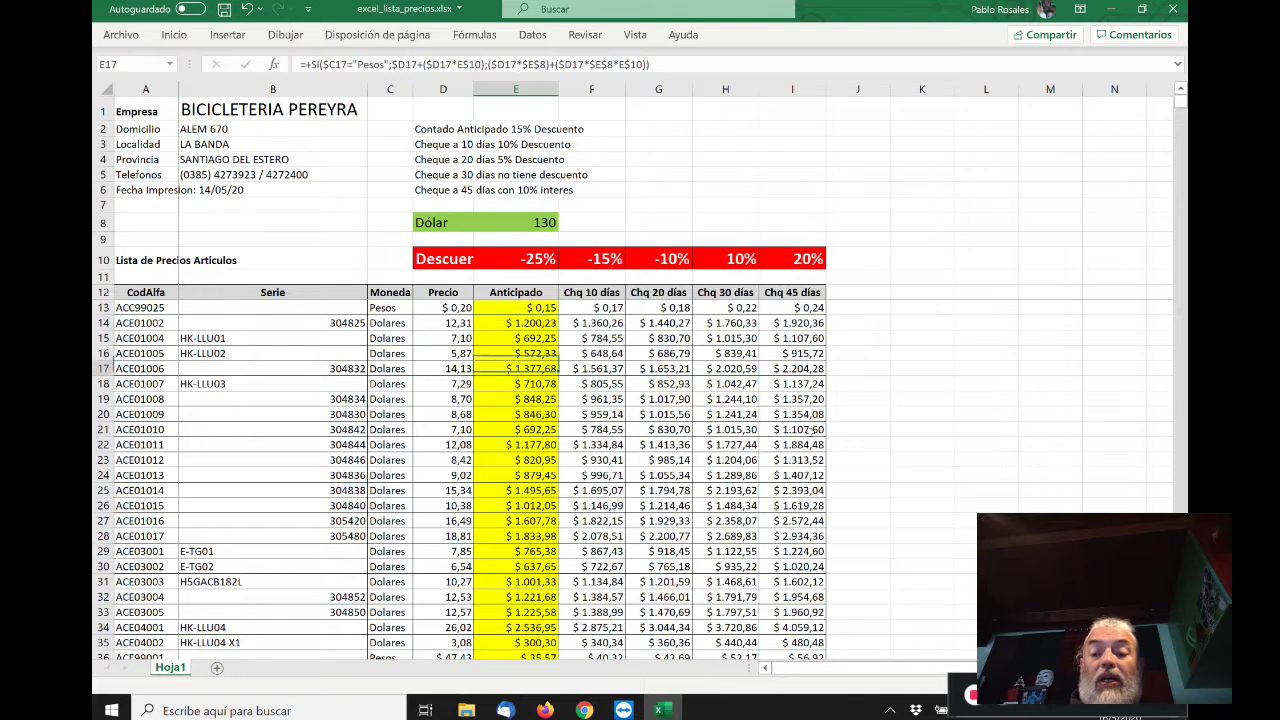
{"action": "key", "text": "Delete"}
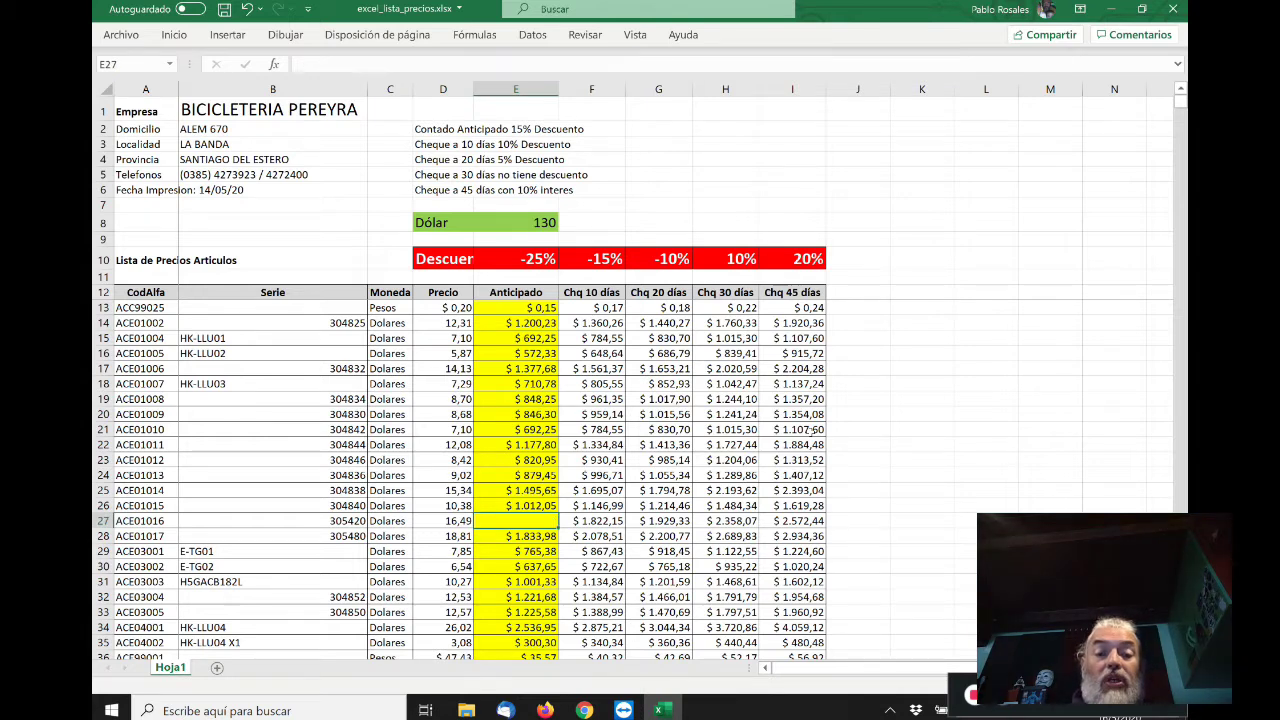
- Restore the cleared Anticipado price formula of article ACE01016 in E27
{"action": "key", "text": "Up"}
{"action": "key", "text": "Down"}
{"action": "key", "text": "Up"}
{"action": "key", "text": "Down"}
{"action": "key", "text": "ctrl+d"}
- Set the Dólar rate in E8 to 110
{"action": "key", "text": "Up"}
{"action": "key", "text": "Up"}
{"action": "key", "text": "Up"}
{"action": "key", "text": "Up"}
{"action": "key", "text": "Up"}
{"action": "key", "text": "Up"}
{"action": "key", "text": "Up"}
{"action": "key", "text": "Up"}
{"action": "key", "text": "Up"}
{"action": "key", "text": "Up"}
{"action": "key", "text": "Up"}
{"action": "key", "text": "Up"}
{"action": "key", "text": "Up"}
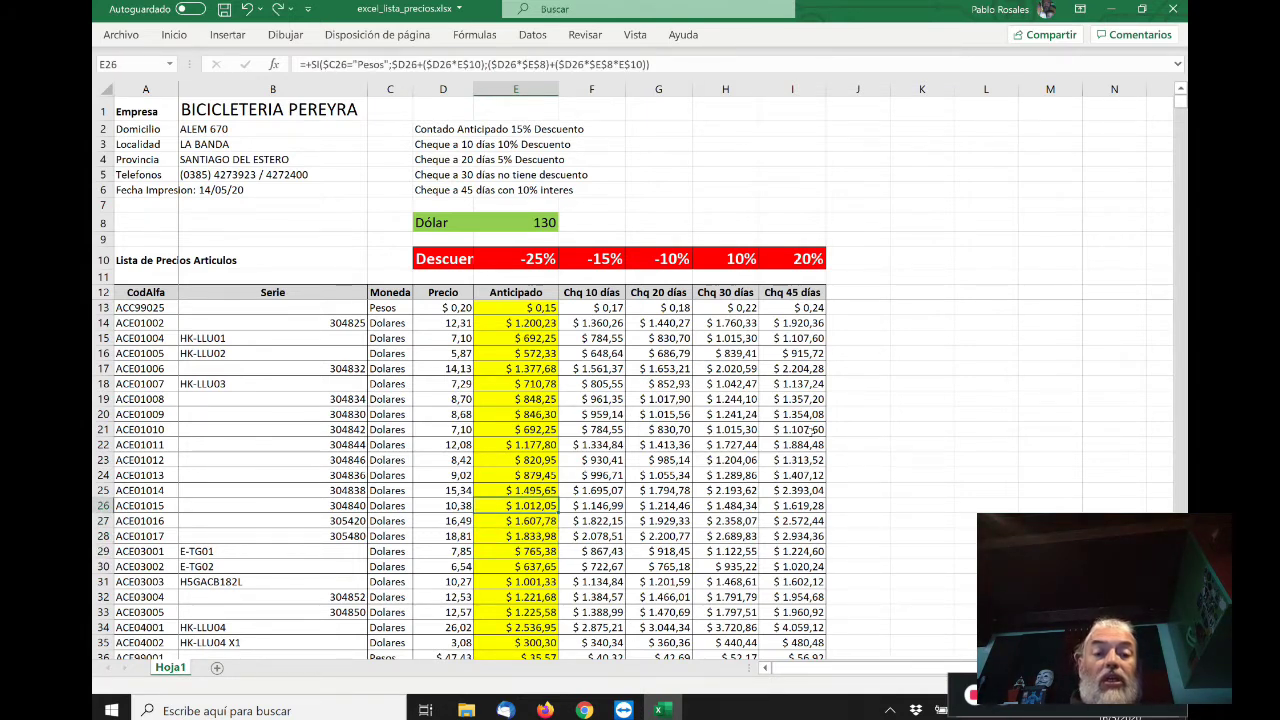
{"action": "key", "text": "Up"}
{"action": "key", "text": "Up"}
{"action": "key", "text": "Up"}
{"action": "key", "text": "Up"}
{"action": "key", "text": "Up"}
{"action": "key", "text": "Up"}
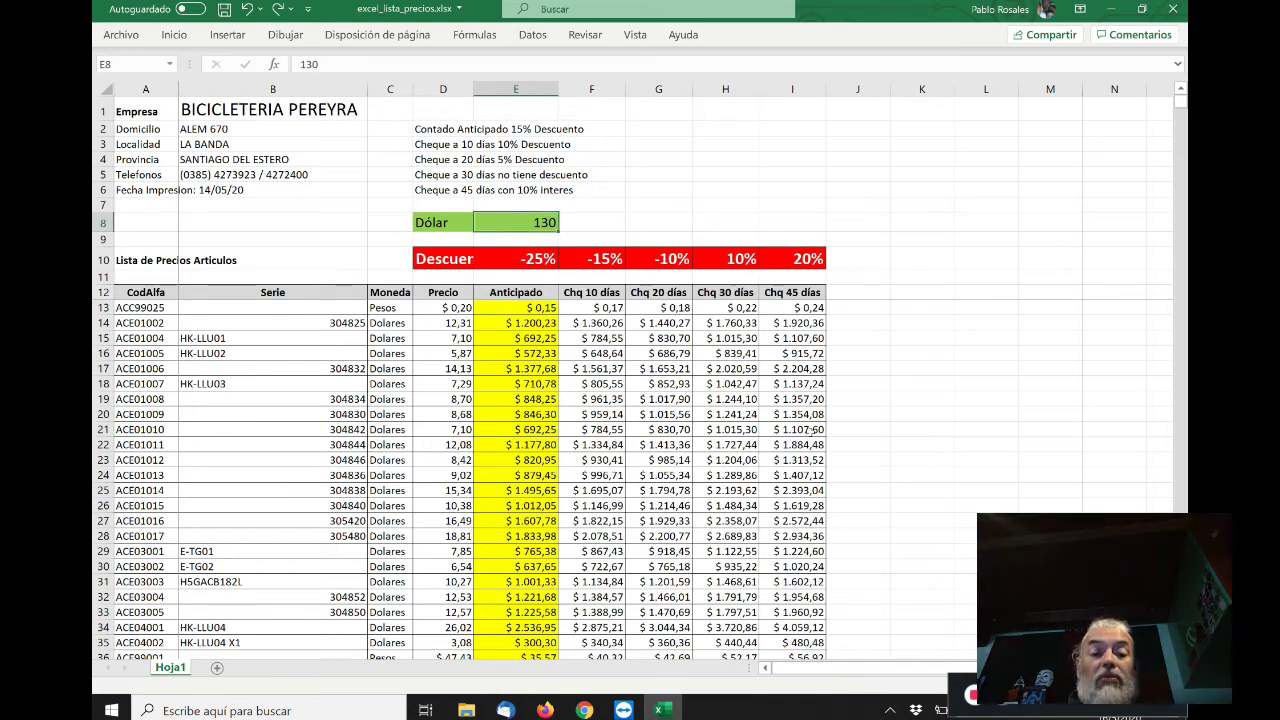
{"action": "type", "text": "110"}
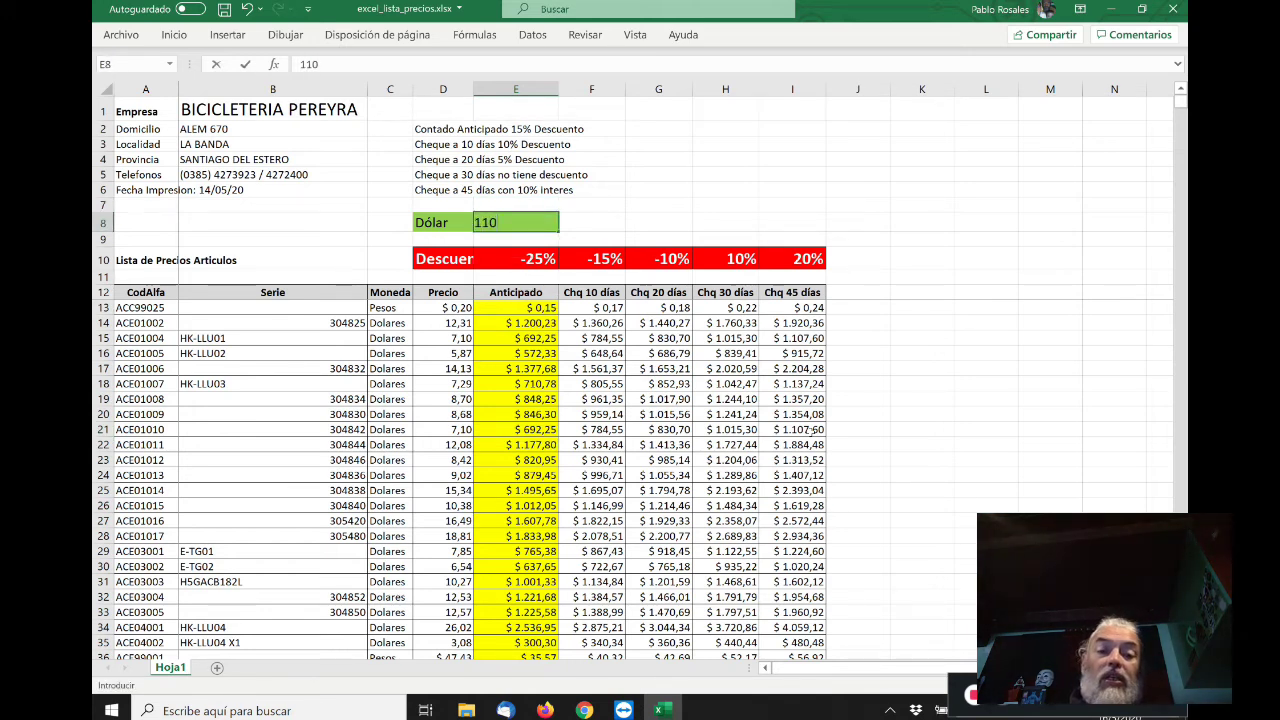
{"action": "key", "text": "Return"}
- Examine the recalculated article prices below the Dólar rate and the discount row
{"action": "key", "text": "Down"}
{"action": "key", "text": "Down"}
{"action": "key", "text": "Down"}
{"action": "key", "text": "Down"}
{"action": "key", "text": "Down"}
{"action": "key", "text": "Down"}
{"action": "key", "text": "Down"}
{"action": "key", "text": "Down"}
{"action": "key", "text": "Down"}
{"action": "key", "text": "Down"}
{"action": "key", "text": "Down"}
{"action": "key", "text": "Down"}
{"action": "key", "text": "Down"}
{"action": "key", "text": "Down"}
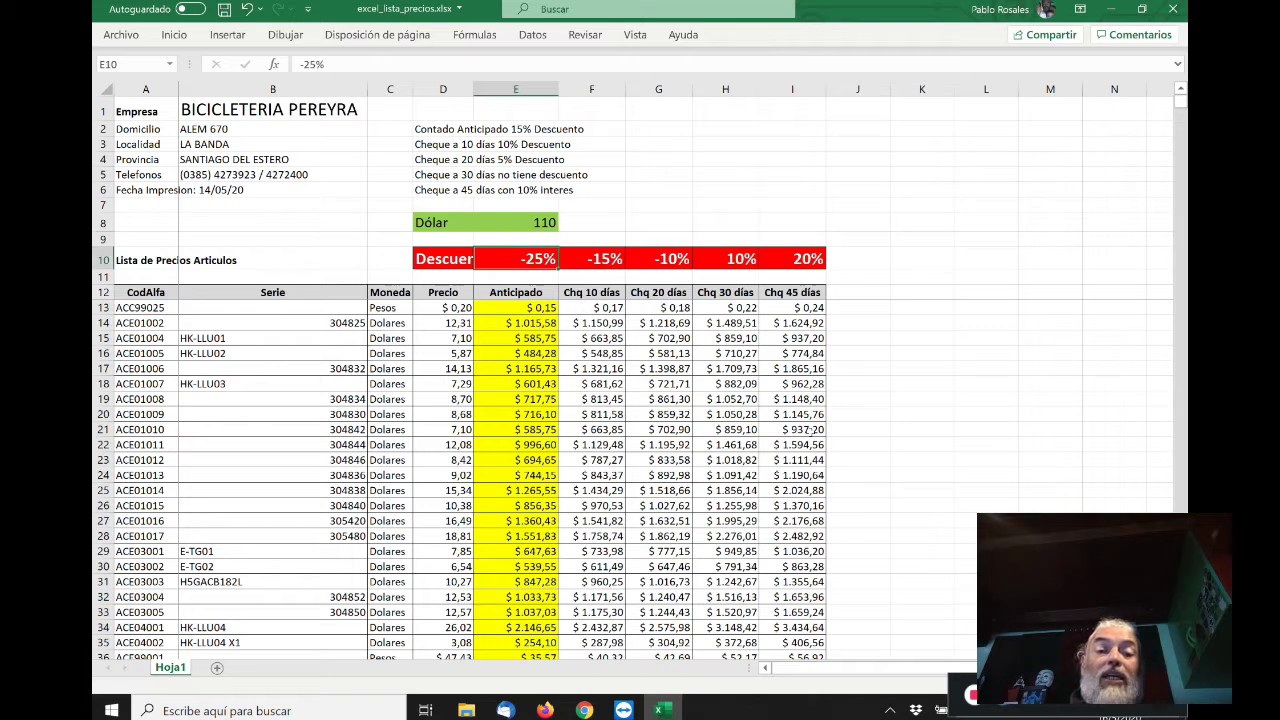
- Set the Dólar rate in E8 back to 130
{"action": "key", "text": "ctrl+Up"}
{"action": "key", "text": "ctrl+Up"}
{"action": "key", "text": "ctrl+Up"}
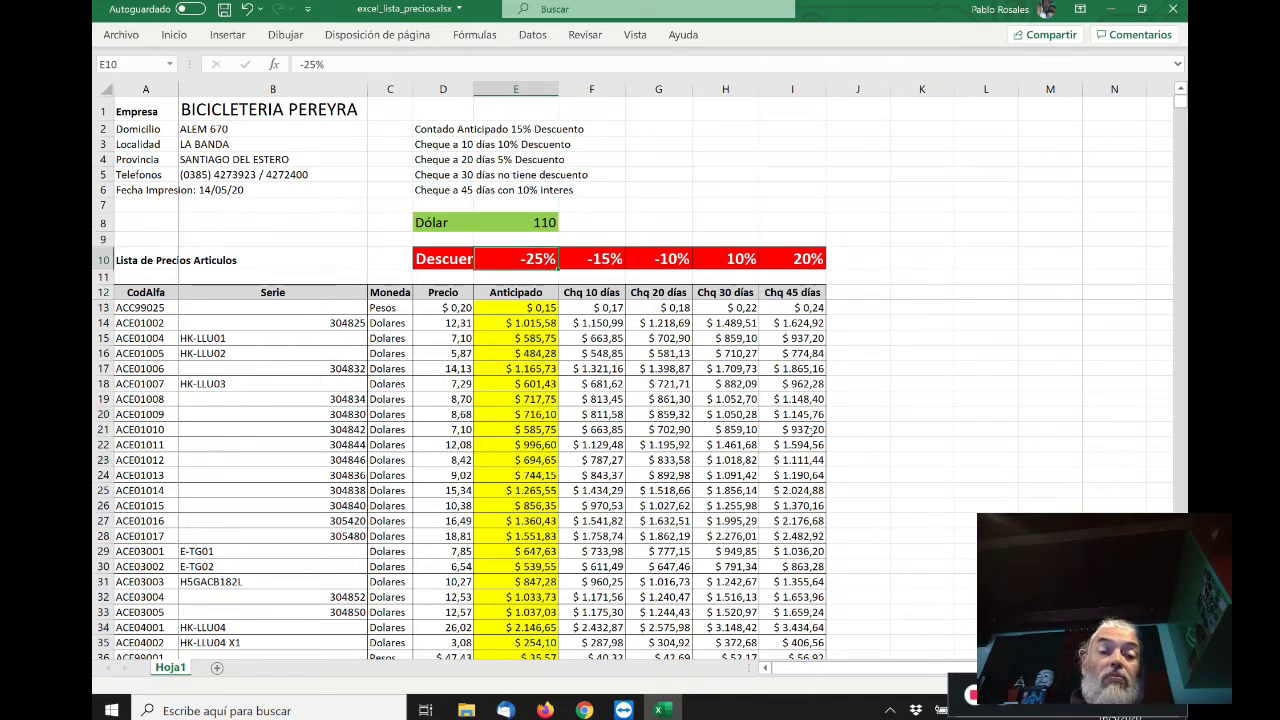
{"action": "type", "text": "130"}
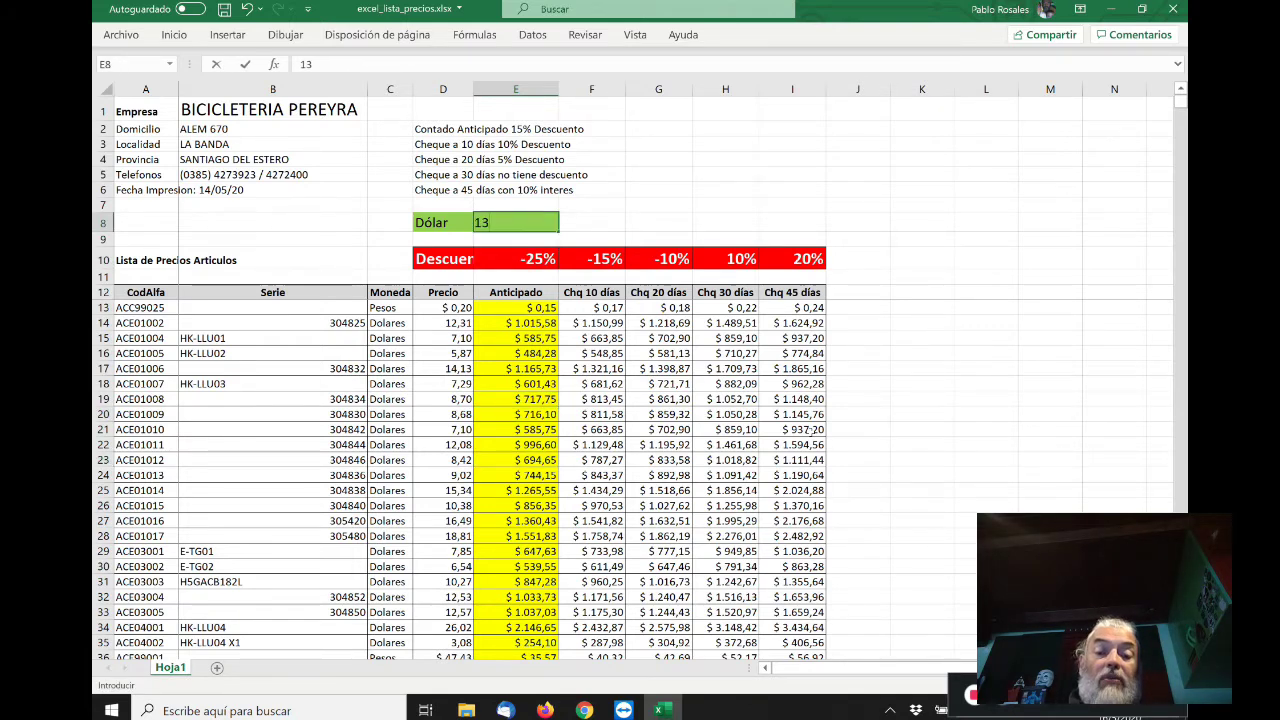
{"action": "key", "text": "Return"}
- Go down from the Dólar rate to the column headings and along row 12 to the Serie heading
{"action": "key", "text": "Up"}
{"action": "key", "text": "Down"}
{"action": "key", "text": "Down"}
{"action": "key", "text": "Down"}
{"action": "key", "text": "Down"}
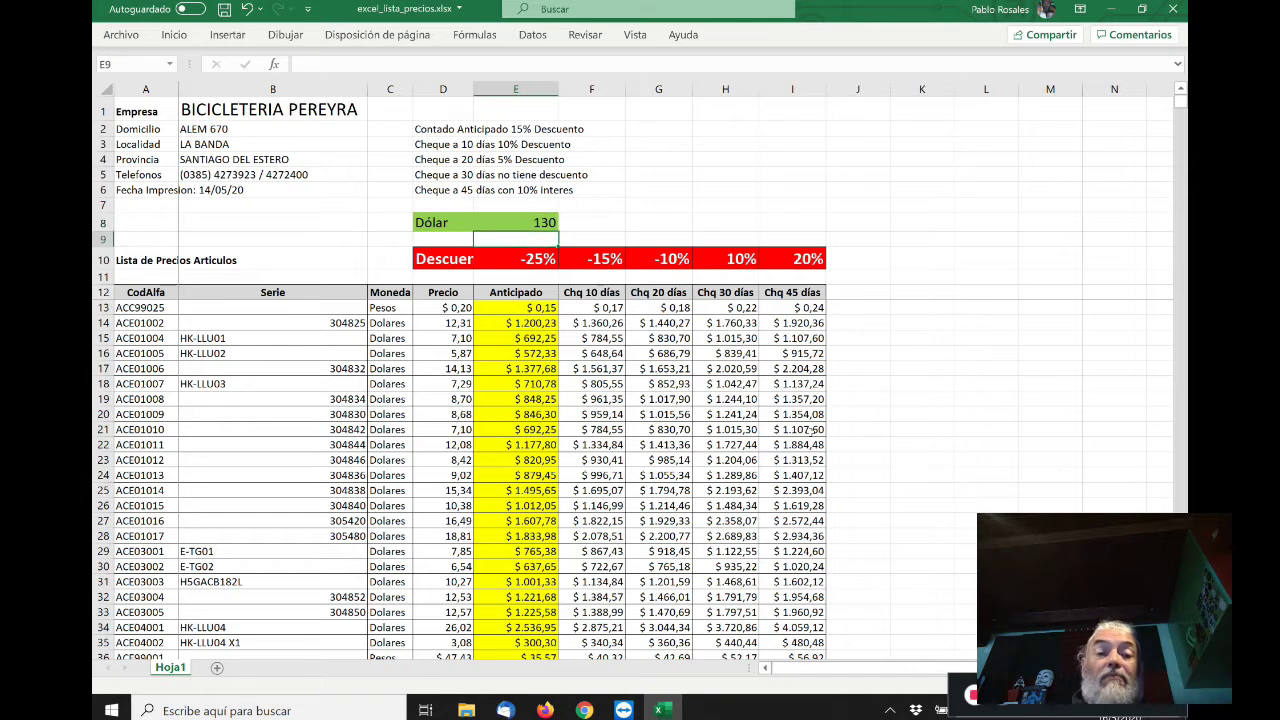
{"action": "key", "text": "Left"}
{"action": "key", "text": "Left"}
{"action": "key", "text": "Left"}
{"action": "key", "text": "Left"}
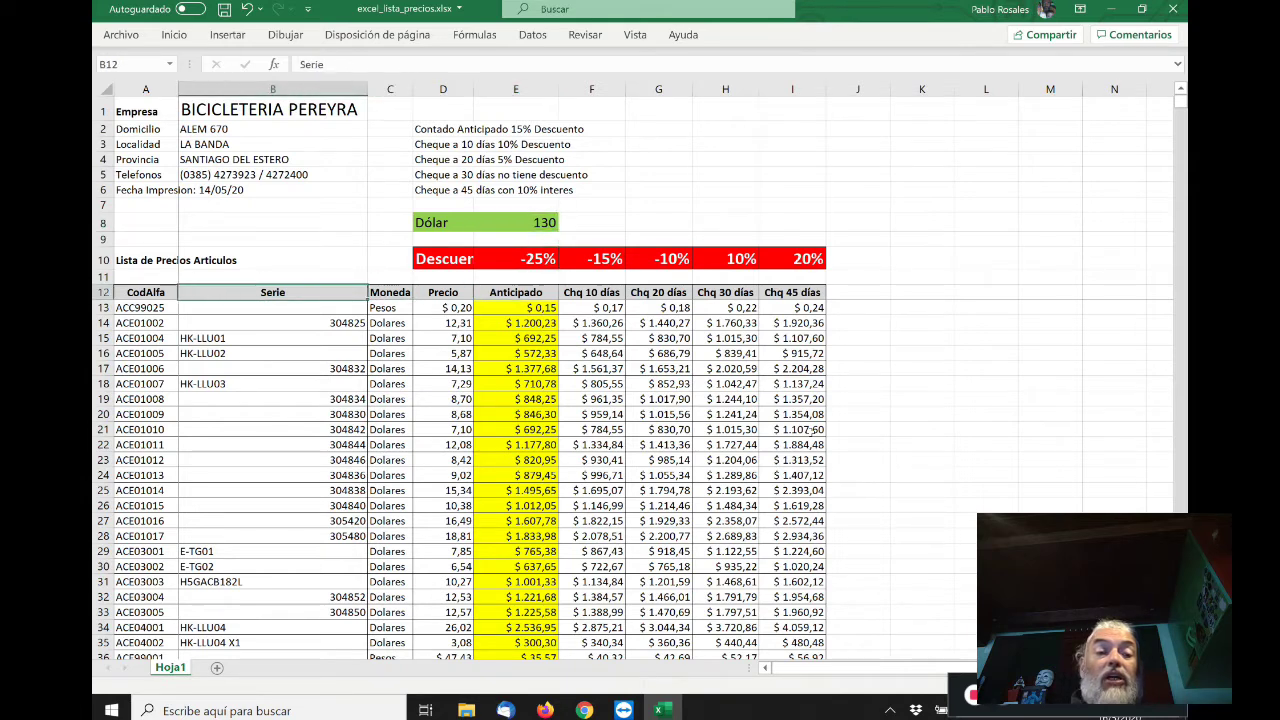
- Look through the article rows below the frozen headings, down to row 64
{"action": "key", "text": "Down"}
{"action": "key", "text": "Down"}
{"action": "key", "text": "Down"}
{"action": "key", "text": "Down"}
{"action": "key", "text": "Down"}
{"action": "key", "text": "Down"}
{"action": "key", "text": "Down"}
{"action": "key", "text": "Down"}
{"action": "key", "text": "Down"}
{"action": "key", "text": "Down"}
{"action": "key", "text": "Down"}
{"action": "key", "text": "Down"}
{"action": "key", "text": "Down"}
{"action": "key", "text": "Down"}
{"action": "key", "text": "Down"}
{"action": "key", "text": "Down"}
{"action": "key", "text": "Down"}
{"action": "key", "text": "Down"}
{"action": "key", "text": "Down"}
{"action": "key", "text": "Down"}
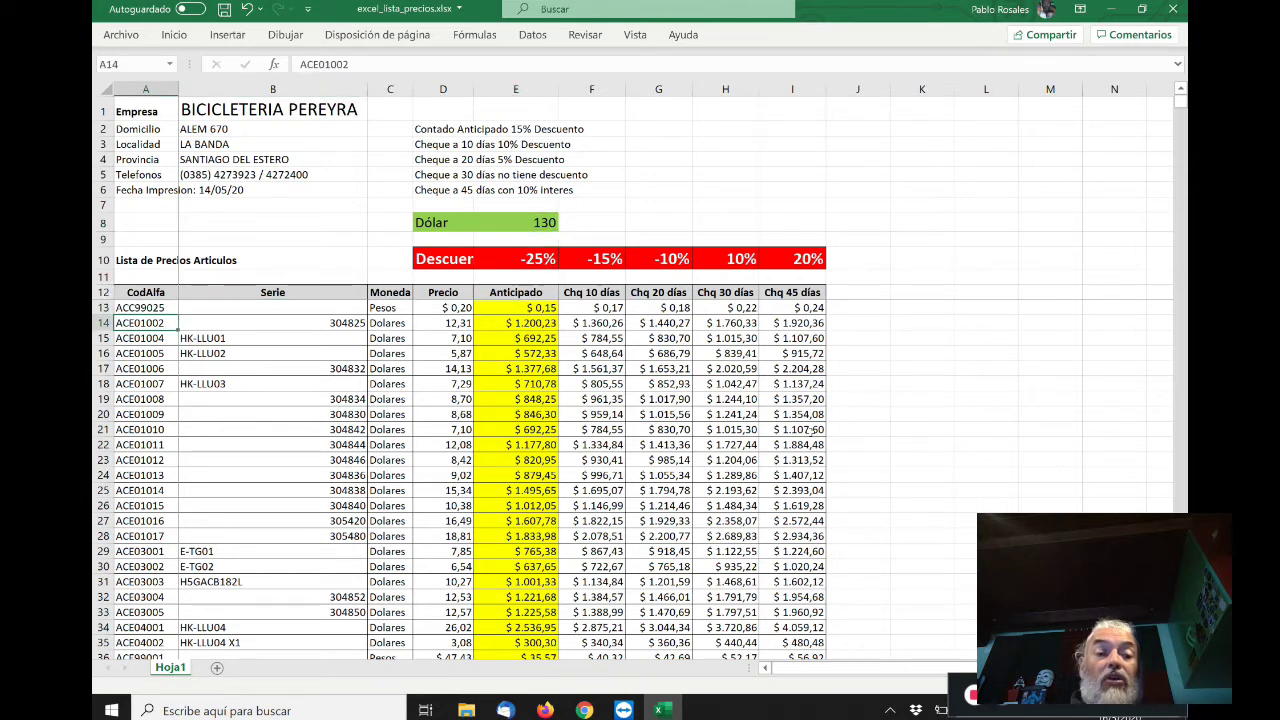
{"action": "key", "text": "Down"}
{"action": "key", "text": "Down"}
{"action": "key", "text": "Down"}
{"action": "key", "text": "Down"}
{"action": "key", "text": "Down"}
{"action": "key", "text": "Down"}
{"action": "key", "text": "Down"}
{"action": "key", "text": "Down"}
{"action": "key", "text": "Down"}
{"action": "key", "text": "Down"}
{"action": "key", "text": "Down"}
{"action": "key", "text": "Down"}
{"action": "key", "text": "Down"}
{"action": "key", "text": "Down"}
{"action": "key", "text": "Down"}
{"action": "key", "text": "Down"}
{"action": "key", "text": "Down"}
{"action": "key", "text": "Down"}
{"action": "key", "text": "Down"}
{"action": "key", "text": "Down"}
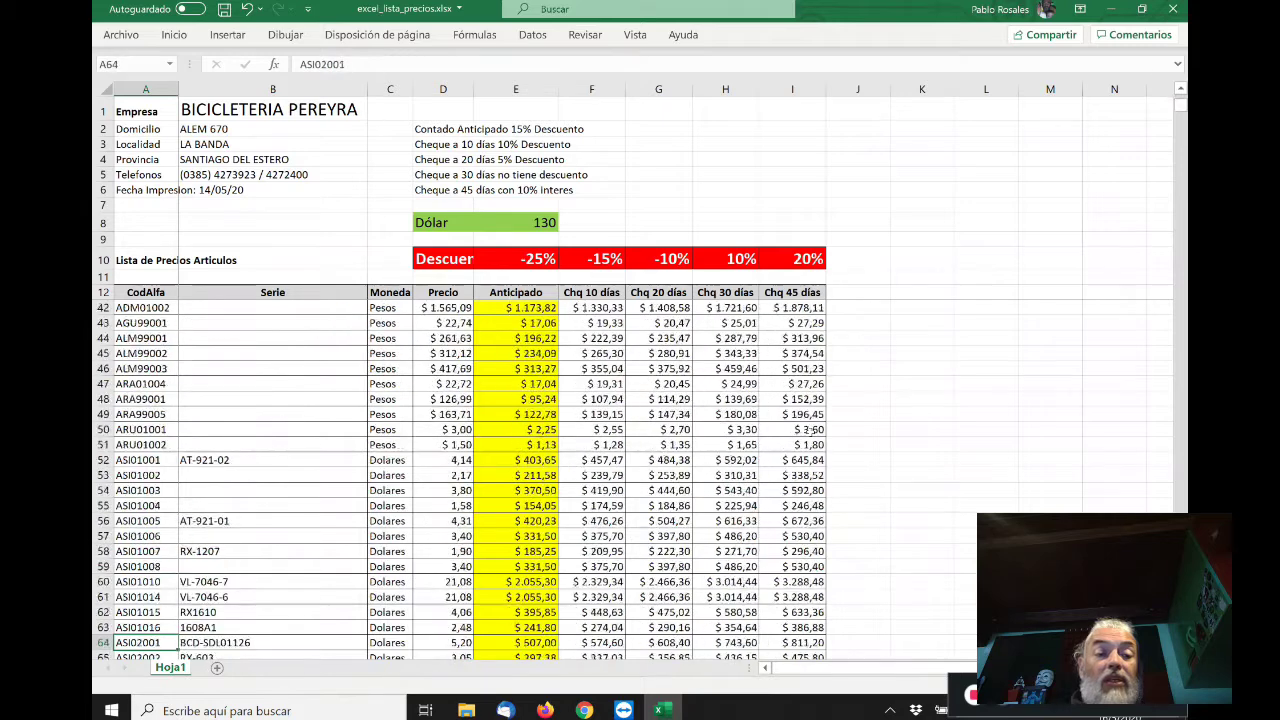
- Return to row 12 and review the column headings from CodAlfa across to Chq 45 días and back
{"action": "key", "text": "ctrl+Up"}
{"action": "key", "text": "Down"}
{"action": "key", "text": "Down"}
{"action": "key", "text": "Up"}
{"action": "key", "text": "Up"}
{"action": "key", "text": "Right"}
{"action": "key", "text": "Right"}
{"action": "key", "text": "Right"}
{"action": "key", "text": "Right"}
{"action": "key", "text": "Right"}
{"action": "key", "text": "Right"}
{"action": "key", "text": "Right"}
{"action": "key", "text": "Right"}
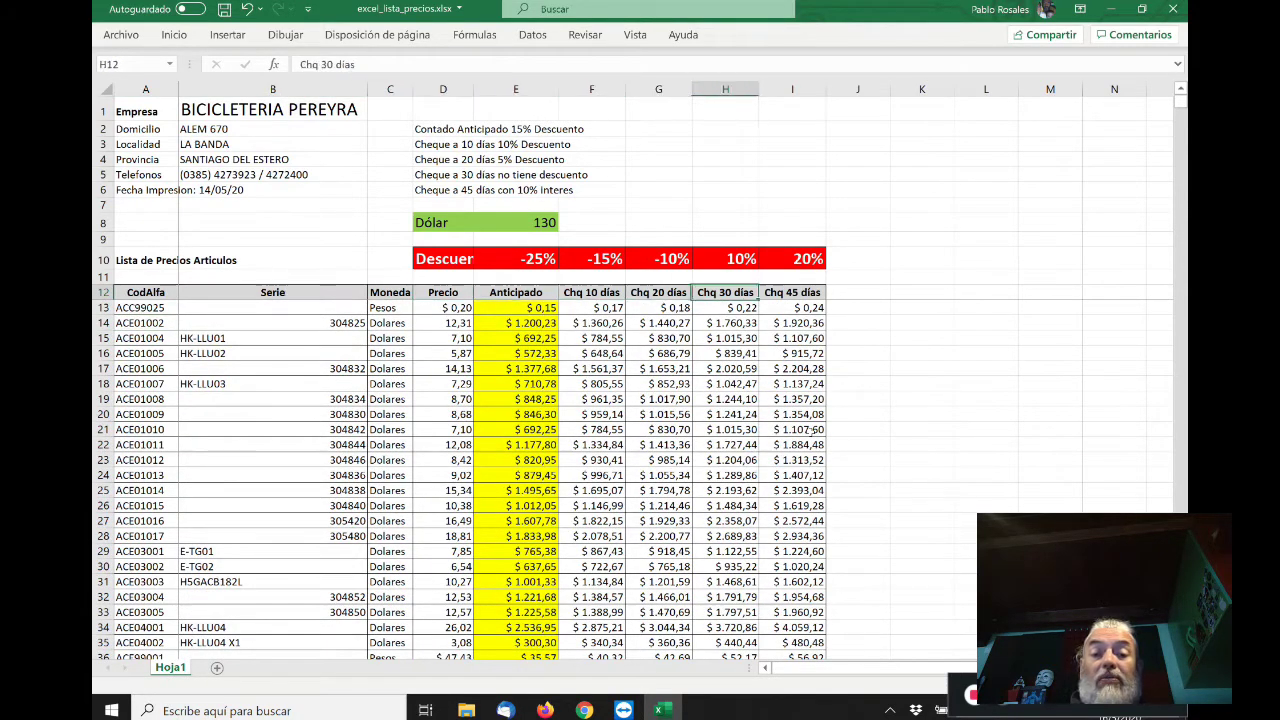
{"action": "key", "text": "Left"}
{"action": "key", "text": "Left"}
{"action": "key", "text": "Left"}
{"action": "key", "text": "Left"}
{"action": "key", "text": "Left"}
{"action": "key", "text": "Left"}
{"action": "key", "text": "Left"}
{"action": "key", "text": "Left"}
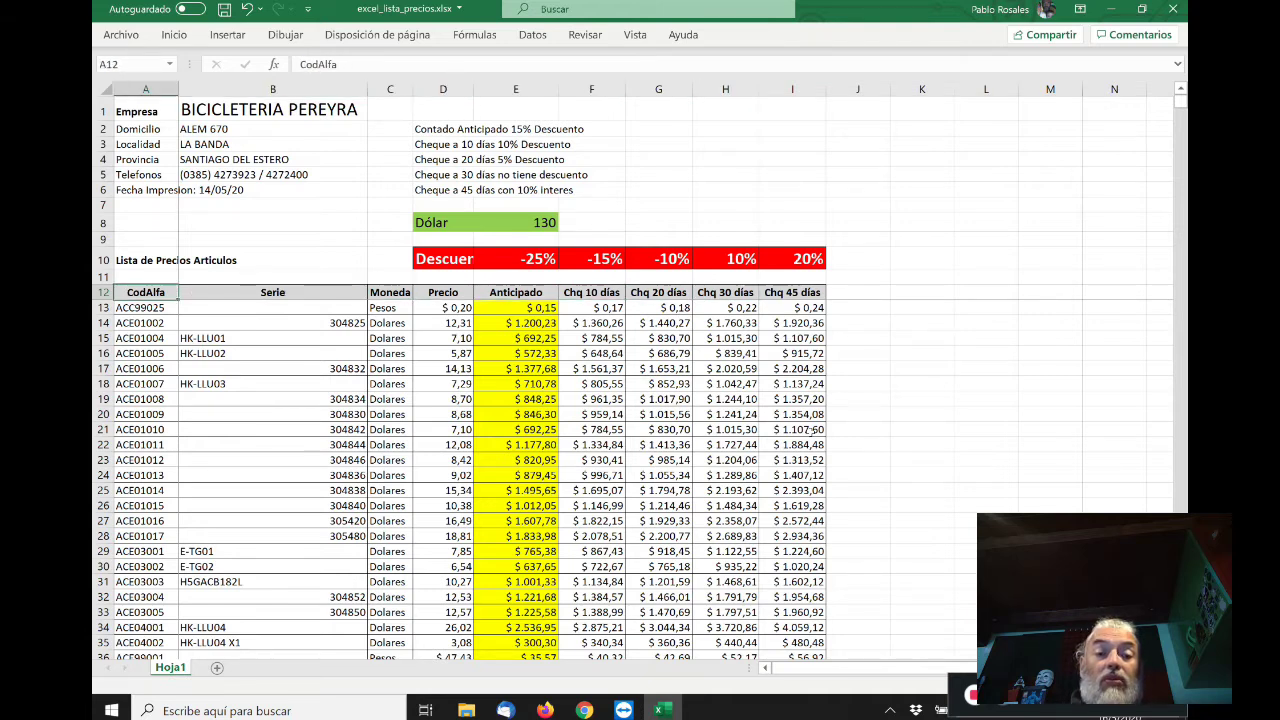
{"action": "key", "text": "Right"}
{"action": "key", "text": "Right"}
{"action": "key", "text": "Right"}
{"action": "key", "text": "Right"}
{"action": "key", "text": "Right"}
{"action": "key", "text": "Right"}
{"action": "key", "text": "Right"}
{"action": "key", "text": "Right"}
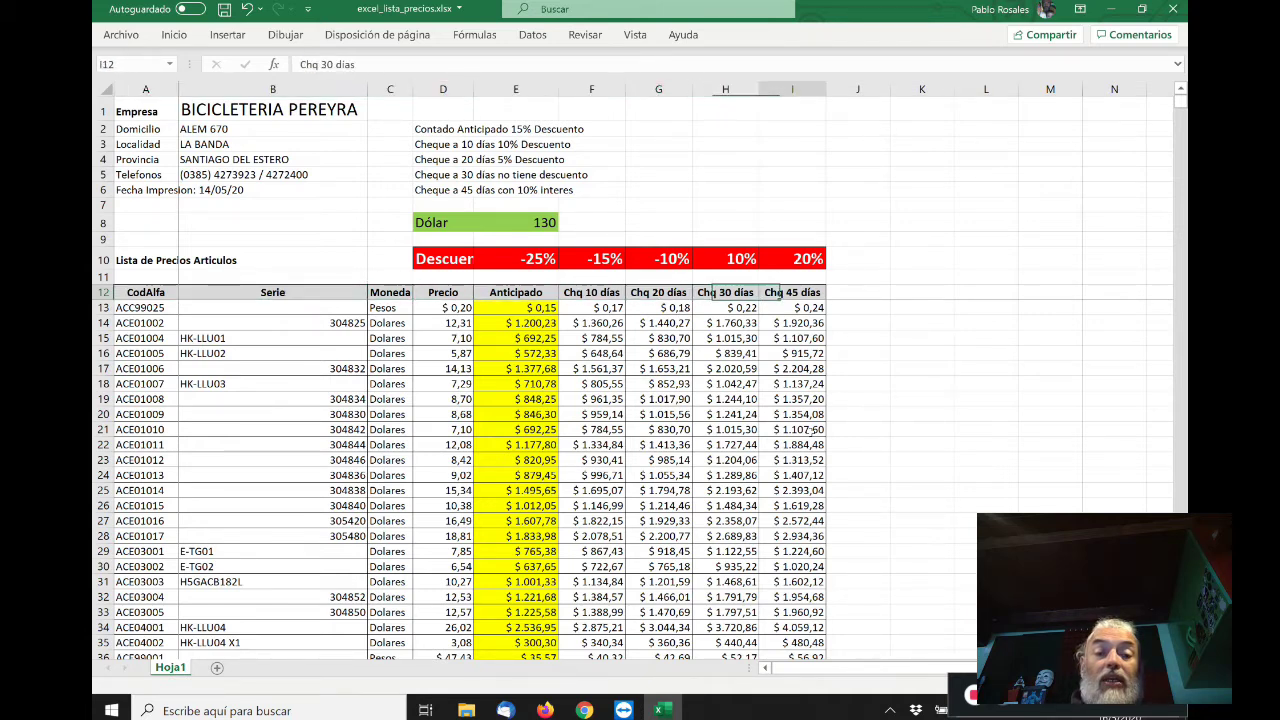
{"action": "key", "text": "Left"}
{"action": "key", "text": "Left"}
{"action": "key", "text": "Left"}
{"action": "key", "text": "Left"}
{"action": "key", "text": "Left"}
{"action": "key", "text": "Left"}
{"action": "key", "text": "Left"}
{"action": "key", "text": "Left"}
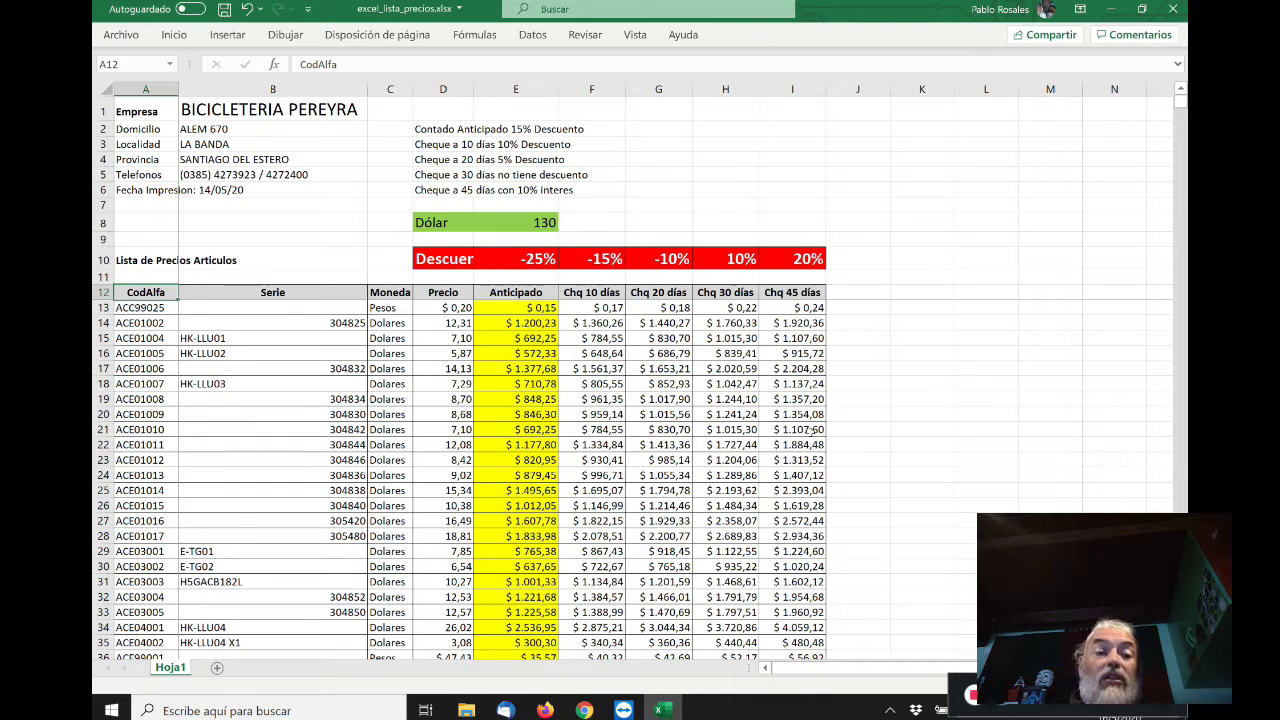
- Review the discount percentages in row 10 and inspect the first Anticipado price formula in E13
{"action": "key", "text": "Right"}
{"action": "key", "text": "Right"}
{"action": "key", "text": "Right"}
{"action": "key", "text": "Right"}
{"action": "key", "text": "Right"}
{"action": "key", "text": "Right"}
{"action": "key", "text": "Right"}
{"action": "key", "text": "Right"}
{"action": "key", "text": "Right"}
{"action": "key", "text": "Left"}
{"action": "key", "text": "Left"}
{"action": "key", "text": "Up"}
{"action": "key", "text": "Up"}
{"action": "key", "text": "Up"}
{"action": "key", "text": "Up"}
{"action": "key", "text": "Down"}
{"action": "key", "text": "Down"}
{"action": "key", "text": "Right"}
{"action": "key", "text": "Right"}
{"action": "key", "text": "Right"}
{"action": "key", "text": "Left"}
{"action": "key", "text": "Left"}
{"action": "key", "text": "Left"}
{"action": "key", "text": "Down"}
{"action": "key", "text": "Down"}
{"action": "key", "text": "Down"}
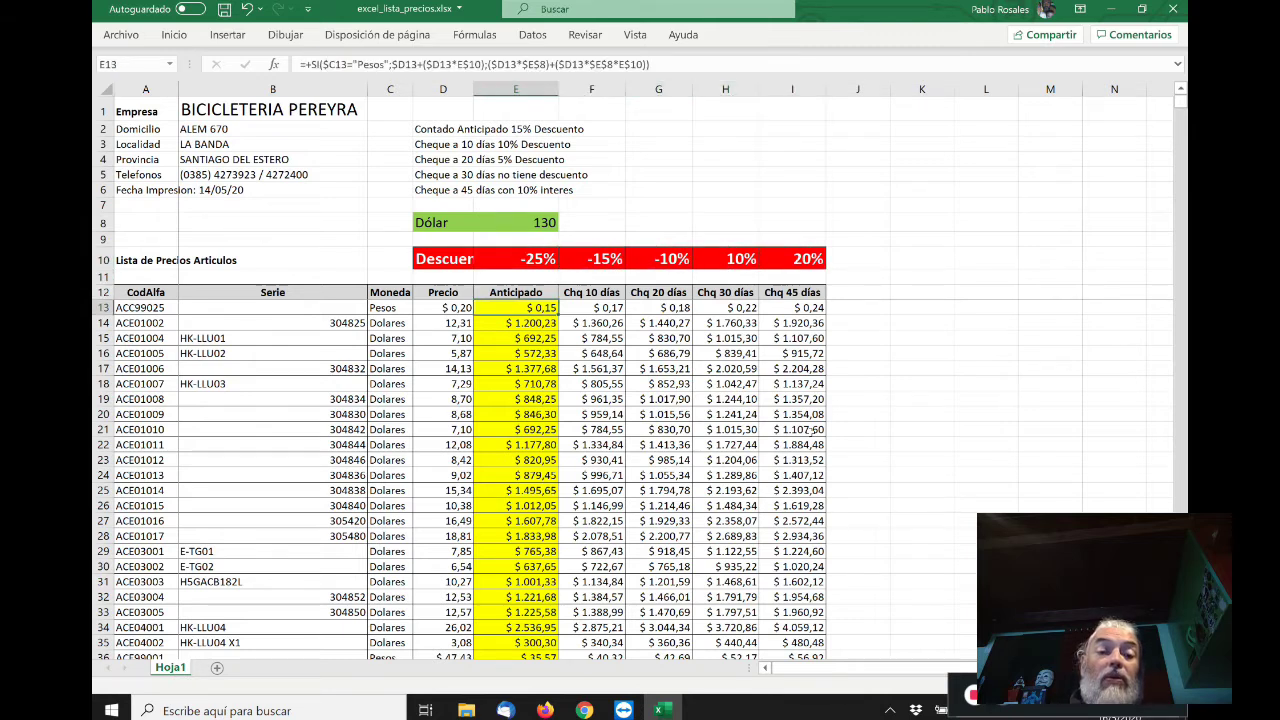
- Go back to the CodAlfa heading and run along row 12 to the Chq 45 días heading
{"action": "key", "text": "Left"}
{"action": "key", "text": "Up"}
{"action": "key", "text": "Left"}
{"action": "key", "text": "Left"}
{"action": "key", "text": "Left"}
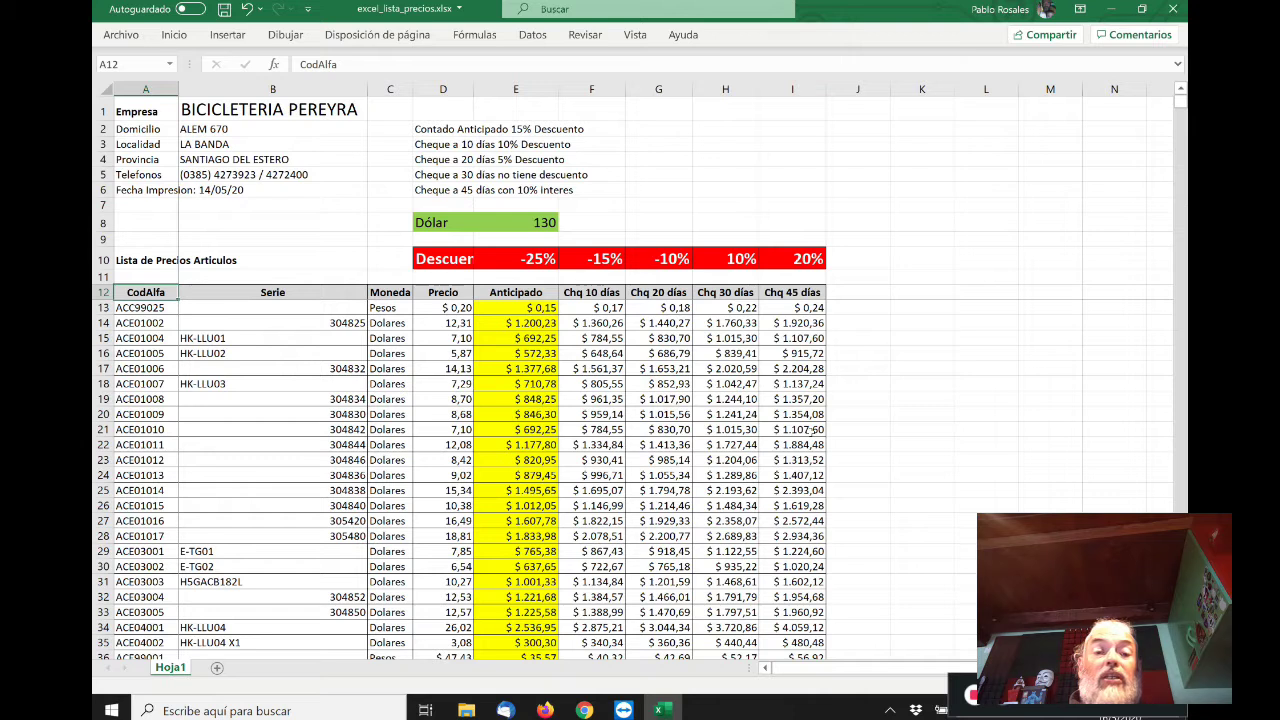
{"action": "key", "text": "Right"}
{"action": "key", "text": "Right"}
{"action": "key", "text": "Right"}
{"action": "key", "text": "Right"}
{"action": "key", "text": "Right"}
{"action": "key", "text": "Right"}
{"action": "key", "text": "Right"}
{"action": "key", "text": "Right"}
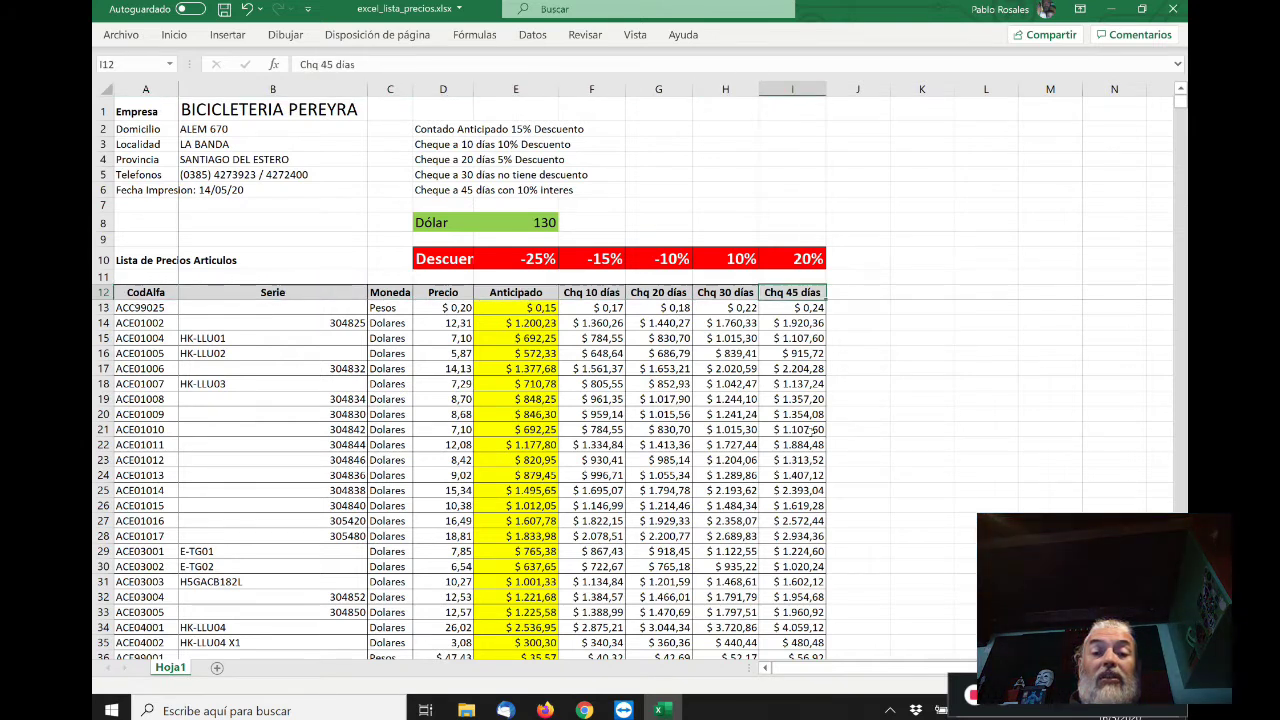
{"action": "left_click", "coordinate": [143, 112]}
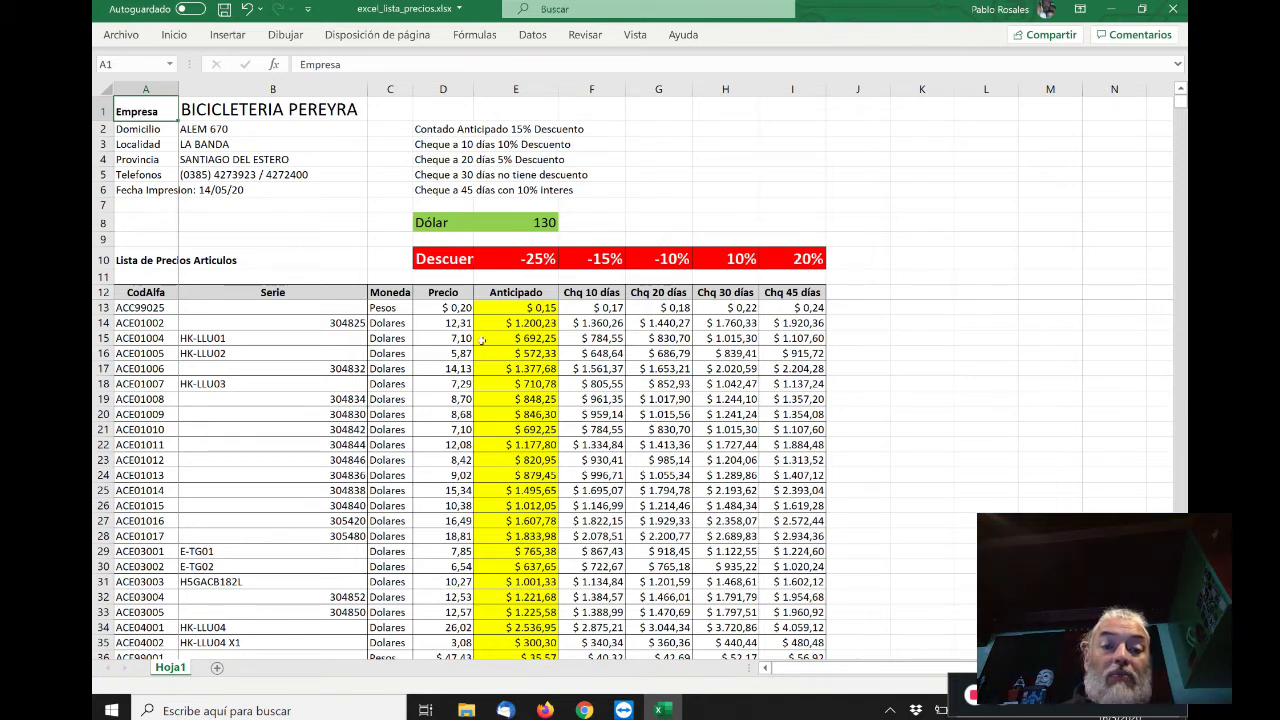
{"action": "left_click", "coordinate": [482, 341]}
{"action": "left_click", "coordinate": [145, 293]}
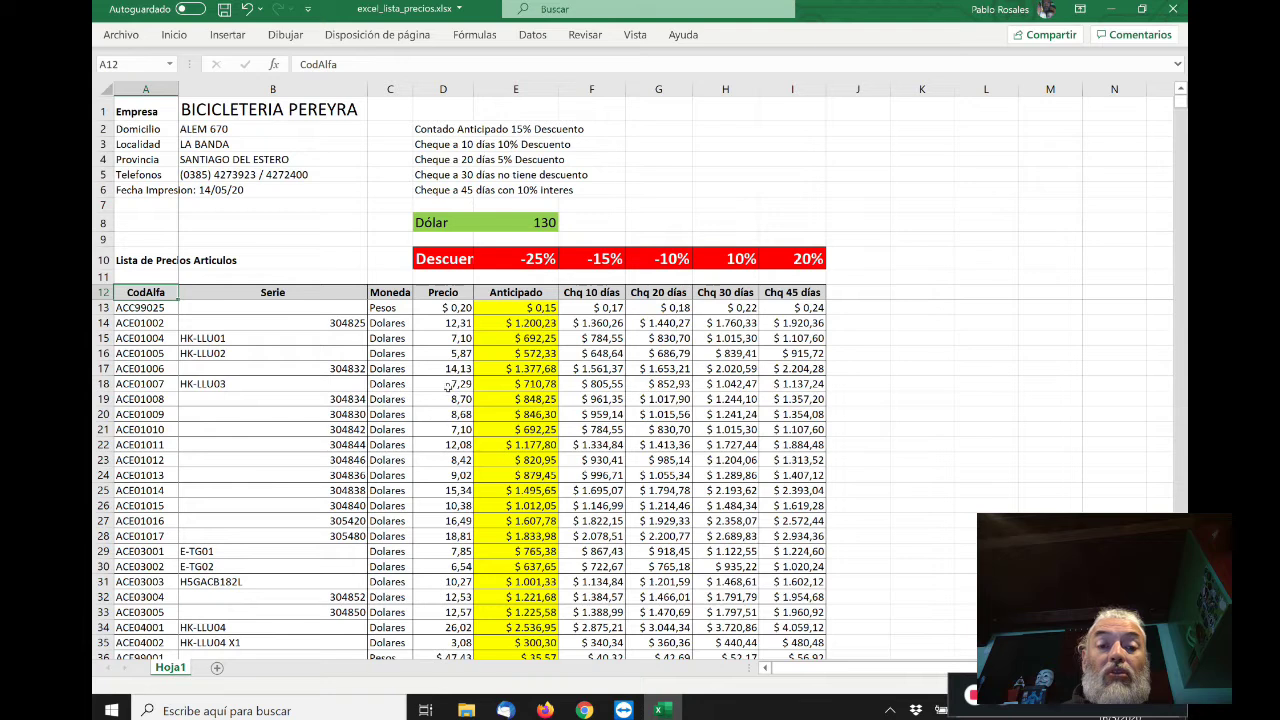
{"action": "left_click", "coordinate": [522, 219]}
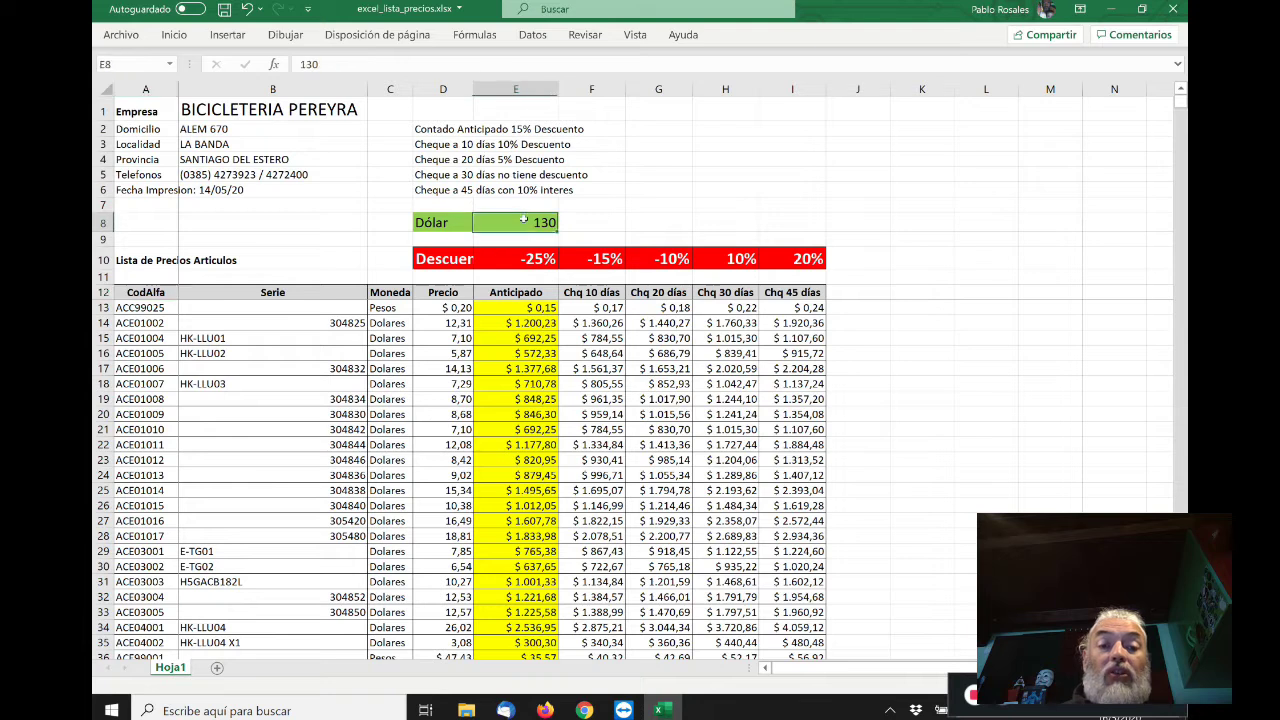
{"action": "left_click", "coordinate": [424, 333]}
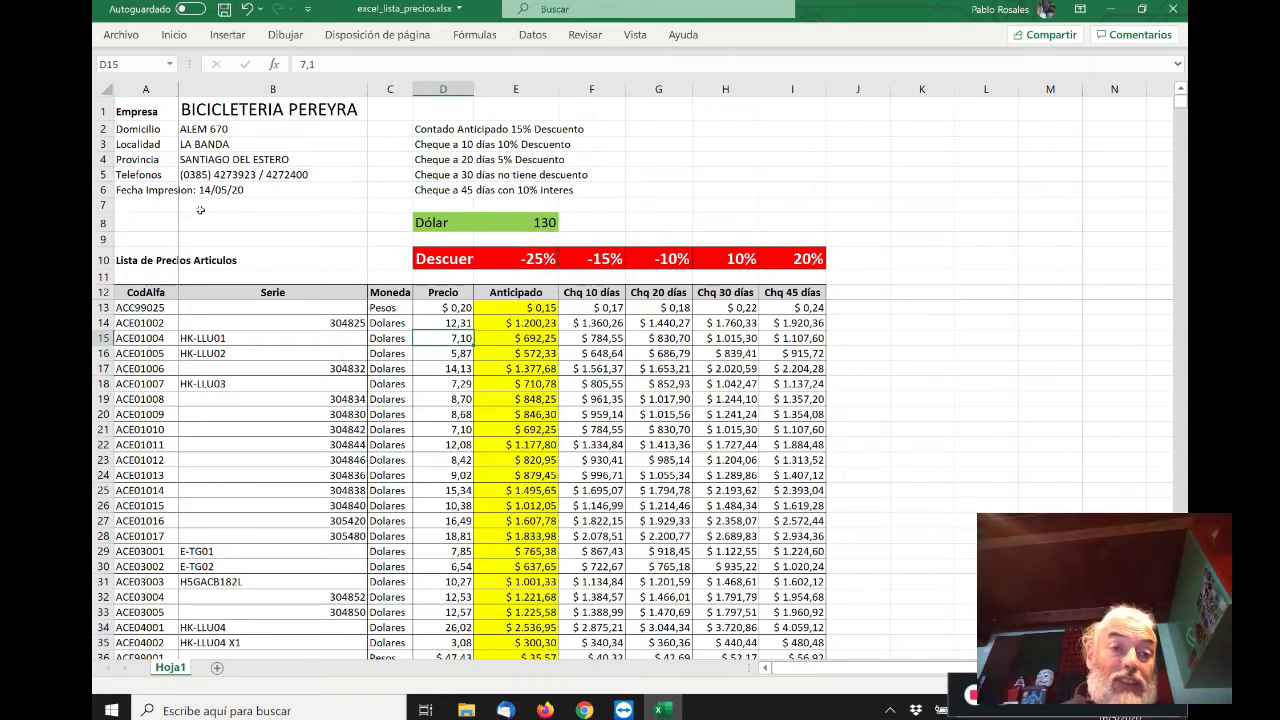
{"action": "left_click", "coordinate": [153, 295]}
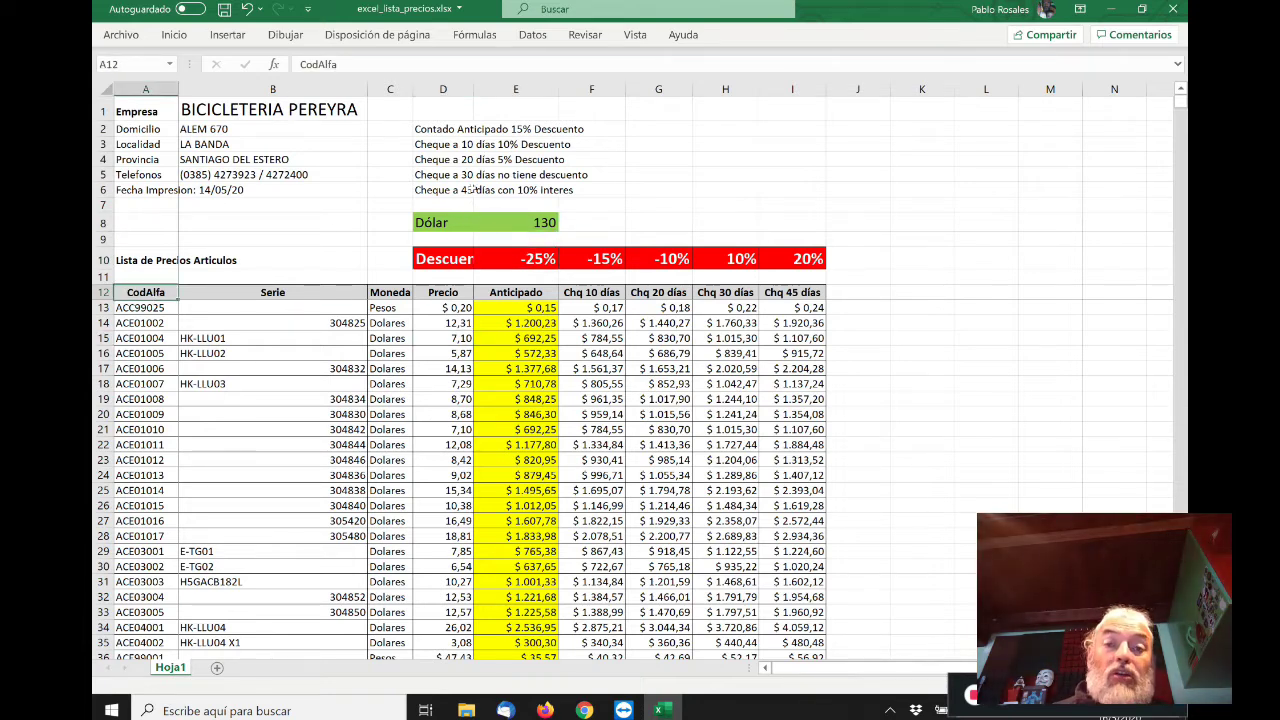
- Open the sheet protection settings and allow Ordenar and Usar Autofiltro for users of the sheet
{"action": "left_click", "coordinate": [586, 35]}
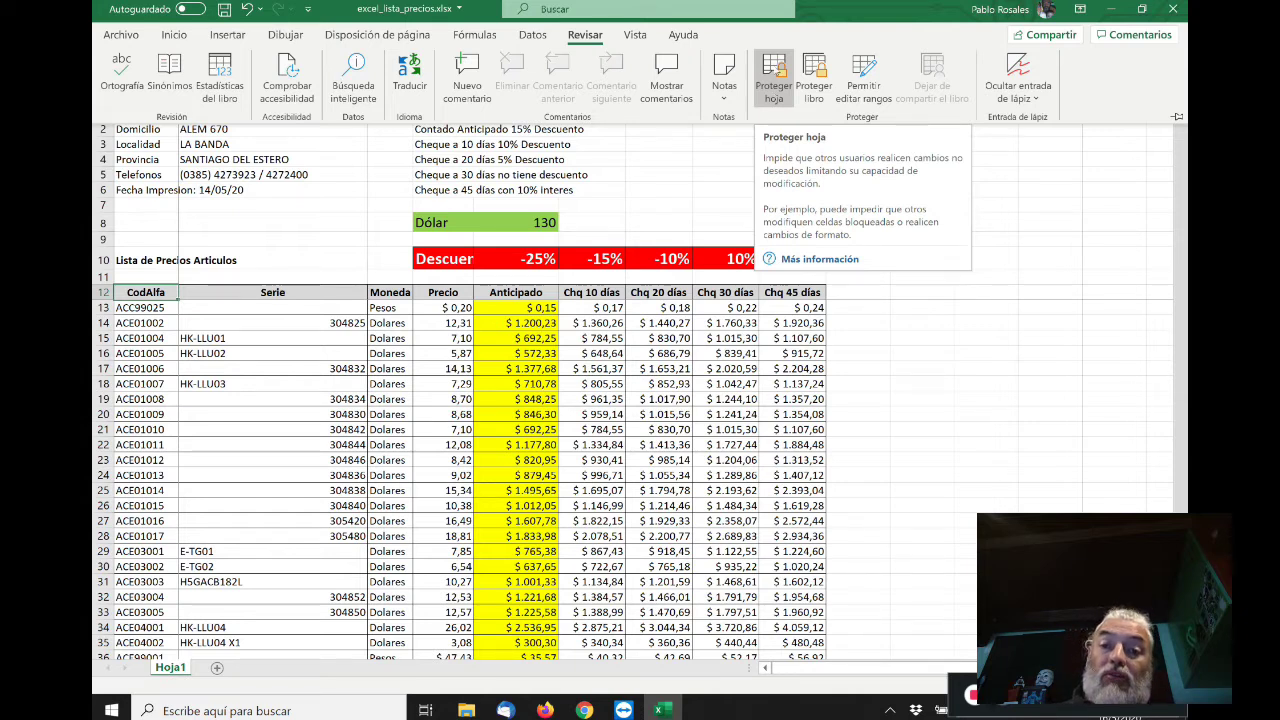
{"action": "left_click", "coordinate": [775, 80]}
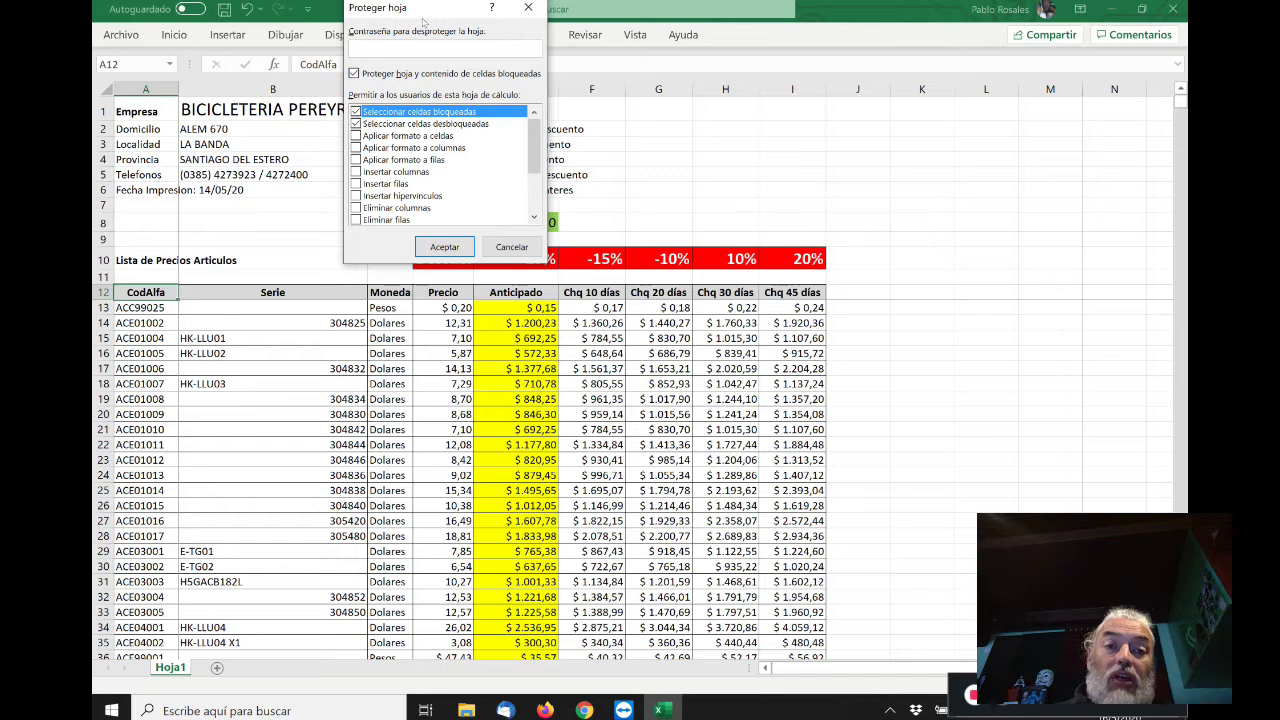
{"action": "left_click_drag", "start_coordinate": [423, 12], "coordinate": [588, 156]}
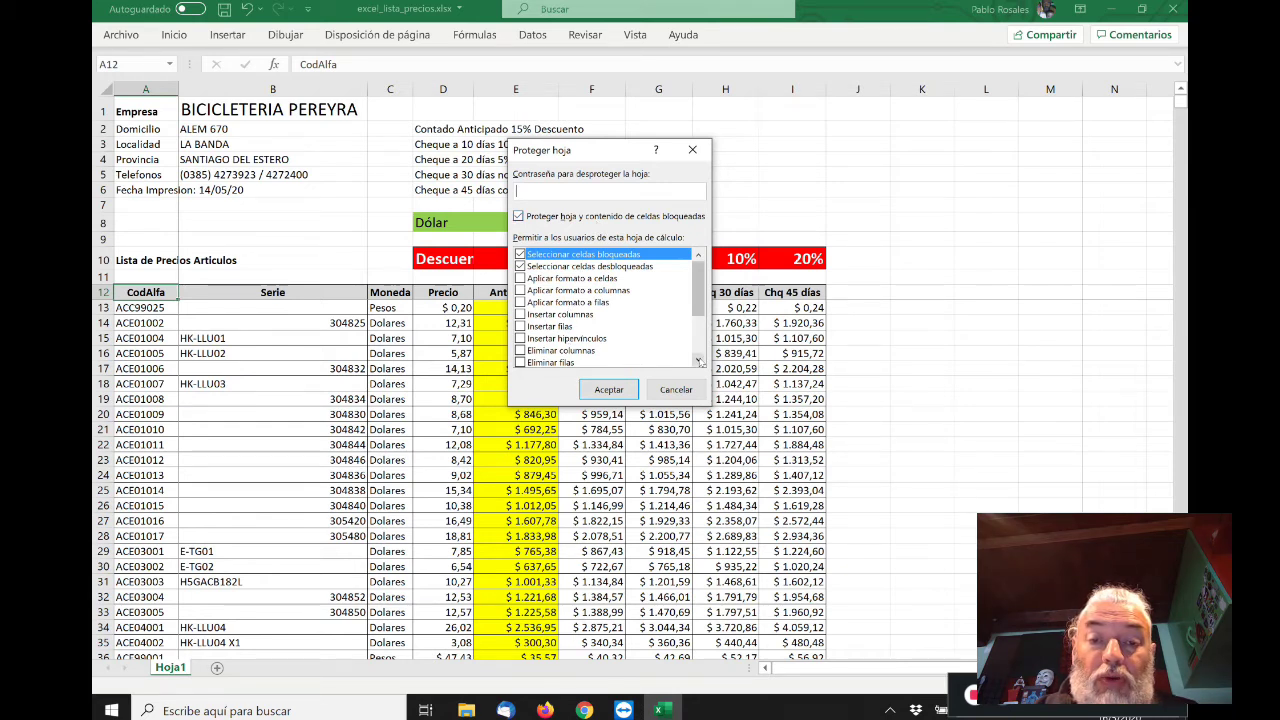
{"action": "left_click", "coordinate": [698, 359]}
{"action": "left_click", "coordinate": [698, 359]}
{"action": "left_click", "coordinate": [698, 359]}
{"action": "left_click", "coordinate": [698, 359]}
{"action": "left_click", "coordinate": [698, 359]}
{"action": "left_click", "coordinate": [698, 359]}
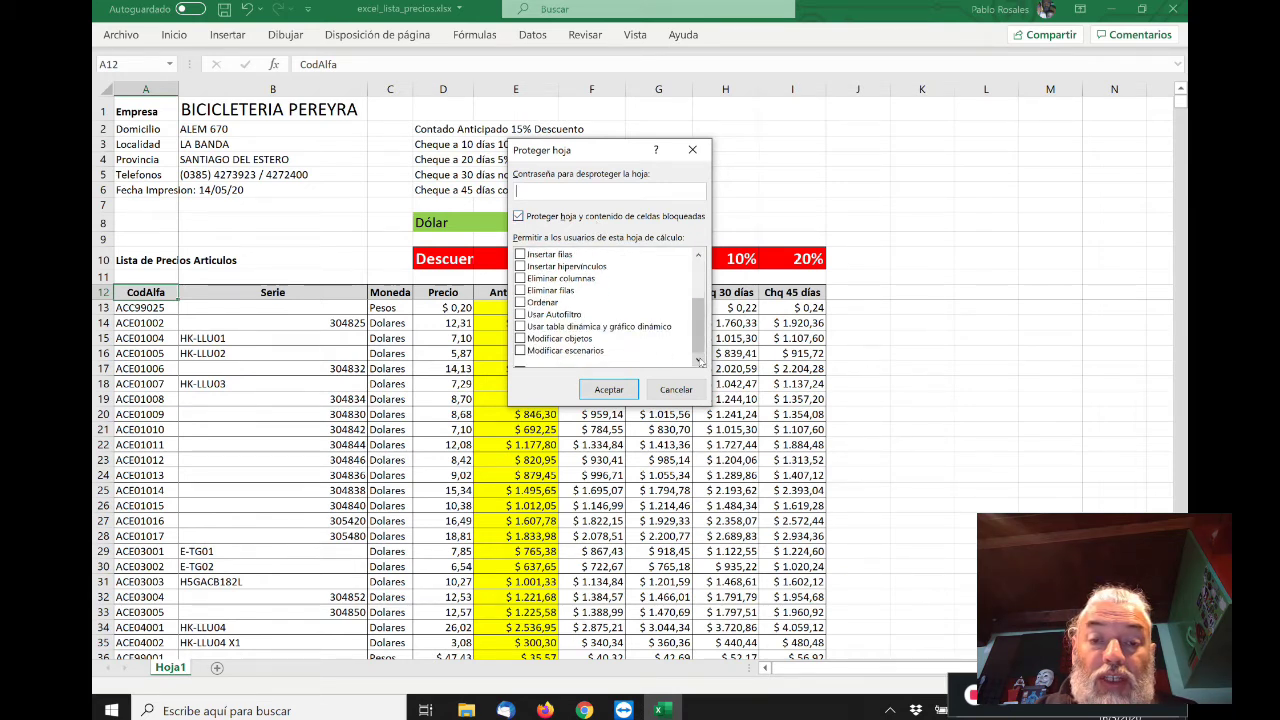
{"action": "left_click", "coordinate": [698, 254]}
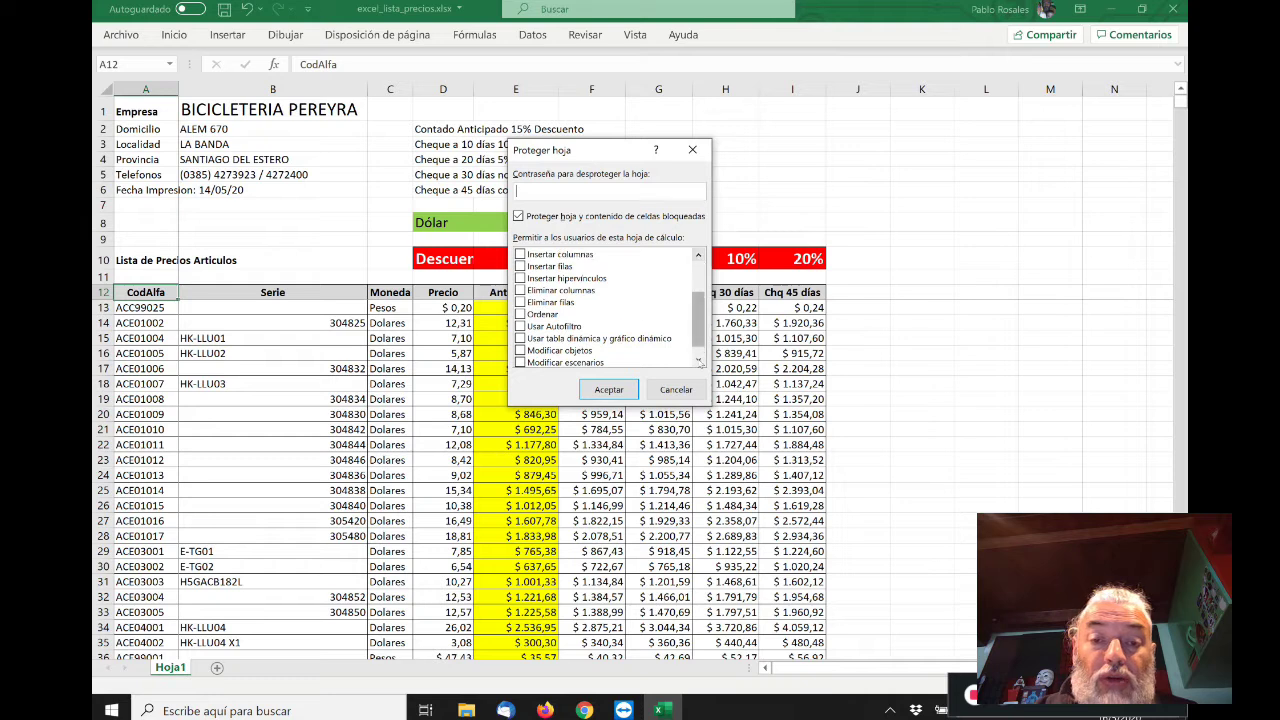
{"action": "left_click", "coordinate": [698, 360]}
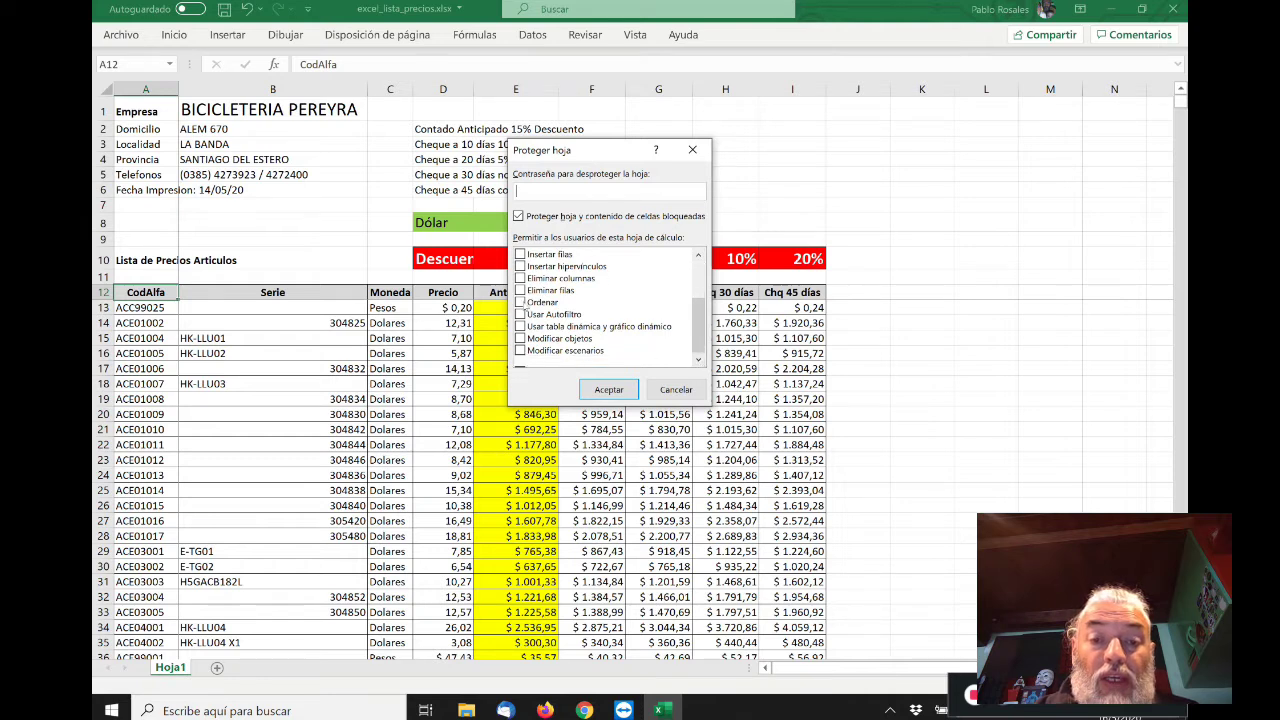
{"action": "left_click", "coordinate": [520, 302]}
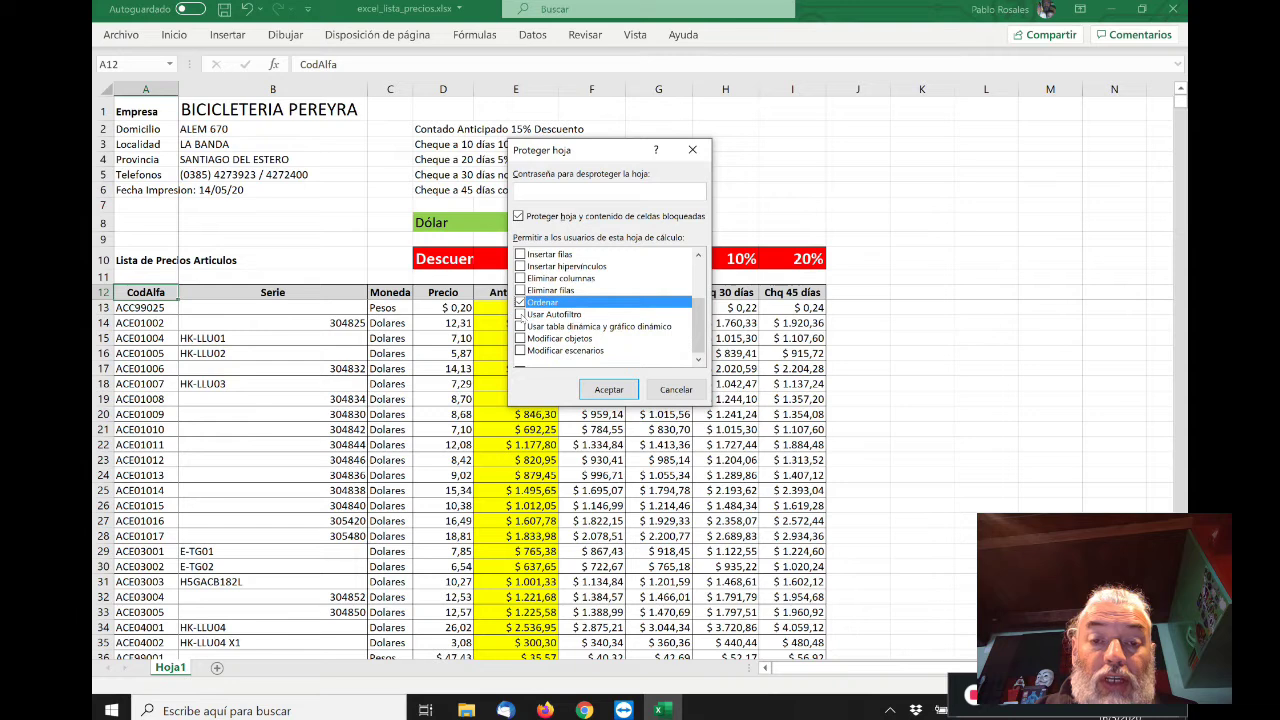
{"action": "left_click", "coordinate": [520, 314]}
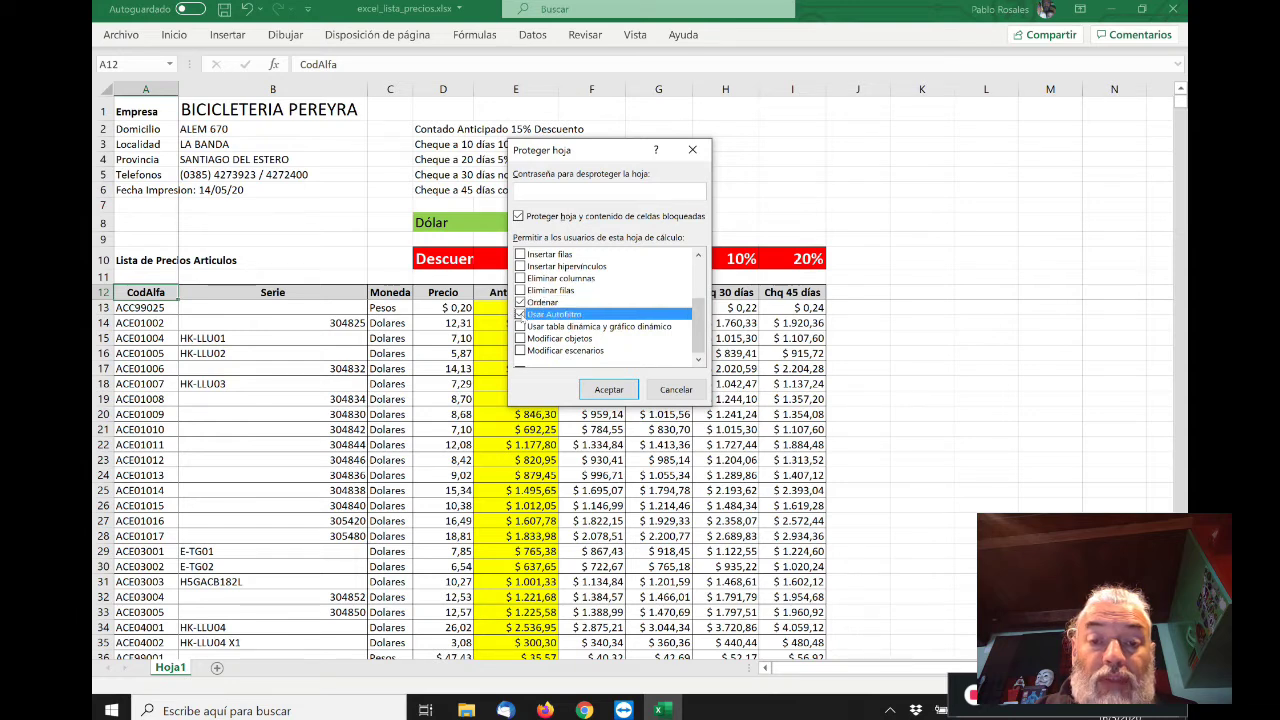
- Also allow Aplicar formato a celdas and apply the sheet protection without a password
{"action": "left_click", "coordinate": [698, 255]}
{"action": "left_click", "coordinate": [698, 255]}
{"action": "left_click", "coordinate": [698, 255]}
{"action": "left_click", "coordinate": [698, 255]}
{"action": "left_click", "coordinate": [698, 255]}
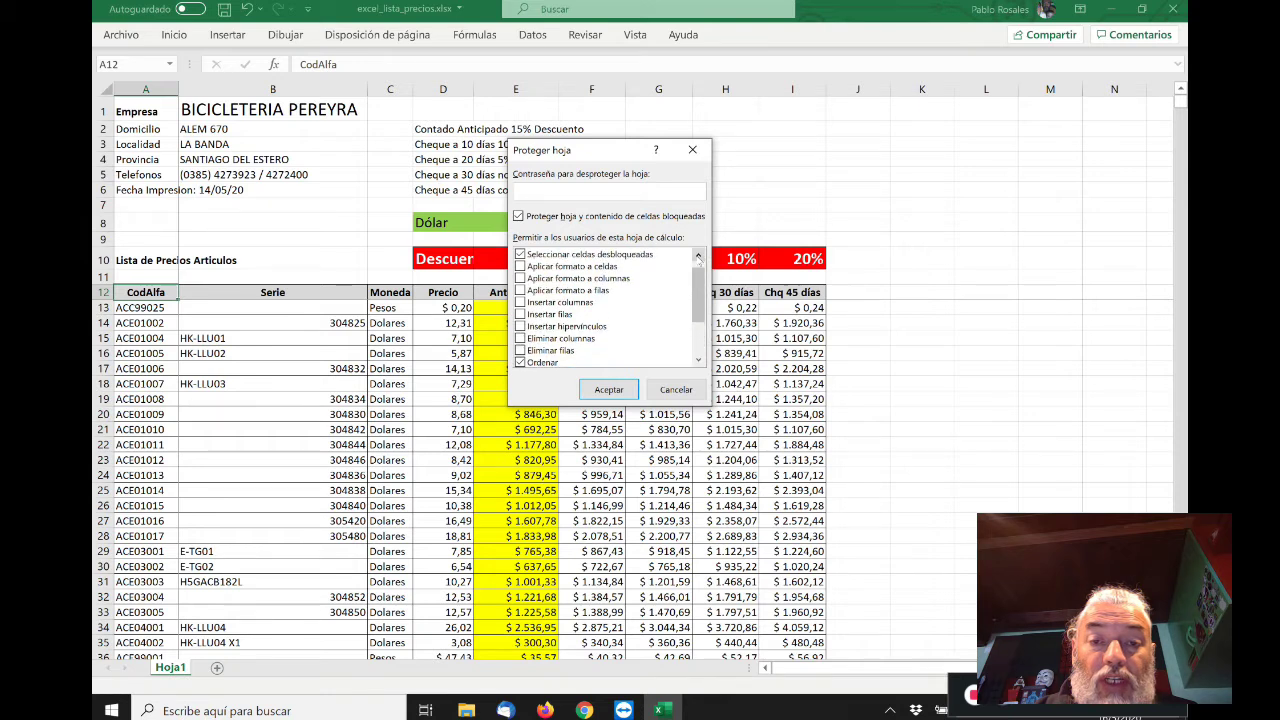
{"action": "left_click", "coordinate": [537, 280]}
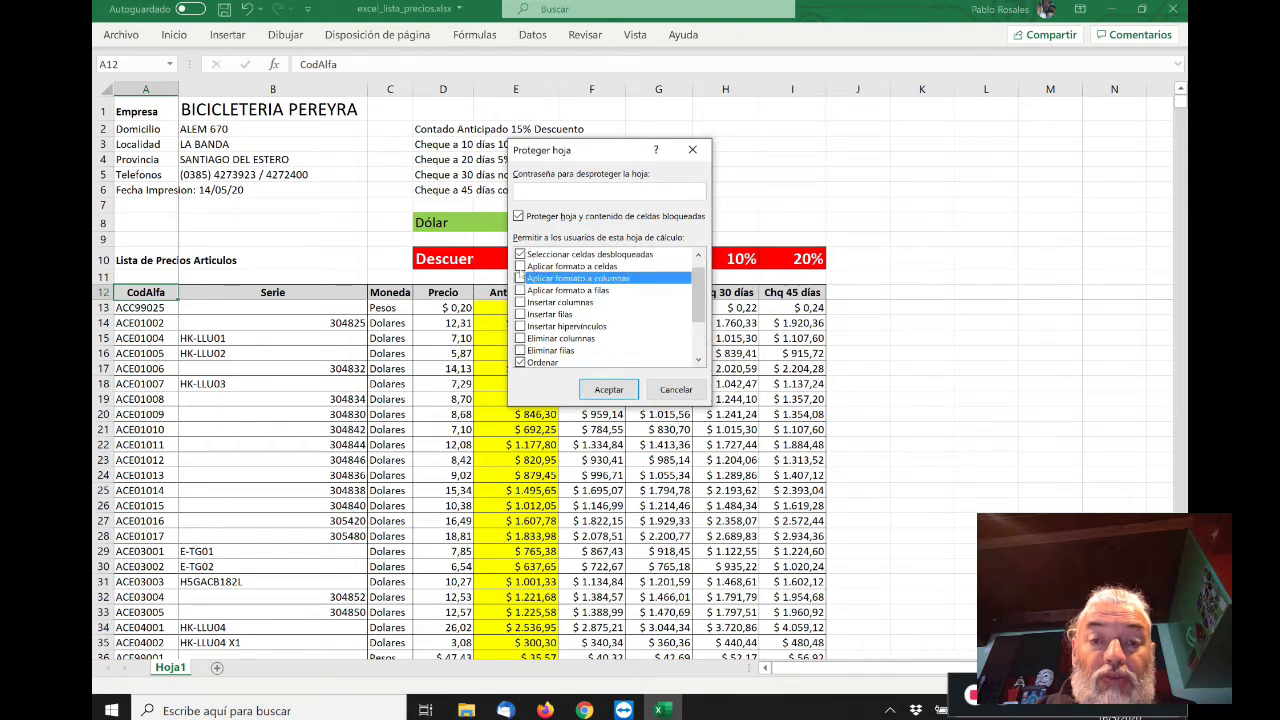
{"action": "left_click", "coordinate": [520, 266]}
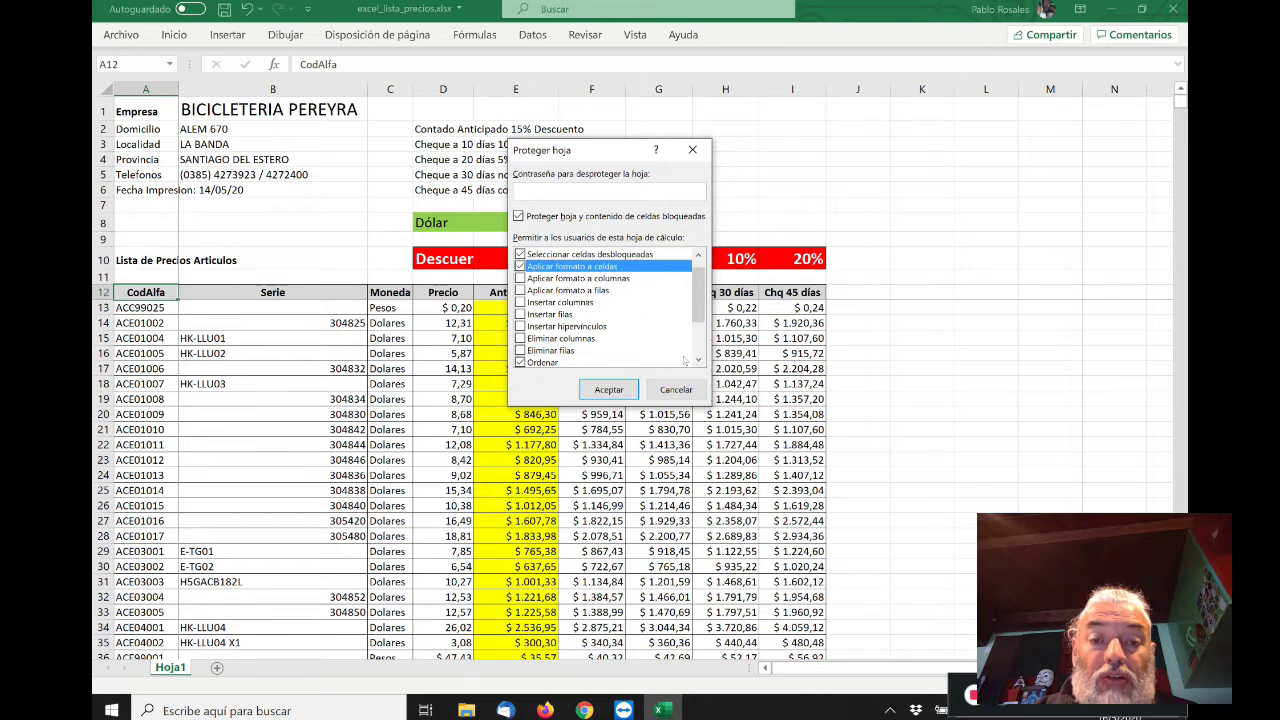
{"action": "left_click", "coordinate": [698, 352]}
{"action": "left_click_drag", "start_coordinate": [698, 345], "coordinate": [698, 277]}
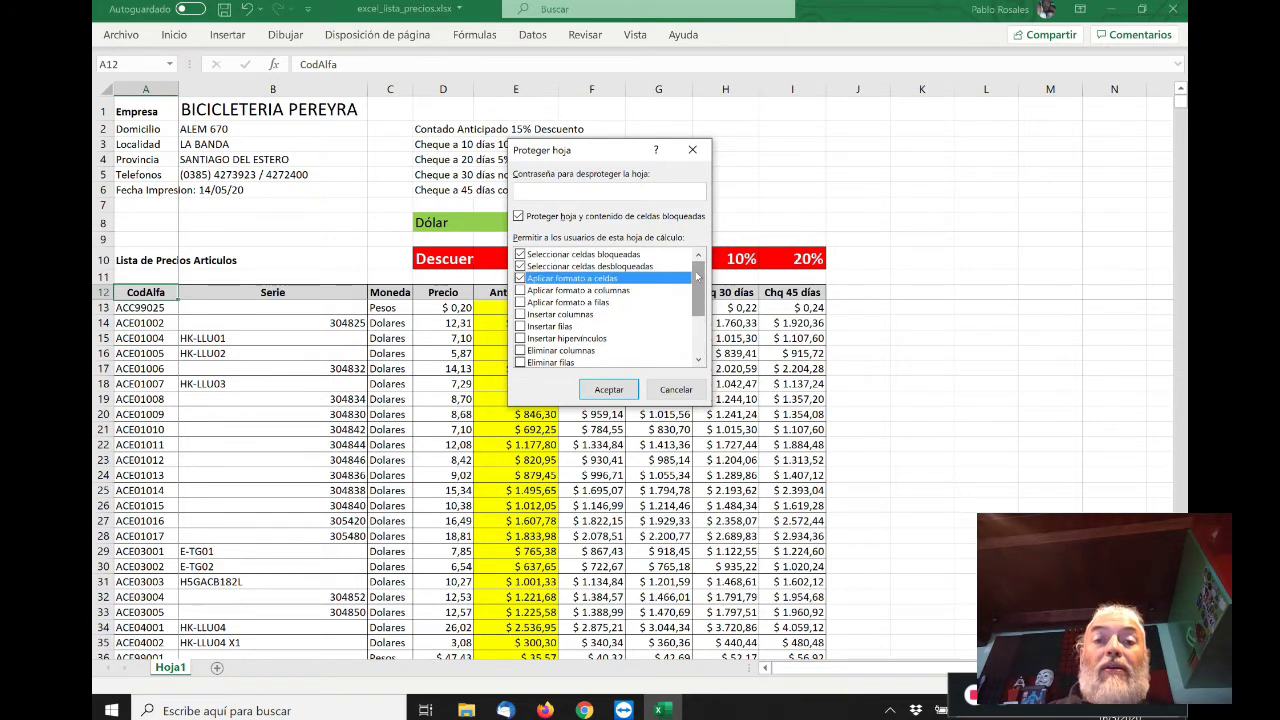
{"action": "left_click", "coordinate": [604, 392]}
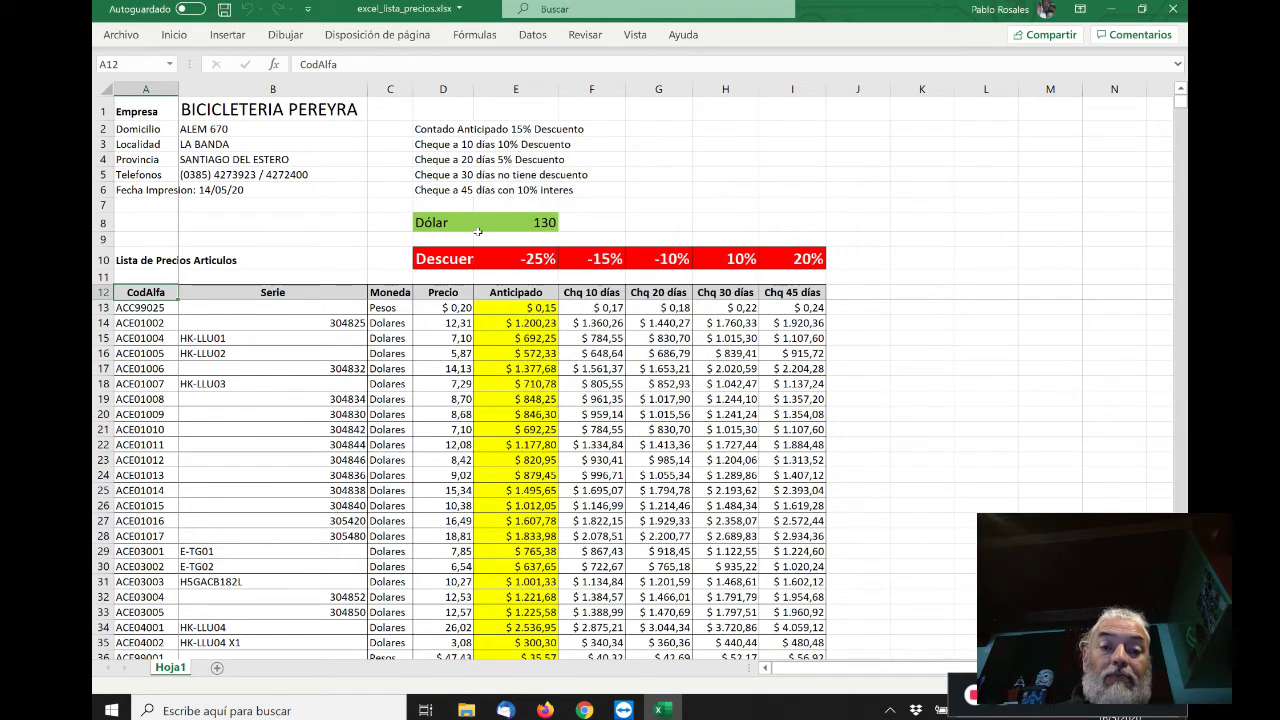
- Test the protection by trying to edit the Dólar rate in E8 and the Anticipado discount in E10
{"action": "left_click", "coordinate": [507, 232]}
{"action": "left_click", "coordinate": [522, 221]}
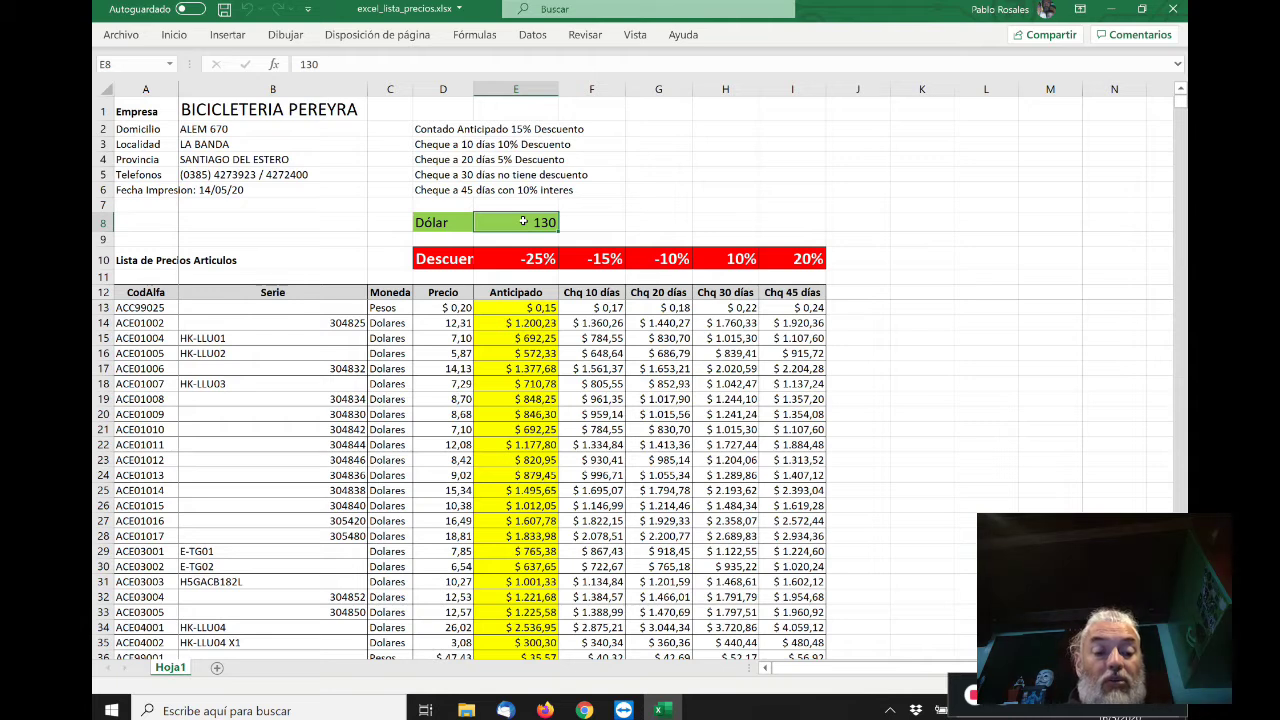
{"action": "double_click", "coordinate": [522, 221]}
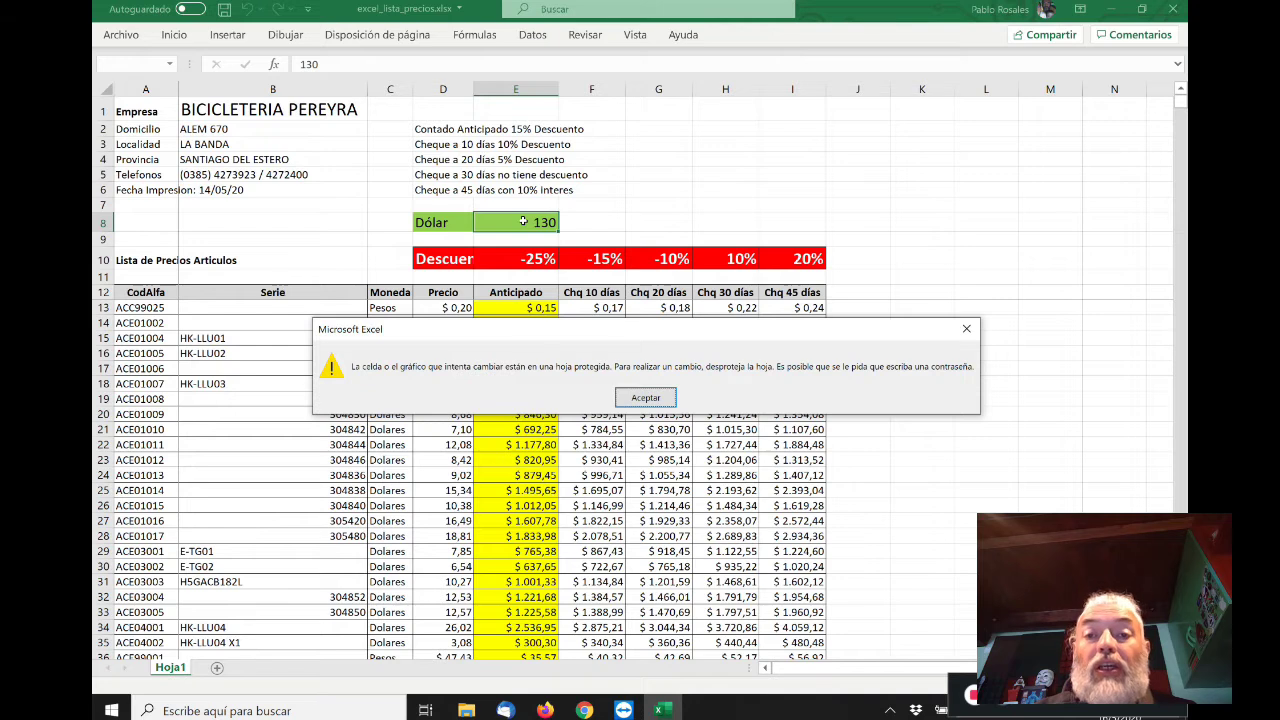
{"action": "key", "text": "Return"}
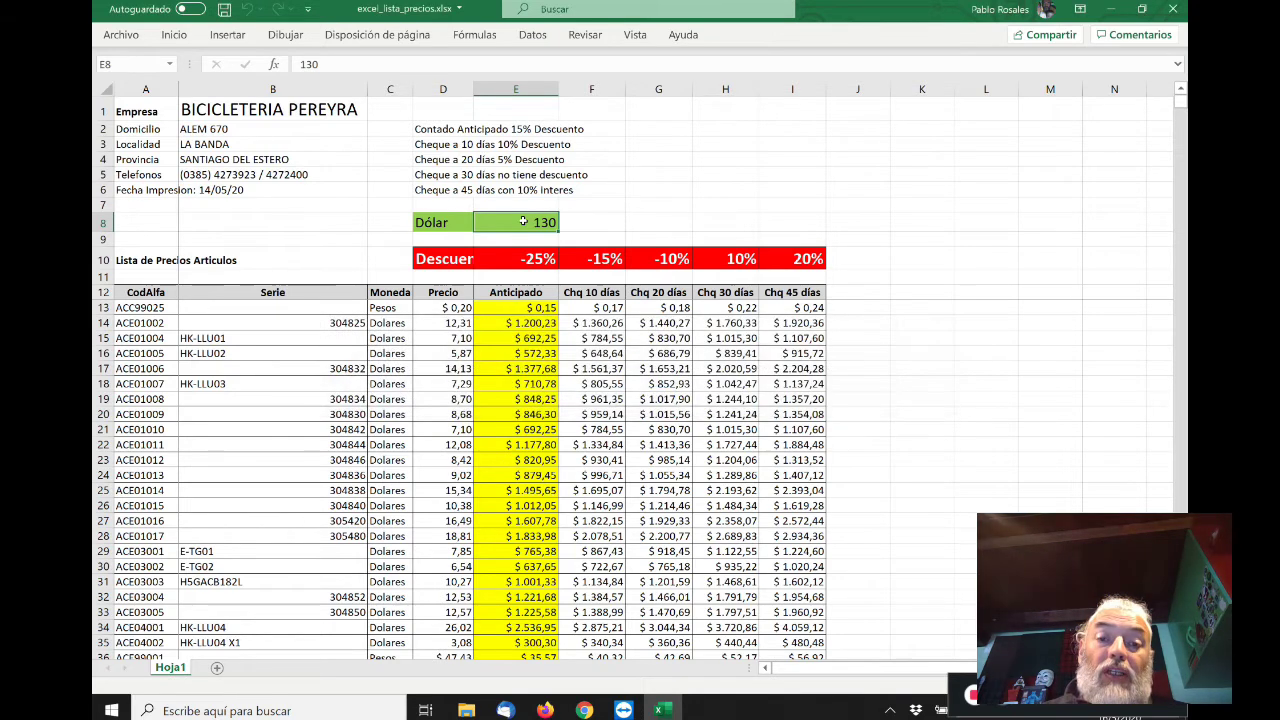
{"action": "left_click", "coordinate": [535, 260]}
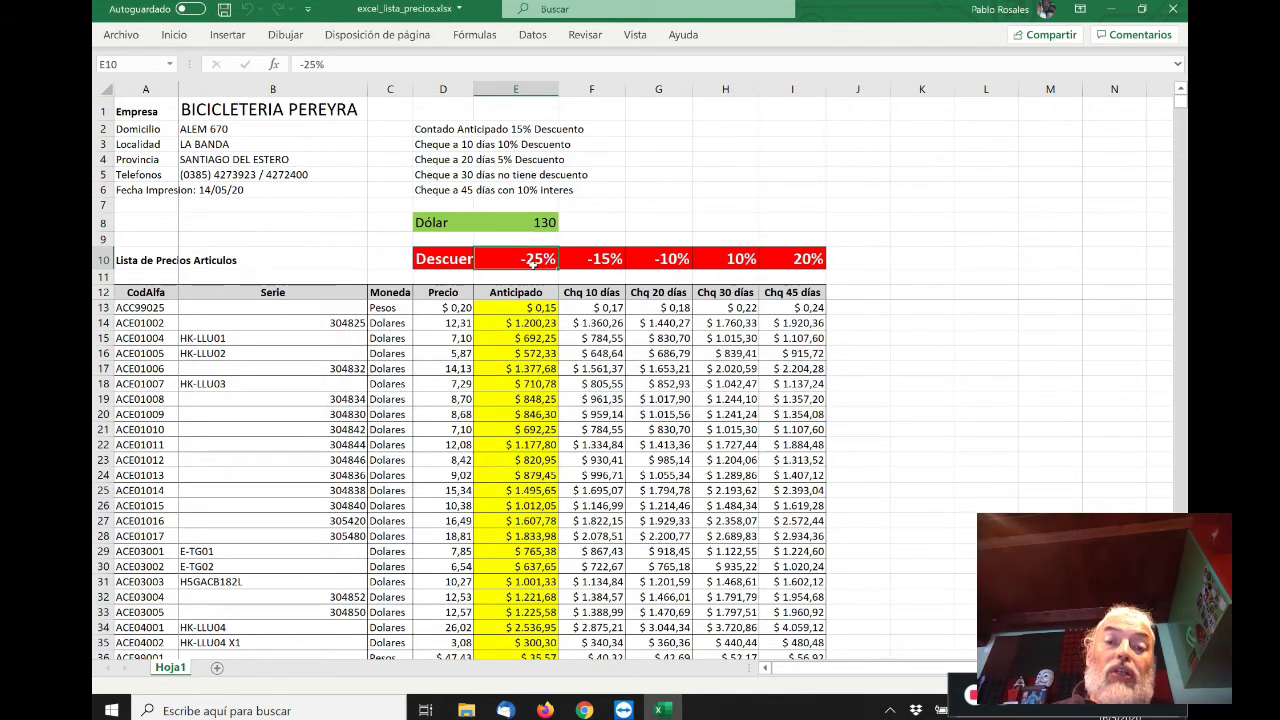
{"action": "double_click", "coordinate": [533, 262]}
{"action": "key", "text": "Return"}
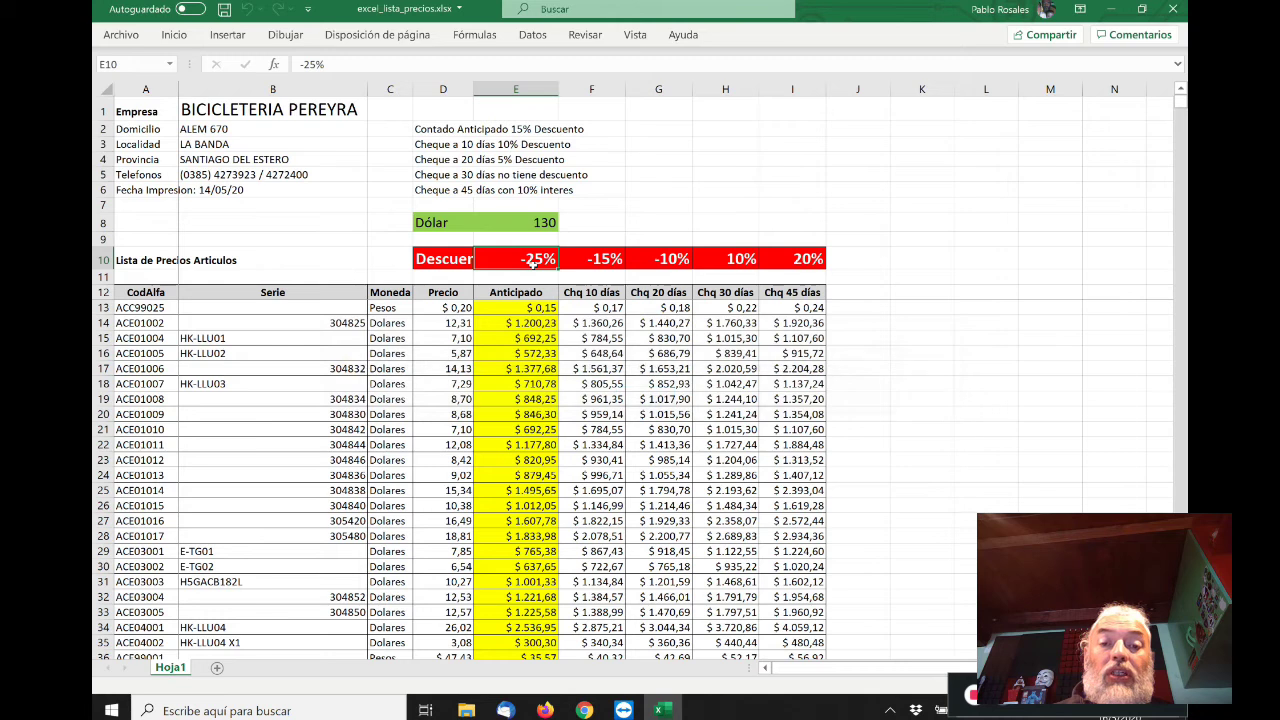
- Try to edit the Anticipado and Chq 10 días price formulas of article ACE01007 in row 18
{"action": "left_click", "coordinate": [543, 383]}
{"action": "double_click", "coordinate": [543, 383]}
{"action": "key", "text": "Return"}
{"action": "left_click", "coordinate": [605, 380]}
{"action": "double_click", "coordinate": [605, 380]}
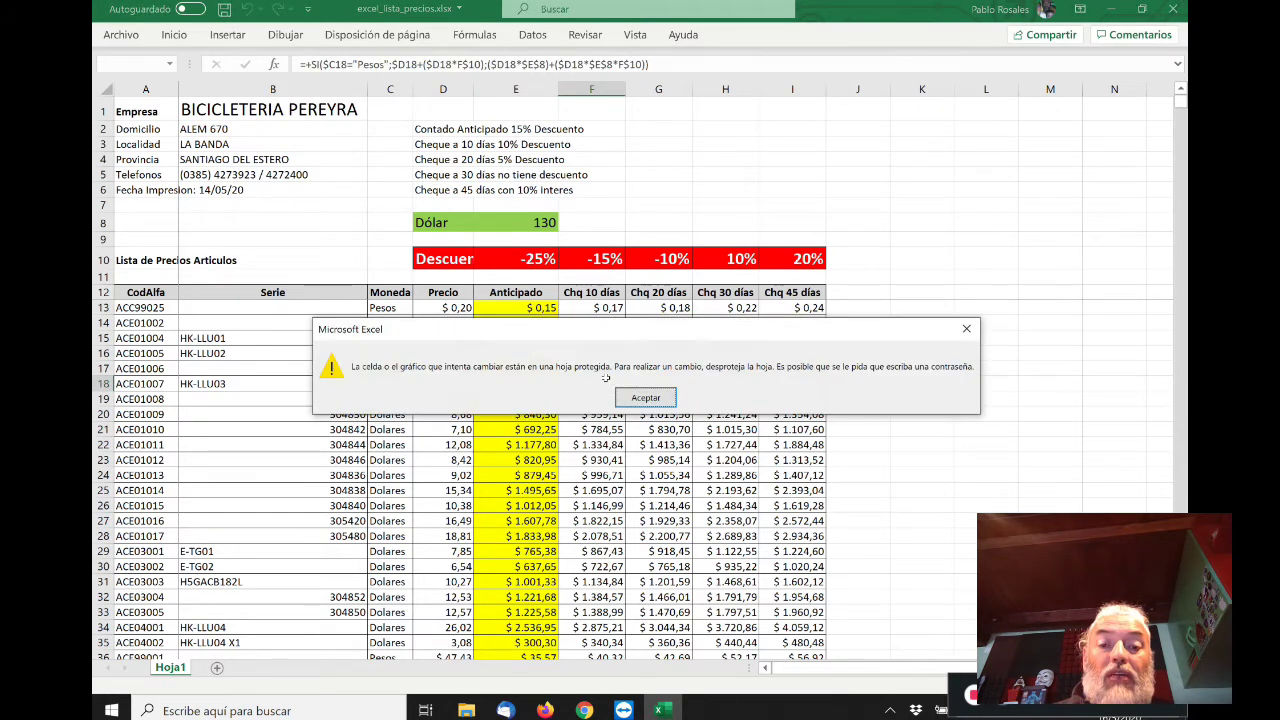
{"action": "key", "text": "Return"}
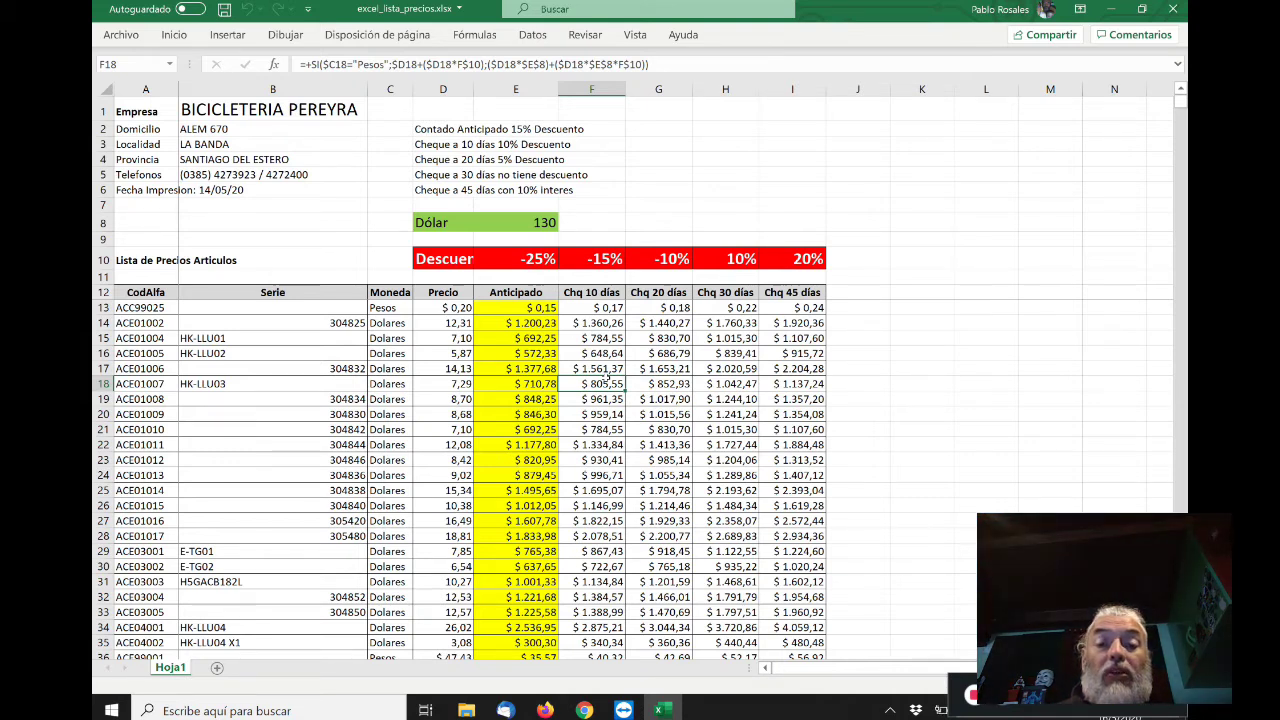
- Test the permitted cell formatting by filling A13 with yellow and making its text red
{"action": "left_click", "coordinate": [140, 258]}
{"action": "left_click", "coordinate": [145, 308]}
{"action": "left_click", "coordinate": [175, 36]}
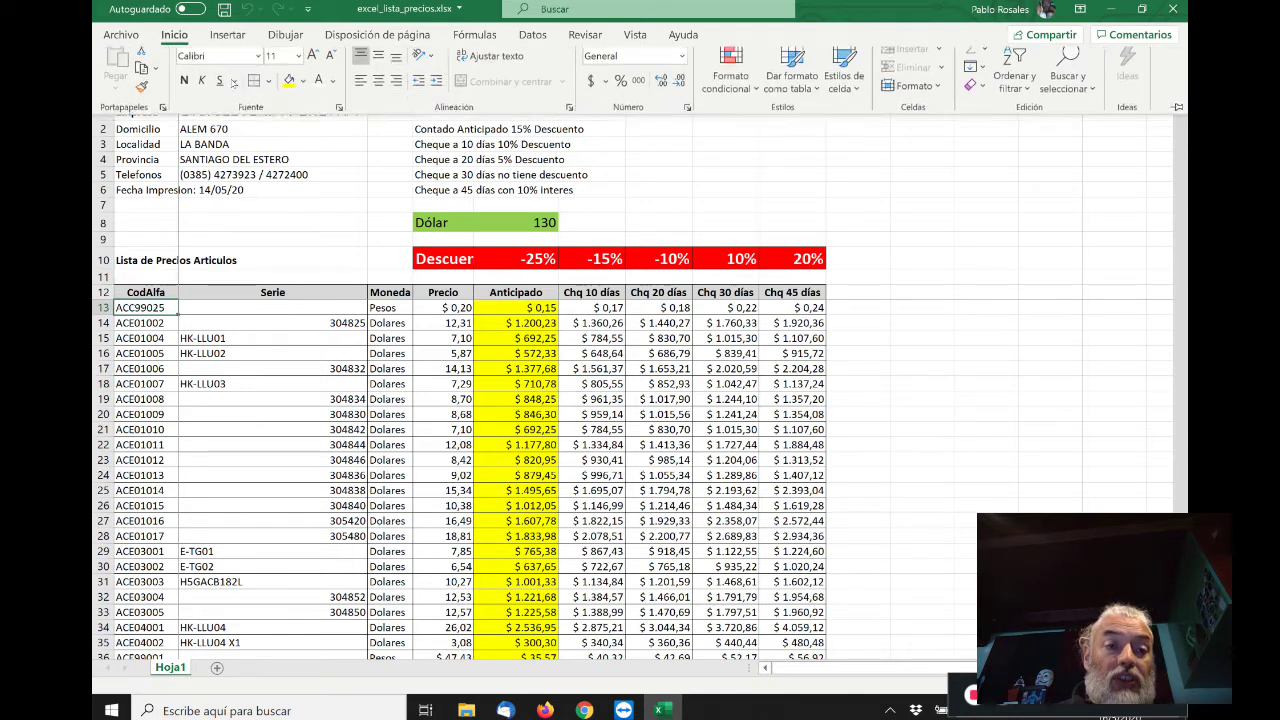
{"action": "left_click", "coordinate": [289, 82]}
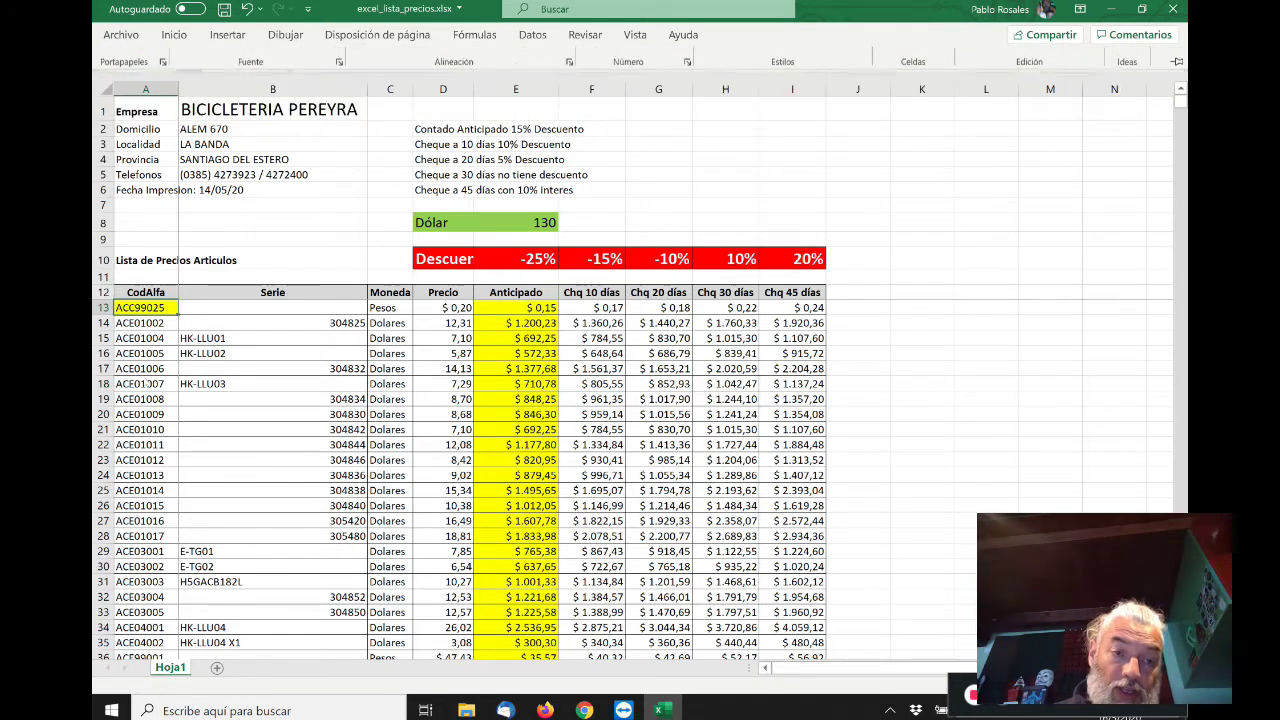
{"action": "left_click", "coordinate": [174, 35]}
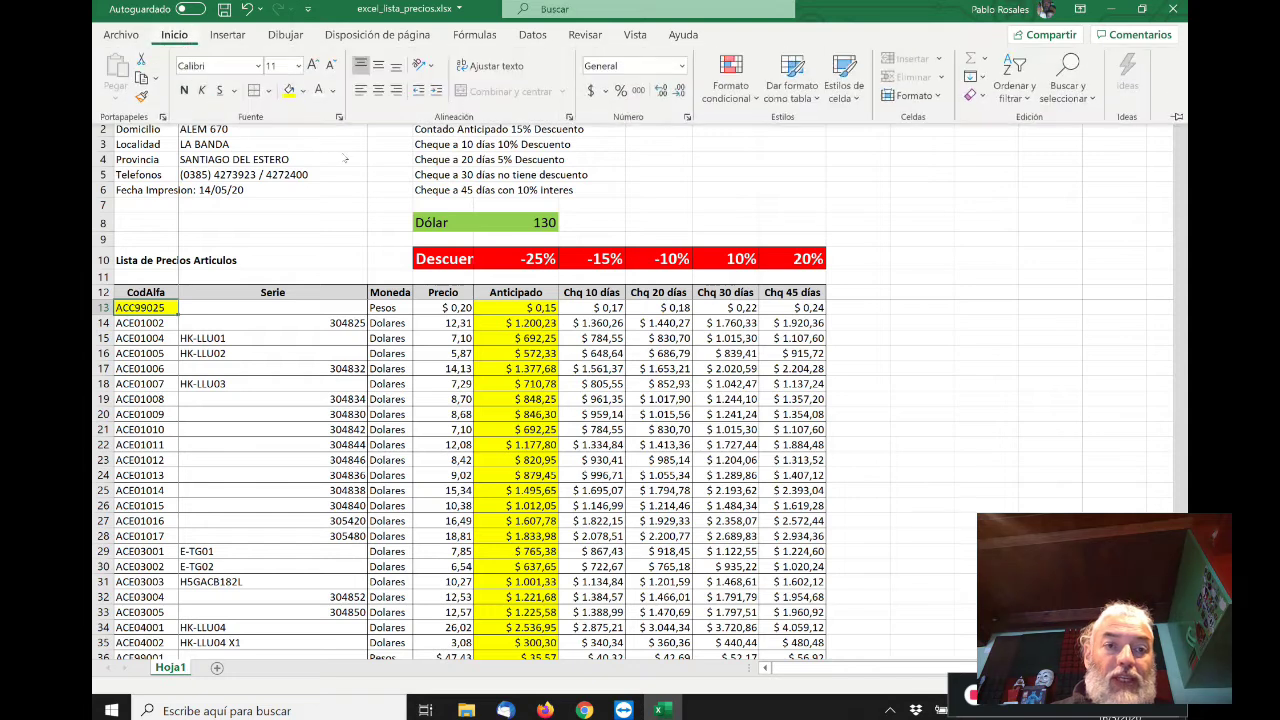
{"action": "left_click", "coordinate": [332, 90]}
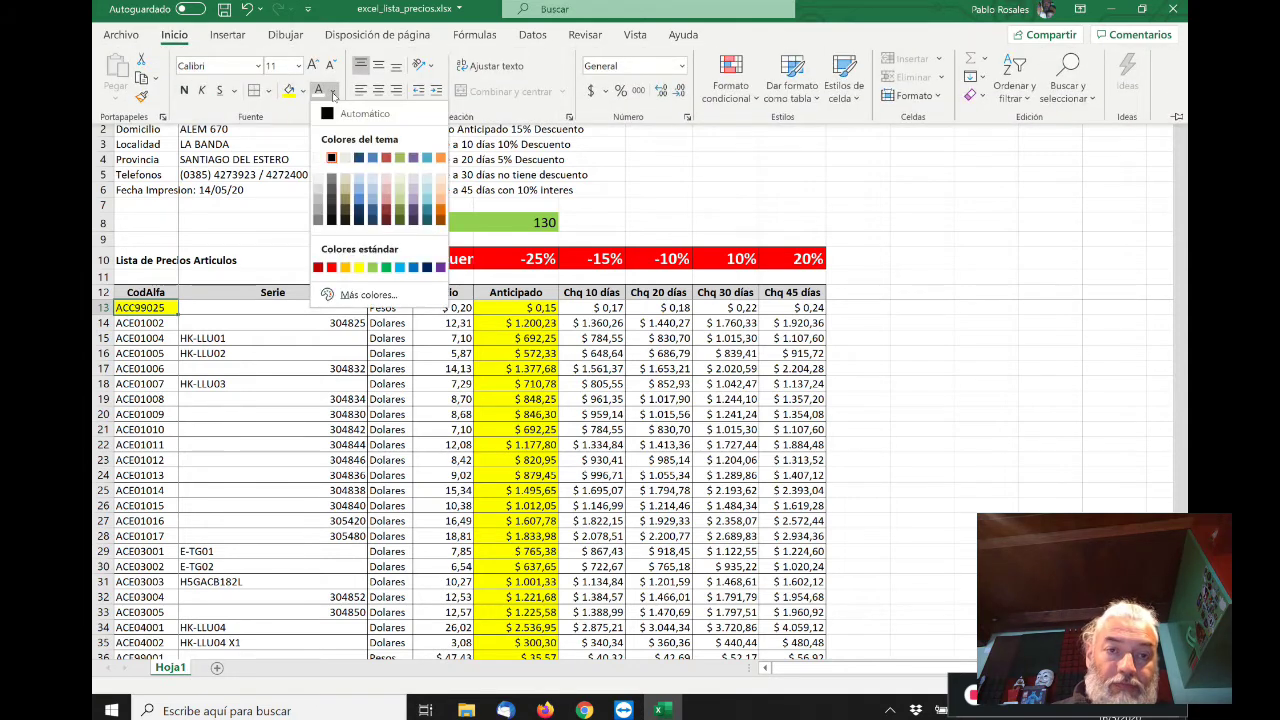
{"action": "left_click", "coordinate": [345, 267]}
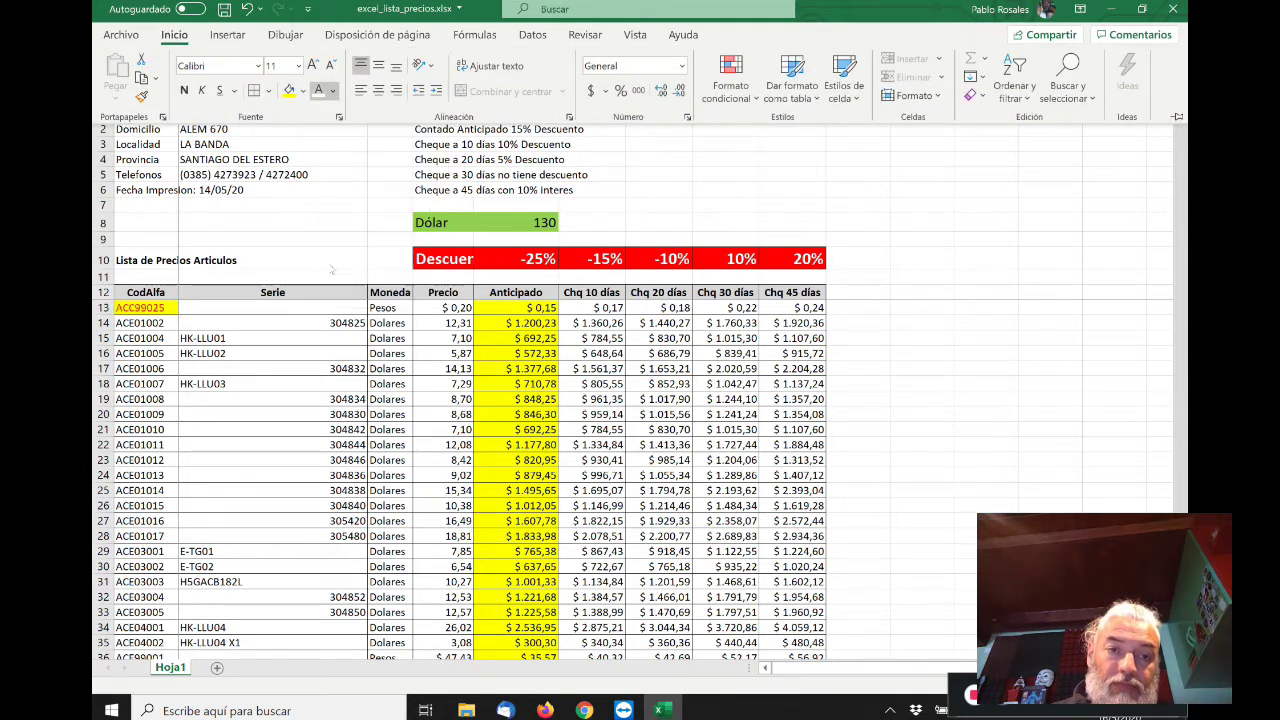
- Remove the fill from A13 and reset its font colour to Automático
{"action": "left_click", "coordinate": [304, 90]}
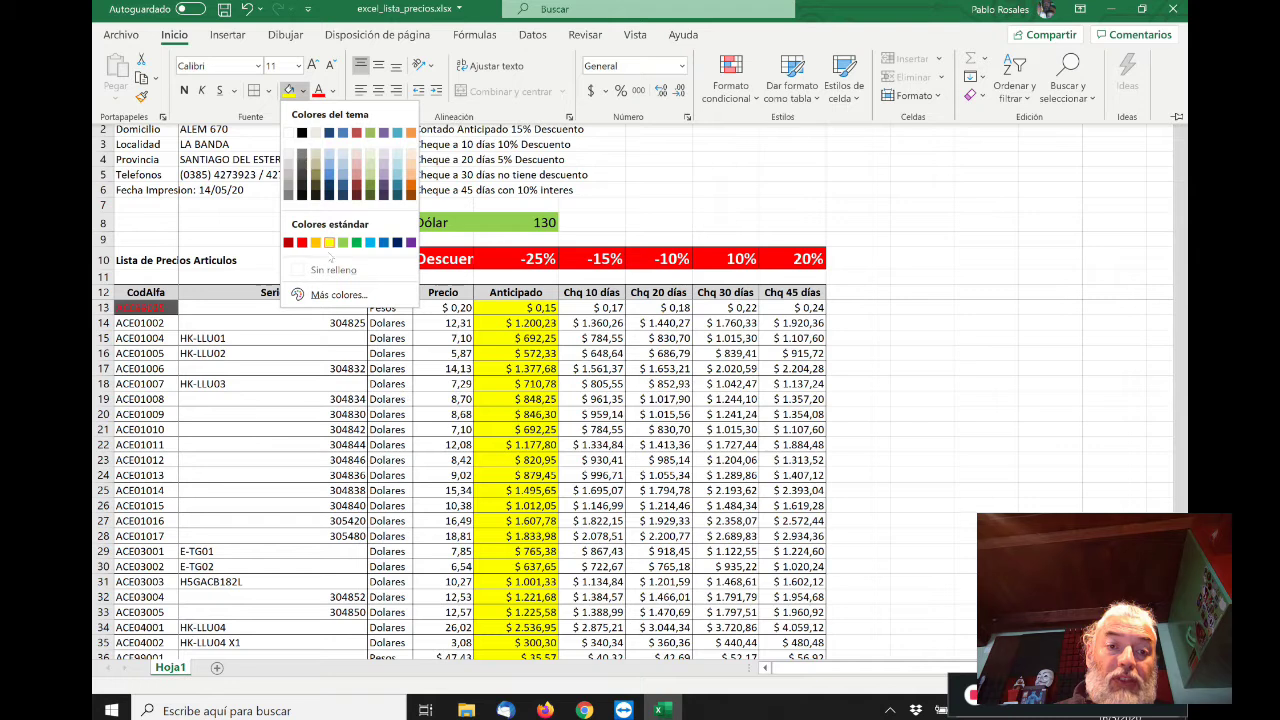
{"action": "left_click", "coordinate": [331, 269]}
{"action": "left_click", "coordinate": [336, 93]}
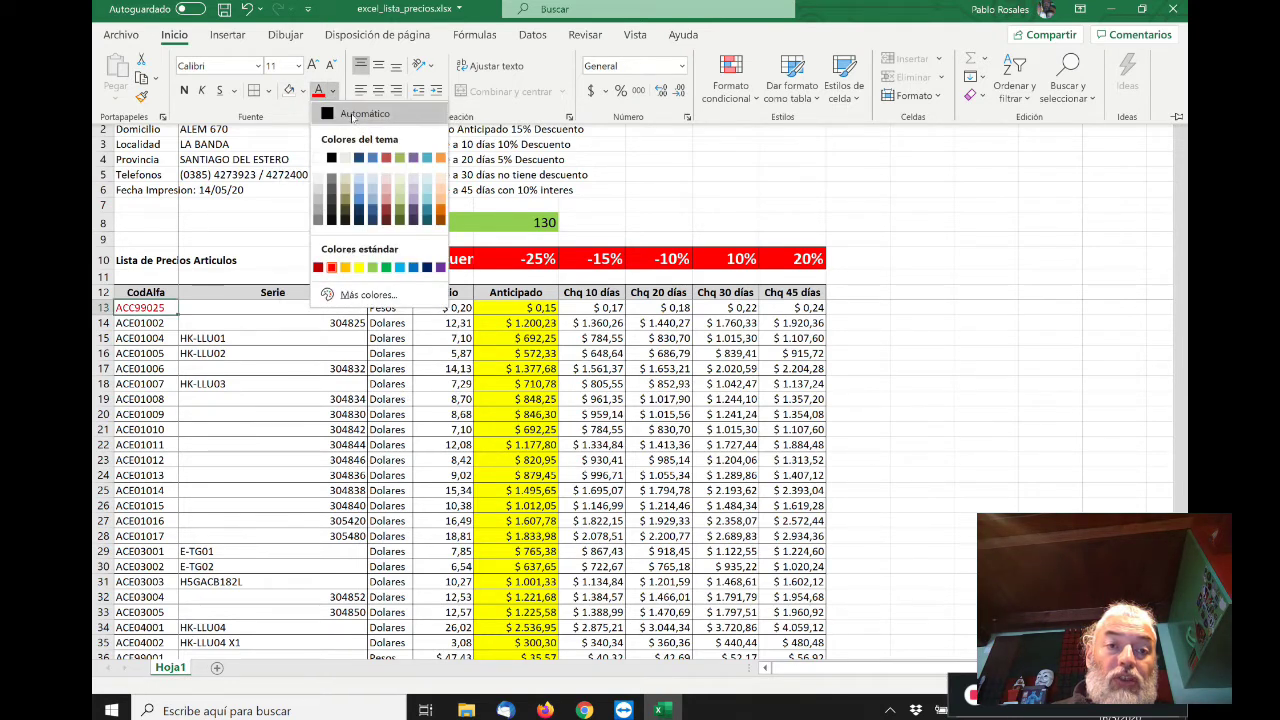
{"action": "left_click", "coordinate": [352, 114]}
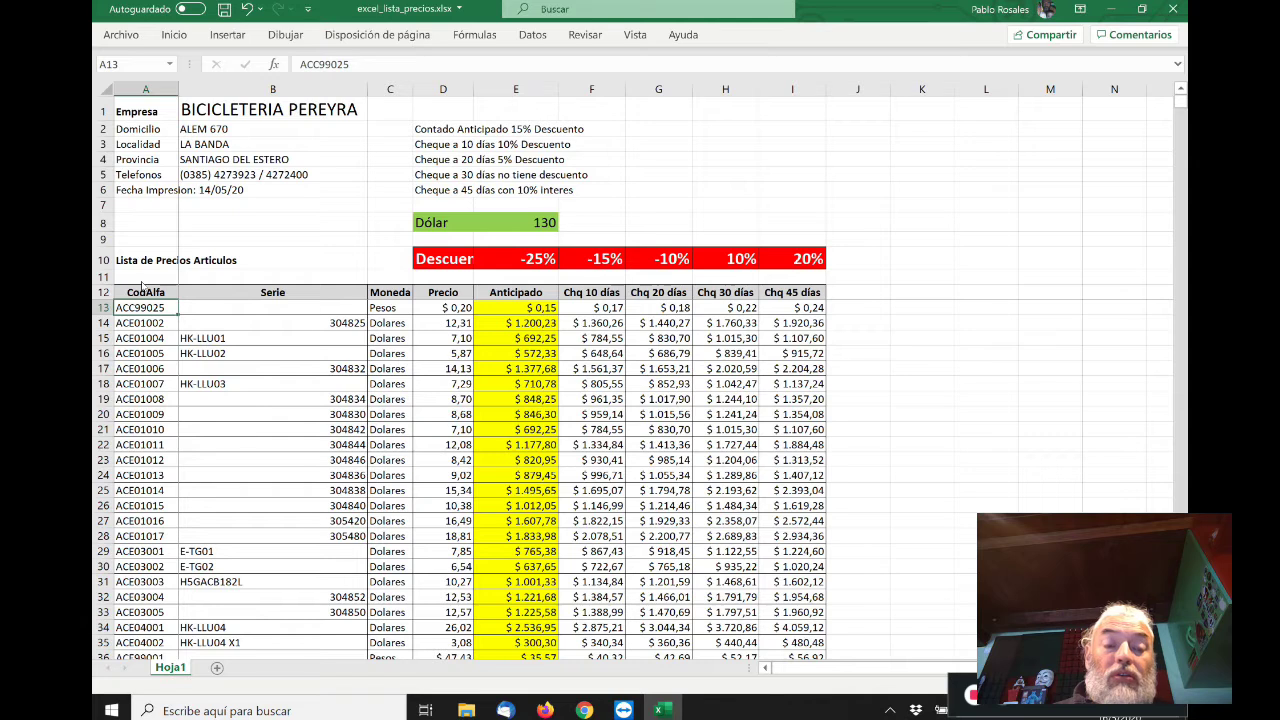
- Check the sort and filter commands on the CodAlfa heading and unprotect the sheet
{"action": "left_click", "coordinate": [140, 292]}
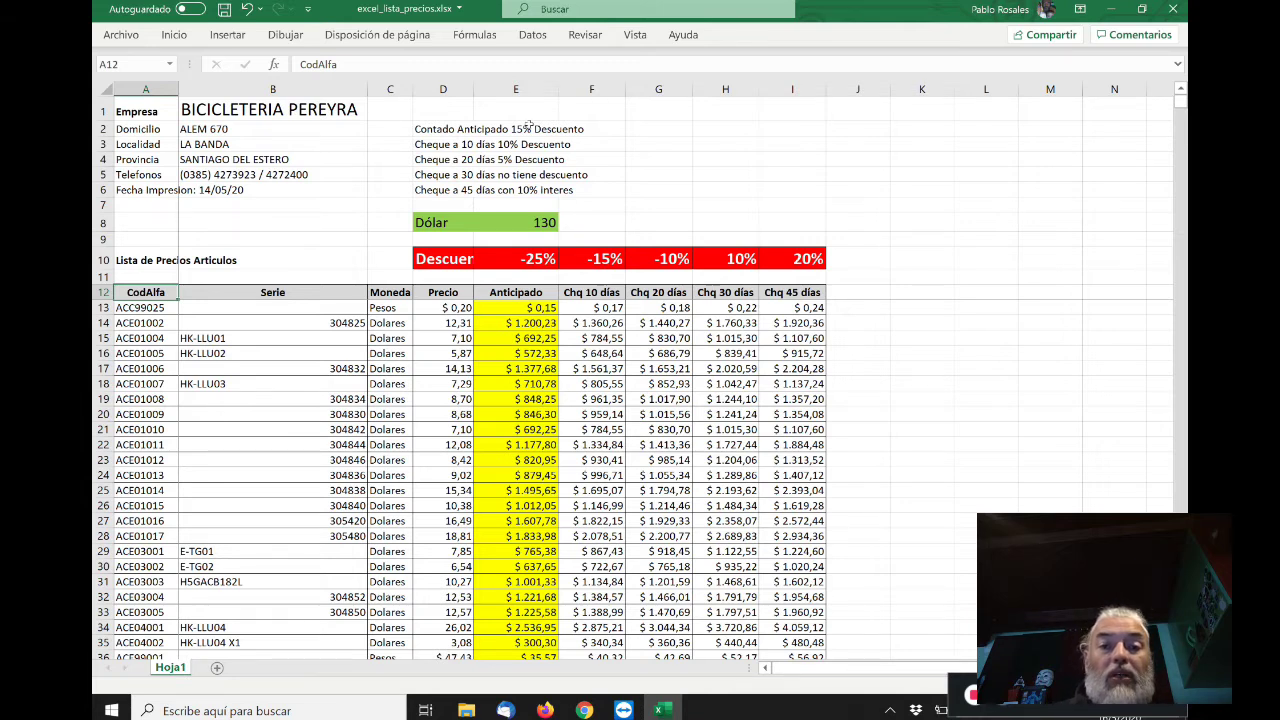
{"action": "left_click", "coordinate": [532, 34]}
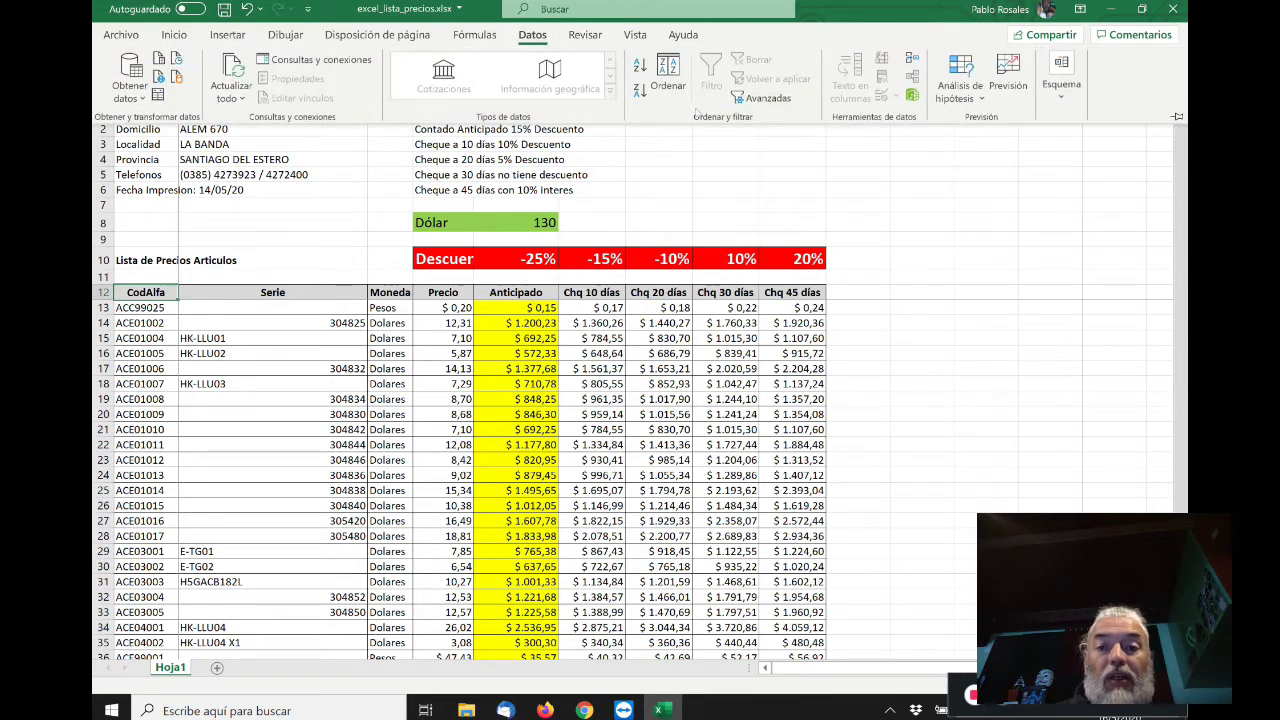
{"action": "left_click", "coordinate": [586, 35]}
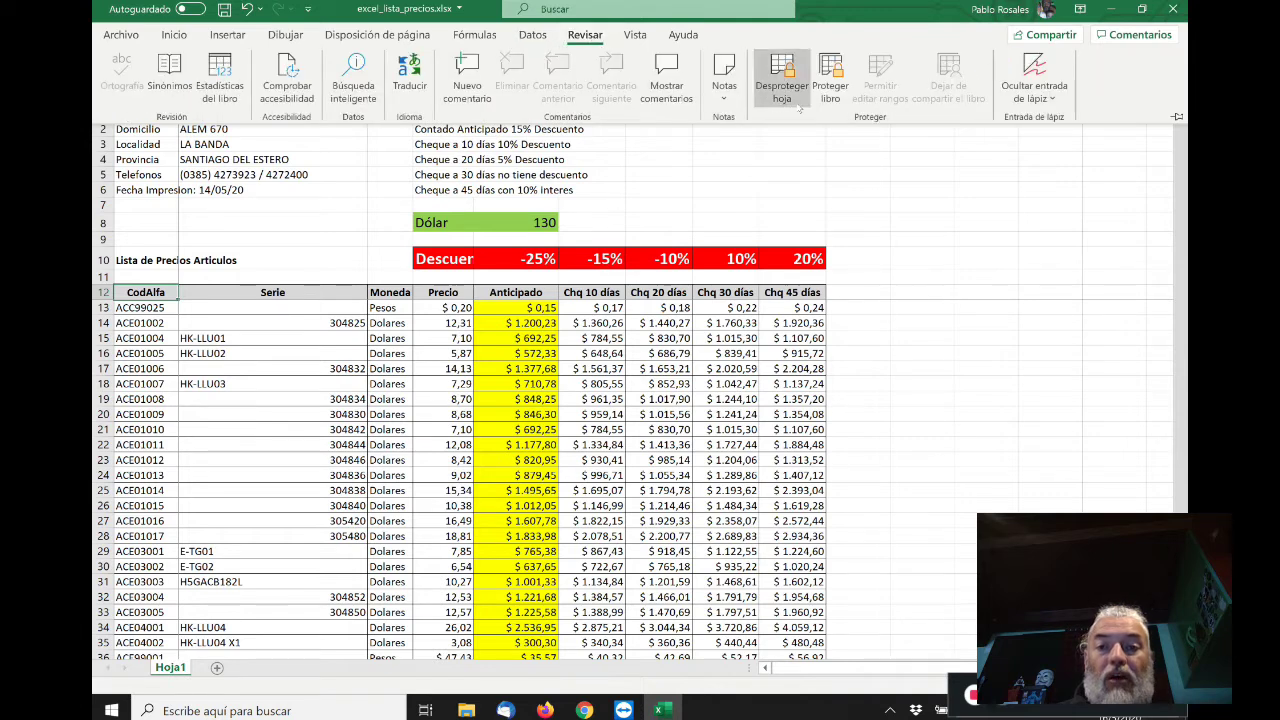
{"action": "left_click", "coordinate": [498, 262]}
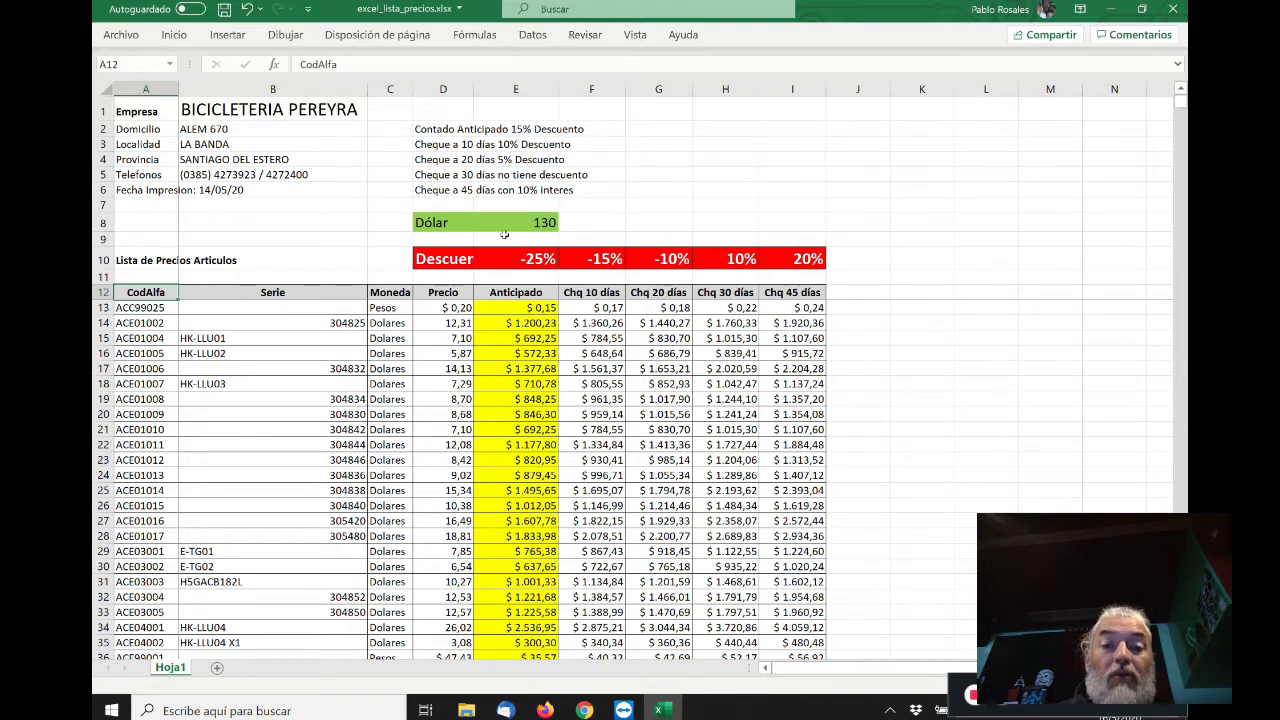
- Test editing on the unprotected sheet by setting the Dólar rate in E8 to 145
{"action": "left_click", "coordinate": [517, 224]}
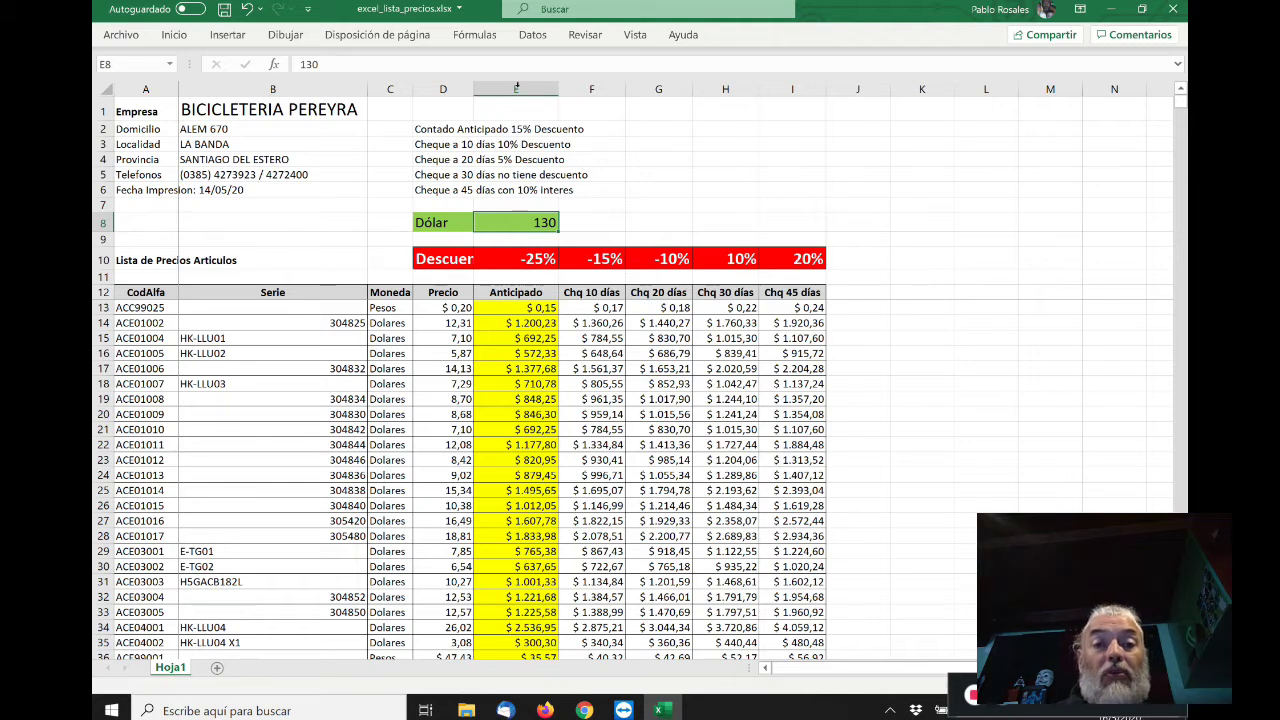
{"action": "left_click", "coordinate": [590, 38]}
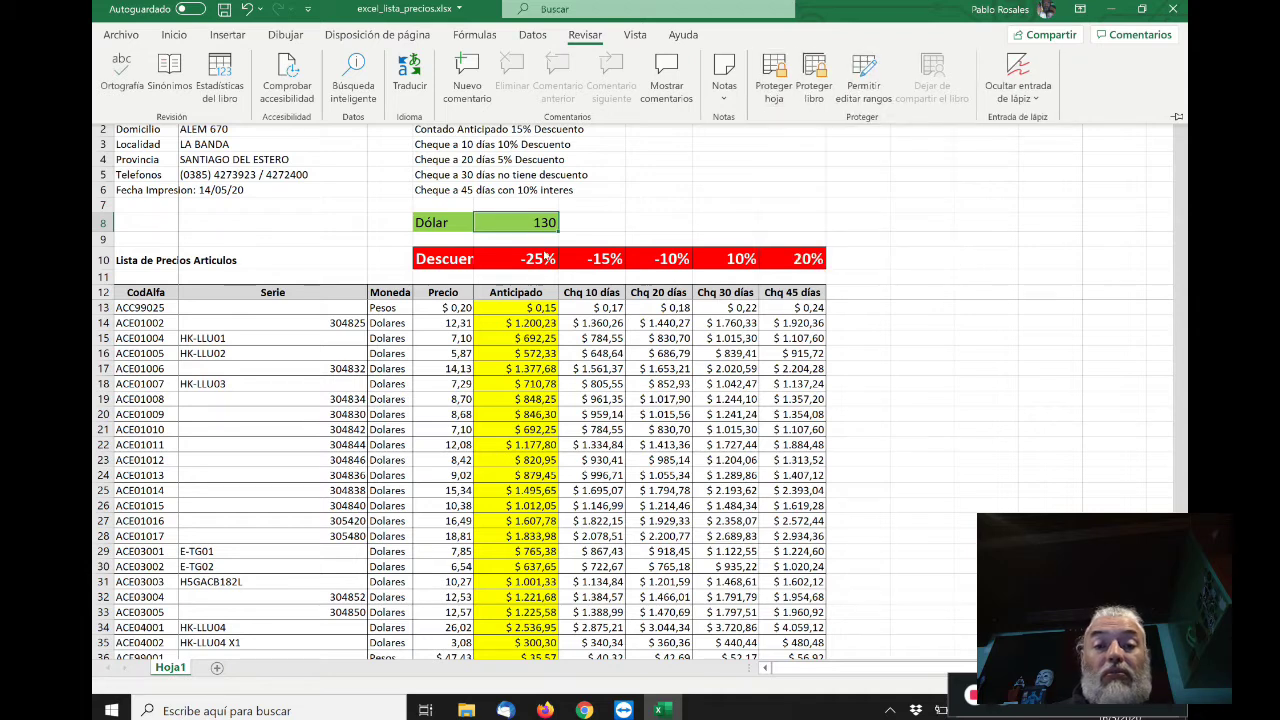
{"action": "left_click", "coordinate": [516, 270]}
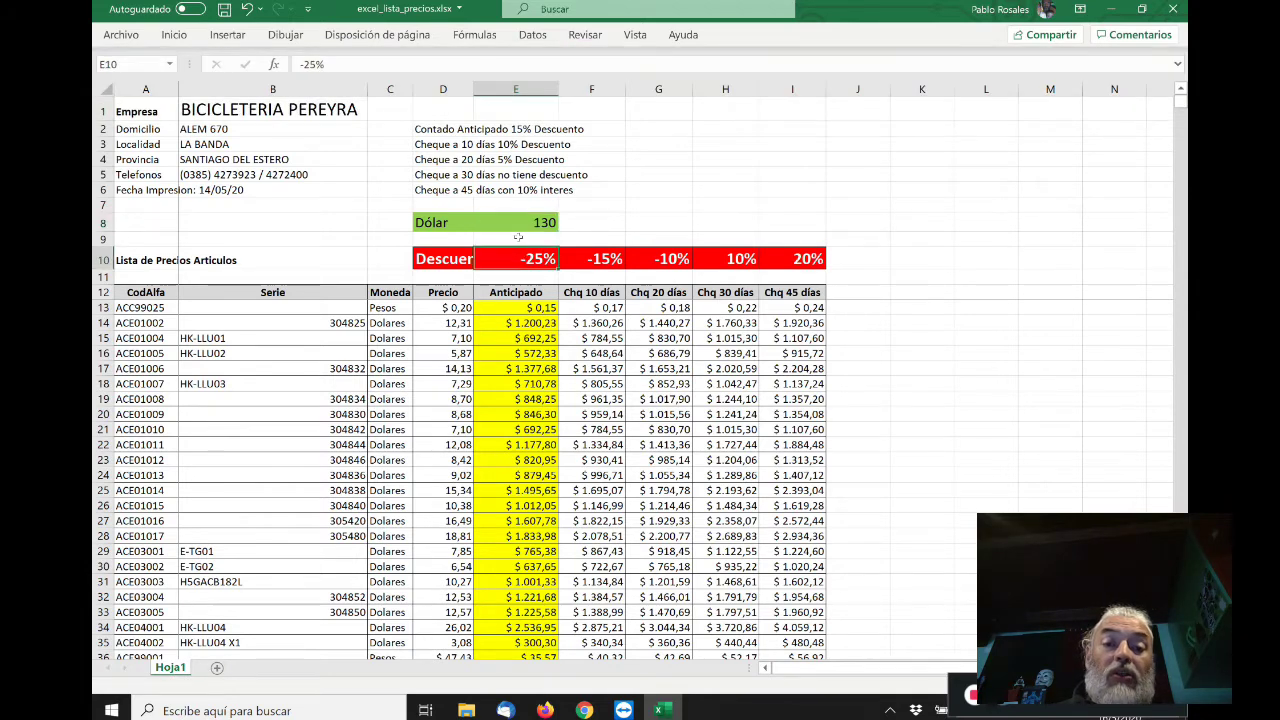
{"action": "type", "text": "145"}
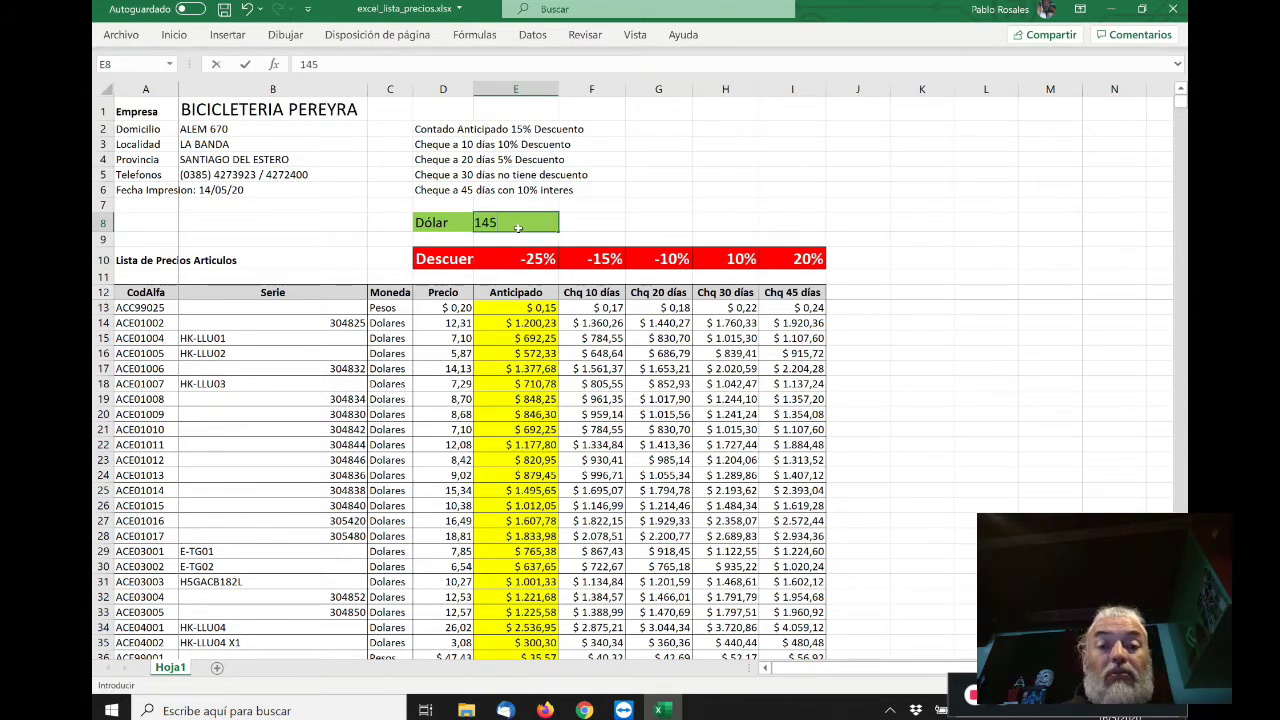
{"action": "key", "text": "Return"}
- Set the Dólar rate in E8 back to 130
{"action": "left_click", "coordinate": [518, 228]}
{"action": "type", "text": "130"}
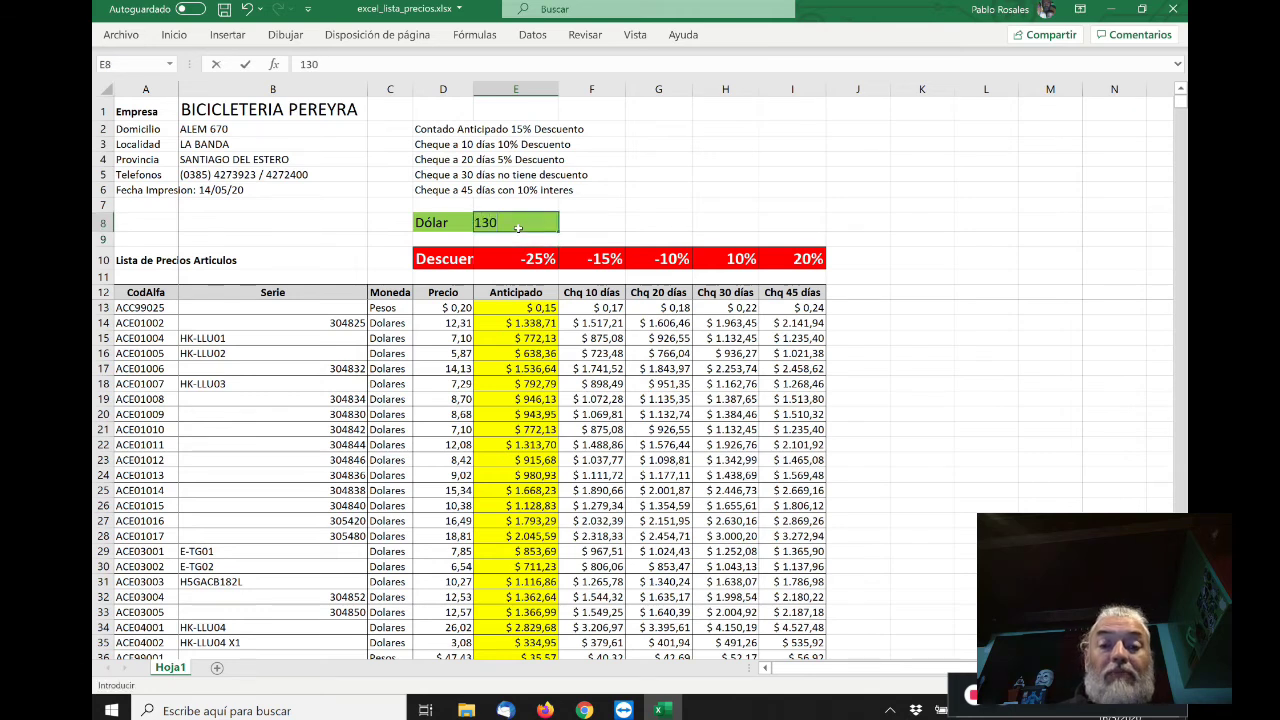
{"action": "left_click", "coordinate": [518, 228]}
{"action": "key", "text": "Return"}
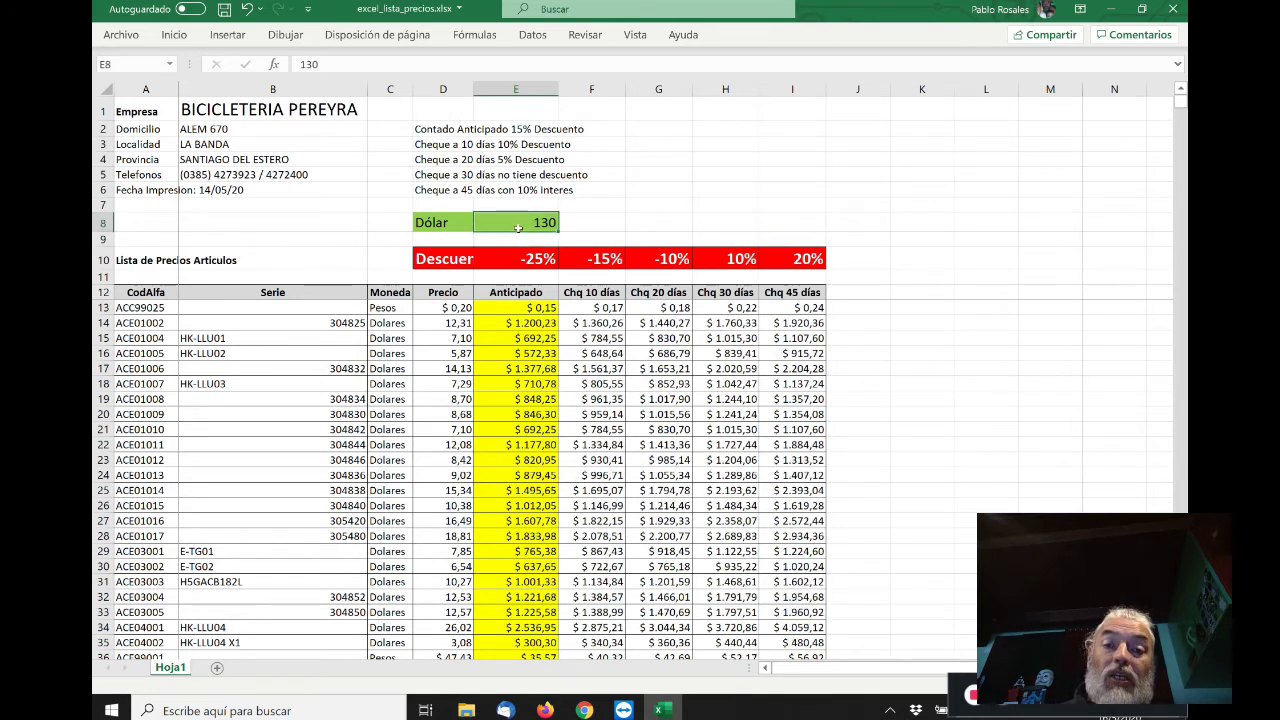
- Examine the Dólar rate in E8 and the Descuento percentages in row 10 as the input cells of the price list
{"action": "left_click", "coordinate": [585, 34]}
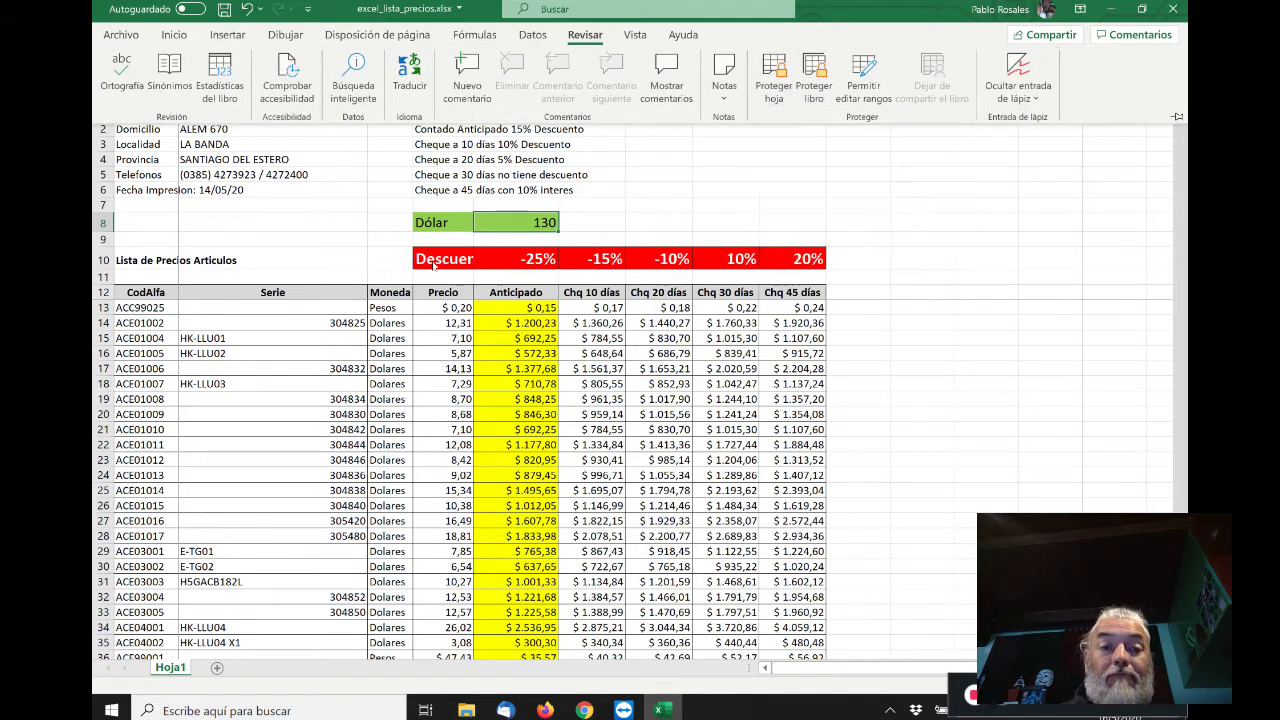
{"action": "left_click", "coordinate": [430, 222]}
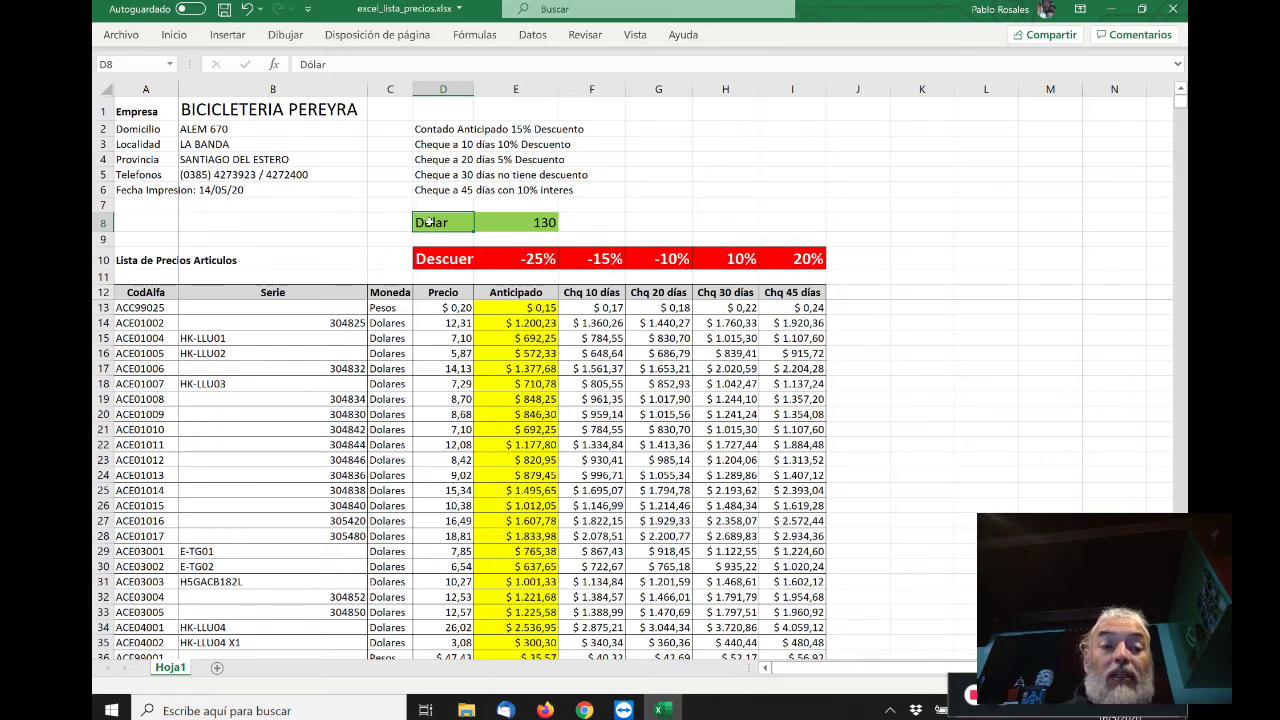
{"action": "key", "text": "Down"}
{"action": "key", "text": "Down"}
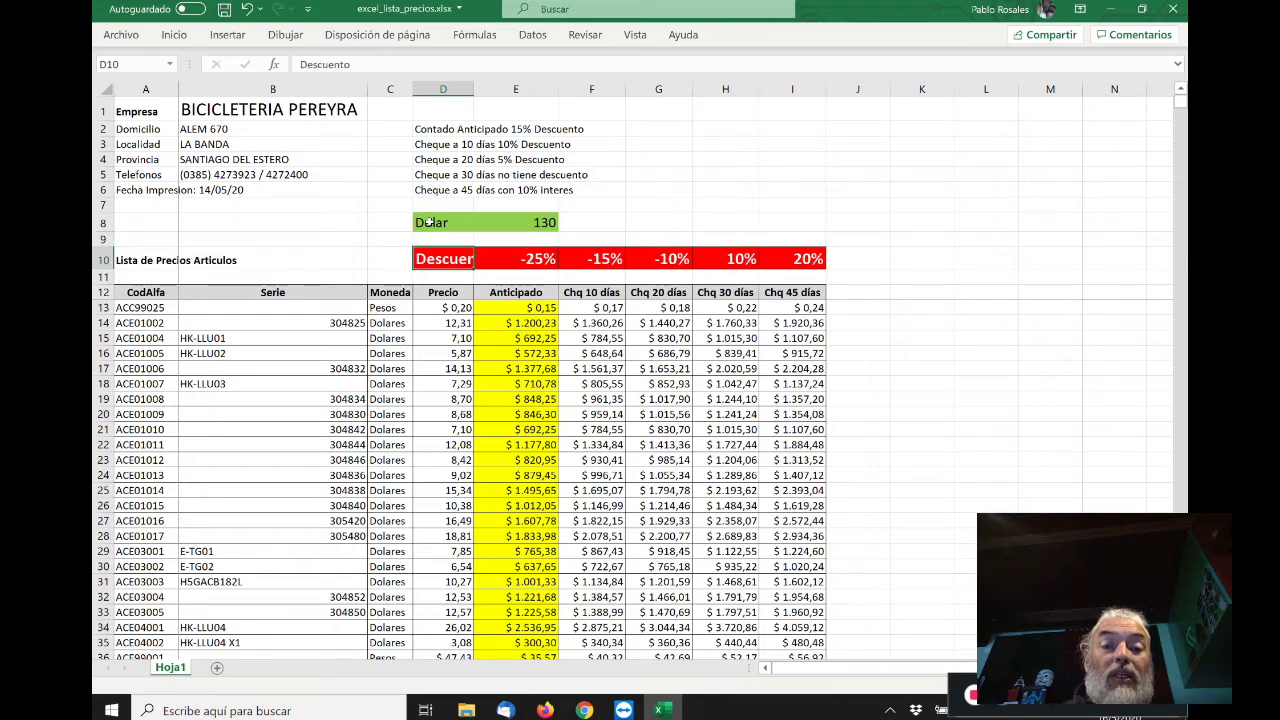
{"action": "key", "text": "Right"}
{"action": "key", "text": "Right"}
{"action": "key", "text": "Right"}
{"action": "key", "text": "Right"}
{"action": "key", "text": "Right"}
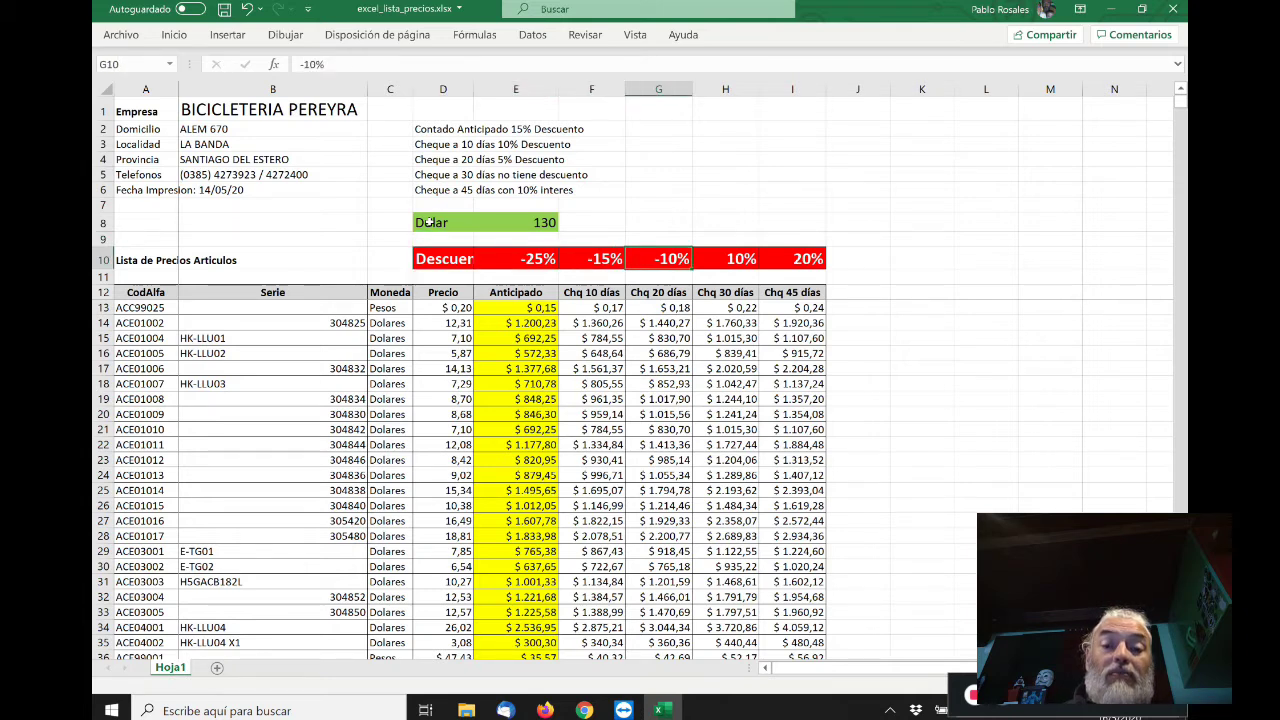
{"action": "key", "text": "Left"}
{"action": "key", "text": "Left"}
{"action": "key", "text": "Left"}
{"action": "key", "text": "Left"}
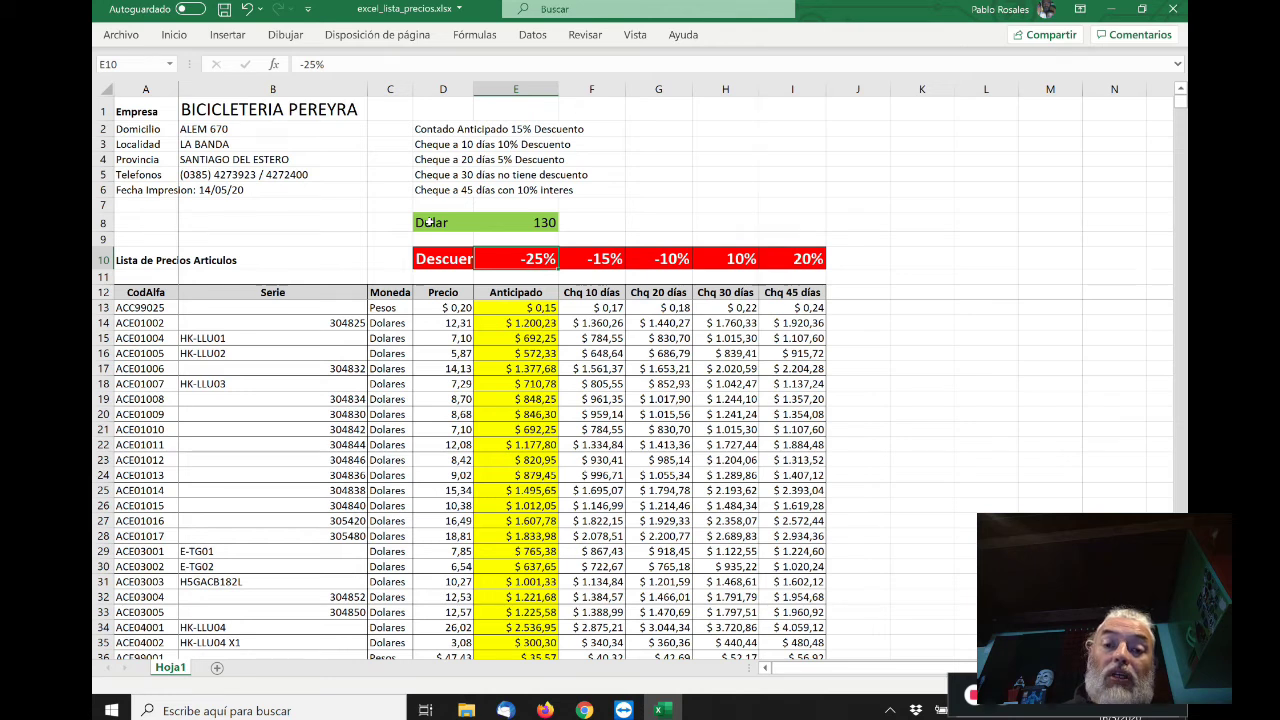
{"action": "key", "text": "Right"}
{"action": "key", "text": "Right"}
{"action": "key", "text": "Right"}
{"action": "key", "text": "Right"}
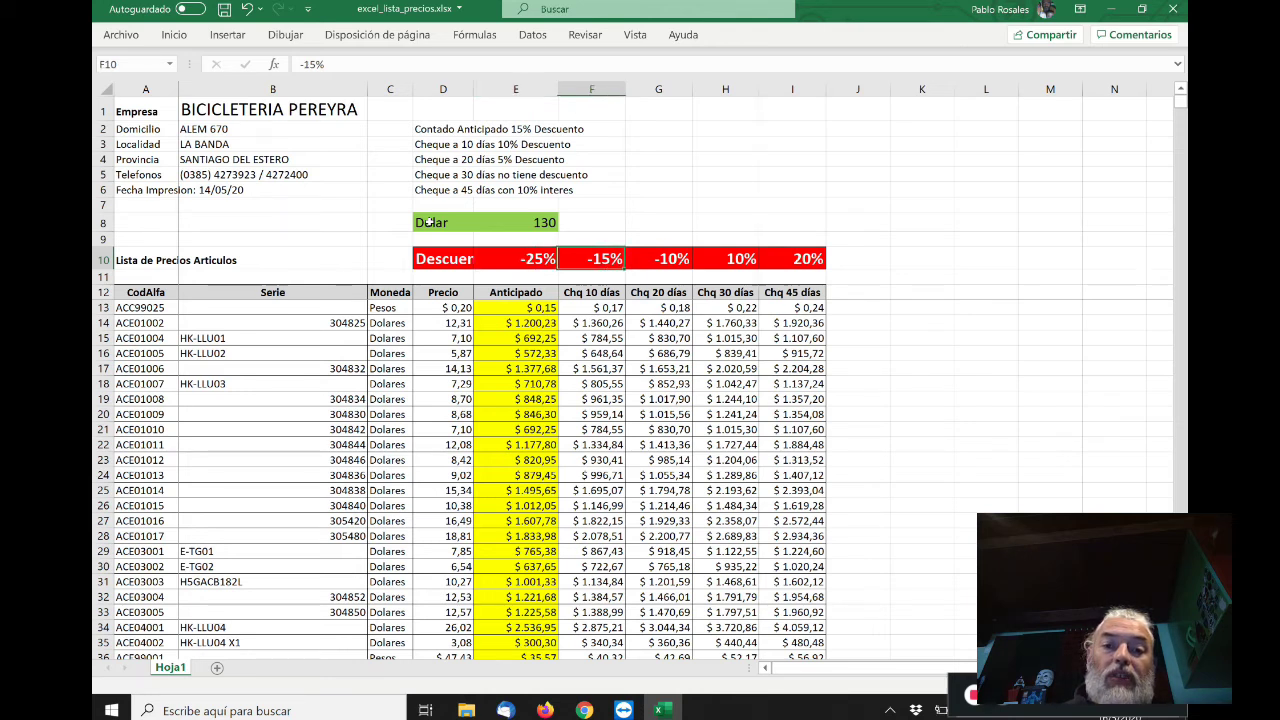
{"action": "key", "text": "Left"}
{"action": "key", "text": "Left"}
{"action": "key", "text": "Left"}
{"action": "key", "text": "Left"}
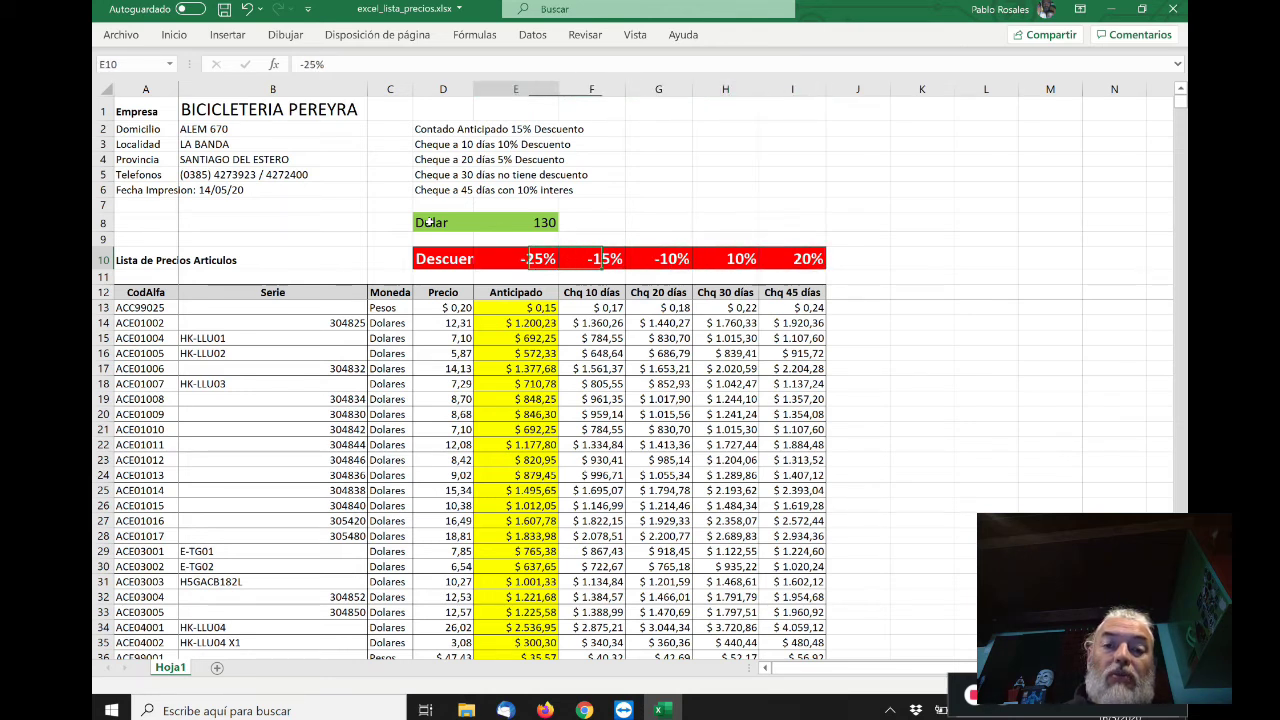
{"action": "key", "text": "Up"}
{"action": "key", "text": "Up"}
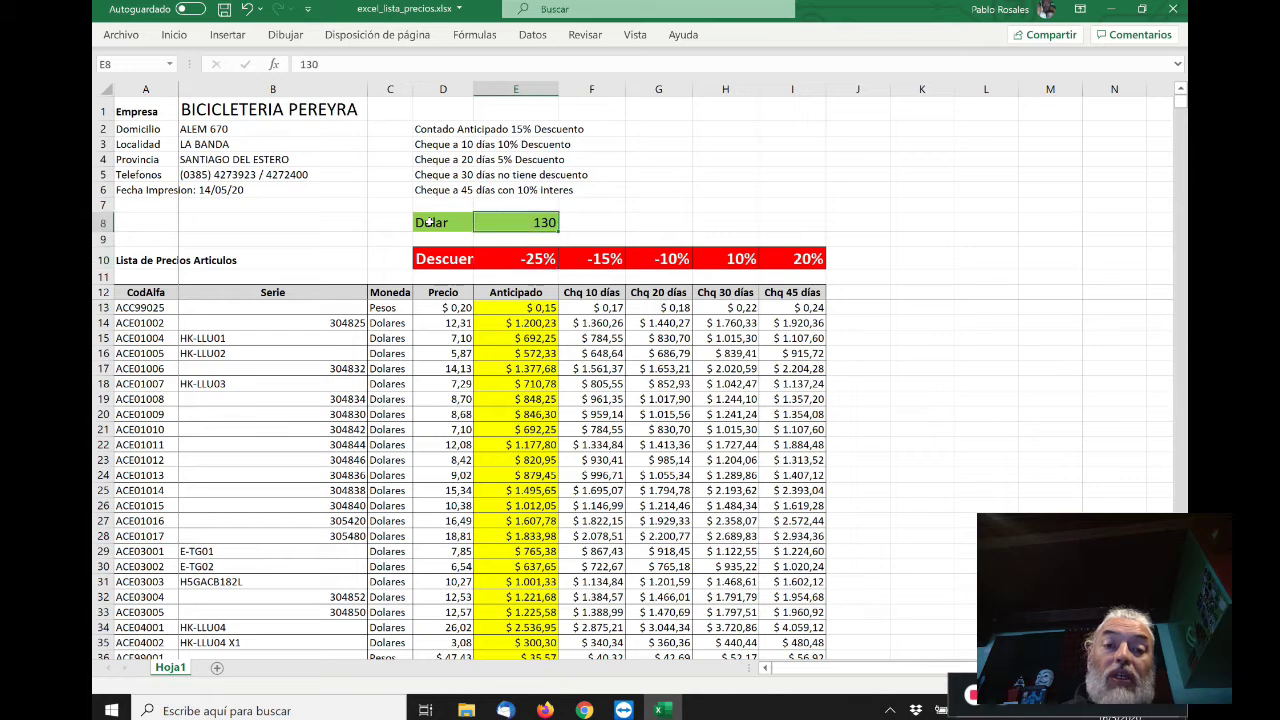
- Look over the article price cells and column headings below the Descuento row, from Precio to Chq 45 días
{"action": "key", "text": "Down"}
{"action": "key", "text": "Down"}
{"action": "key", "text": "Down"}
{"action": "key", "text": "Down"}
{"action": "key", "text": "Down"}
{"action": "key", "text": "Down"}
{"action": "key", "text": "Left"}
{"action": "key", "text": "Up"}
{"action": "key", "text": "Right"}
{"action": "key", "text": "Right"}
{"action": "key", "text": "Right"}
{"action": "key", "text": "Right"}
{"action": "key", "text": "Right"}
{"action": "key", "text": "Up"}
{"action": "key", "text": "Up"}
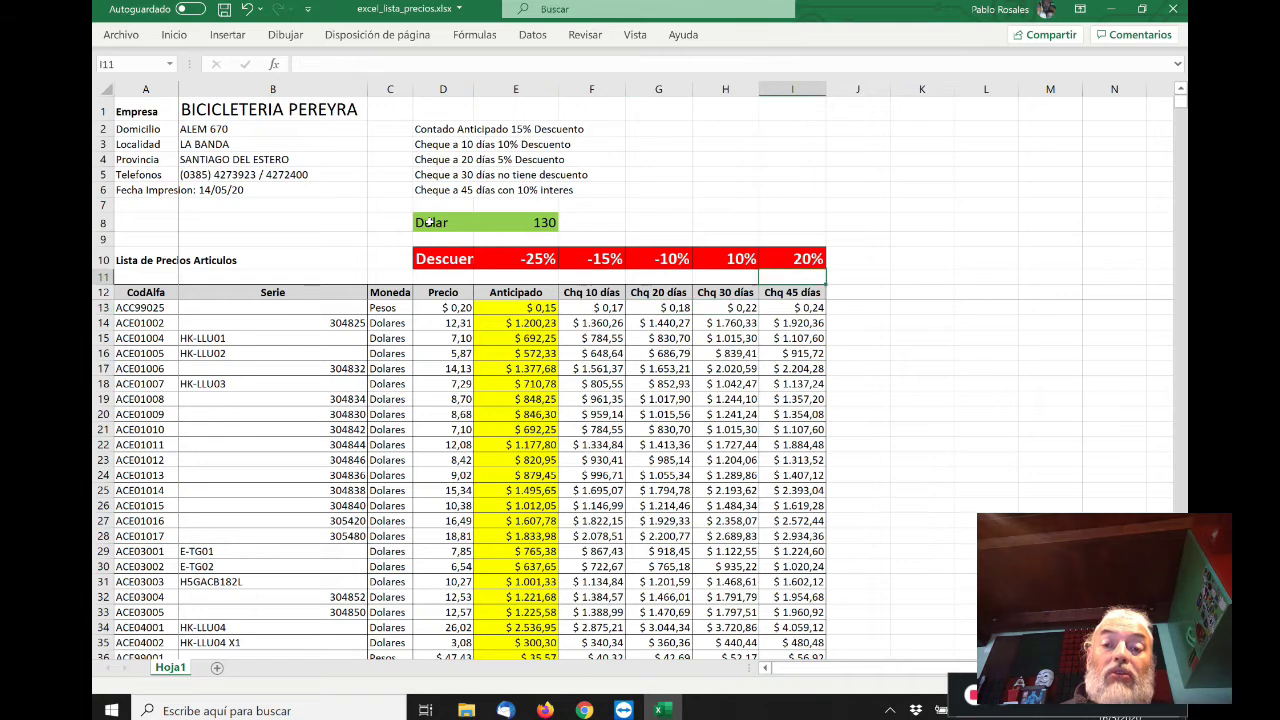
- Go through the payment-term percentages in E10:I10, from Anticipado to Chq 45 días
{"action": "key", "text": "Up"}
{"action": "key", "text": "Left"}
{"action": "key", "text": "Left"}
{"action": "key", "text": "Left"}
{"action": "key", "text": "Left"}
{"action": "key", "text": "Left"}
{"action": "key", "text": "Right"}
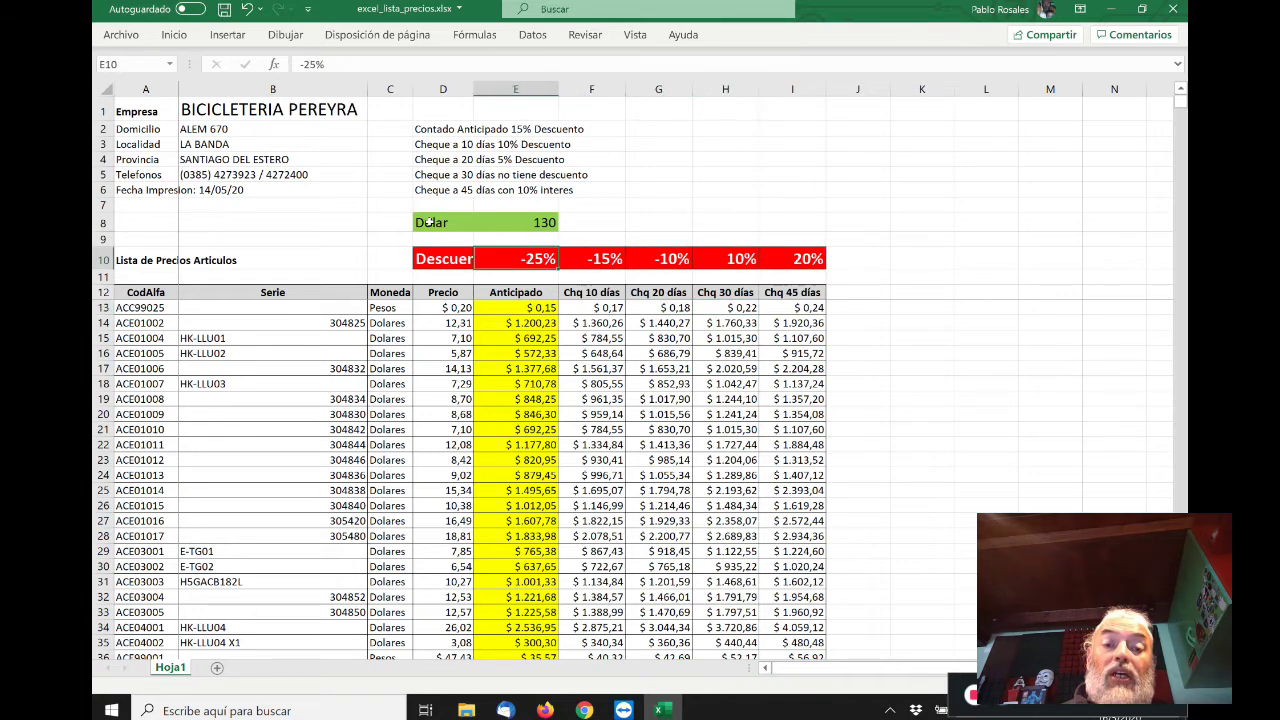
{"action": "key", "text": "Right"}
{"action": "key", "text": "Right"}
{"action": "key", "text": "Right"}
{"action": "key", "text": "Right"}
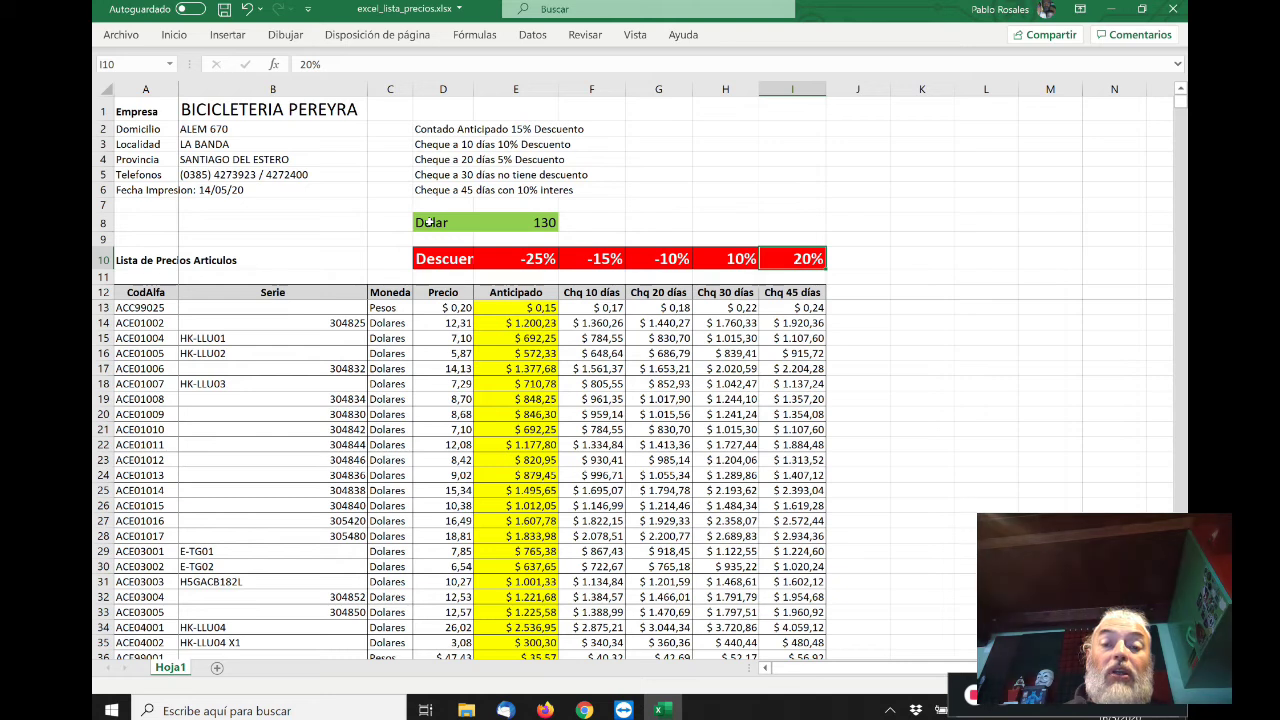
{"action": "key", "text": "Left"}
{"action": "key", "text": "Left"}
{"action": "key", "text": "Left"}
{"action": "key", "text": "Left"}
{"action": "key", "text": "Right"}
{"action": "key", "text": "Right"}
{"action": "key", "text": "Right"}
{"action": "key", "text": "Right"}
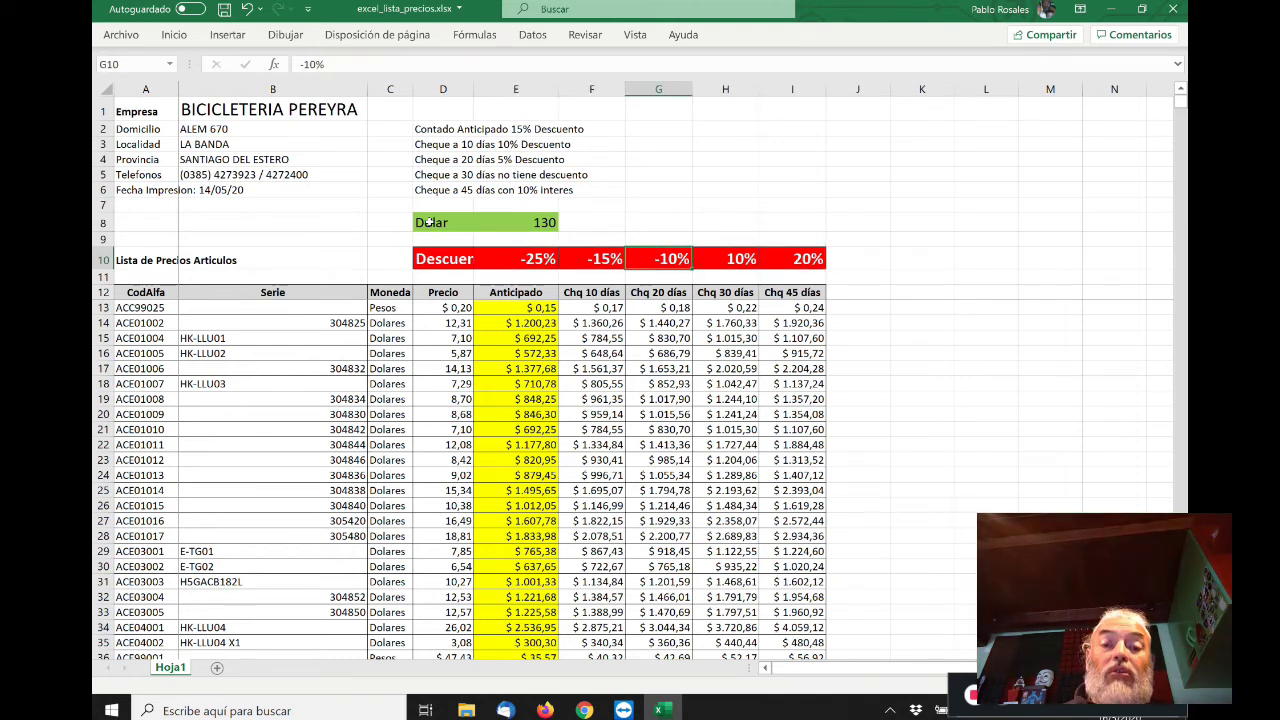
{"action": "key", "text": "Left"}
{"action": "key", "text": "Left"}
{"action": "key", "text": "Left"}
{"action": "key", "text": "Left"}
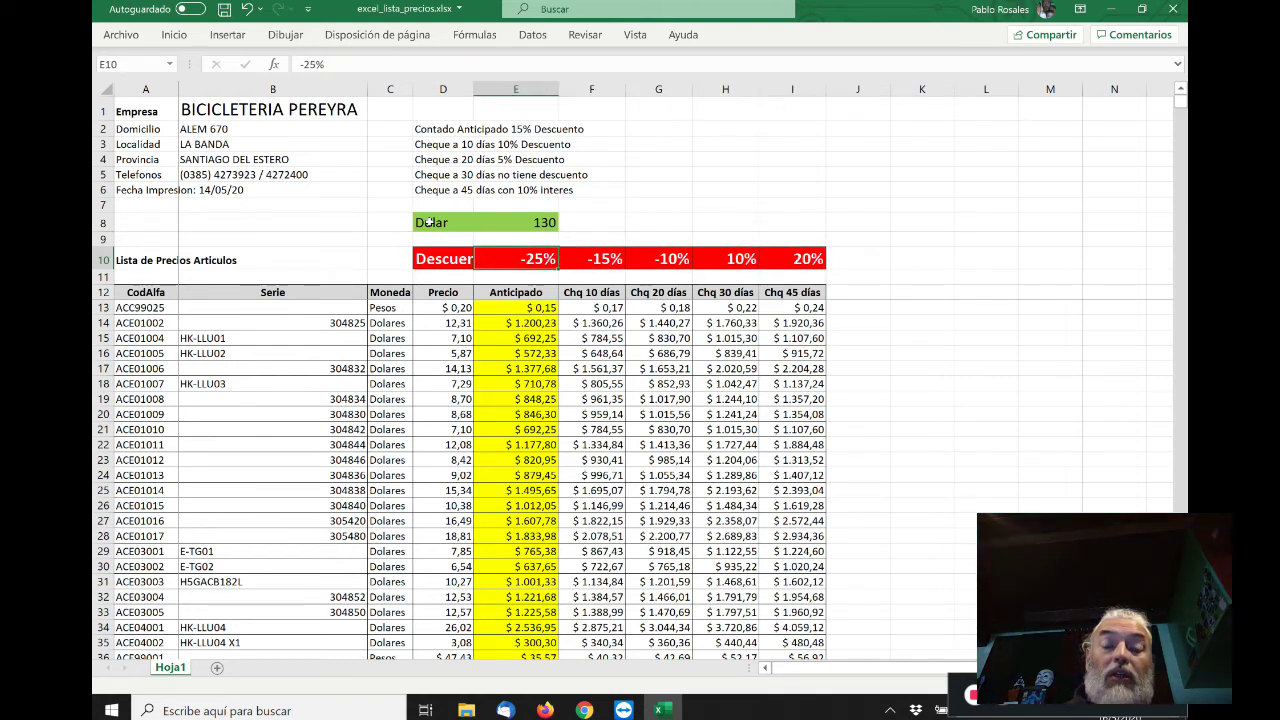
{"action": "key", "text": "Right"}
{"action": "key", "text": "Right"}
{"action": "key", "text": "Right"}
{"action": "key", "text": "Right"}
{"action": "key", "text": "Left"}
{"action": "key", "text": "Left"}
{"action": "key", "text": "Left"}
{"action": "key", "text": "Left"}
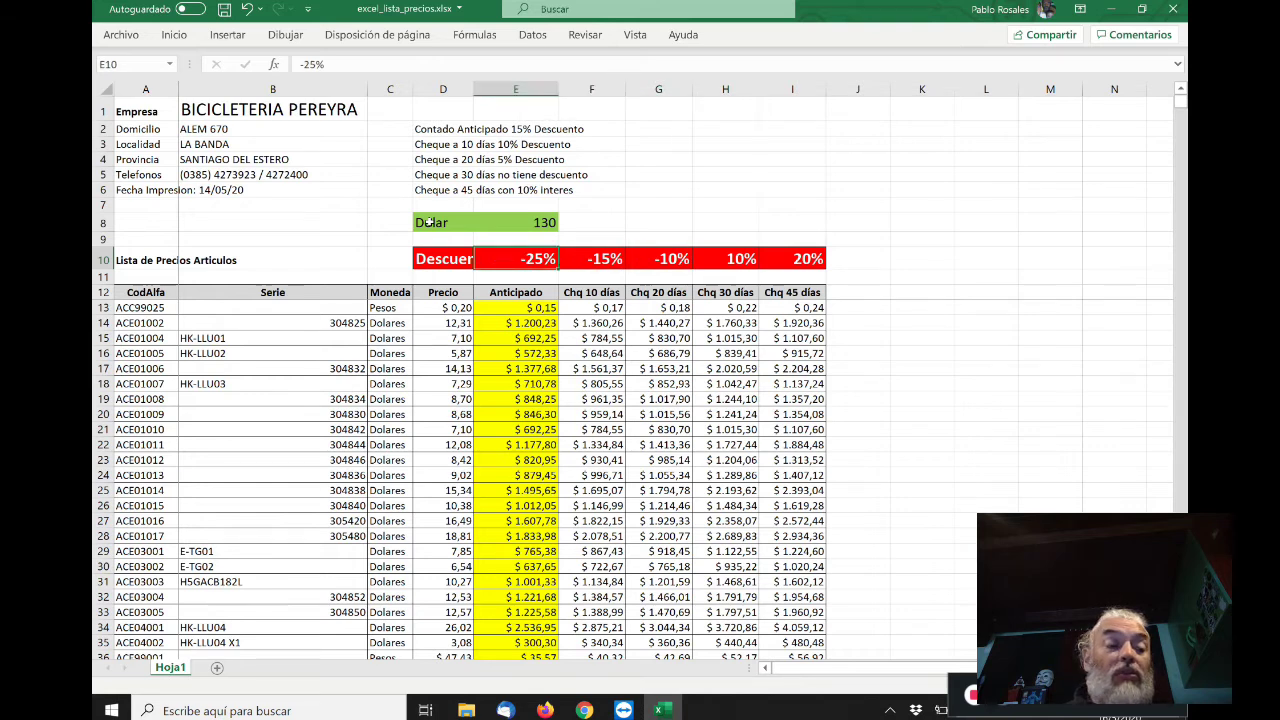
{"action": "key", "text": "Right"}
{"action": "key", "text": "Right"}
{"action": "key", "text": "Right"}
{"action": "key", "text": "Right"}
{"action": "key", "text": "Left"}
{"action": "key", "text": "Left"}
{"action": "key", "text": "Left"}
{"action": "key", "text": "Left"}
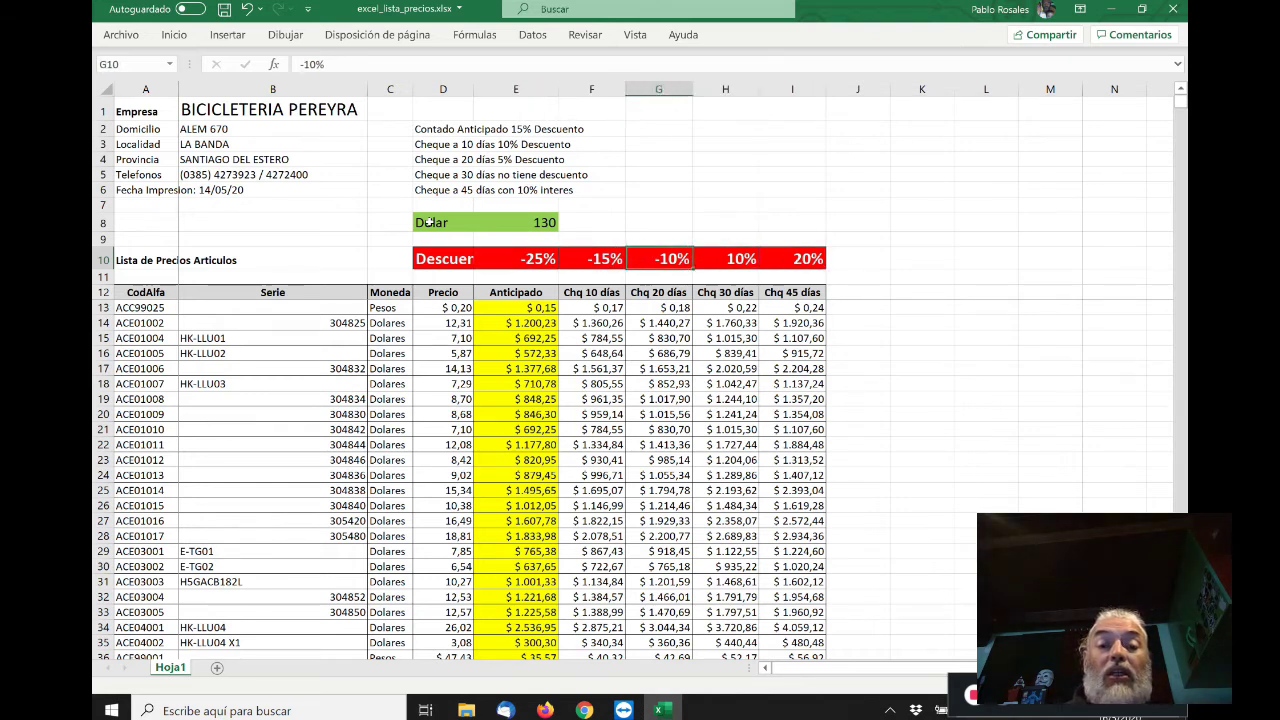
{"action": "key", "text": "Right"}
{"action": "key", "text": "Right"}
{"action": "key", "text": "Right"}
{"action": "key", "text": "Right"}
{"action": "key", "text": "Left"}
{"action": "key", "text": "Left"}
{"action": "key", "text": "Left"}
{"action": "key", "text": "Left"}
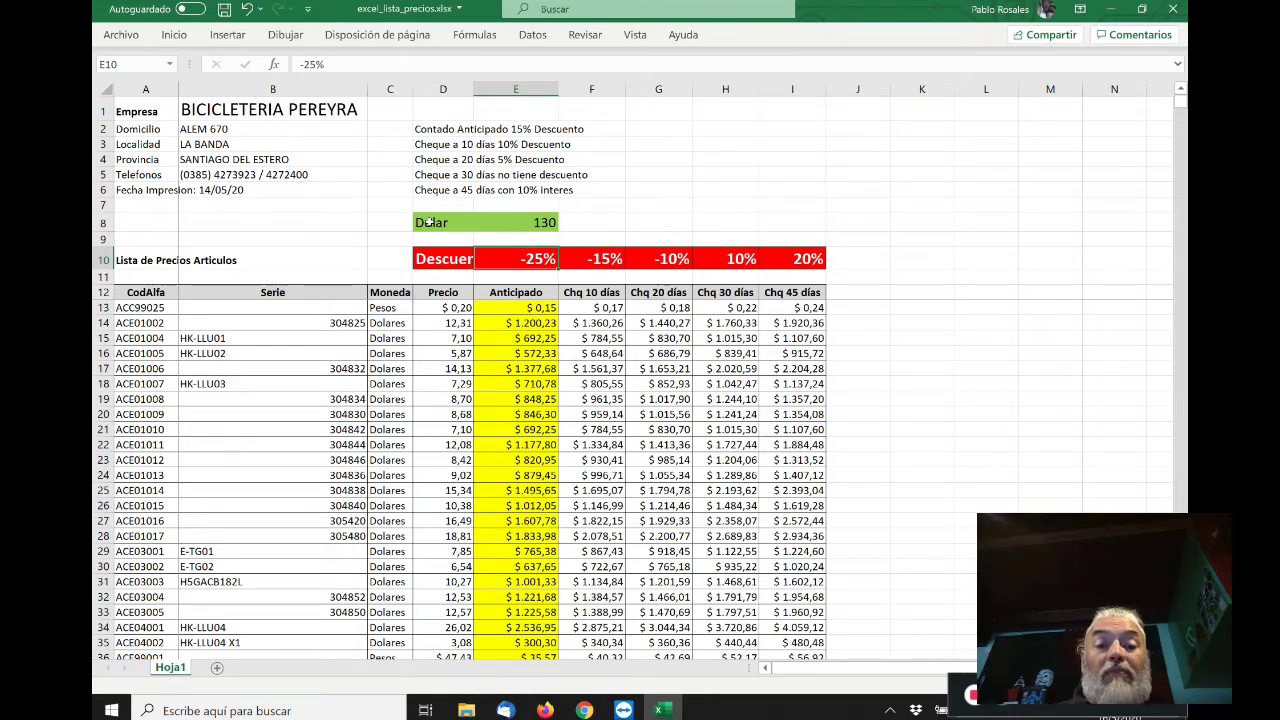
{"action": "key", "text": "Right"}
{"action": "key", "text": "Right"}
{"action": "key", "text": "Right"}
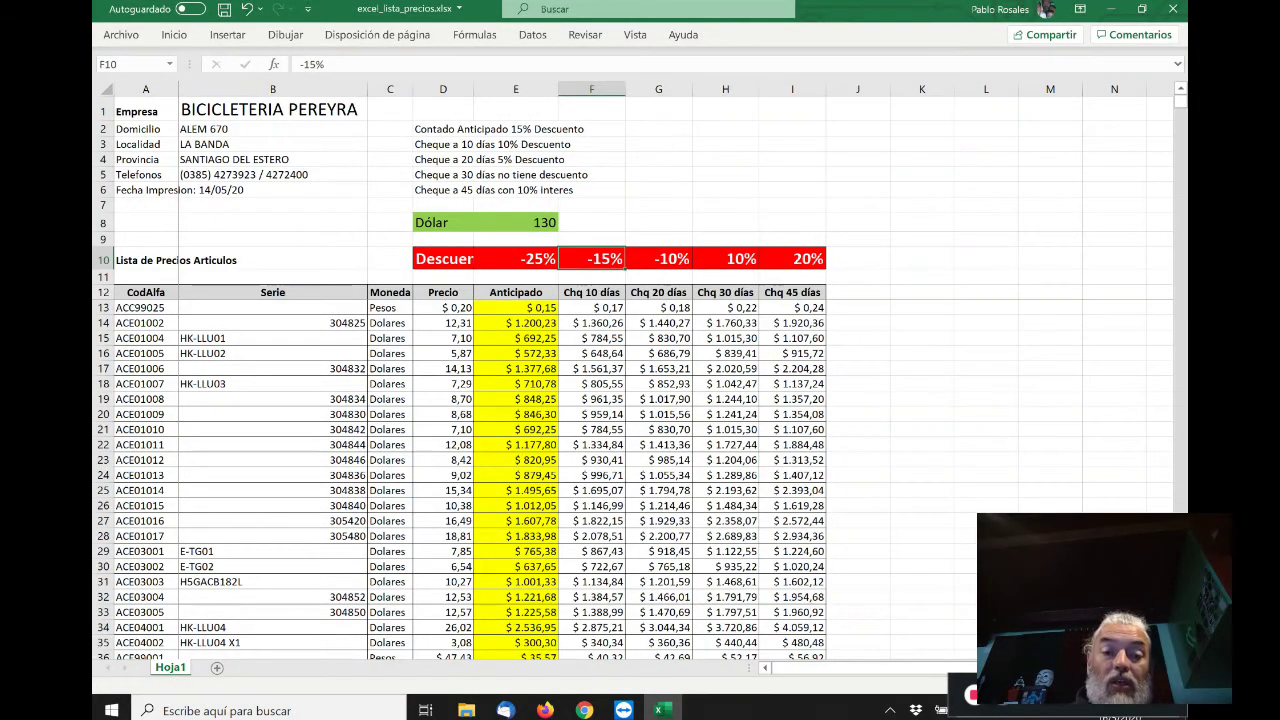
- Remove the Bloqueada protection setting from the discount percentages in E10:I10
{"action": "key", "text": "Left"}
{"action": "key", "text": "Left"}
{"action": "key", "text": "Right"}
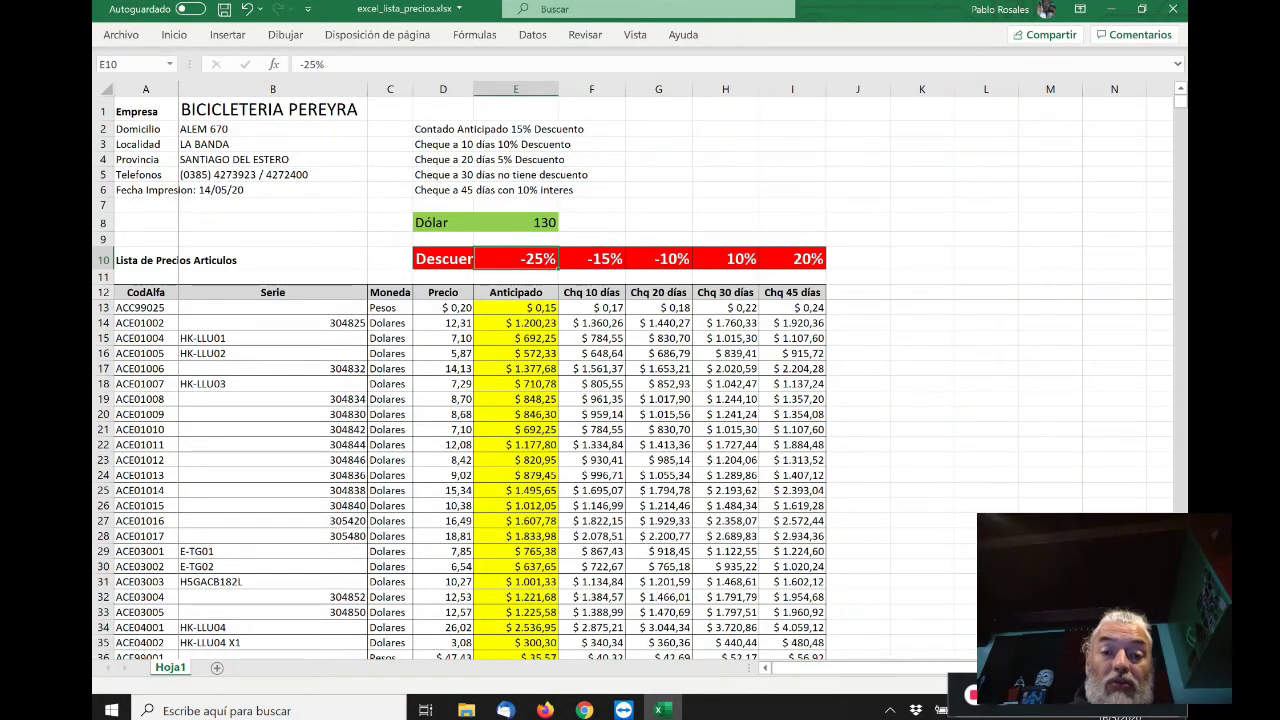
{"action": "key", "text": "shift+Right"}
{"action": "key", "text": "shift+Right"}
{"action": "key", "text": "shift+Right"}
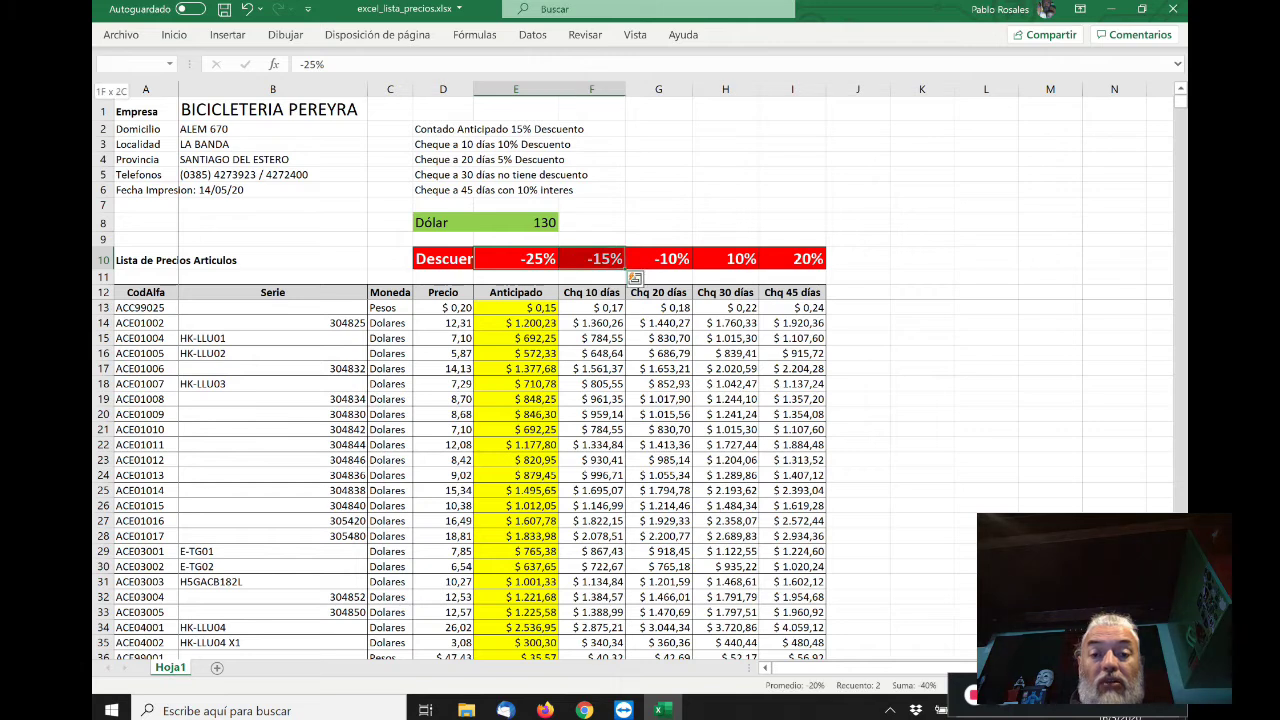
{"action": "key", "text": "shift+Right"}
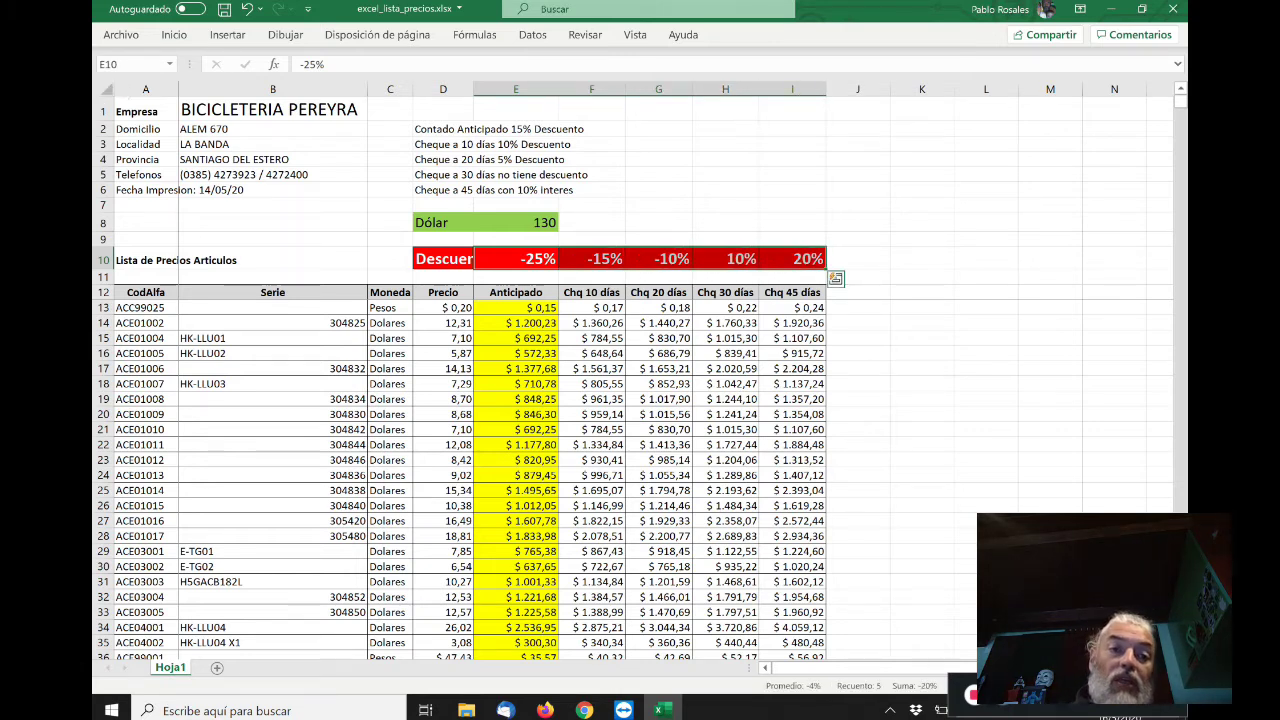
{"action": "left_click", "coordinate": [174, 34]}
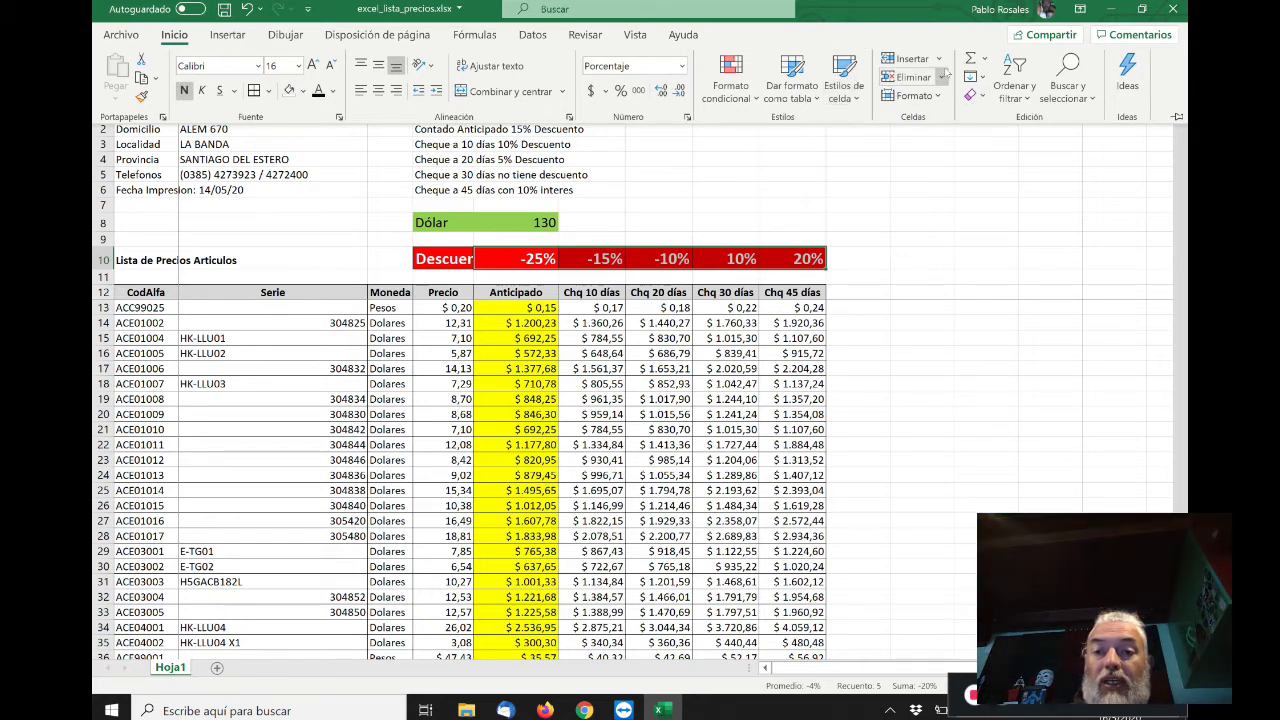
{"action": "left_click", "coordinate": [940, 95]}
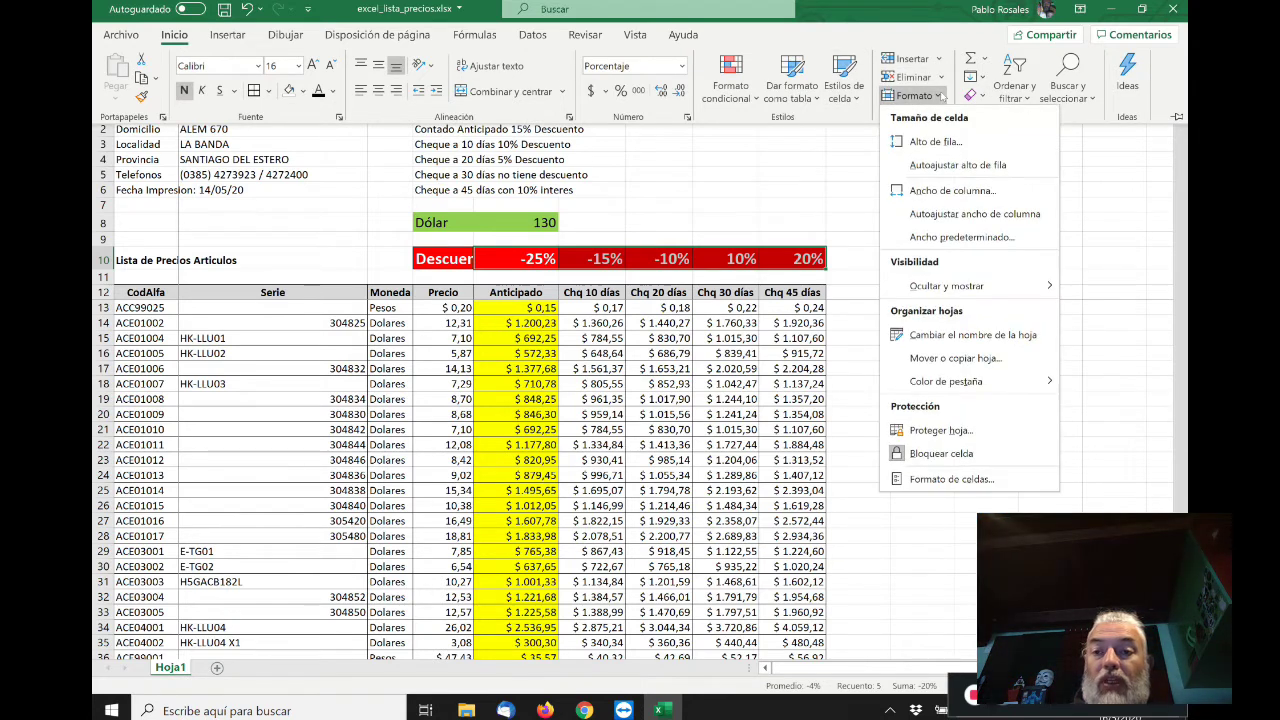
{"action": "left_click", "coordinate": [955, 480]}
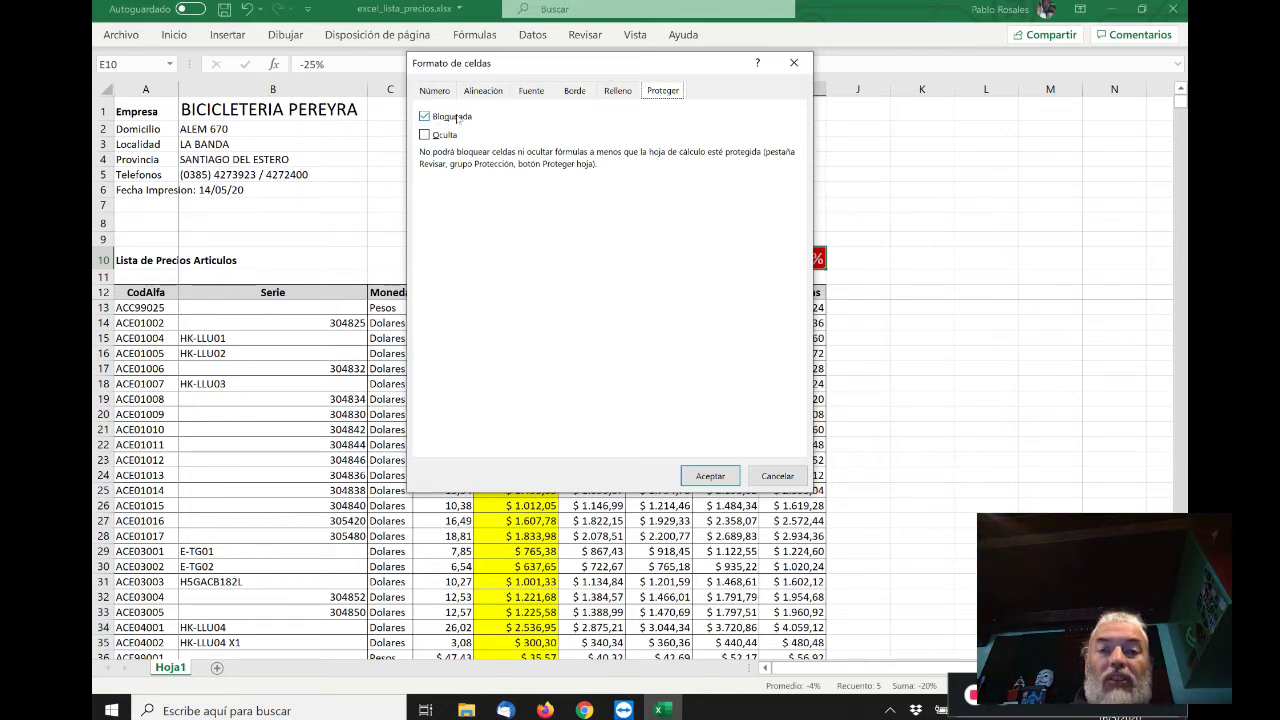
{"action": "left_click", "coordinate": [425, 116]}
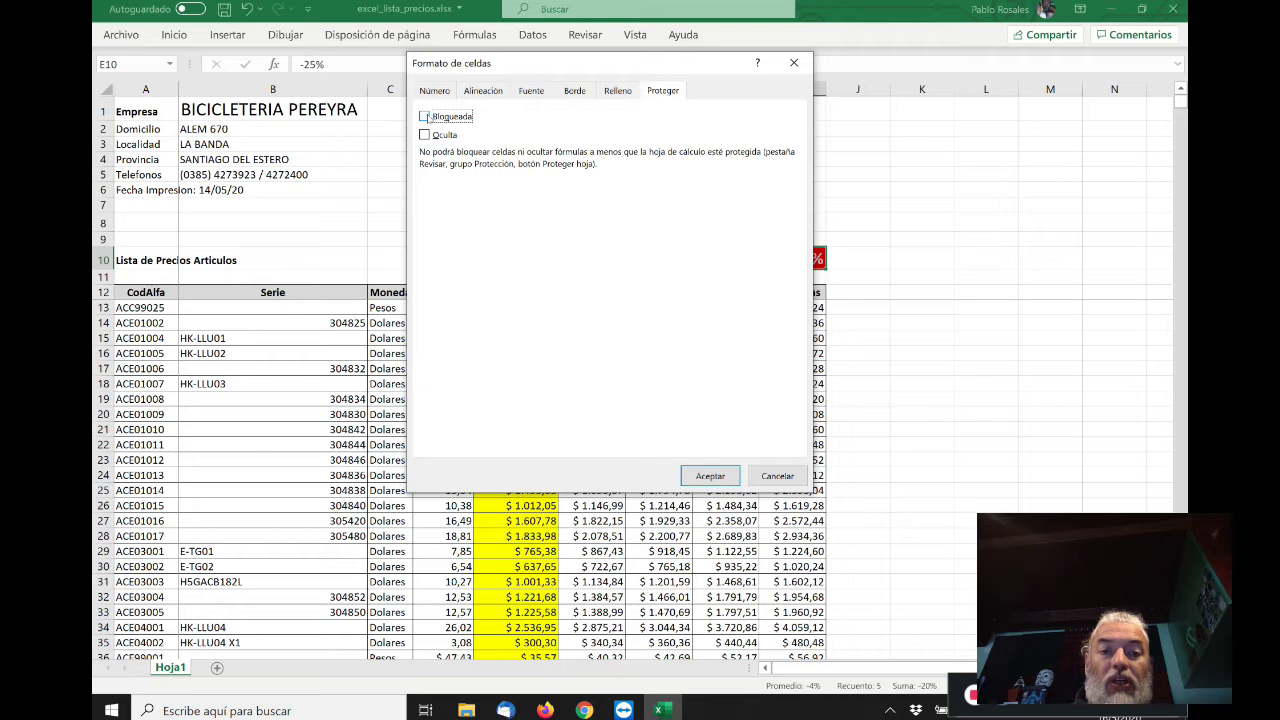
{"action": "left_click", "coordinate": [697, 474]}
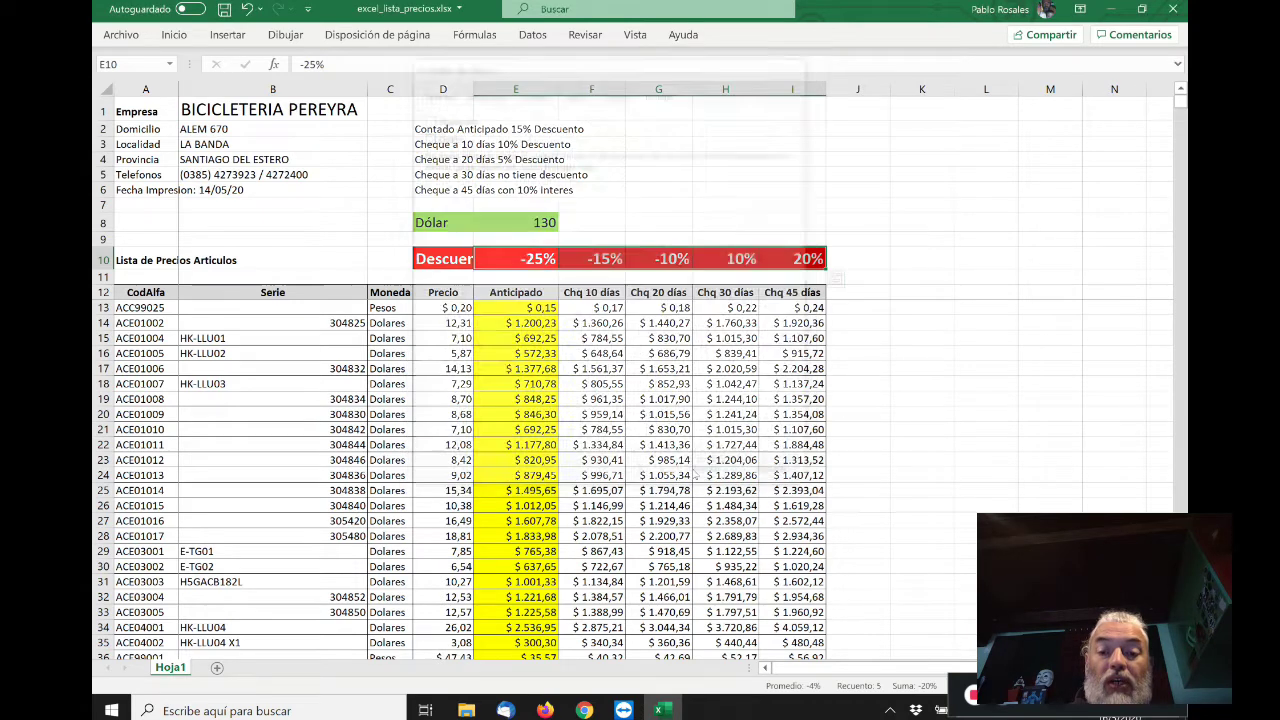
- Protect the sheet and its locked cell contents without a password, keeping the permissions offered
{"action": "left_click", "coordinate": [368, 223]}
{"action": "left_click", "coordinate": [167, 117]}
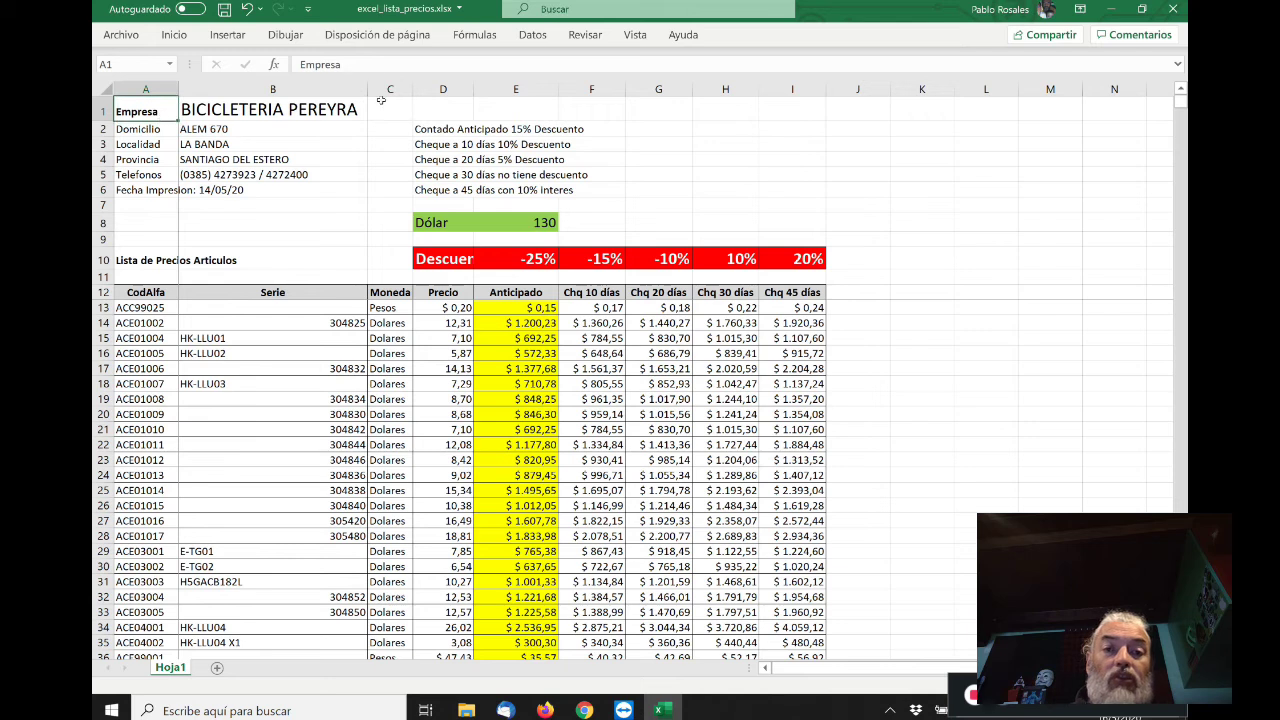
{"action": "left_click", "coordinate": [594, 36]}
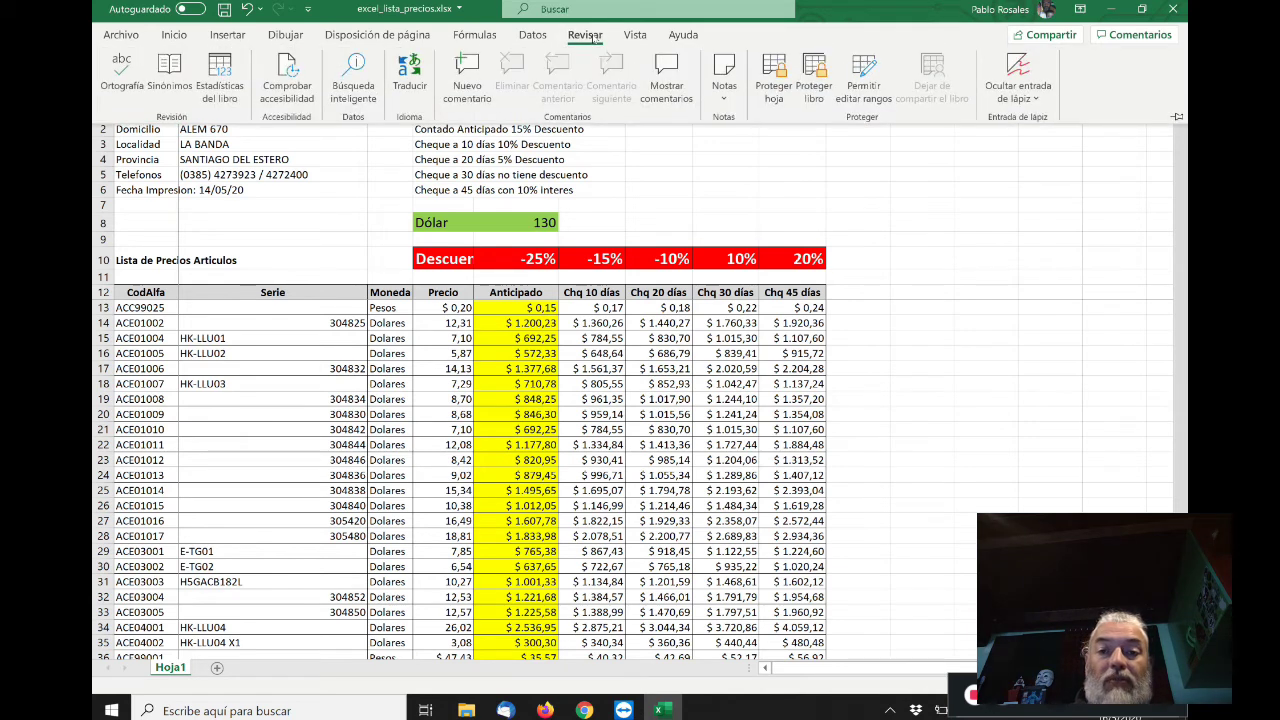
{"action": "left_click", "coordinate": [773, 87]}
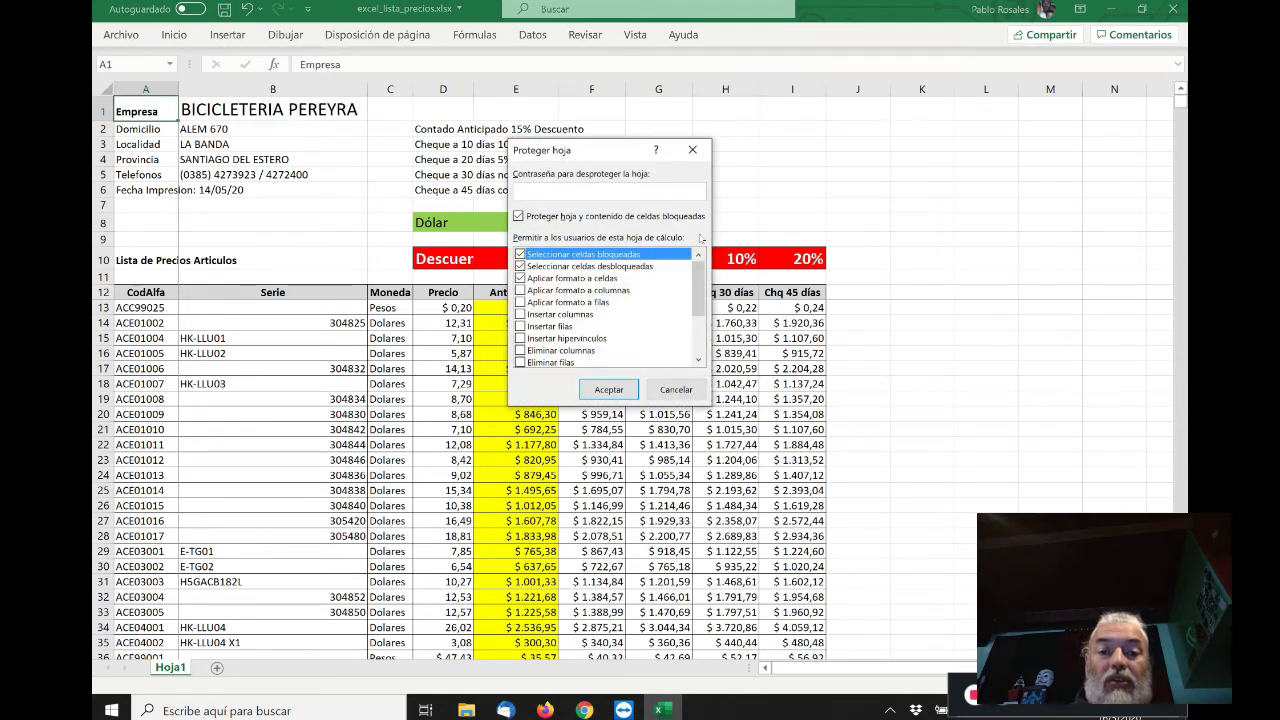
{"action": "left_click", "coordinate": [611, 390]}
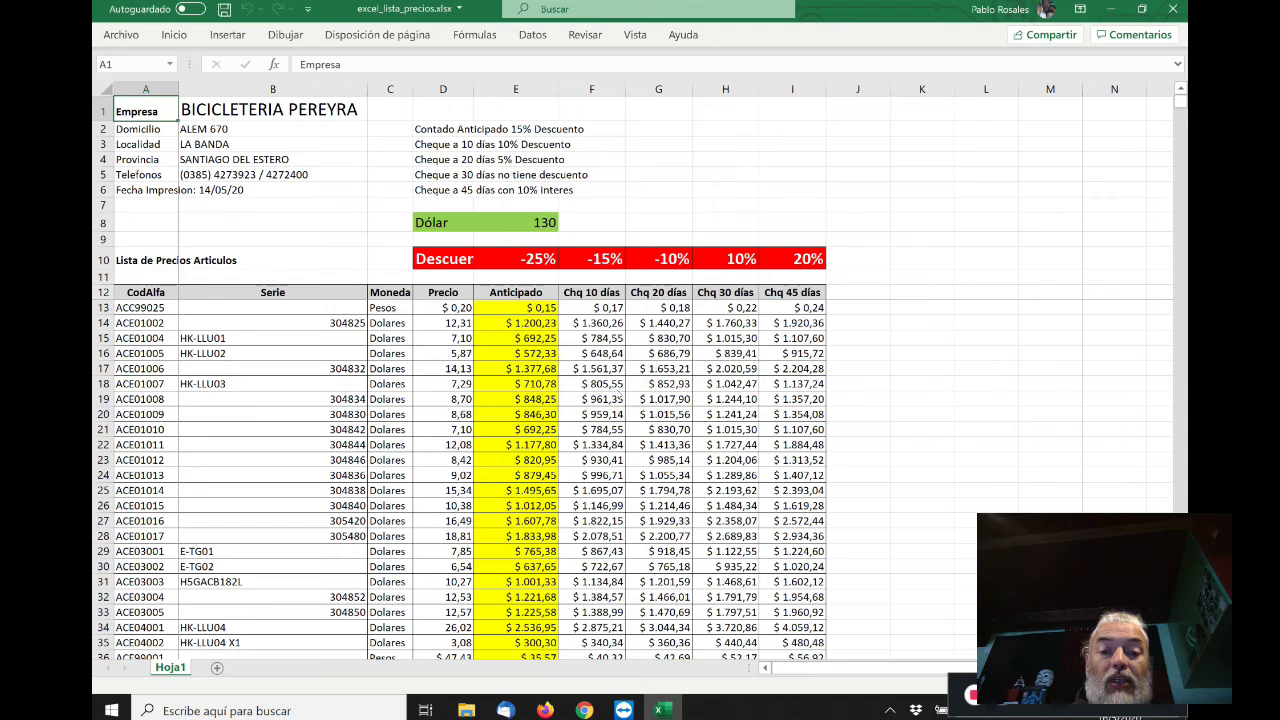
- Try to edit the price in D14 and the Chq 20 días formula in G24 on the protected sheet
{"action": "left_click", "coordinate": [443, 323]}
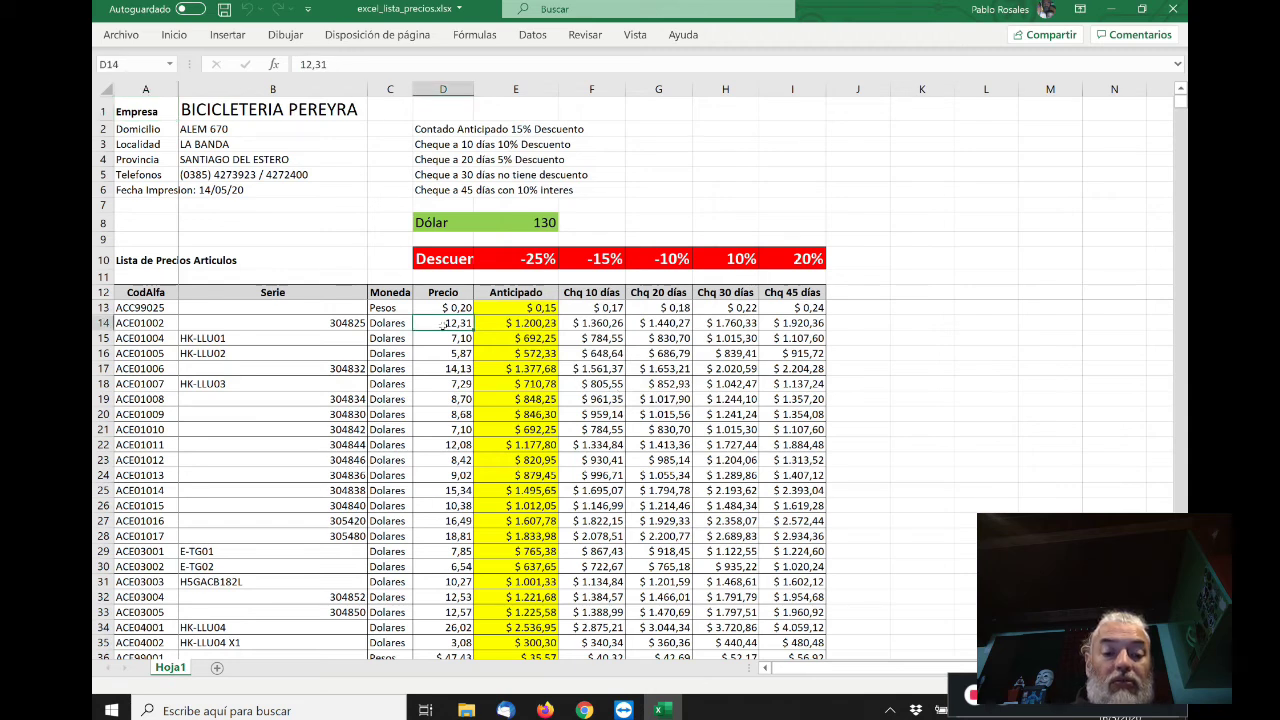
{"action": "double_click", "coordinate": [443, 323]}
{"action": "left_click", "coordinate": [645, 397]}
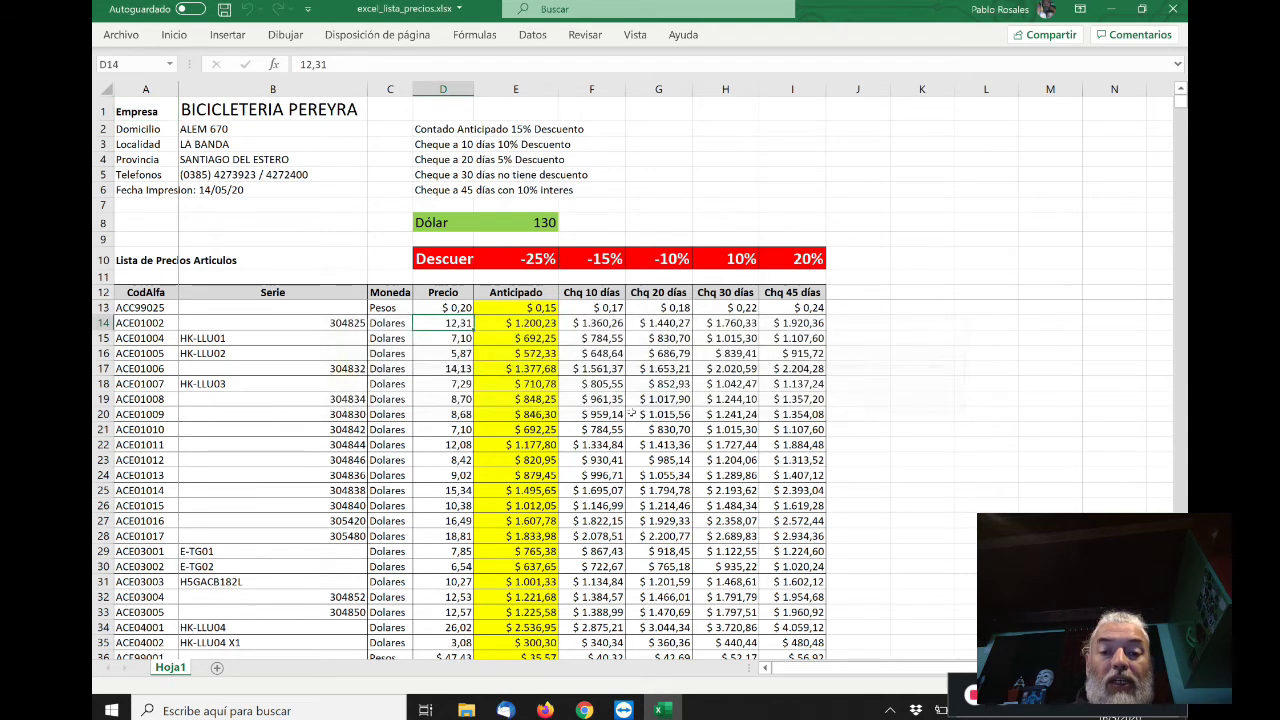
{"action": "right_click", "coordinate": [643, 470]}
{"action": "left_click", "coordinate": [643, 470]}
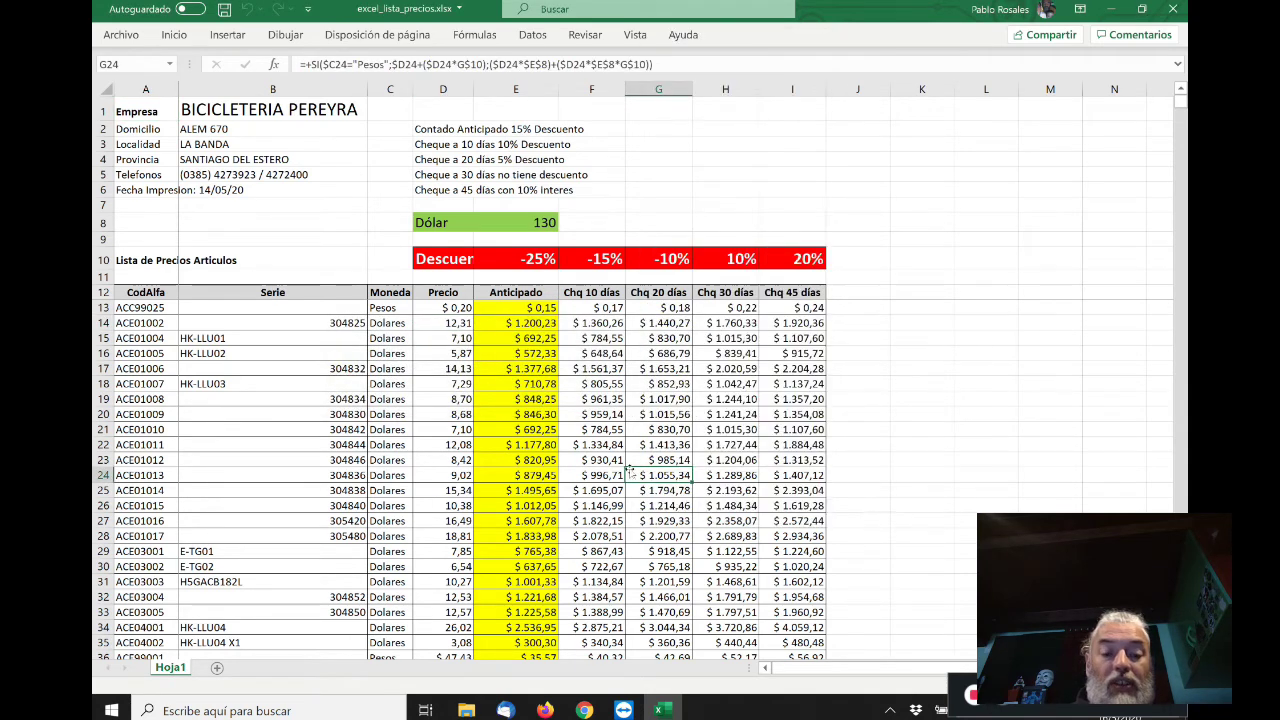
{"action": "double_click", "coordinate": [632, 470]}
{"action": "left_click", "coordinate": [660, 397]}
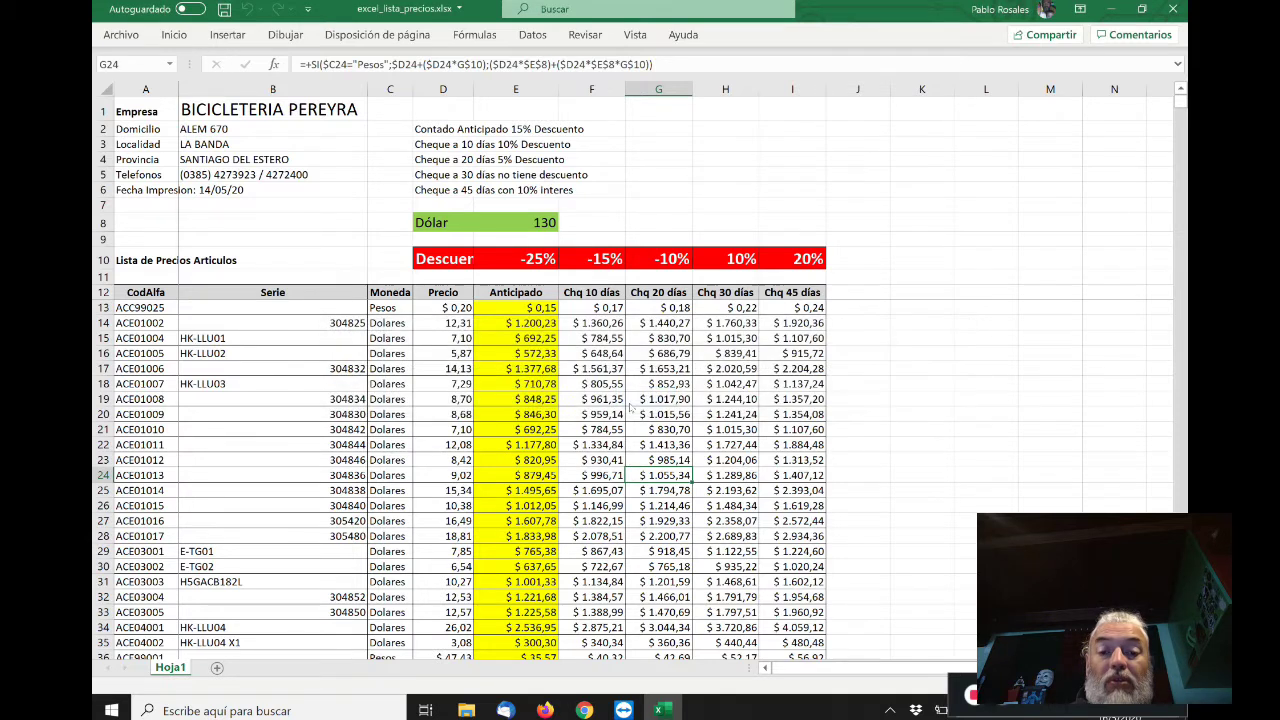
- Set the Anticipado discount in E10 to -20%
{"action": "left_click", "coordinate": [527, 260]}
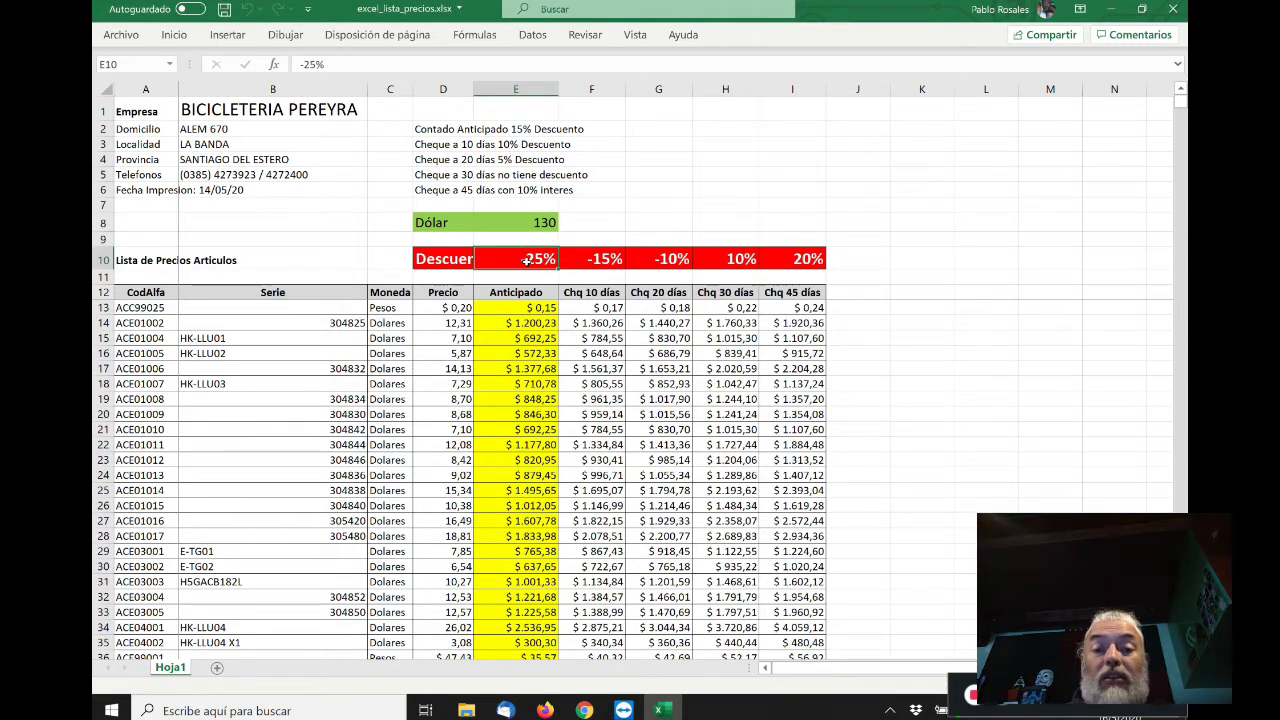
{"action": "key", "text": "Right"}
{"action": "key", "text": "Right"}
{"action": "key", "text": "Right"}
{"action": "key", "text": "Right"}
{"action": "key", "text": "Left"}
{"action": "key", "text": "Left"}
{"action": "key", "text": "Left"}
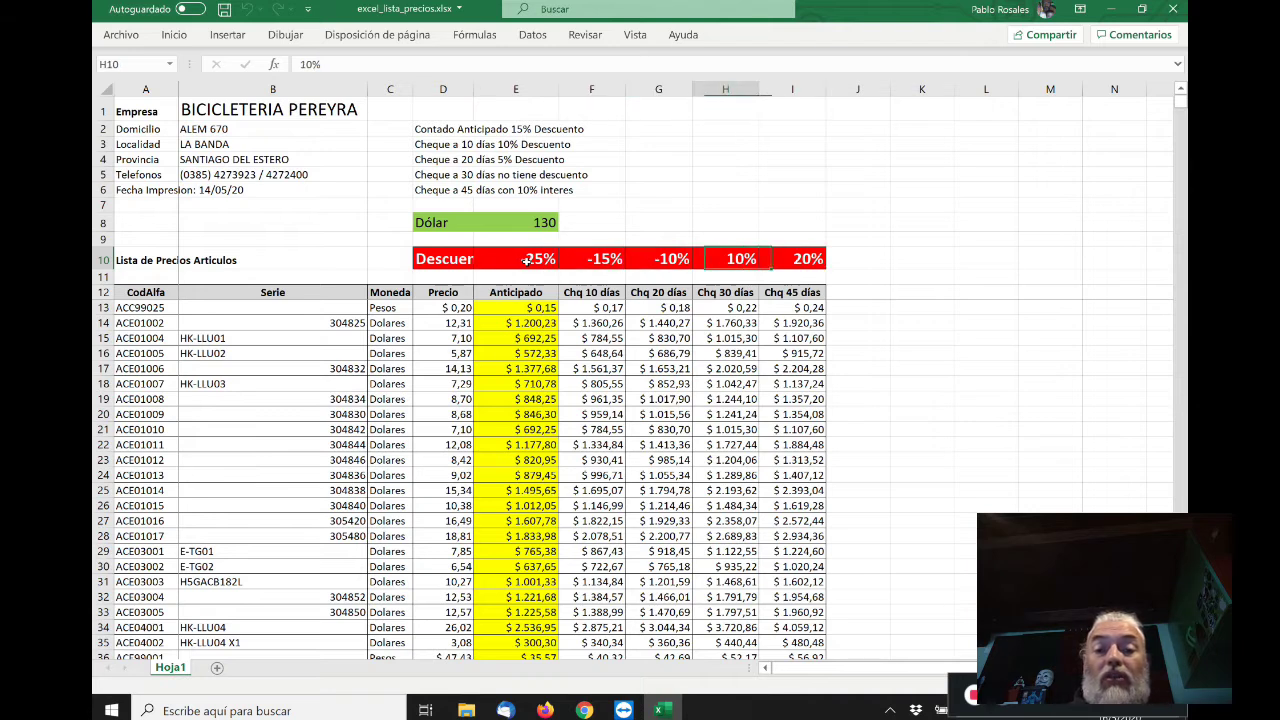
{"action": "key", "text": "Left"}
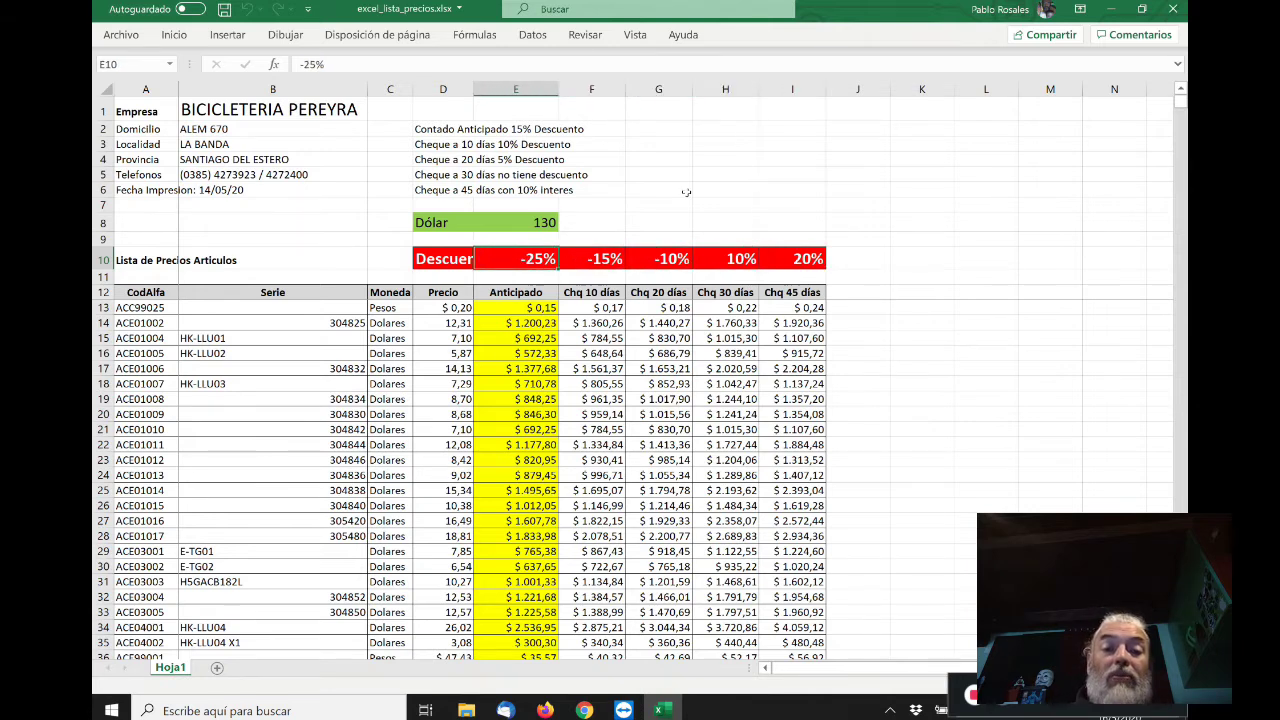
{"action": "type", "text": "-20%"}
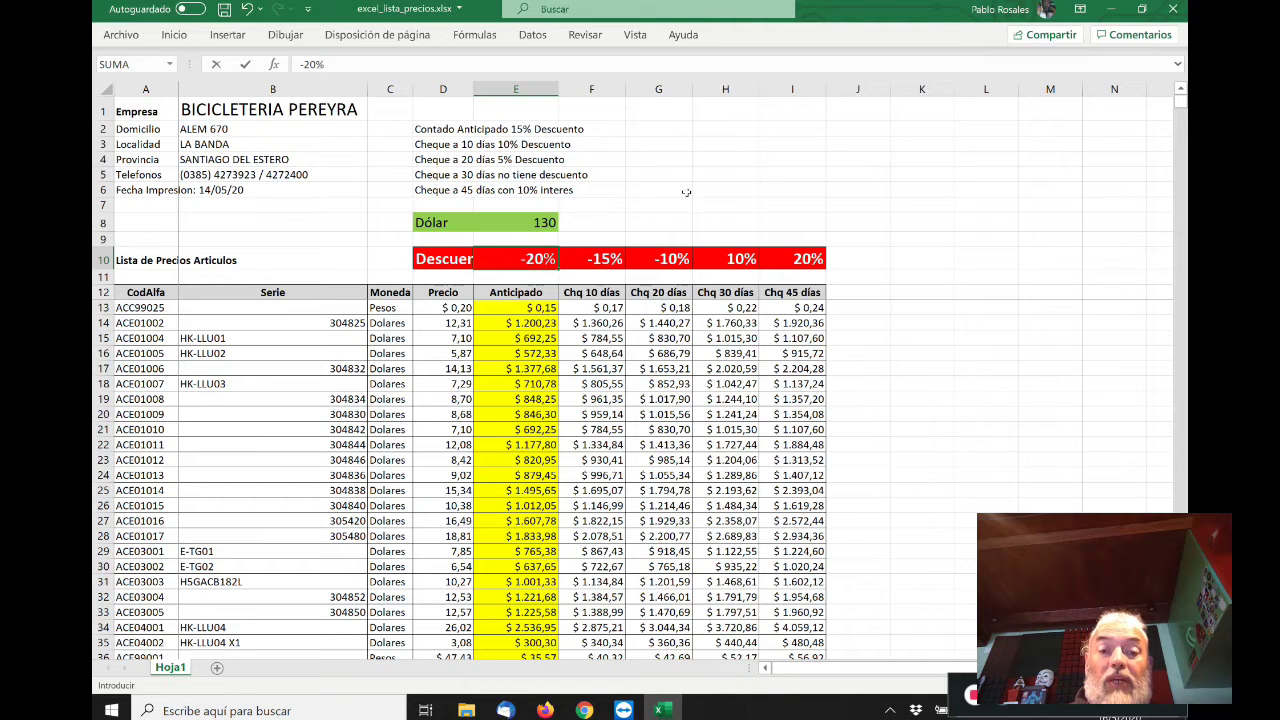
{"action": "key", "text": "Return"}
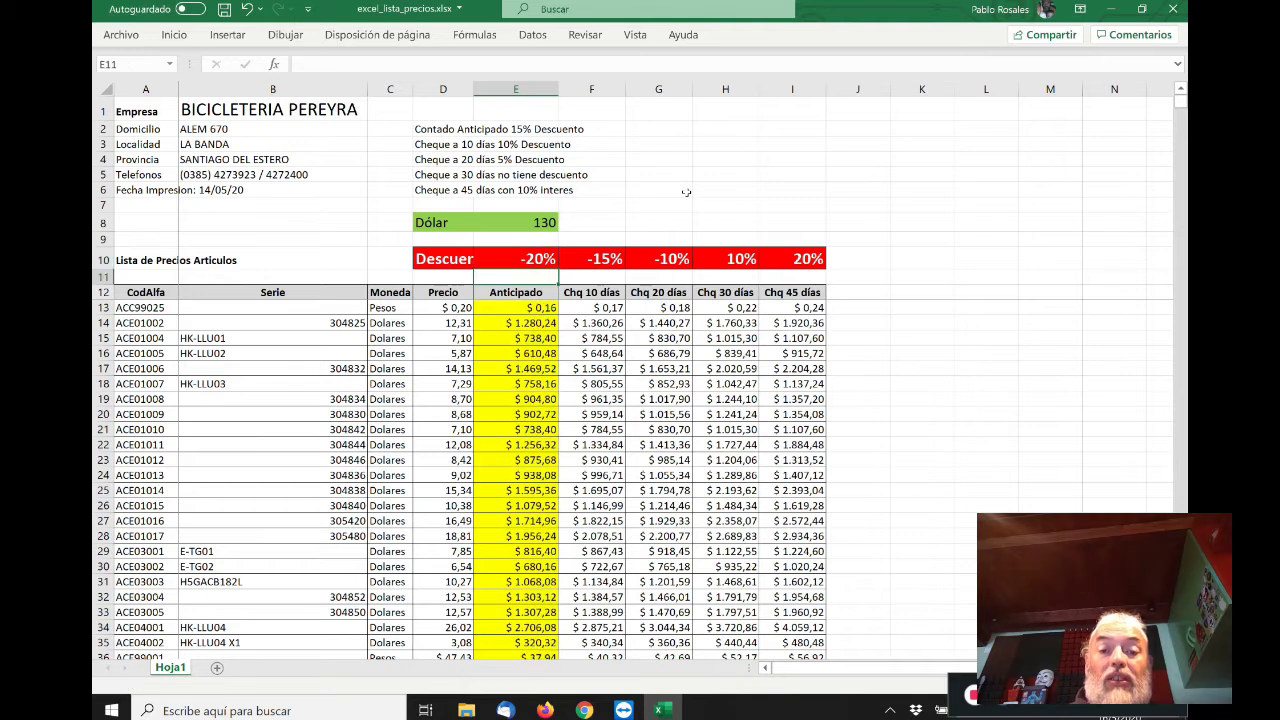
- Try to overwrite the Dólar rate in E8 and return to the Anticipado discount in E10
{"action": "key", "text": "Down"}
{"action": "key", "text": "Down"}
{"action": "key", "text": "Up"}
{"action": "key", "text": "Up"}
{"action": "key", "text": "Up"}
{"action": "key", "text": "Up"}
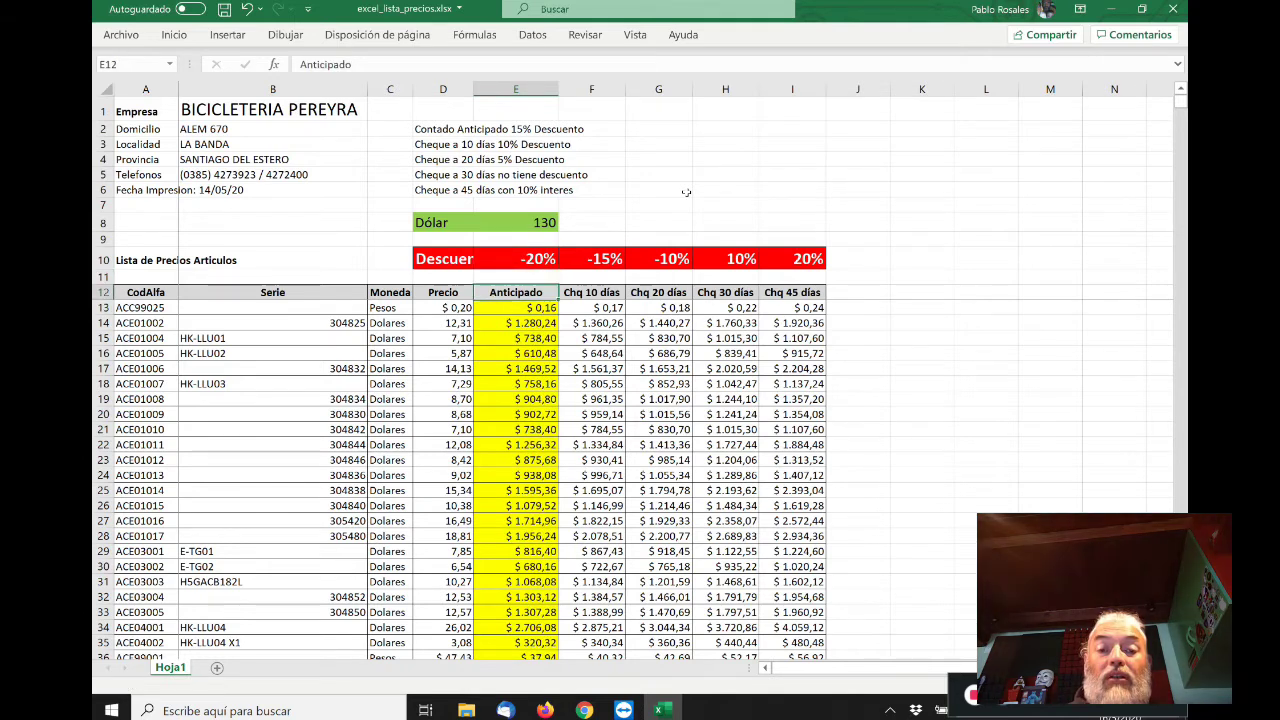
{"action": "key", "text": "Up"}
{"action": "key", "text": "1"}
{"action": "key", "text": "Return"}
{"action": "key", "text": "Down"}
{"action": "key", "text": "Down"}
{"action": "key", "text": "Left"}
{"action": "key", "text": "Right"}
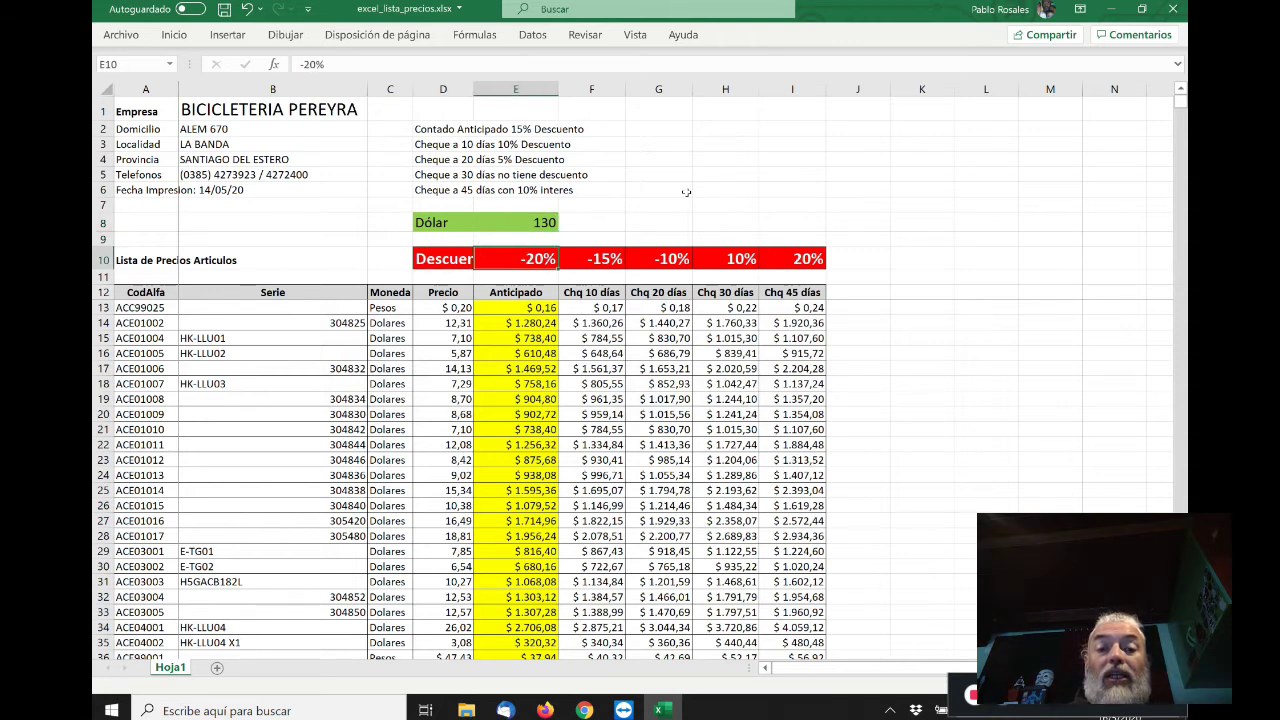
- Go through the discount percentages from Anticipado to Chq 45 días in E10:I10 and back
{"action": "key", "text": "Right"}
{"action": "key", "text": "Right"}
{"action": "key", "text": "Right"}
{"action": "key", "text": "Right"}
{"action": "key", "text": "Left"}
{"action": "key", "text": "Left"}
{"action": "key", "text": "Left"}
{"action": "key", "text": "Left"}
{"action": "key", "text": "Right"}
{"action": "key", "text": "Right"}
{"action": "key", "text": "Right"}
{"action": "key", "text": "Right"}
{"action": "key", "text": "Left"}
{"action": "key", "text": "Left"}
{"action": "key", "text": "Left"}
{"action": "key", "text": "Left"}
- Change the Anticipado discount in E10 to -30% and set it back to -20%
{"action": "type", "text": "-30"}
{"action": "key", "text": "Return"}
{"action": "key", "text": "Up"}
{"action": "type", "text": "-20"}
{"action": "key", "text": "Return"}
- Try to delete the Anticipado price in E13 and the Moneda entry in C13
{"action": "key", "text": "Down"}
{"action": "key", "text": "Down"}
{"action": "key", "text": "Delete"}
{"action": "key", "text": "Return"}
{"action": "key", "text": "Left"}
{"action": "key", "text": "Left"}
{"action": "key", "text": "Delete"}
{"action": "key", "text": "Return"}
- Try to delete the Dólar label in D8
{"action": "key", "text": "Up"}
{"action": "key", "text": "Up"}
{"action": "key", "text": "Up"}
{"action": "key", "text": "Up"}
{"action": "key", "text": "Up"}
{"action": "key", "text": "Right"}
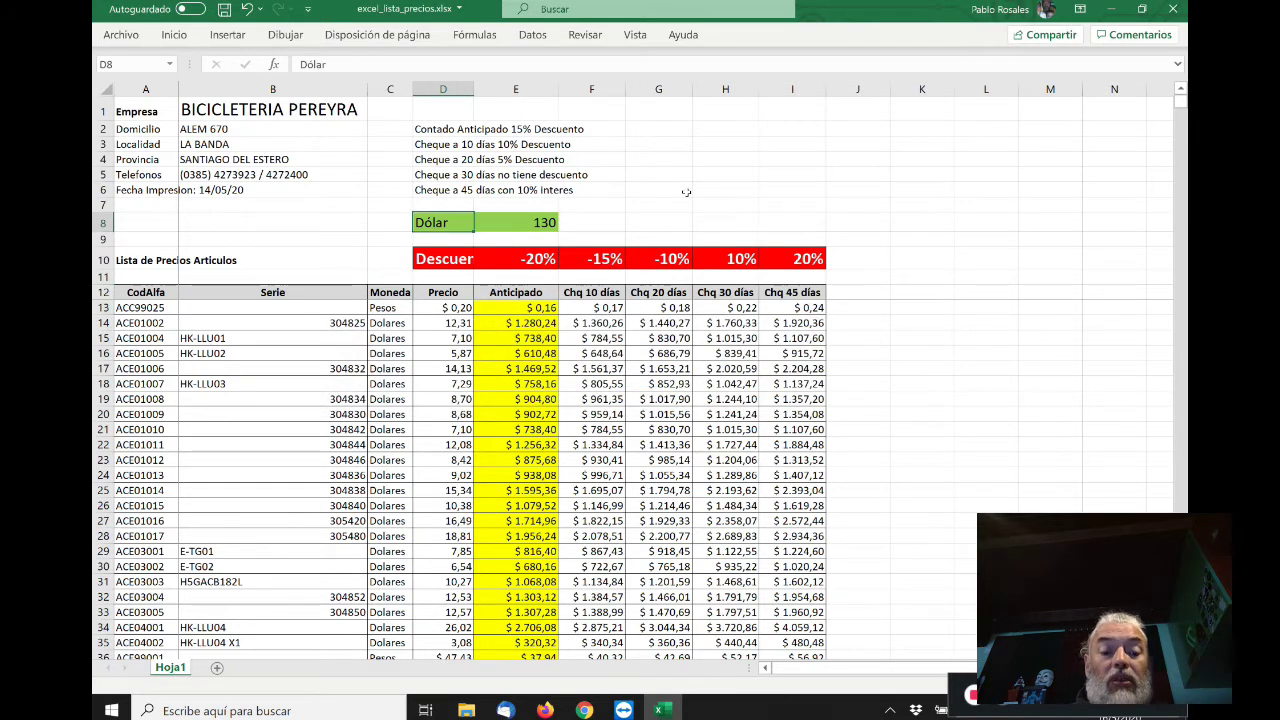
{"action": "key", "text": "Delete"}
{"action": "key", "text": "Return"}
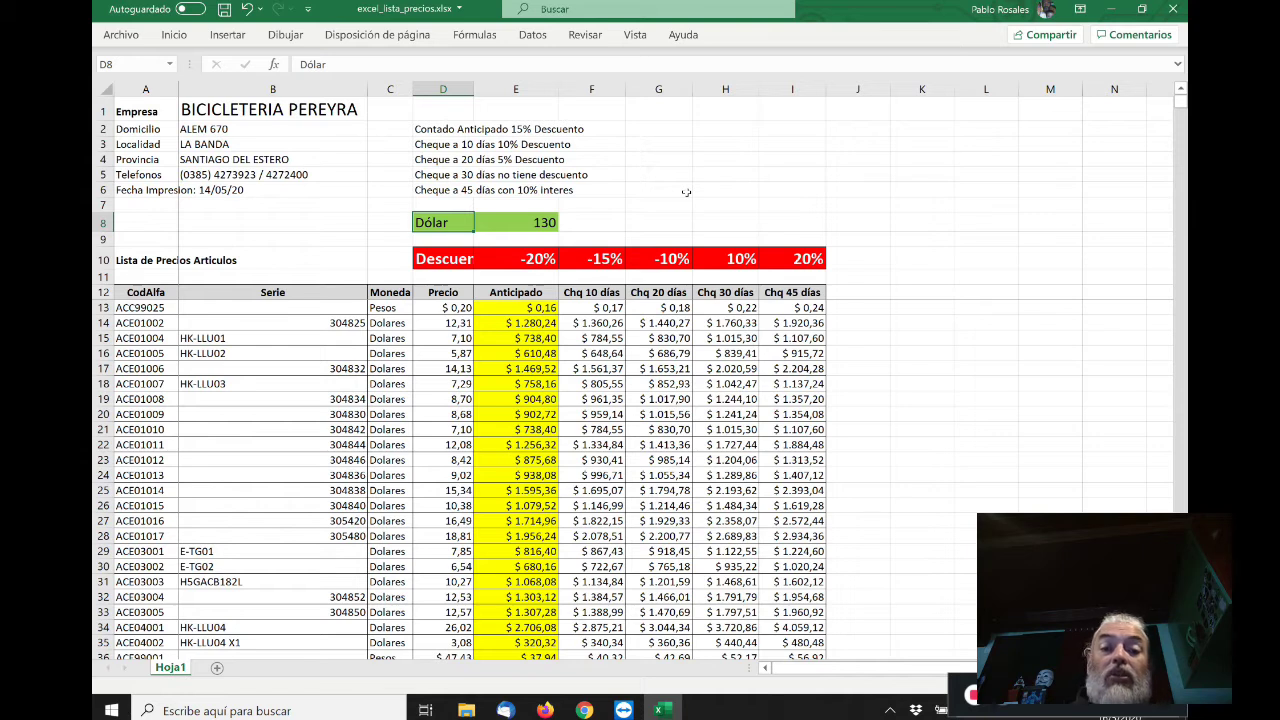
- Compare the unlocked discount range E10:I10 with the Dólar rate cell E8, and end on E8
{"action": "key", "text": "Down"}
{"action": "key", "text": "Down"}
{"action": "key", "text": "Right"}
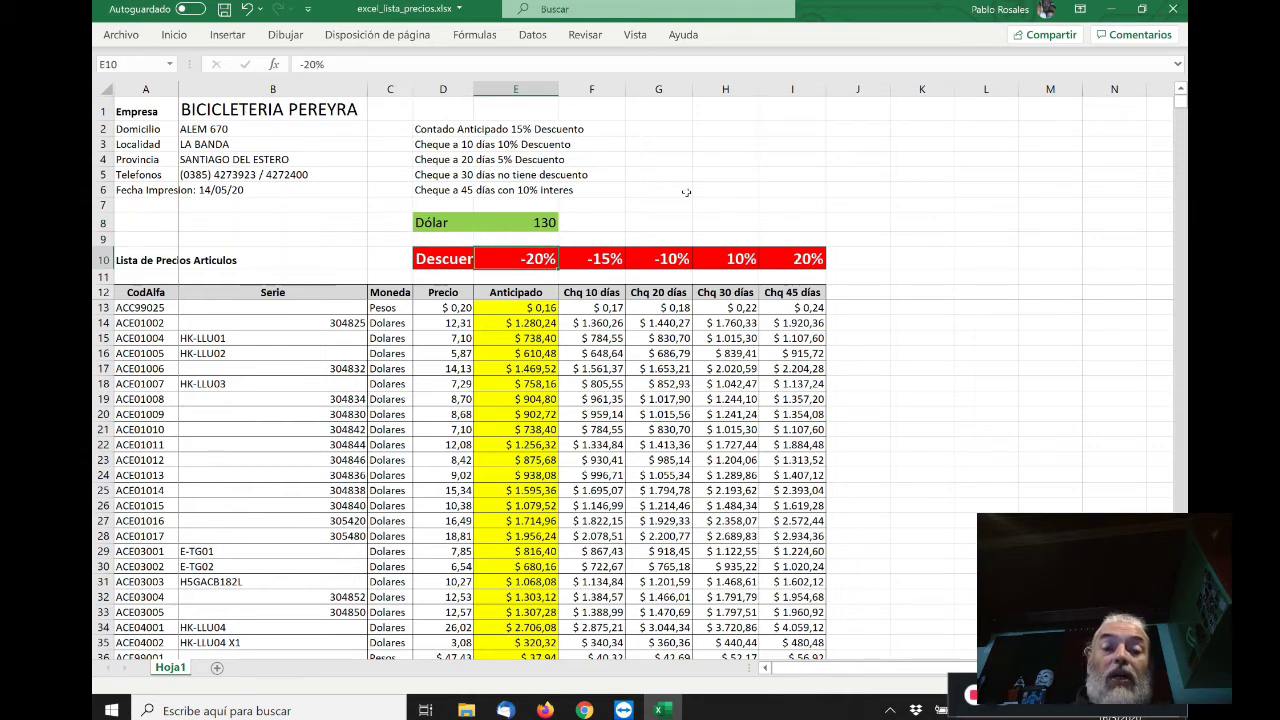
{"action": "key", "text": "shift+Right"}
{"action": "key", "text": "shift+Right"}
{"action": "key", "text": "shift+Right"}
{"action": "key", "text": "shift+Right"}
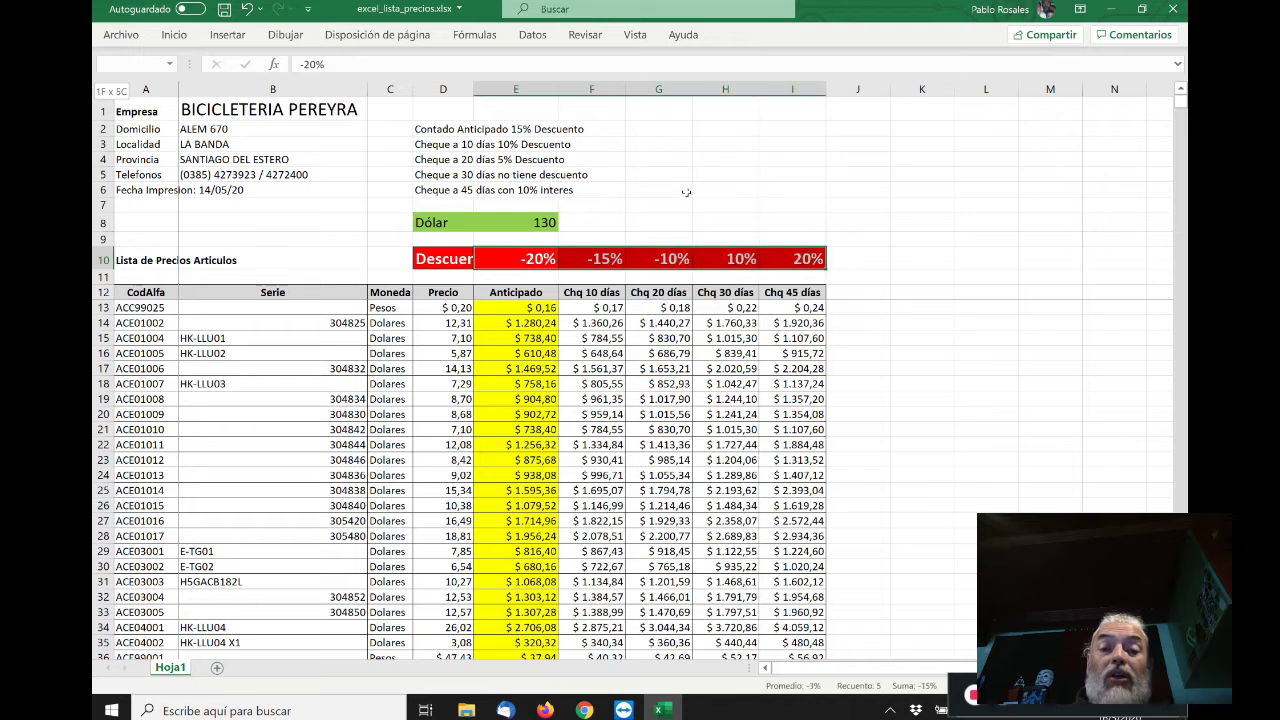
{"action": "key", "text": "Left"}
{"action": "key", "text": "Up"}
{"action": "key", "text": "Up"}
{"action": "key", "text": "Right"}
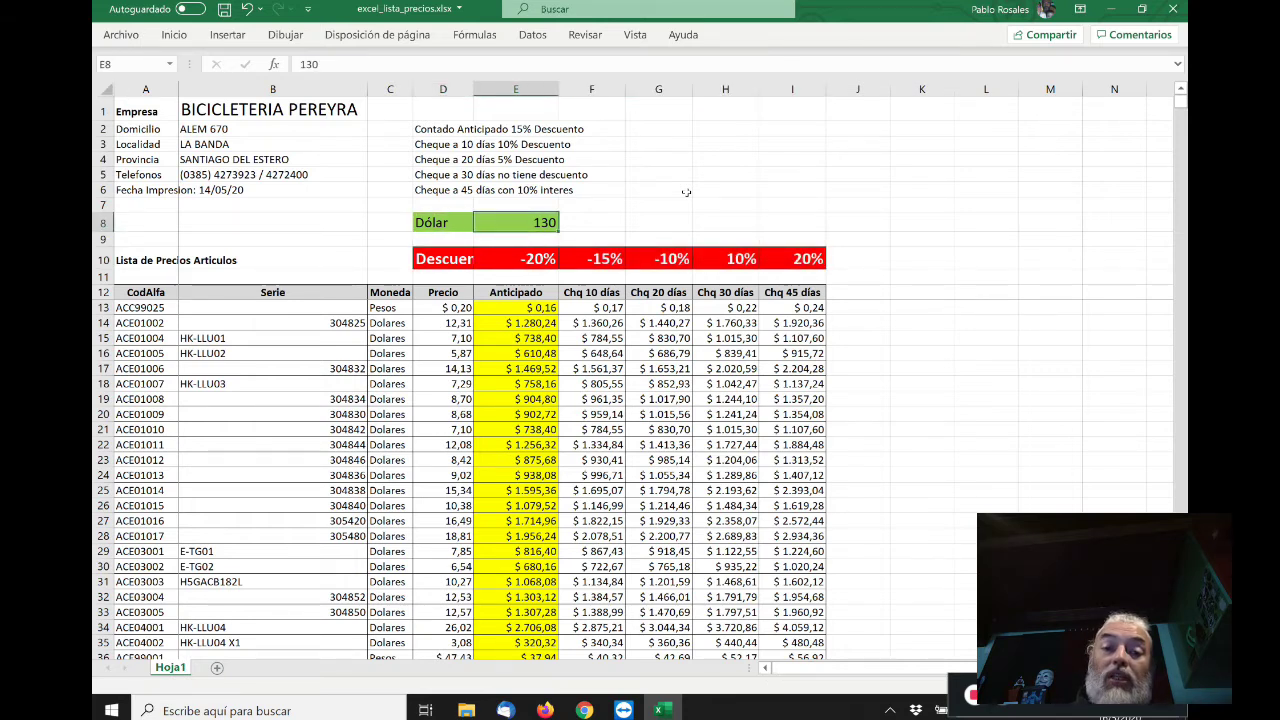
{"action": "key", "text": "Down"}
{"action": "key", "text": "Down"}
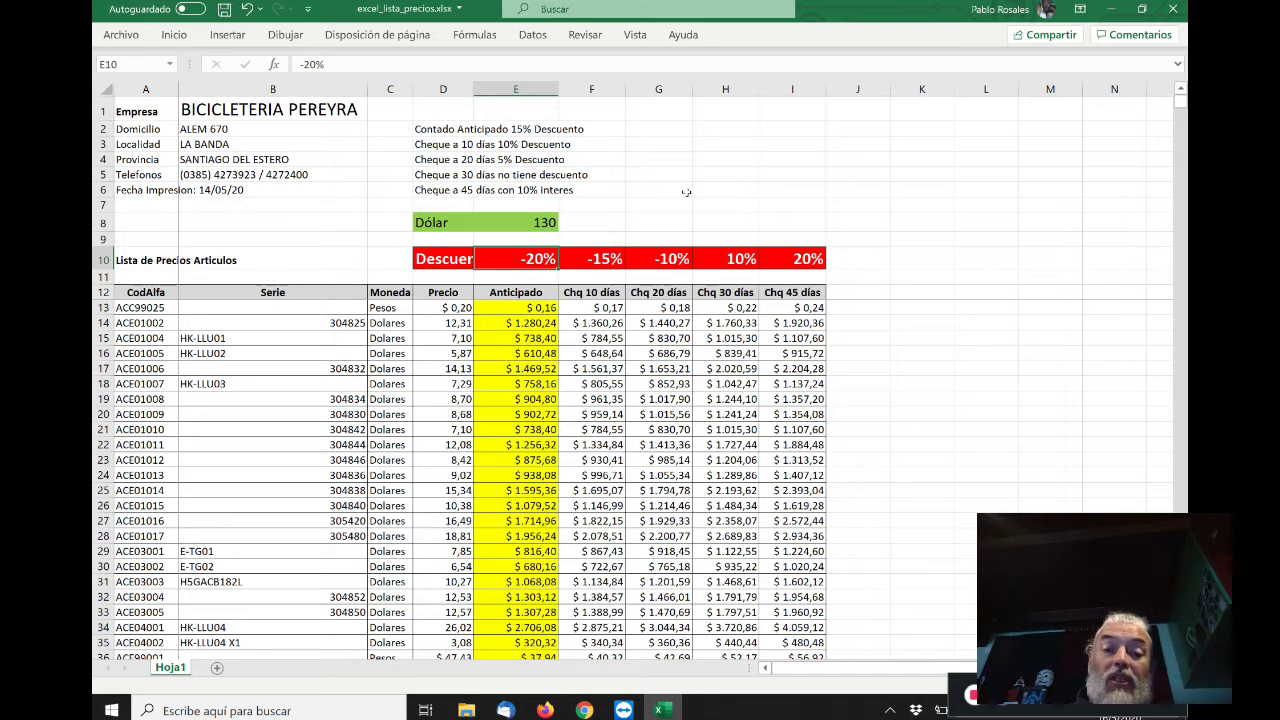
{"action": "key", "text": "shift+Right"}
{"action": "key", "text": "shift+Right"}
{"action": "key", "text": "shift+Right"}
{"action": "key", "text": "shift+Right"}
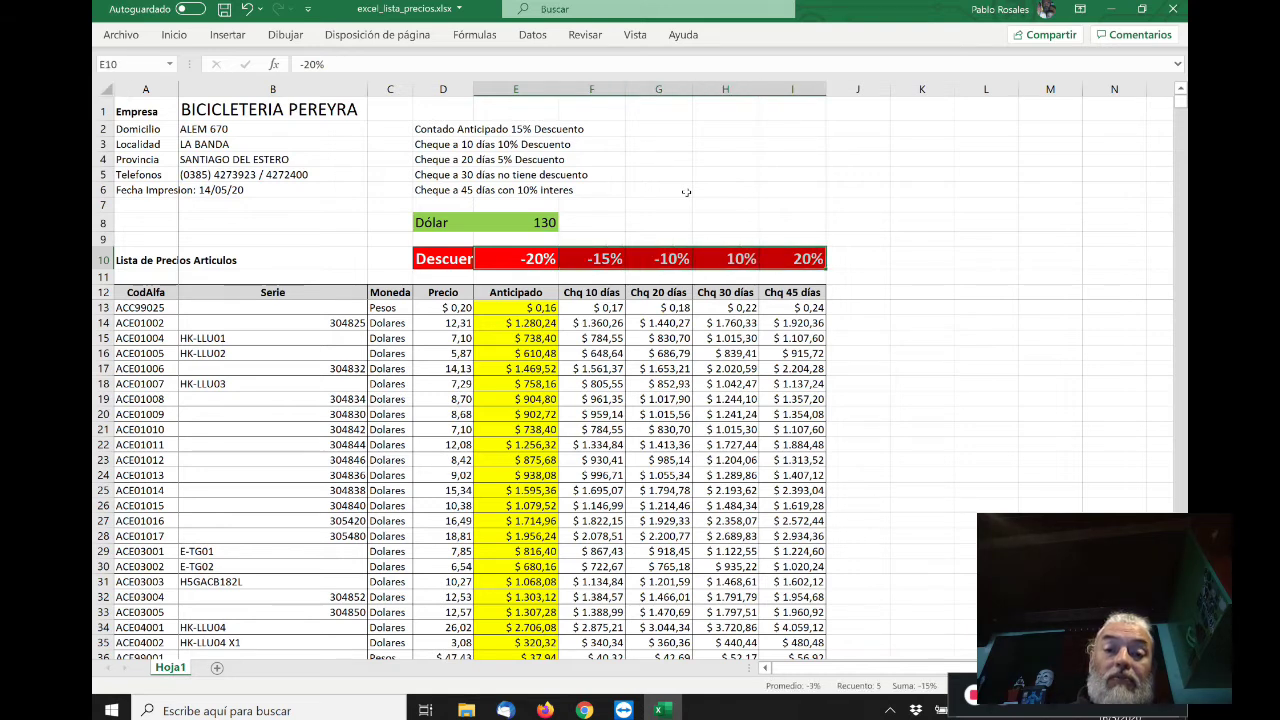
{"action": "key", "text": "Left"}
{"action": "key", "text": "Up"}
{"action": "key", "text": "Up"}
{"action": "key", "text": "Right"}
{"action": "key", "text": "Right"}
{"action": "key", "text": "Down"}
{"action": "key", "text": "Down"}
{"action": "key", "text": "Left"}
{"action": "key", "text": "Left"}
{"action": "key", "text": "Up"}
{"action": "key", "text": "Up"}
{"action": "key", "text": "Right"}
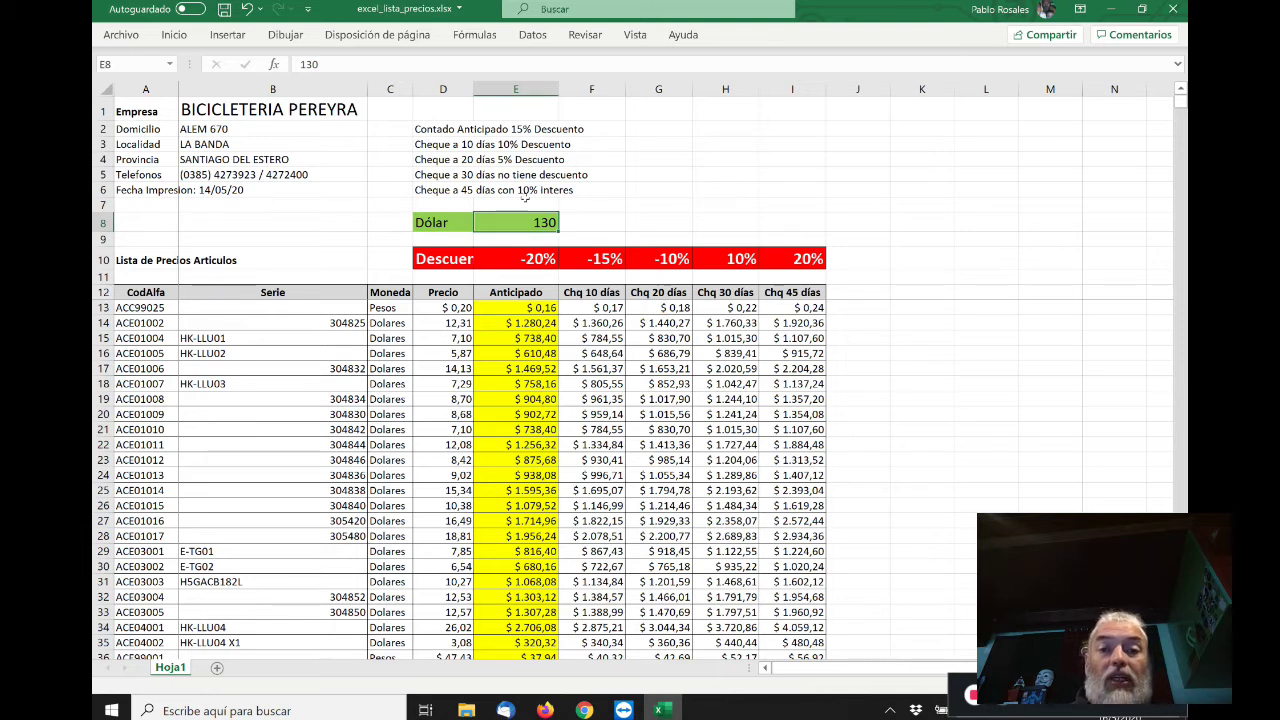
{"action": "left_click", "coordinate": [174, 36]}
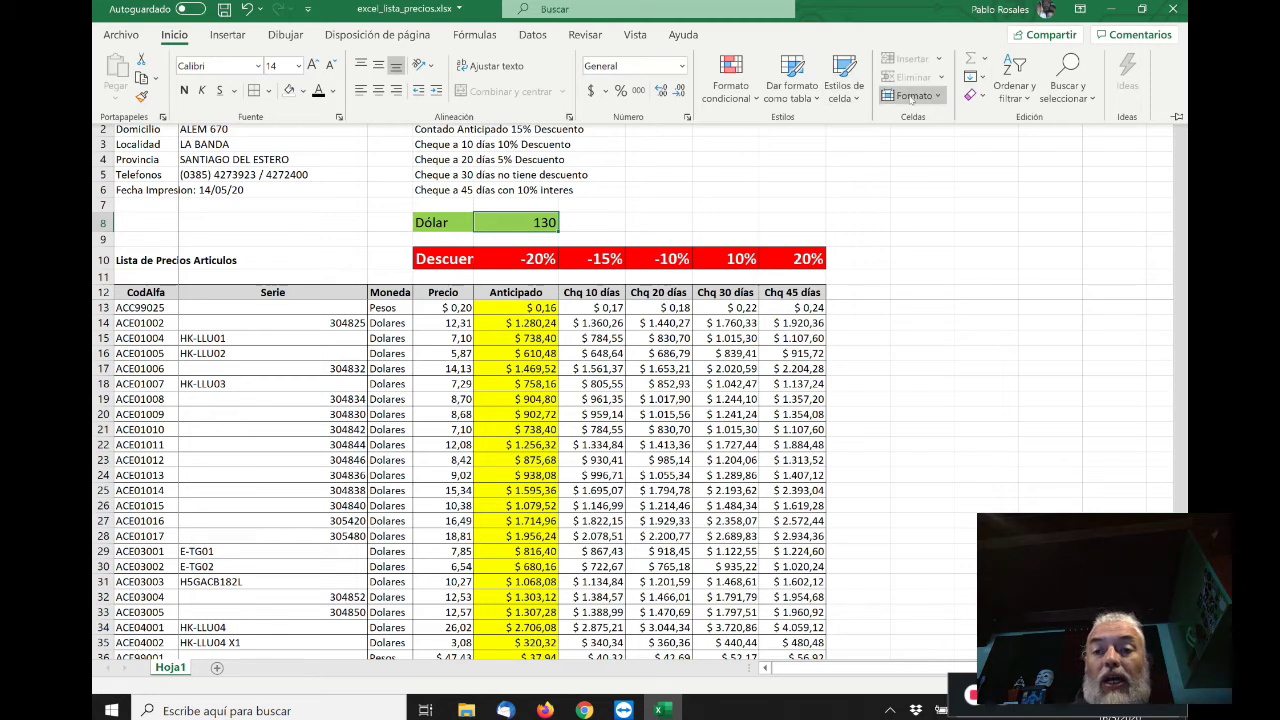
{"action": "left_click", "coordinate": [940, 96]}
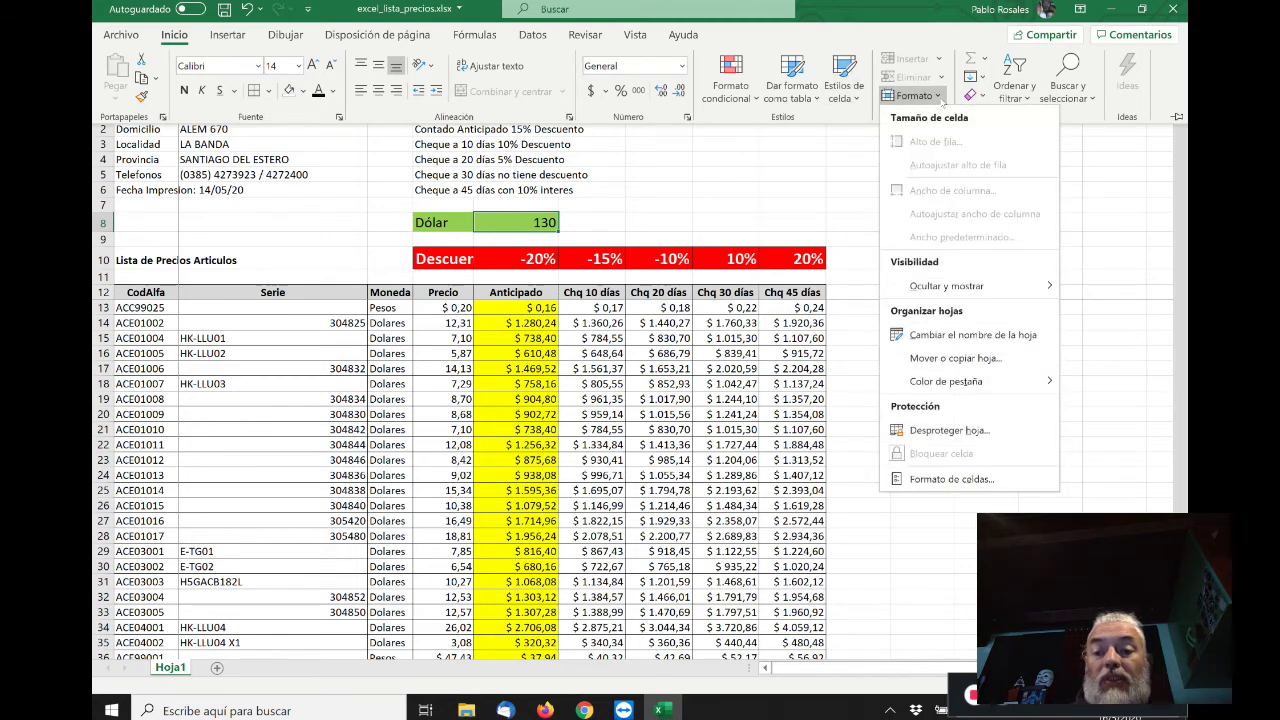
{"action": "left_click", "coordinate": [951, 480]}
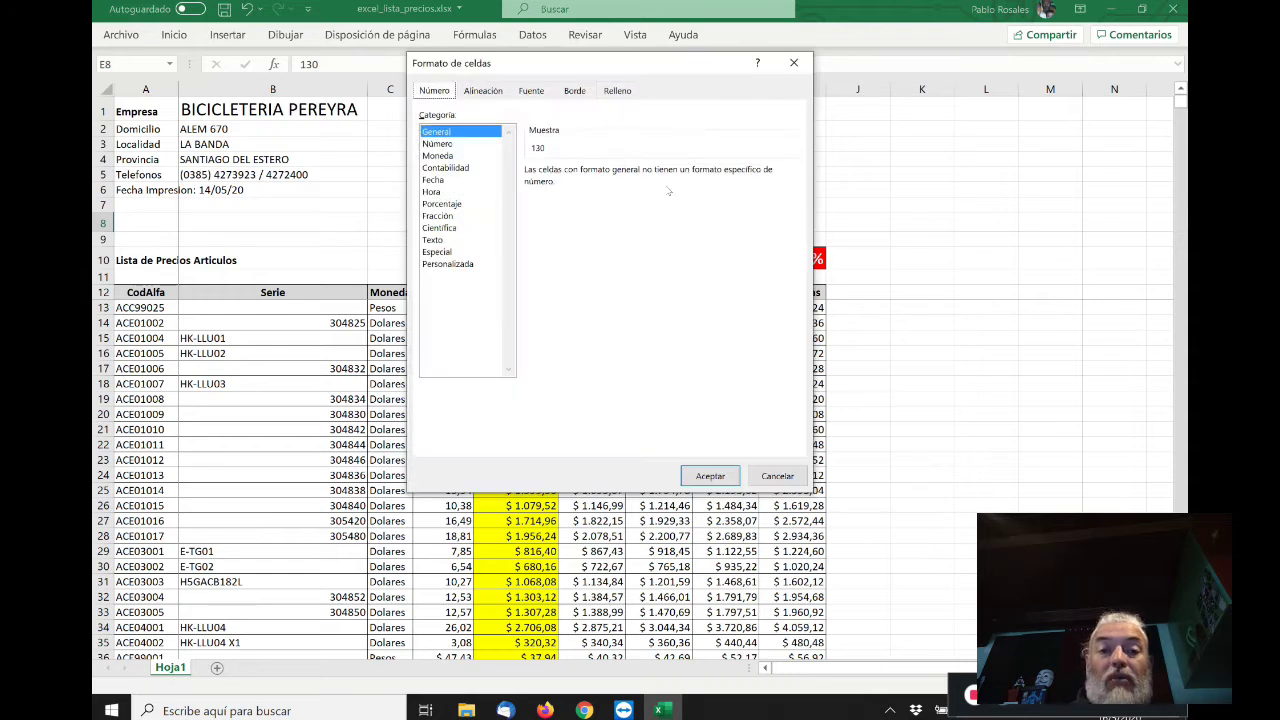
{"action": "left_click", "coordinate": [609, 95]}
{"action": "left_click", "coordinate": [581, 91]}
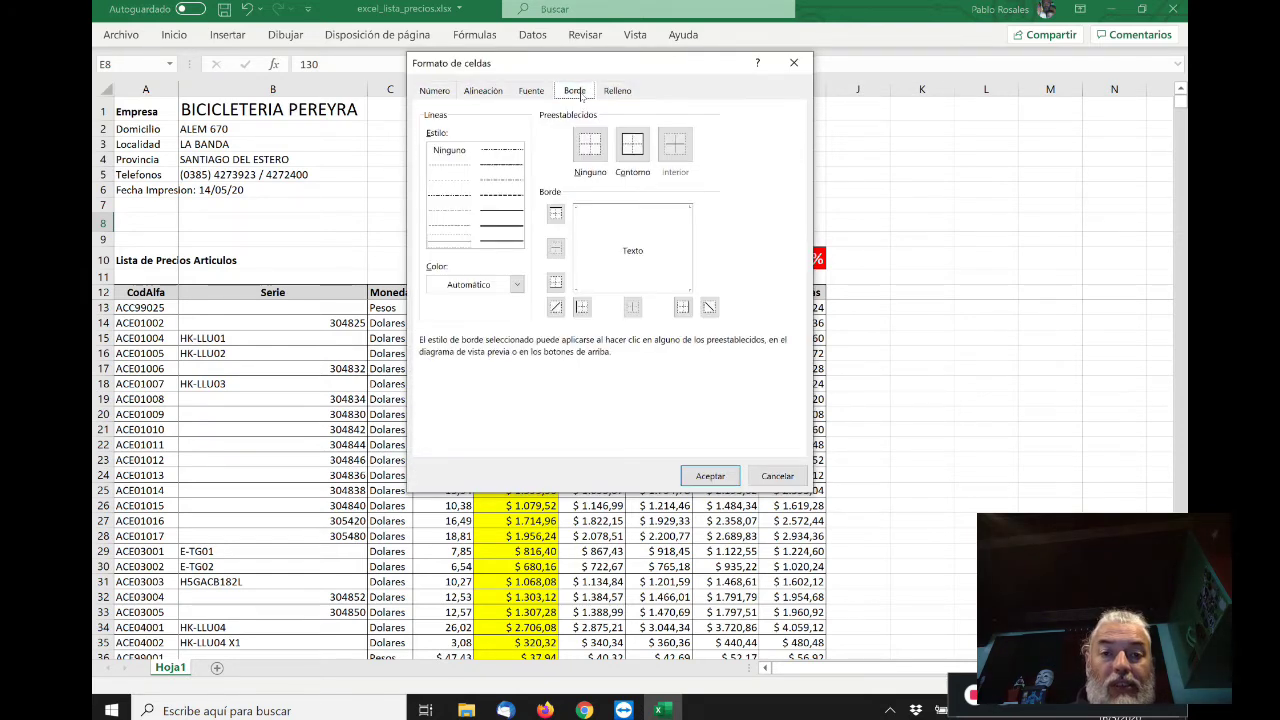
{"action": "left_click", "coordinate": [776, 480]}
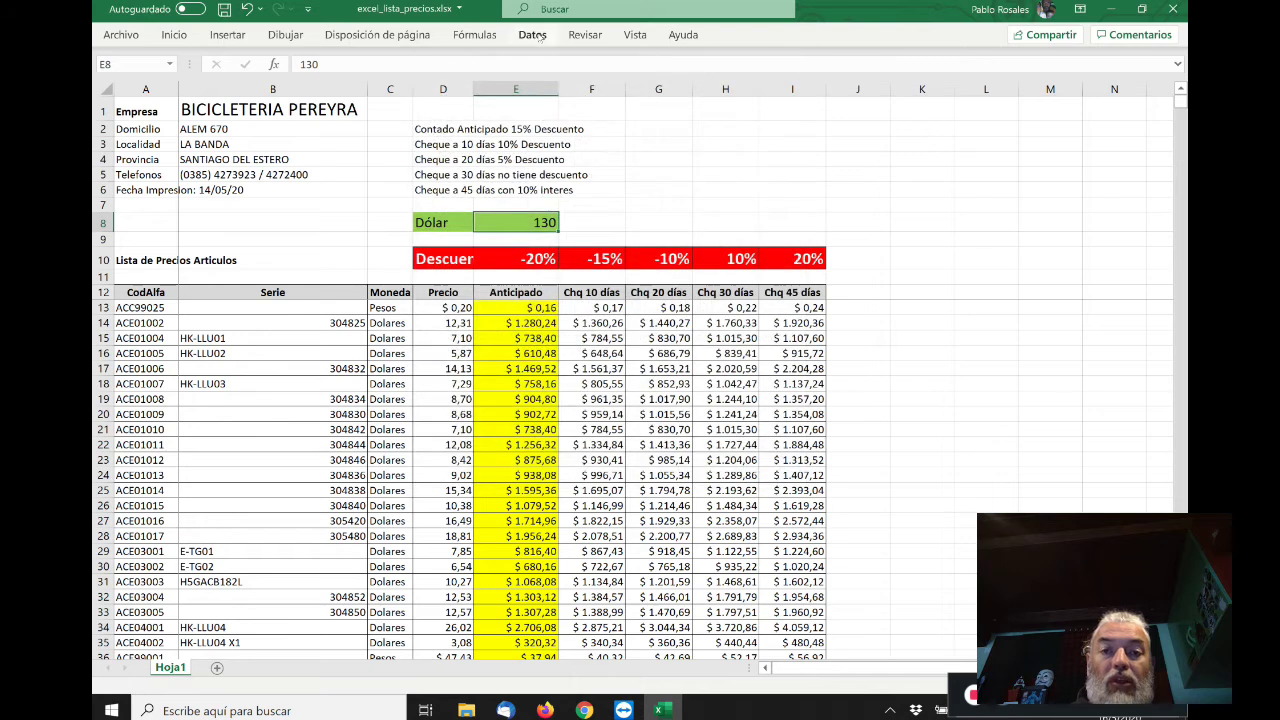
- Unprotect the sheet and clear the Bloqueada option for the Dólar rate cell E8
{"action": "left_click", "coordinate": [585, 34]}
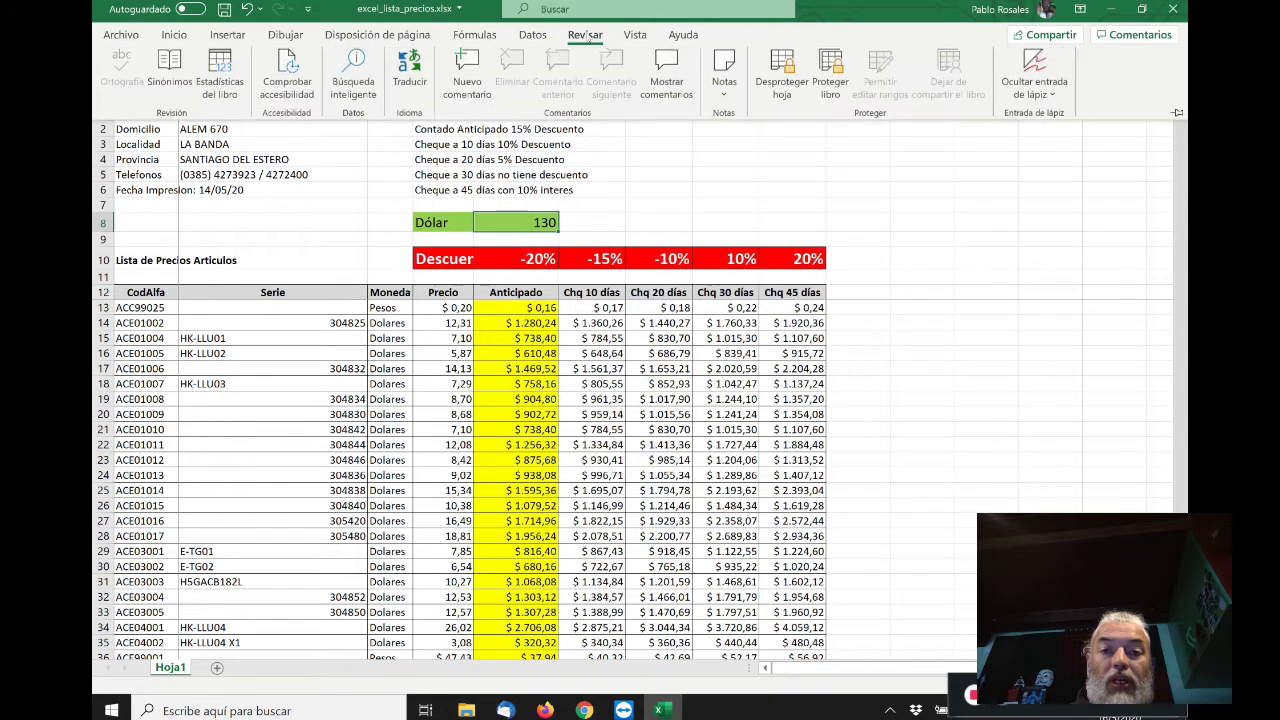
{"action": "left_click", "coordinate": [772, 90]}
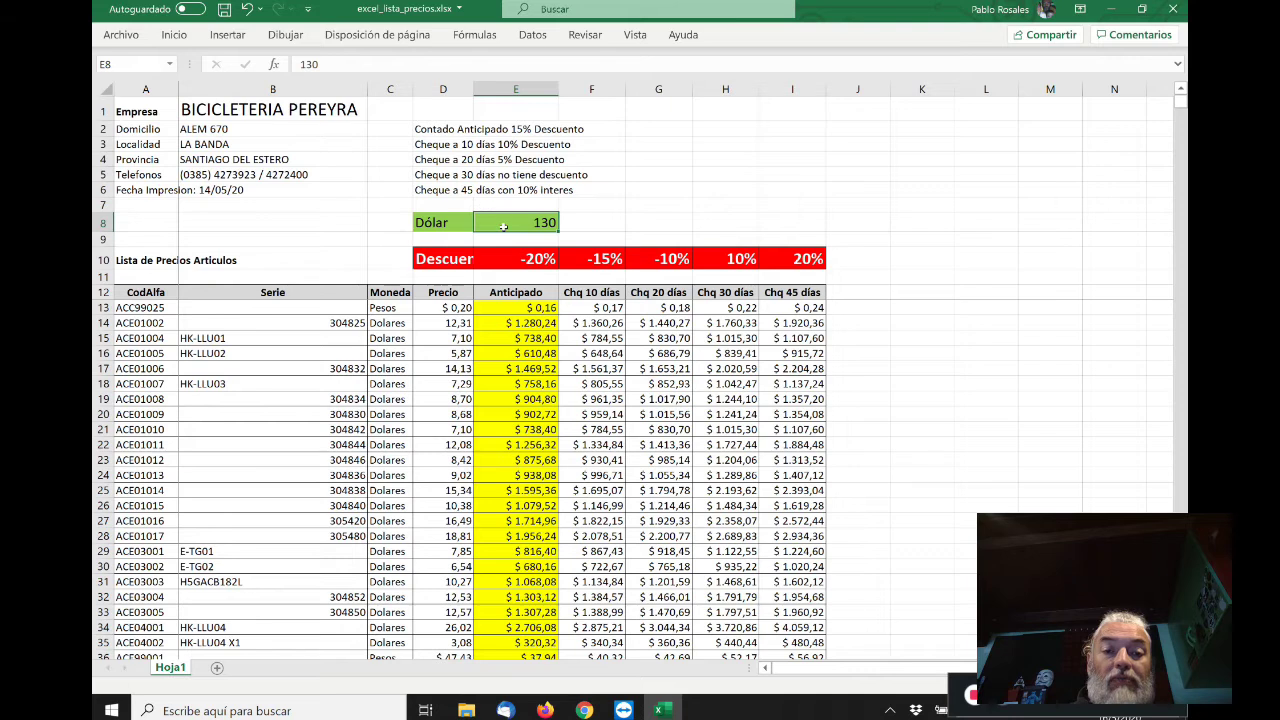
{"action": "left_click", "coordinate": [175, 36]}
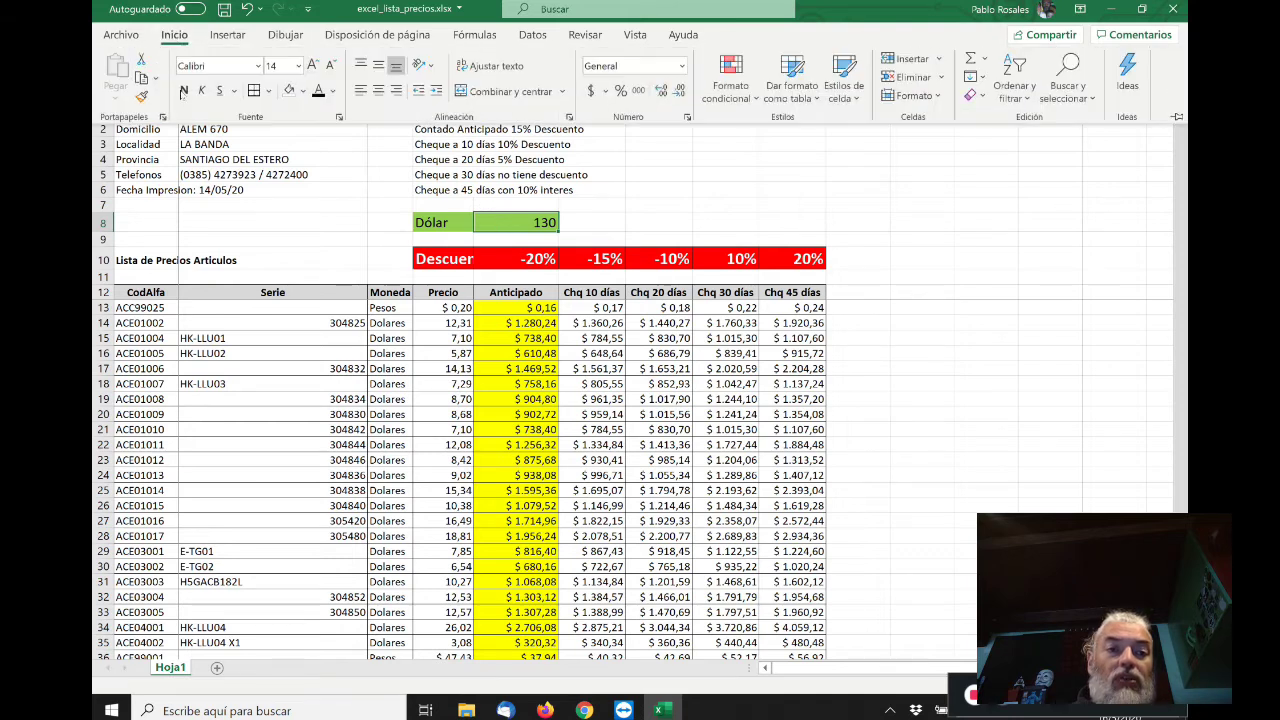
{"action": "left_click", "coordinate": [913, 96]}
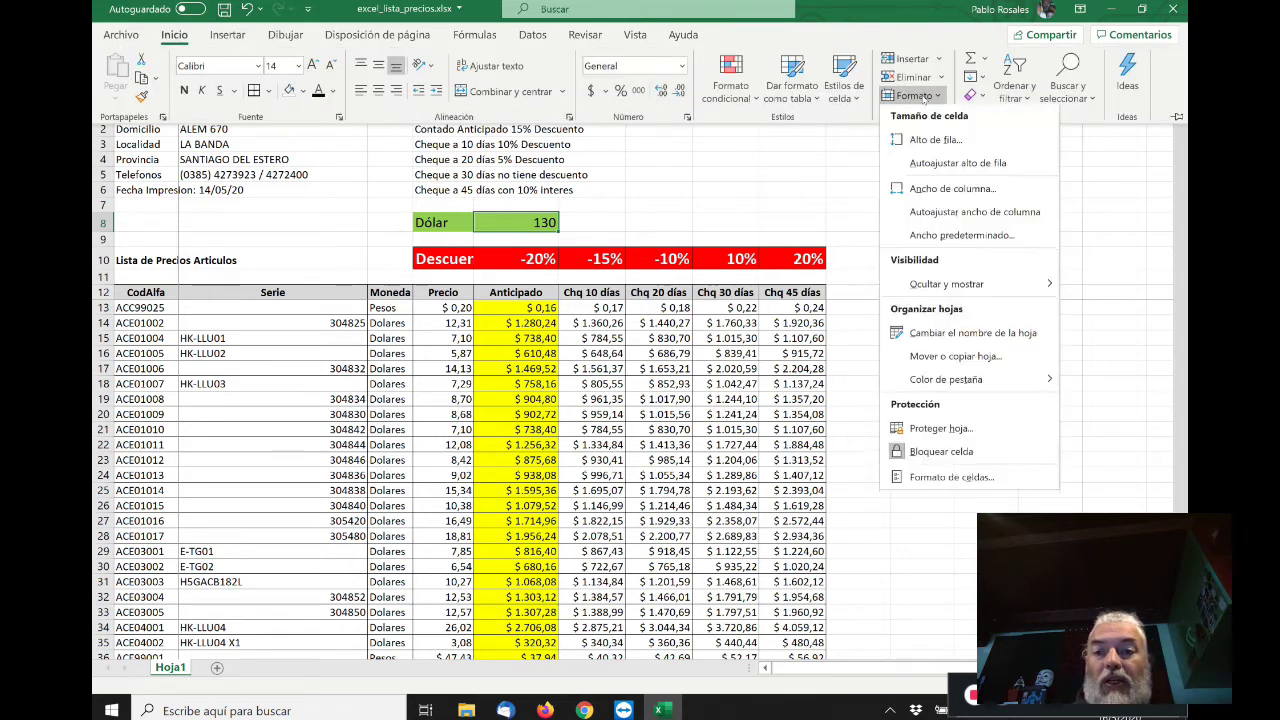
{"action": "left_click", "coordinate": [978, 481]}
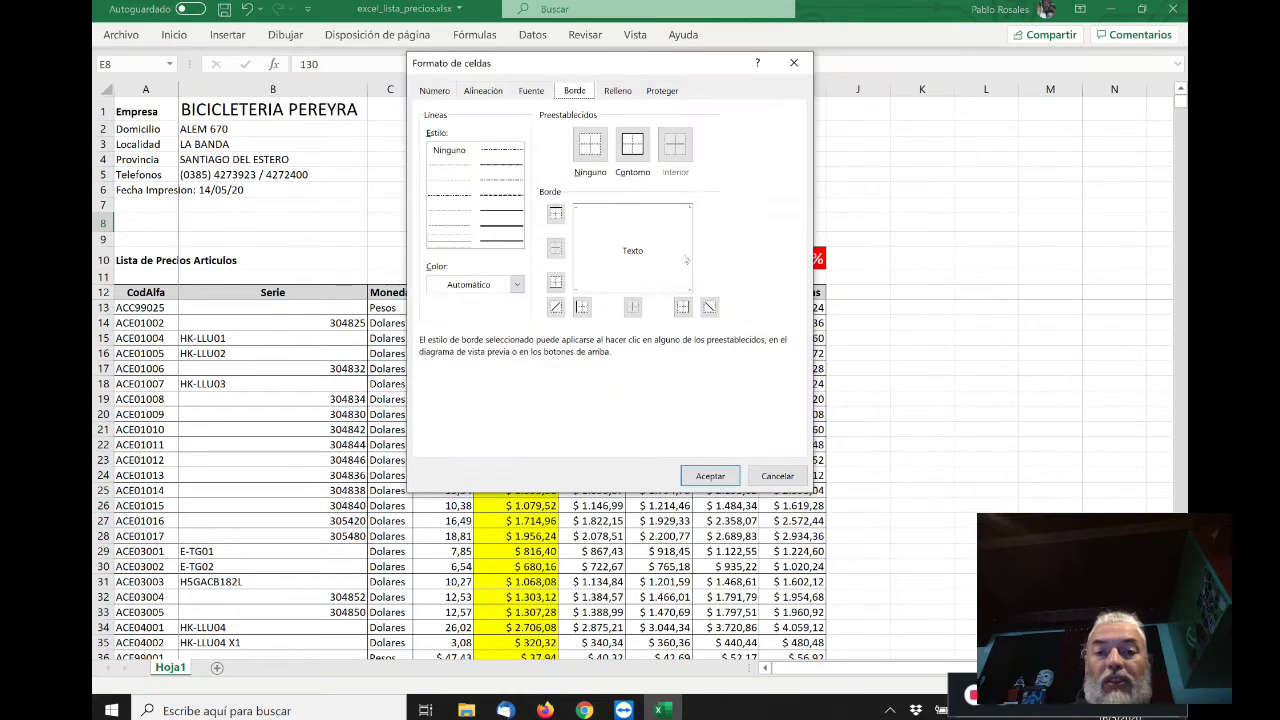
{"action": "left_click", "coordinate": [663, 91]}
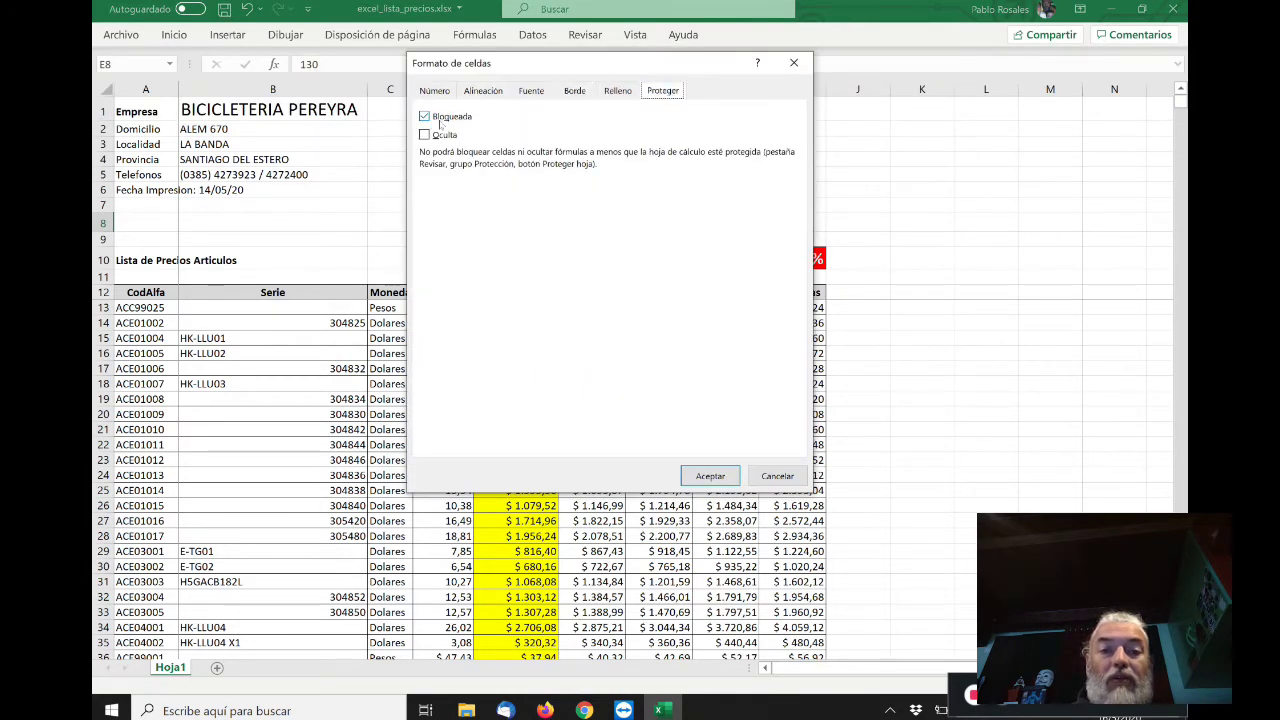
{"action": "left_click", "coordinate": [425, 117]}
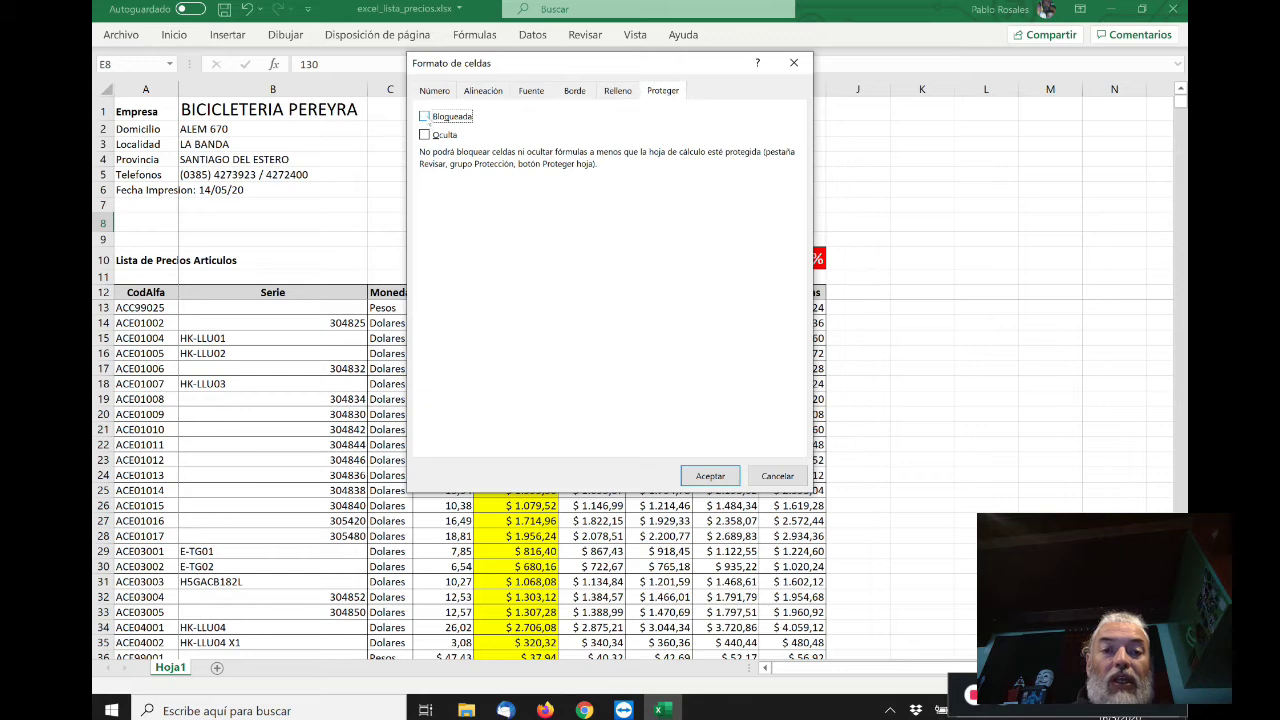
{"action": "left_click", "coordinate": [710, 477]}
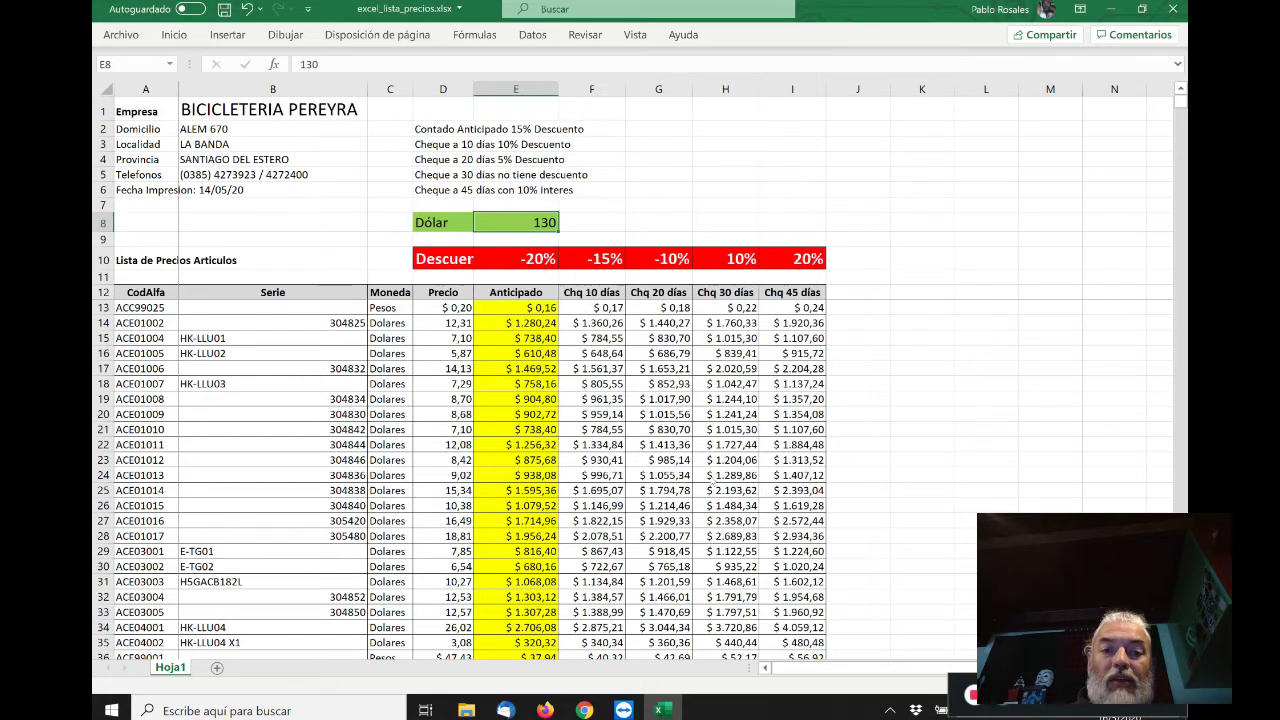
- Protect the sheet with the preset permissions and no password
{"action": "left_click", "coordinate": [584, 36]}
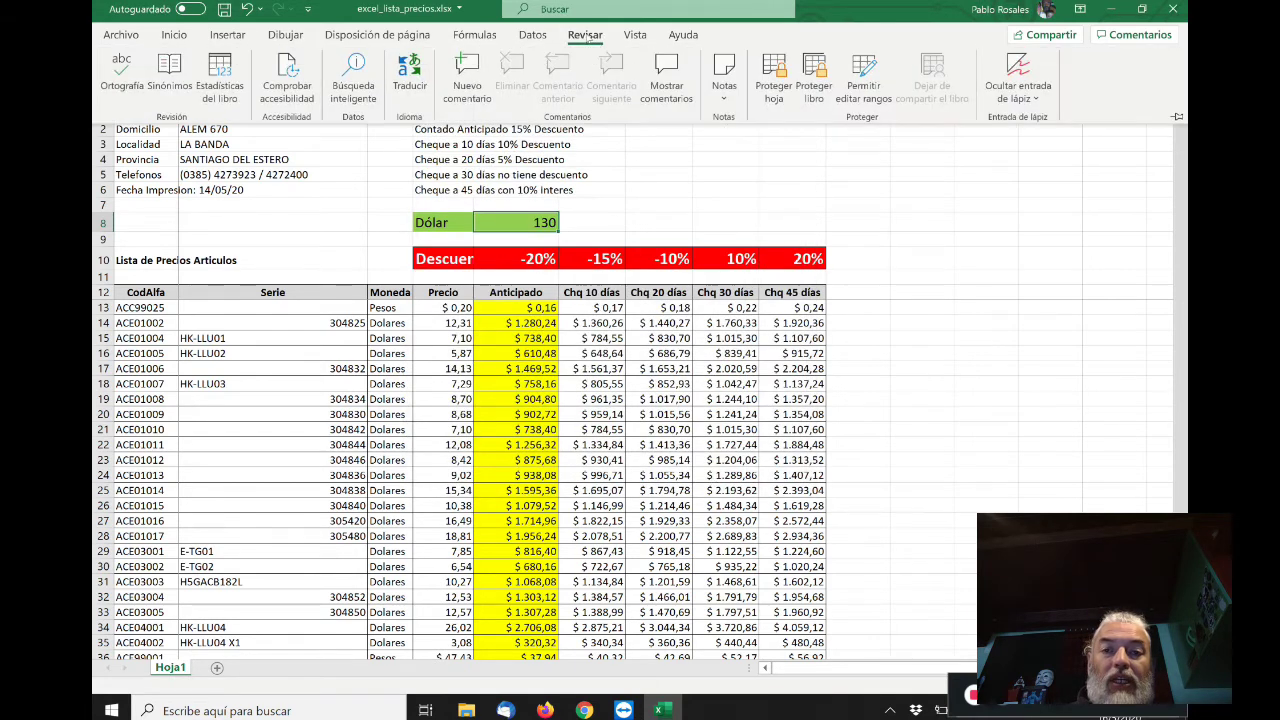
{"action": "left_click", "coordinate": [774, 78]}
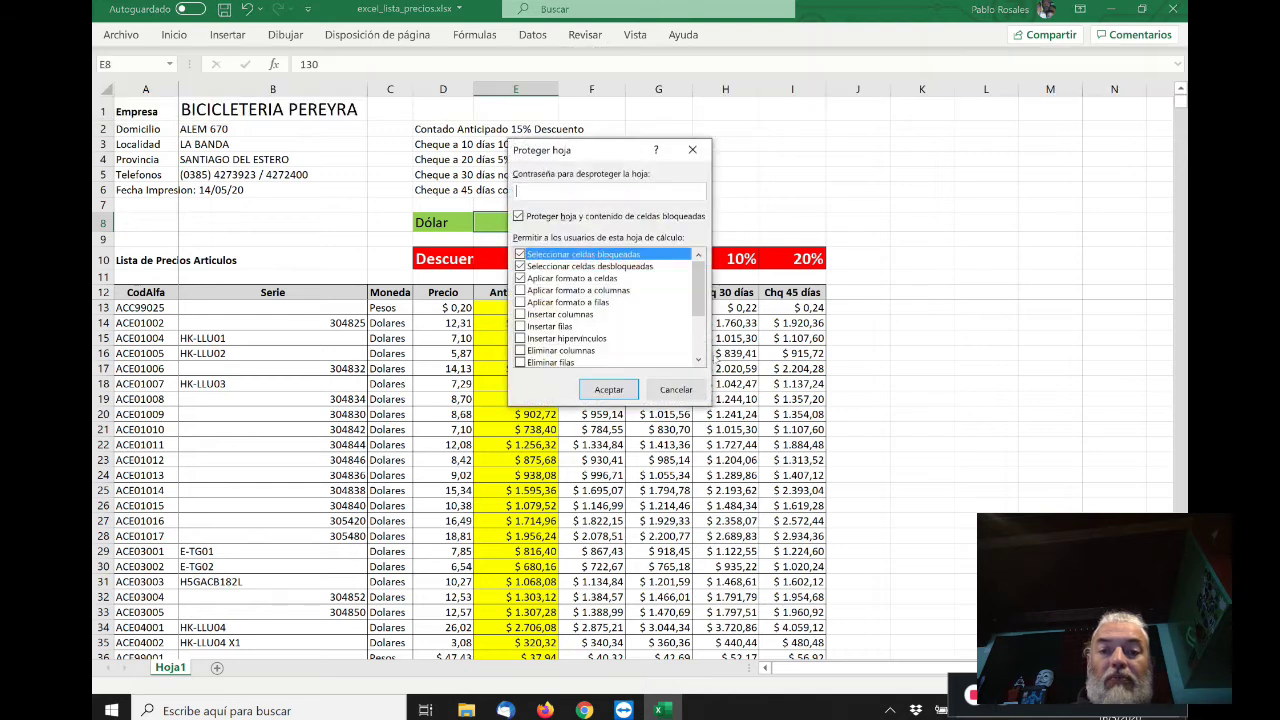
{"action": "left_click", "coordinate": [629, 395]}
- Try to edit the Anticipado prices in E16 and E21
{"action": "double_click", "coordinate": [544, 357]}
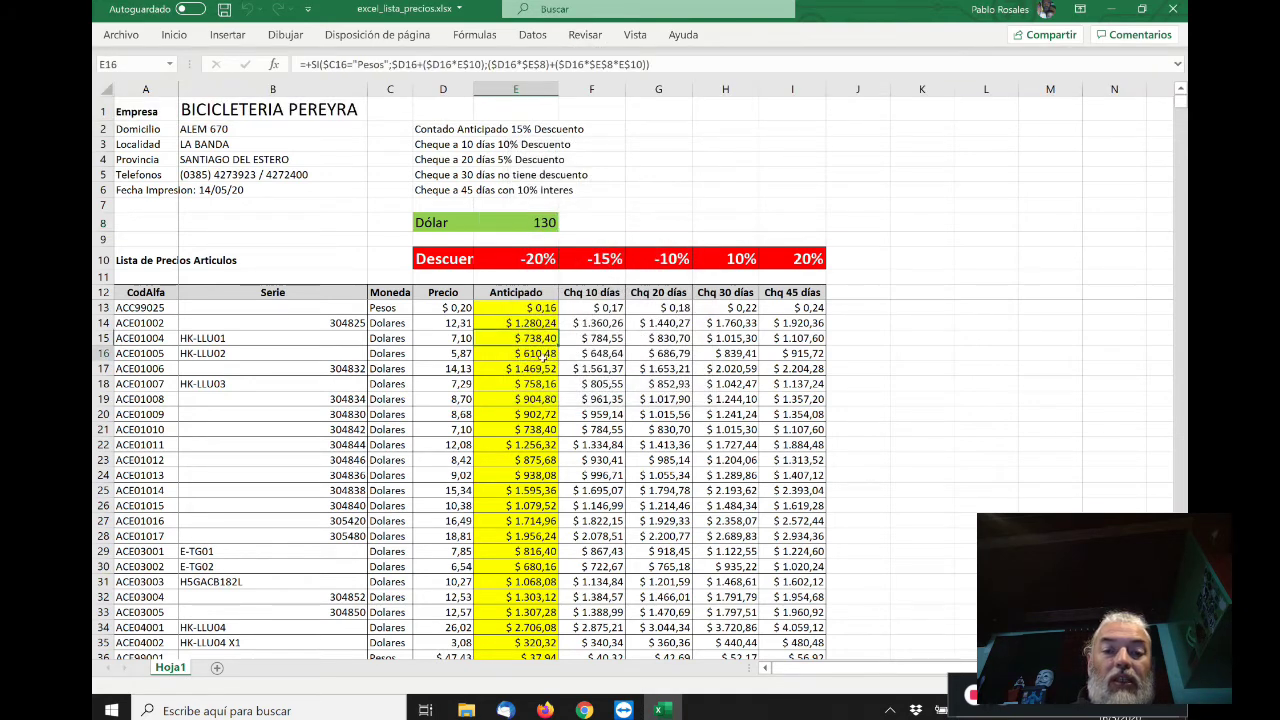
{"action": "key", "text": "Return"}
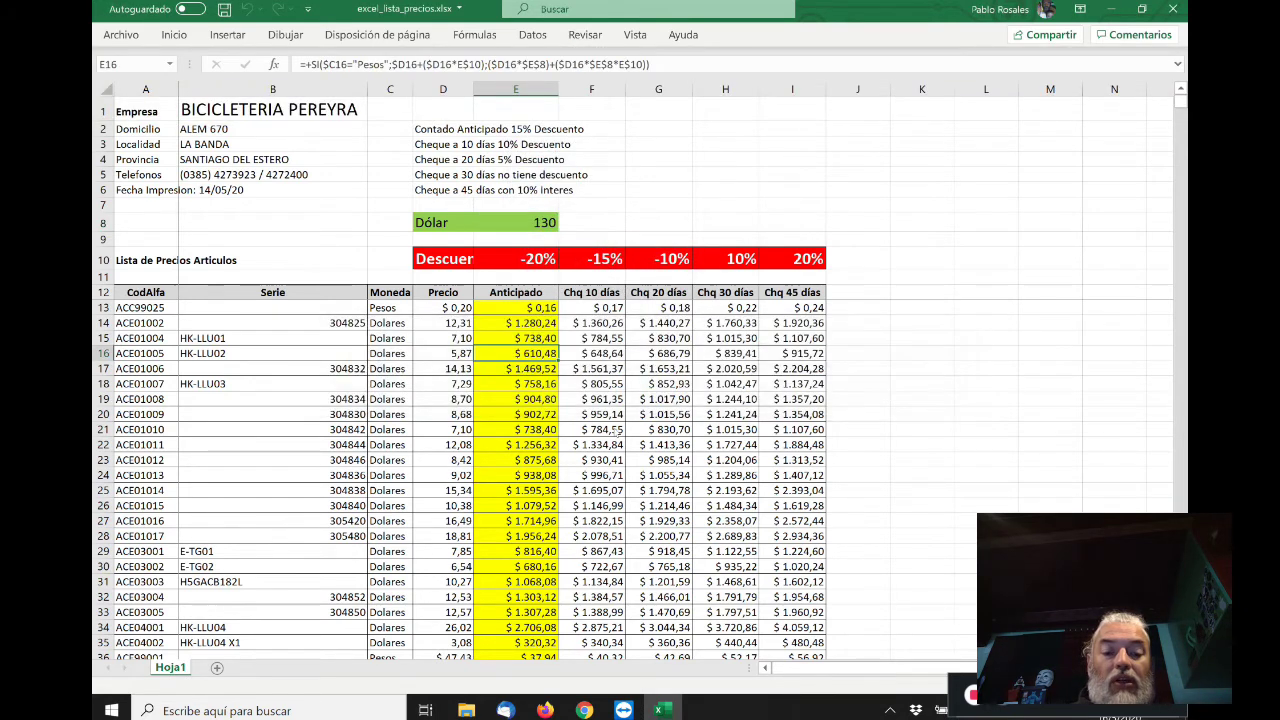
{"action": "double_click", "coordinate": [550, 429]}
{"action": "key", "text": "Return"}
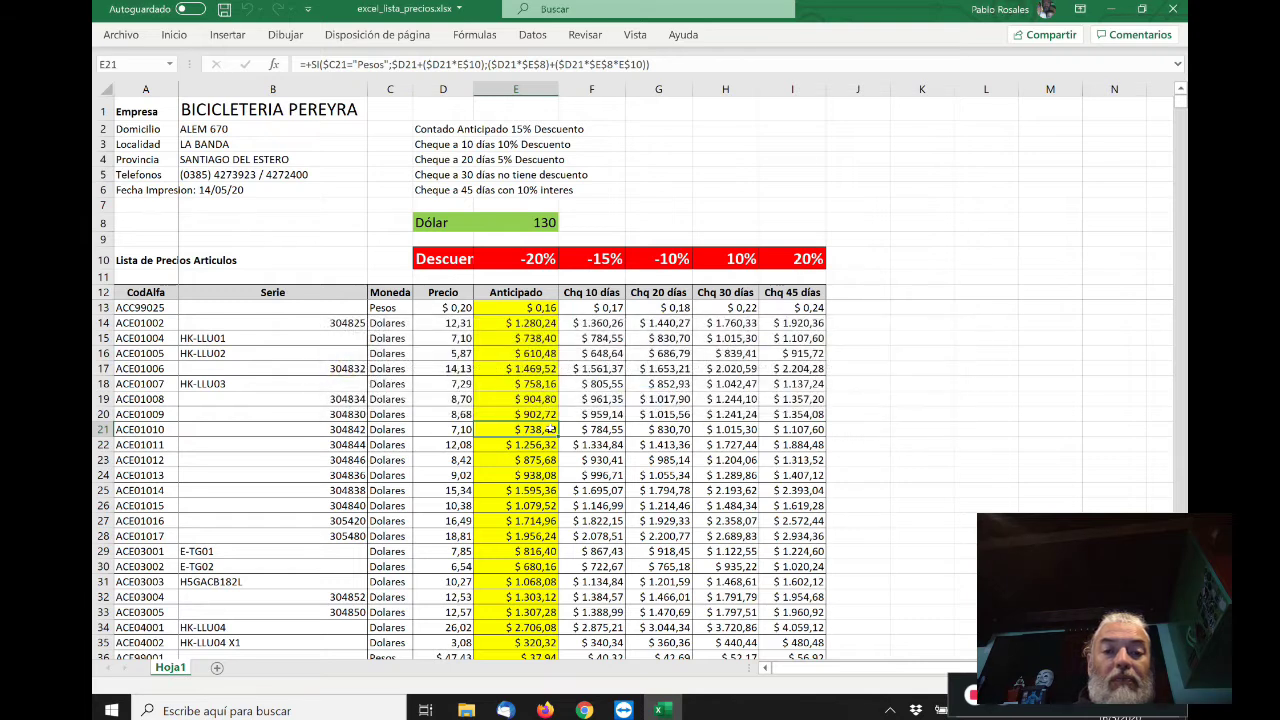
- Set the Dólar rate in E8 to 145 and change it again to 120
{"action": "left_click", "coordinate": [512, 226]}
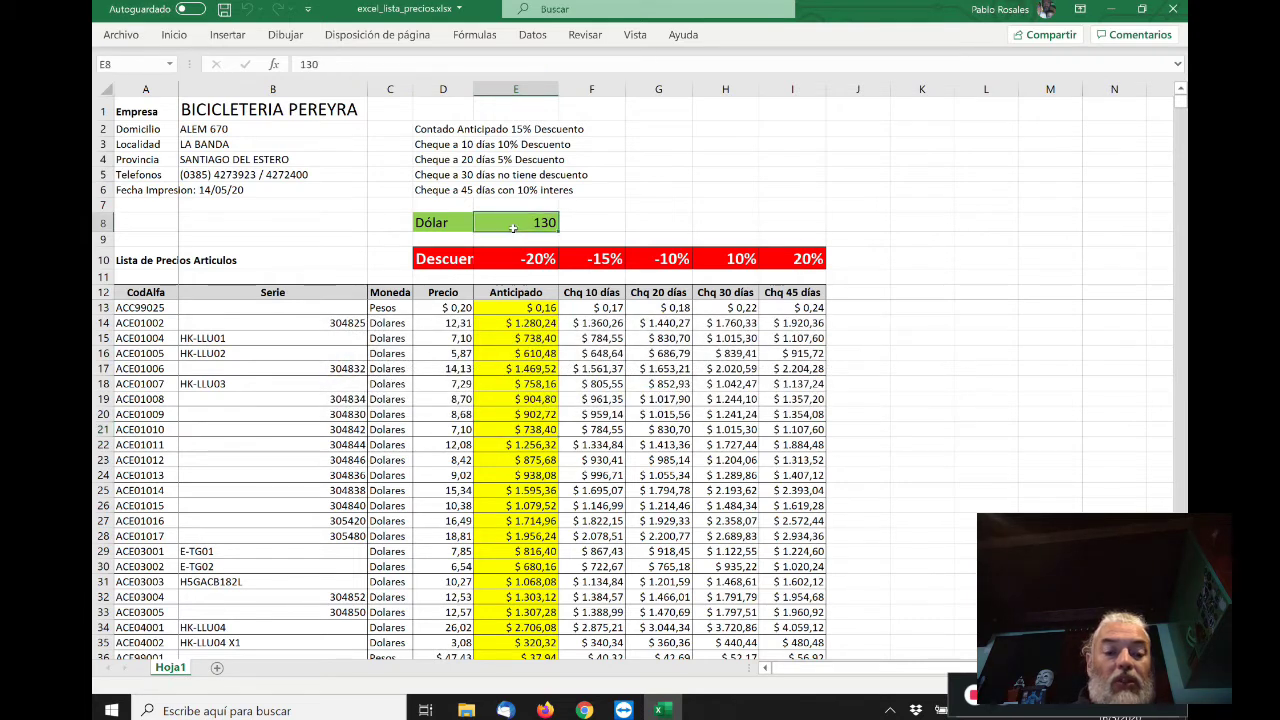
{"action": "type", "text": "145"}
{"action": "key", "text": "Return"}
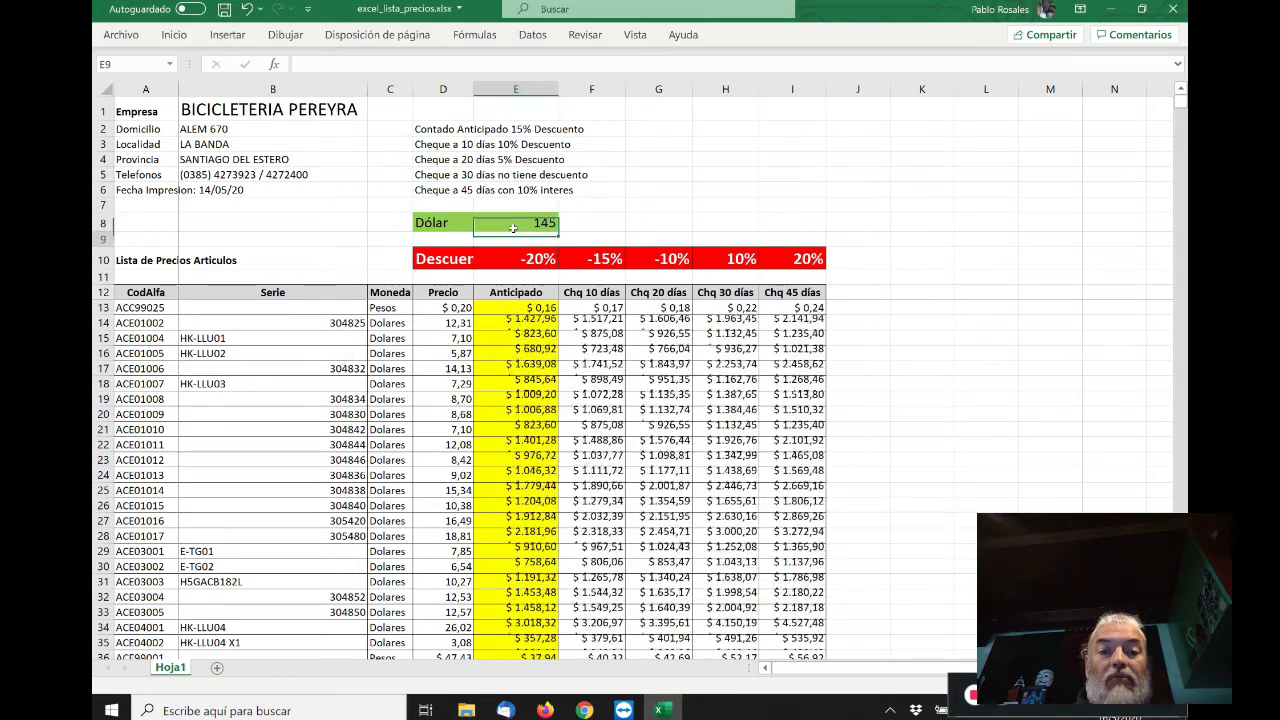
{"action": "type", "text": "q"}
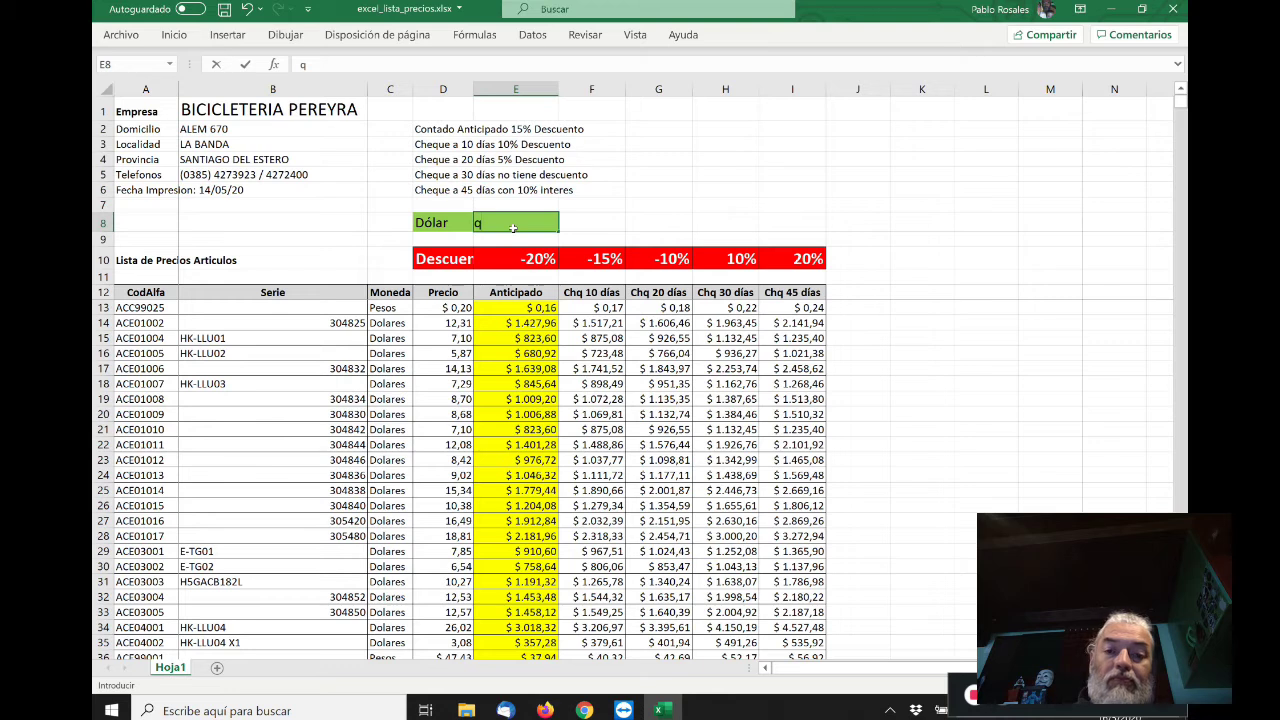
{"action": "type", "text": "20"}
{"action": "key", "text": "Return"}
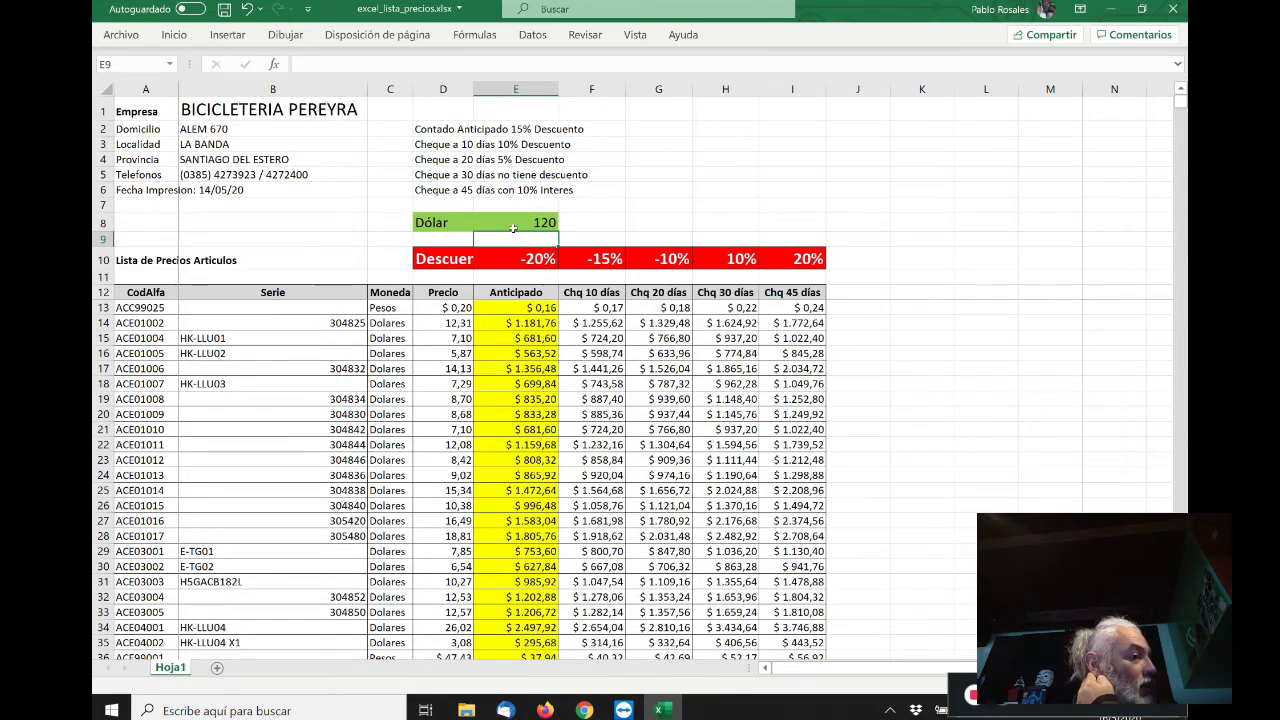
- Examine the Anticipado prices and their formulas in the upper rows of column E
{"action": "key", "text": "Down"}
{"action": "key", "text": "Down"}
{"action": "key", "text": "Down"}
{"action": "key", "text": "Down"}
{"action": "key", "text": "Down"}
{"action": "key", "text": "Down"}
{"action": "key", "text": "Down"}
{"action": "key", "text": "Up"}
{"action": "key", "text": "Up"}
{"action": "key", "text": "Up"}
{"action": "key", "text": "Down"}
{"action": "key", "text": "Down"}
{"action": "key", "text": "Down"}
{"action": "key", "text": "Down"}
{"action": "key", "text": "Down"}
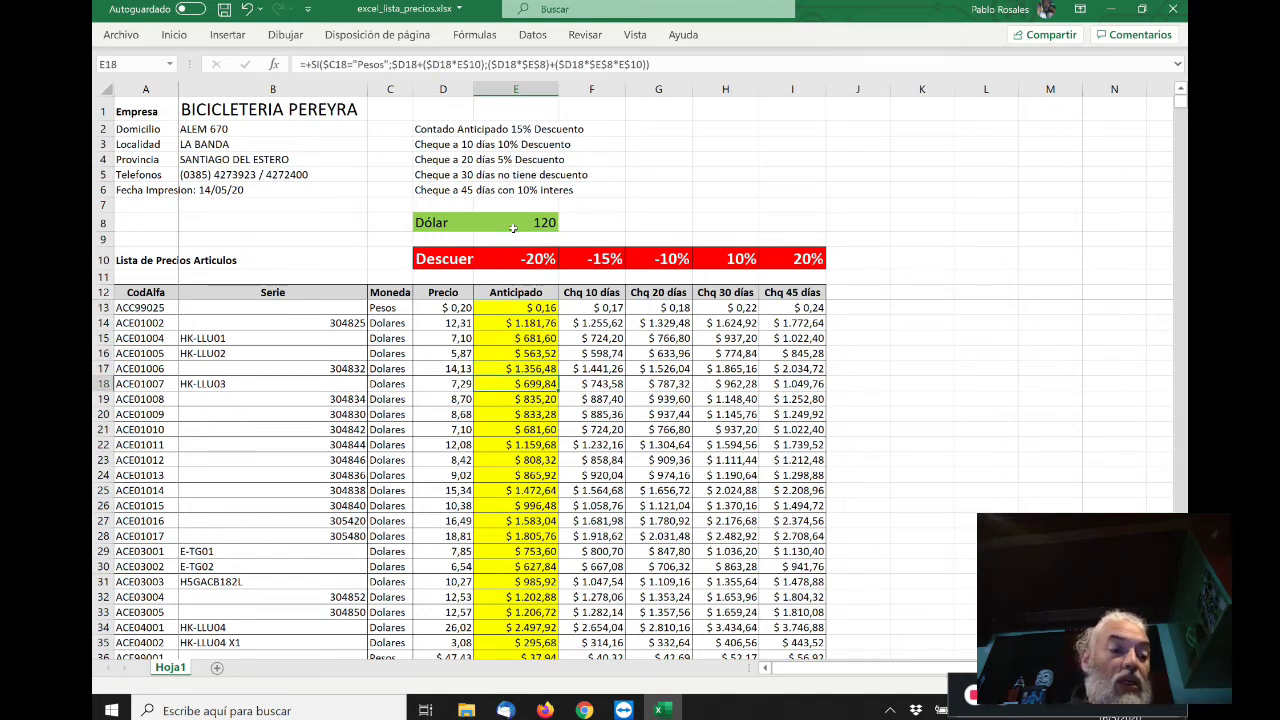
{"action": "key", "text": "Down"}
{"action": "key", "text": "Down"}
{"action": "key", "text": "Up"}
{"action": "key", "text": "Up"}
{"action": "key", "text": "Up"}
{"action": "key", "text": "Up"}
{"action": "key", "text": "Up"}
{"action": "key", "text": "Up"}
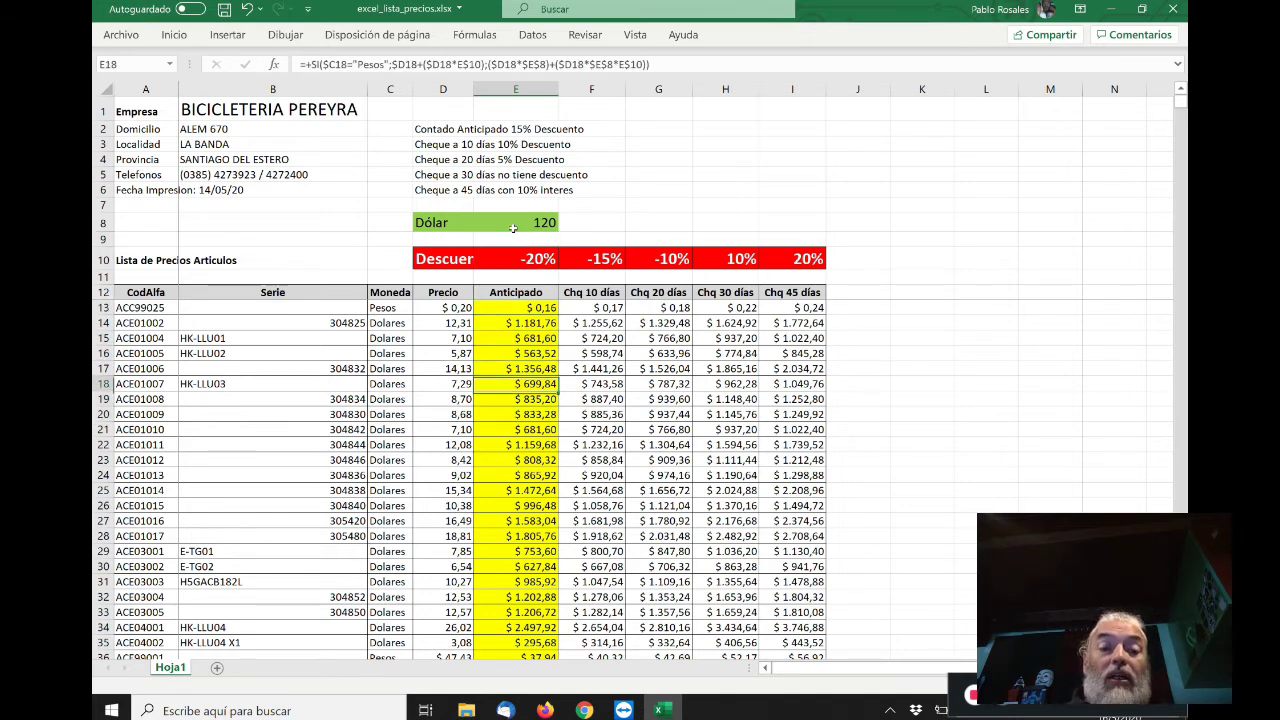
- Try to delete several Anticipado price formulas in column E and return to the Dólar rate in E8
{"action": "key", "text": "Down"}
{"action": "key", "text": "Delete"}
{"action": "key", "text": "Return"}
{"action": "key", "text": "Down"}
{"action": "key", "text": "Down"}
{"action": "key", "text": "Down"}
{"action": "key", "text": "Delete"}
{"action": "key", "text": "Return"}
{"action": "key", "text": "Down"}
{"action": "key", "text": "Down"}
{"action": "key", "text": "Delete"}
{"action": "key", "text": "Return"}
{"action": "key", "text": "Up"}
{"action": "key", "text": "Up"}
{"action": "key", "text": "Up"}
{"action": "key", "text": "Up"}
{"action": "key", "text": "Up"}
{"action": "key", "text": "Up"}
{"action": "key", "text": "Up"}
{"action": "key", "text": "Up"}
{"action": "key", "text": "Up"}
{"action": "key", "text": "Up"}
{"action": "key", "text": "Up"}
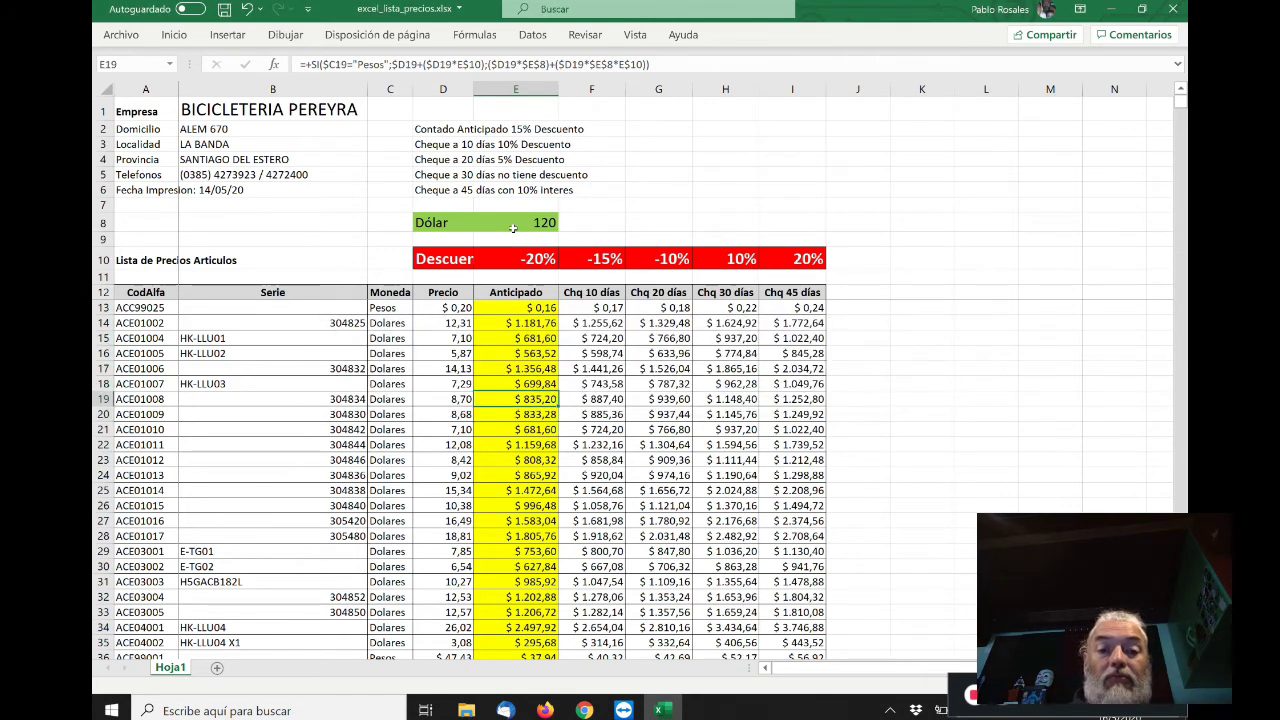
{"action": "key", "text": "Up"}
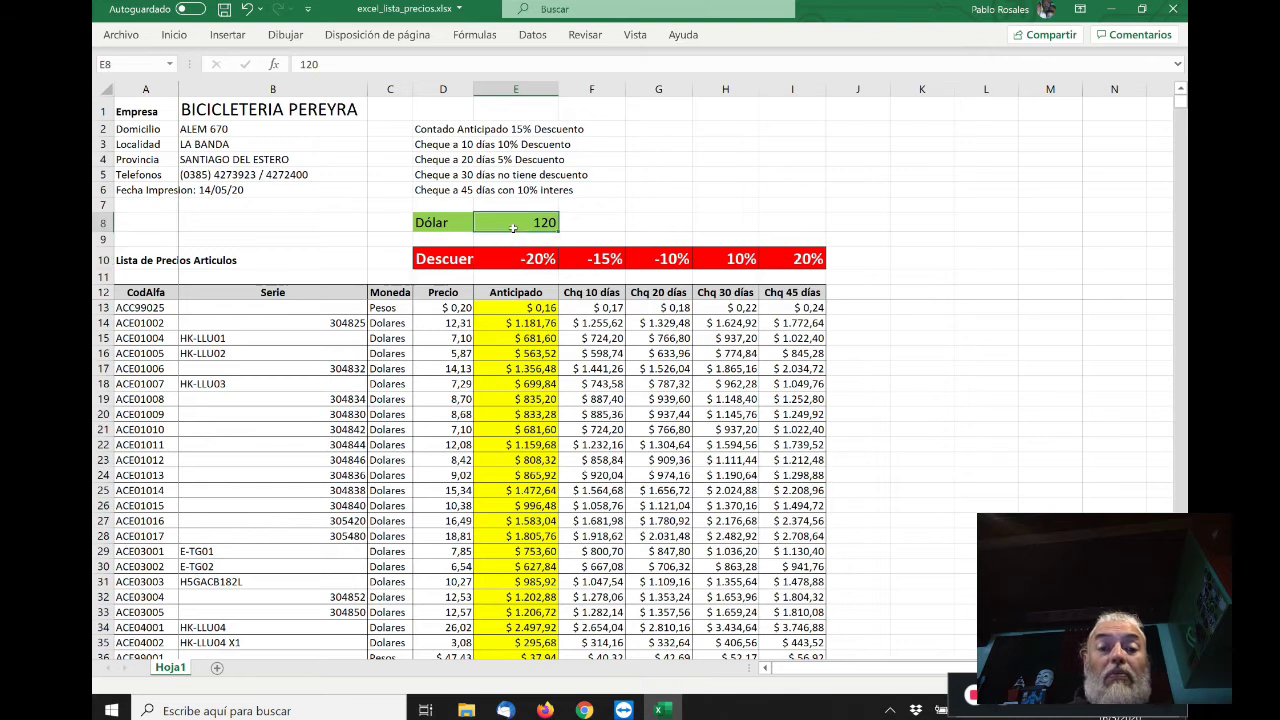
- Compare the Anticipado formulas in E13 to E19 with the input cells above them in column E
{"action": "key", "text": "Down"}
{"action": "key", "text": "Down"}
{"action": "key", "text": "Down"}
{"action": "key", "text": "Down"}
{"action": "key", "text": "Down"}
{"action": "key", "text": "Down"}
{"action": "key", "text": "Down"}
{"action": "key", "text": "Down"}
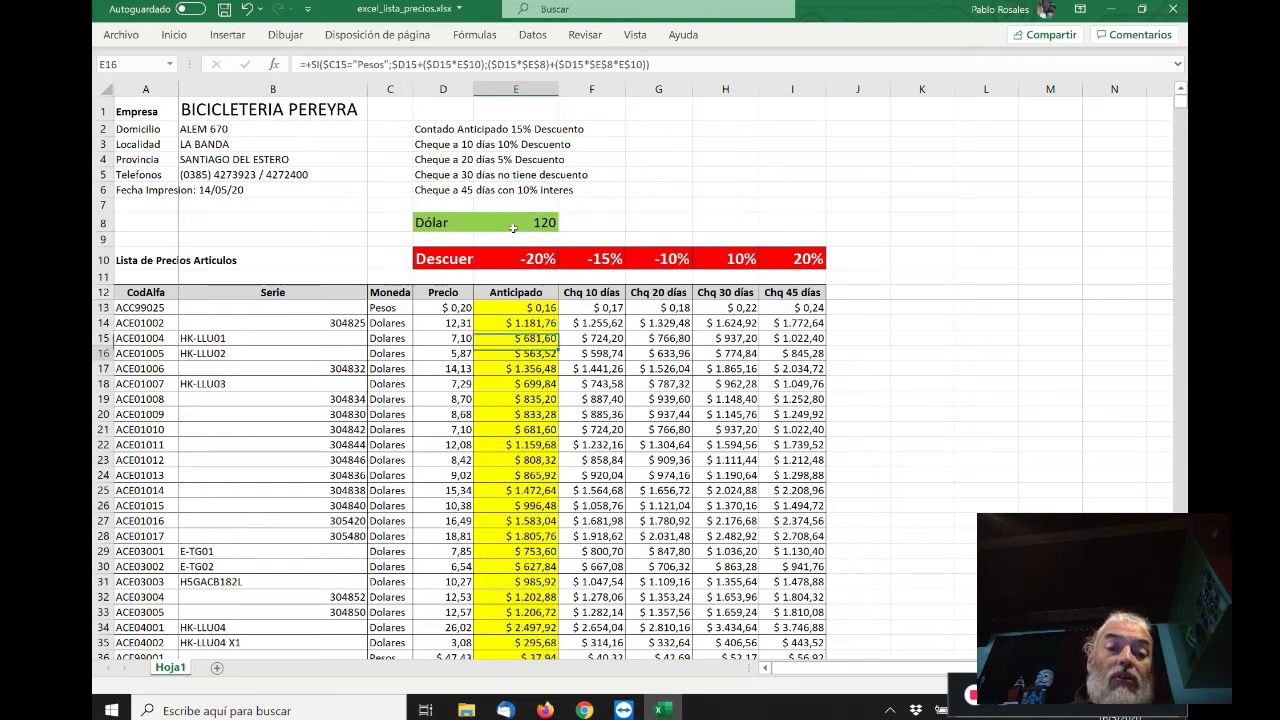
{"action": "key", "text": "Down"}
{"action": "key", "text": "Down"}
{"action": "key", "text": "Down"}
{"action": "key", "text": "Down"}
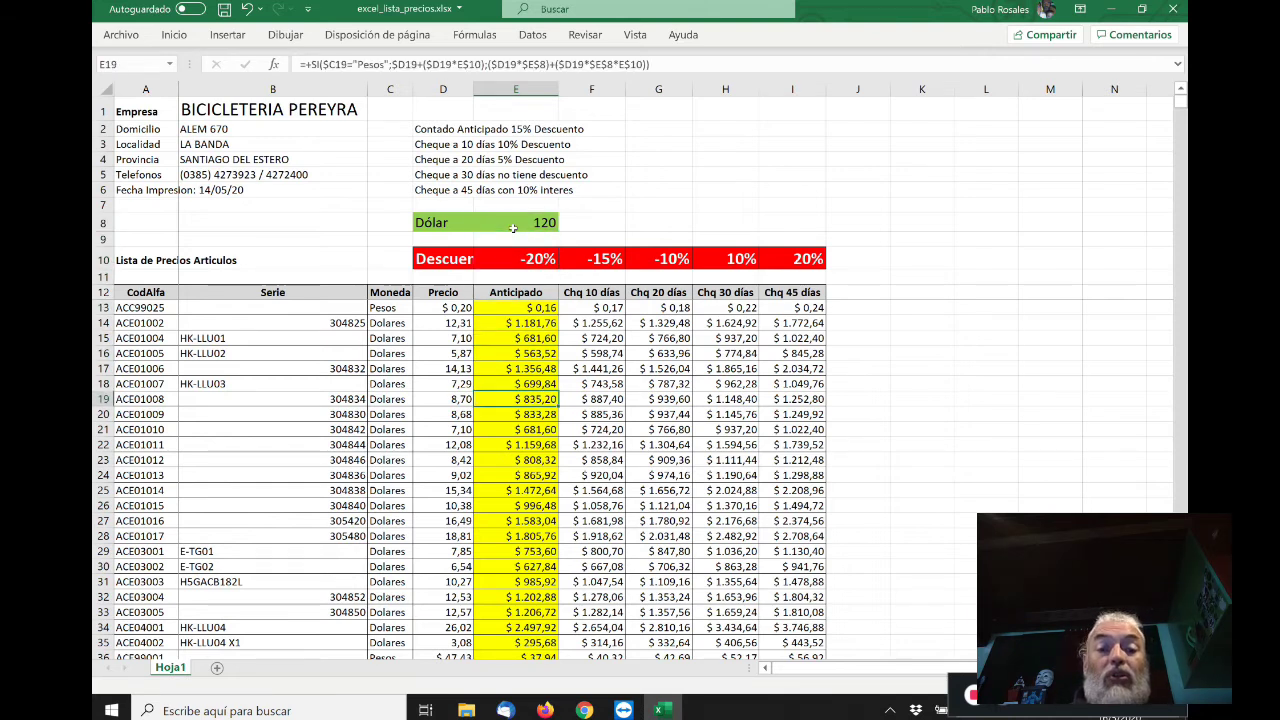
{"action": "key", "text": "Up"}
{"action": "key", "text": "Up"}
{"action": "key", "text": "Up"}
{"action": "key", "text": "Up"}
{"action": "key", "text": "Up"}
{"action": "key", "text": "Up"}
{"action": "key", "text": "Up"}
{"action": "key", "text": "Up"}
{"action": "key", "text": "Up"}
{"action": "key", "text": "Up"}
{"action": "key", "text": "Up"}
{"action": "key", "text": "Up"}
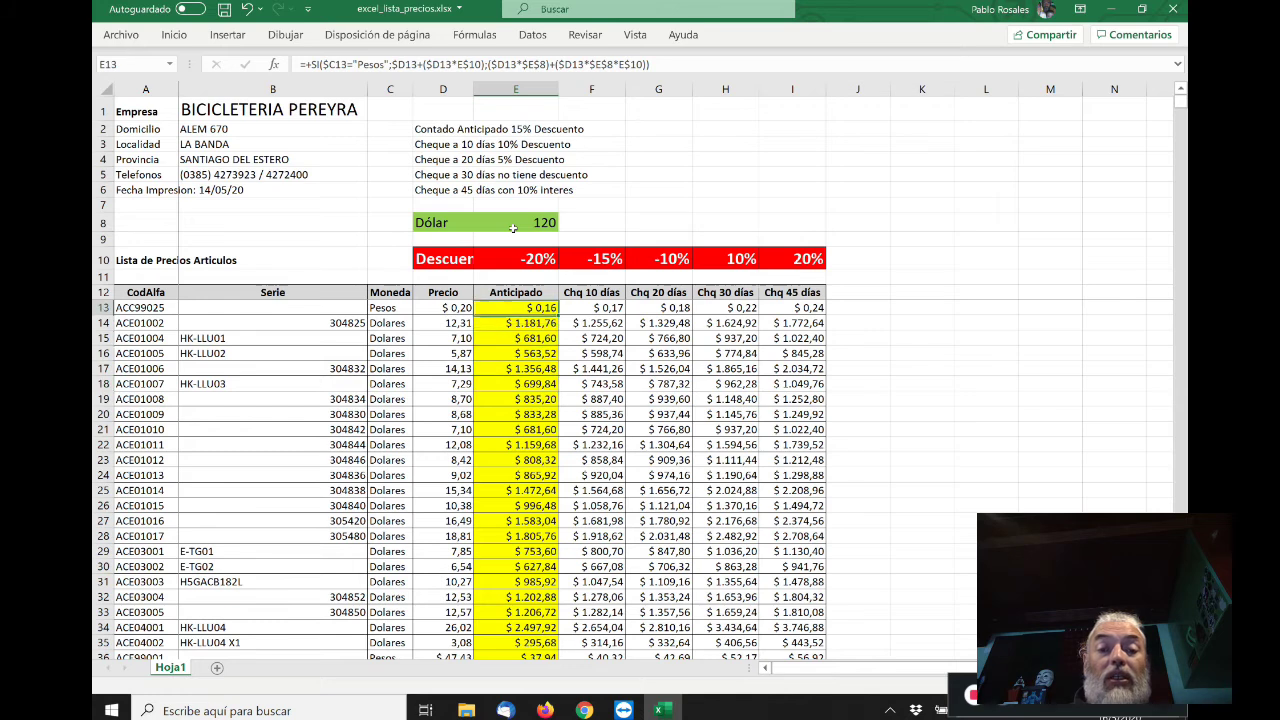
{"action": "key", "text": "Down"}
{"action": "key", "text": "Down"}
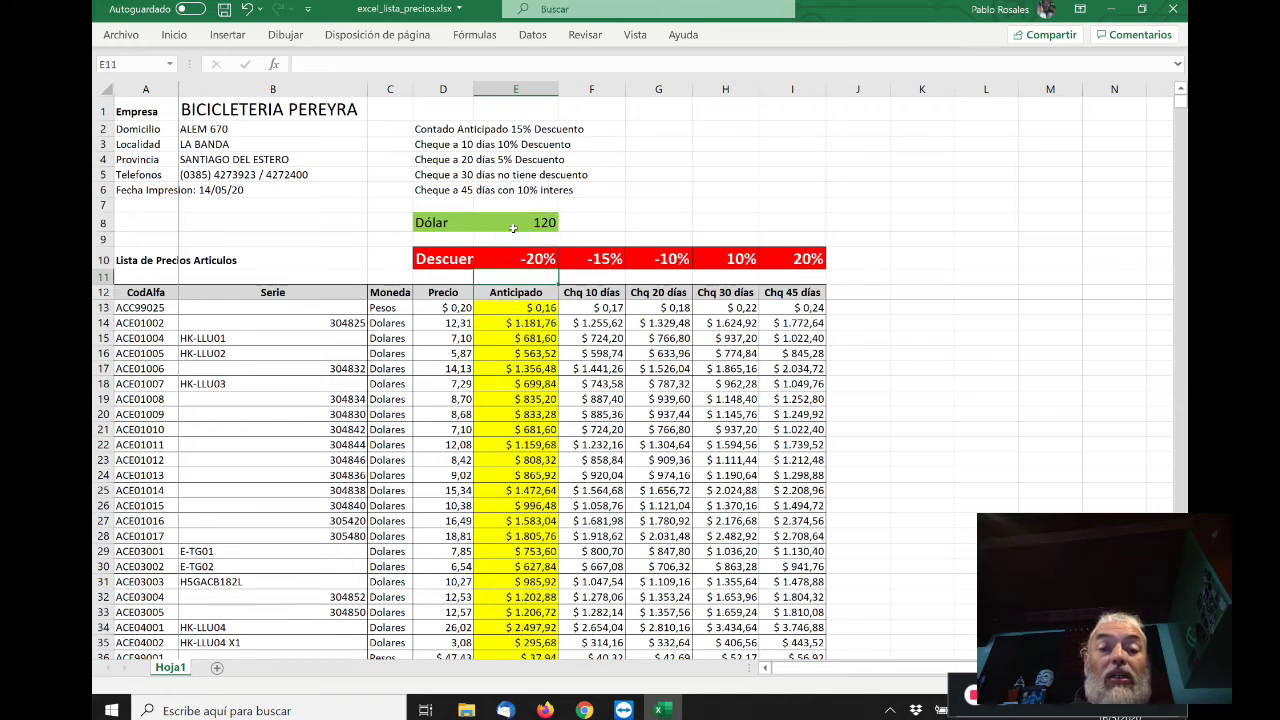
- Examine the discount percentages in E10:I10 one by one, ending on I10
{"action": "key", "text": "Left"}
{"action": "key", "text": "Right"}
{"action": "key", "text": "Right"}
{"action": "key", "text": "Right"}
{"action": "key", "text": "Right"}
{"action": "key", "text": "Right"}
{"action": "key", "text": "Left"}
{"action": "key", "text": "Left"}
{"action": "key", "text": "Left"}
{"action": "key", "text": "Left"}
{"action": "key", "text": "Left"}
{"action": "key", "text": "Right"}
{"action": "key", "text": "Right"}
{"action": "key", "text": "Right"}
{"action": "key", "text": "Right"}
{"action": "key", "text": "Right"}
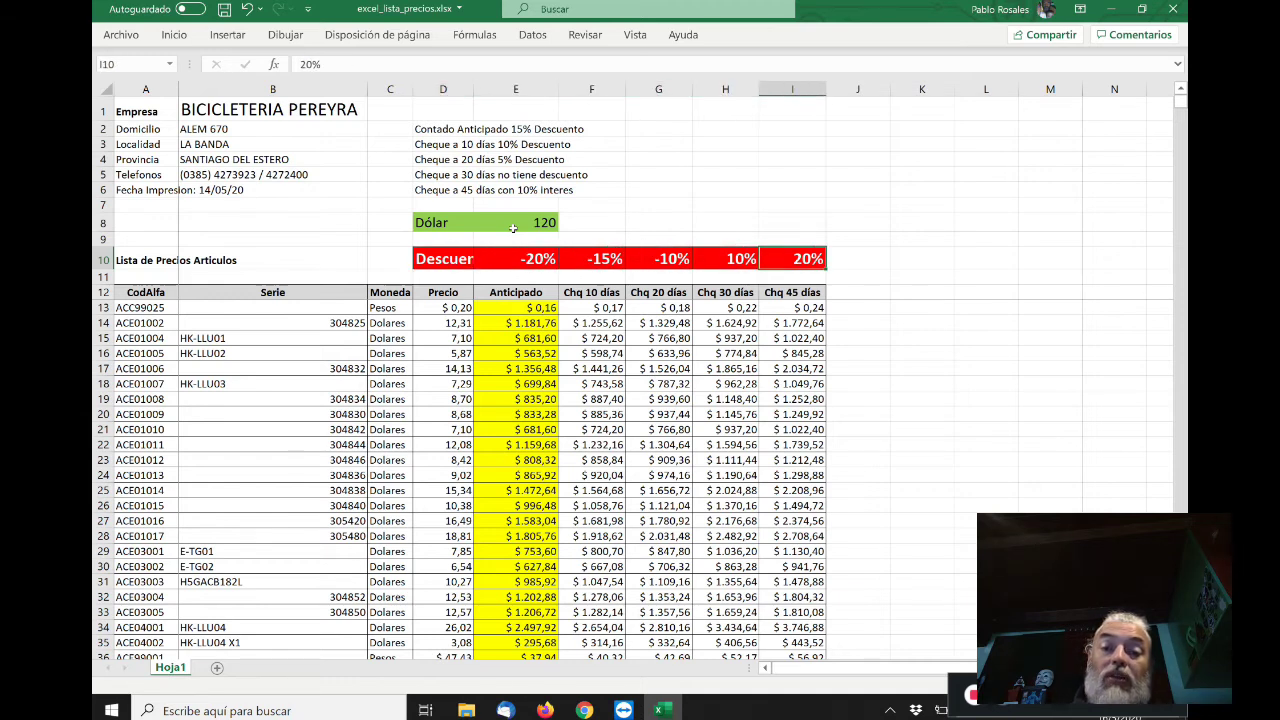
{"action": "key", "text": "Down"}
{"action": "key", "text": "Down"}
{"action": "key", "text": "Up"}
{"action": "key", "text": "Up"}
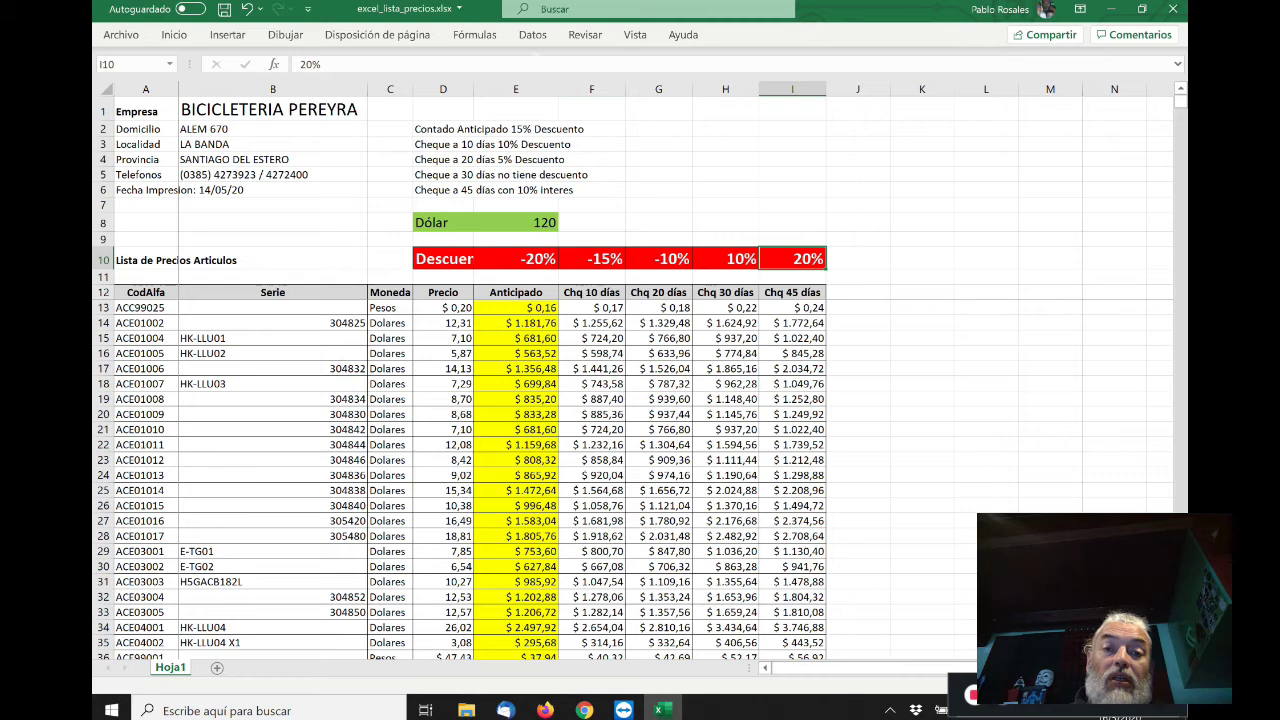
- Unprotect the worksheet and select the Precio header in D12
{"action": "left_click", "coordinate": [585, 34]}
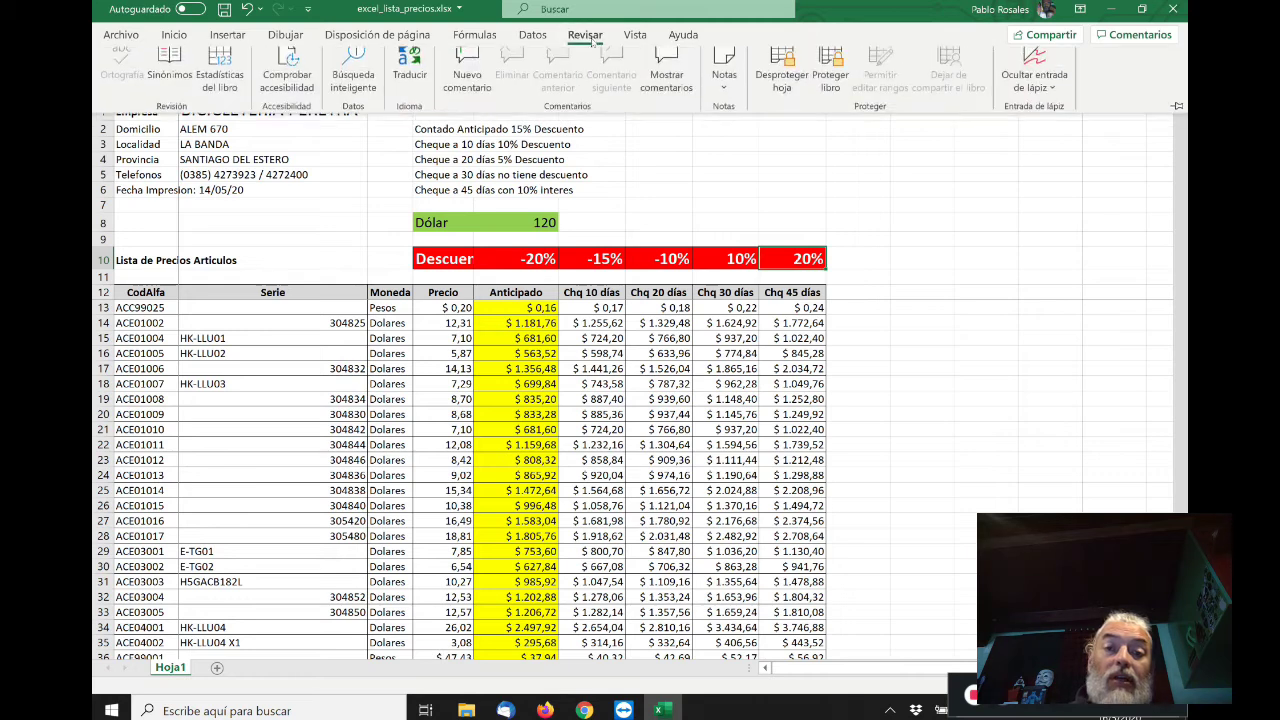
{"action": "left_click", "coordinate": [783, 85]}
{"action": "left_click", "coordinate": [431, 300]}
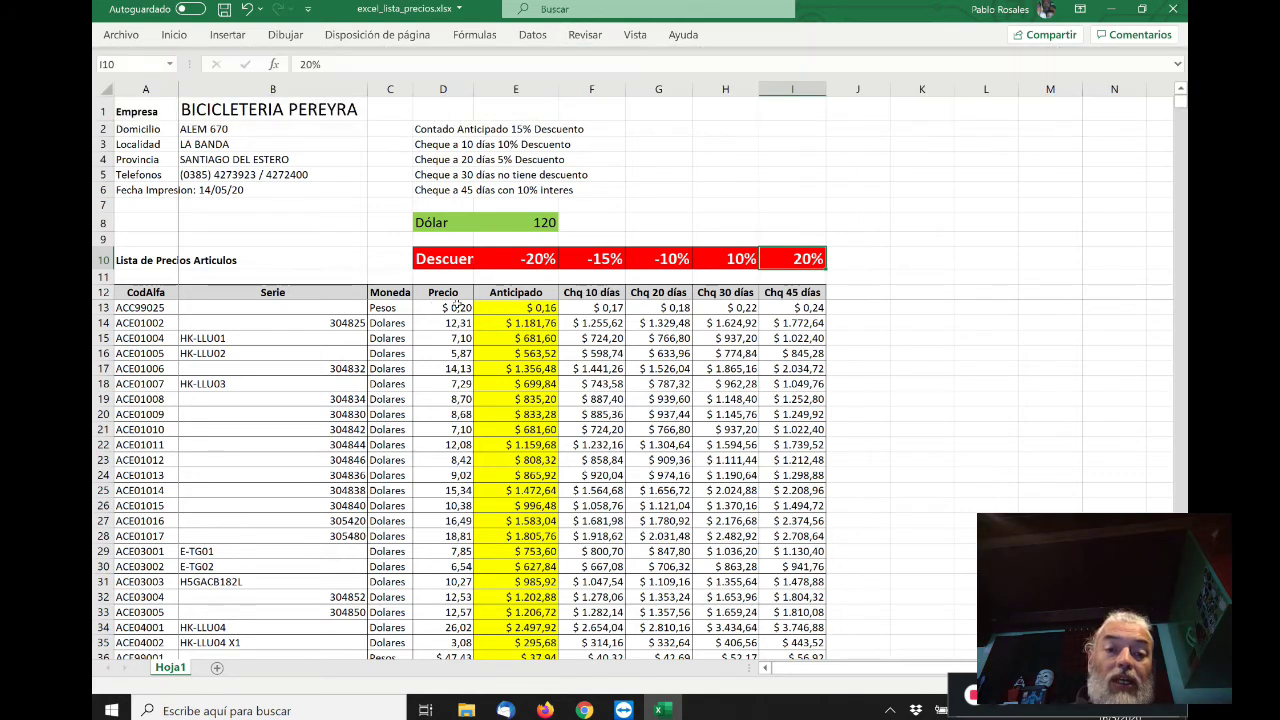
{"action": "left_click", "coordinate": [446, 295]}
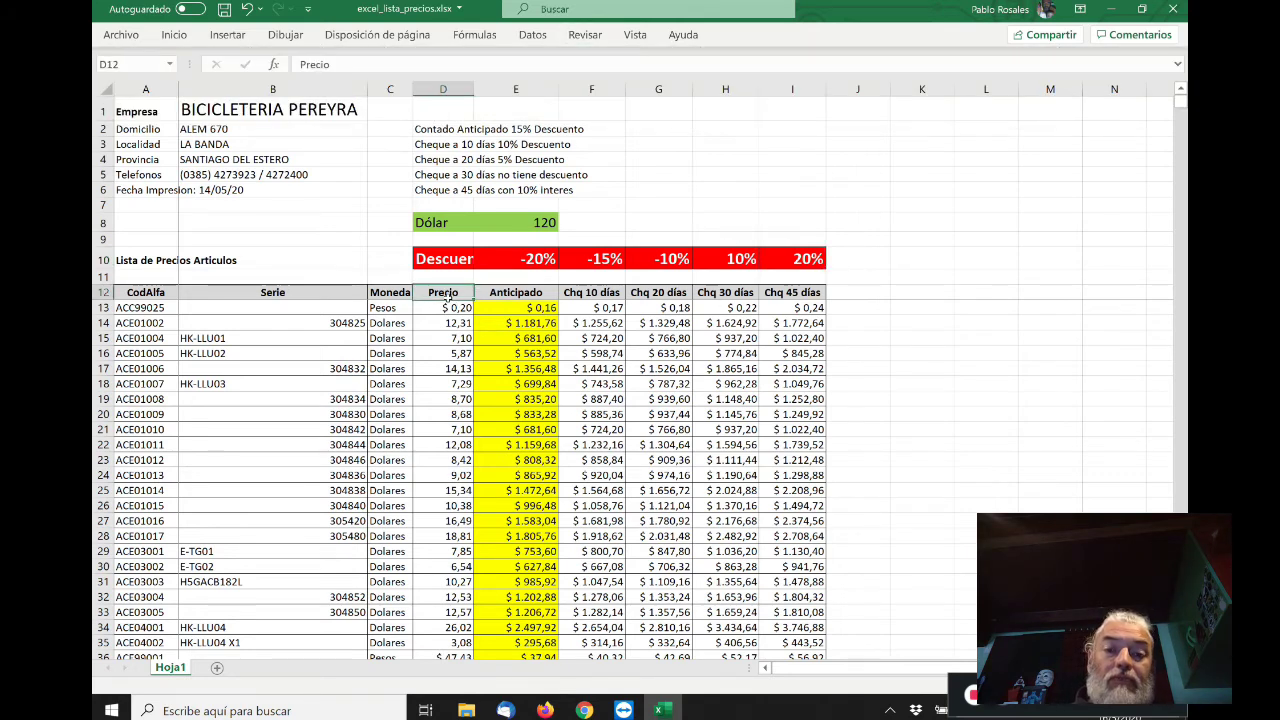
- Examine the column headers in row 12, from CodAlfa across to Chq 30 días
{"action": "key", "text": "Left"}
{"action": "key", "text": "Left"}
{"action": "key", "text": "Left"}
{"action": "key", "text": "Right"}
{"action": "key", "text": "Right"}
{"action": "key", "text": "Right"}
{"action": "key", "text": "Right"}
{"action": "key", "text": "Right"}
{"action": "key", "text": "Right"}
{"action": "key", "text": "Right"}
{"action": "key", "text": "Right"}
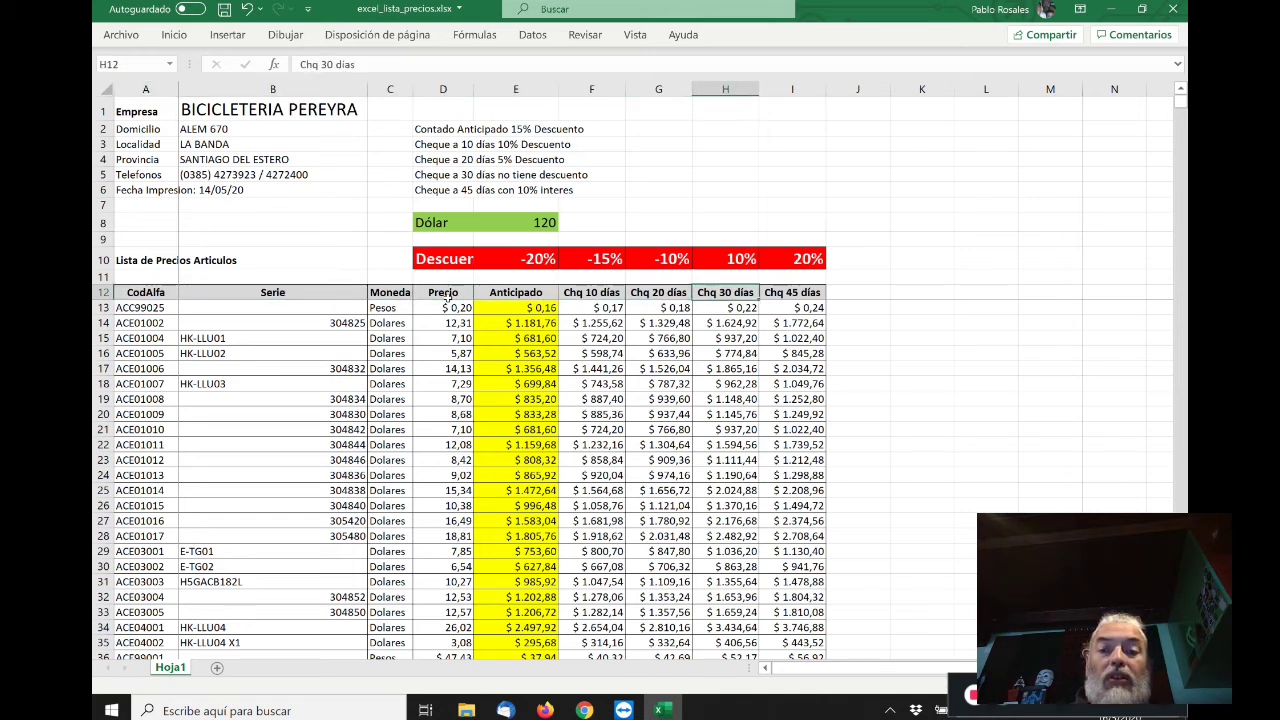
- Examine the discount cells in row 10 back to the Descuento label in D10, ending on the Dólar label in D8
{"action": "key", "text": "Up"}
{"action": "key", "text": "Up"}
{"action": "key", "text": "Left"}
{"action": "key", "text": "Left"}
{"action": "key", "text": "Left"}
{"action": "key", "text": "Left"}
{"action": "key", "text": "Left"}
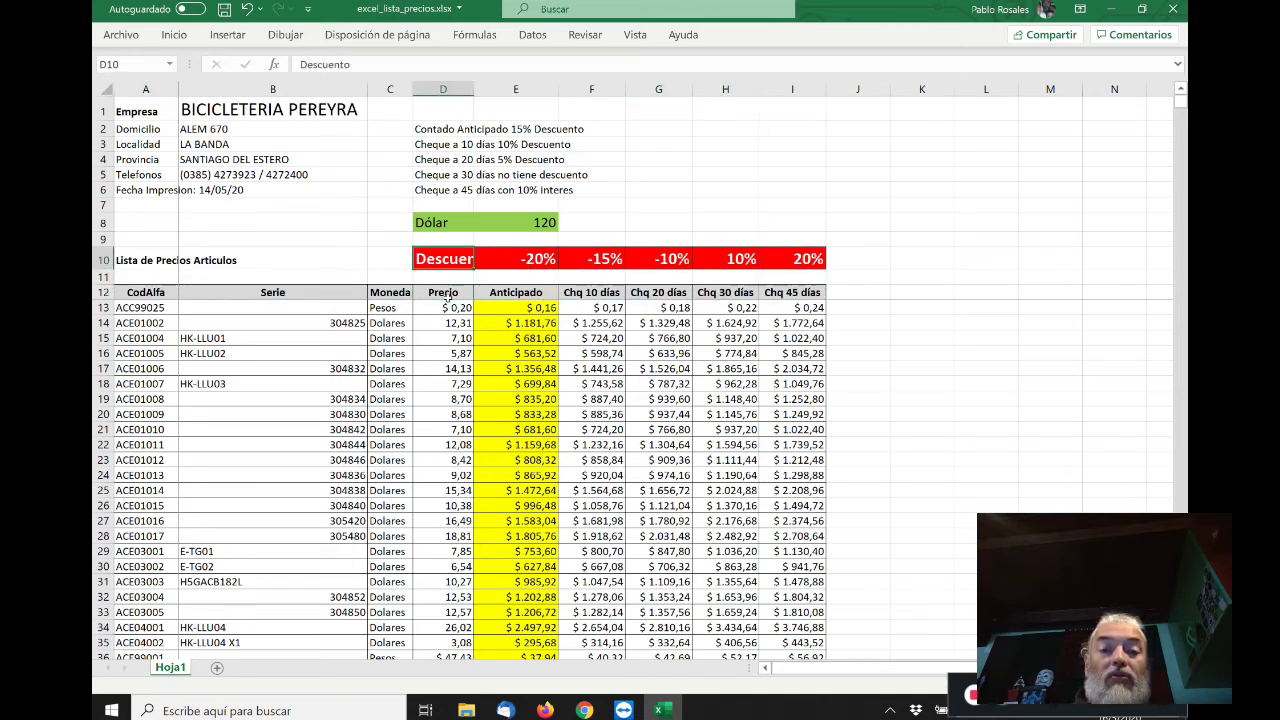
{"action": "key", "text": "Up"}
{"action": "key", "text": "Up"}
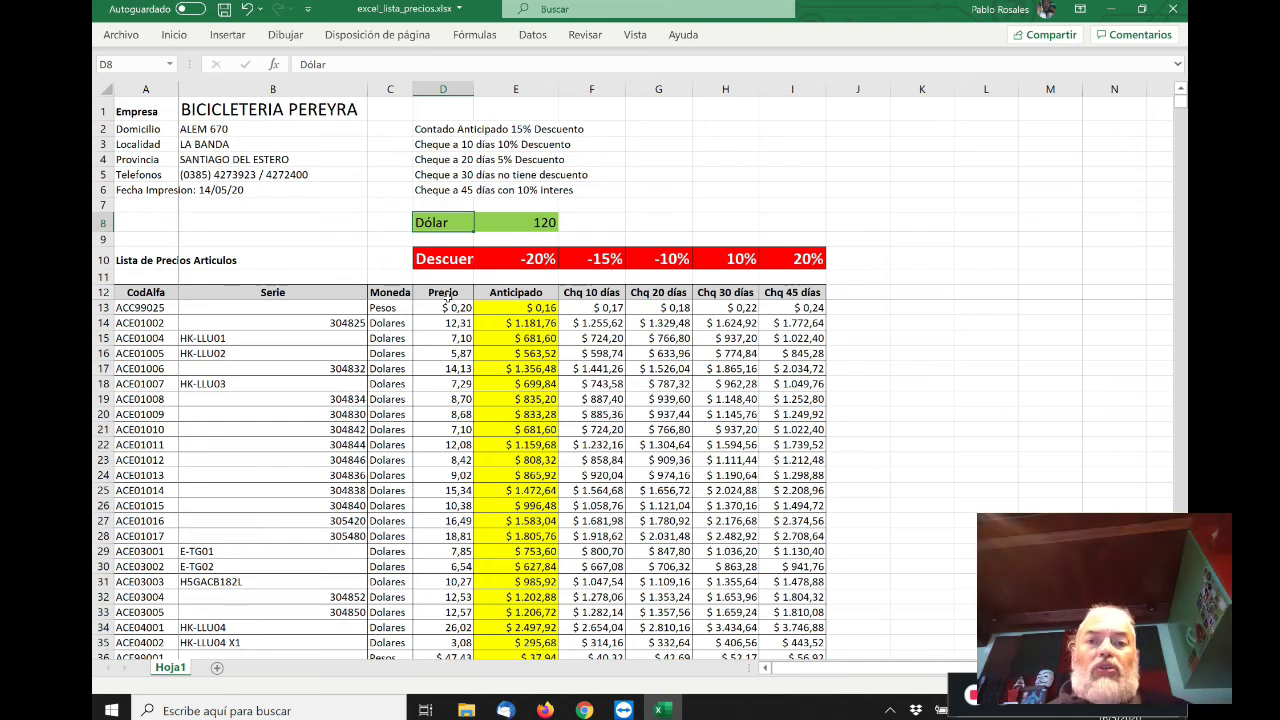
- Return to the header row and check its extent from CodAlfa in A12 to Chq 45 días in I12
{"action": "key", "text": "Down"}
{"action": "key", "text": "Down"}
{"action": "key", "text": "Down"}
{"action": "key", "text": "Down"}
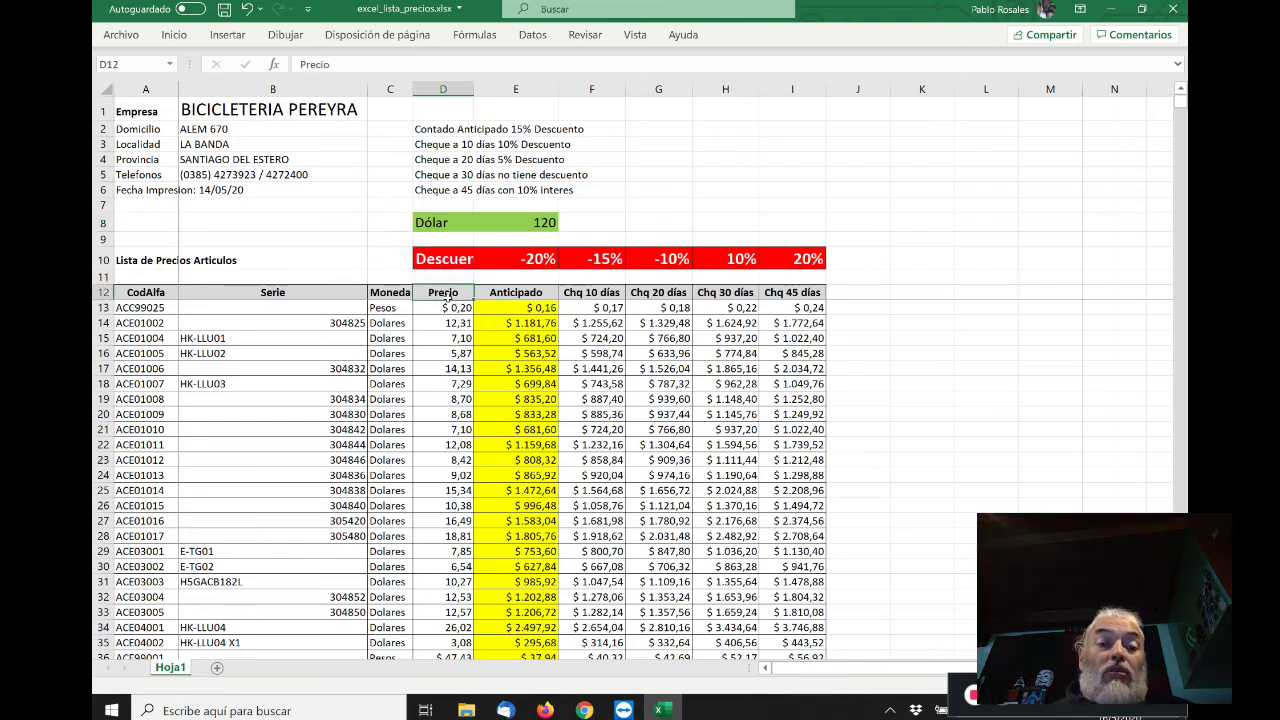
{"action": "key", "text": "Left"}
{"action": "key", "text": "Home"}
{"action": "key", "text": "ctrl+Right"}
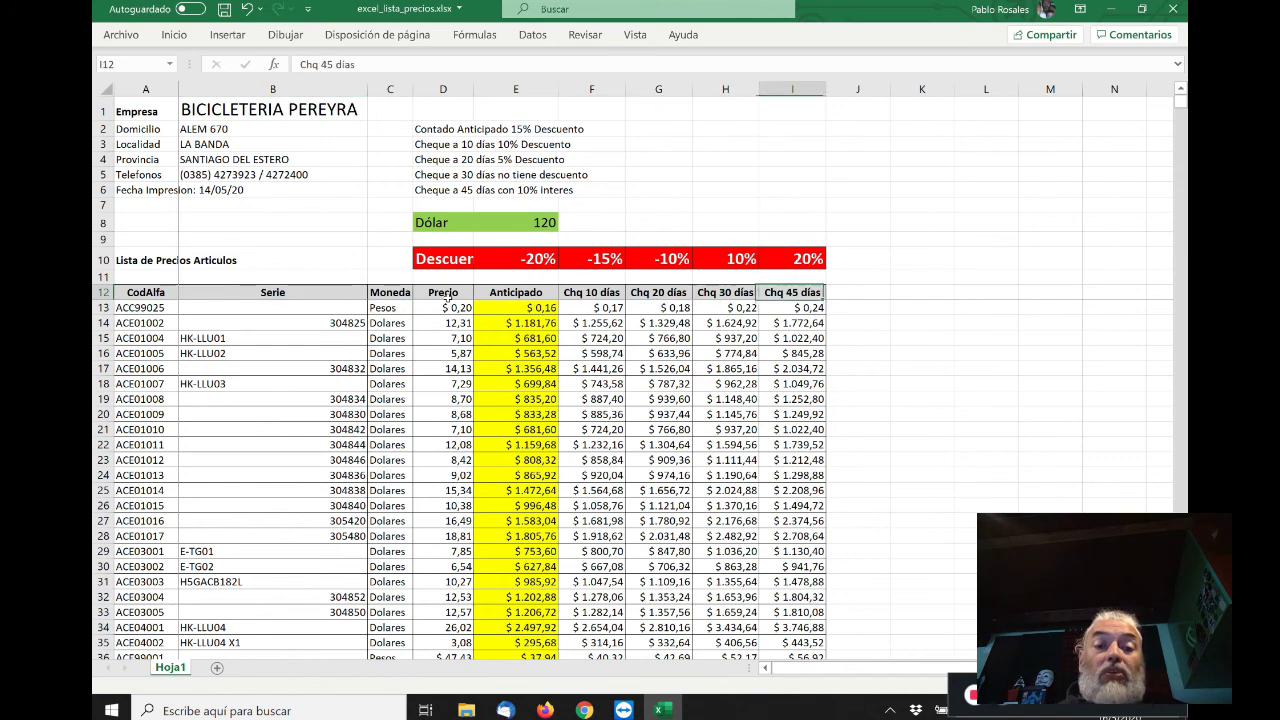
{"action": "key", "text": "Left"}
{"action": "key", "text": "Home"}
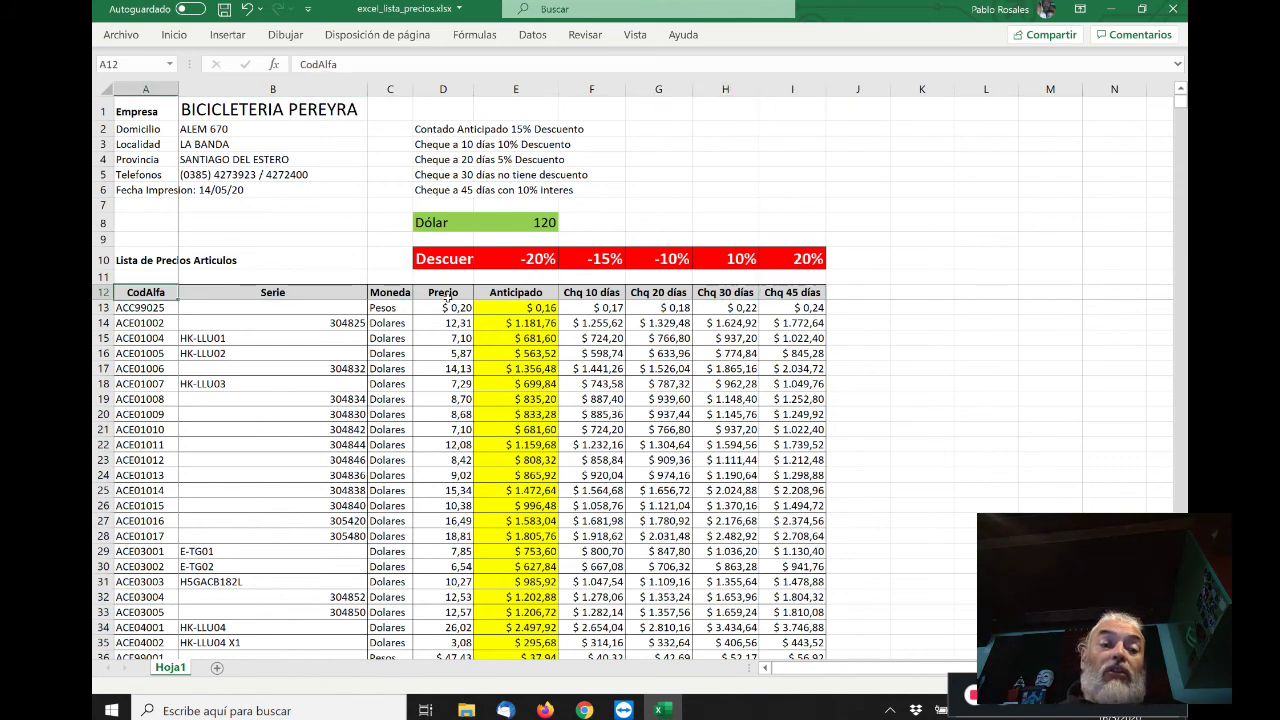
{"action": "key", "text": "Right"}
{"action": "key", "text": "Right"}
{"action": "key", "text": "Right"}
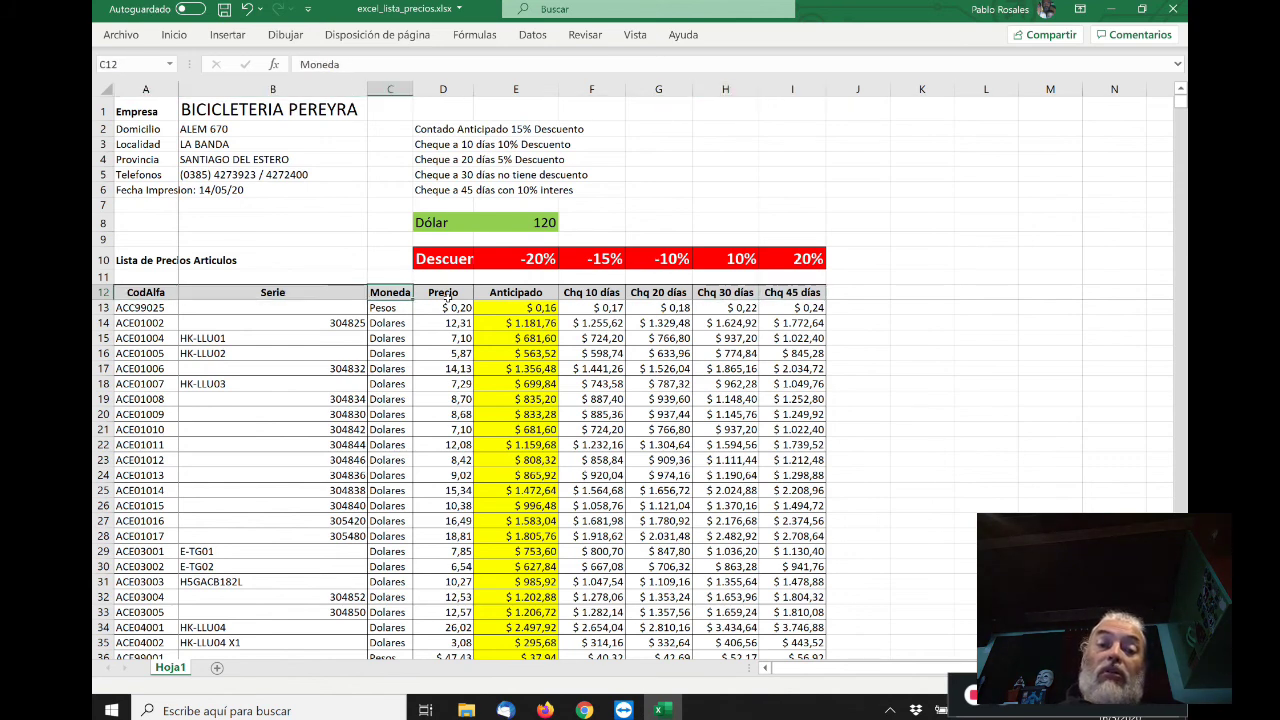
- Review the Dólar label in D8 and the headers along row 12 once more, ending on CodAlfa in A12
{"action": "key", "text": "Up"}
{"action": "key", "text": "Up"}
{"action": "key", "text": "Up"}
{"action": "key", "text": "Up"}
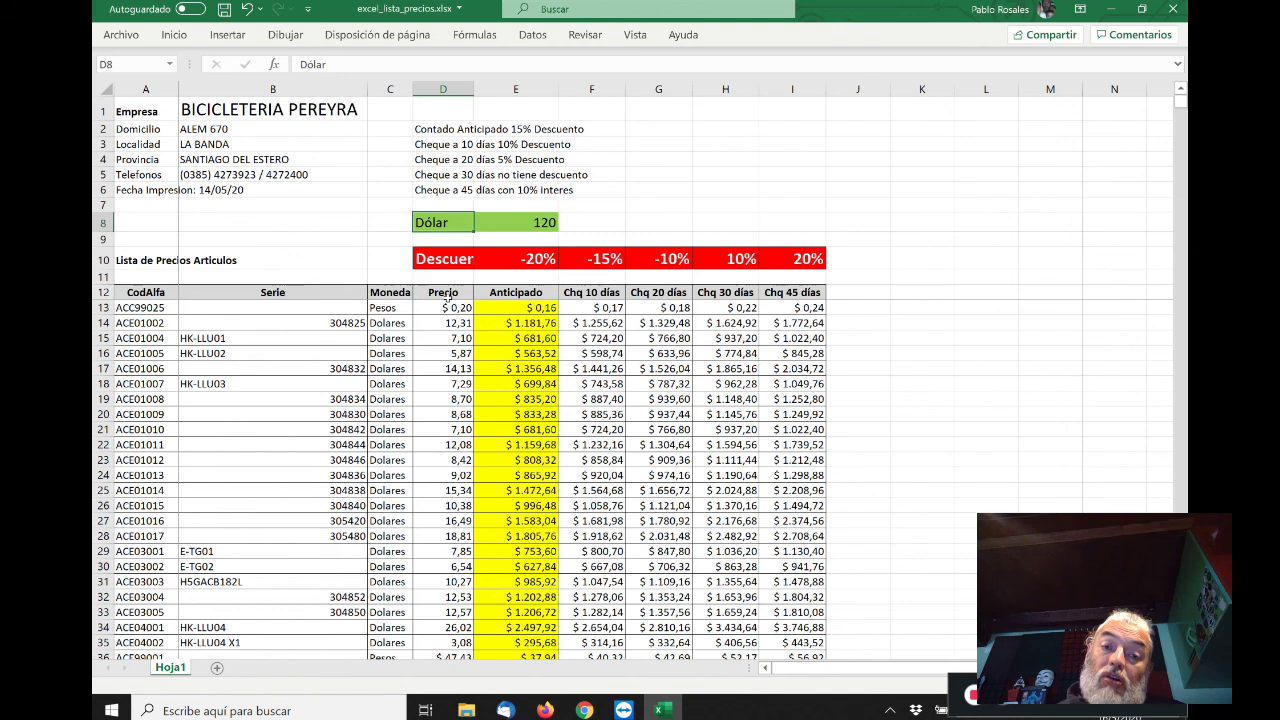
{"action": "key", "text": "Down"}
{"action": "key", "text": "Down"}
{"action": "key", "text": "Down"}
{"action": "key", "text": "Down"}
{"action": "key", "text": "Left"}
{"action": "key", "text": "Left"}
{"action": "key", "text": "Left"}
{"action": "key", "text": "Right"}
{"action": "key", "text": "Right"}
{"action": "key", "text": "Right"}
{"action": "key", "text": "Right"}
{"action": "key", "text": "Right"}
{"action": "key", "text": "Right"}
{"action": "key", "text": "Left"}
{"action": "key", "text": "Left"}
{"action": "key", "text": "Left"}
{"action": "key", "text": "Left"}
{"action": "key", "text": "Left"}
{"action": "key", "text": "Left"}
{"action": "key", "text": "Right"}
{"action": "key", "text": "Right"}
{"action": "key", "text": "Right"}
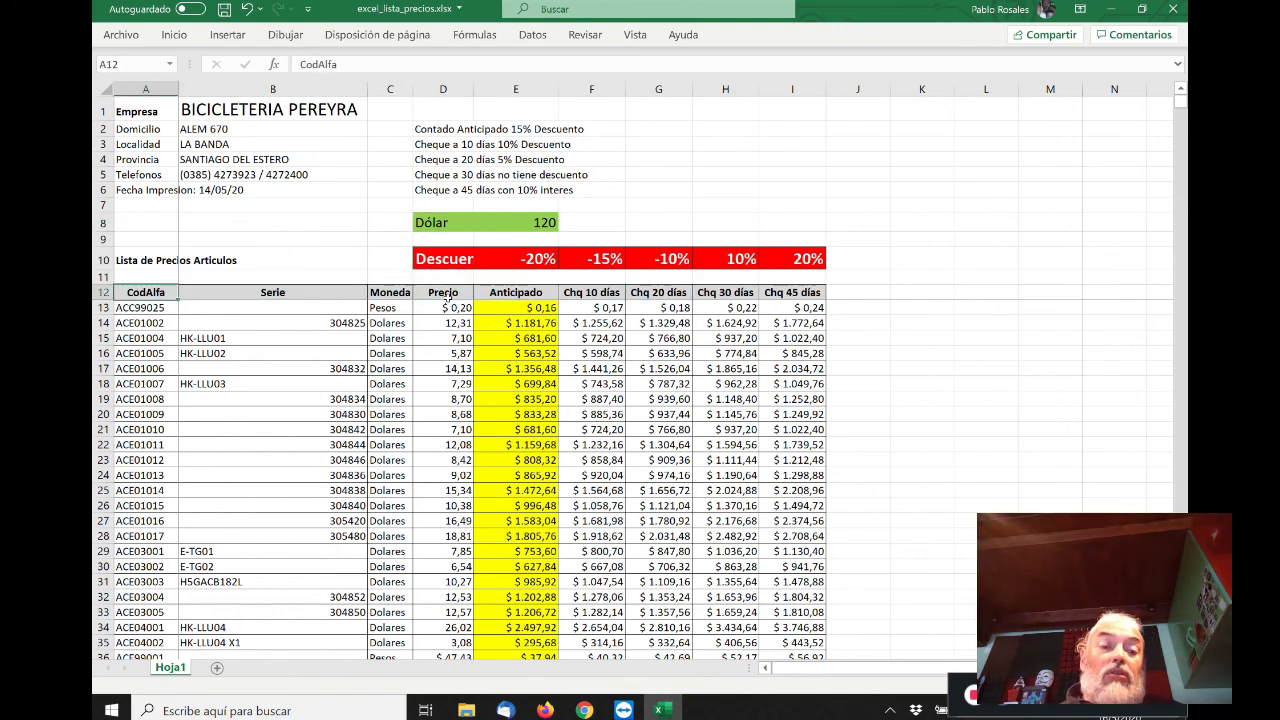
{"action": "key", "text": "Up"}
{"action": "key", "text": "Up"}
{"action": "key", "text": "Up"}
{"action": "key", "text": "Down"}
{"action": "key", "text": "Down"}
{"action": "key", "text": "Down"}
{"action": "key", "text": "Left"}
{"action": "key", "text": "Left"}
{"action": "key", "text": "Left"}
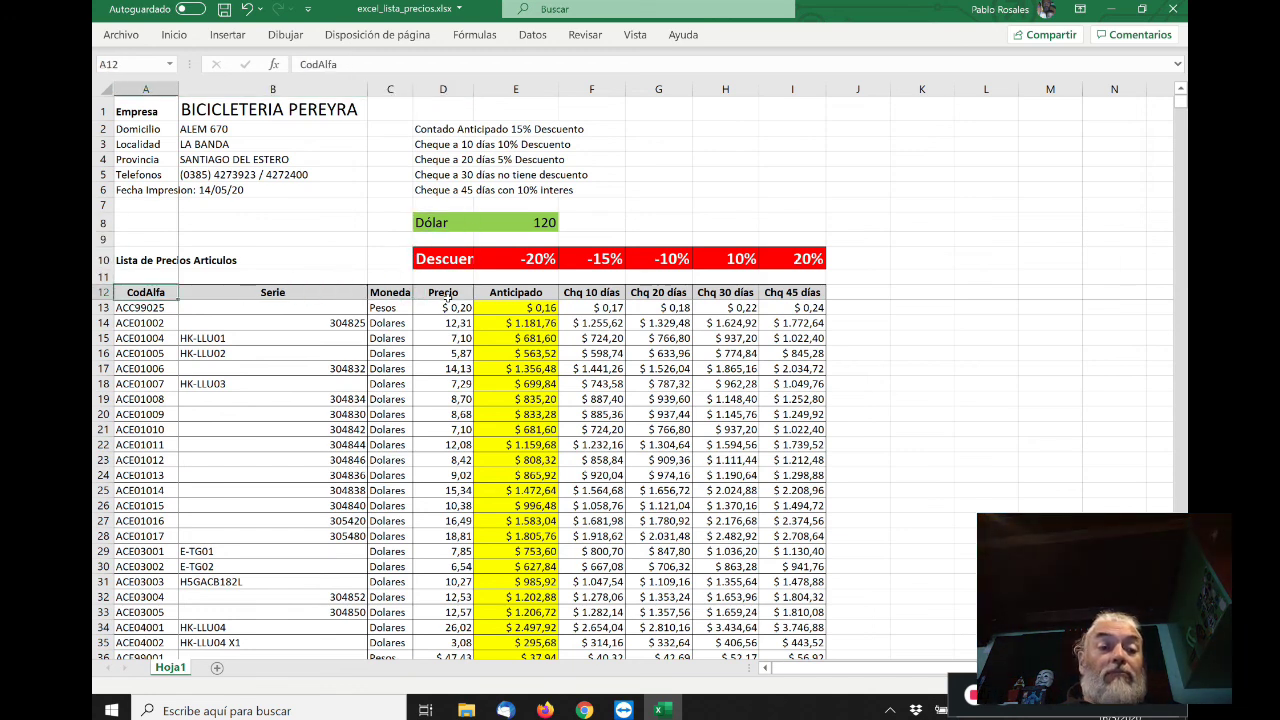